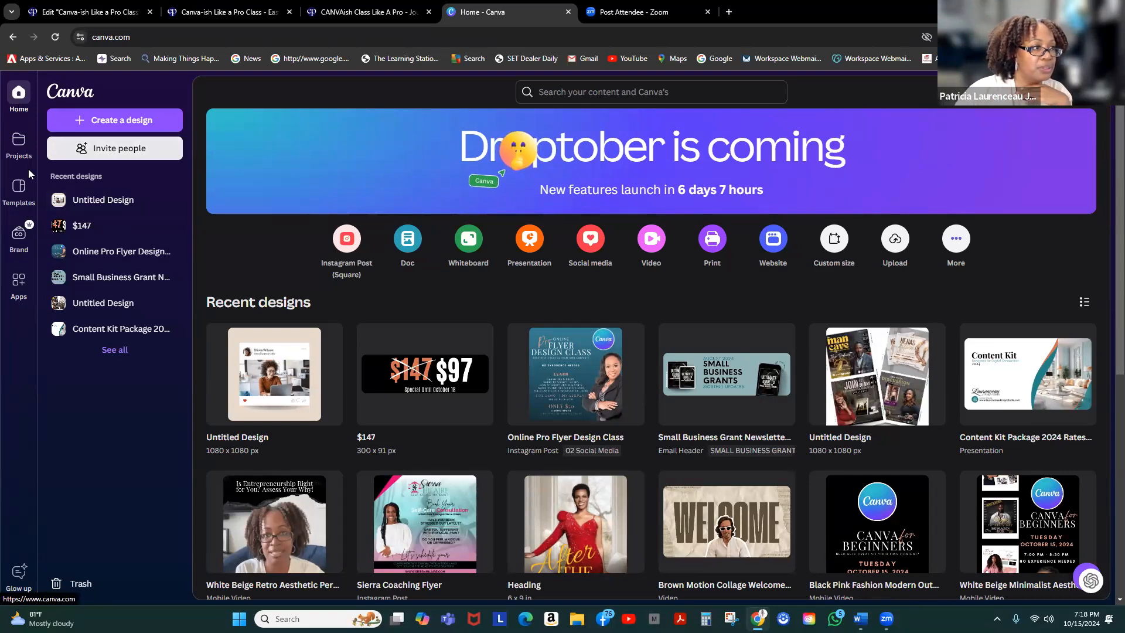
Open the templates library and show the templates for the Instagram Post (Square) format
click(19, 191)
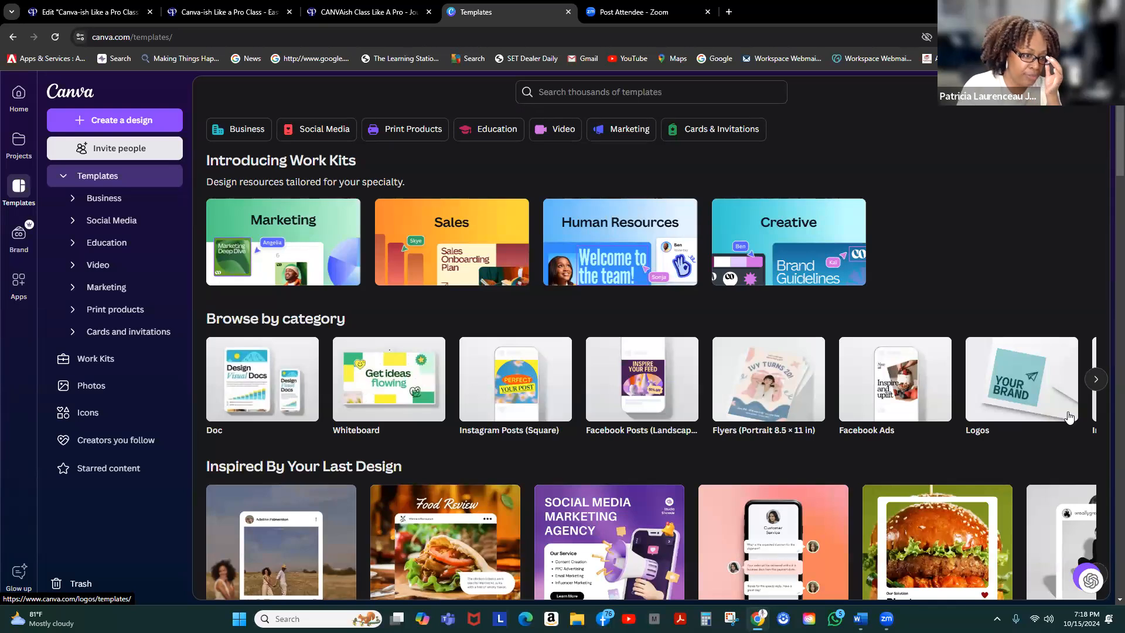
scroll(926, 310, down, 2)
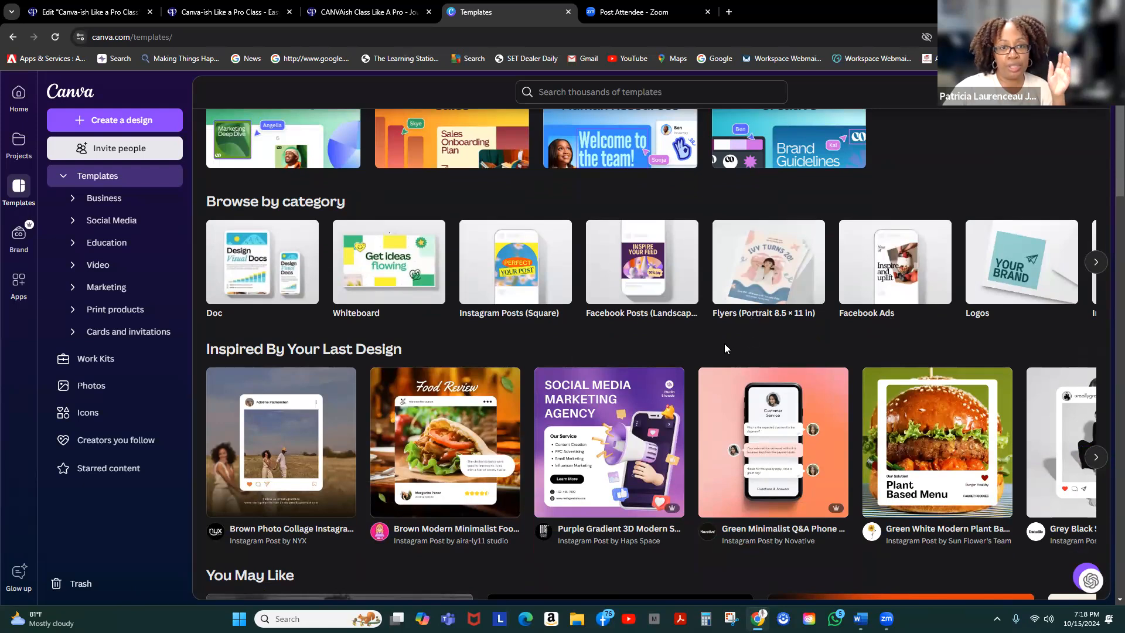
scroll(942, 234, up, 2)
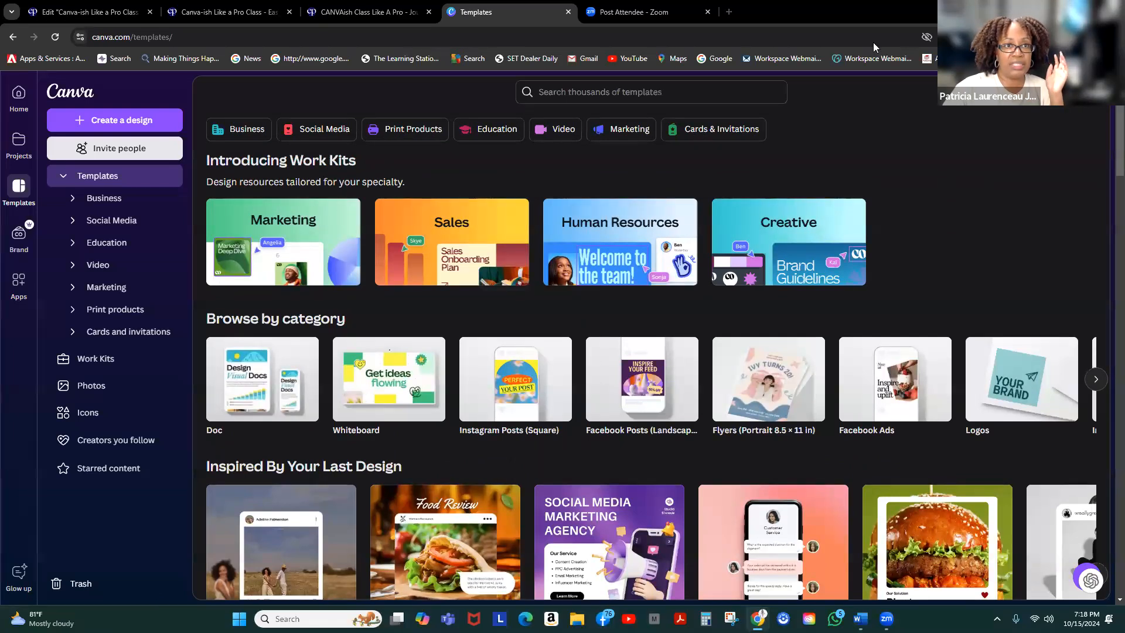
click(646, 91)
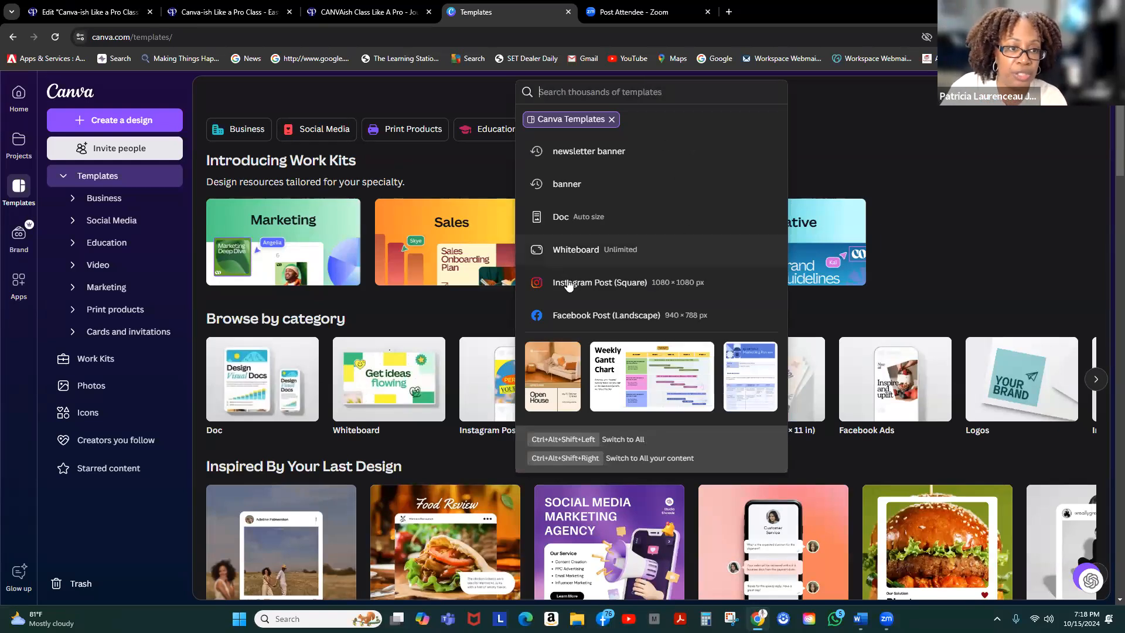
click(616, 284)
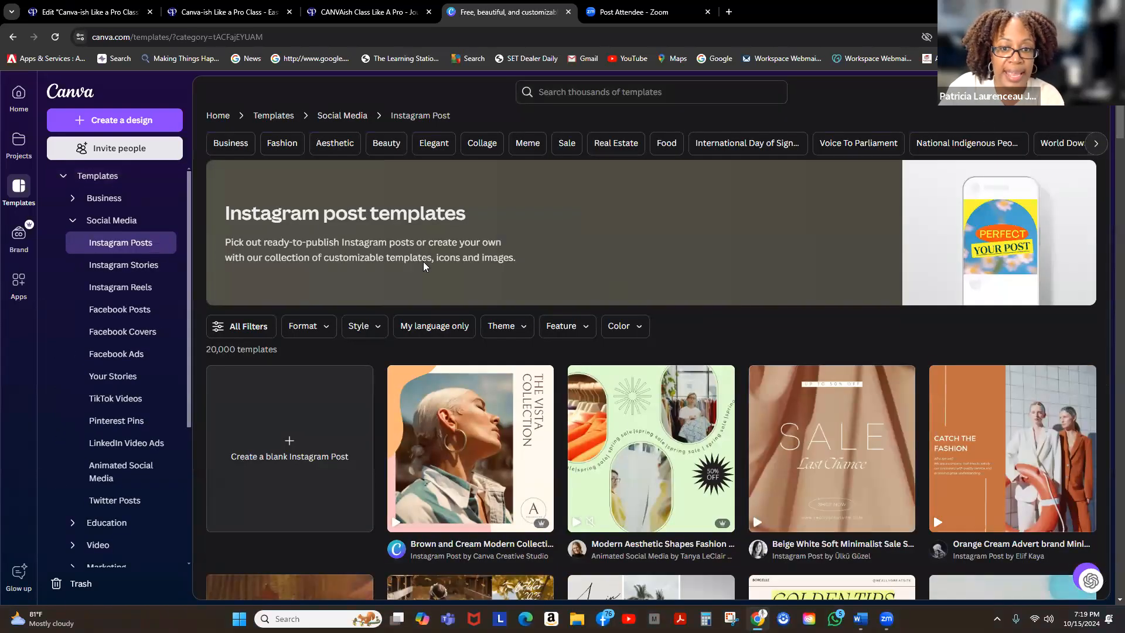
Look through the Instagram post templates to compare the available designs, returning to the start of the list
scroll(678, 408, down, 2)
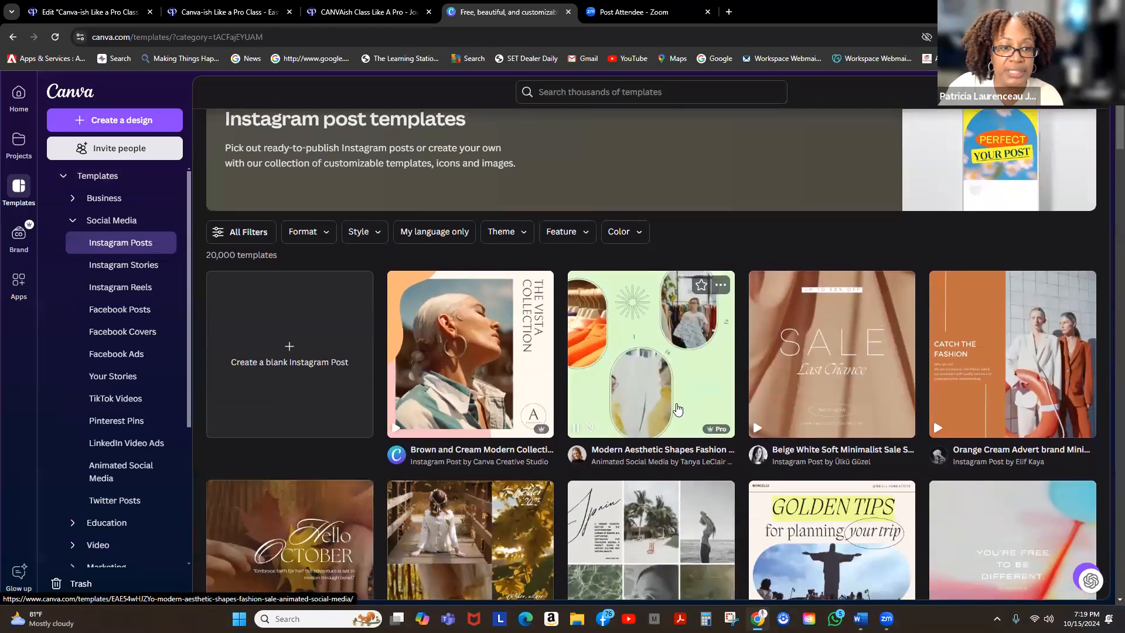
scroll(678, 409, down, 5)
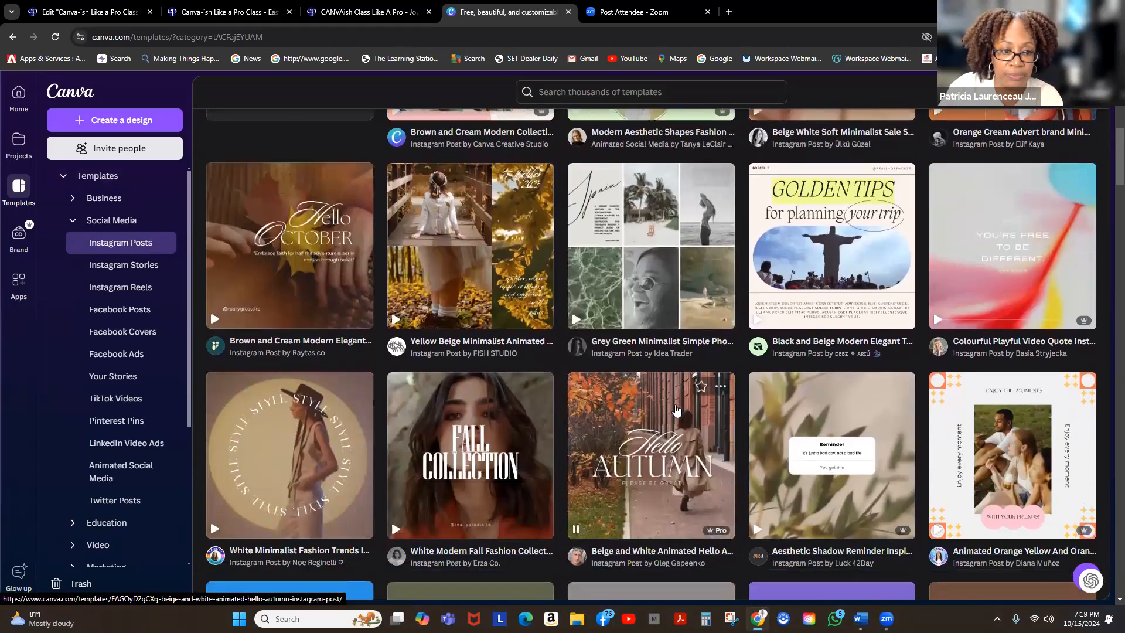
scroll(677, 408, down, 1)
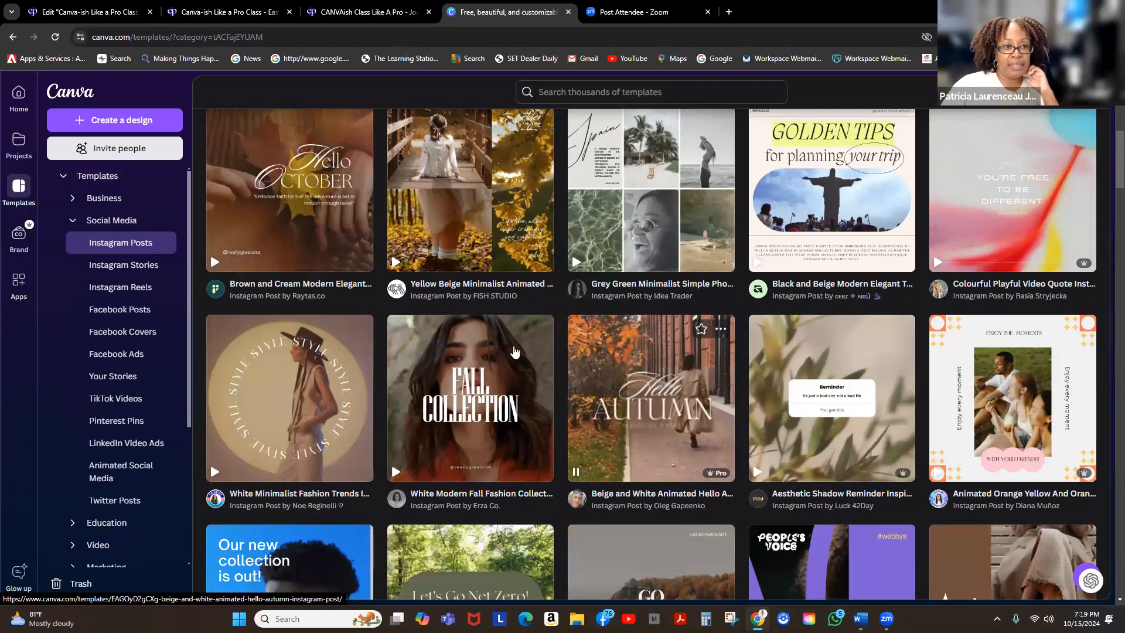
scroll(514, 351, down, 4)
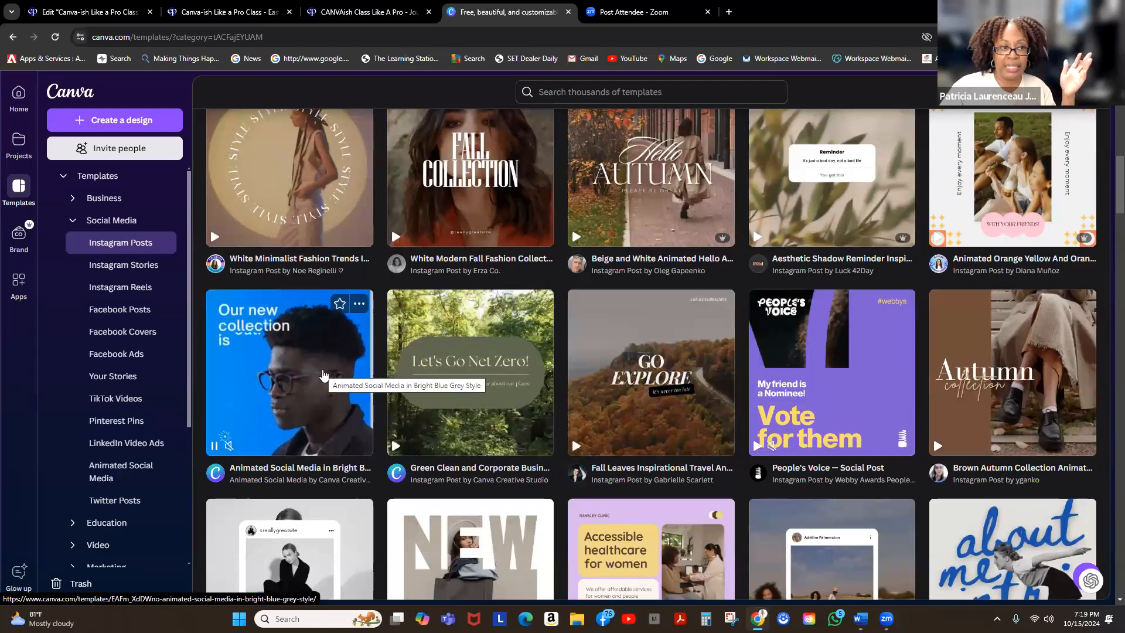
scroll(323, 375, down, 1)
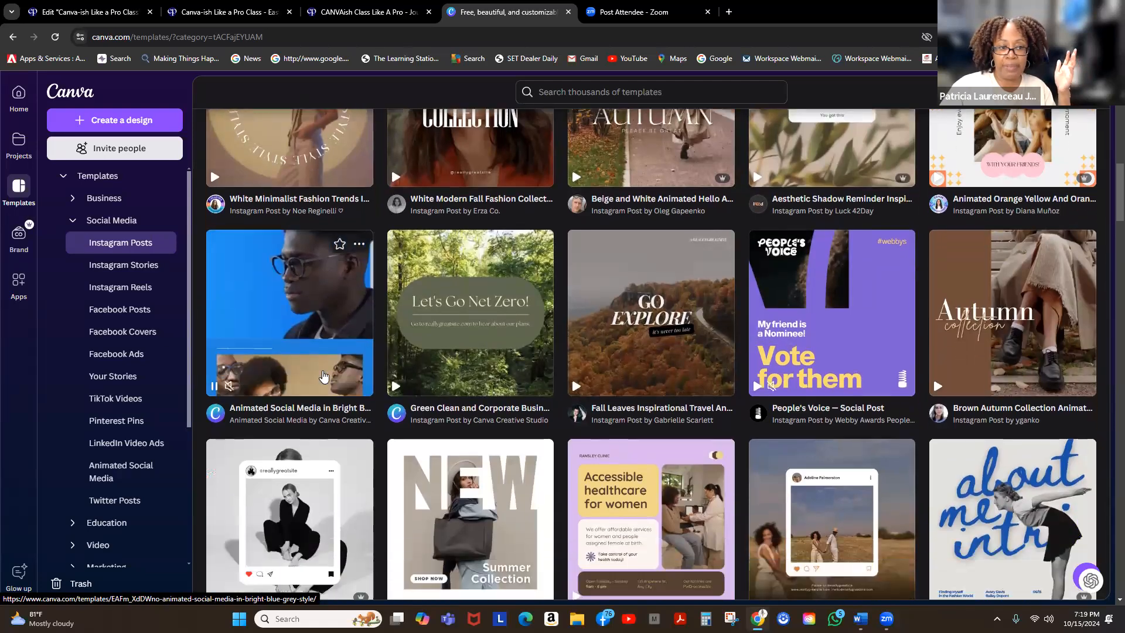
scroll(323, 375, down, 2)
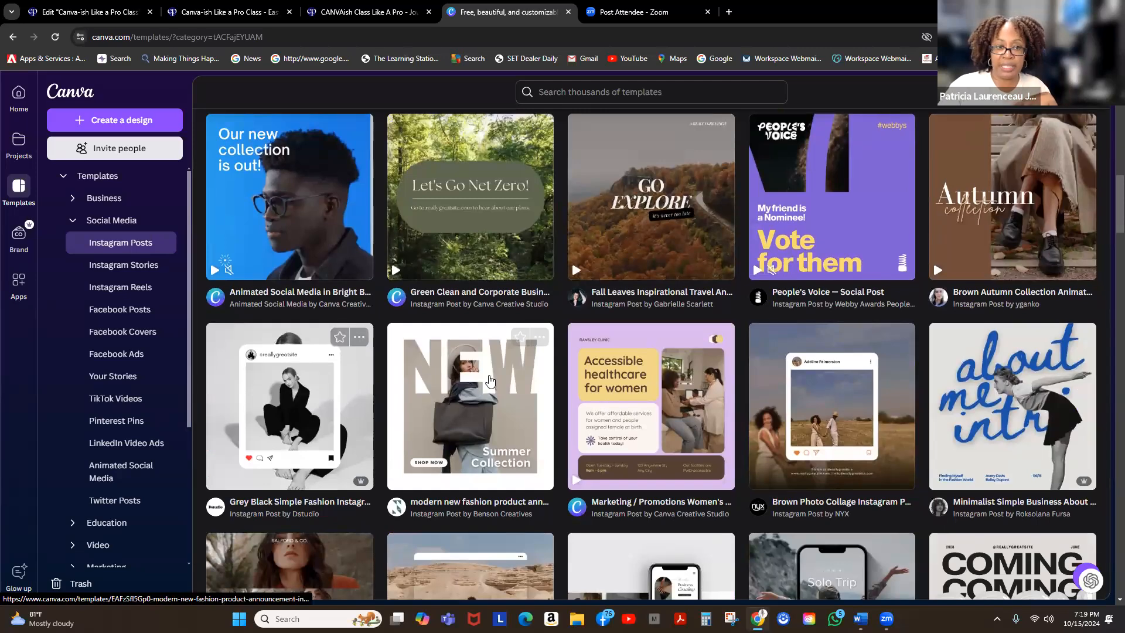
scroll(491, 384, down, 4)
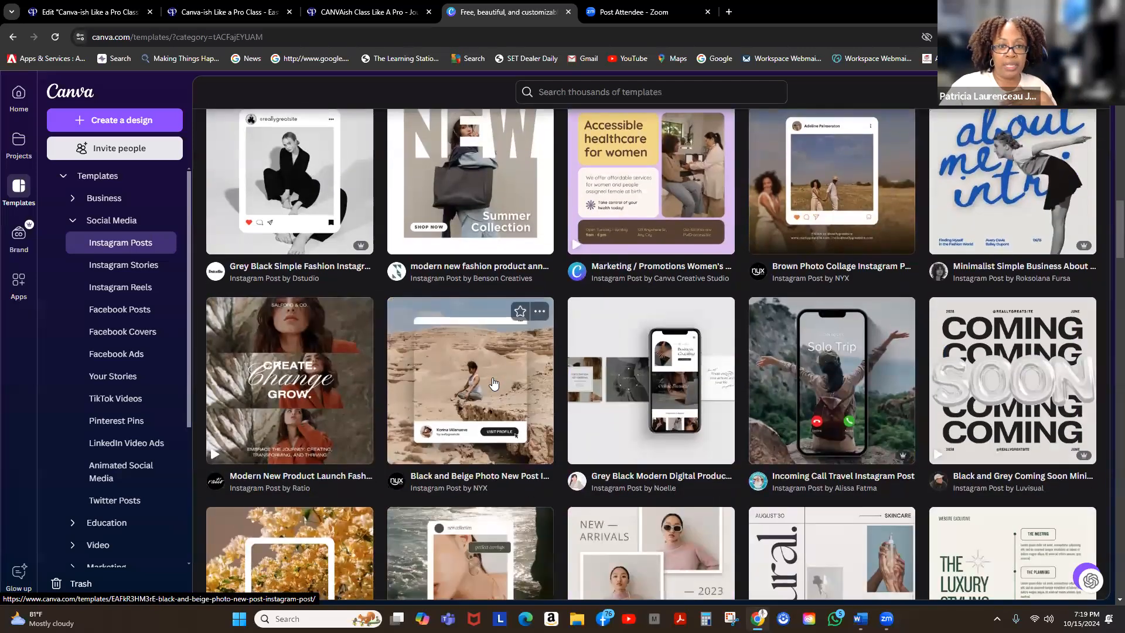
scroll(493, 383, down, 5)
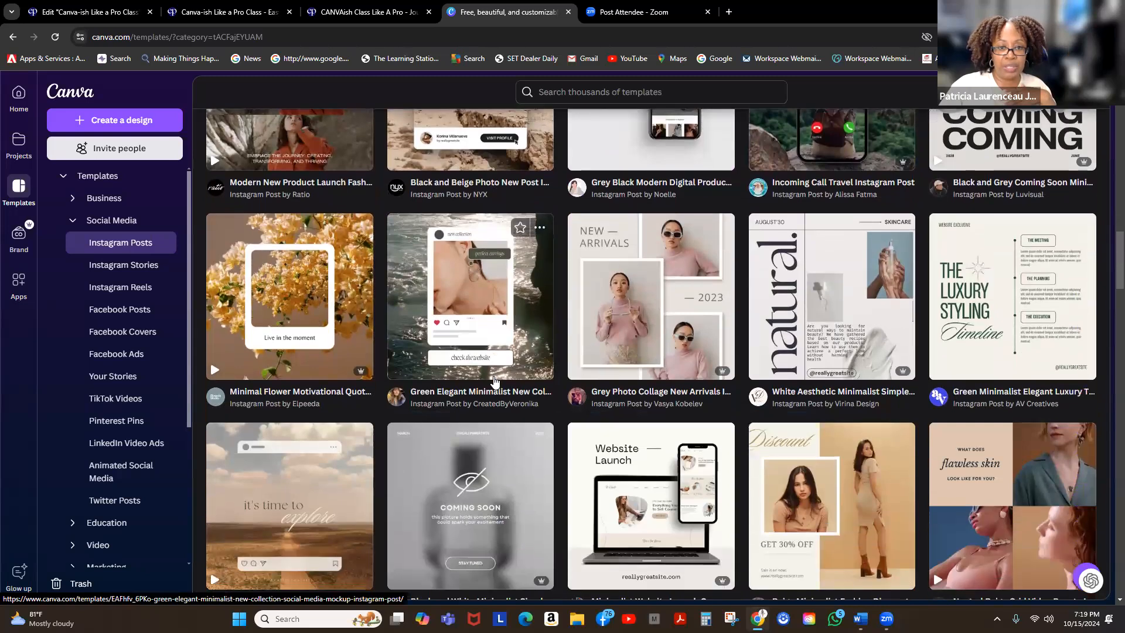
scroll(494, 384, down, 3)
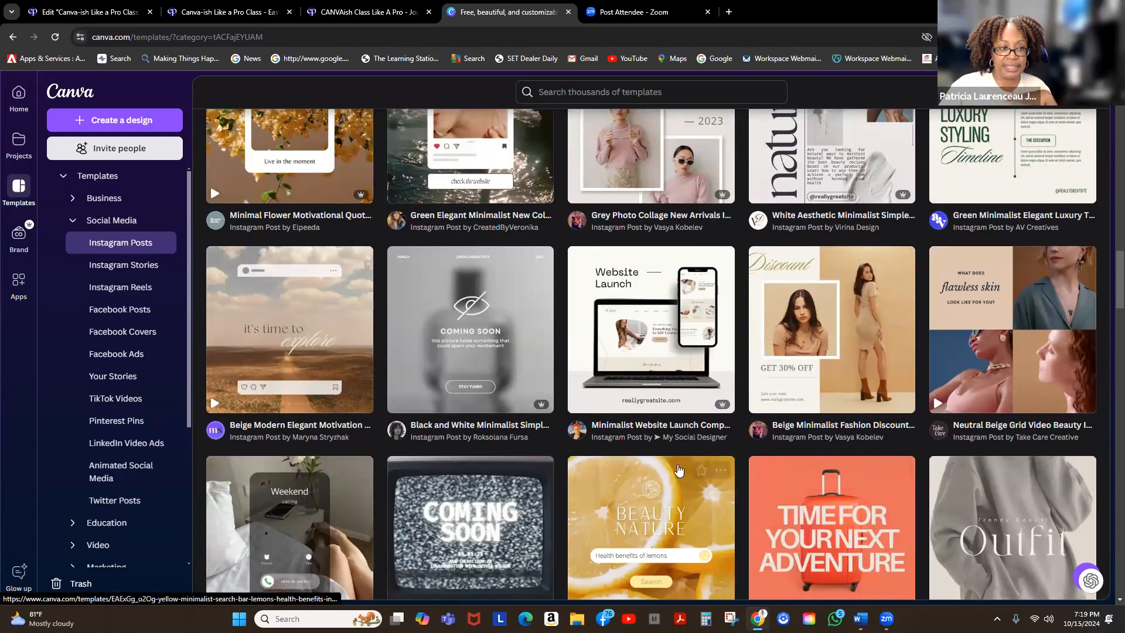
scroll(677, 464, down, 3)
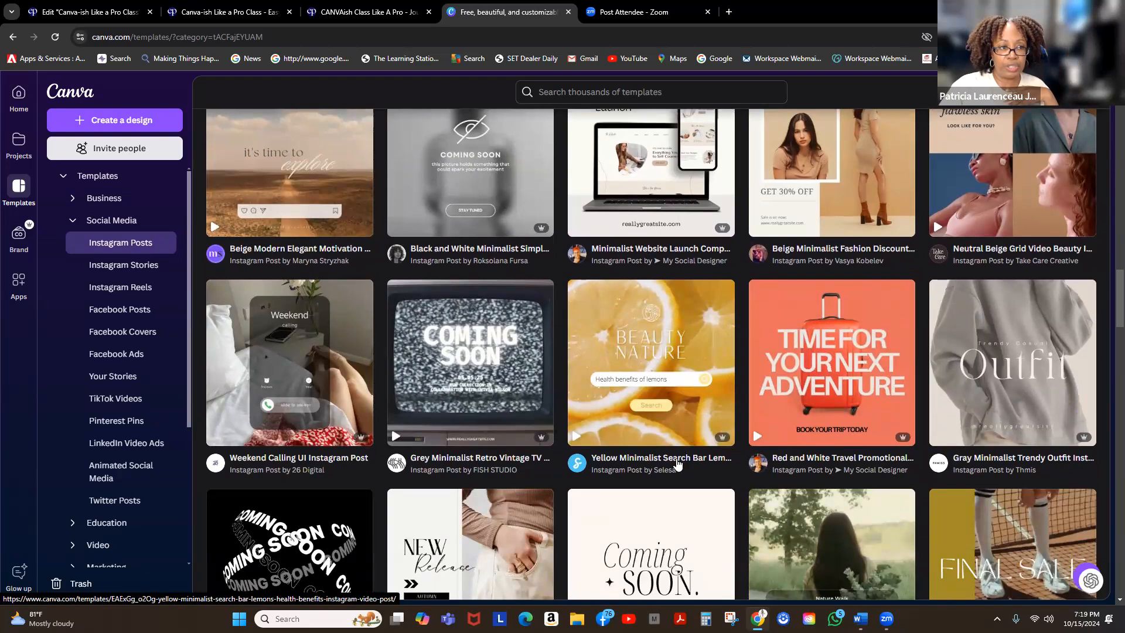
scroll(676, 464, down, 3)
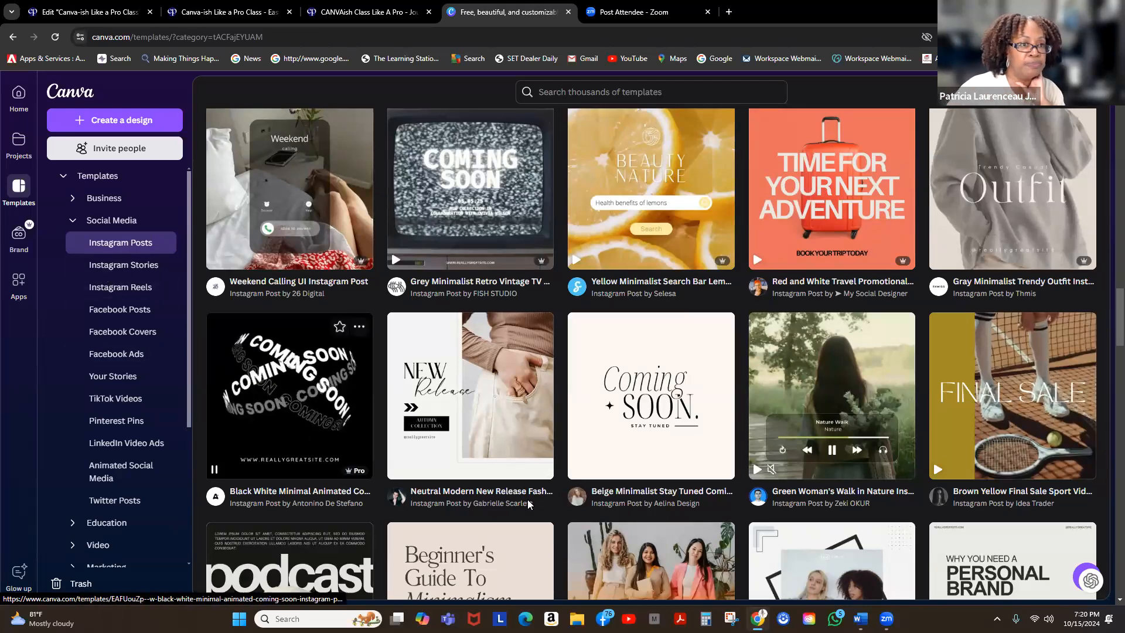
scroll(579, 498, up, 15)
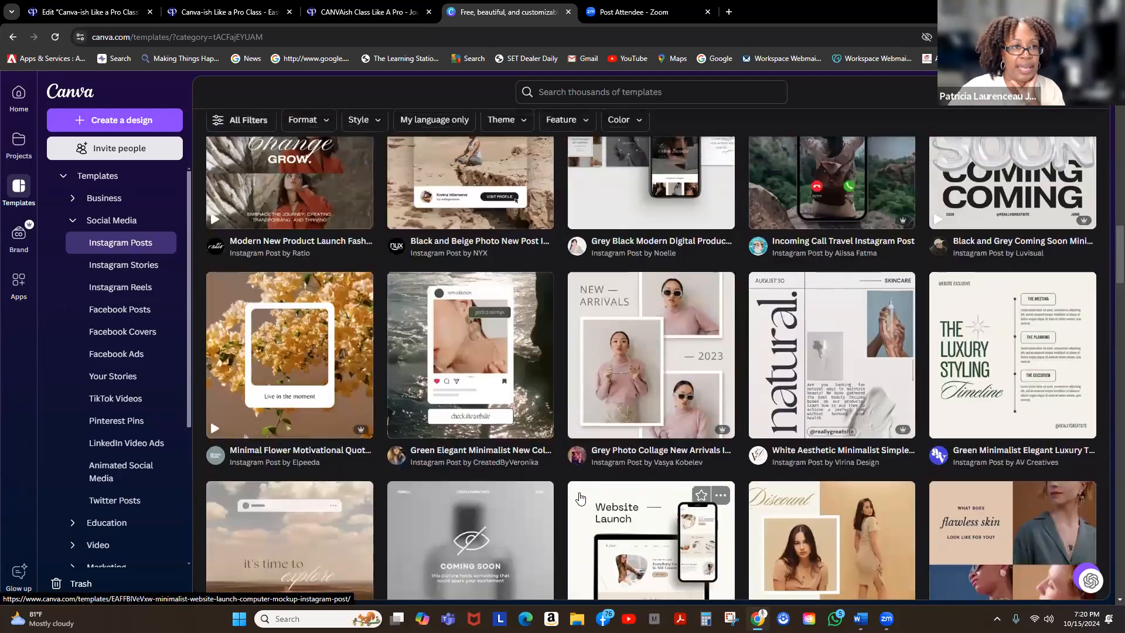
scroll(579, 498, up, 10)
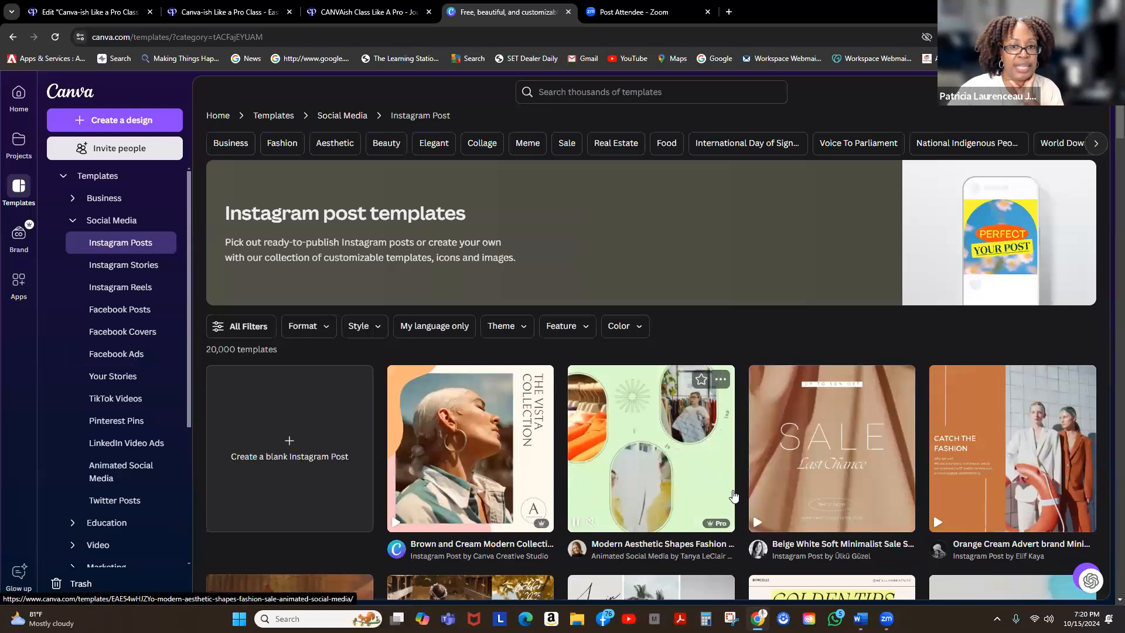
Search the templates for the suggested term "banner newsletter" and look through the designs found
click(592, 94)
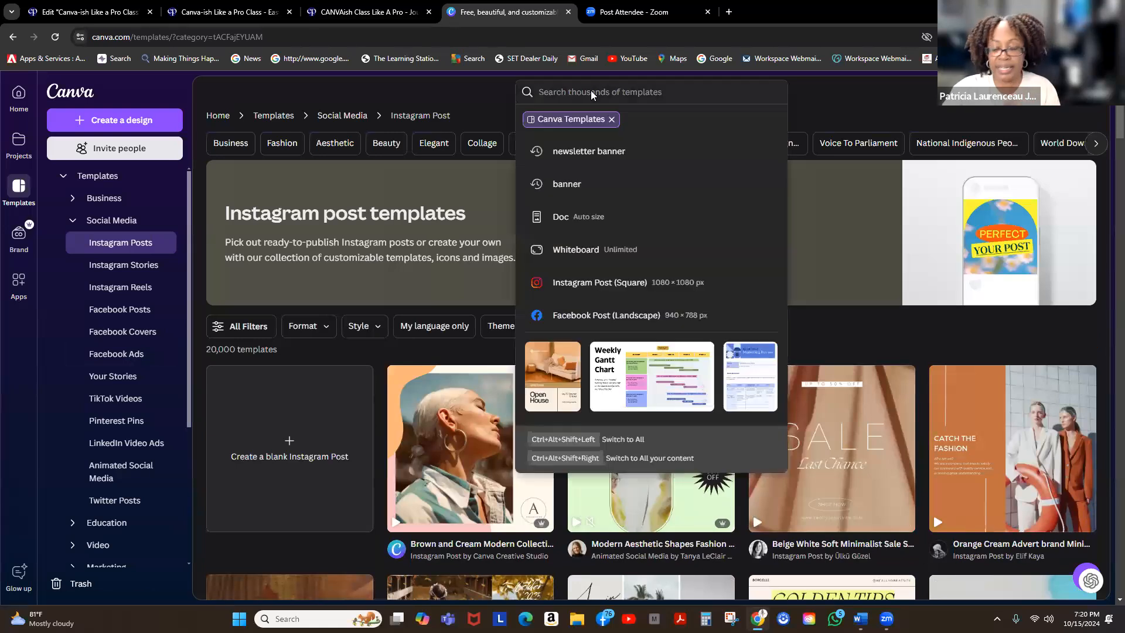
text(news)
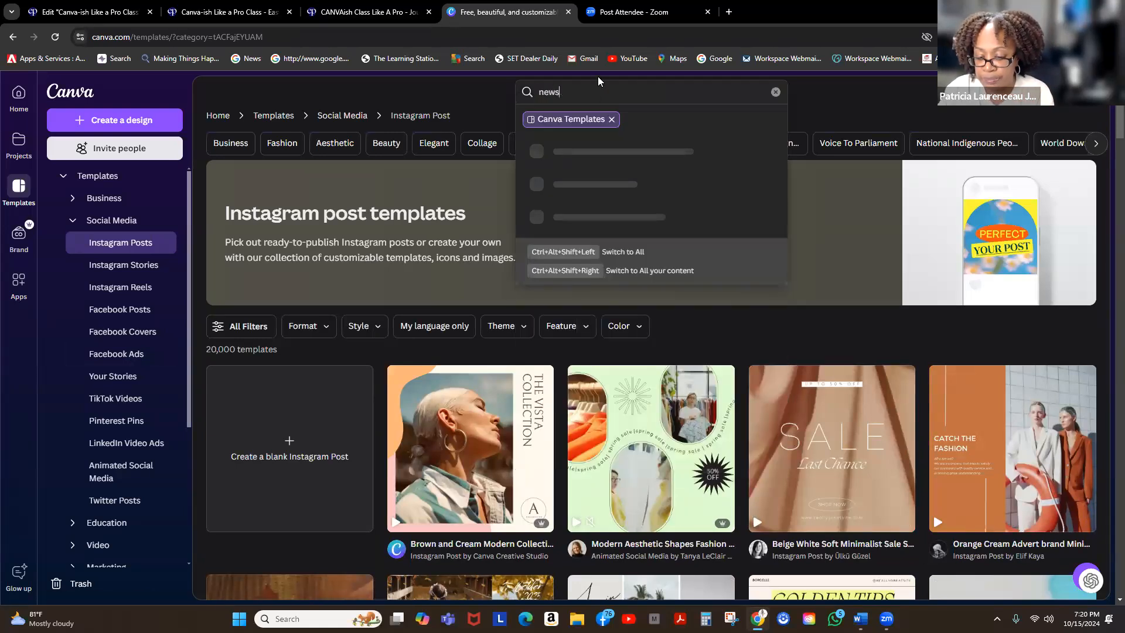
text(letter banner)
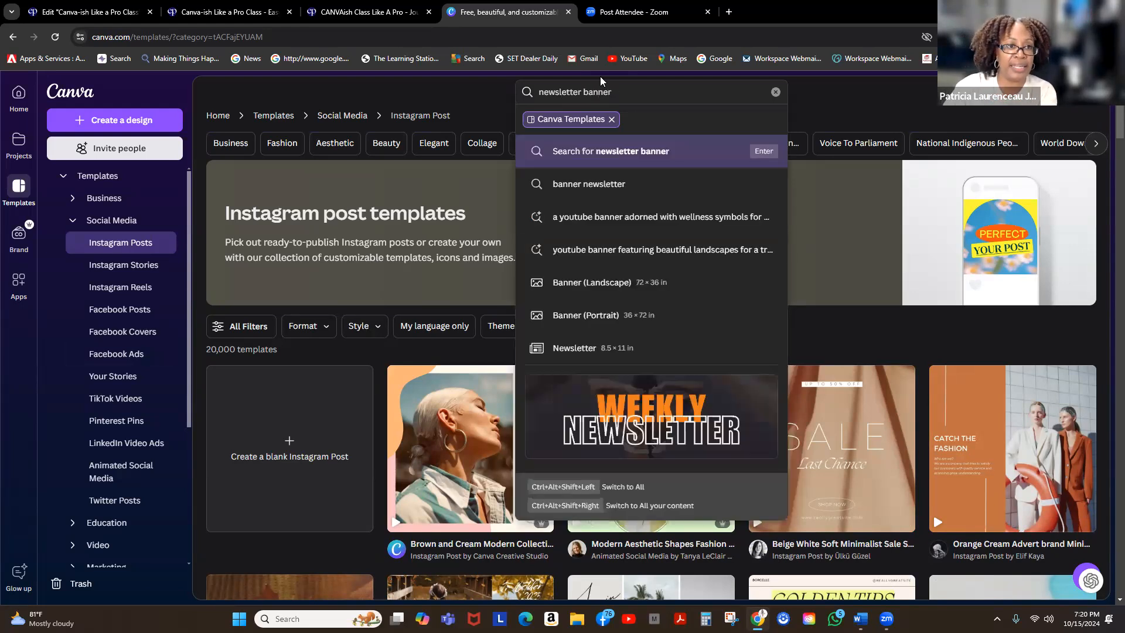
click(587, 182)
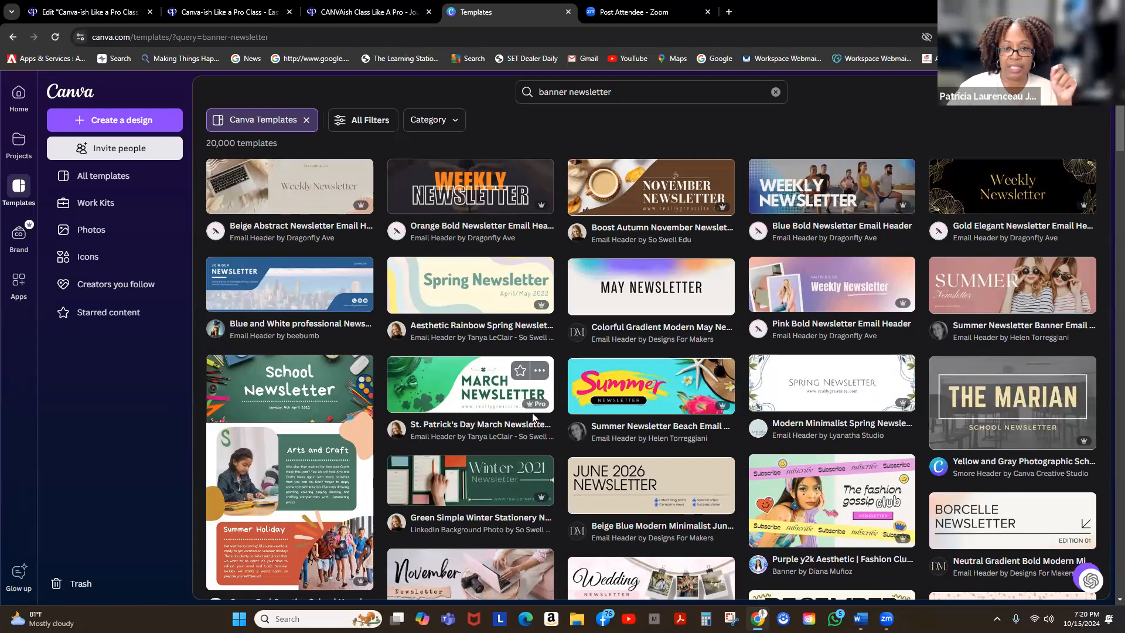
scroll(534, 417, down, 3)
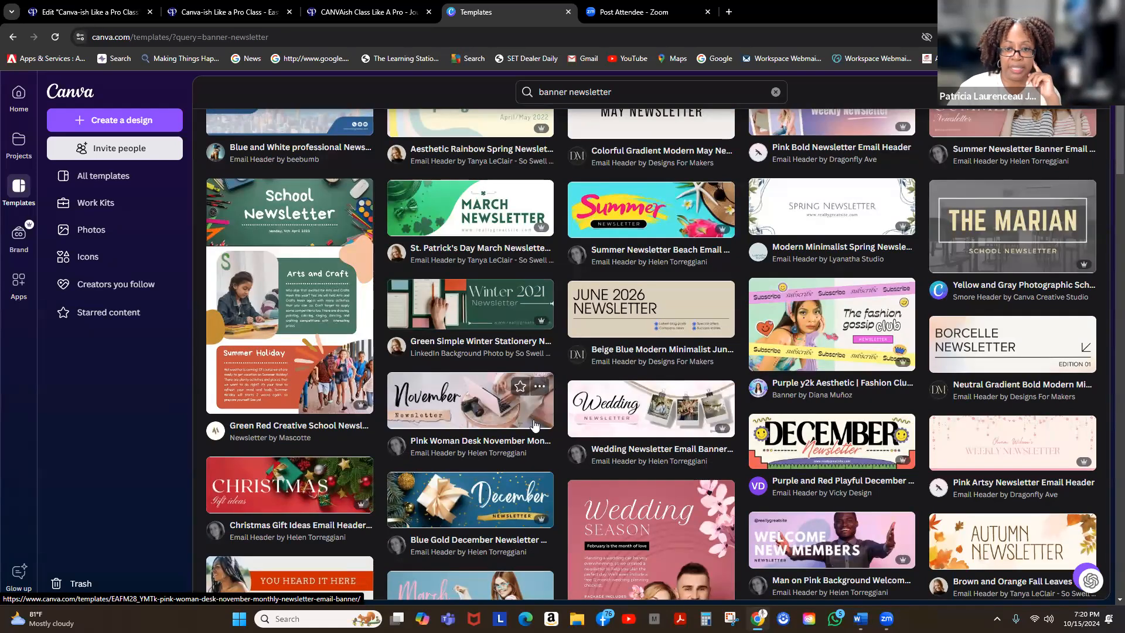
scroll(533, 424, down, 4)
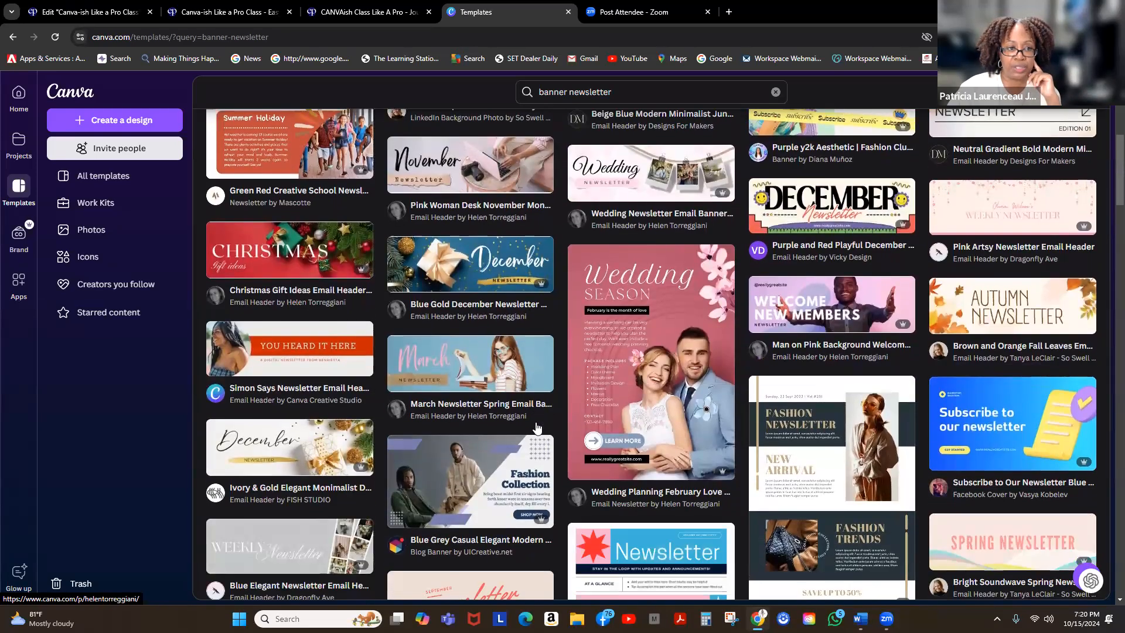
scroll(536, 429, down, 3)
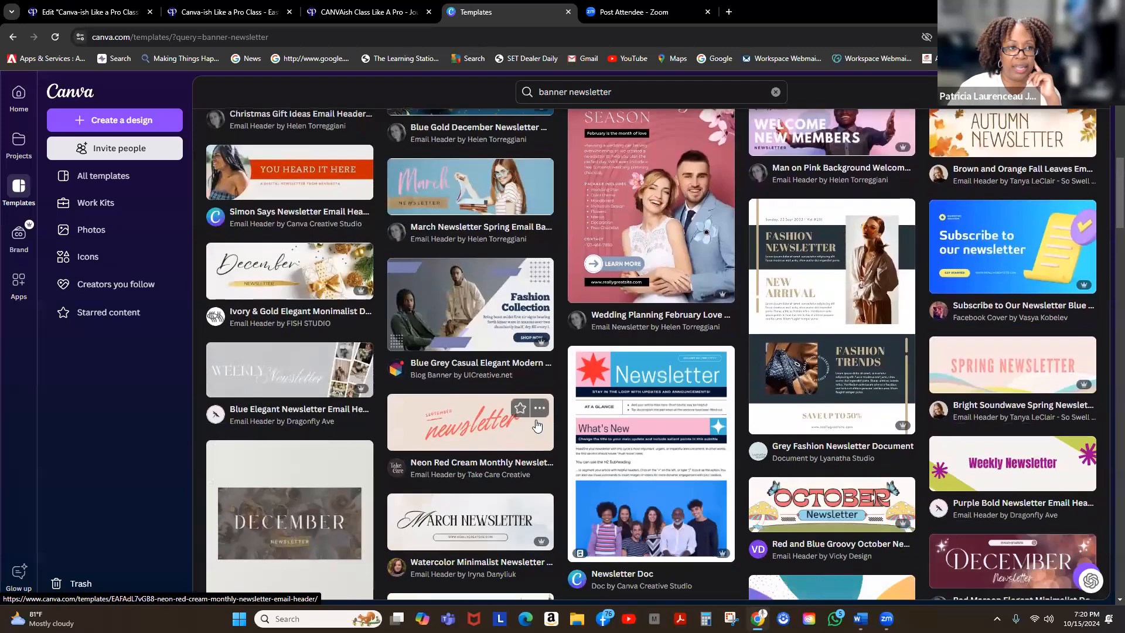
scroll(537, 428, down, 3)
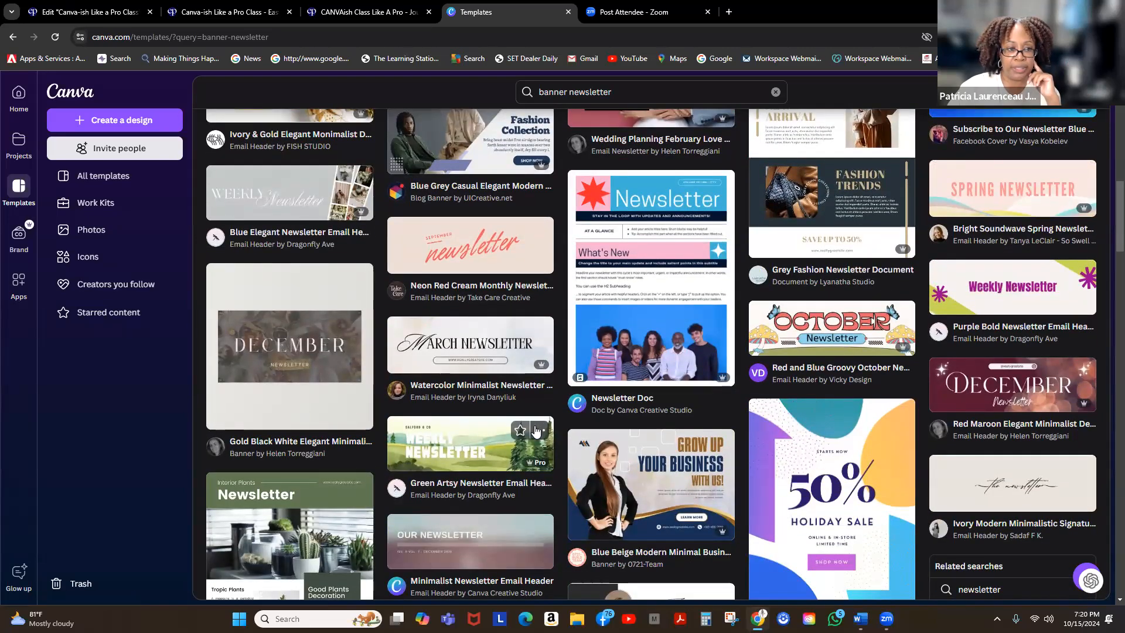
scroll(535, 431, up, 15)
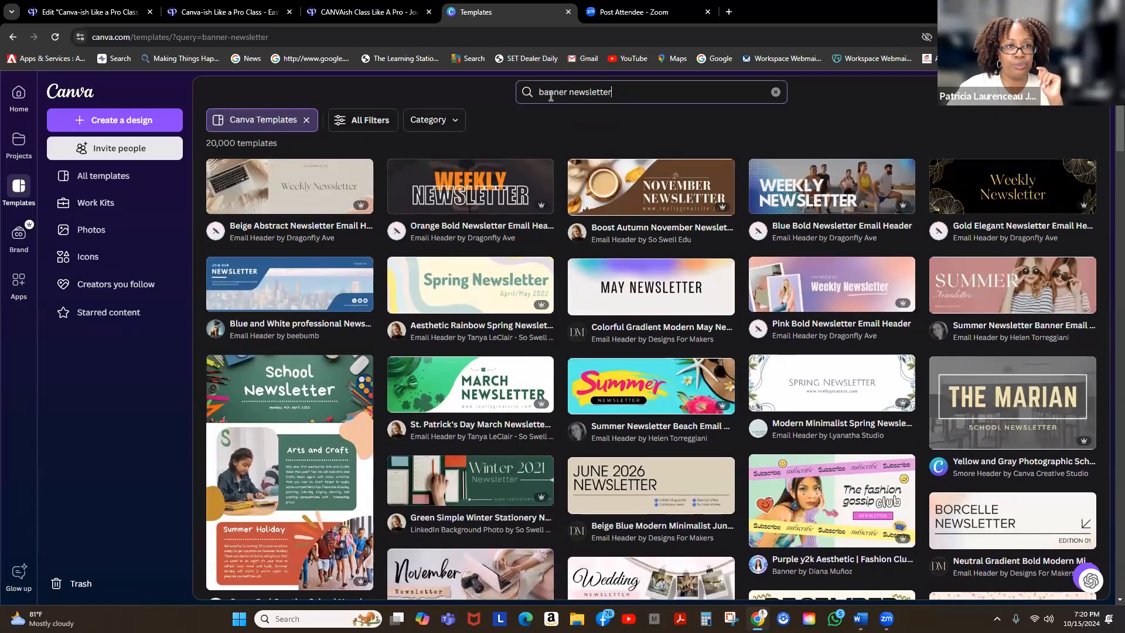
Search the templates for "presentation" instead and look through the presentation designs
drag(613, 93, 526, 92)
text(p)
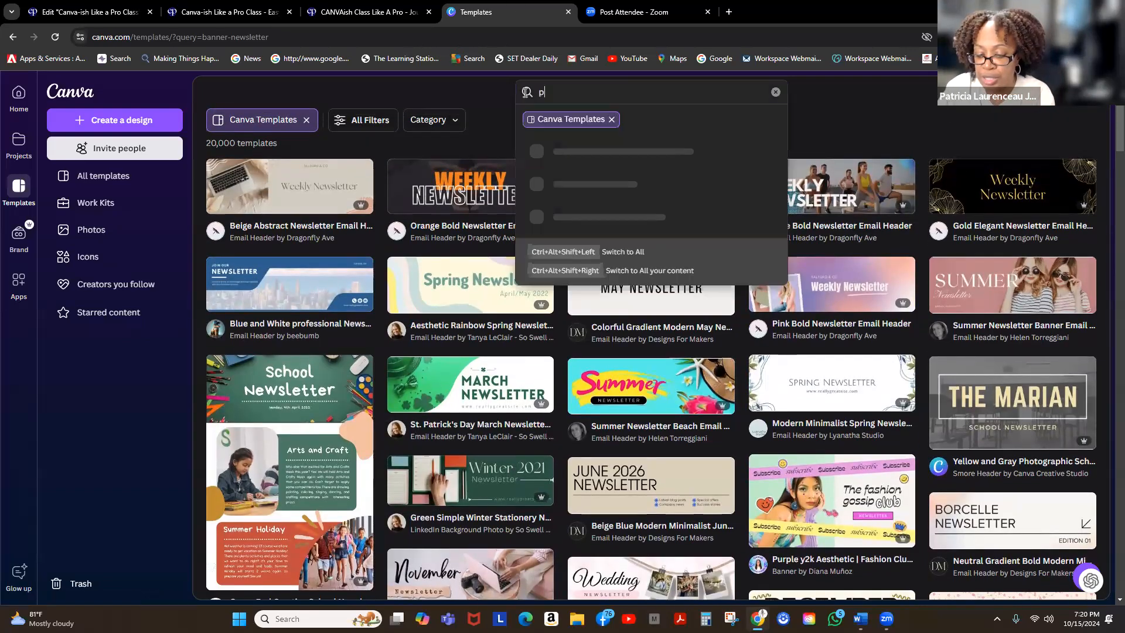
text(resentation)
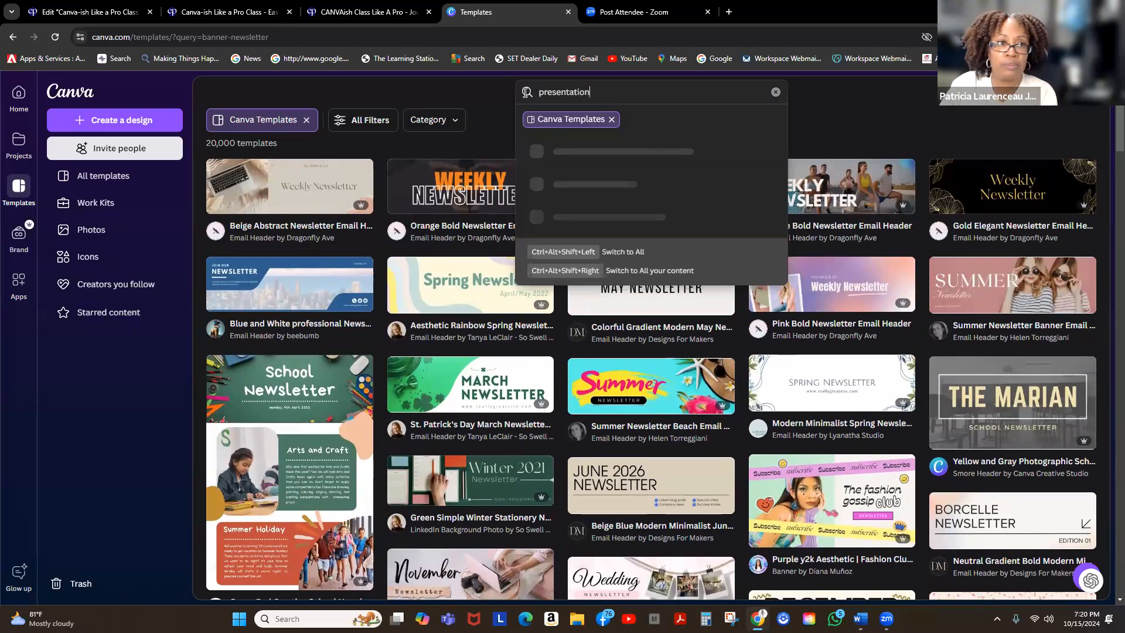
key(Return)
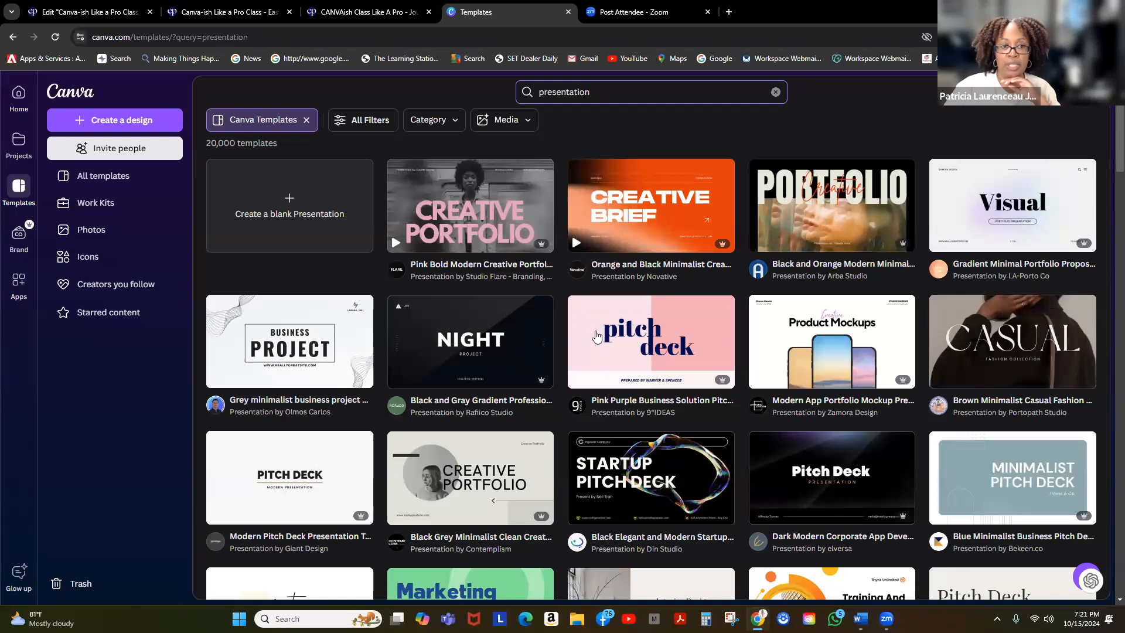
scroll(597, 336, down, 4)
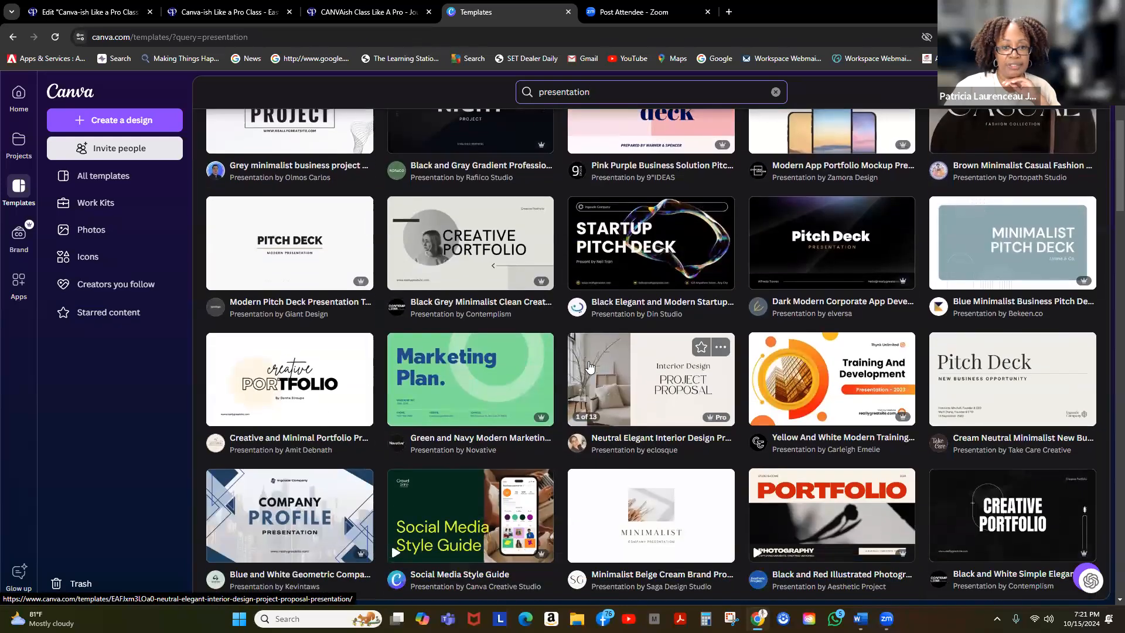
scroll(589, 366, down, 5)
scroll(589, 369, down, 2)
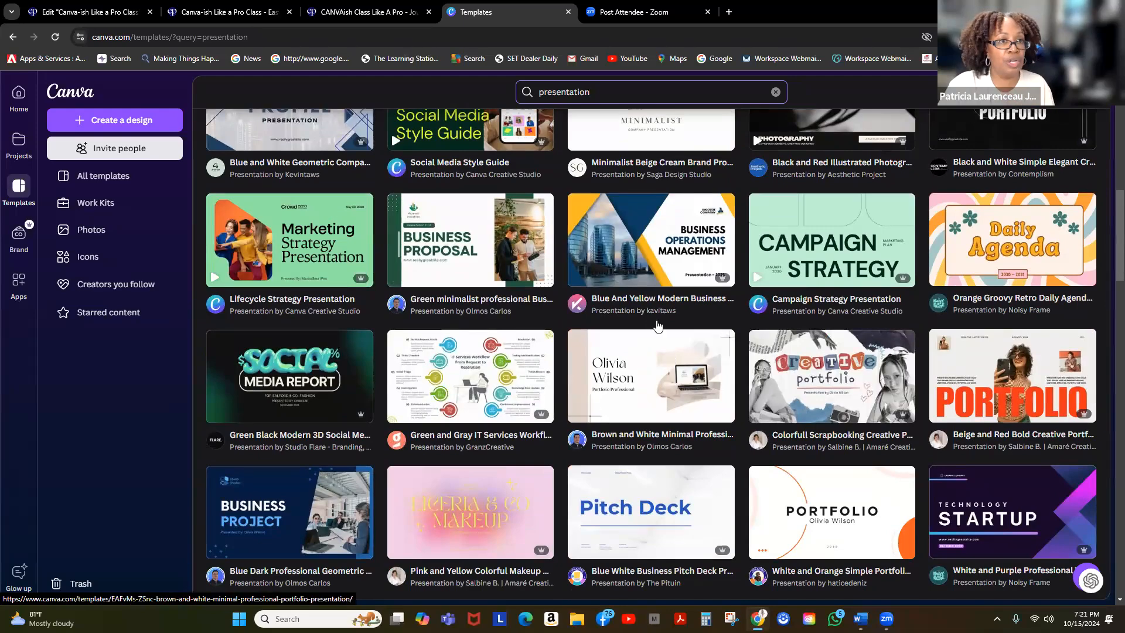
scroll(654, 312, up, 6)
scroll(655, 312, up, 5)
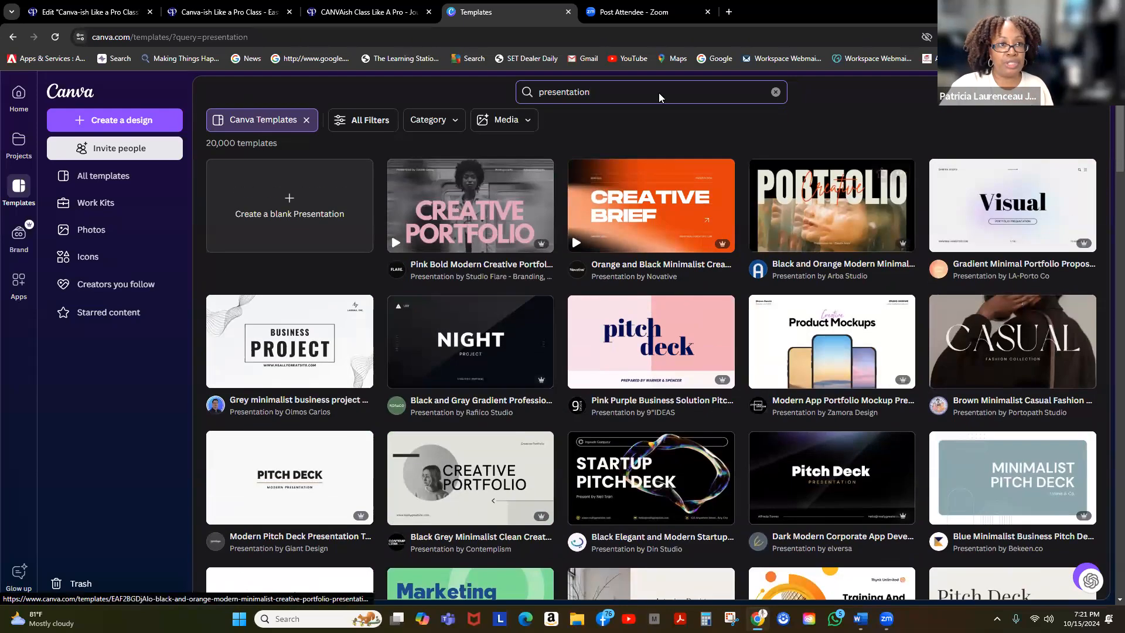
Clear the "presentation" search term and remove the Canva Templates filter from the search
click(774, 92)
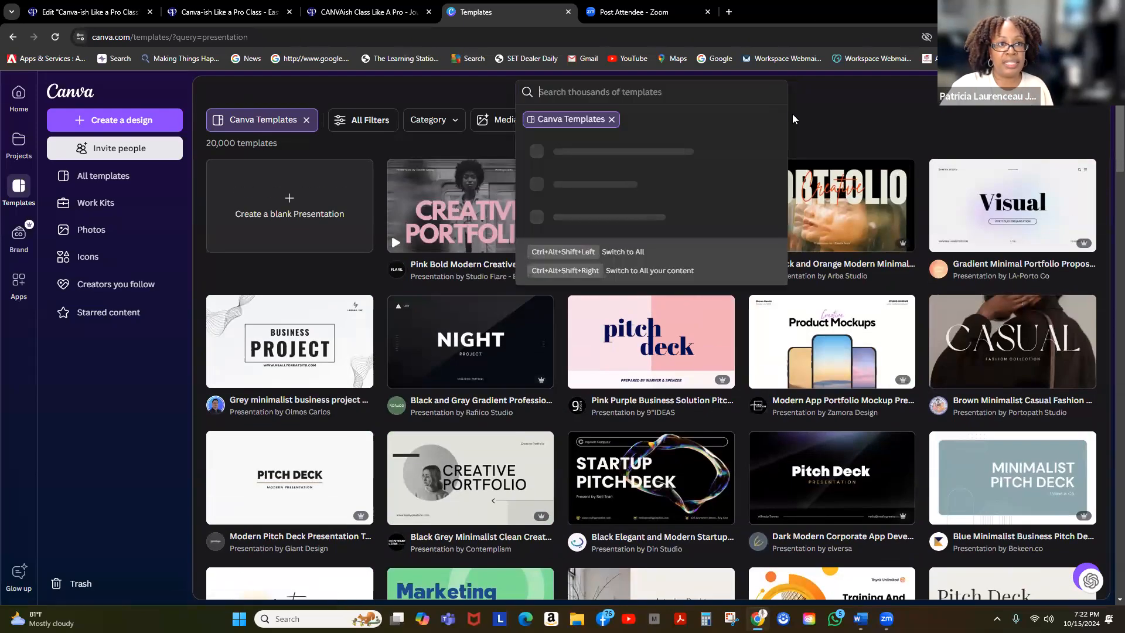
click(612, 121)
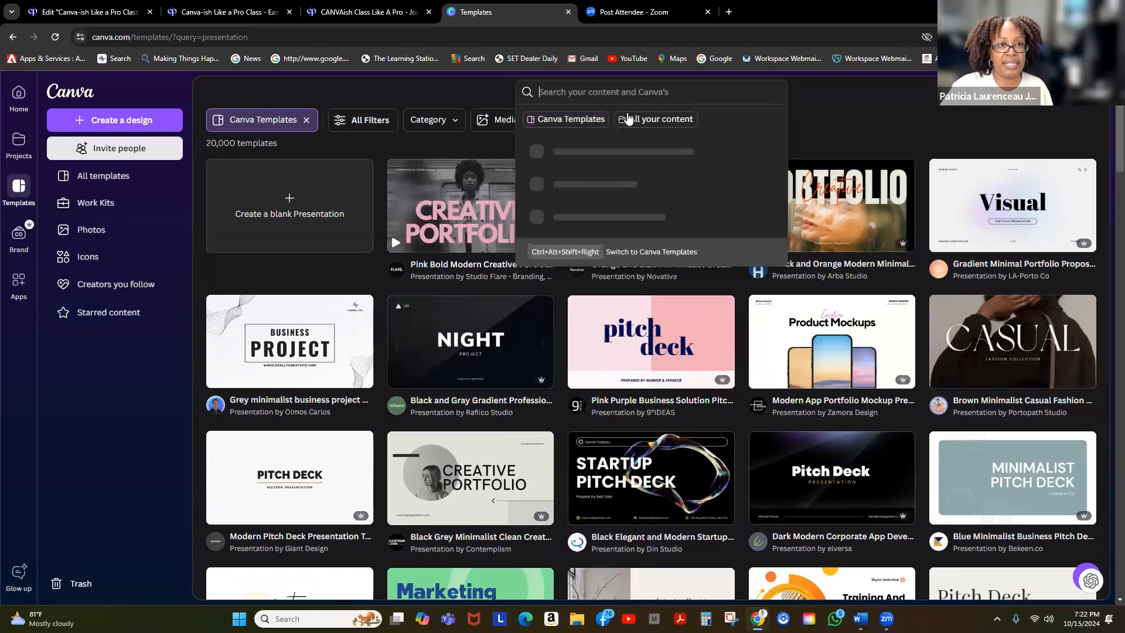
Dismiss the search suggestions, return to the home page and look through the recent designs
click(819, 115)
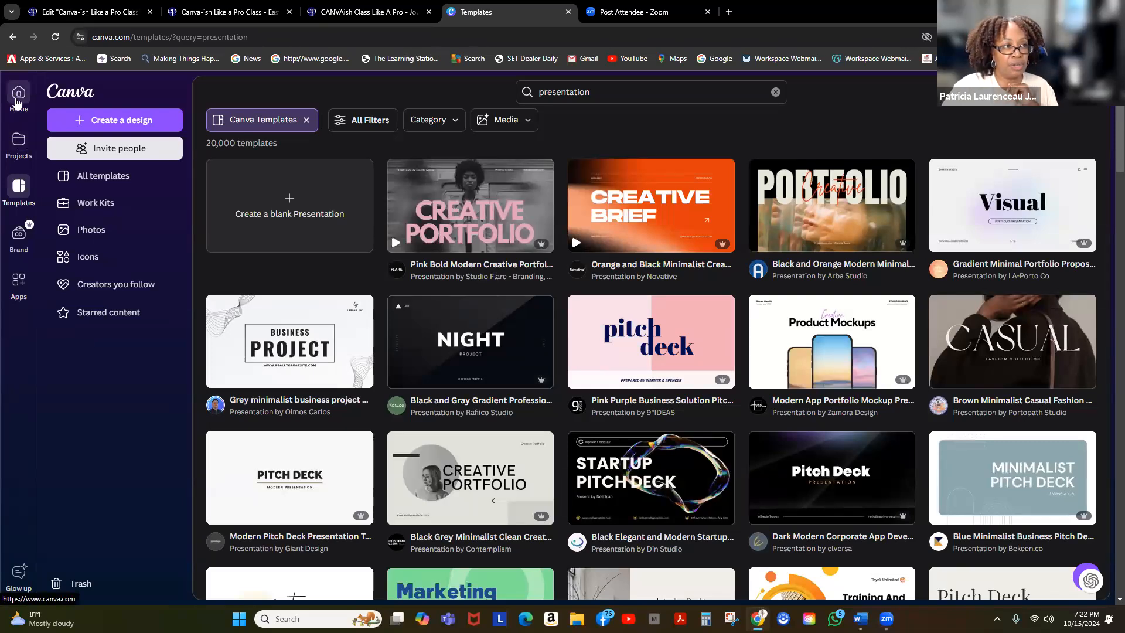
click(16, 100)
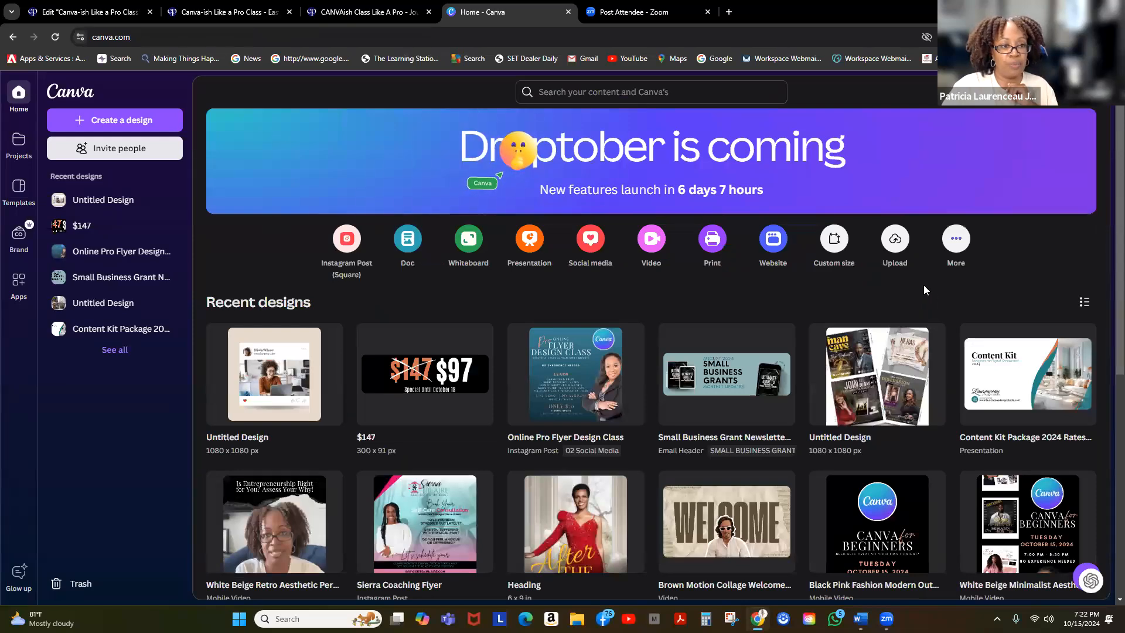
scroll(518, 263, down, 1)
scroll(462, 279, down, 10)
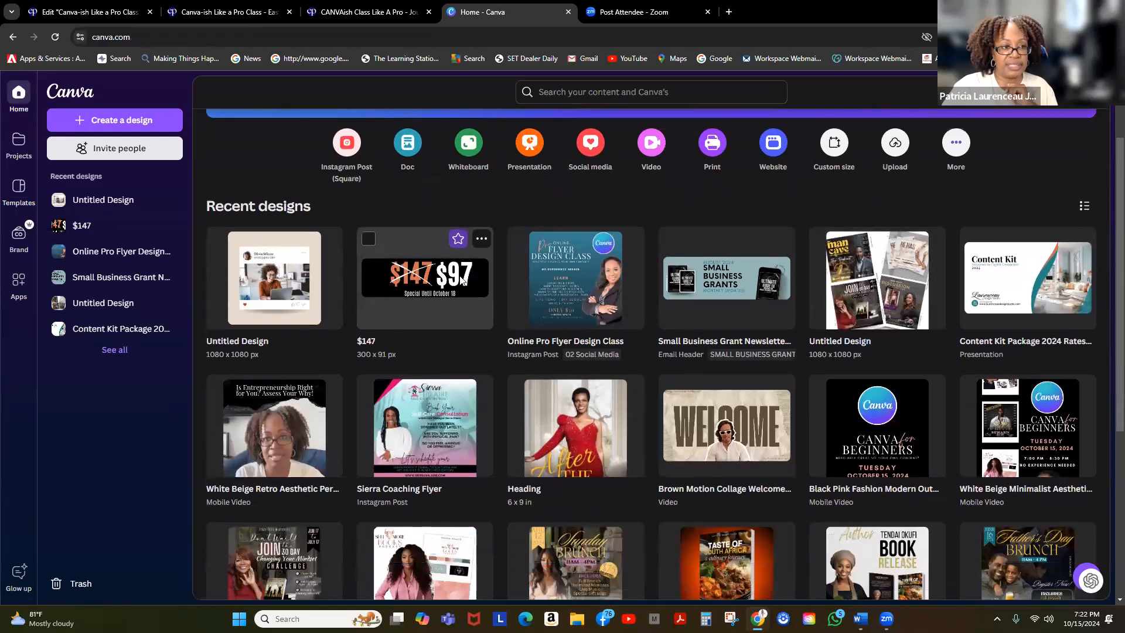
scroll(456, 279, down, 12)
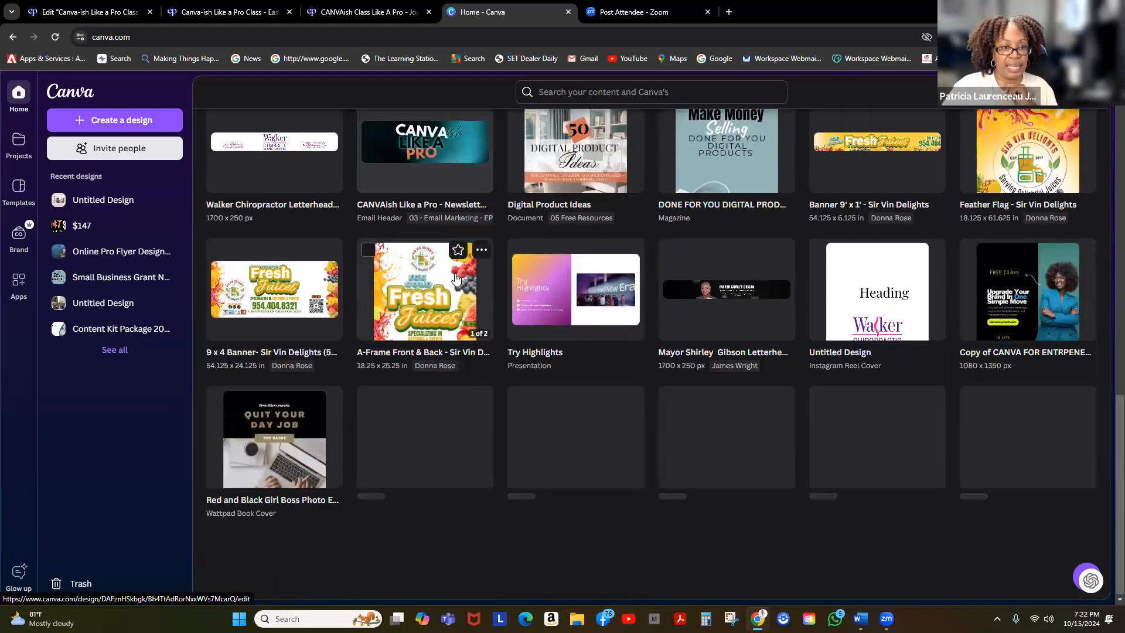
scroll(452, 290, down, 5)
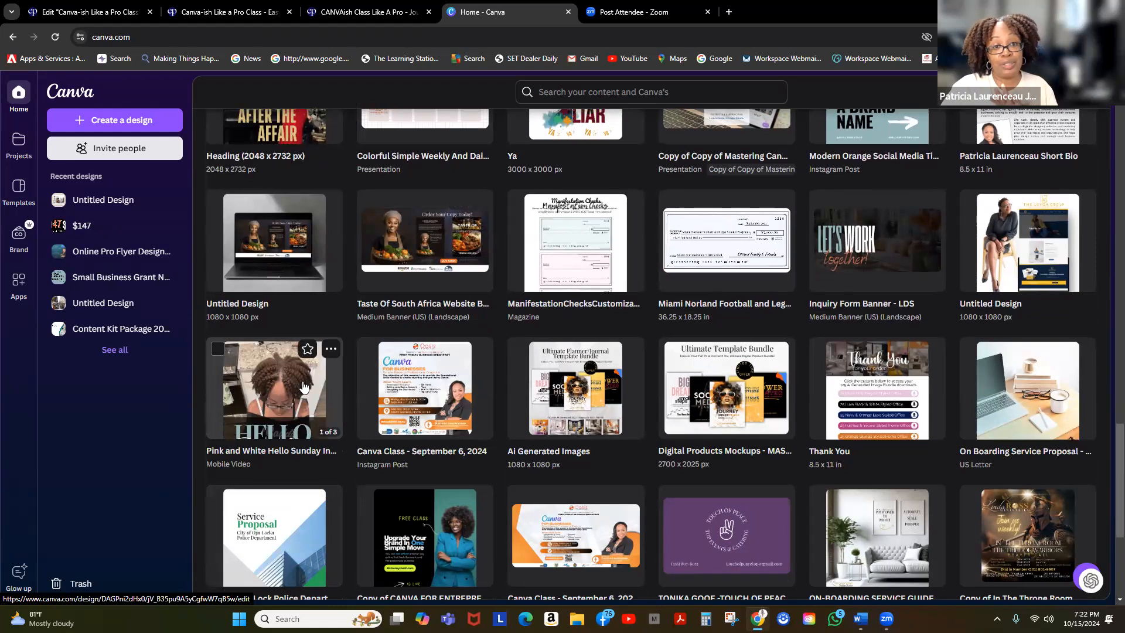
scroll(519, 434, up, 2)
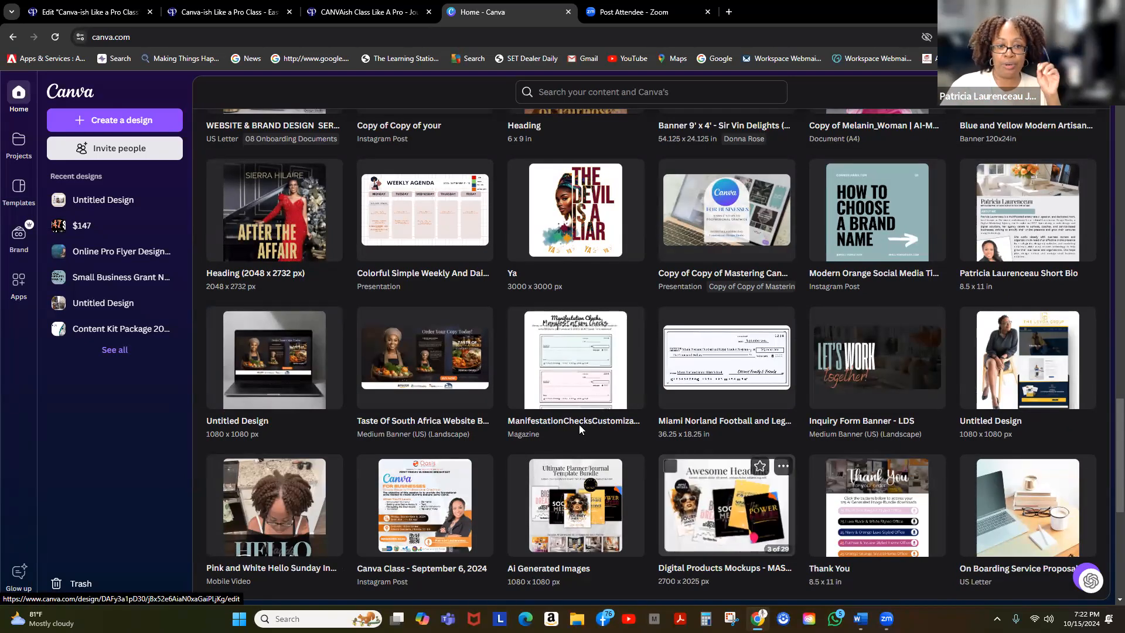
scroll(527, 404, down, 5)
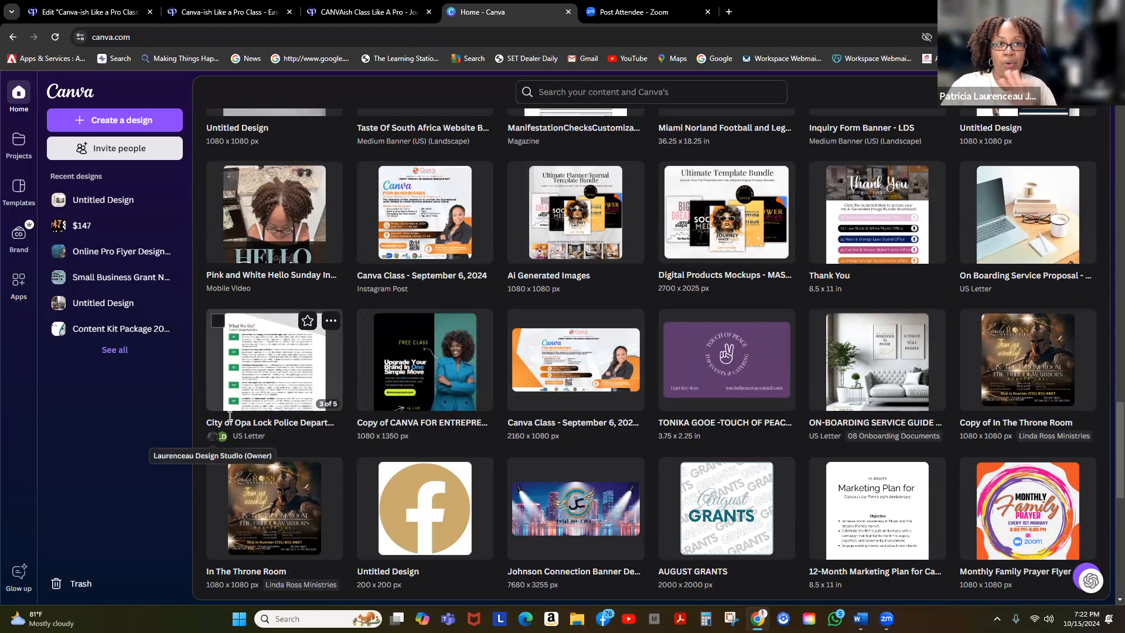
Open the Projects page and look over the recent designs and folders stored there
click(19, 141)
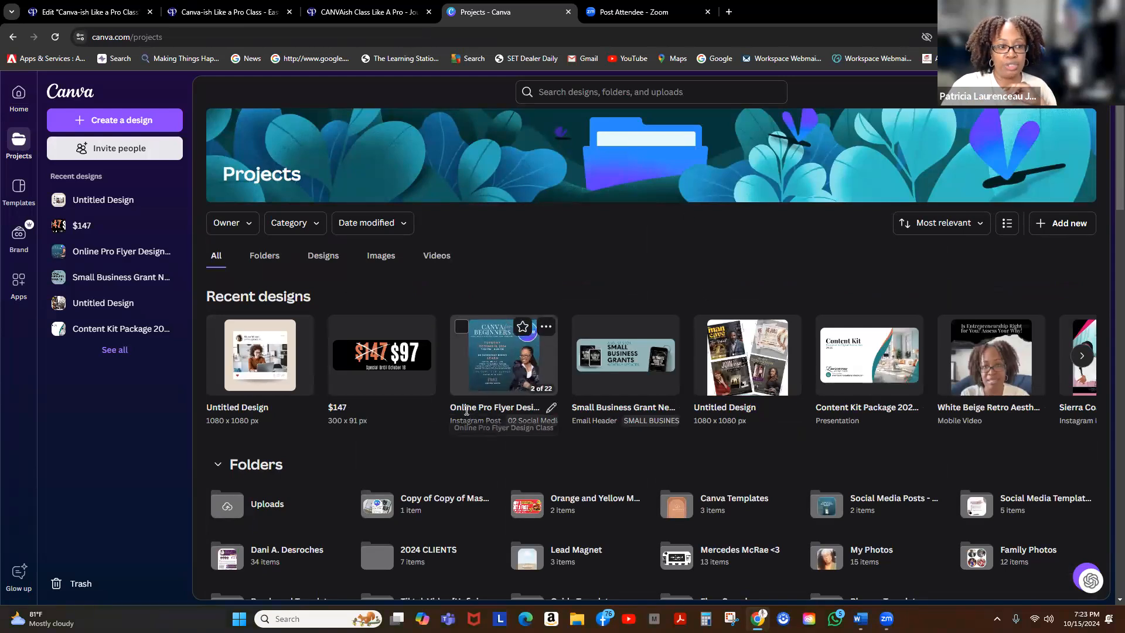
scroll(471, 404, down, 2)
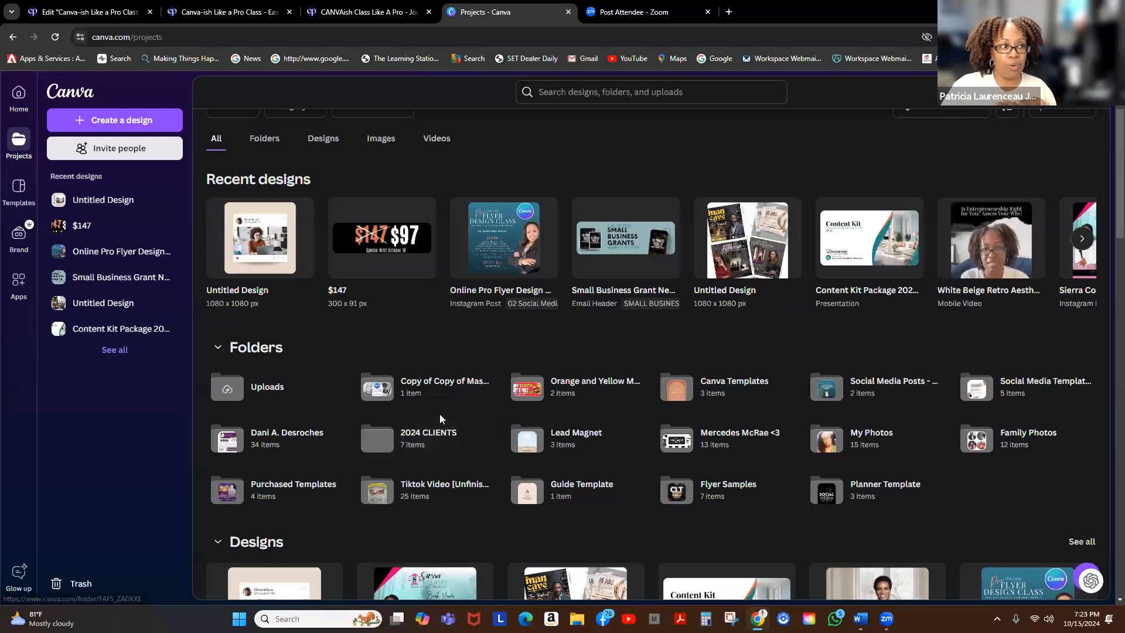
Go back to the template library and look through the Business category, returning to its start
click(18, 193)
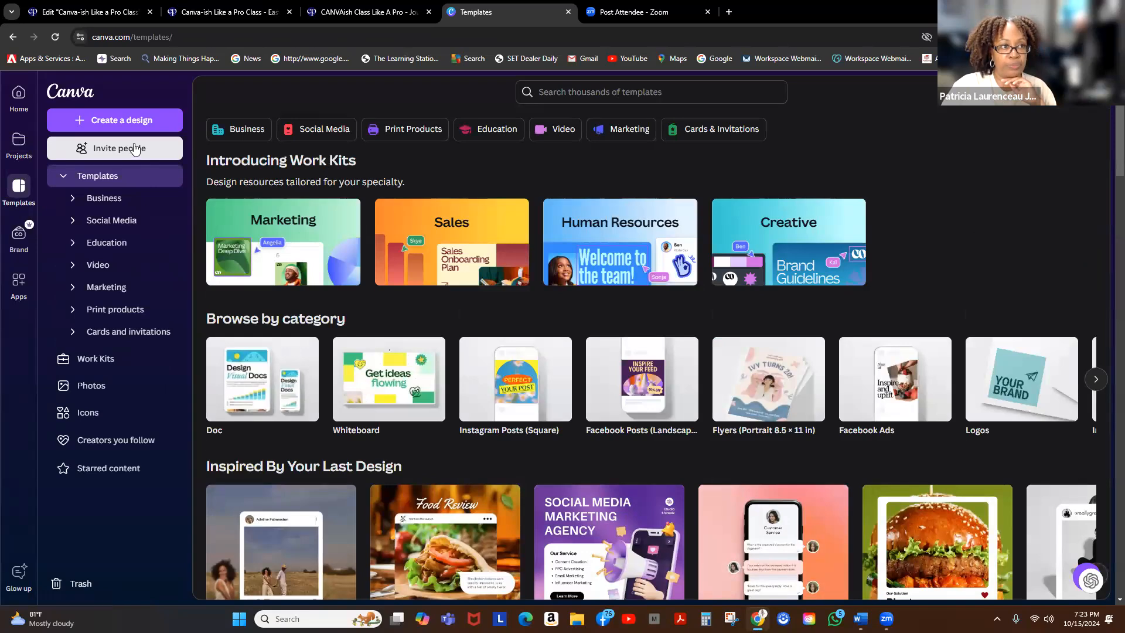
click(237, 134)
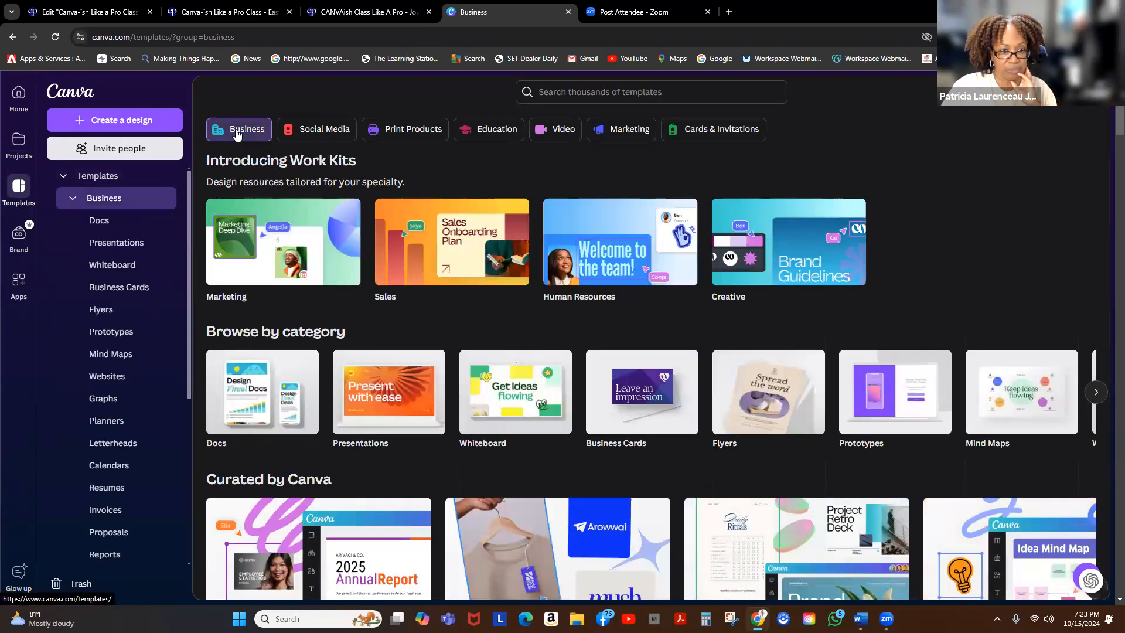
scroll(487, 274, down, 10)
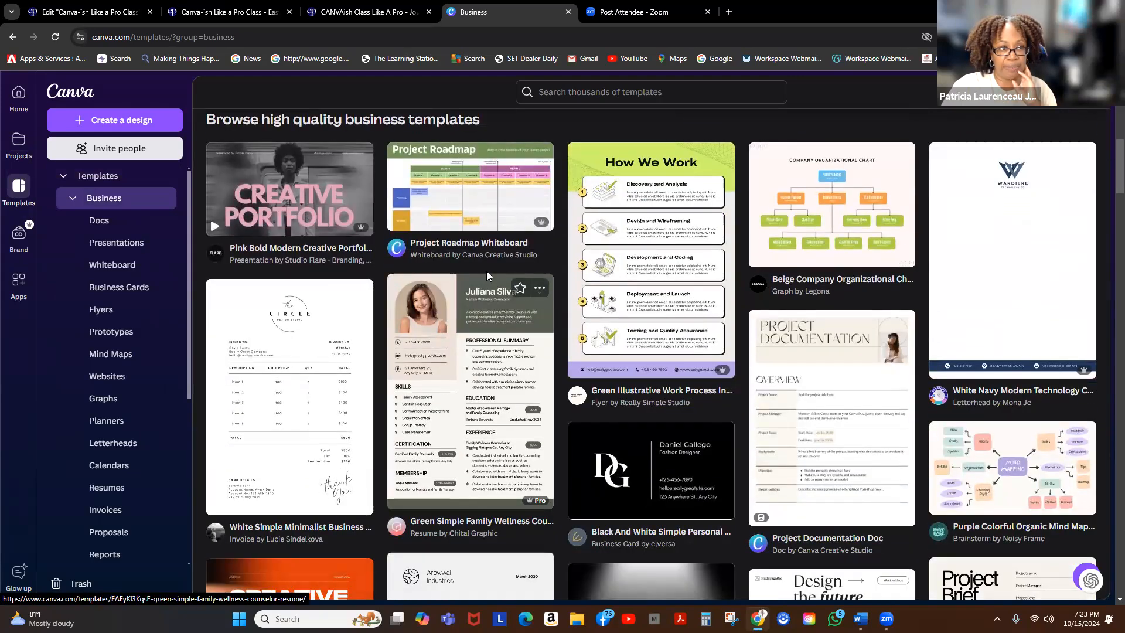
scroll(490, 278, up, 10)
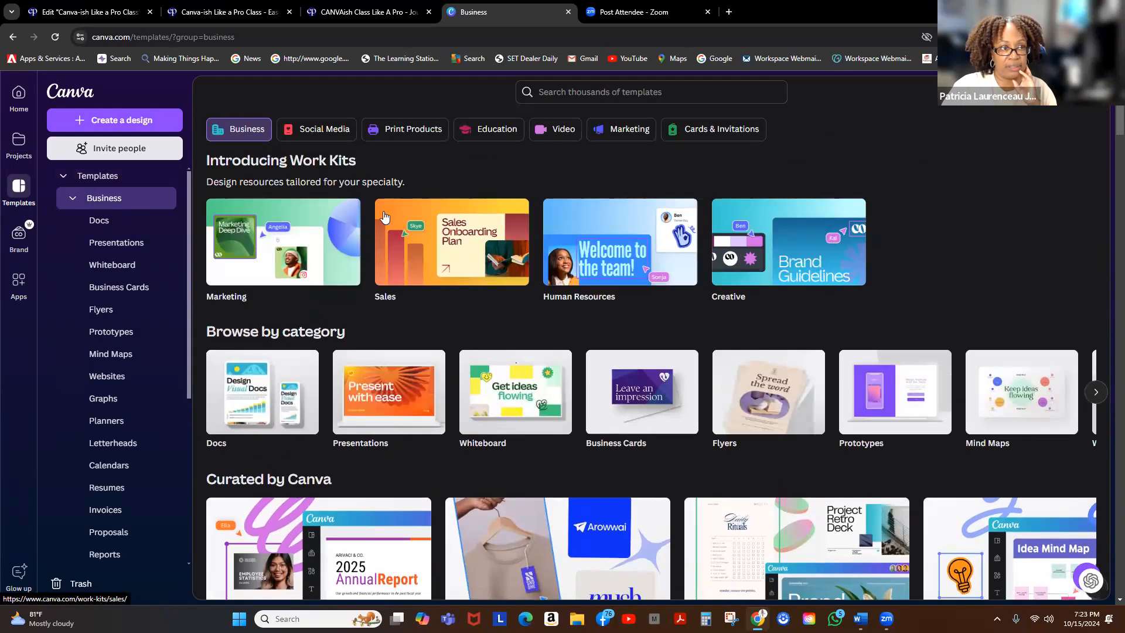
Switch to the Social Media template category and look through its collections and designs, returning to its start
click(332, 136)
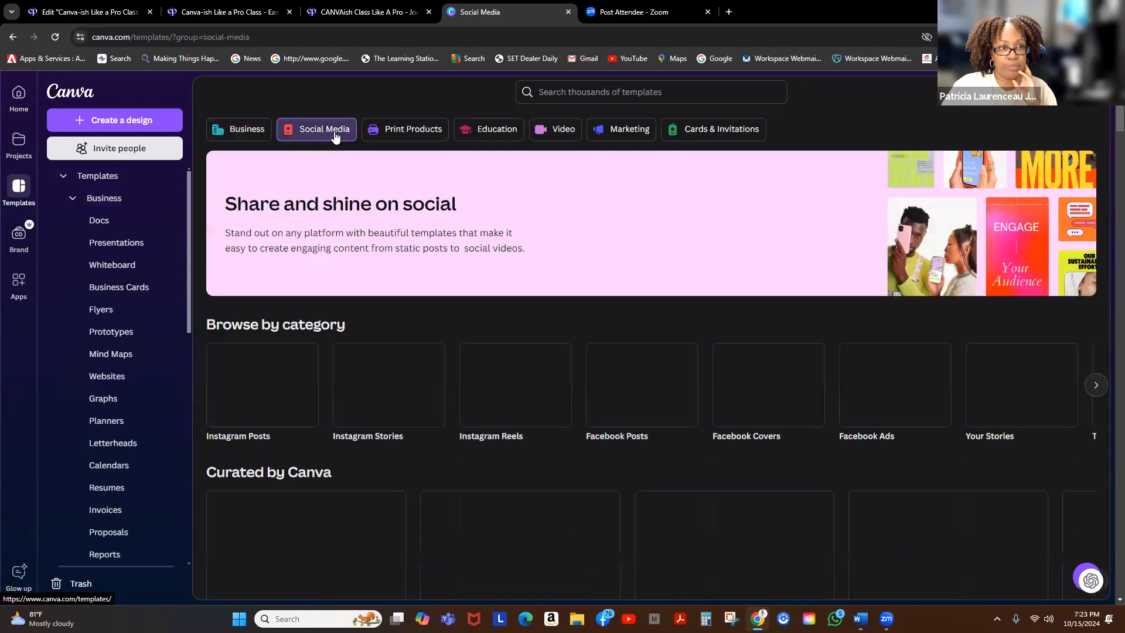
scroll(518, 360, down, 5)
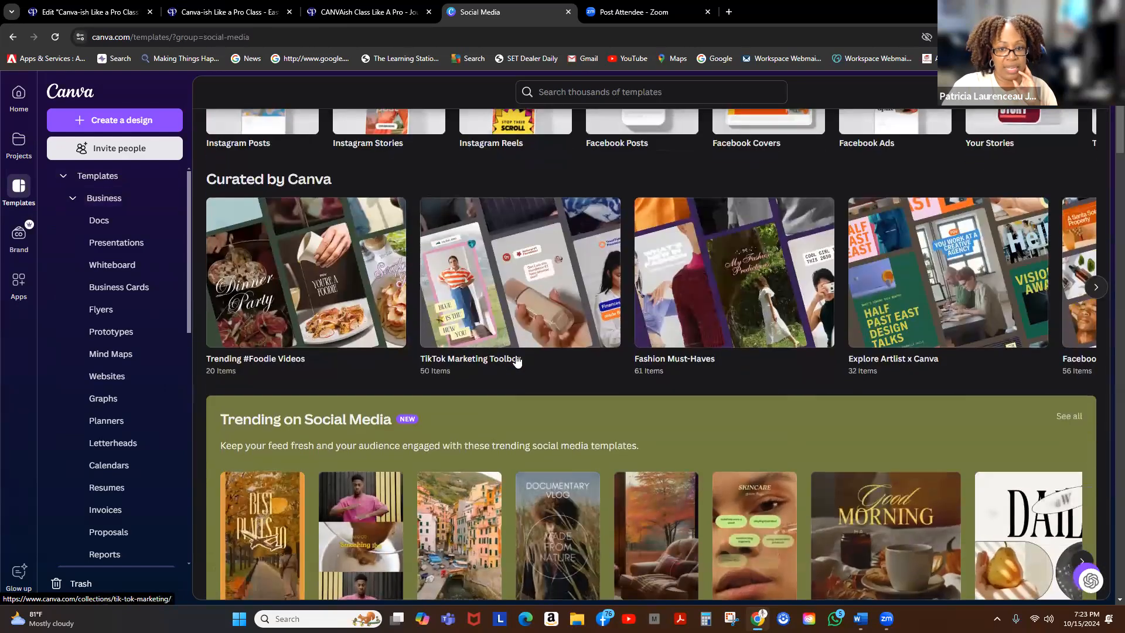
scroll(518, 356, down, 1)
scroll(518, 357, down, 6)
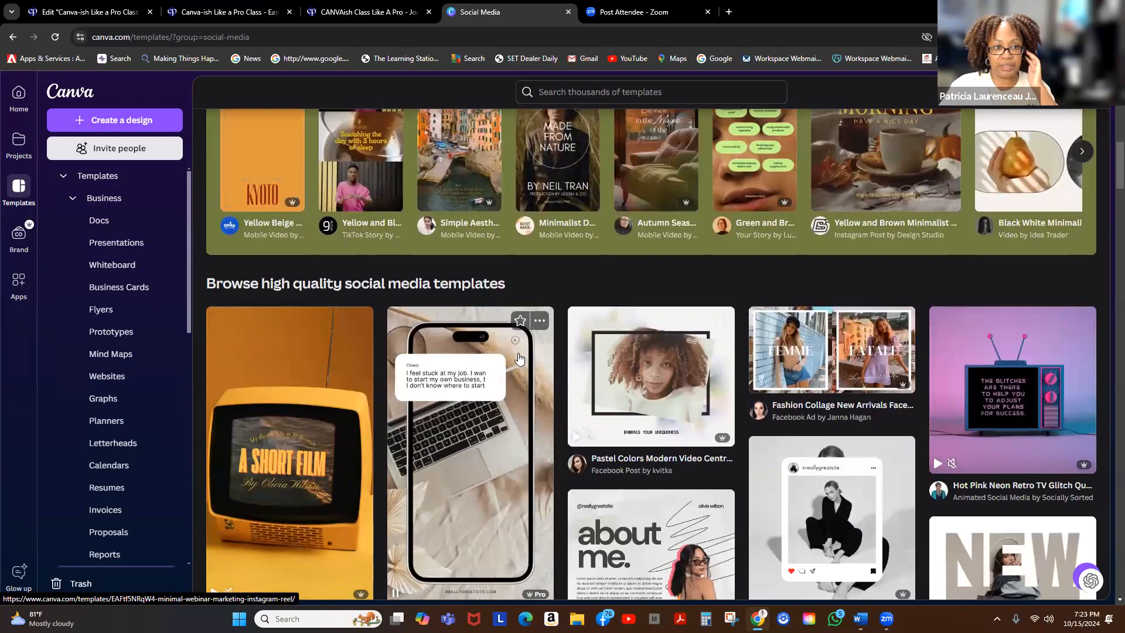
scroll(518, 356, down, 4)
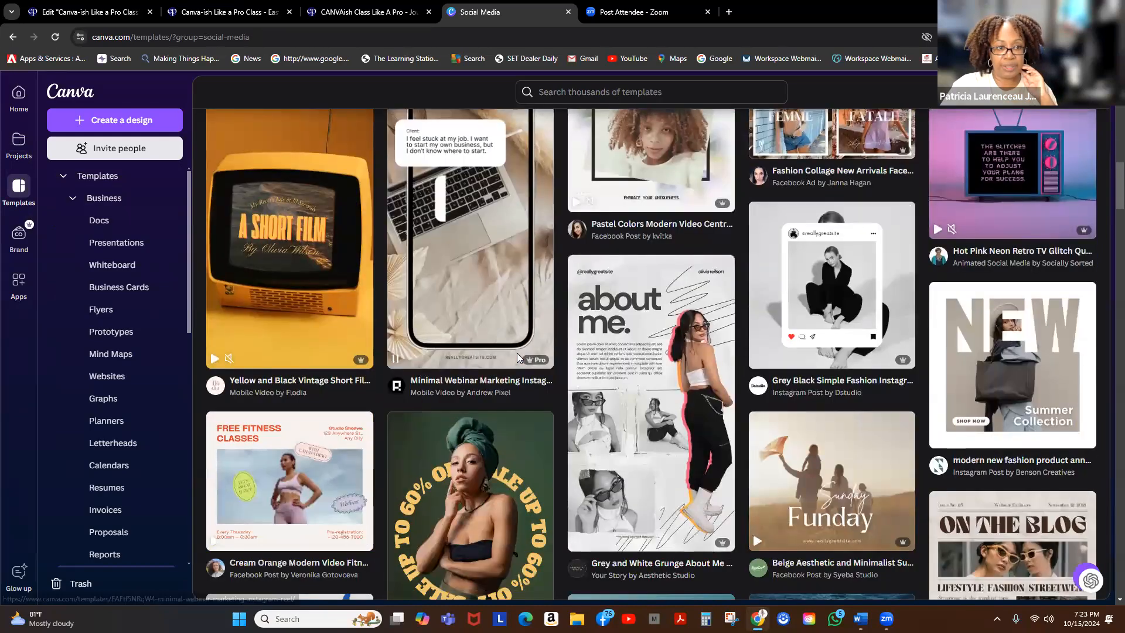
scroll(516, 356, up, 15)
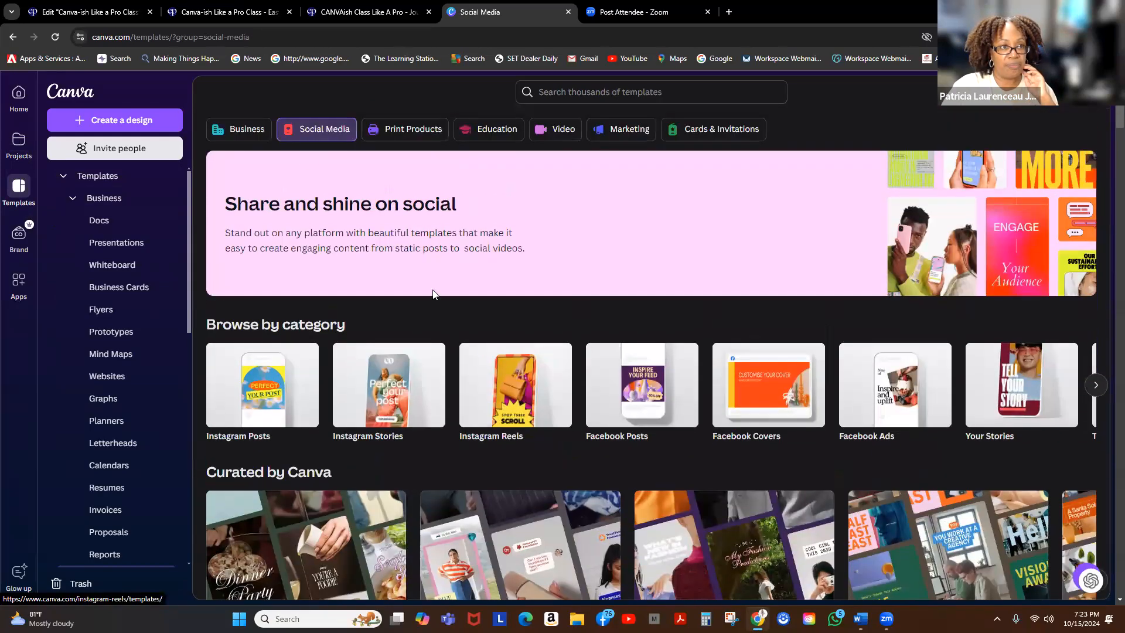
Show the Print Products templates and browse the custom print designs, returning to the start of the page
click(404, 132)
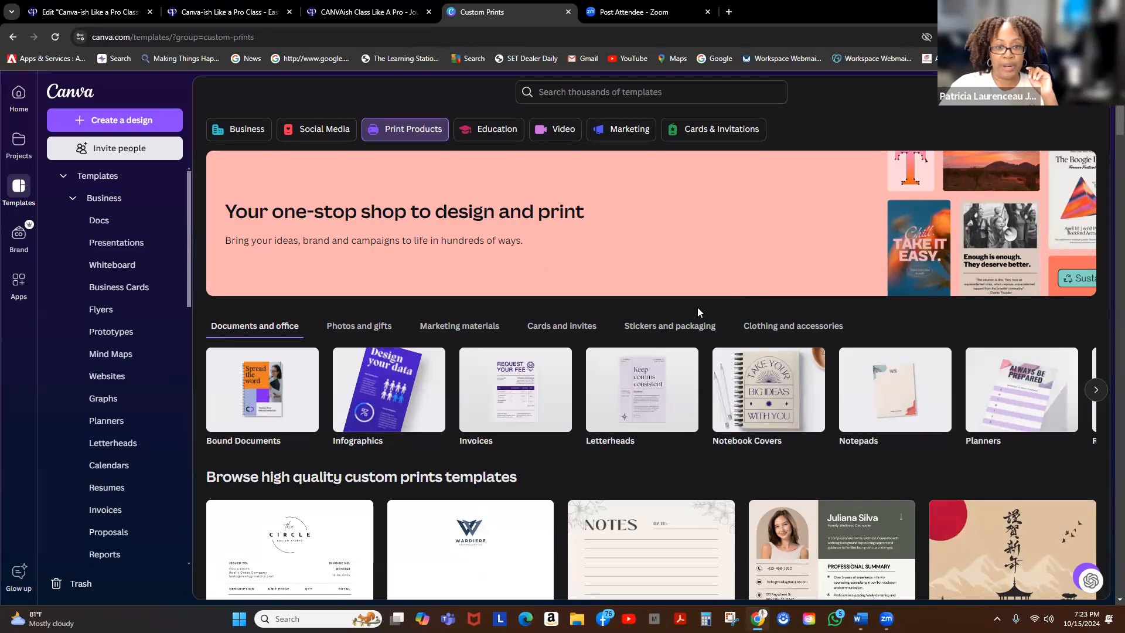
scroll(698, 307, down, 5)
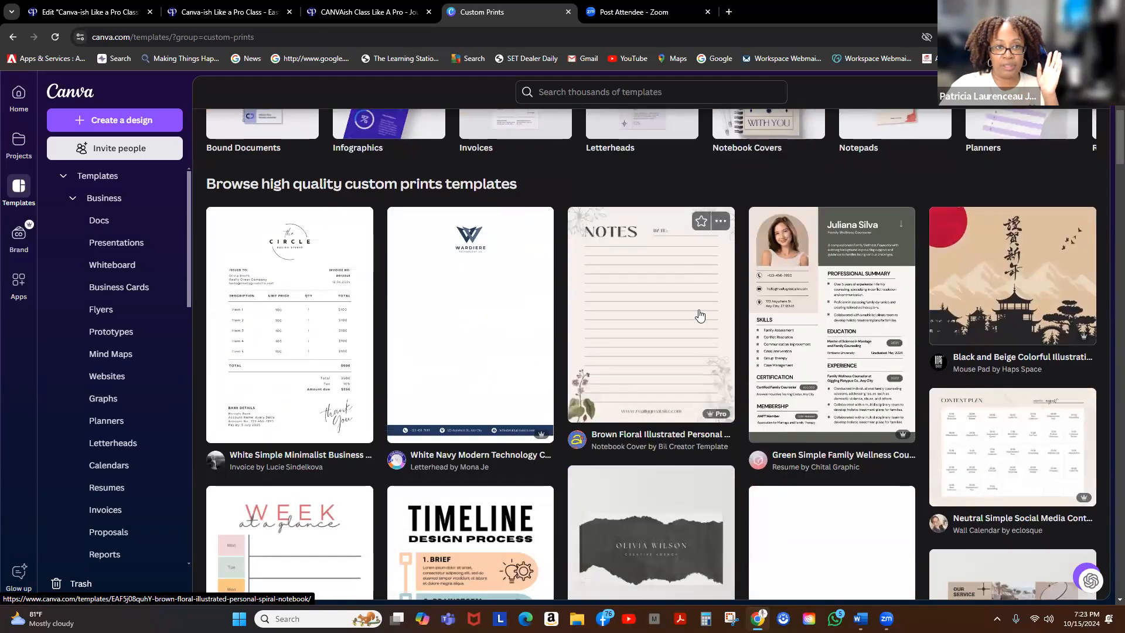
scroll(685, 315, down, 6)
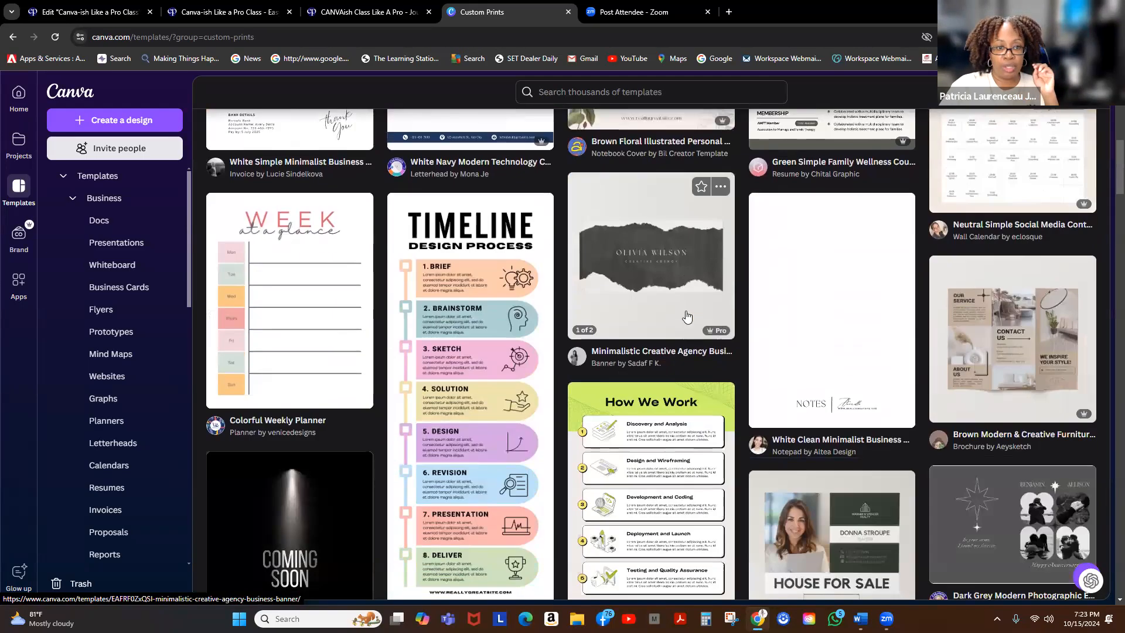
scroll(688, 317, down, 3)
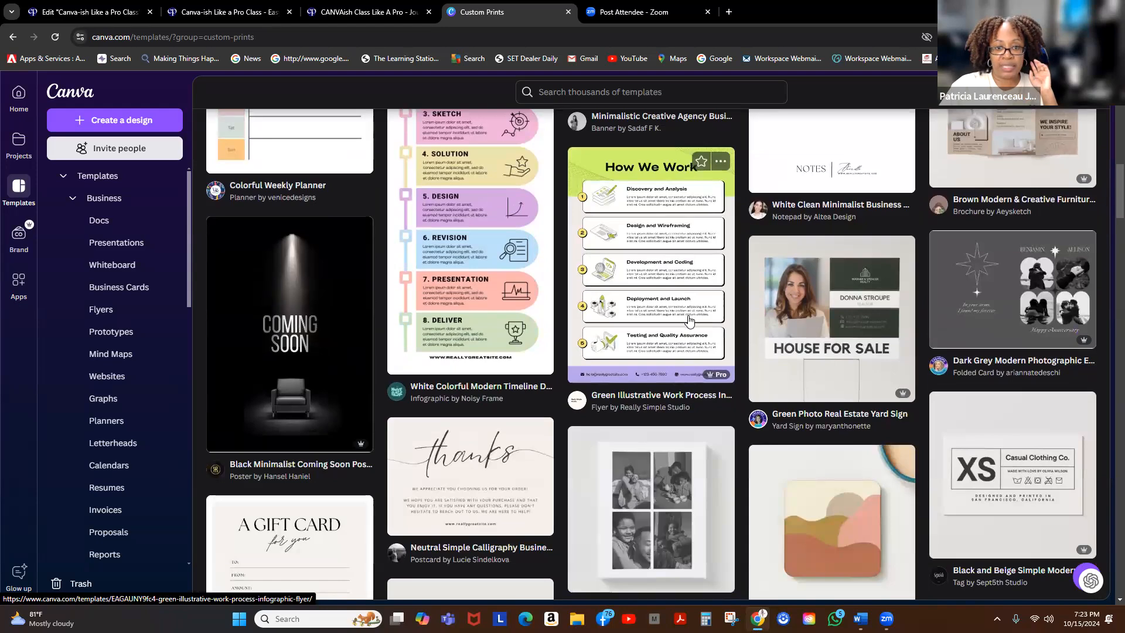
scroll(689, 320, down, 4)
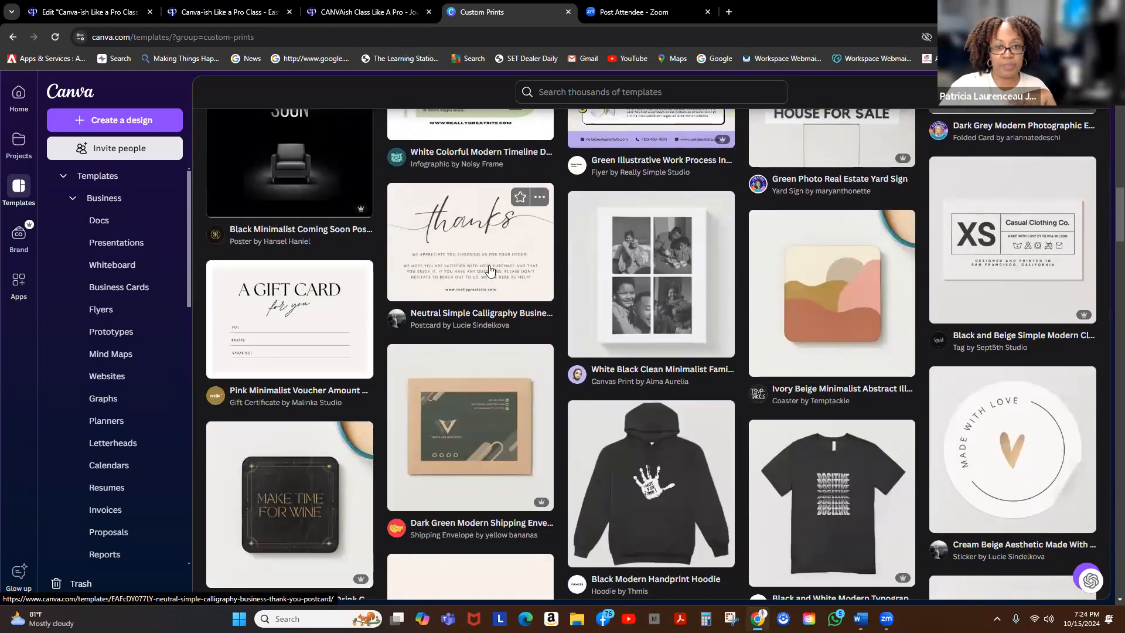
scroll(491, 269, up, 10)
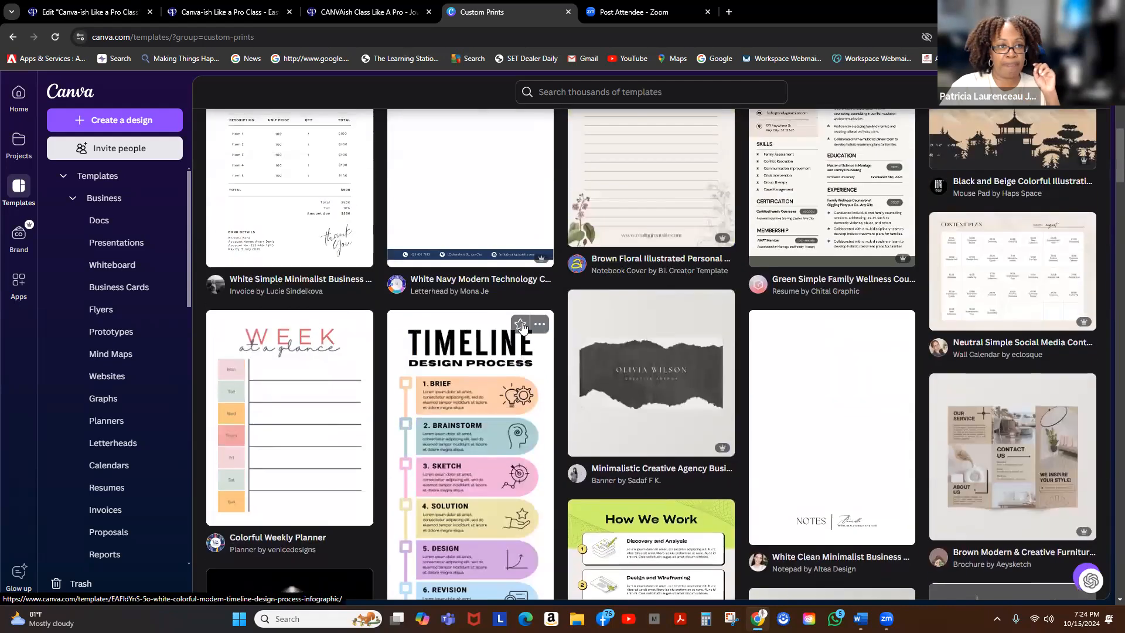
scroll(524, 329, up, 2)
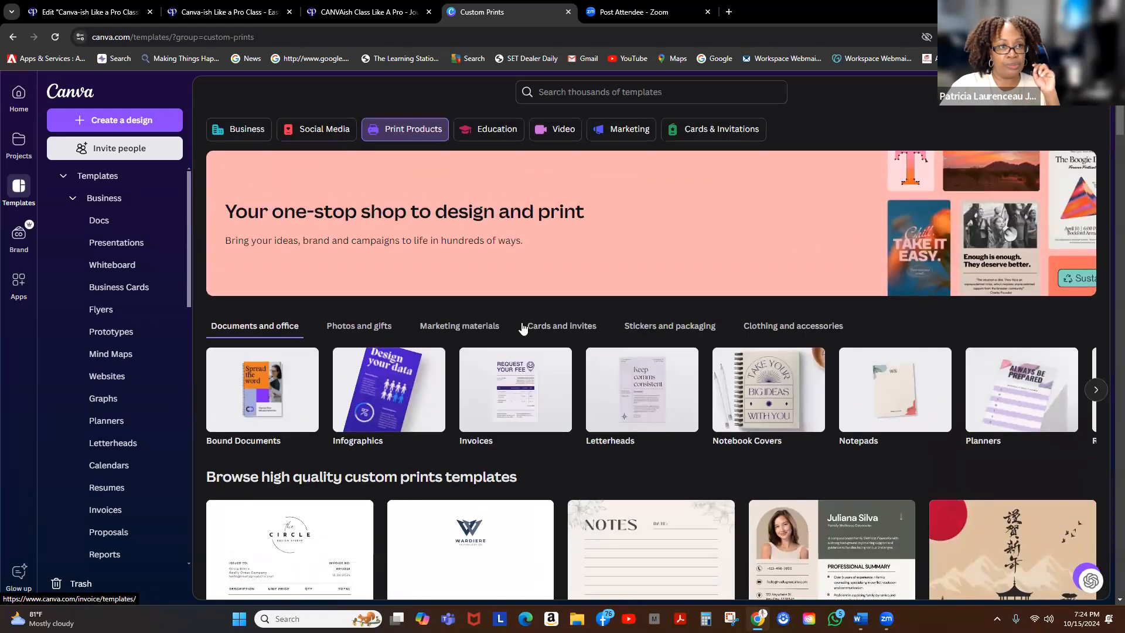
Switch to the Education category and examine its teaching resources and classroom templates, returning to its start
click(505, 136)
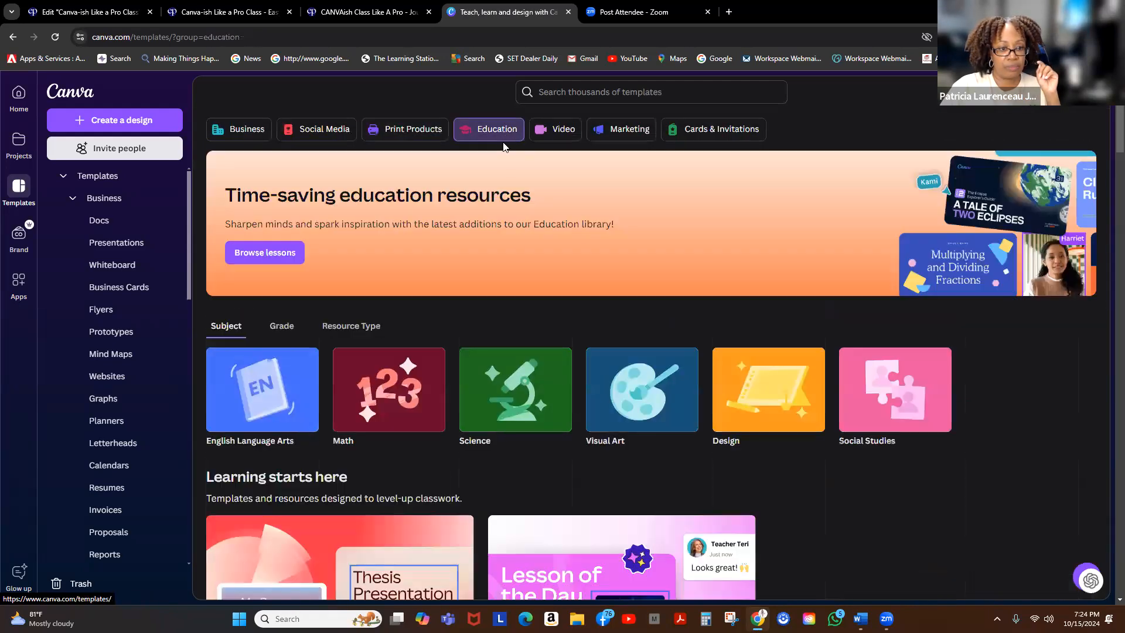
scroll(541, 262, down, 4)
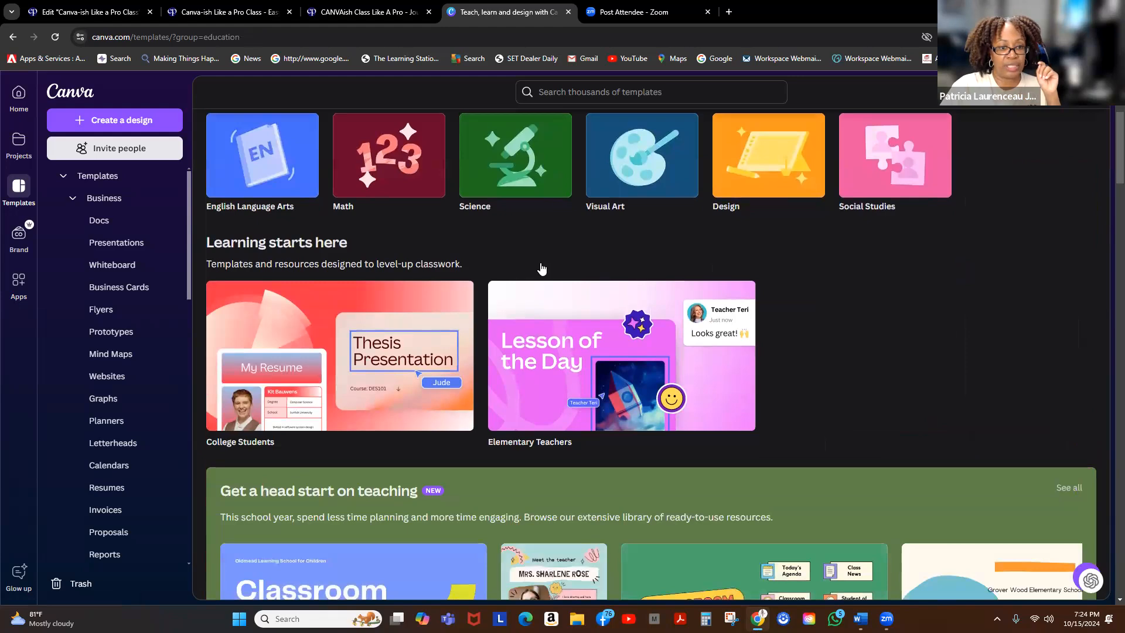
scroll(541, 262, down, 5)
scroll(539, 263, down, 4)
scroll(538, 263, down, 4)
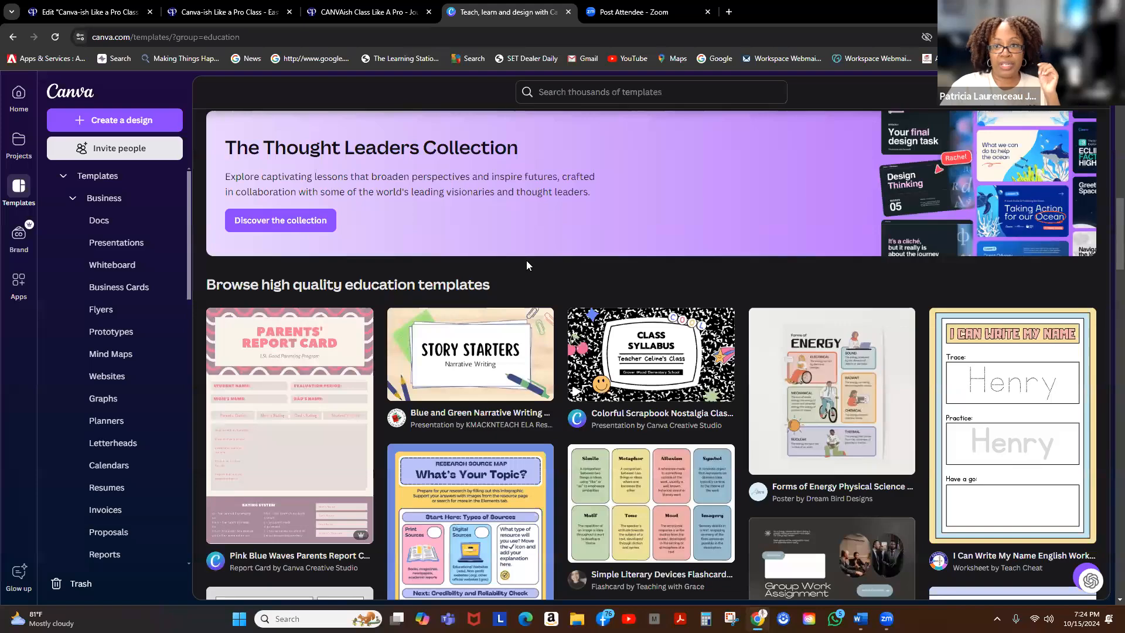
scroll(535, 289, down, 5)
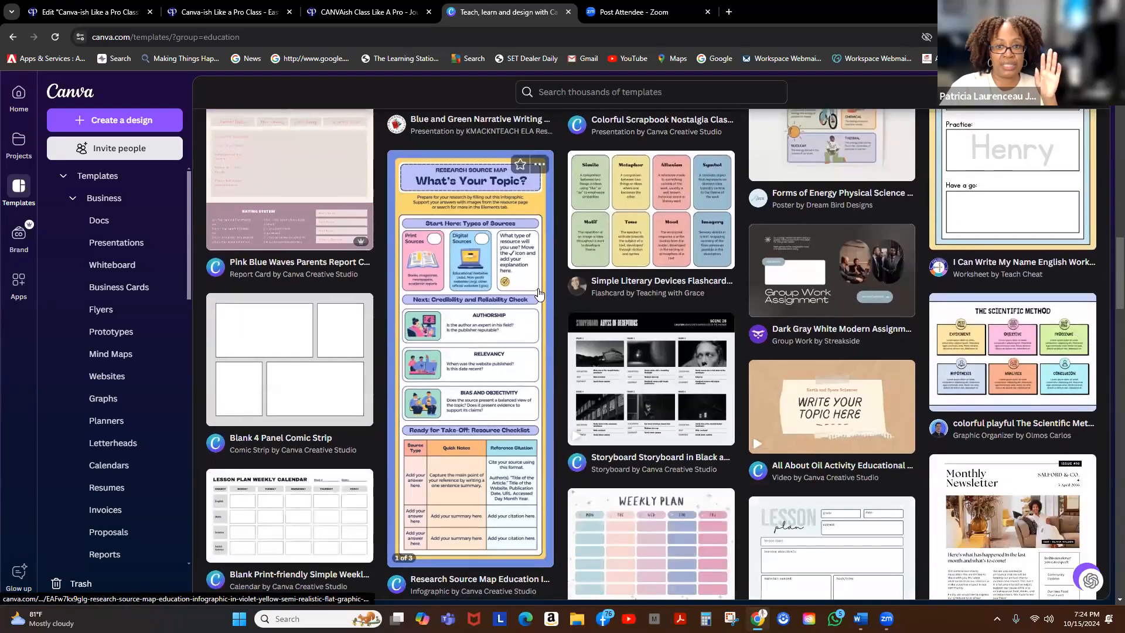
scroll(539, 293, down, 1)
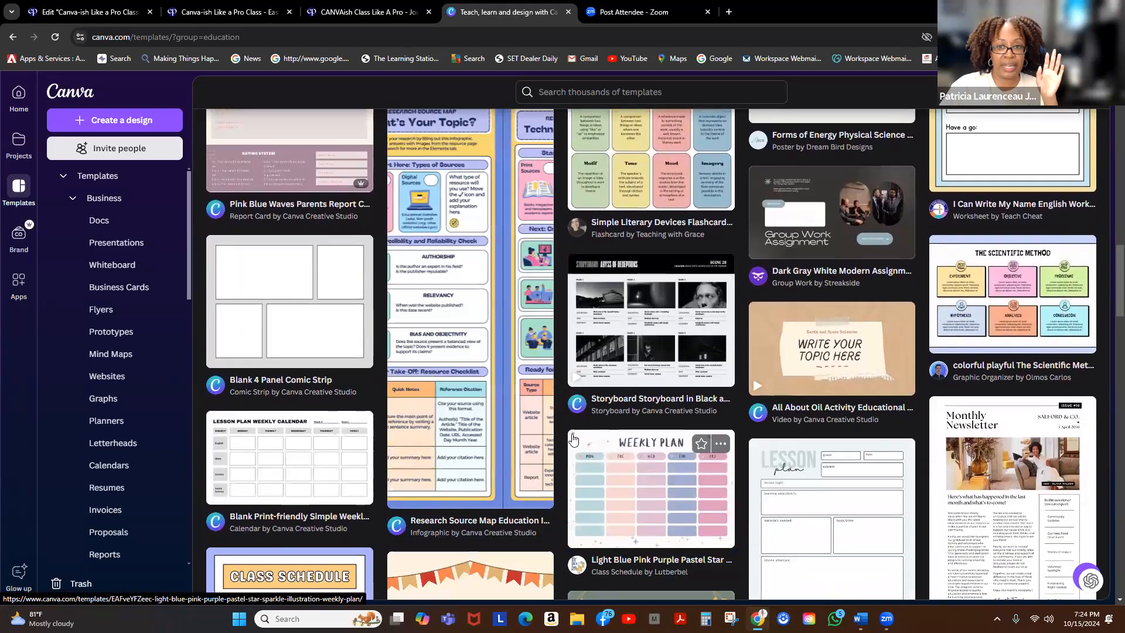
scroll(584, 439, up, 15)
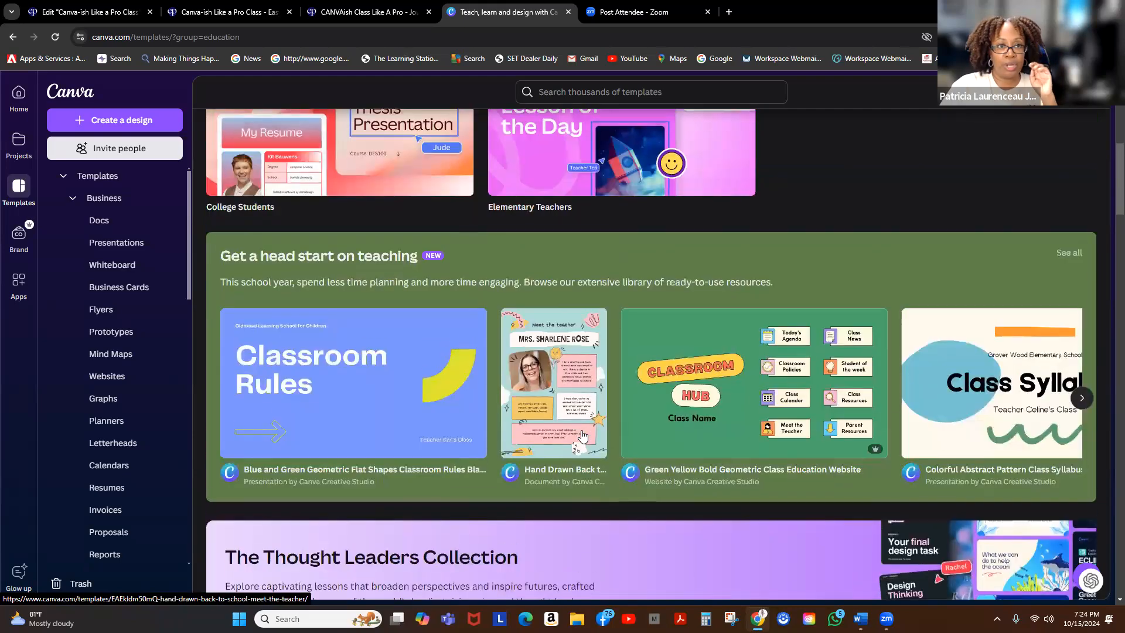
scroll(583, 436, up, 2)
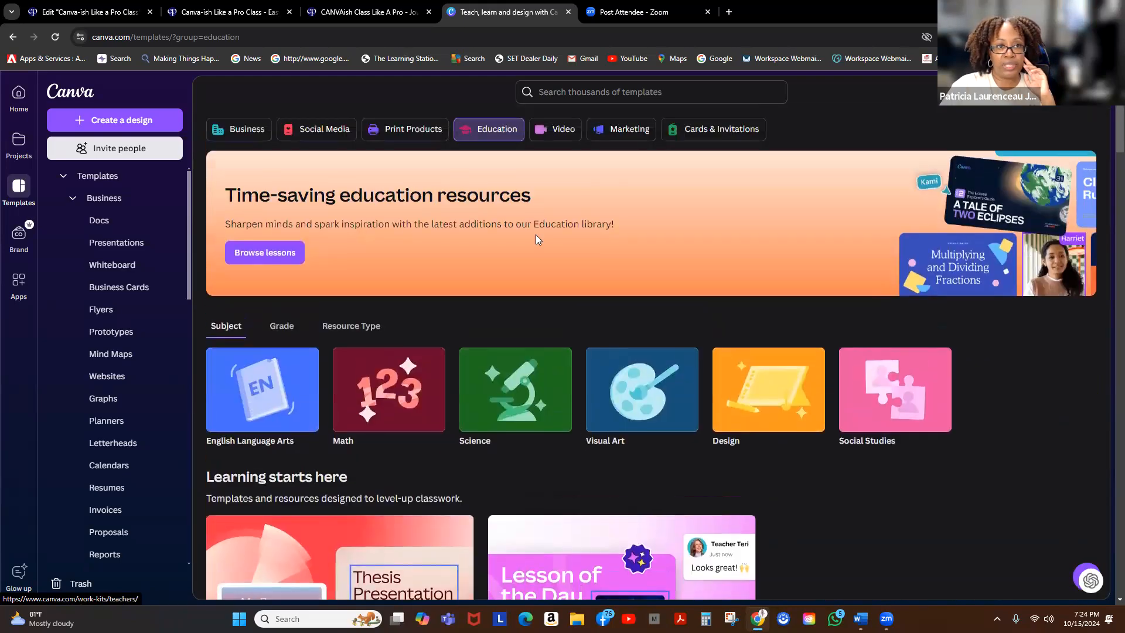
Open the Video template category and look through the video designs on offer
click(564, 132)
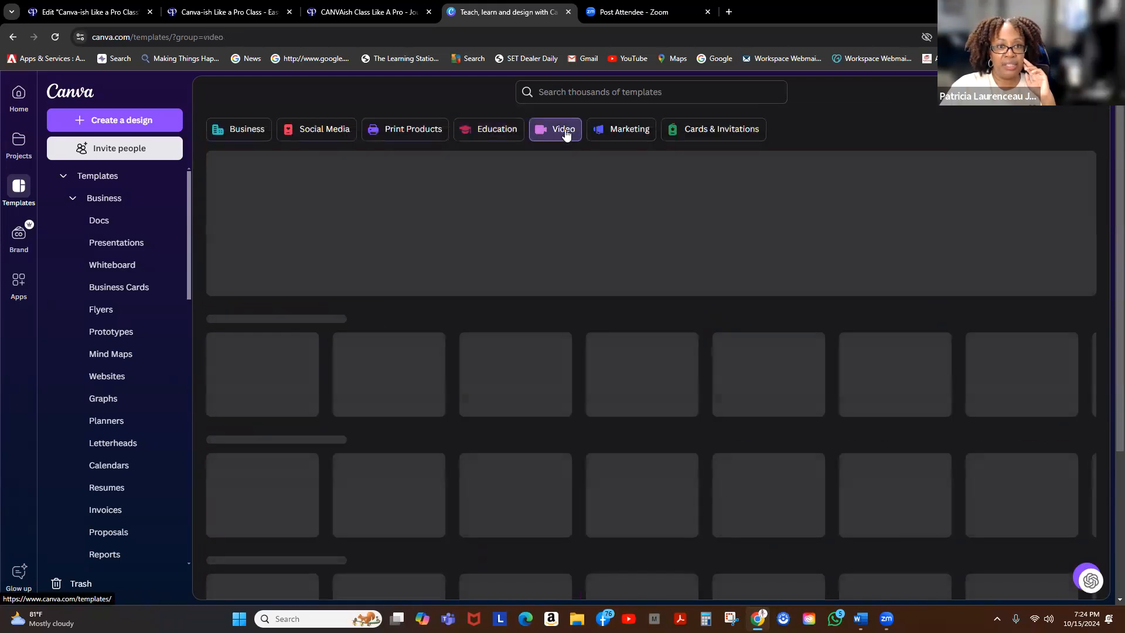
scroll(639, 285, down, 5)
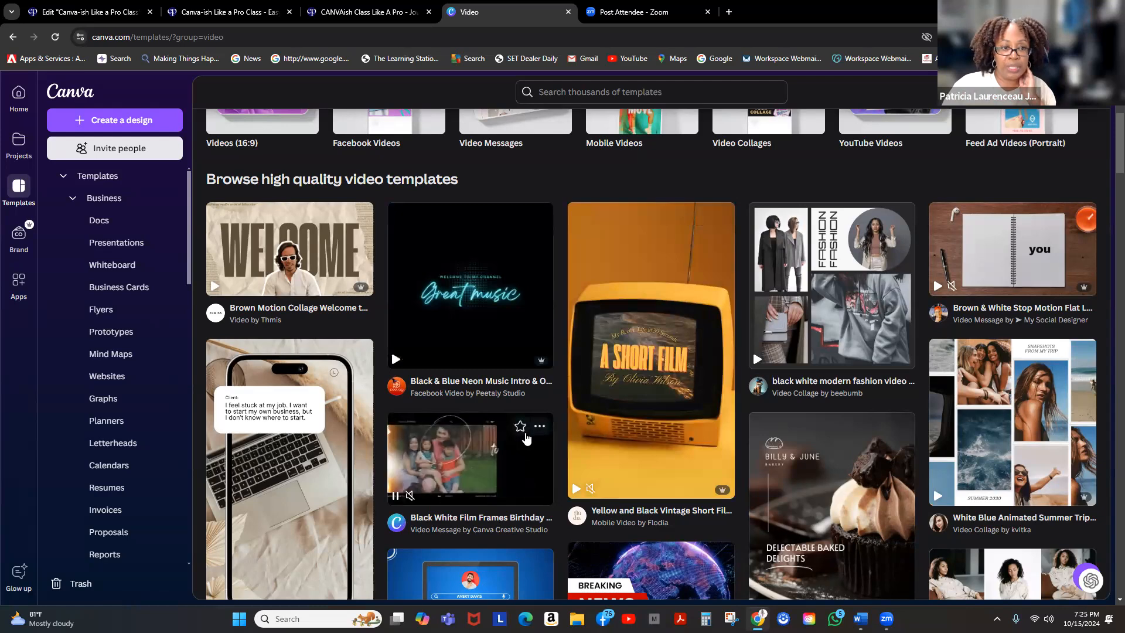
scroll(525, 441, down, 1)
scroll(525, 443, down, 5)
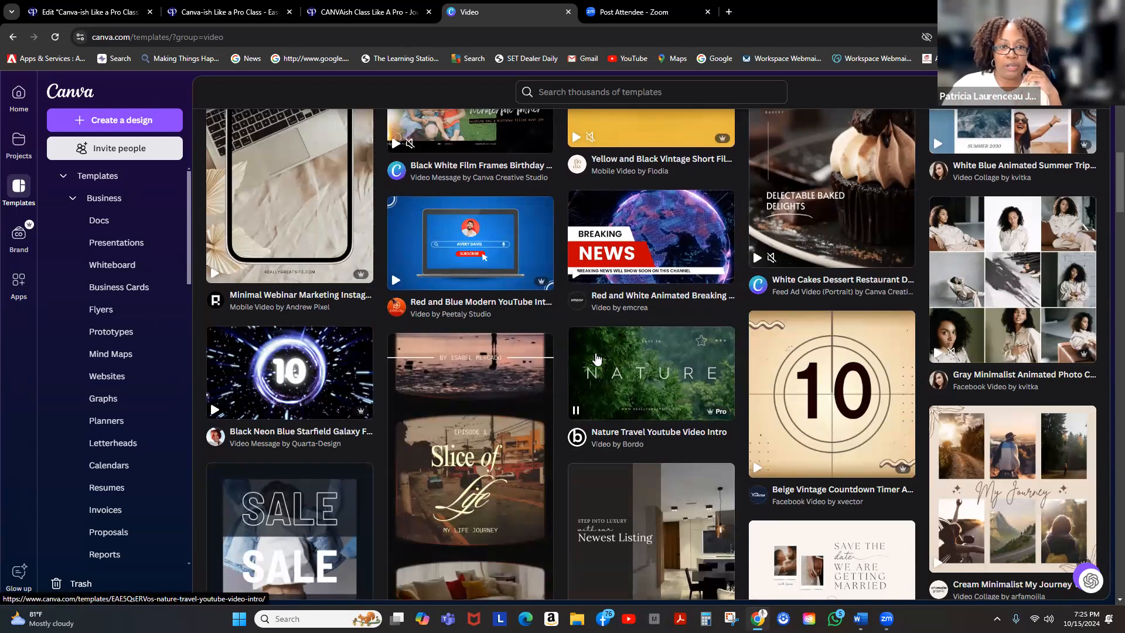
Look further through the video templates and return to the start of the Video category
scroll(588, 359, down, 7)
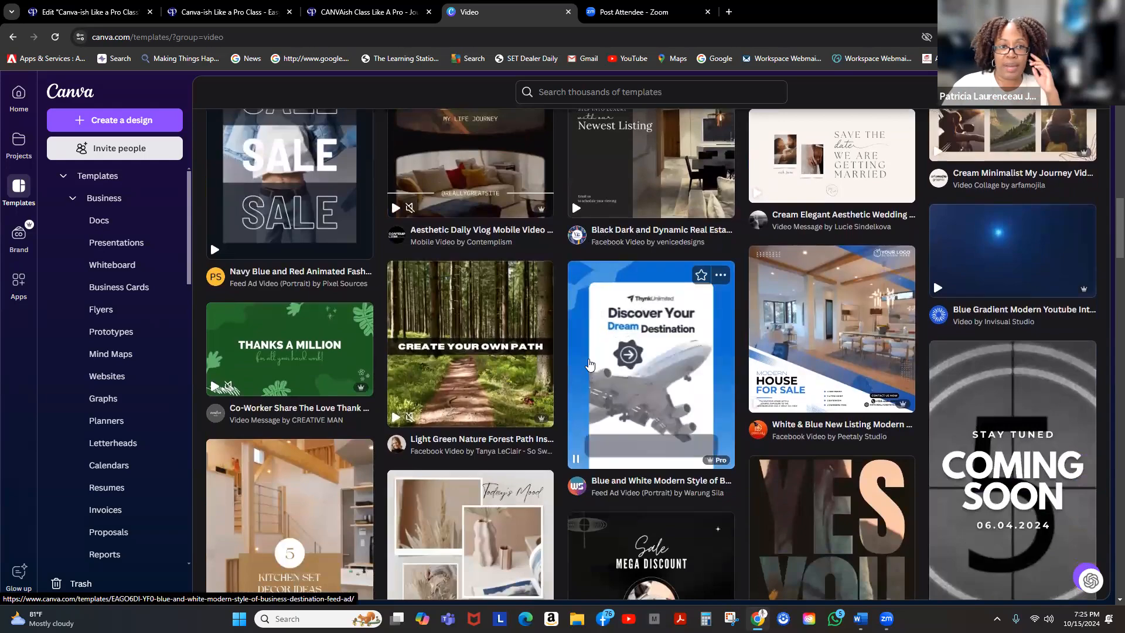
scroll(590, 364, down, 5)
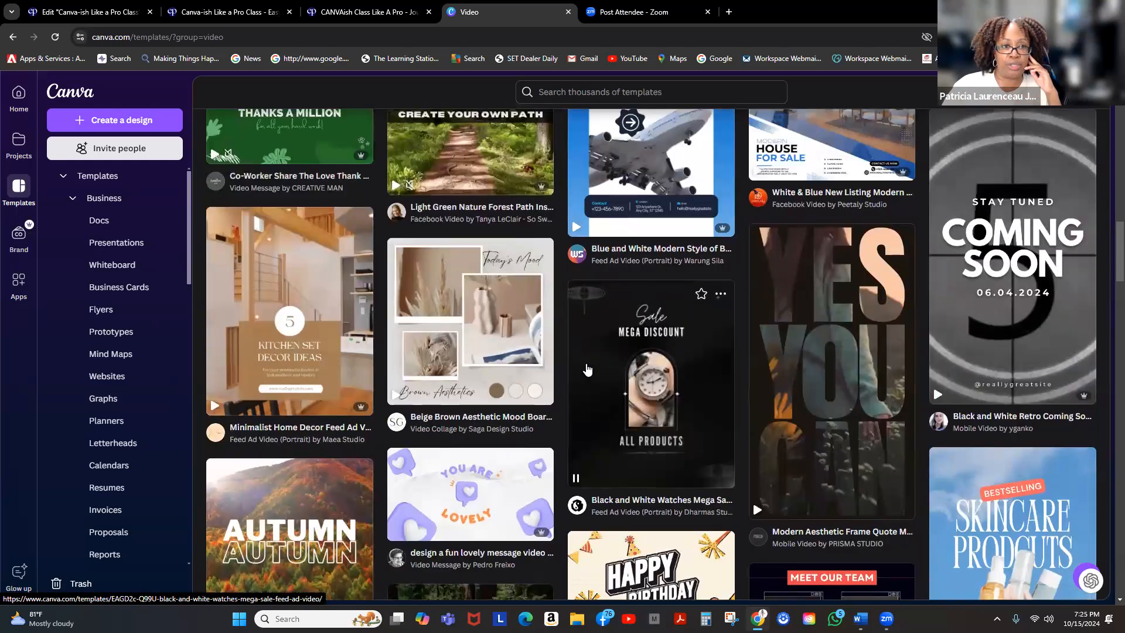
scroll(586, 364, up, 15)
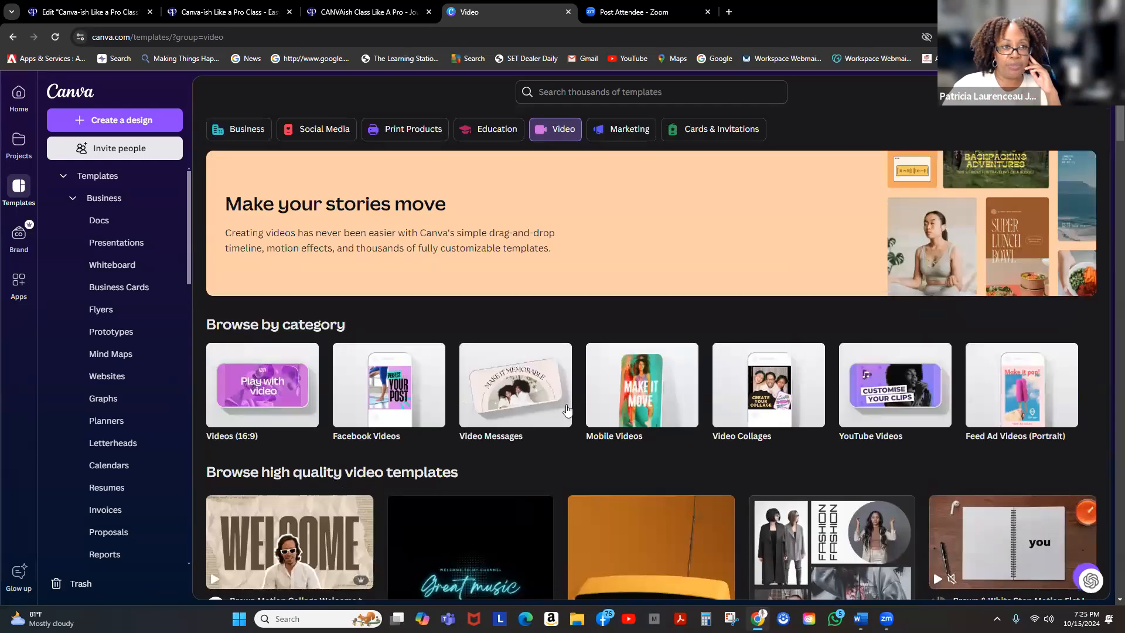
Switch to the Marketing template category and examine its logo, flyer, brochure and business card designs, returning to its start
click(625, 132)
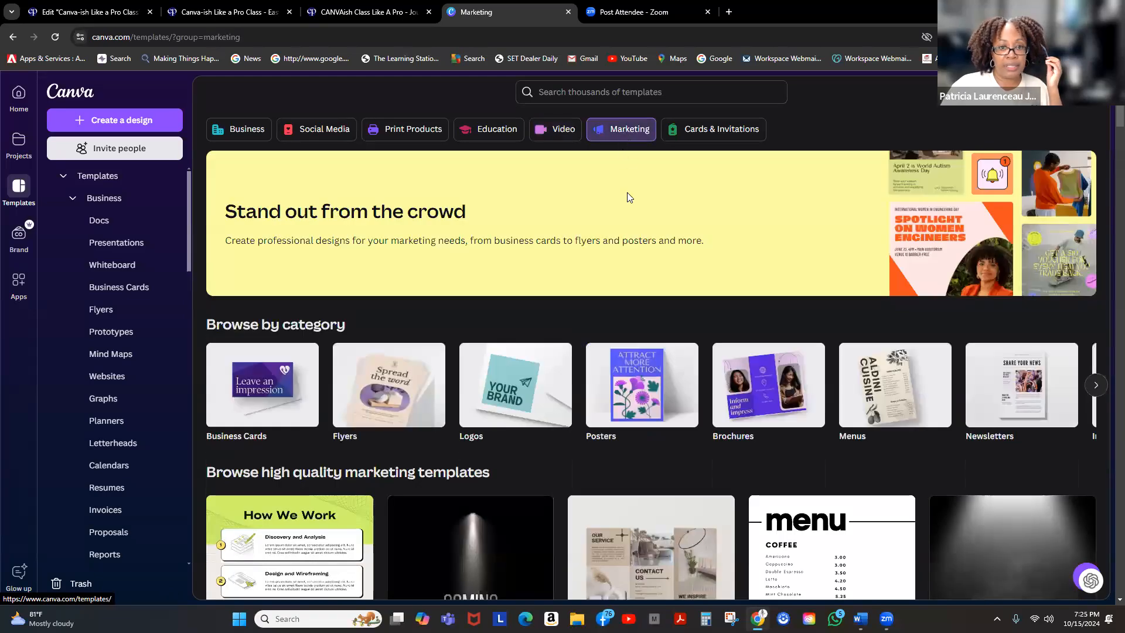
scroll(630, 199, down, 9)
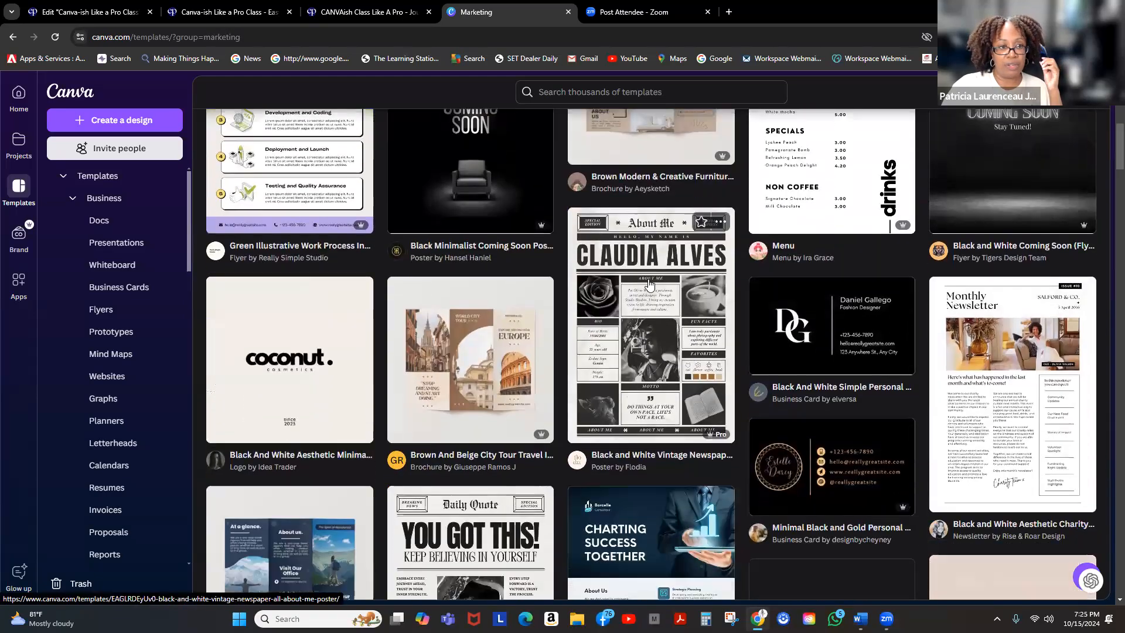
scroll(650, 284, down, 1)
scroll(650, 284, down, 4)
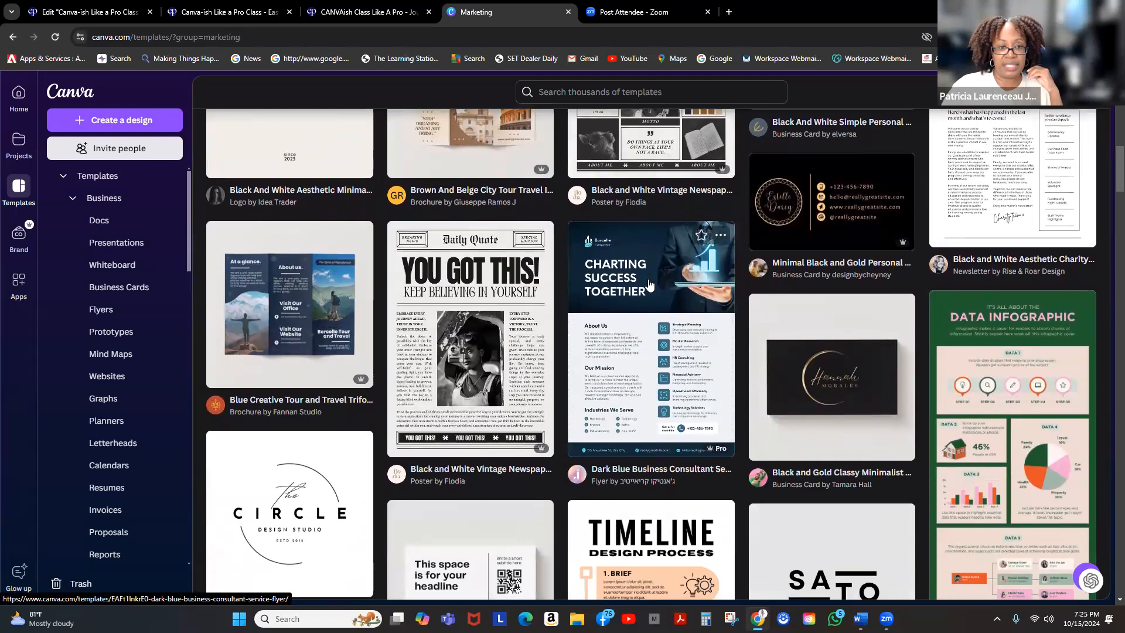
scroll(649, 285, down, 1)
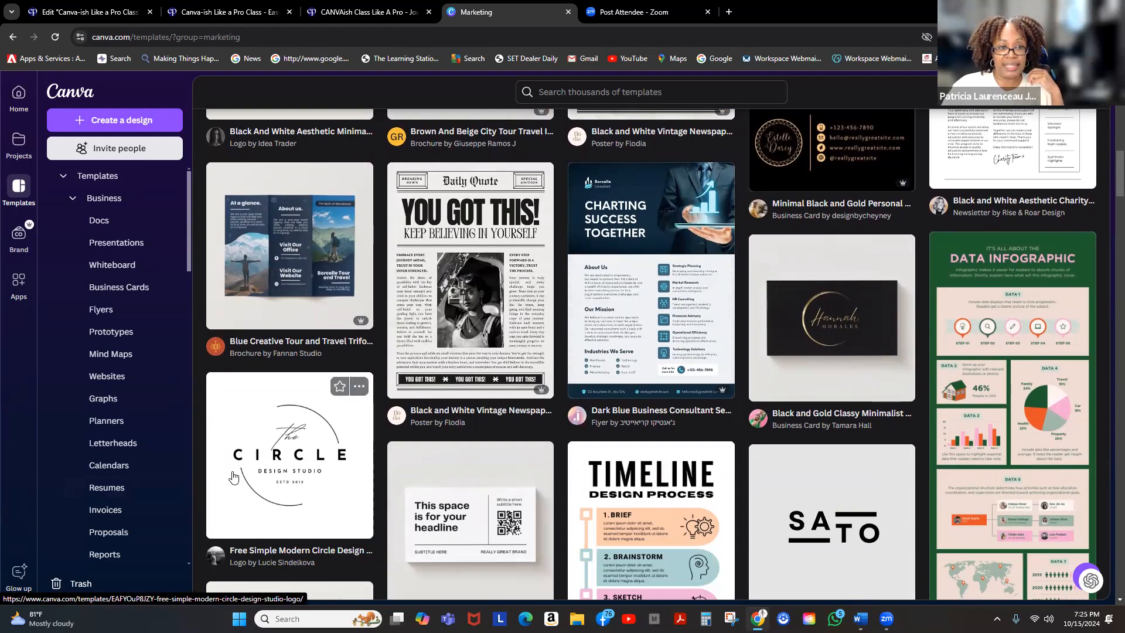
scroll(890, 293, down, 5)
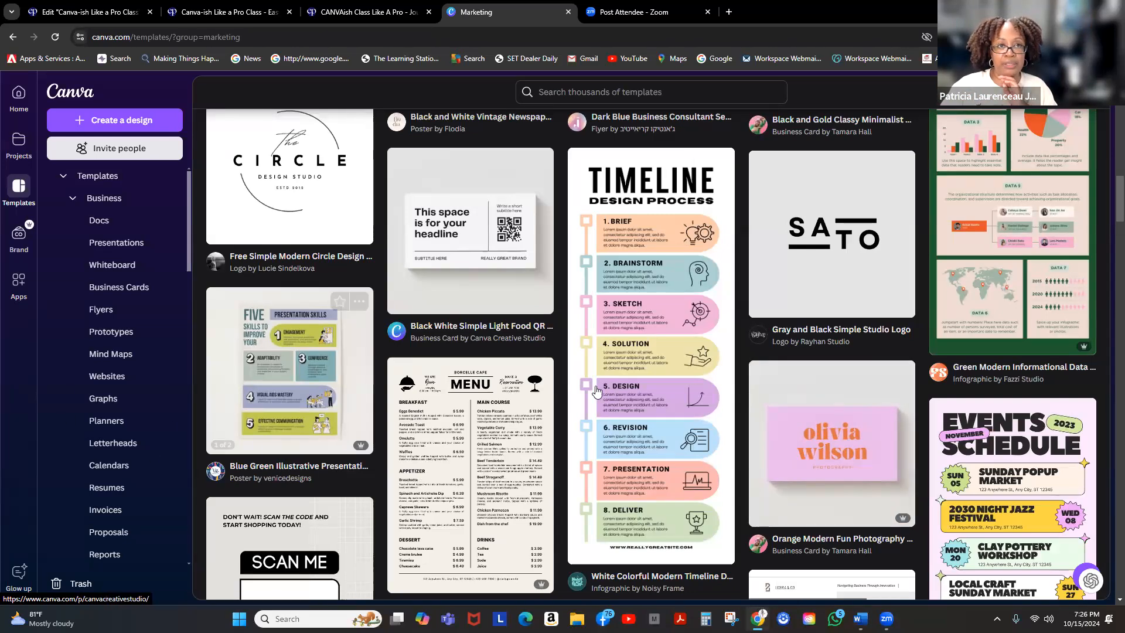
scroll(602, 107, up, 4)
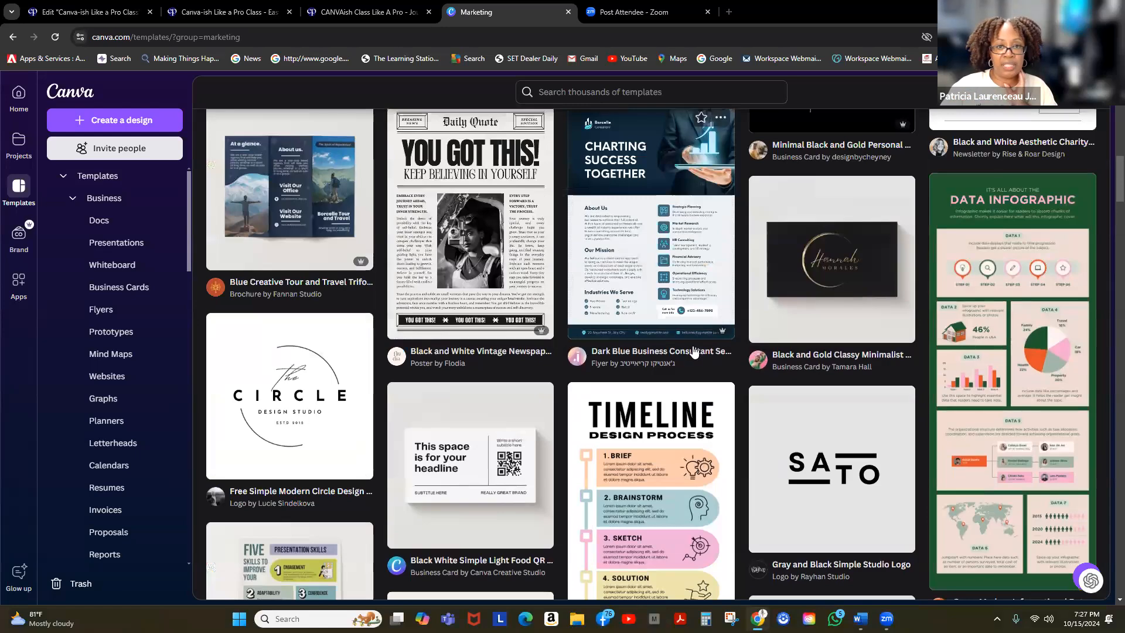
scroll(735, 412, up, 2)
scroll(731, 409, up, 4)
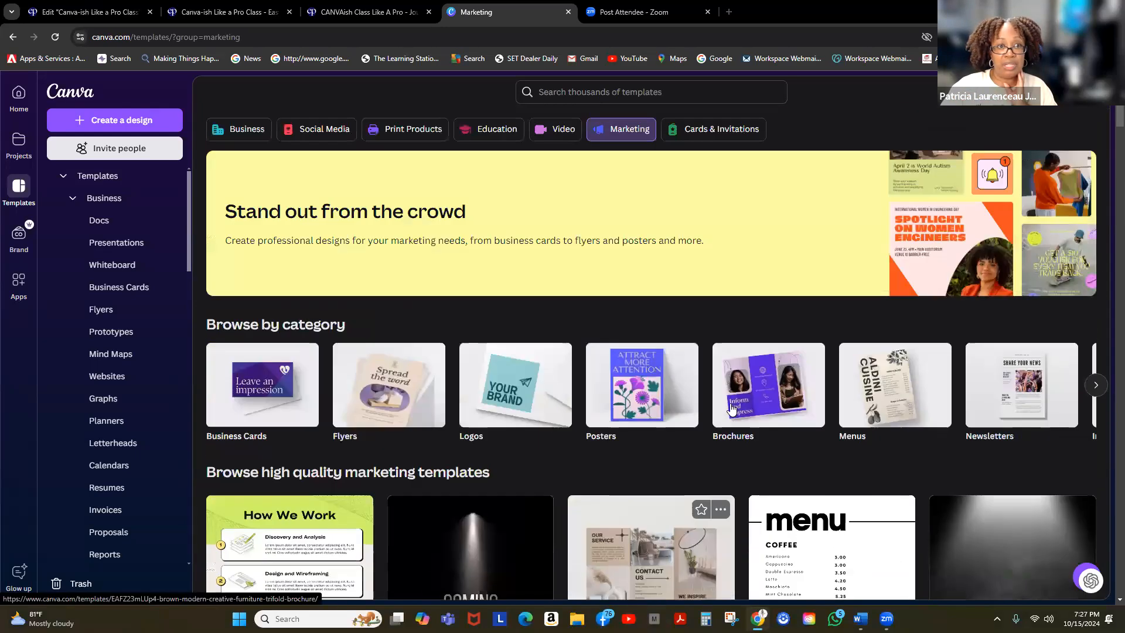
Open the Cards & Invitations category and browse its postcard, thank-you card and invitation designs, returning to its start
click(726, 135)
scroll(727, 270, down, 4)
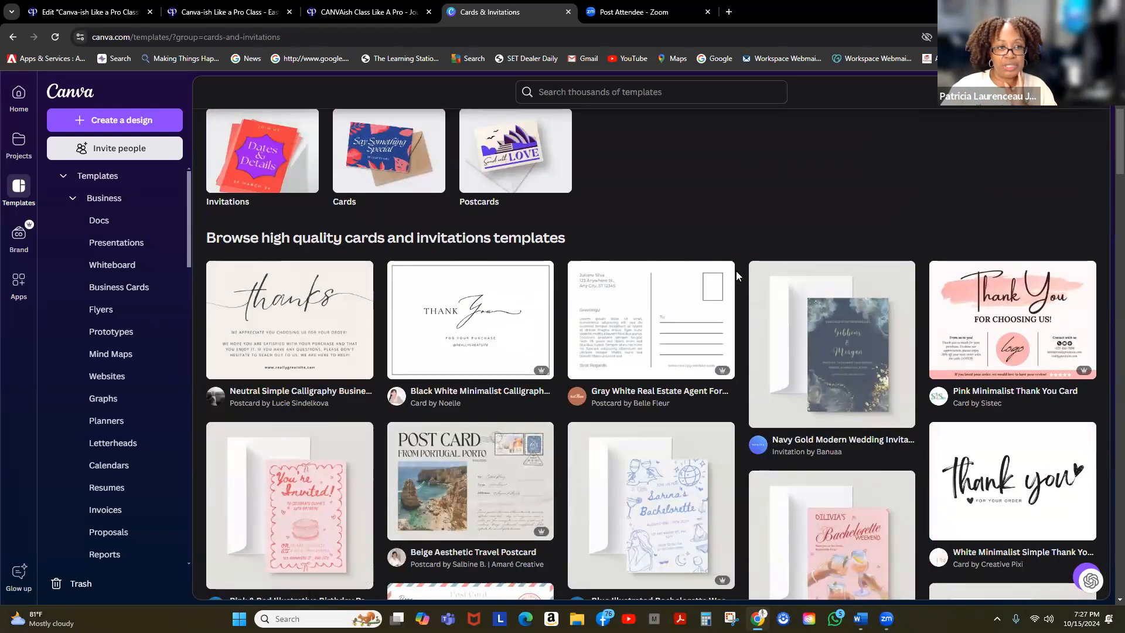
scroll(742, 293, down, 4)
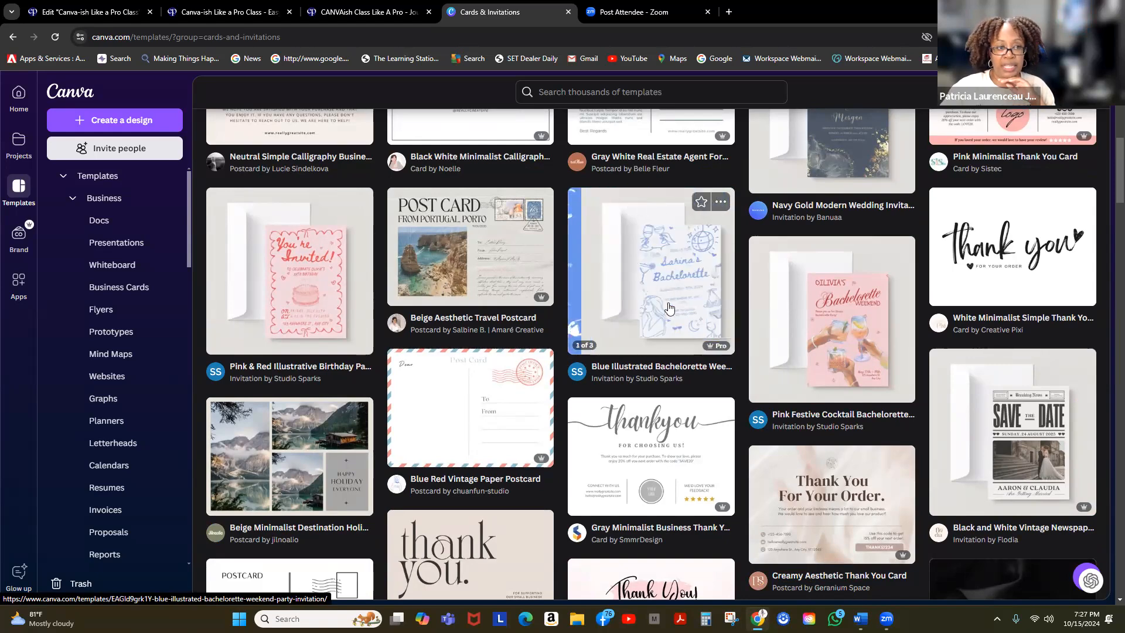
scroll(671, 352, down, 6)
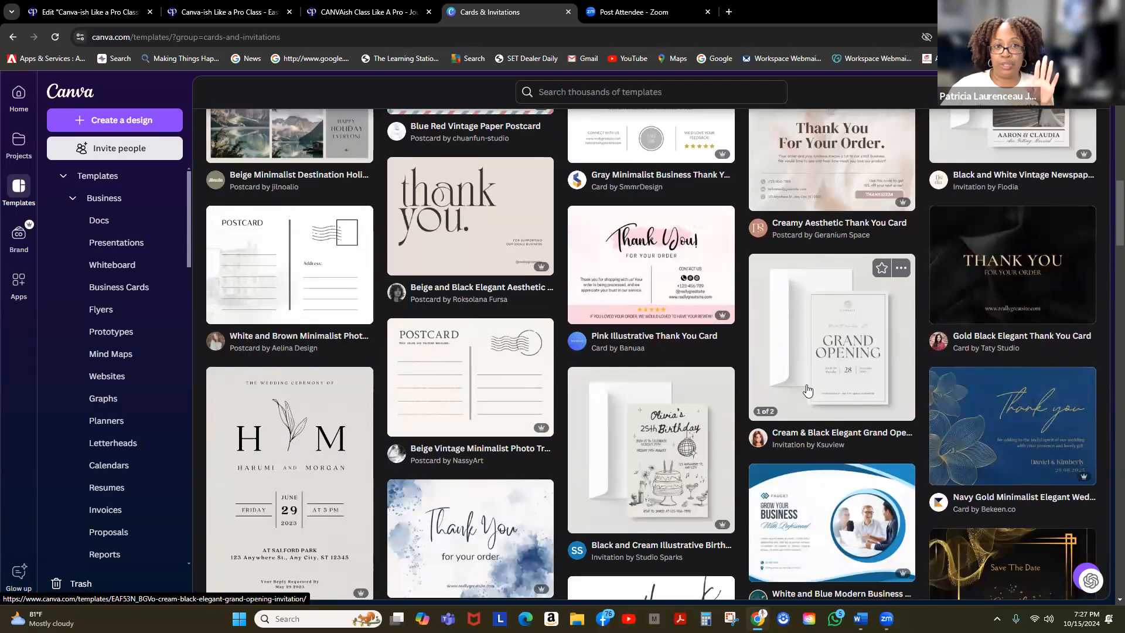
scroll(806, 389, down, 2)
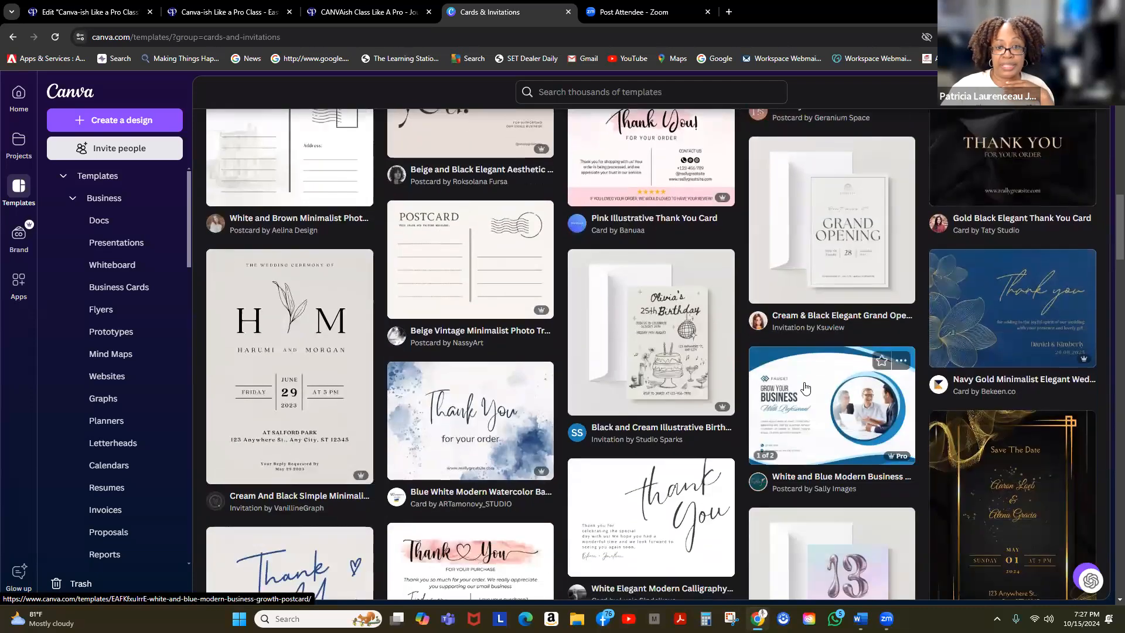
scroll(807, 389, down, 1)
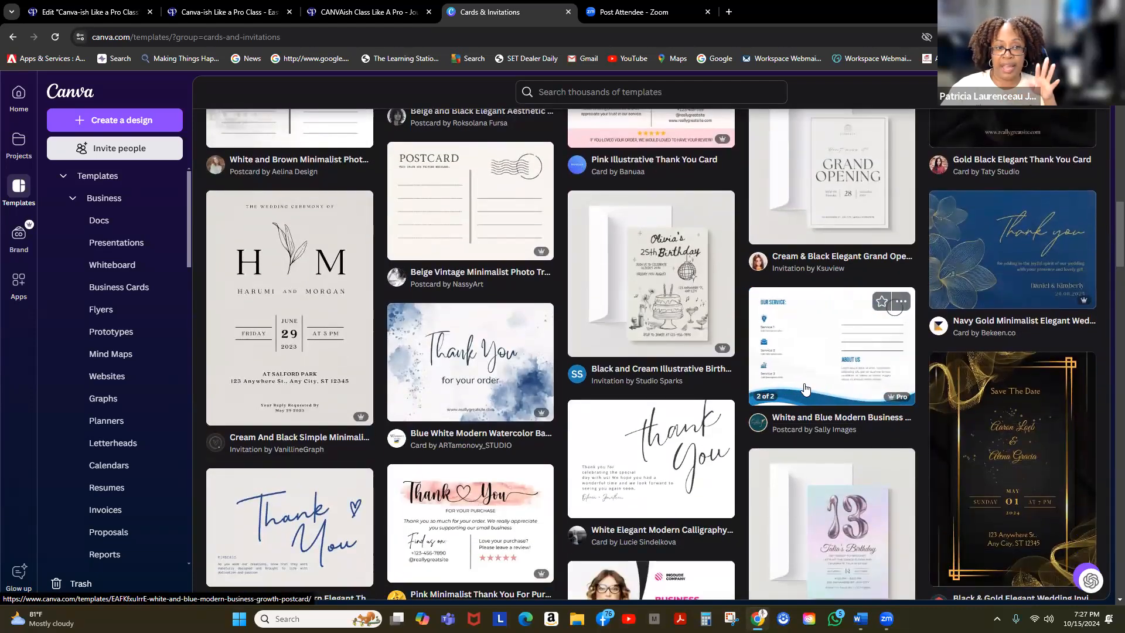
scroll(653, 428, down, 5)
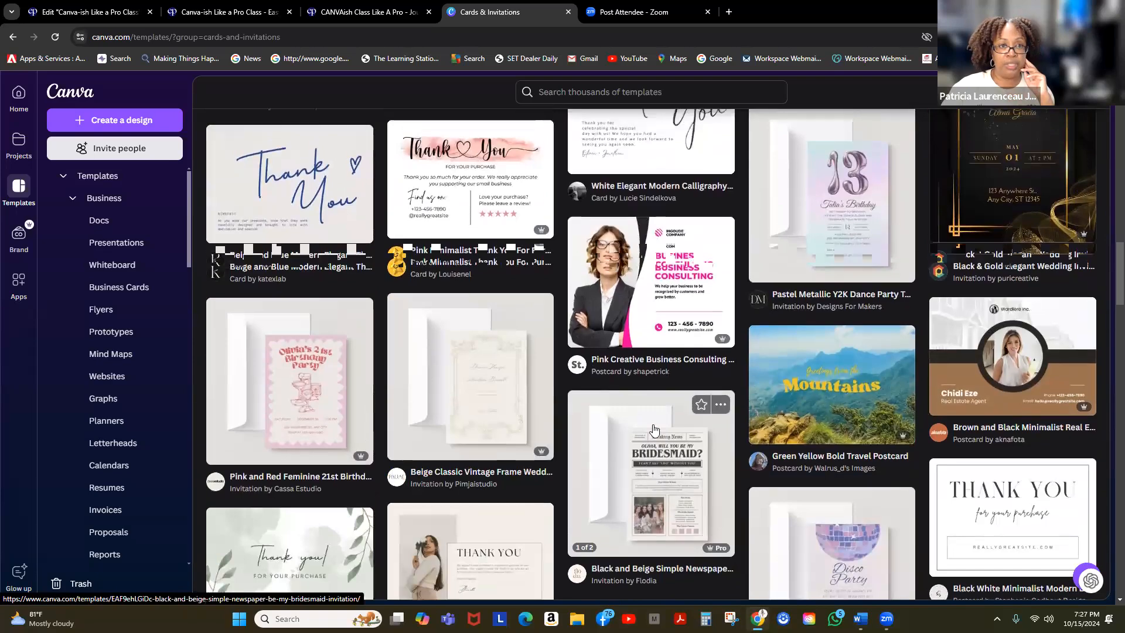
scroll(654, 429, up, 15)
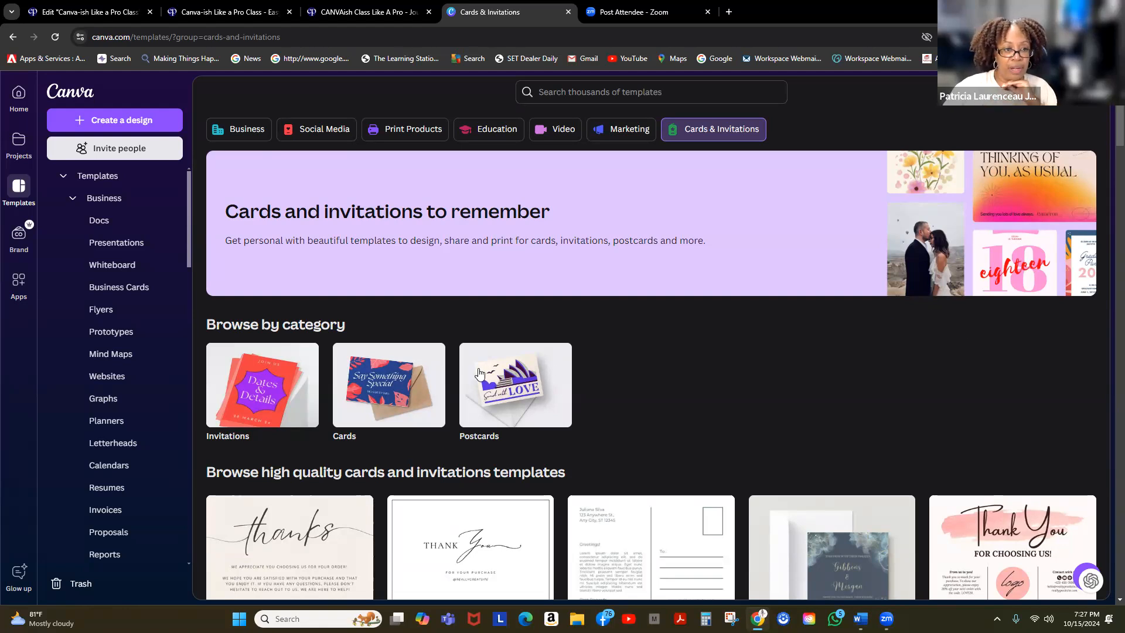
Open the Neutral Simple Calligraphy Business Thank You Postcard from the Postcards collection and choose Deluxe paper for printing
click(507, 388)
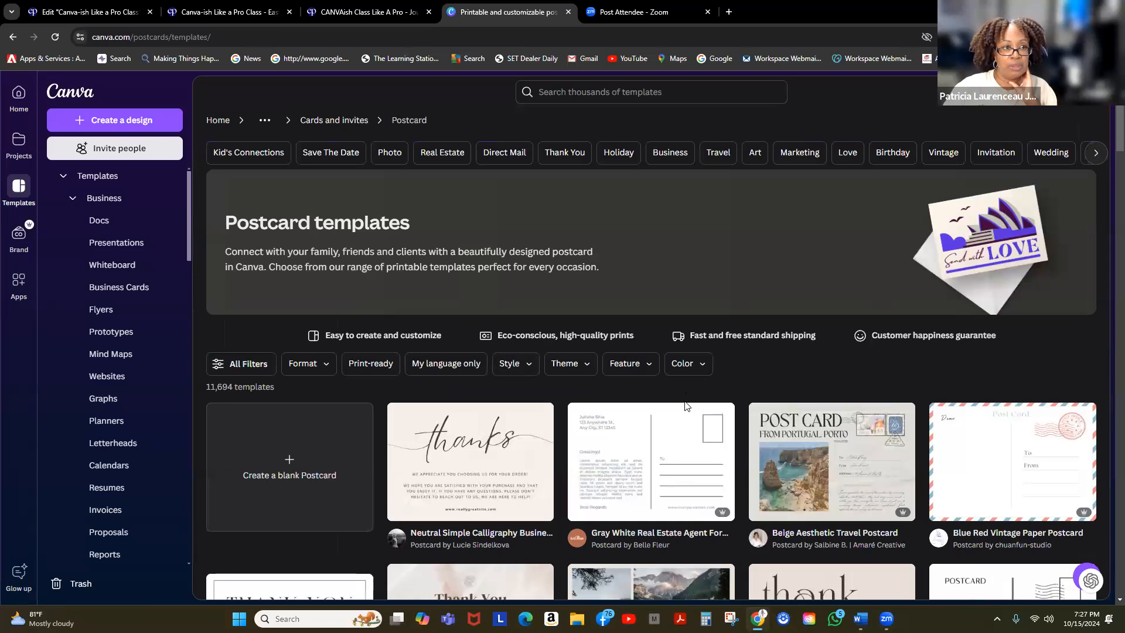
click(502, 473)
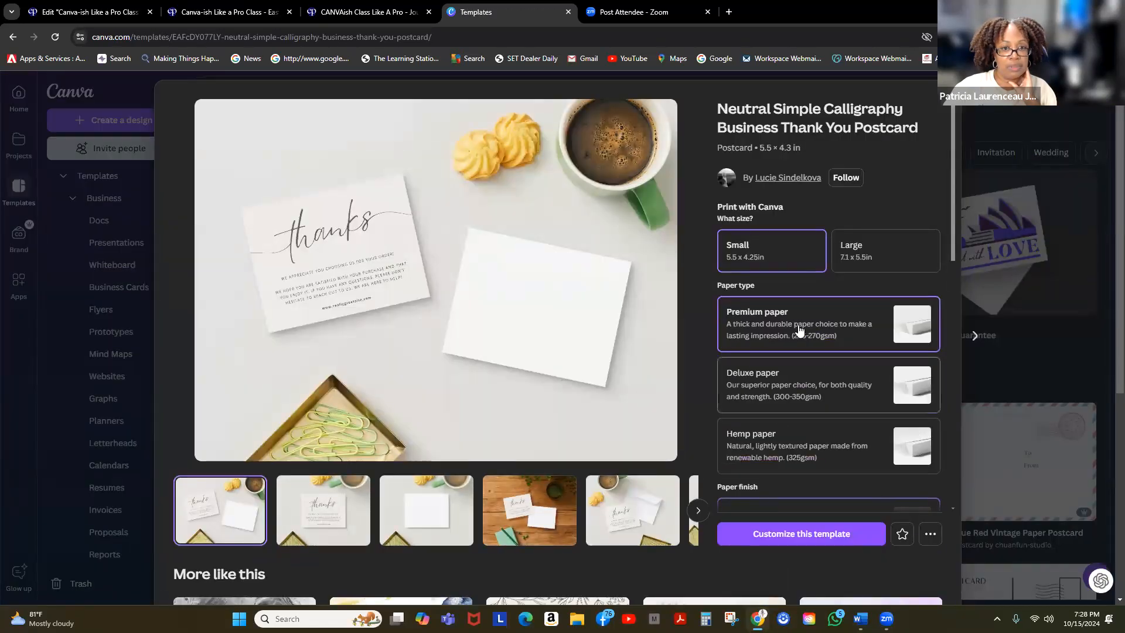
click(812, 397)
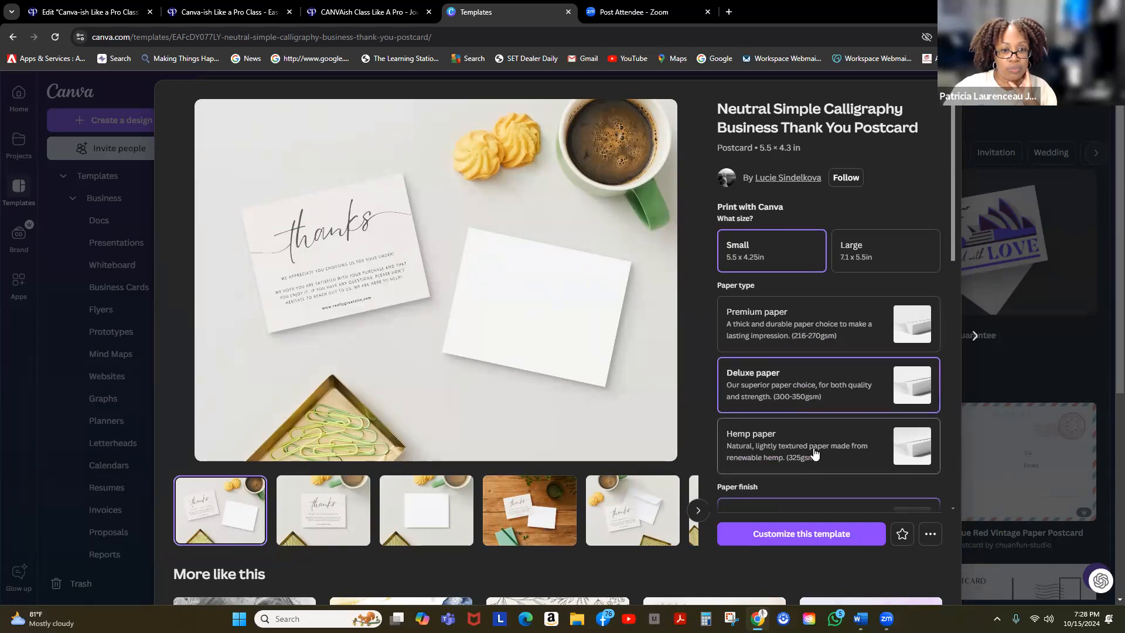
Examine the postcard's print sizes, paper finishes, corner styles and quantity prices, and close the template preview
scroll(813, 451, down, 4)
scroll(814, 451, down, 4)
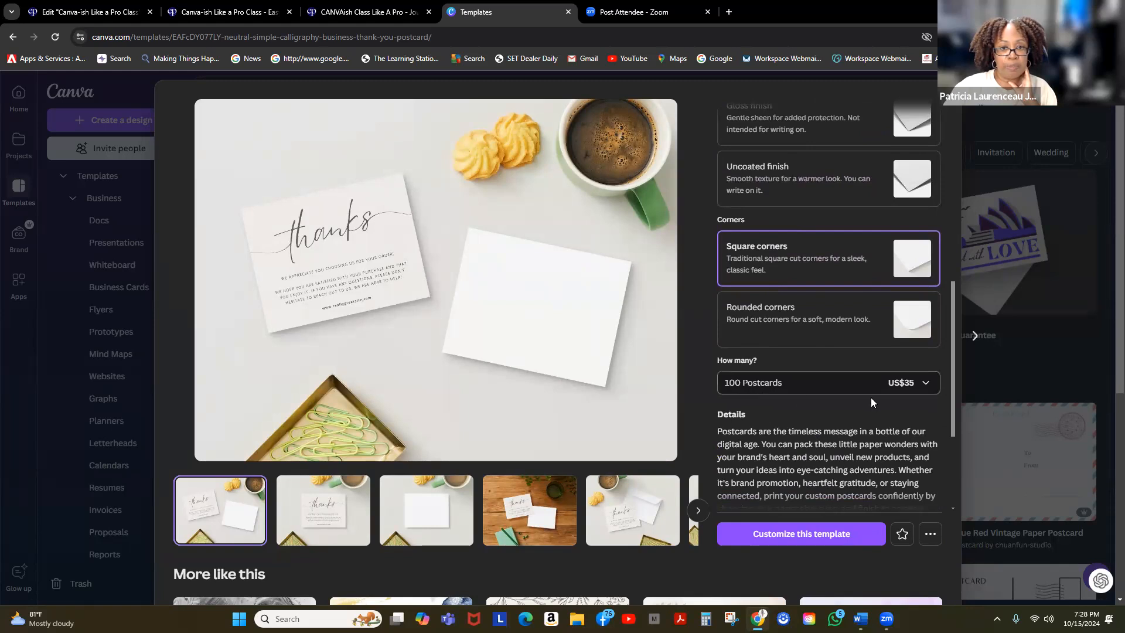
click(926, 387)
scroll(877, 447, up, 2)
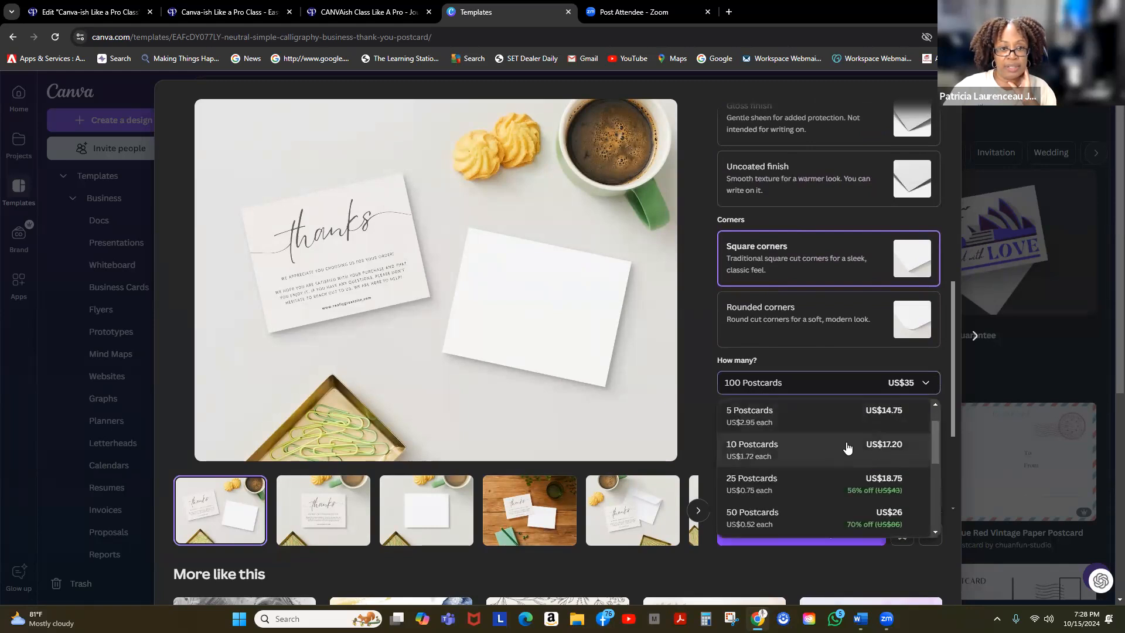
scroll(822, 441, down, 5)
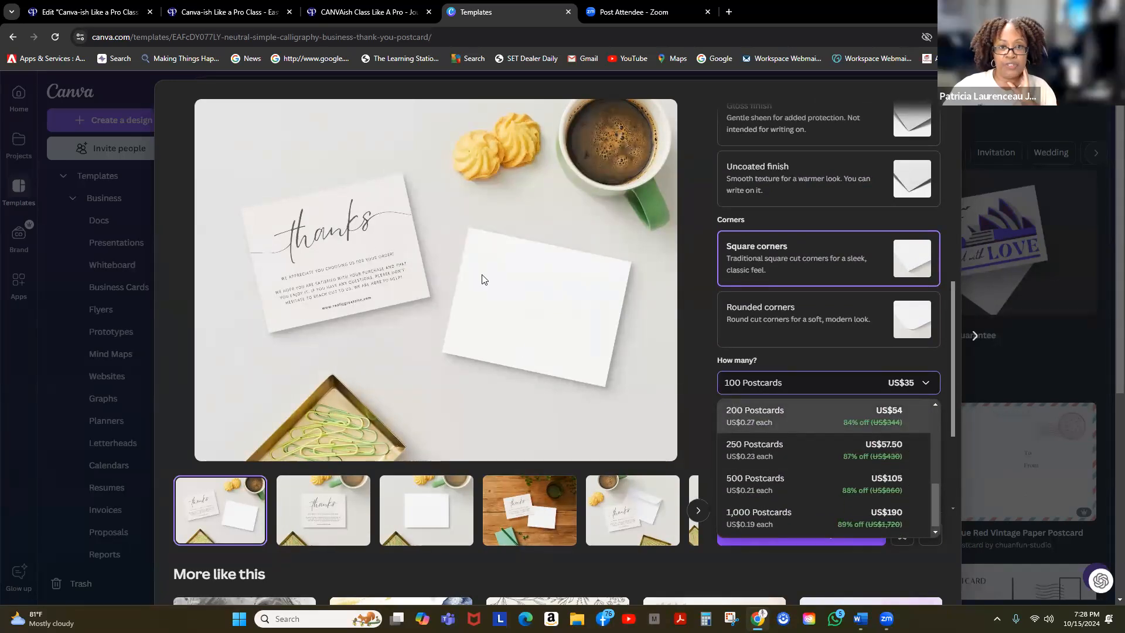
scroll(856, 316, up, 5)
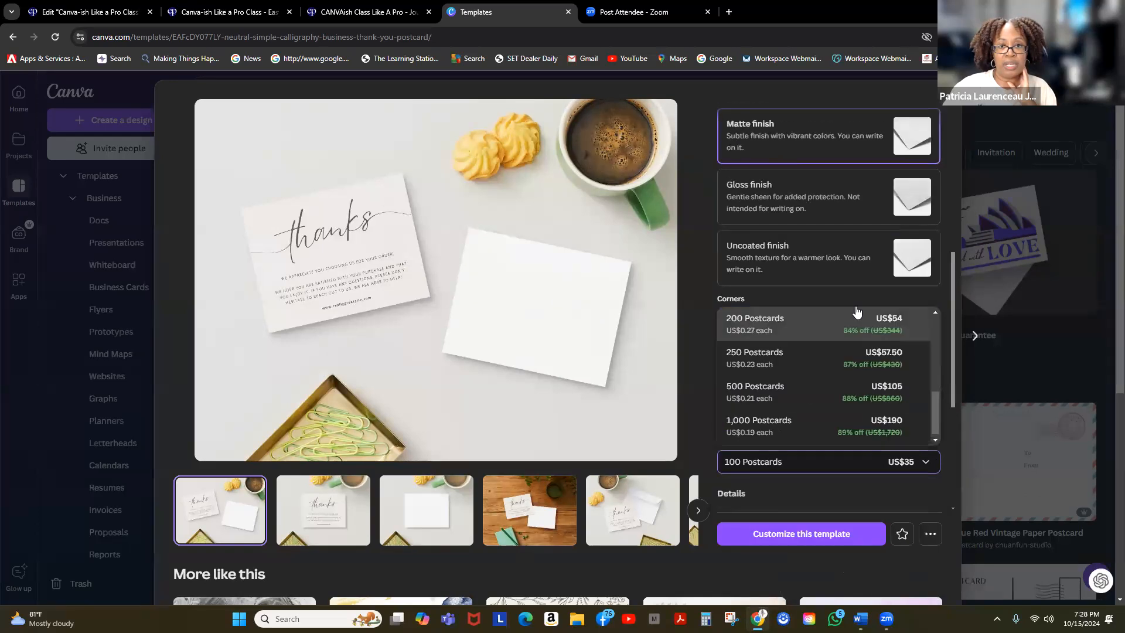
scroll(856, 311, up, 3)
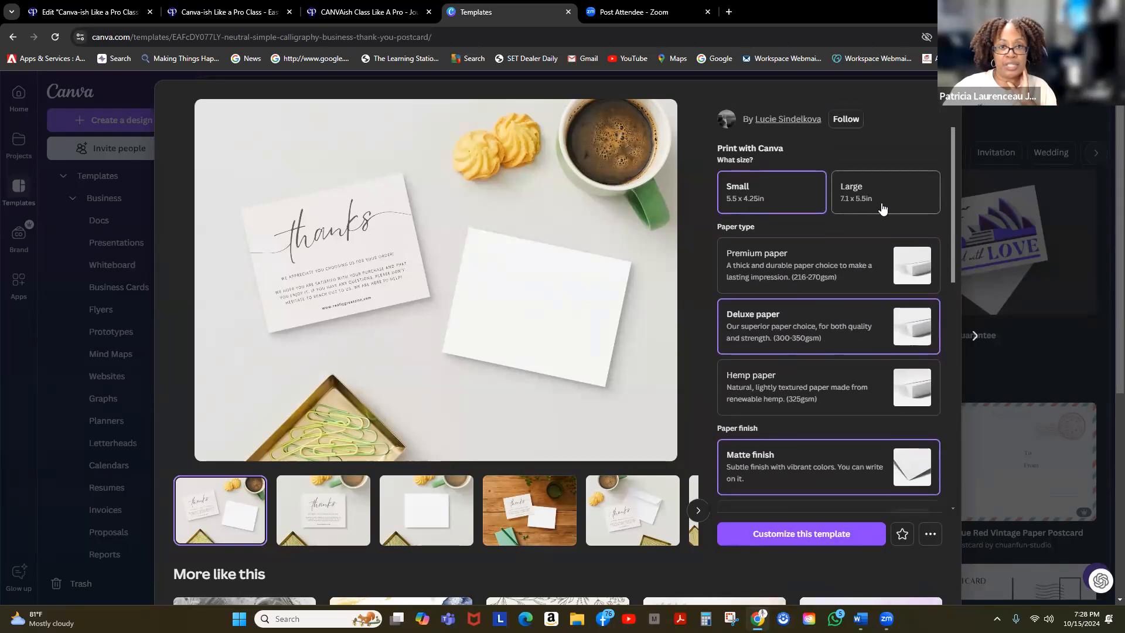
scroll(780, 287, down, 4)
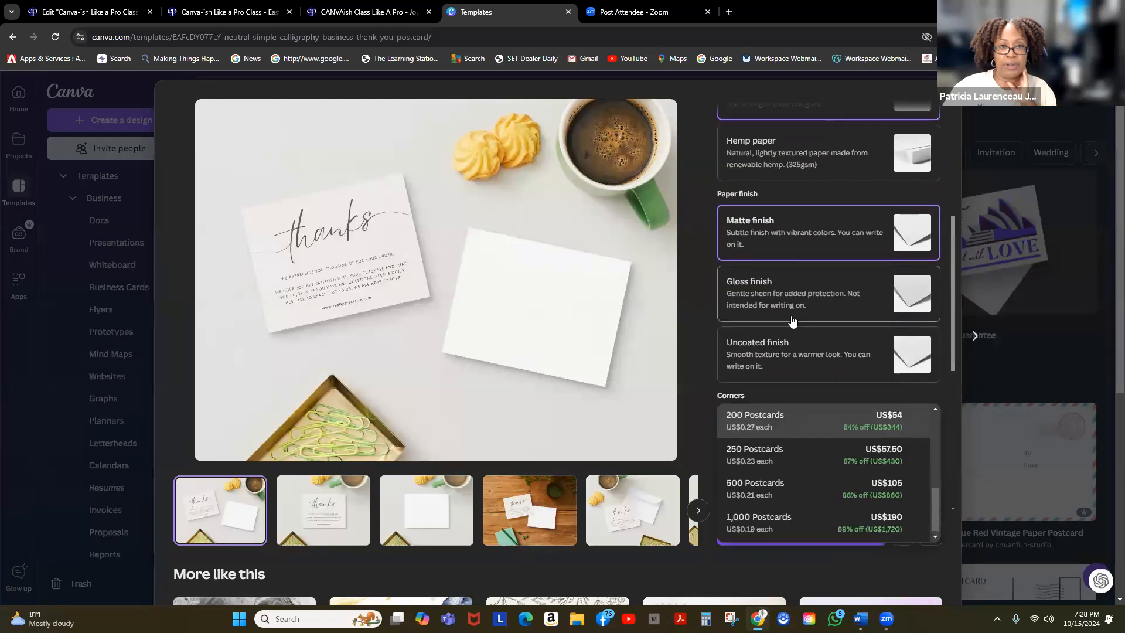
scroll(773, 267, down, 3)
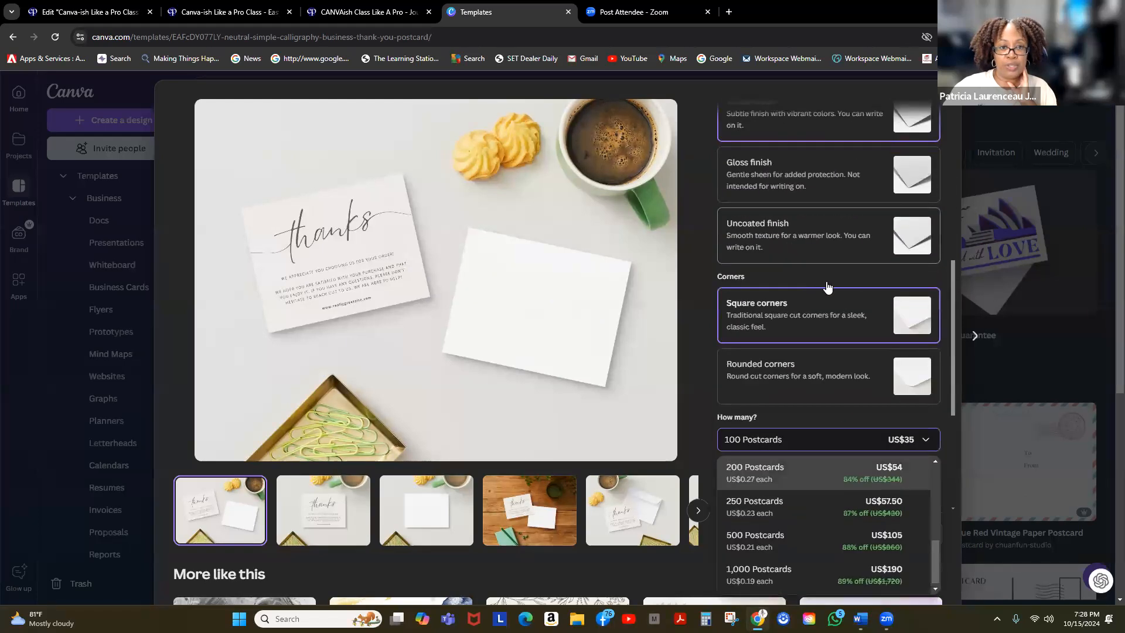
scroll(858, 389, down, 3)
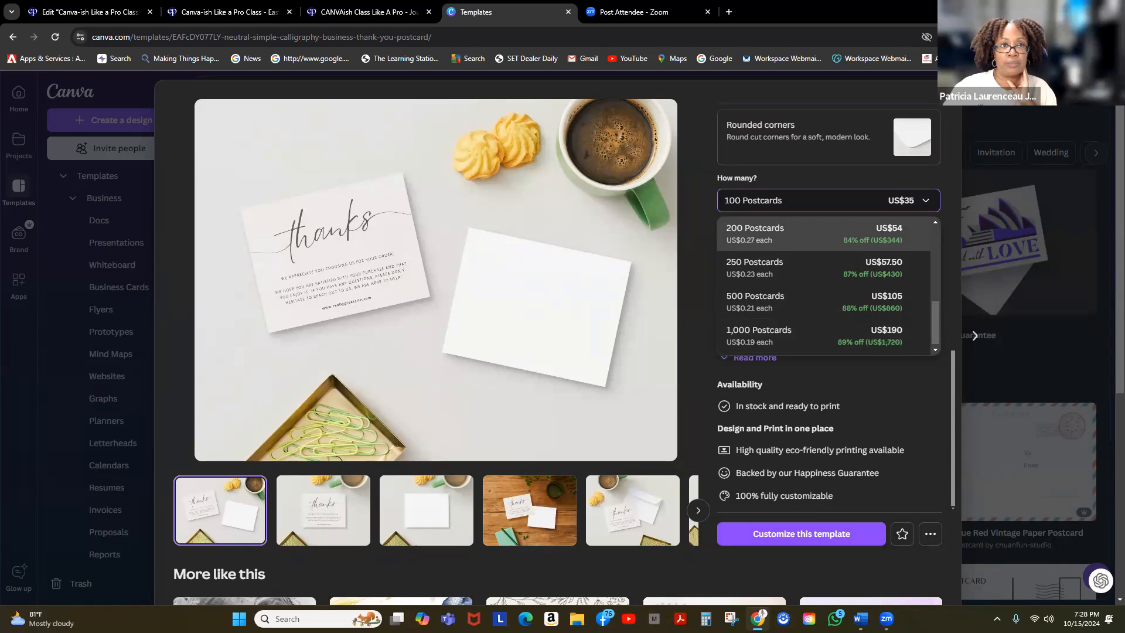
key(Escape)
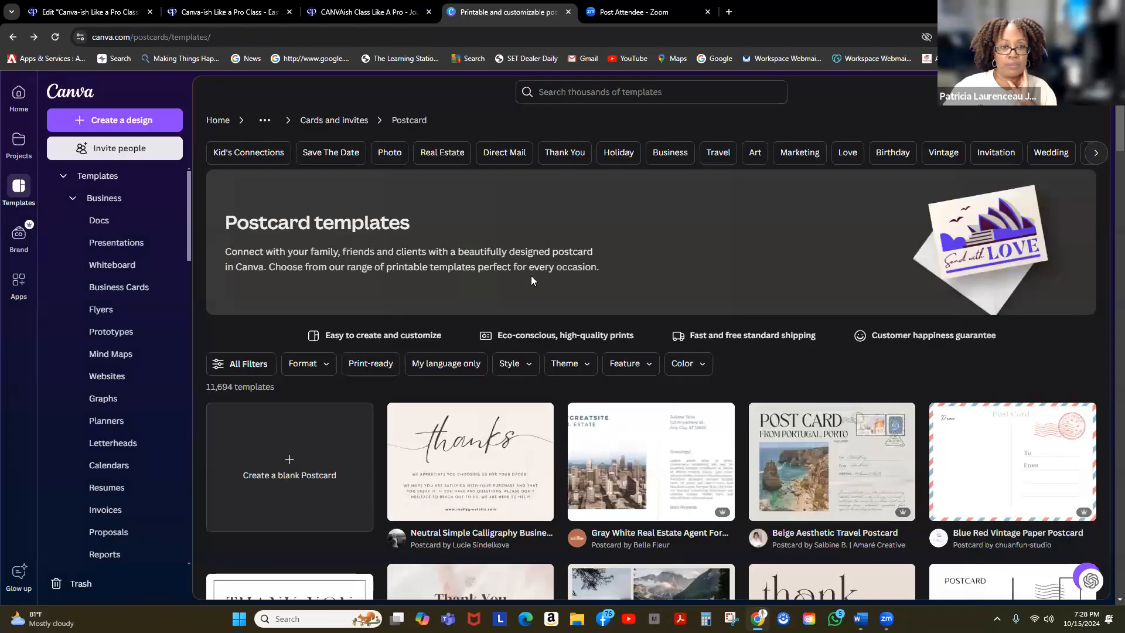
Open the Laurenceau Design Studio brand kit and examine its logos, colors, fonts, brand voice and photos
click(19, 238)
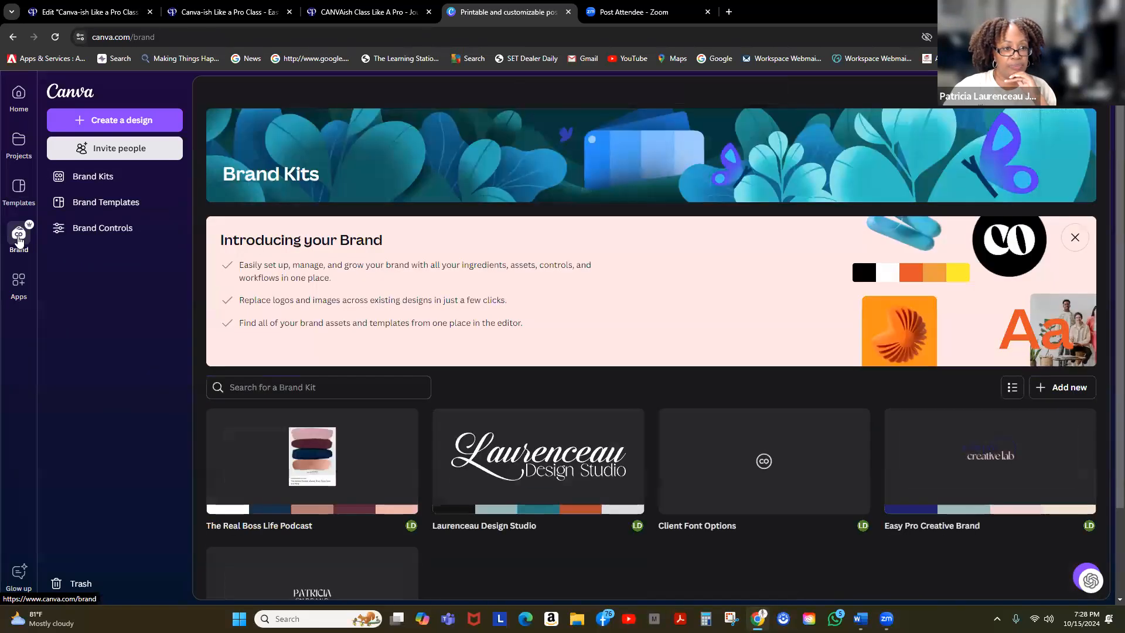
scroll(683, 297, down, 2)
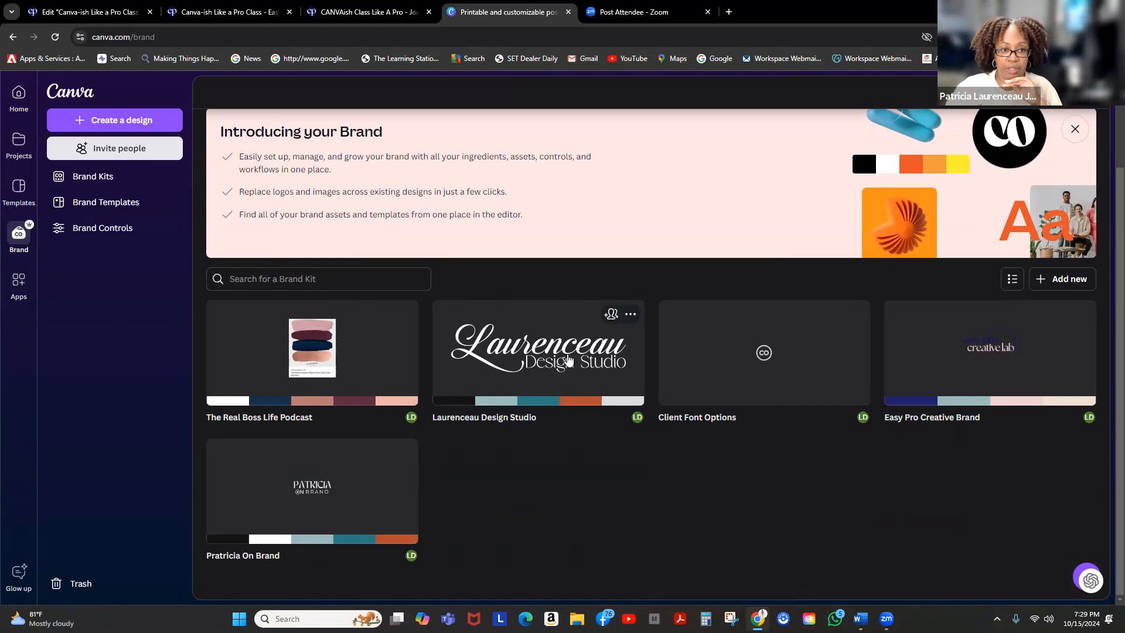
click(567, 362)
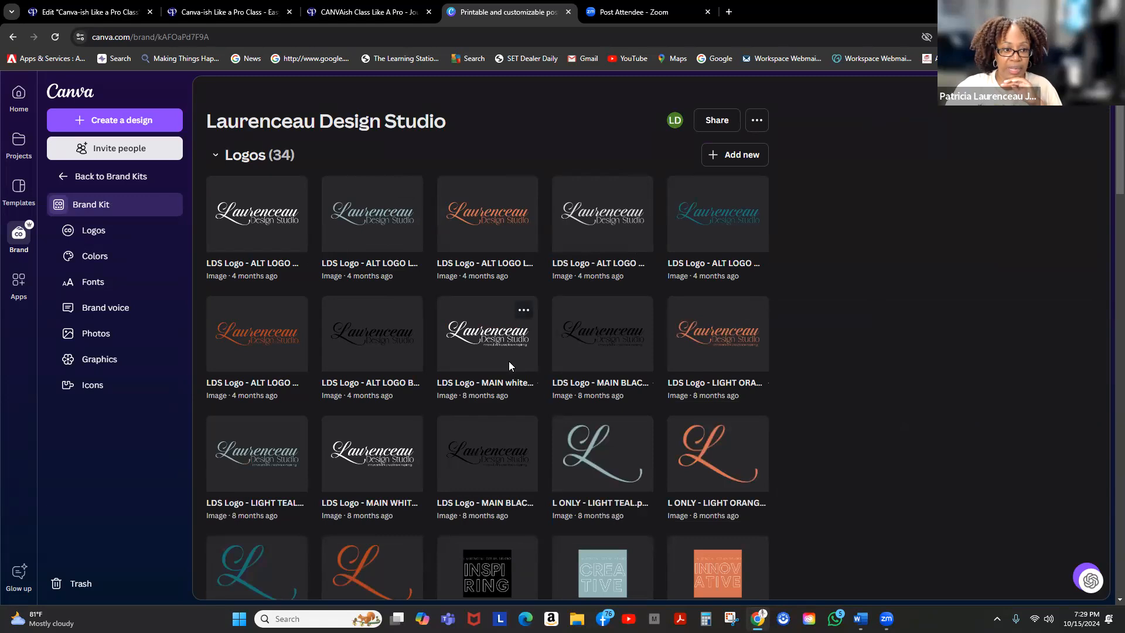
scroll(509, 361, down, 8)
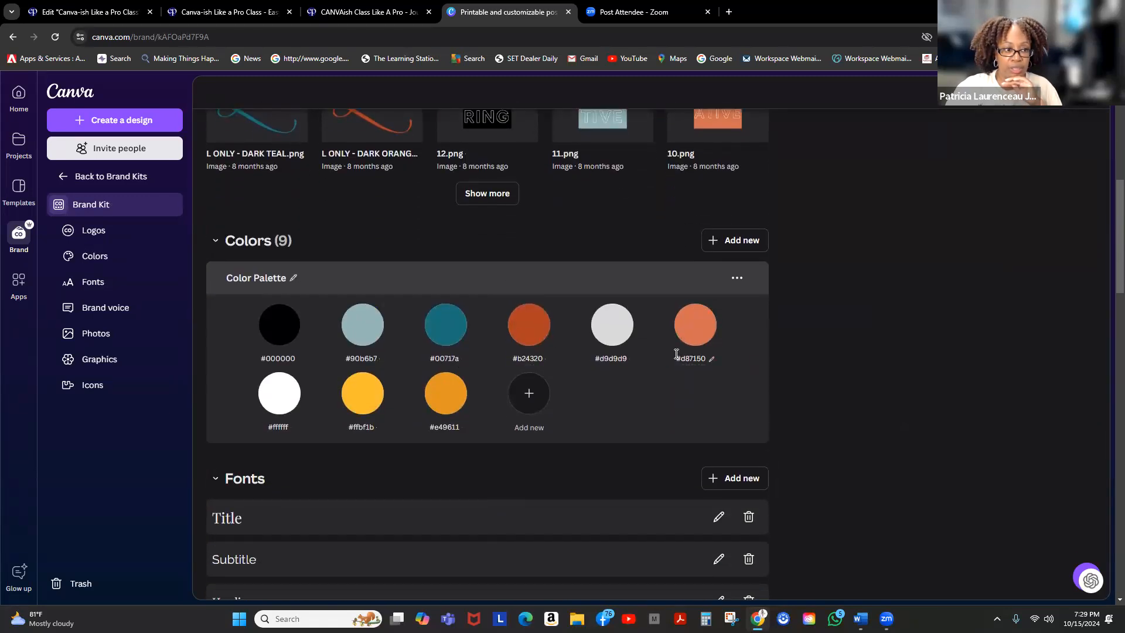
scroll(677, 355, down, 4)
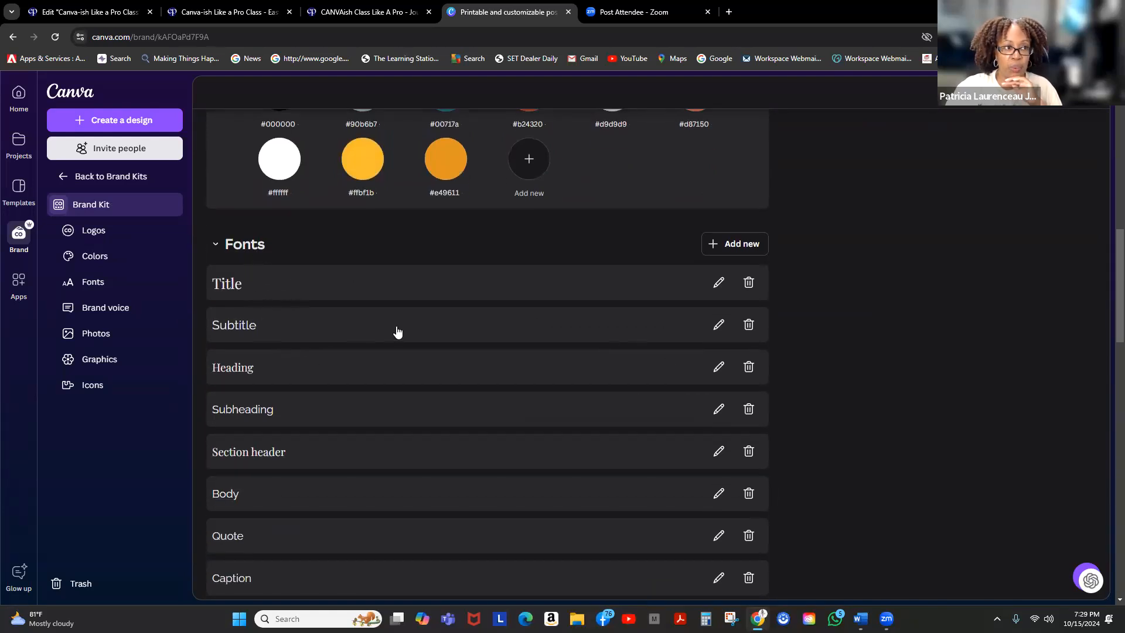
scroll(397, 332, down, 4)
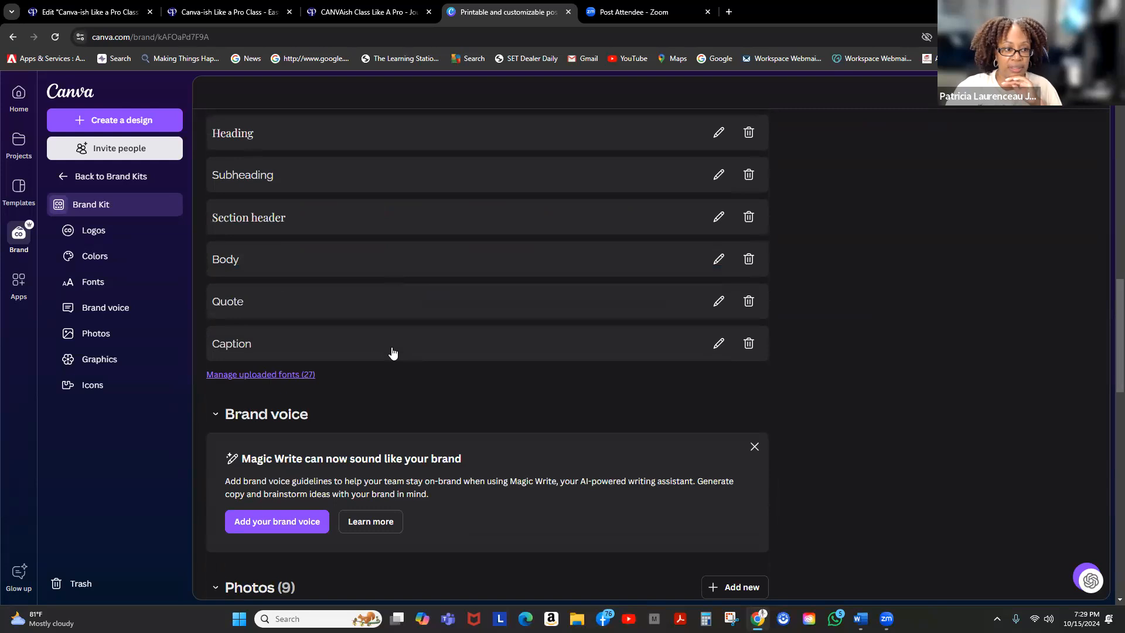
scroll(392, 351, down, 3)
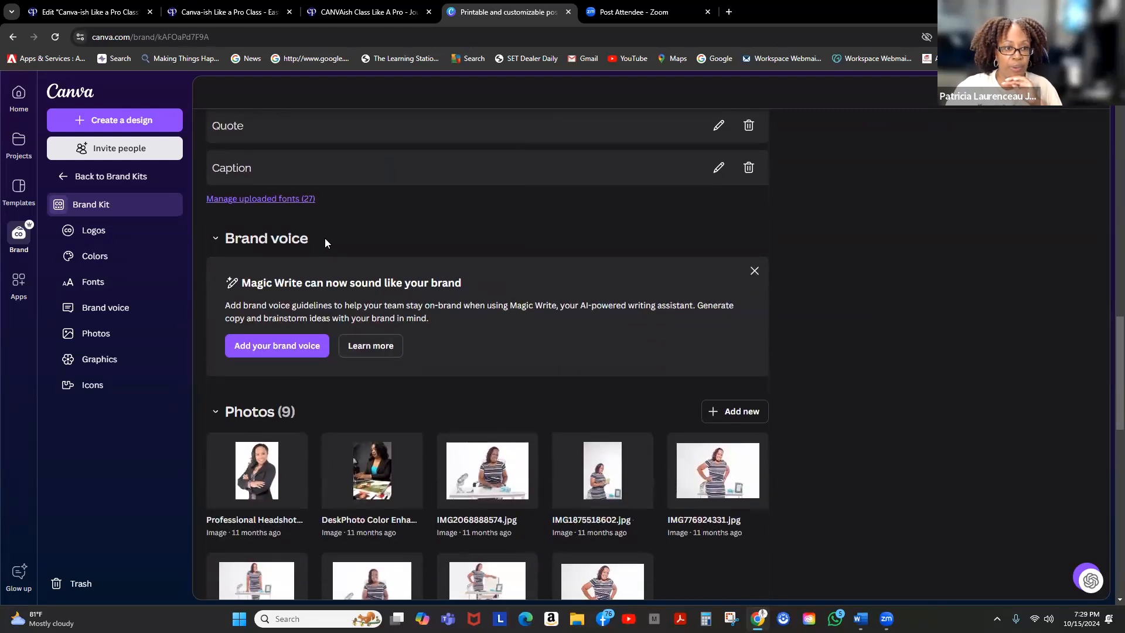
scroll(351, 445, down, 3)
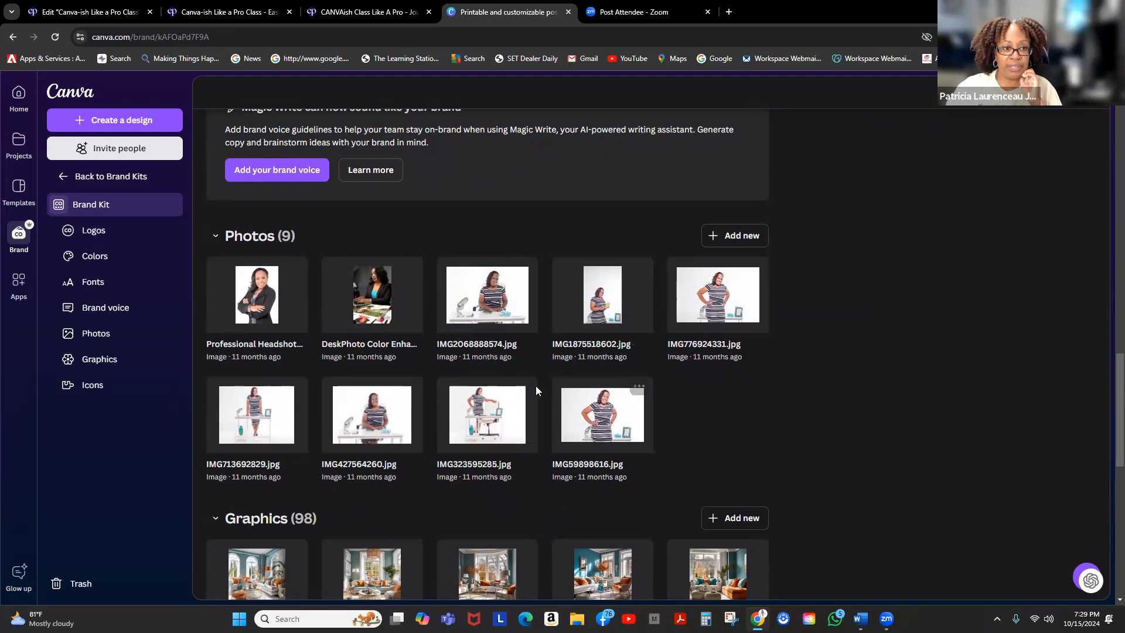
Examine the brand kit's Graphics section, expanding its image list twice to view more room pictures
scroll(535, 386, down, 1)
scroll(533, 387, down, 3)
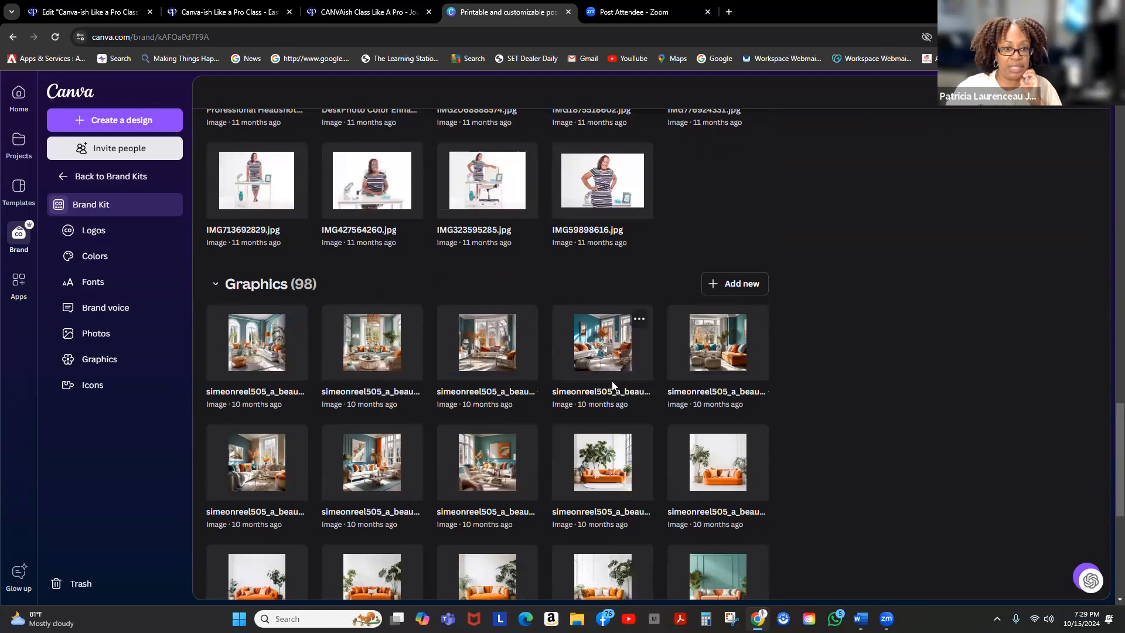
scroll(615, 381, down, 3)
scroll(612, 383, down, 3)
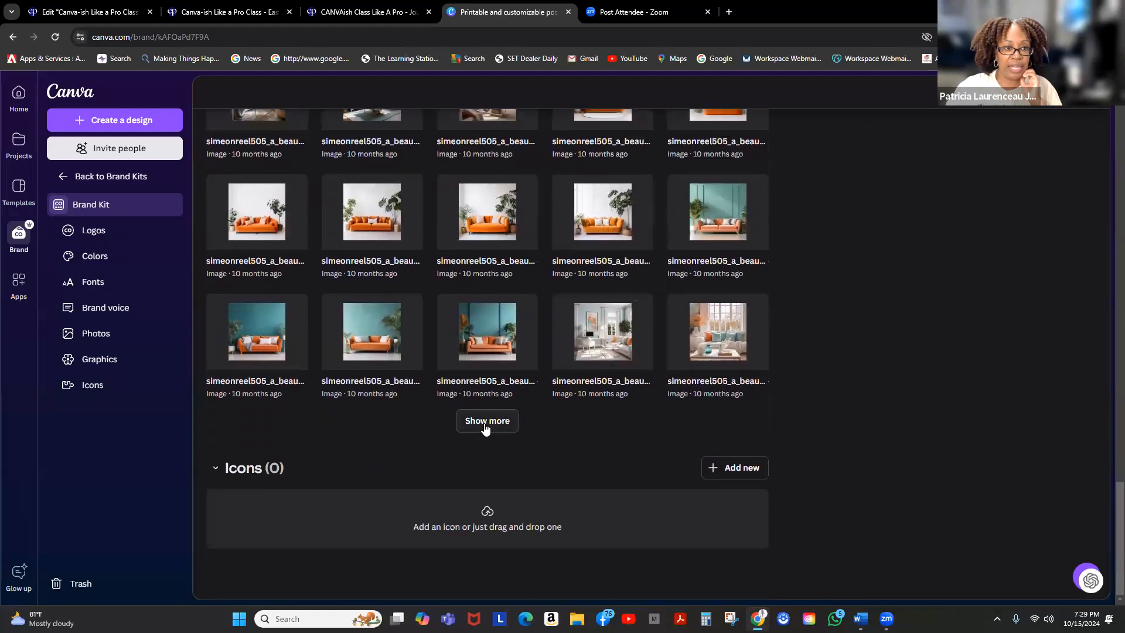
click(488, 422)
scroll(427, 351, down, 4)
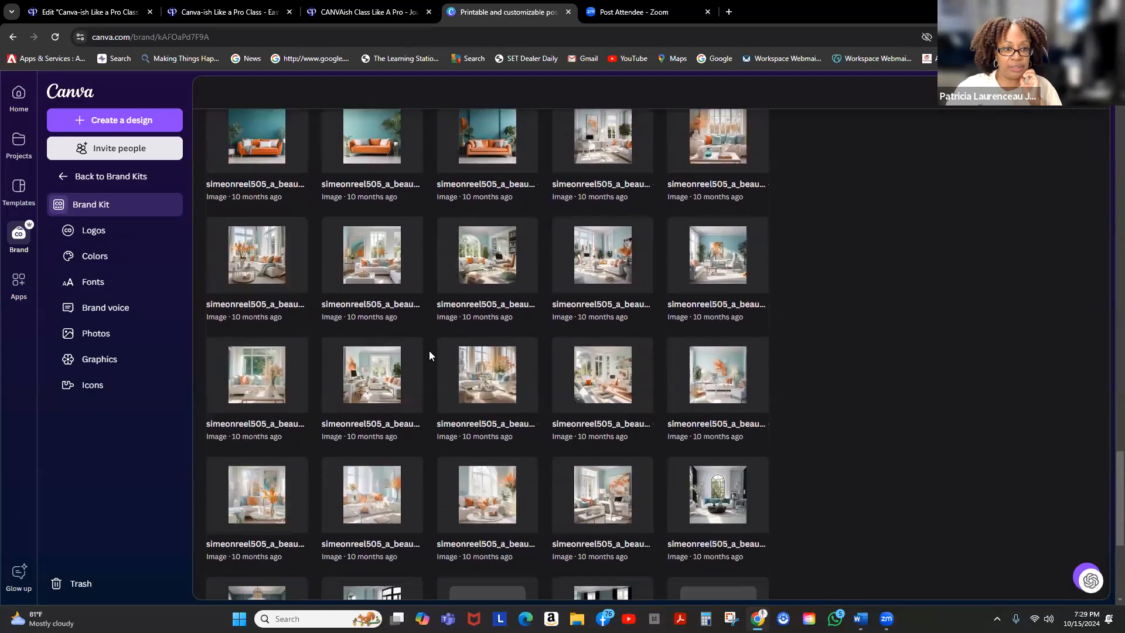
scroll(429, 354, down, 4)
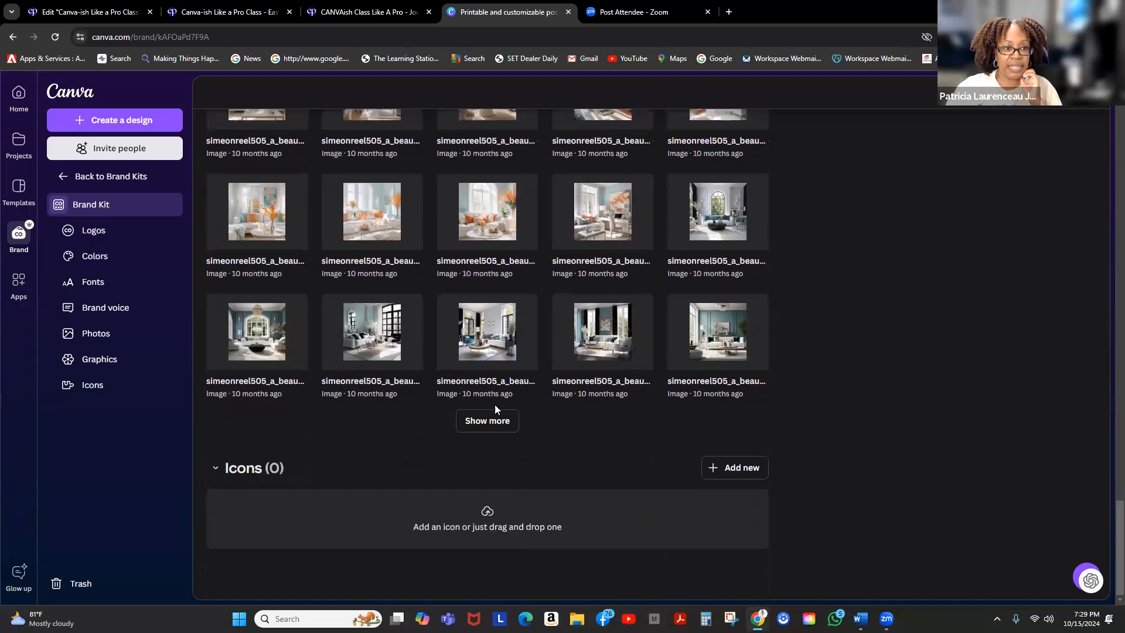
click(506, 428)
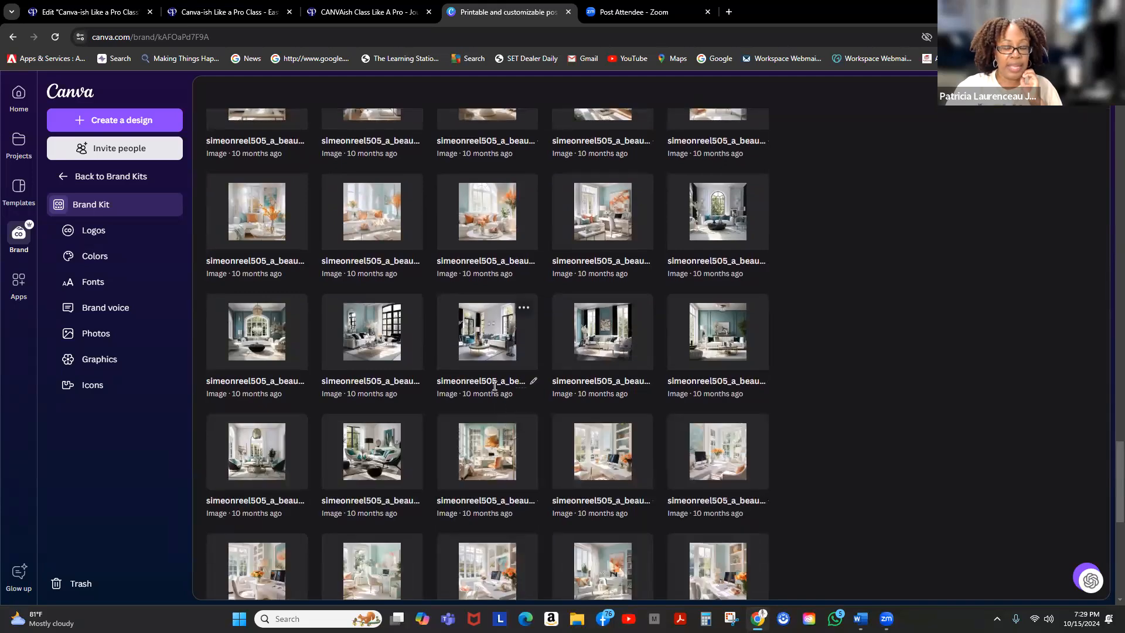
scroll(494, 385, down, 5)
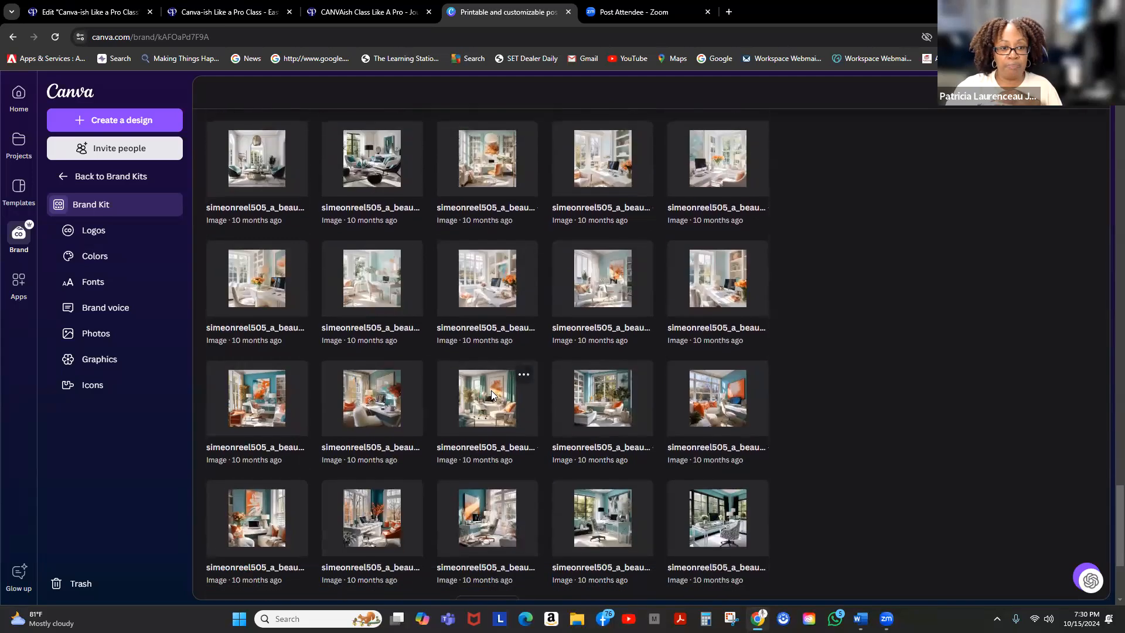
Return to the brand kit's color palette and review the font styles from Title to Caption
scroll(491, 391, up, 16)
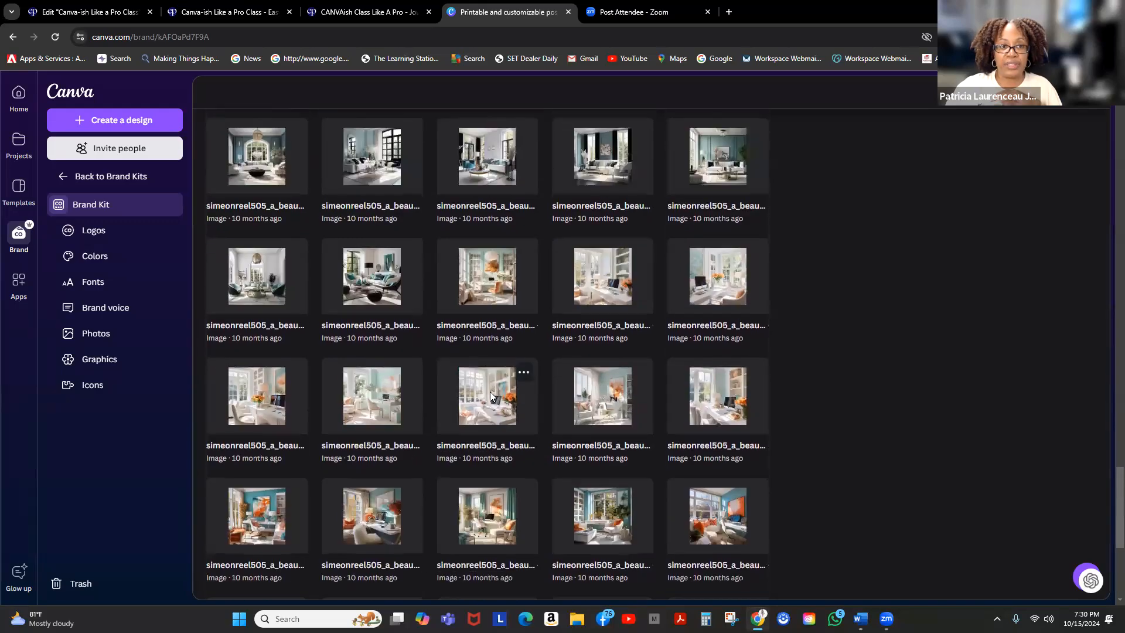
scroll(490, 392, up, 13)
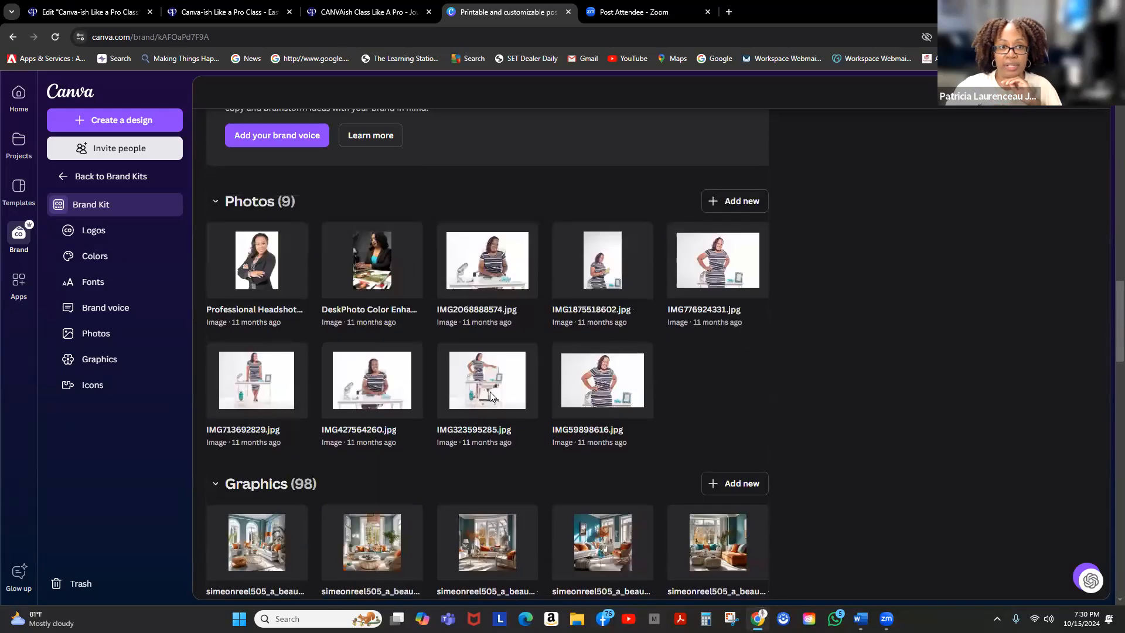
scroll(490, 391, up, 10)
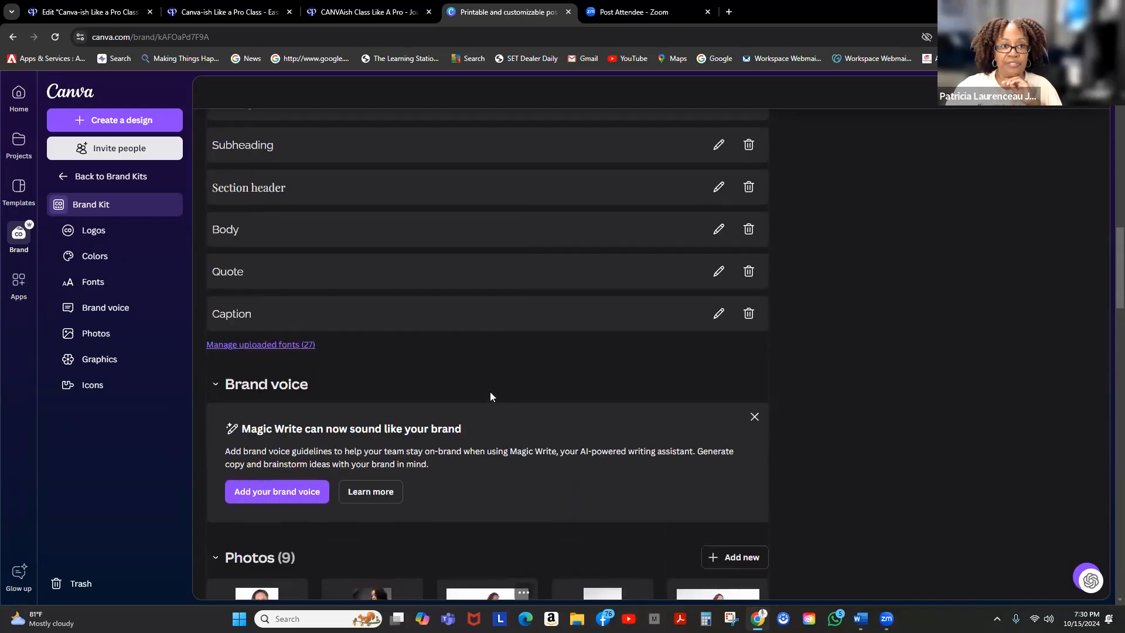
scroll(490, 392, up, 2)
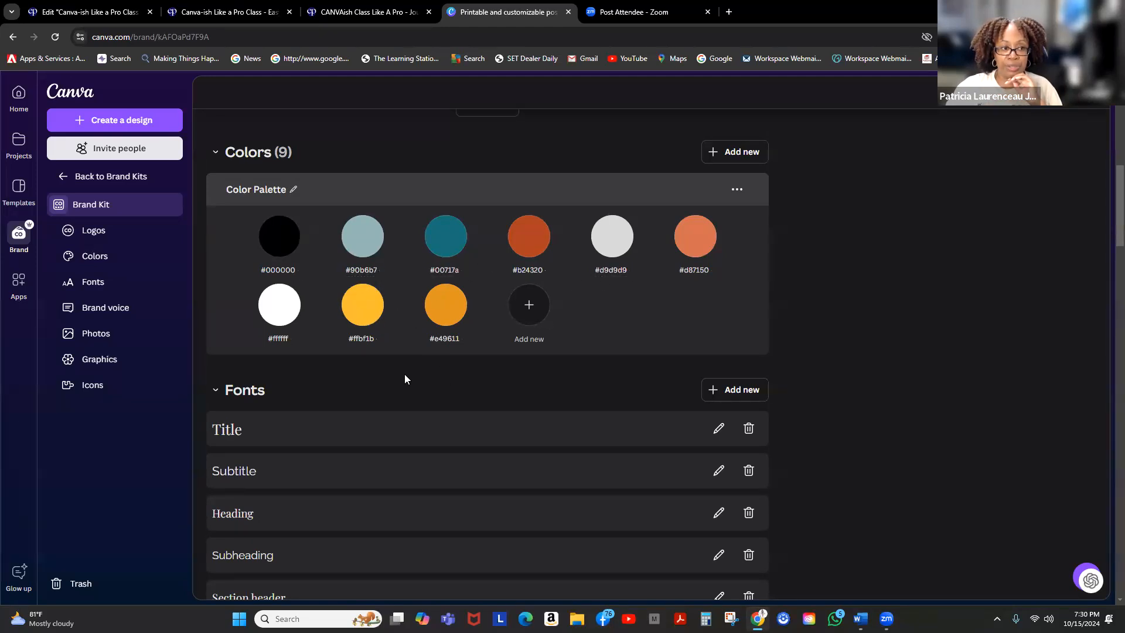
scroll(398, 381, down, 2)
scroll(398, 379, down, 1)
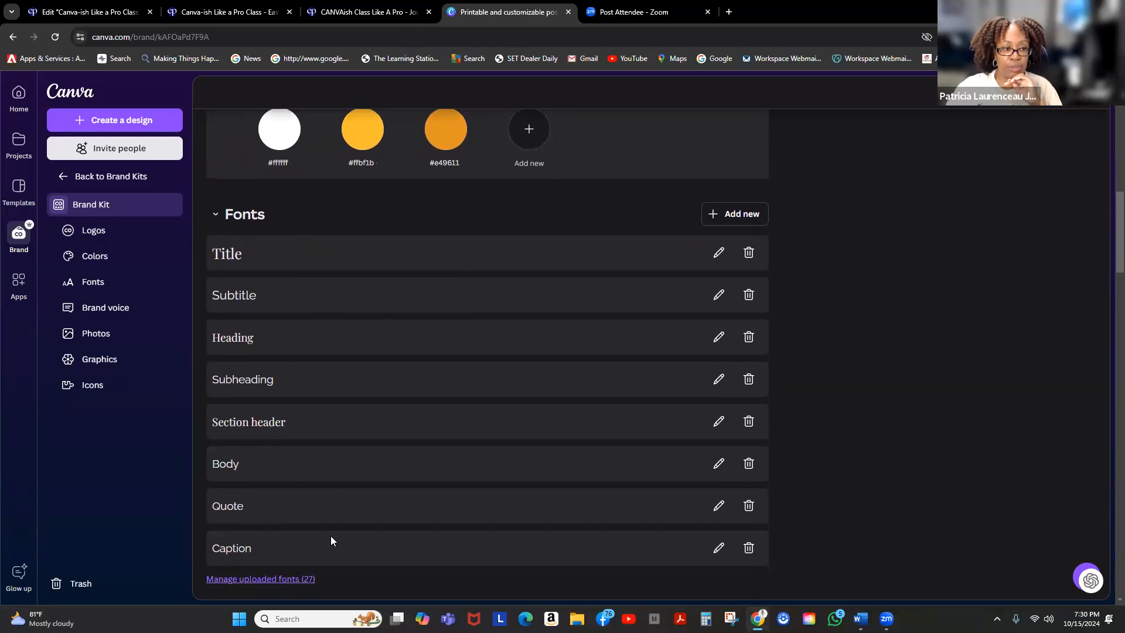
Review the kit's brand voice, photos and first graphics again, returning to the Fonts section
scroll(330, 535, down, 4)
scroll(317, 505, down, 3)
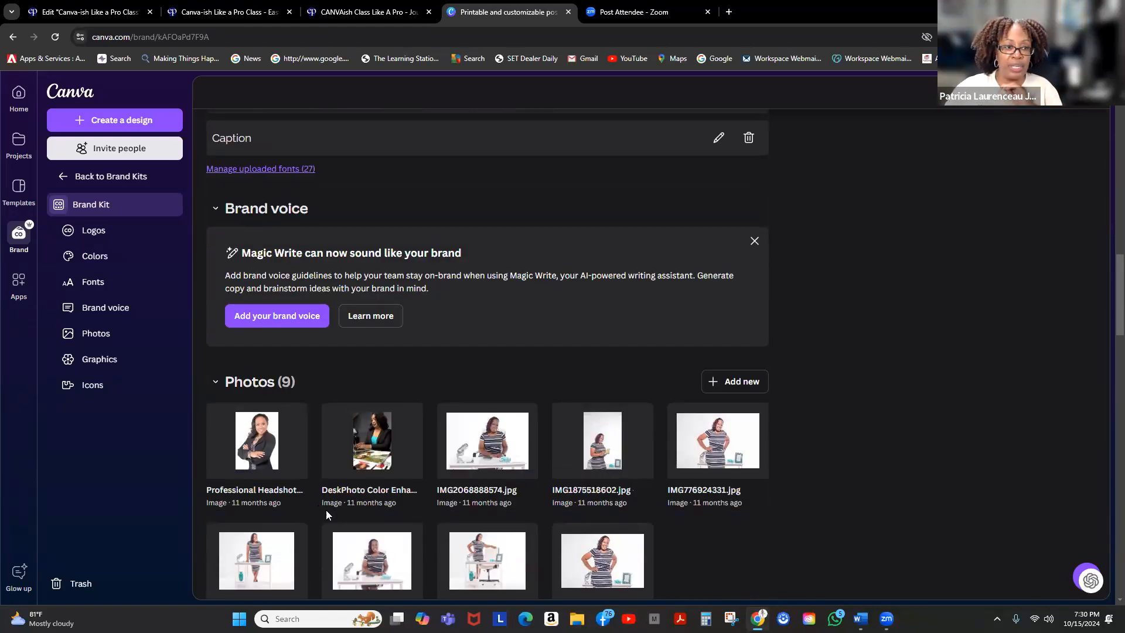
scroll(548, 430, down, 3)
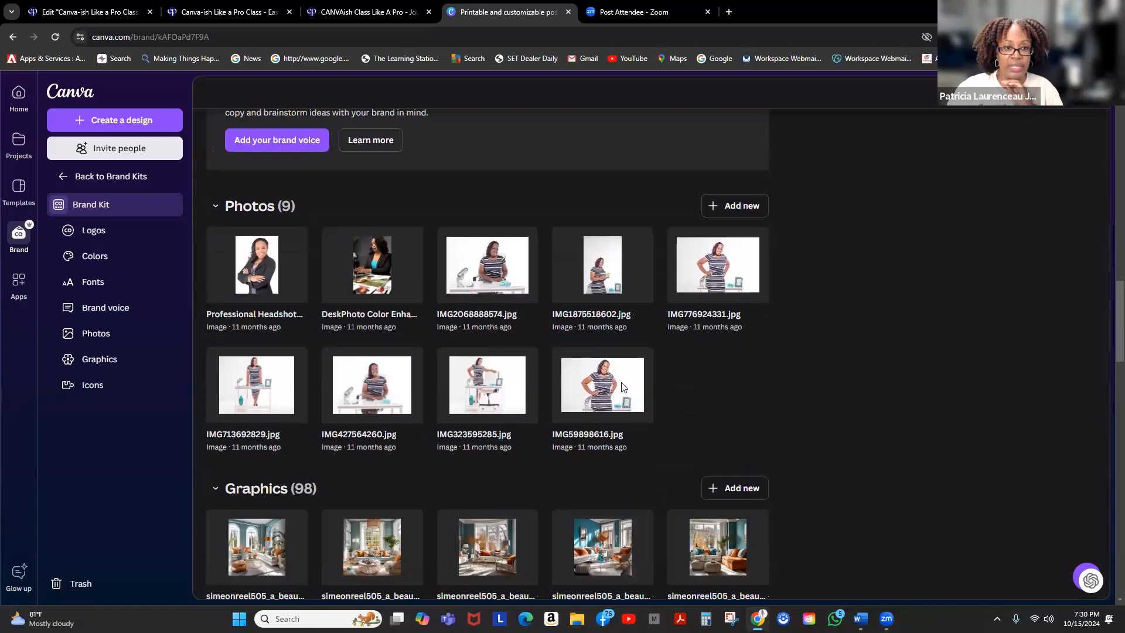
scroll(476, 392, down, 3)
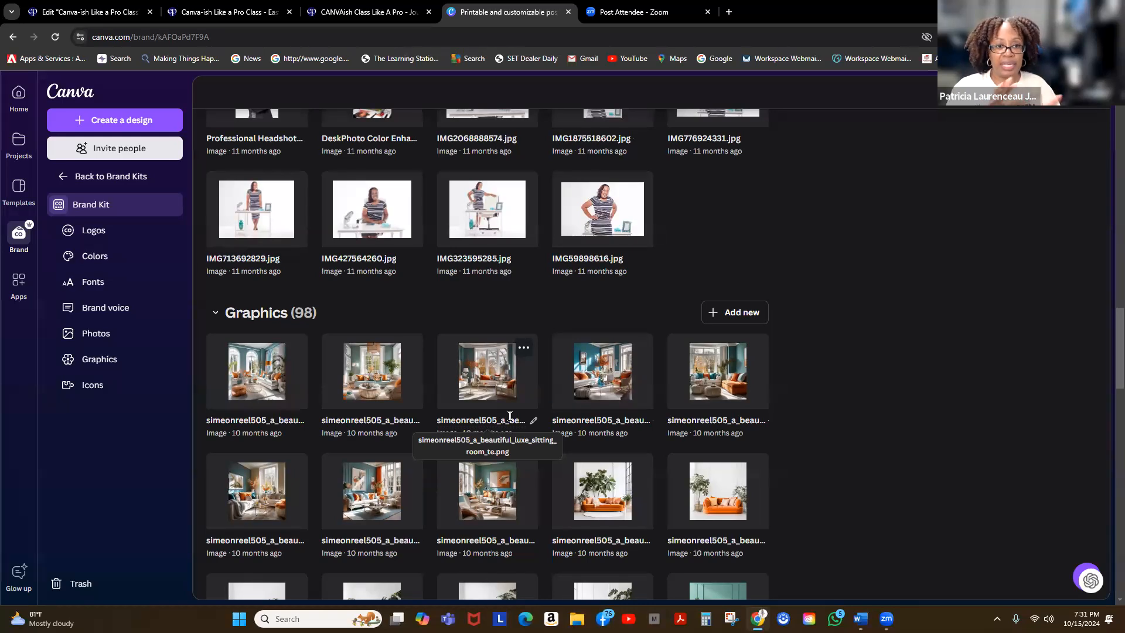
scroll(621, 394, up, 3)
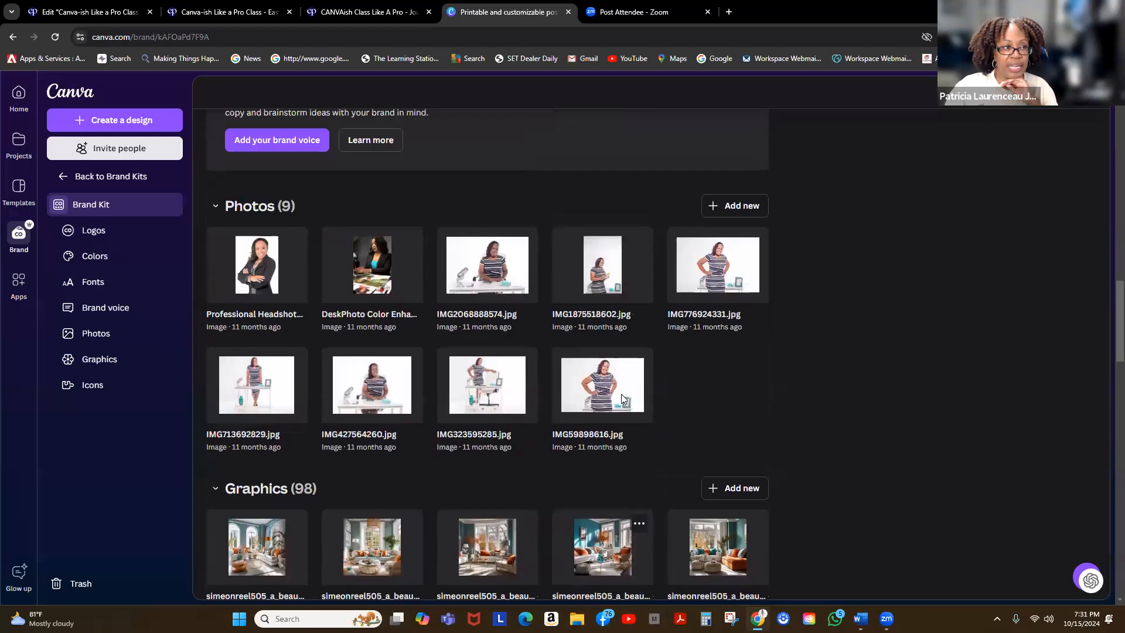
scroll(621, 394, up, 7)
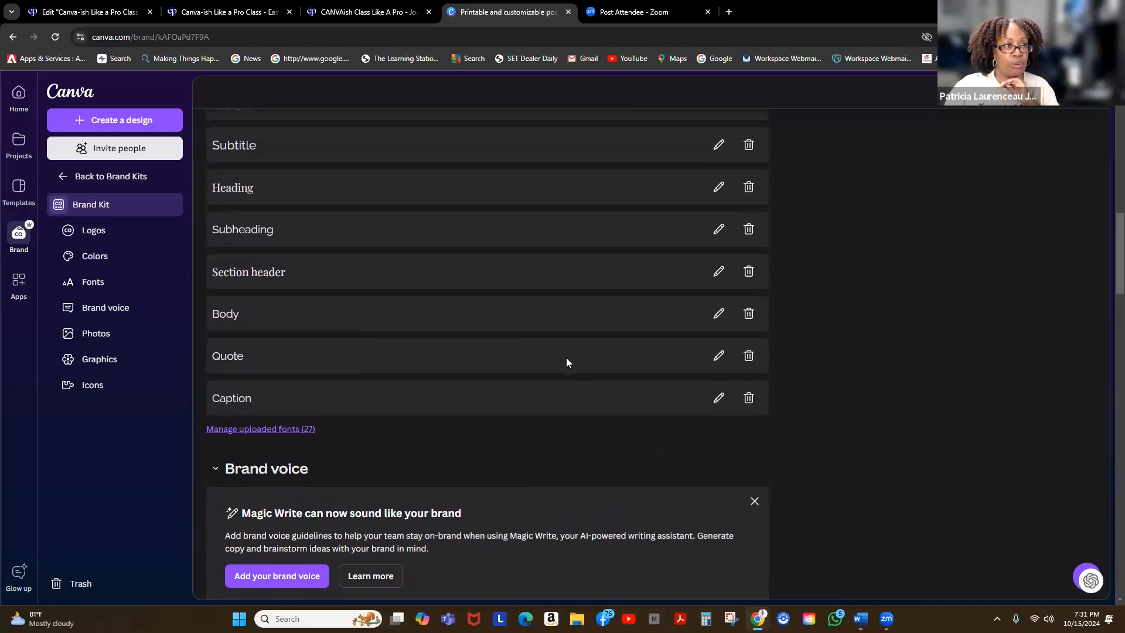
scroll(566, 359, up, 4)
Open The Real Boss Life Podcast brand kit from the brand kit overview and examine its logos, brand colors and fonts
click(16, 235)
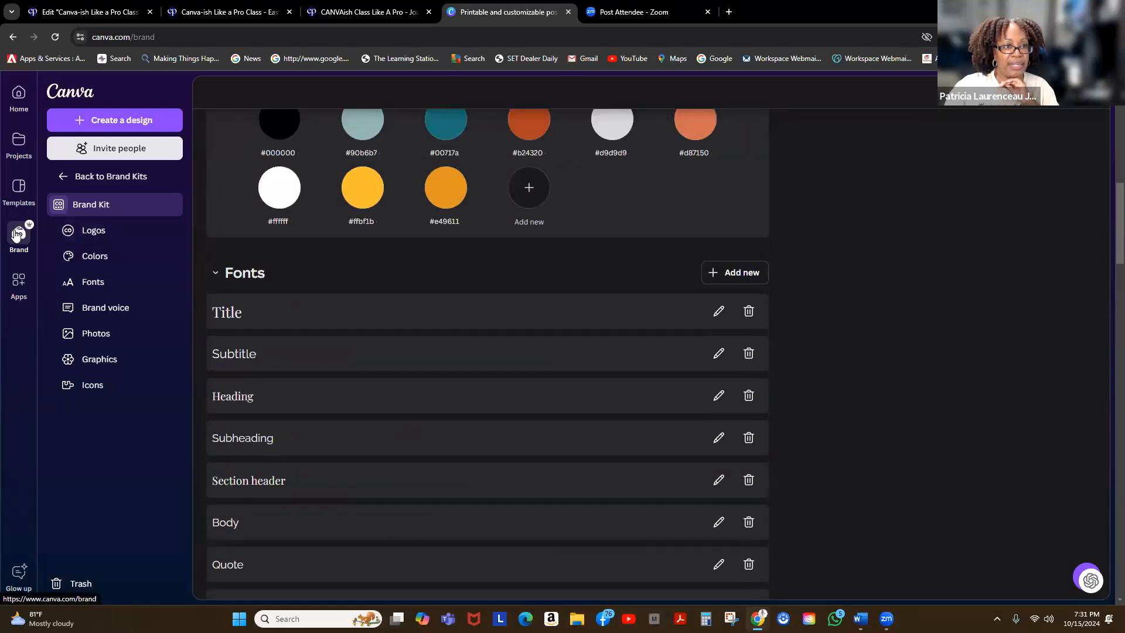
scroll(539, 316, down, 2)
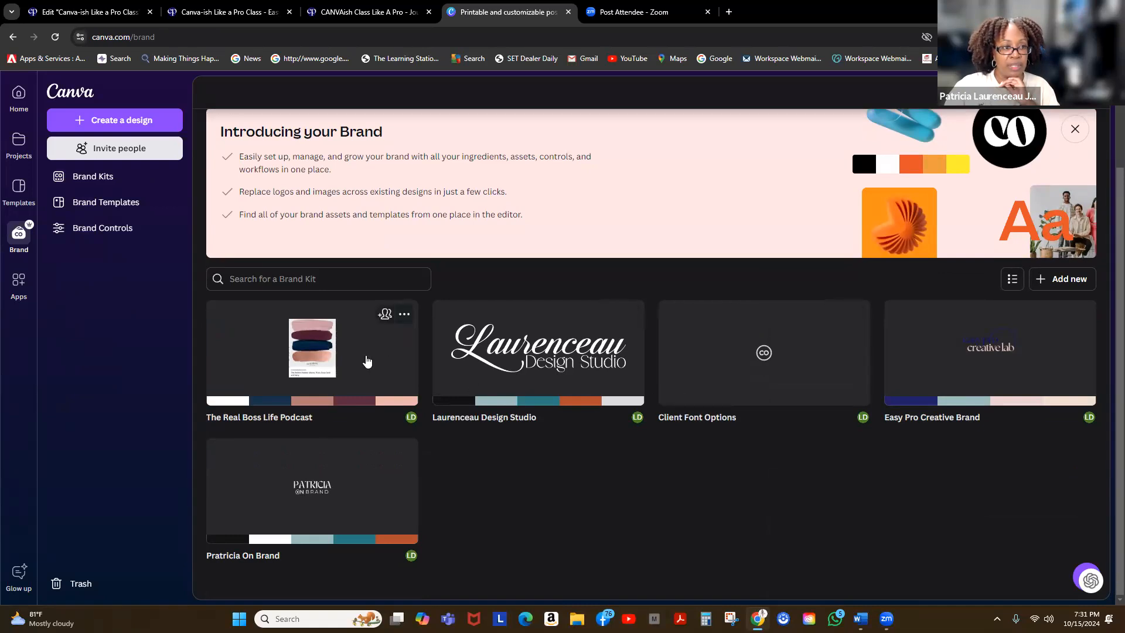
click(365, 355)
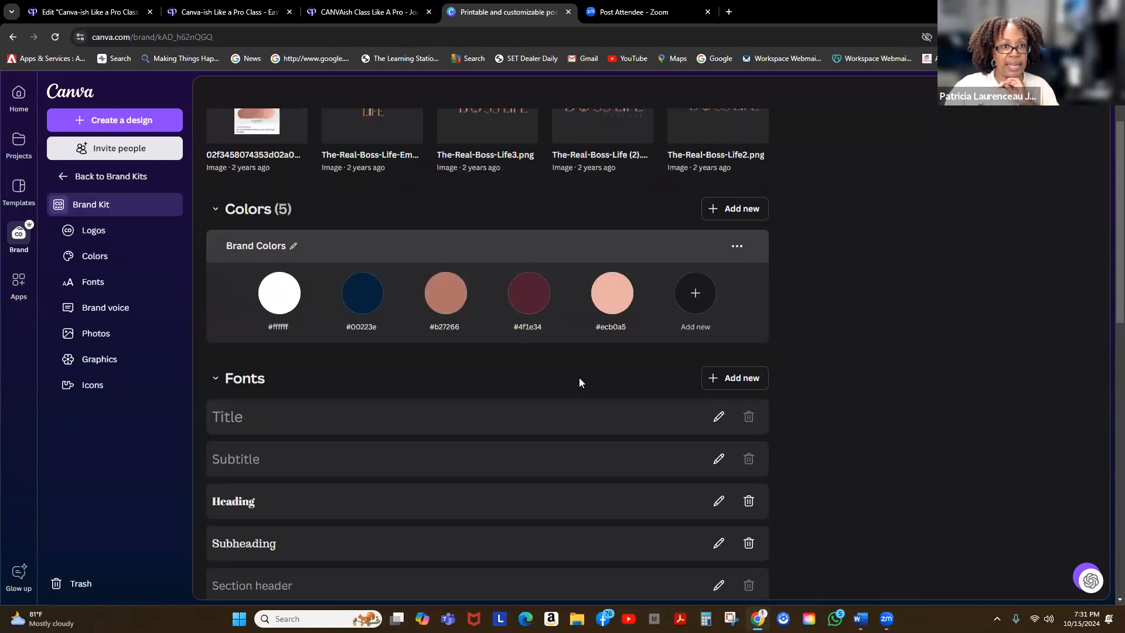
scroll(579, 382, up, 2)
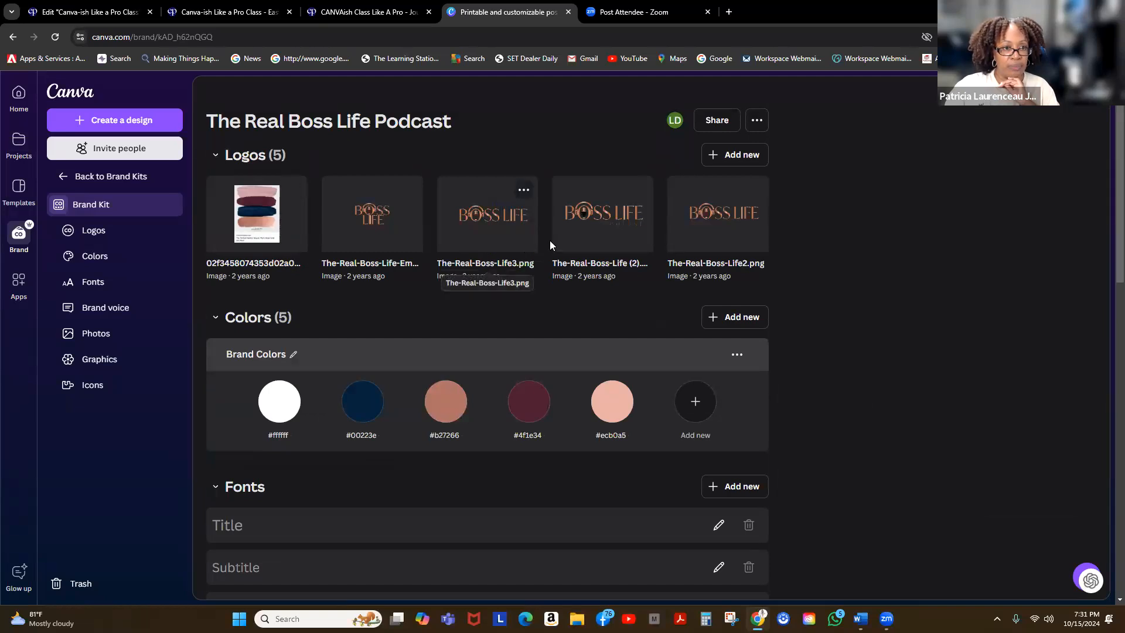
scroll(502, 360, down, 1)
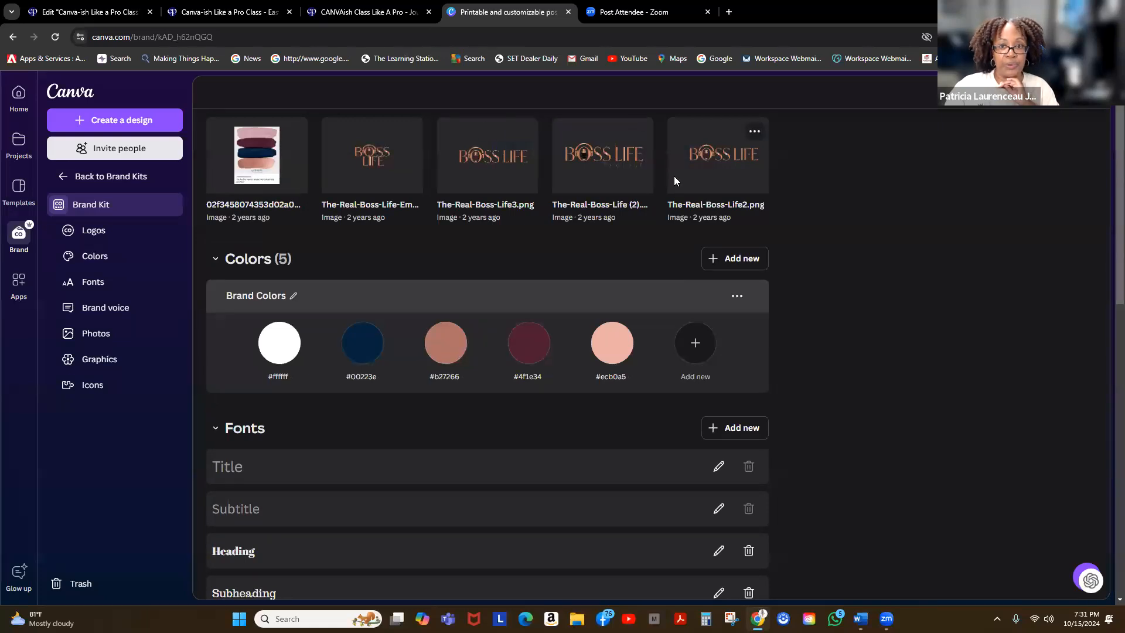
scroll(674, 175, down, 5)
scroll(668, 184, up, 6)
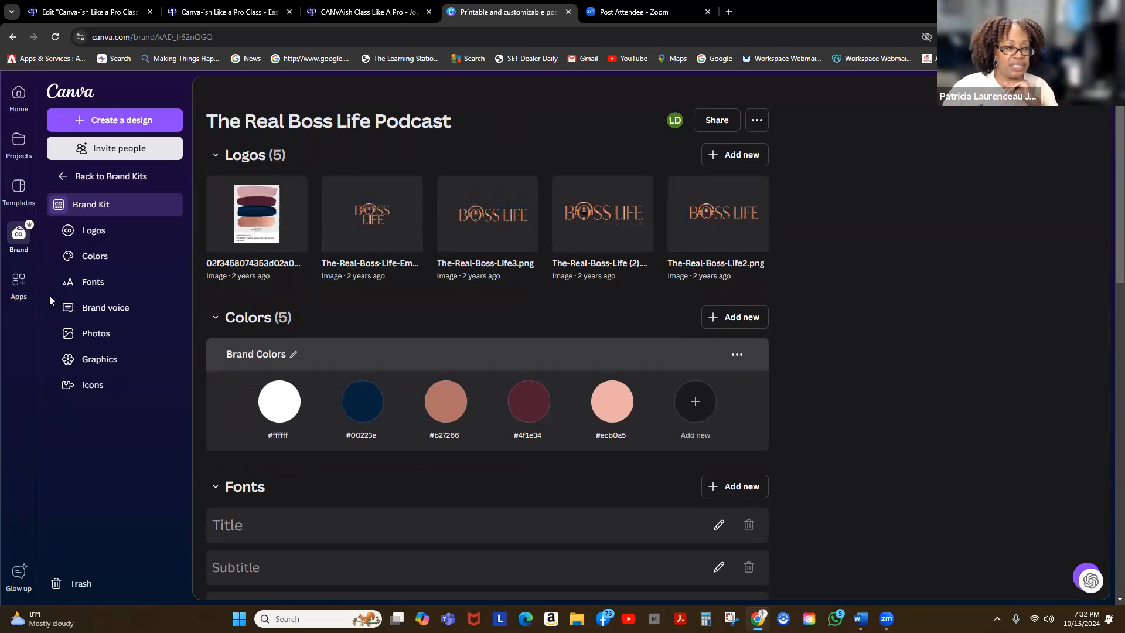
Go back to the brand kit overview, open Easy Pro Creative Brand and examine its logos, color palette and fonts
click(17, 235)
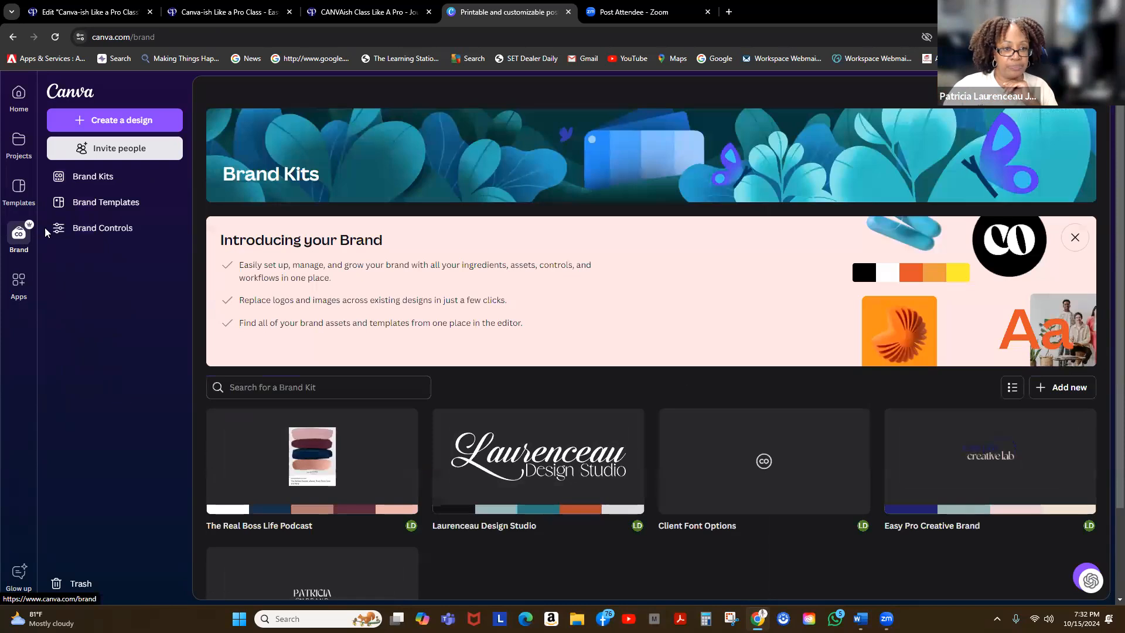
scroll(834, 264, down, 2)
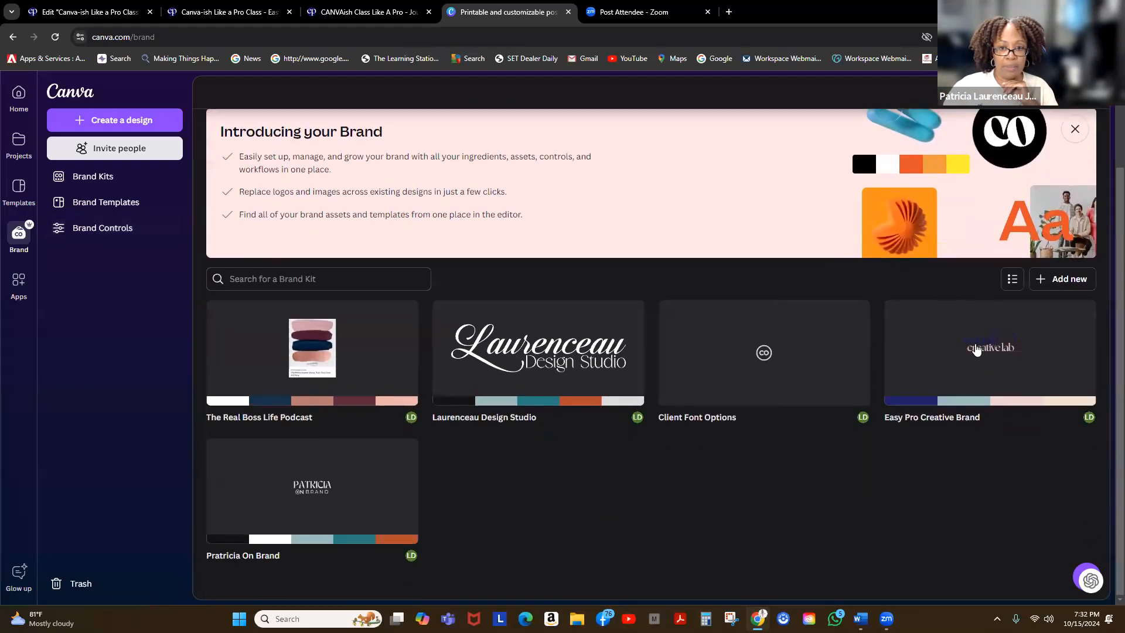
click(975, 347)
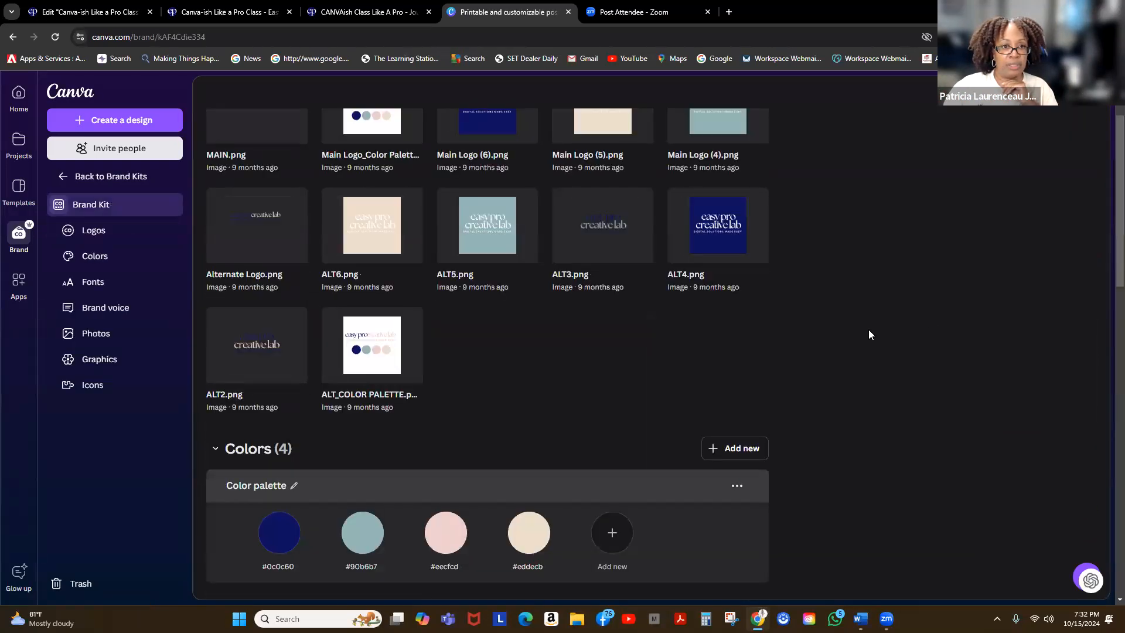
scroll(869, 330, up, 2)
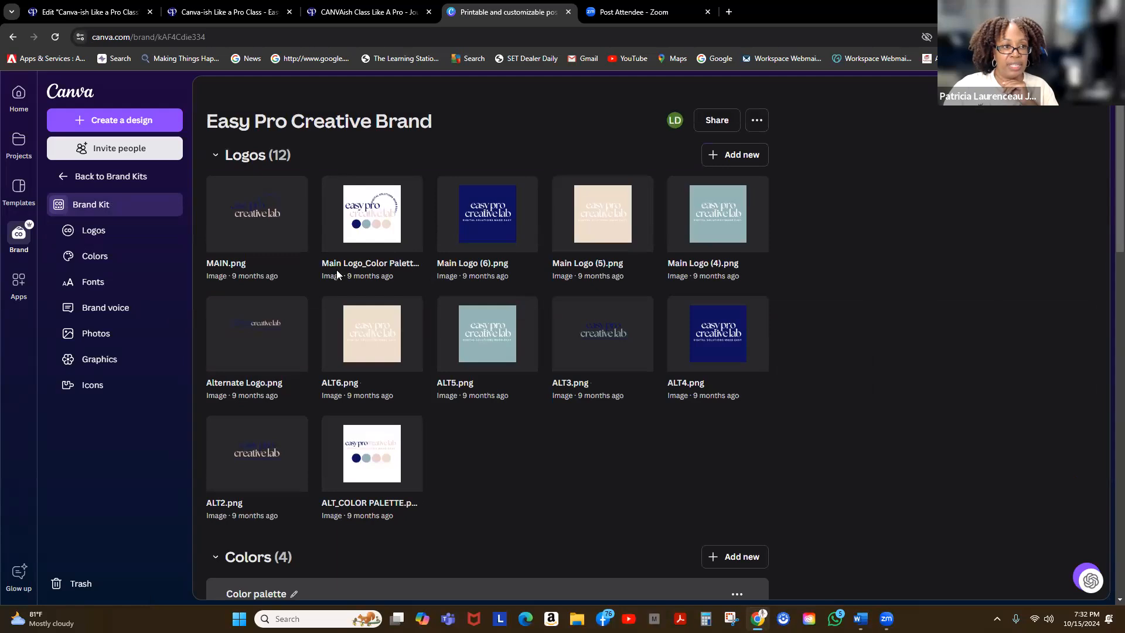
scroll(456, 432, down, 5)
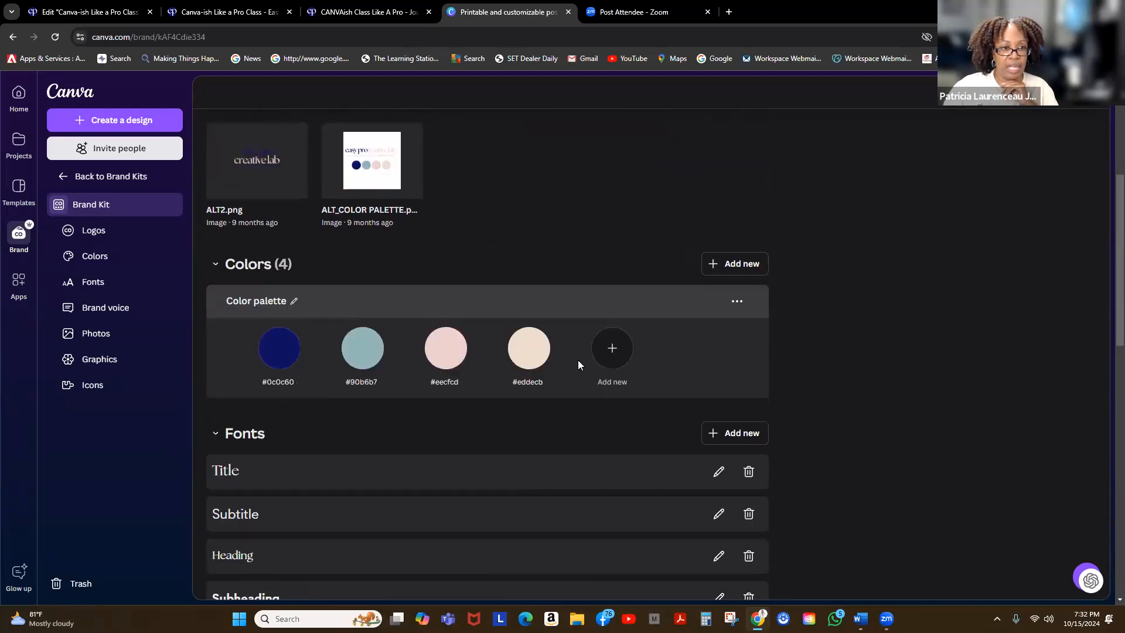
Review the Easy Pro Creative Brand kit's fonts, brand voice, photos, graphics and icons, and return to the overview of all brand kits
scroll(577, 364, down, 4)
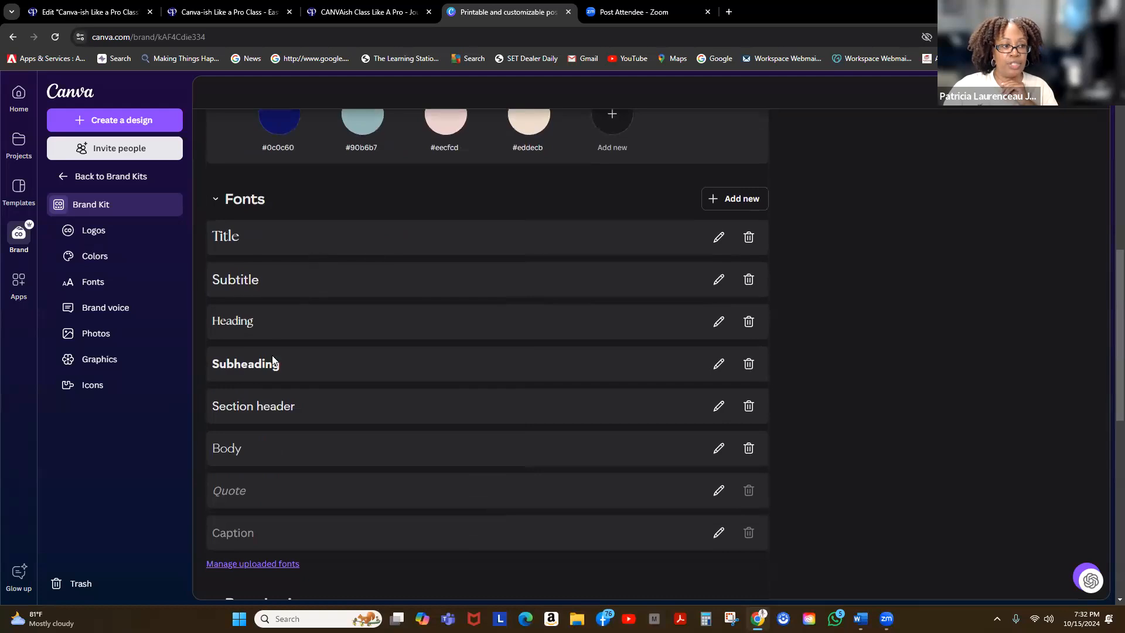
scroll(330, 461, down, 8)
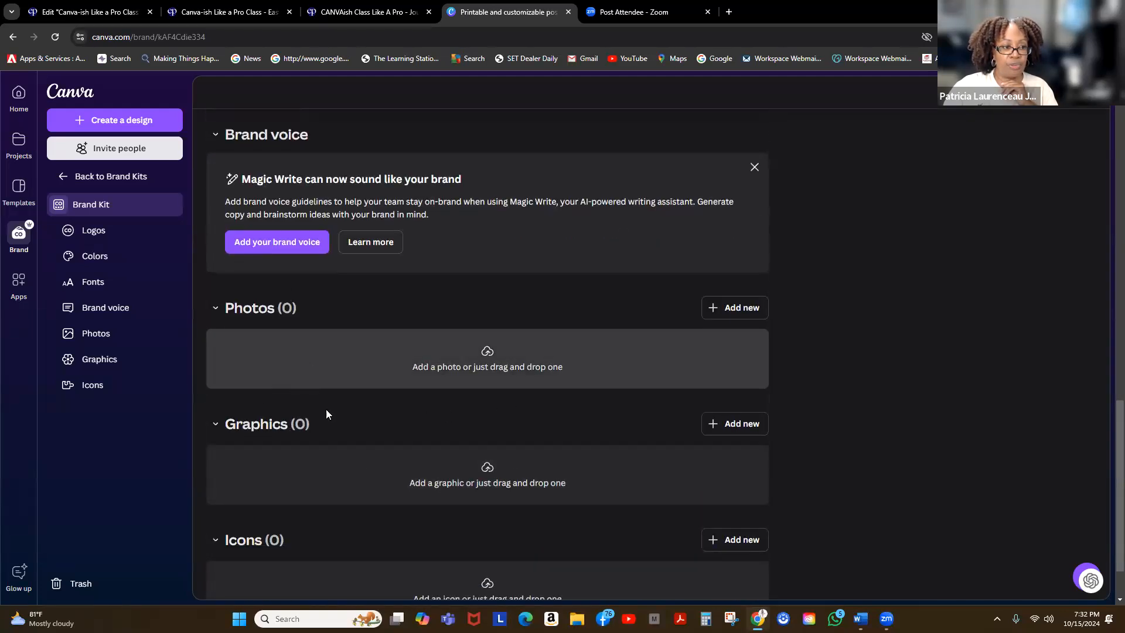
scroll(443, 485, down, 2)
scroll(393, 364, up, 6)
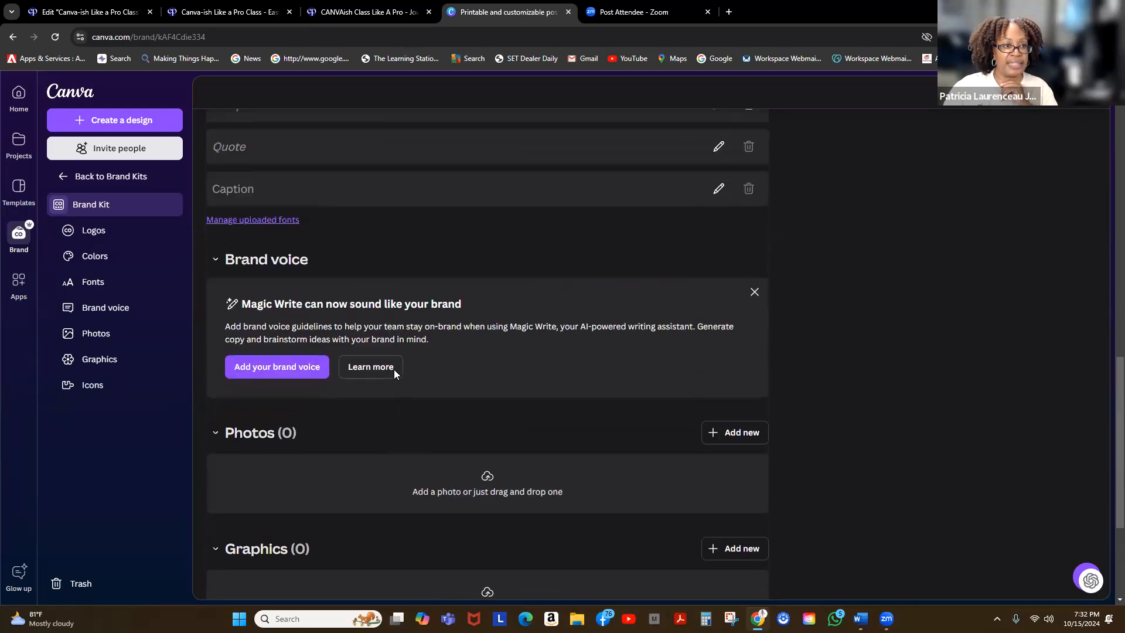
scroll(504, 447, down, 4)
scroll(363, 382, up, 5)
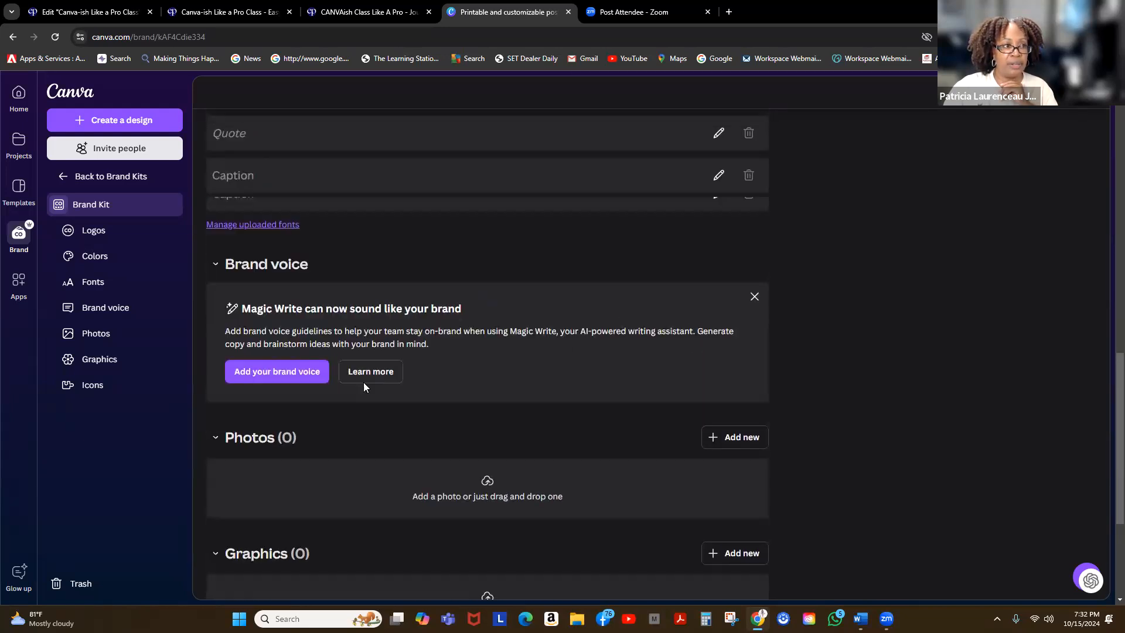
click(19, 241)
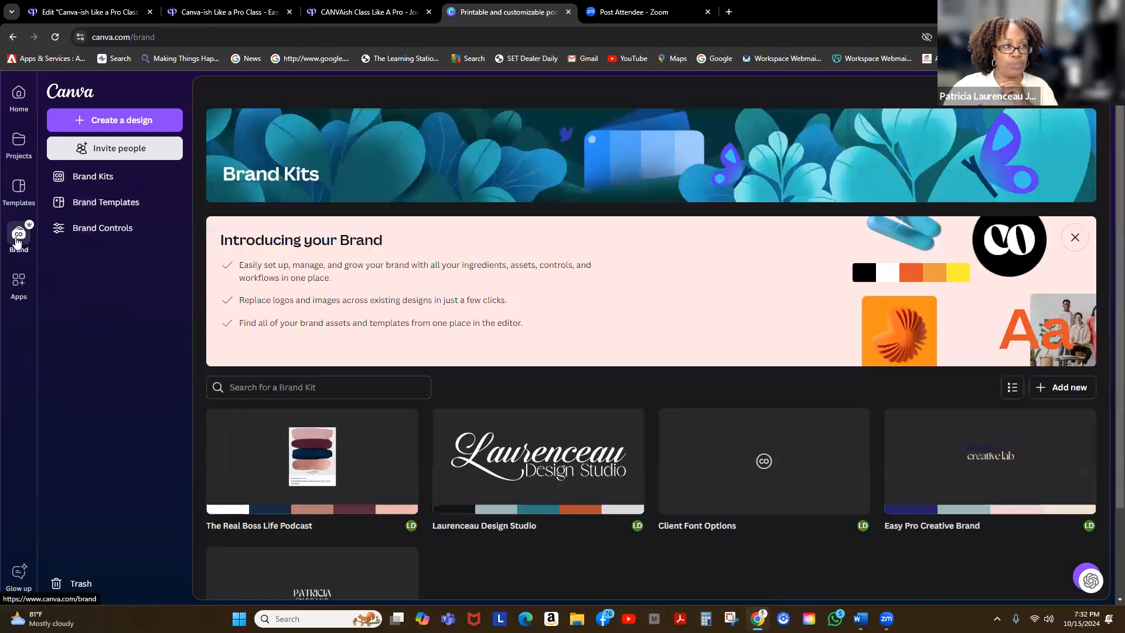
scroll(559, 282, down, 2)
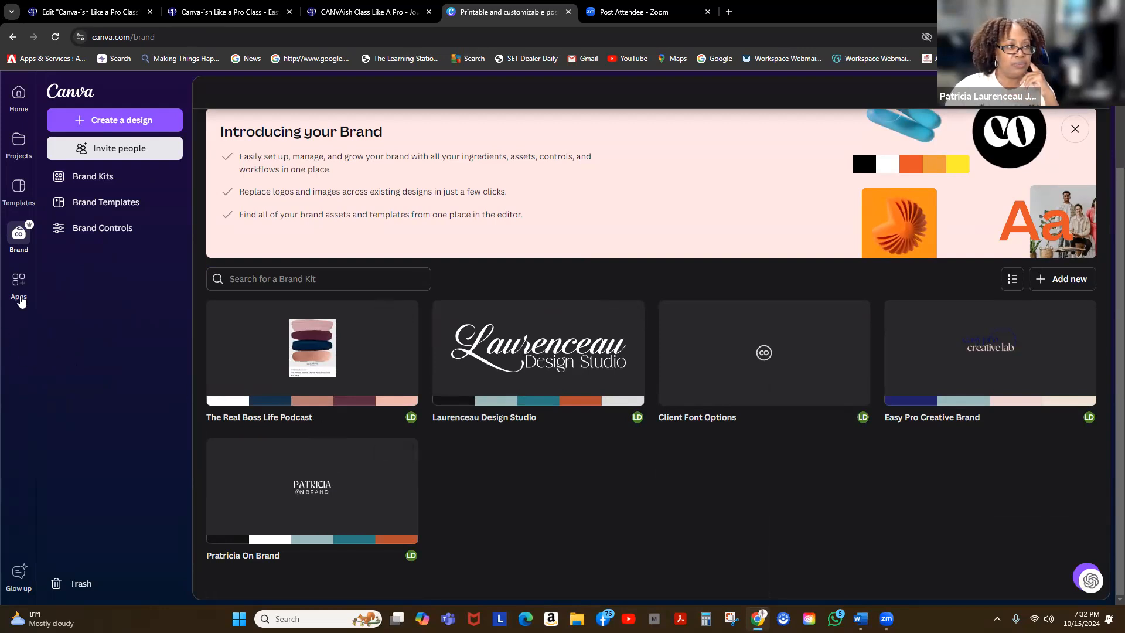
Look at the Apps page, return to the brand kit overview and dismiss the "Introducing your Brand" banner
click(19, 283)
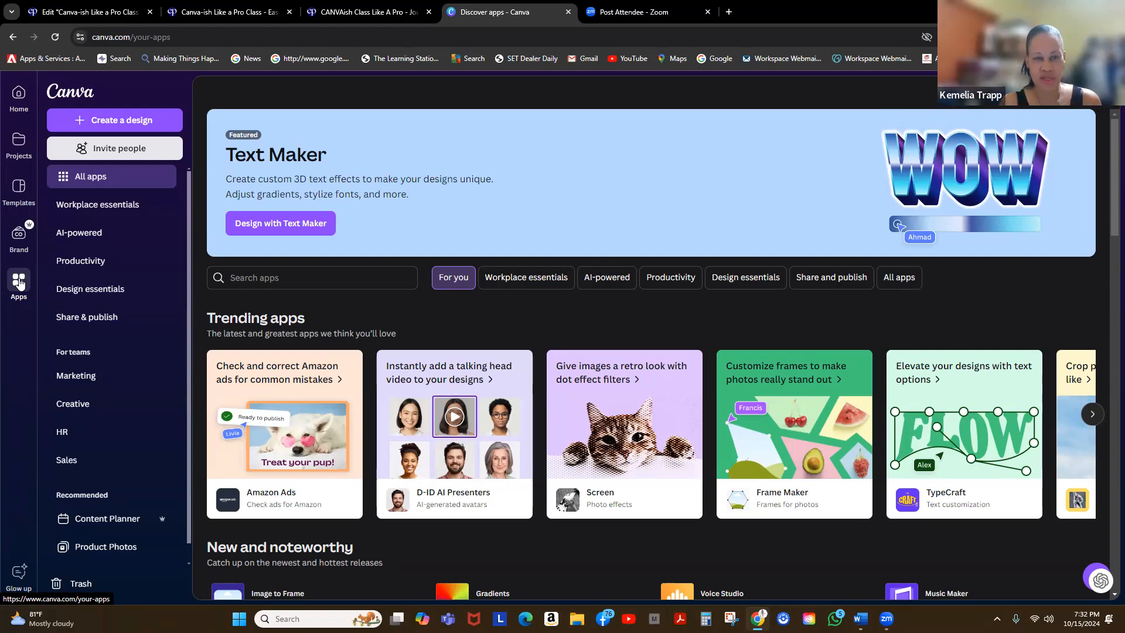
click(19, 238)
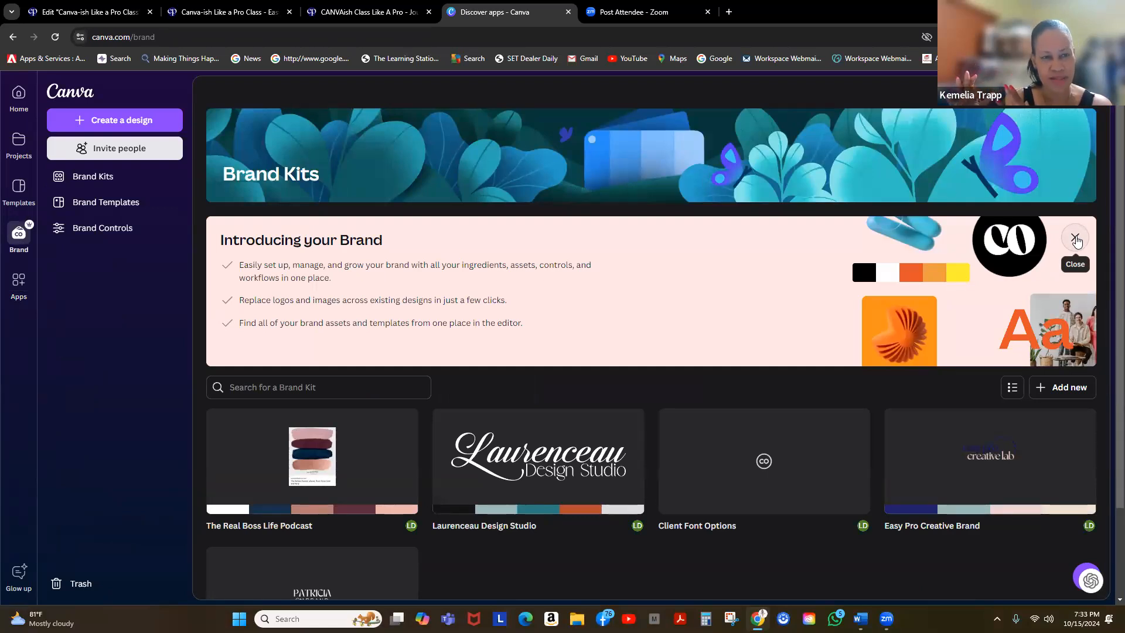
click(1076, 239)
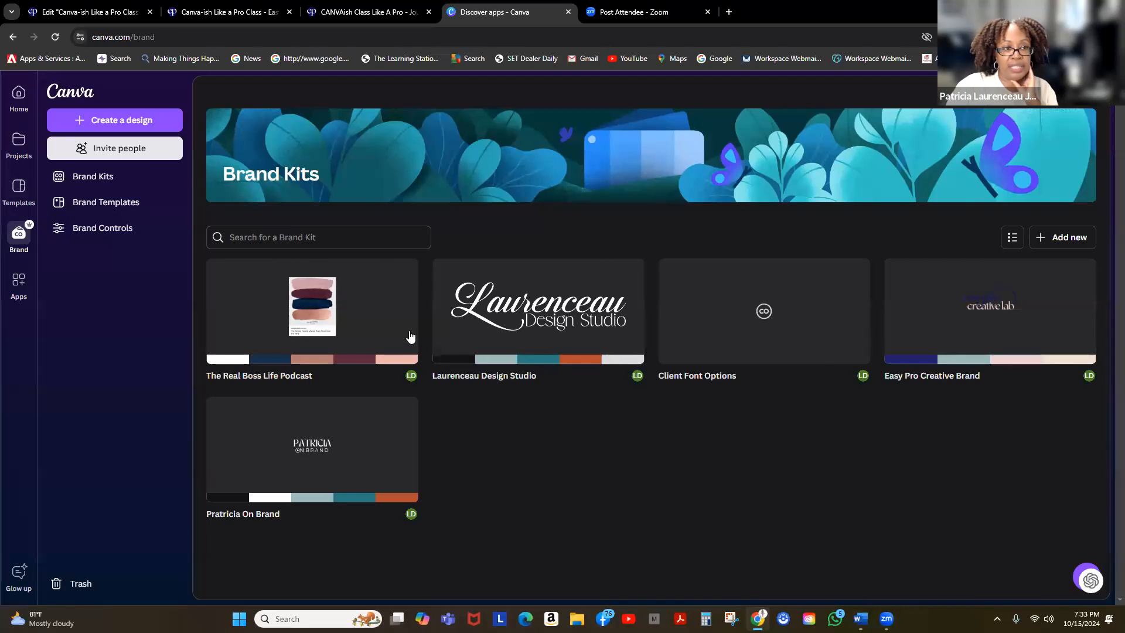
Create a new brand kit named with the owner's first name followed by "YouTube Channel"
click(1061, 242)
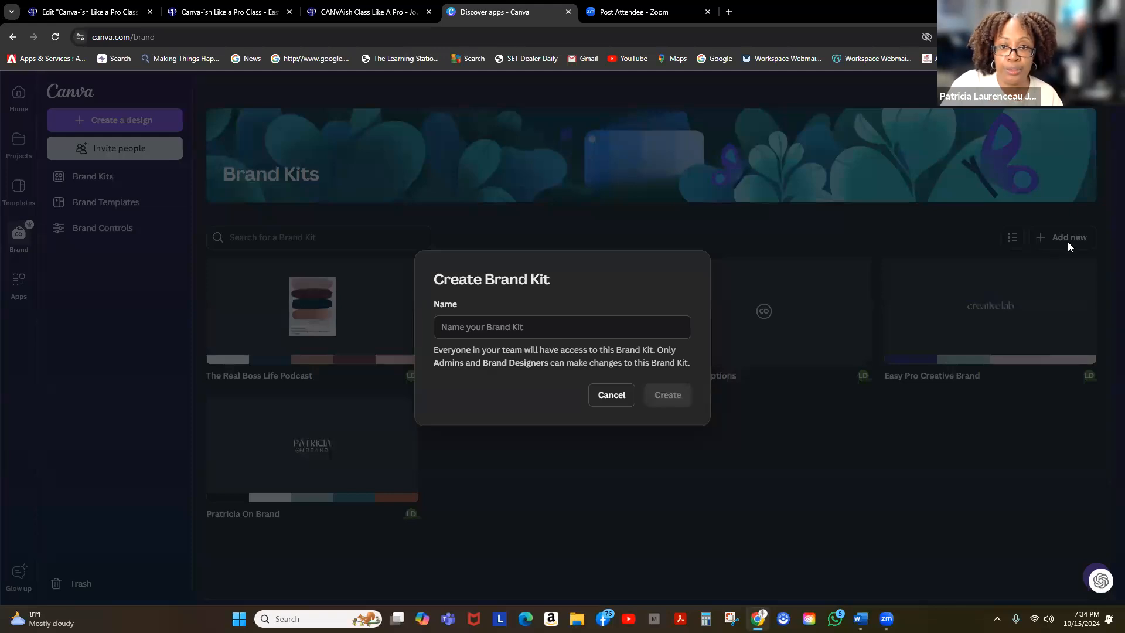
click(501, 326)
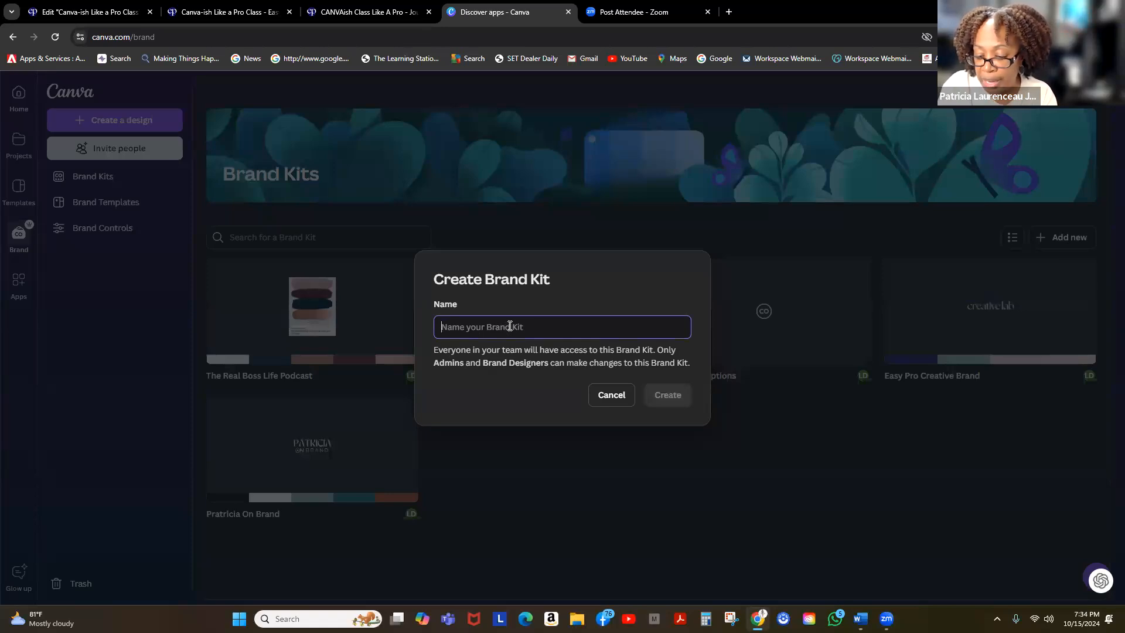
text(Patricia)
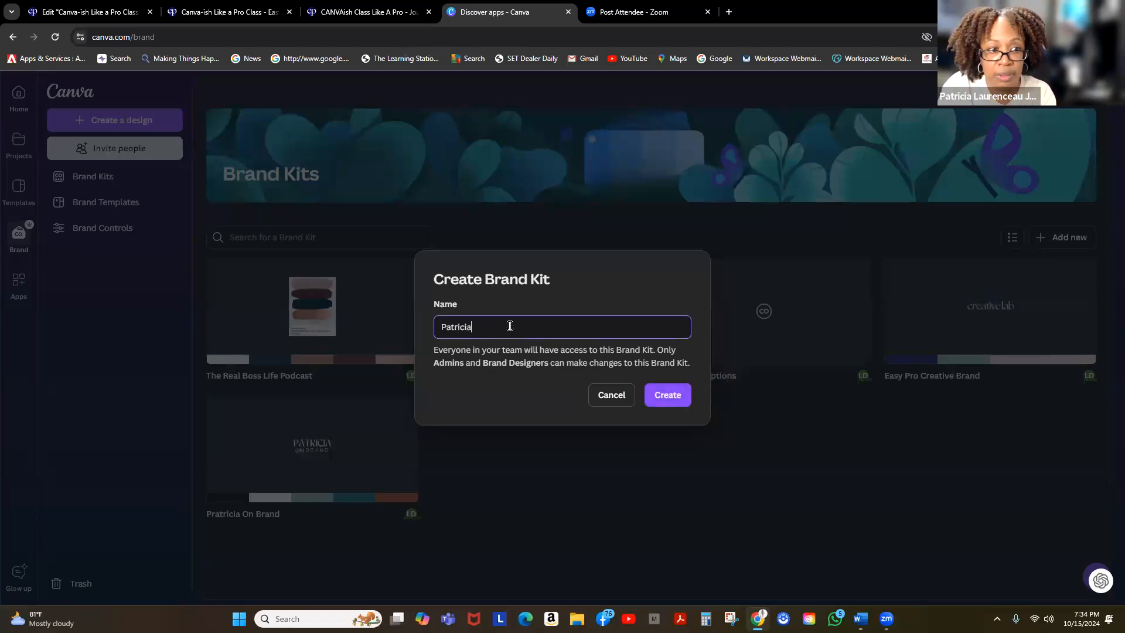
text( You)
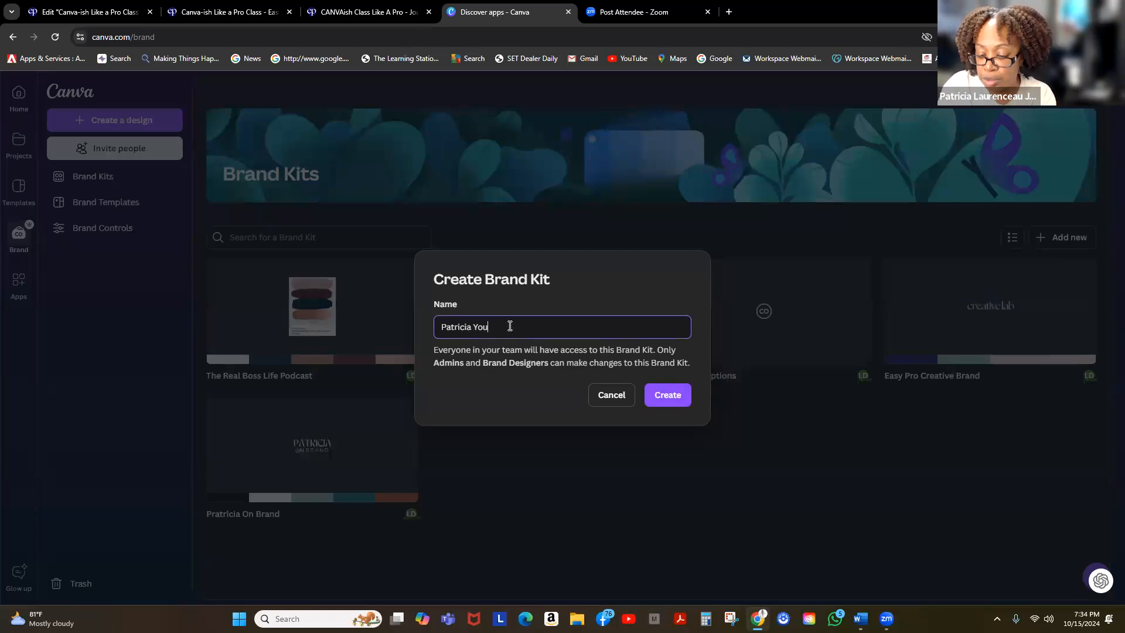
text(Tube Channel)
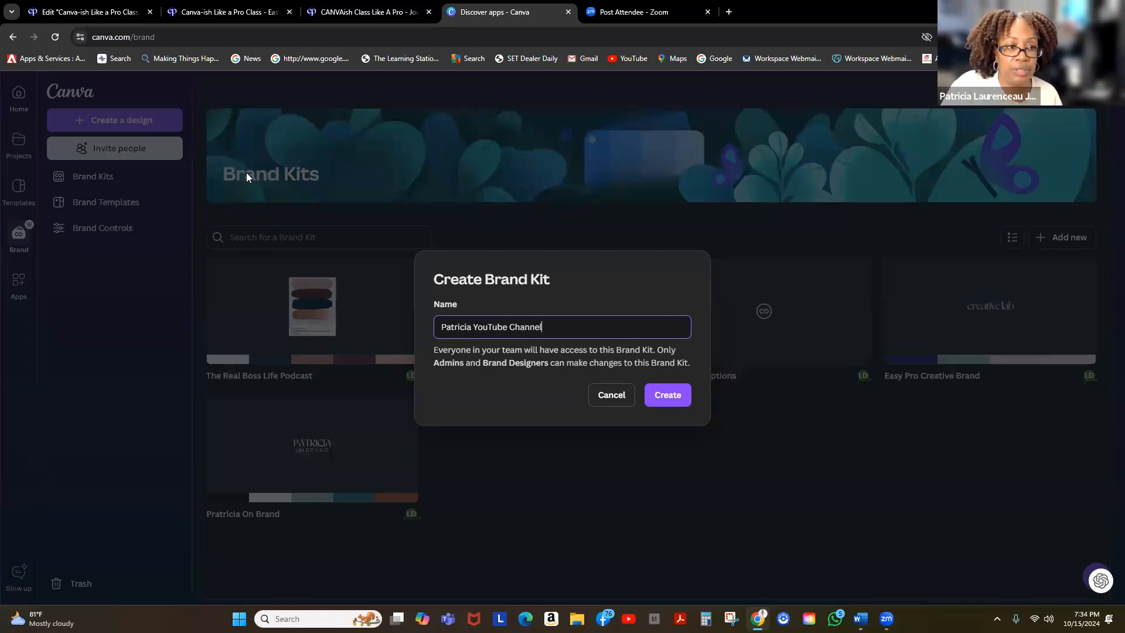
click(671, 395)
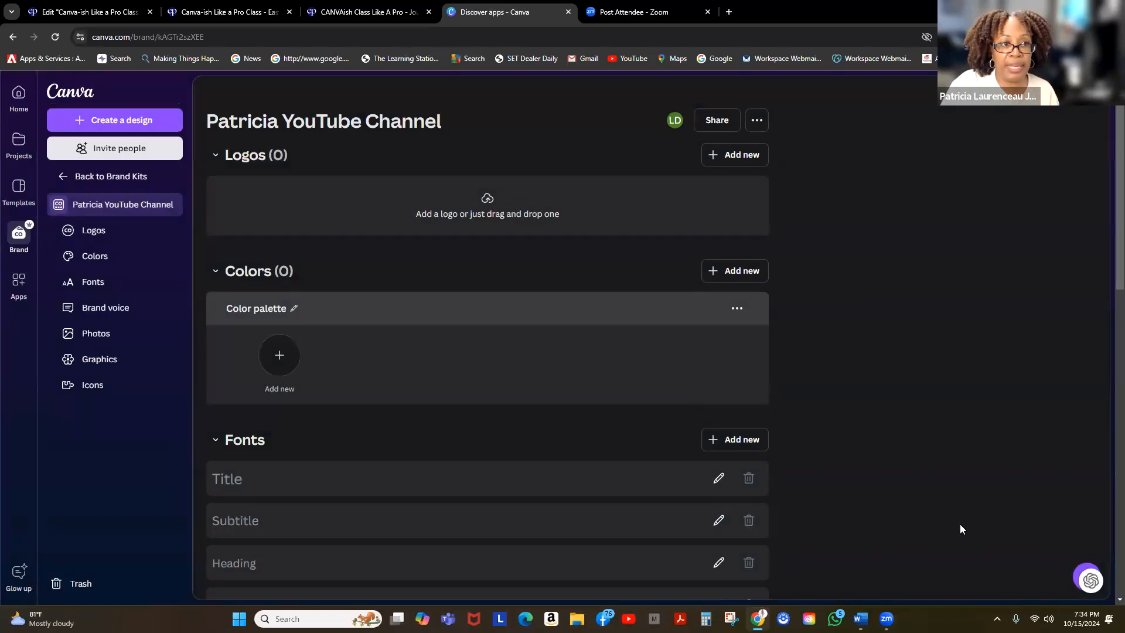
click(489, 206)
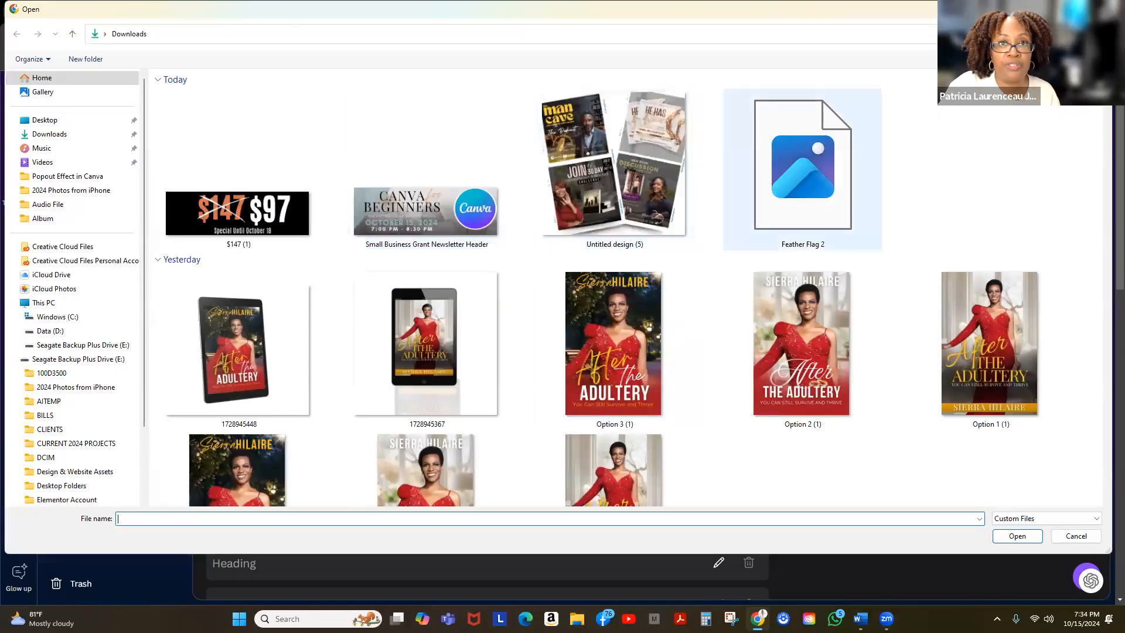
drag(703, 9, 660, 47)
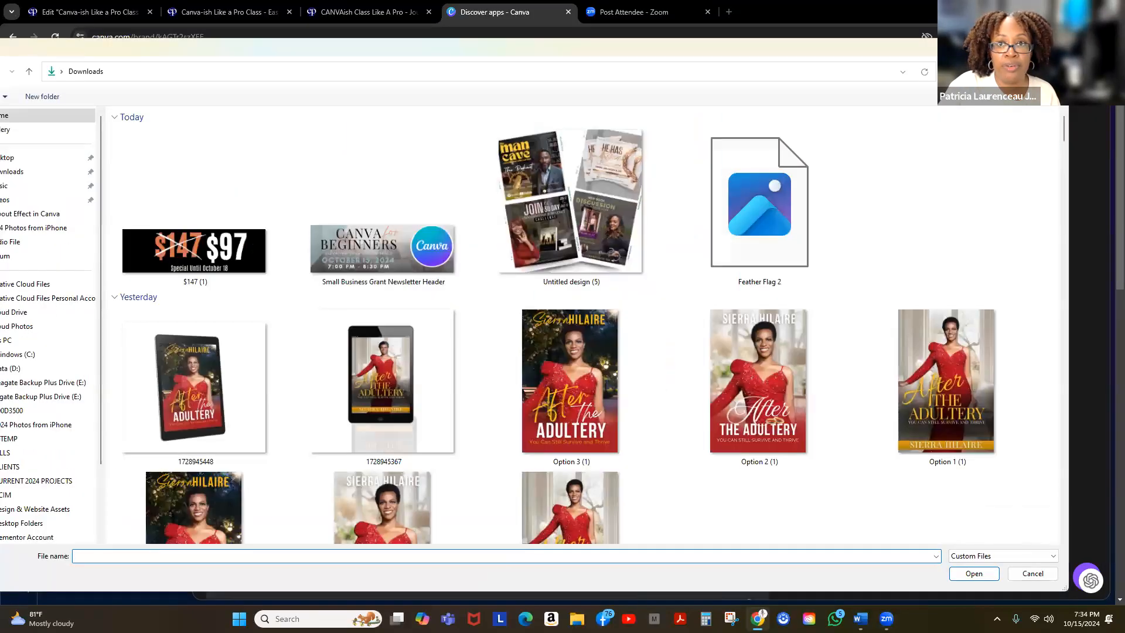
key(Escape)
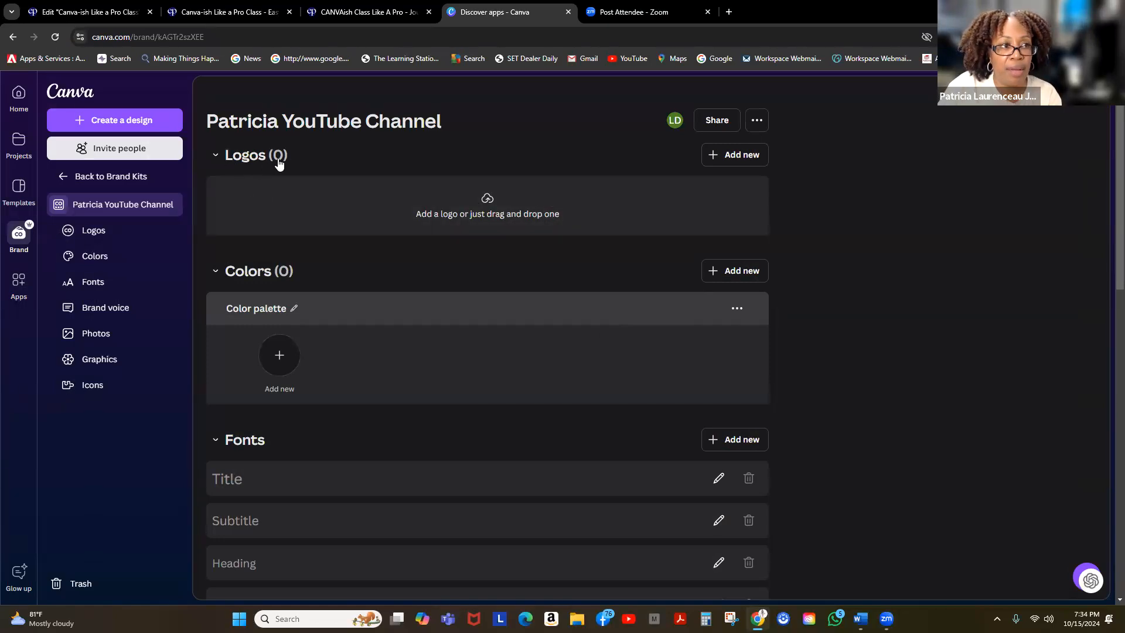
Add a first color to the new kit's palette and adjust its hue to the orchid purple #BA65BE
click(277, 359)
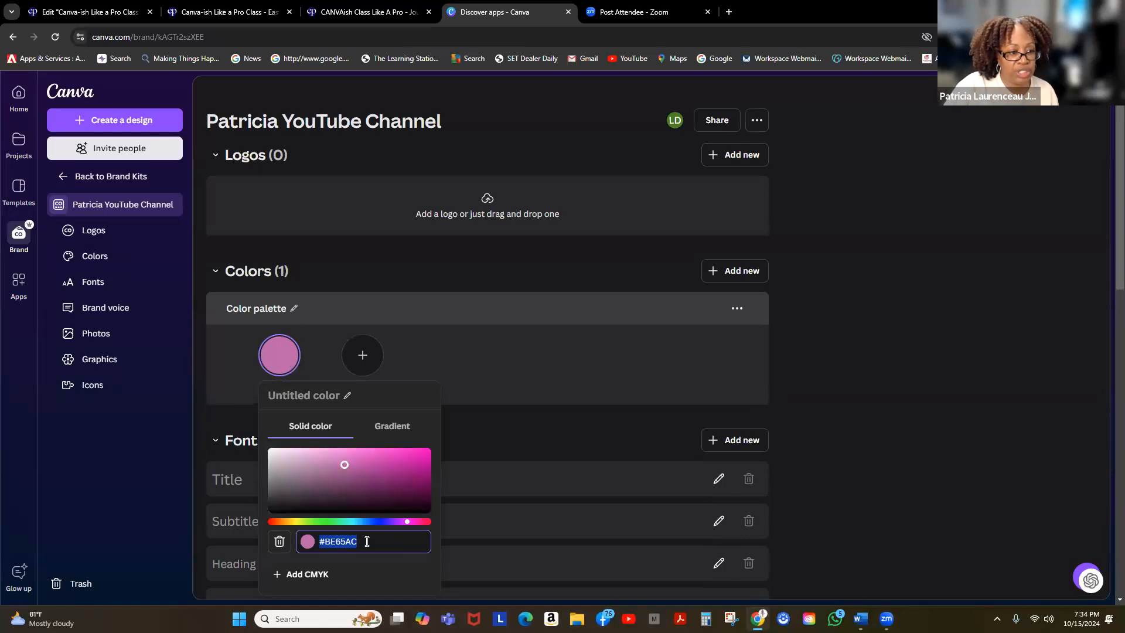
click(401, 522)
drag(391, 529, 379, 534)
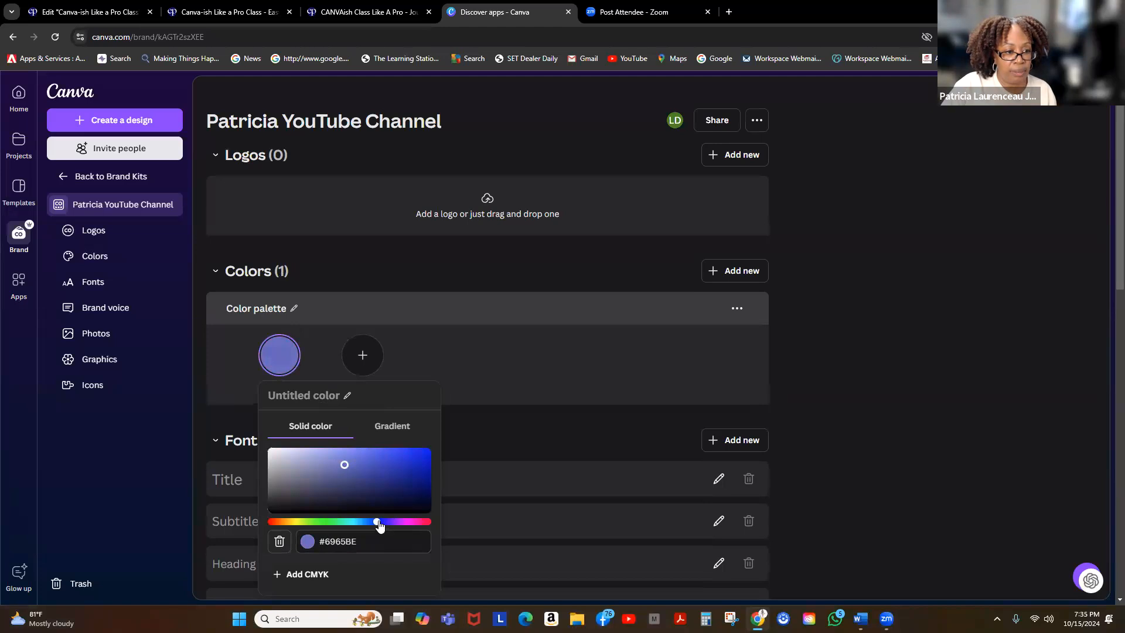
click(400, 521)
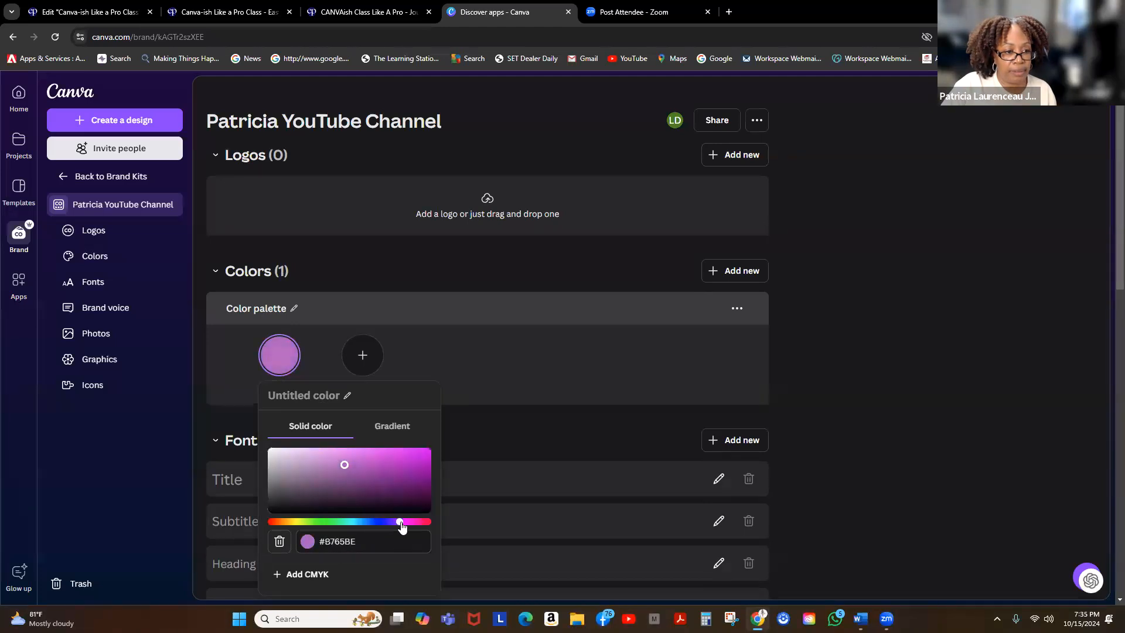
click(277, 360)
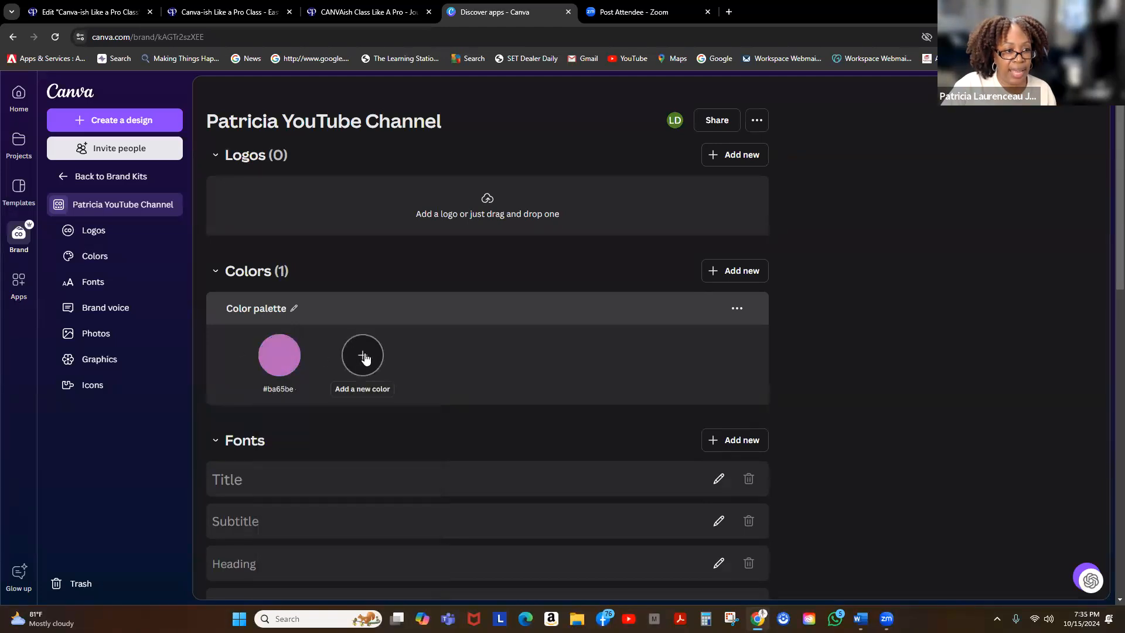
Add a second palette color and adjust its hue and saturation to the vivid blue #232AD1
click(364, 356)
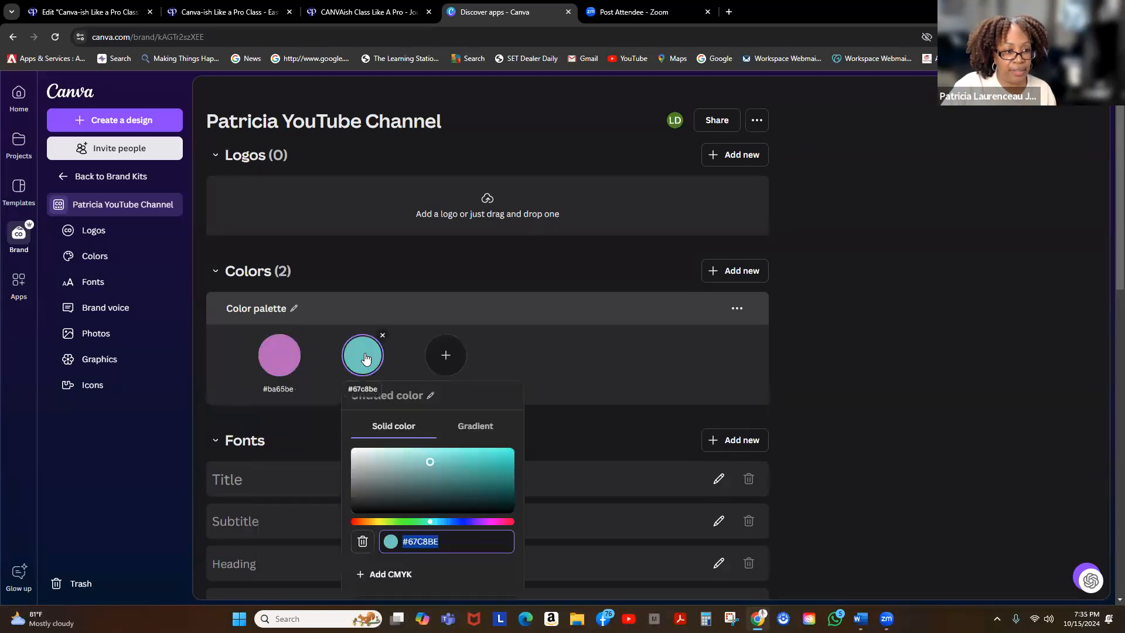
click(430, 522)
drag(443, 526, 458, 526)
click(429, 462)
drag(429, 461, 487, 459)
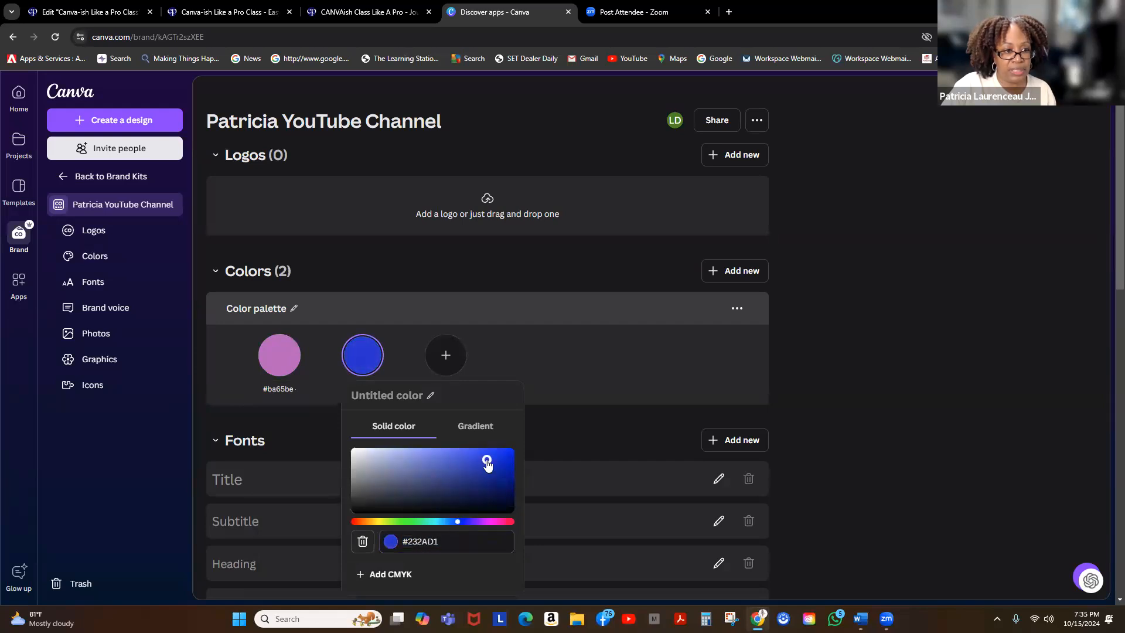
click(500, 346)
Add a dark green #055743 and a muted rose #93636C as the palette's third and fourth colors
click(446, 361)
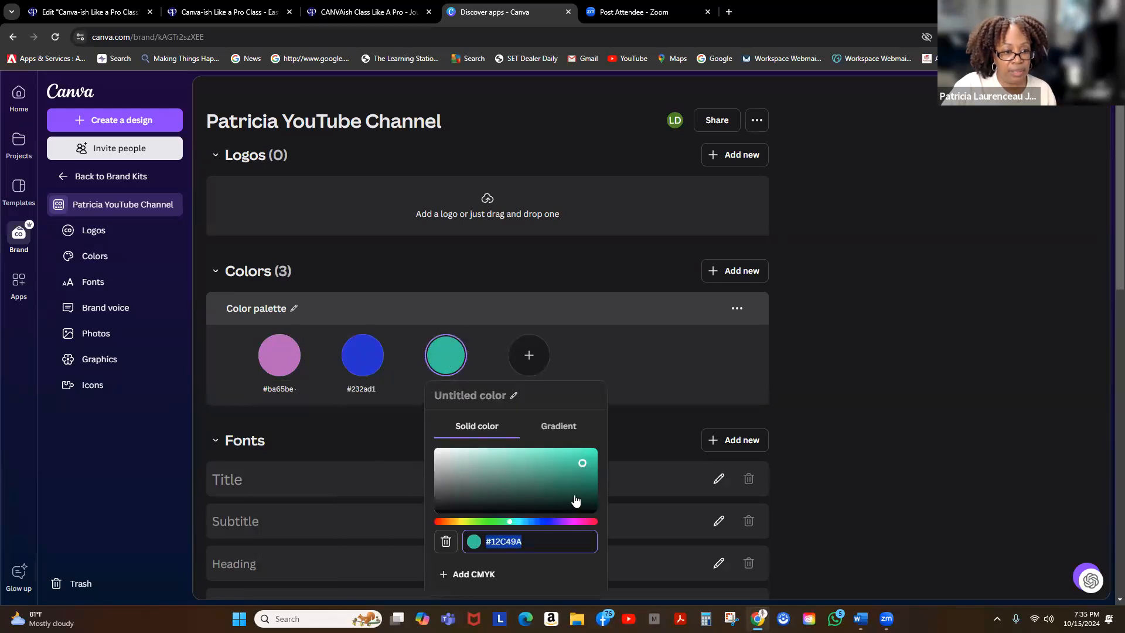
drag(581, 463, 589, 494)
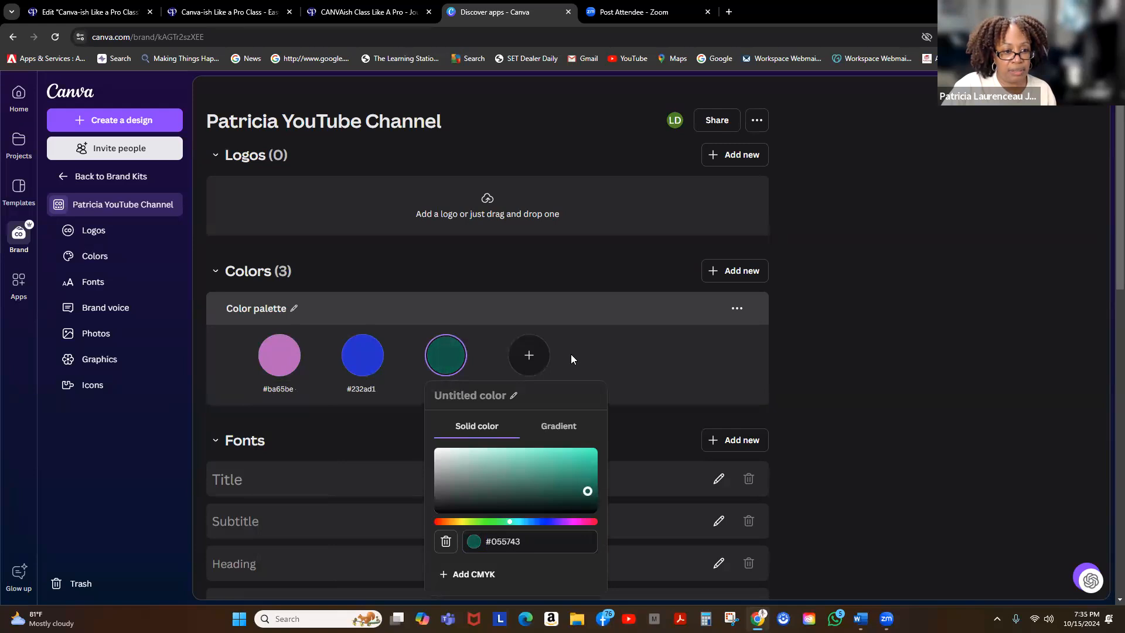
click(591, 361)
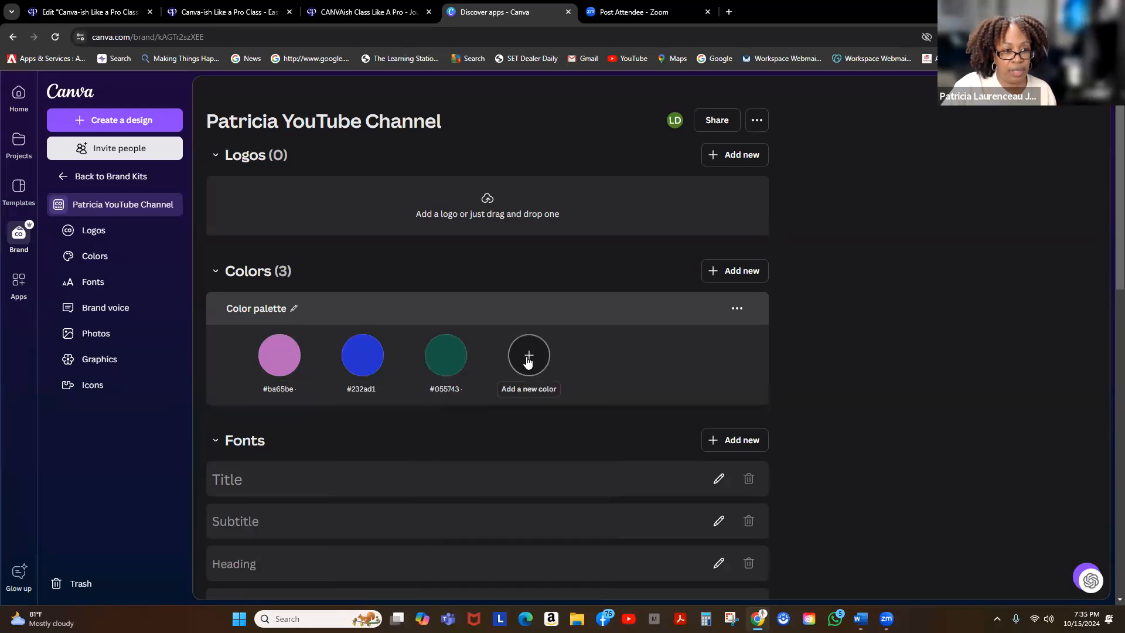
click(529, 357)
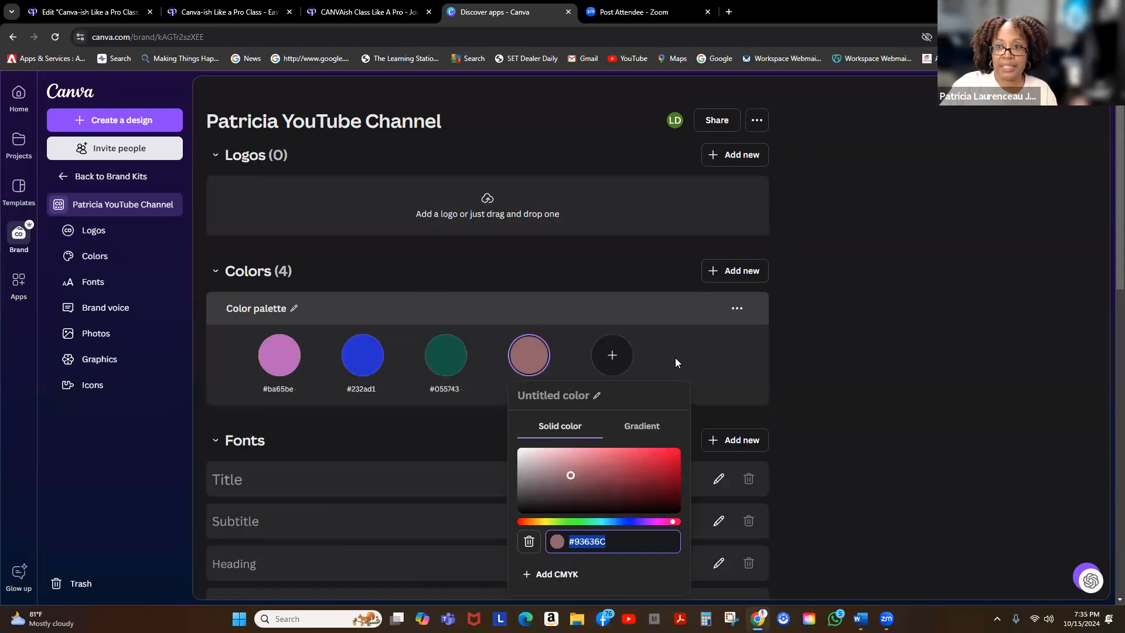
click(815, 396)
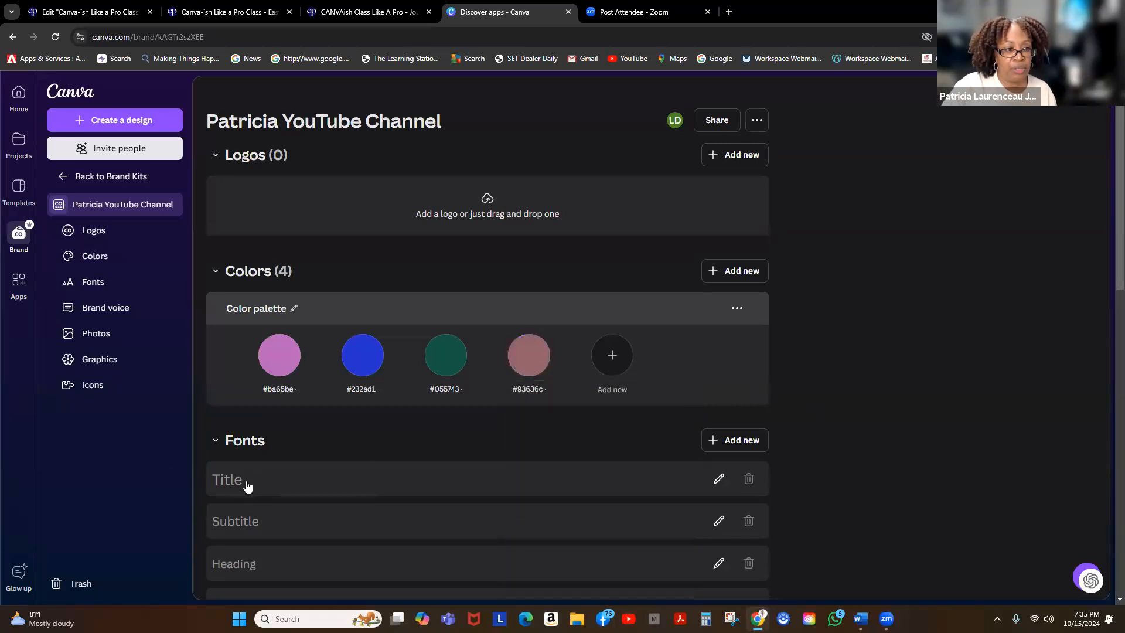
Set the font of the brand kit's Title style to Antonio
scroll(249, 463, down, 4)
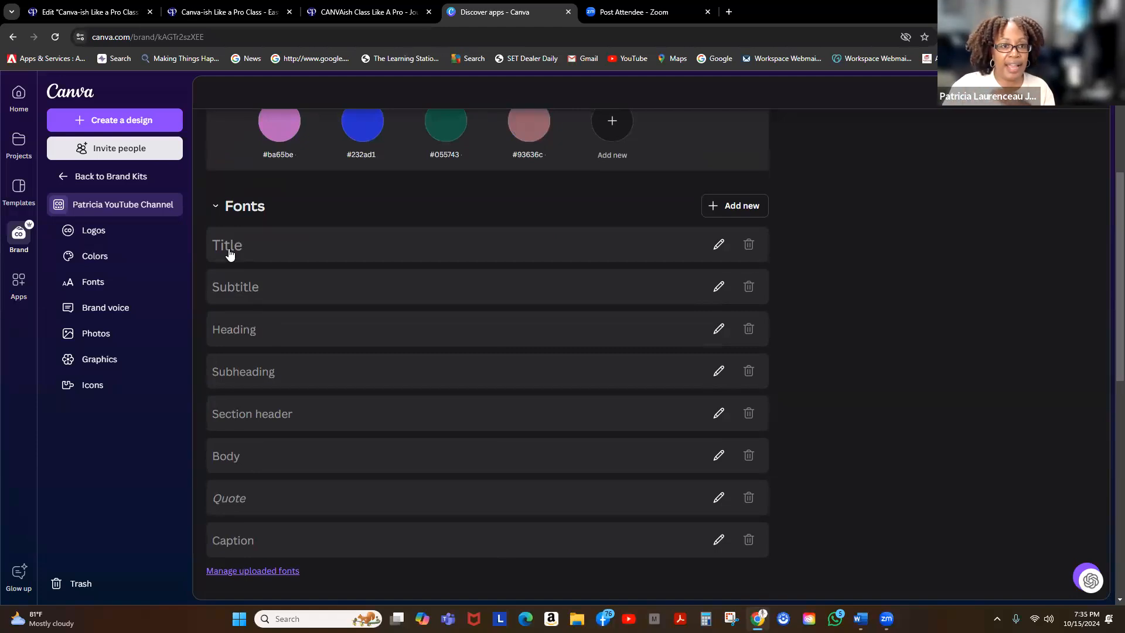
click(718, 245)
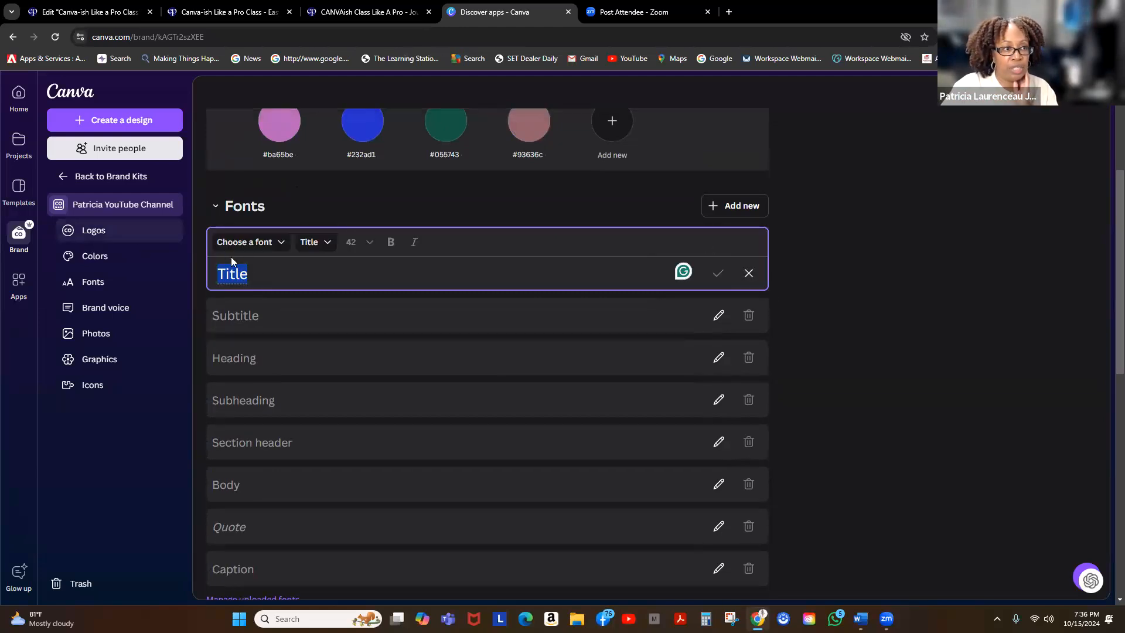
click(280, 243)
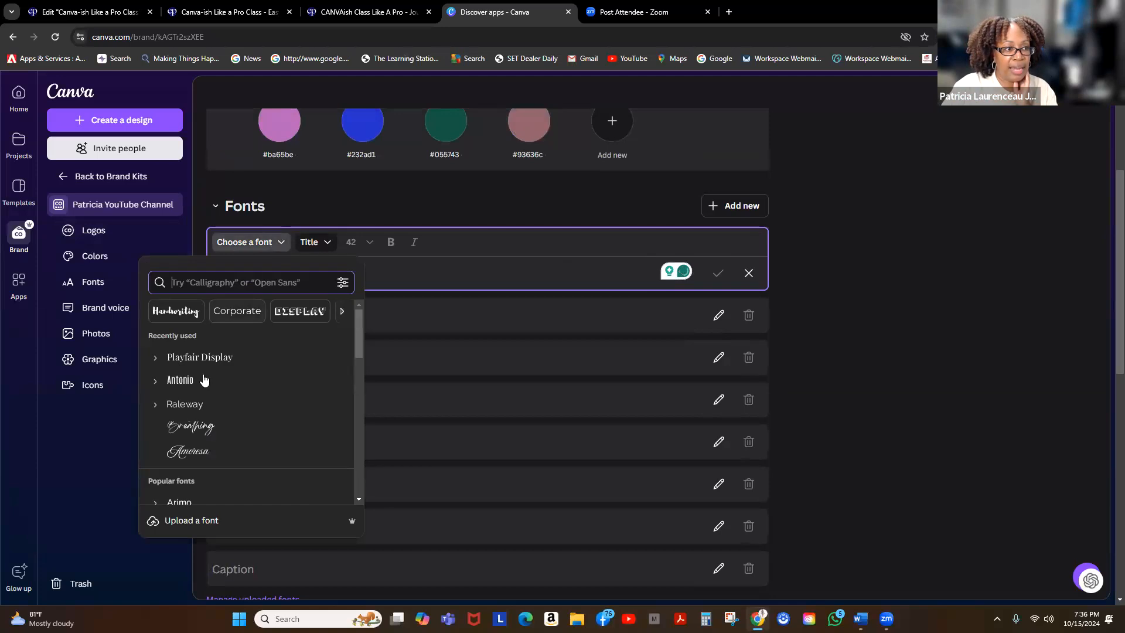
click(182, 381)
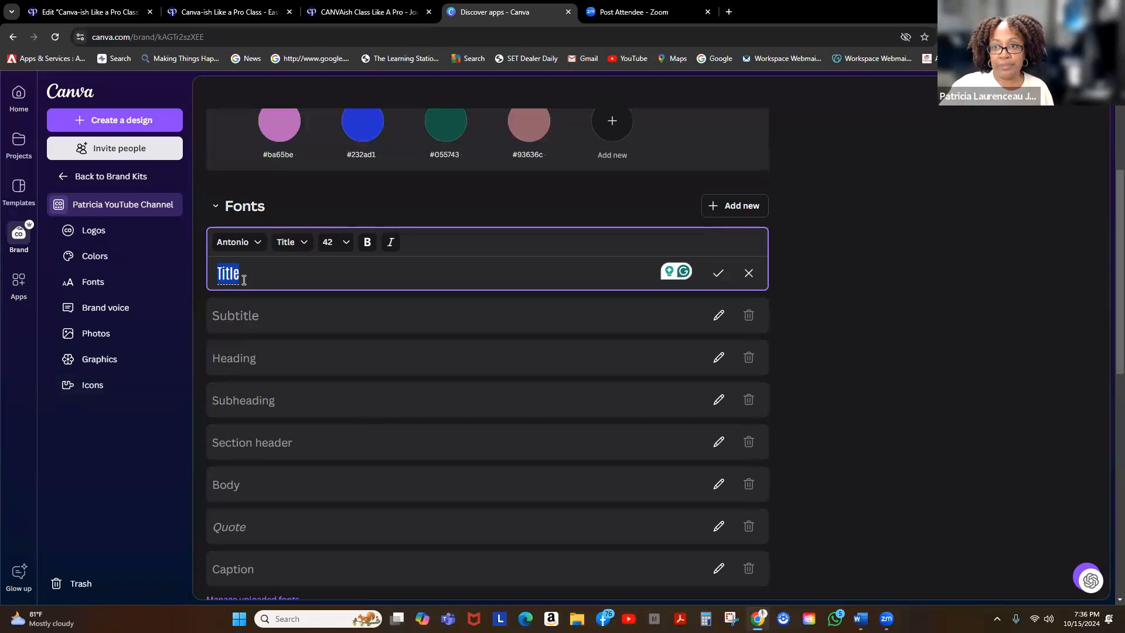
Set the font of the brand kit's Subtitle style to Raleway and save it
click(274, 317)
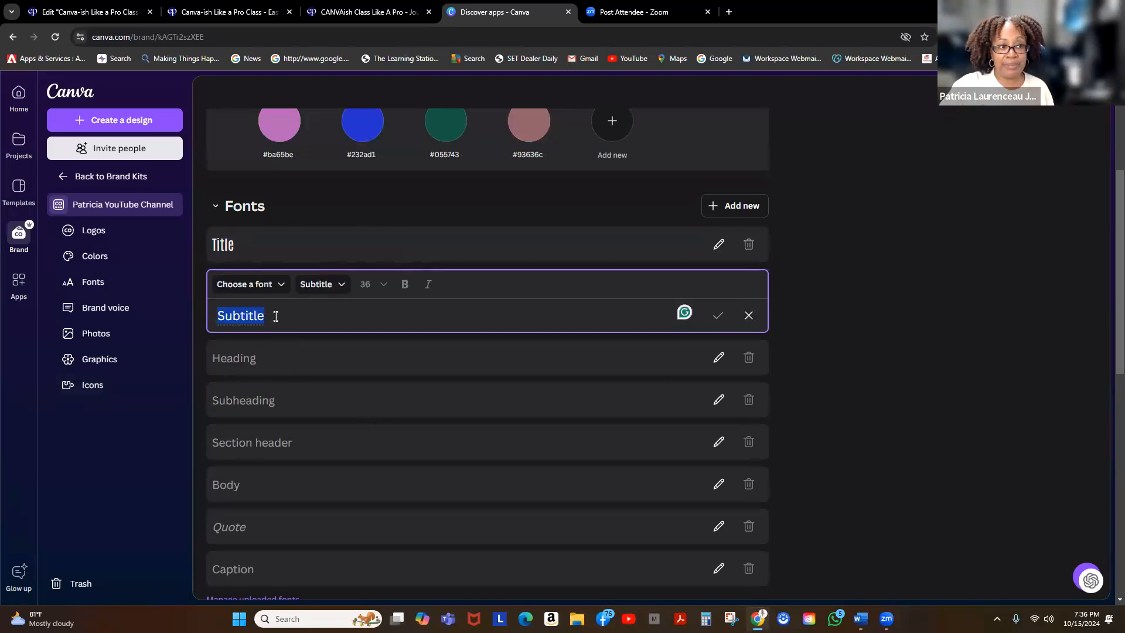
click(278, 286)
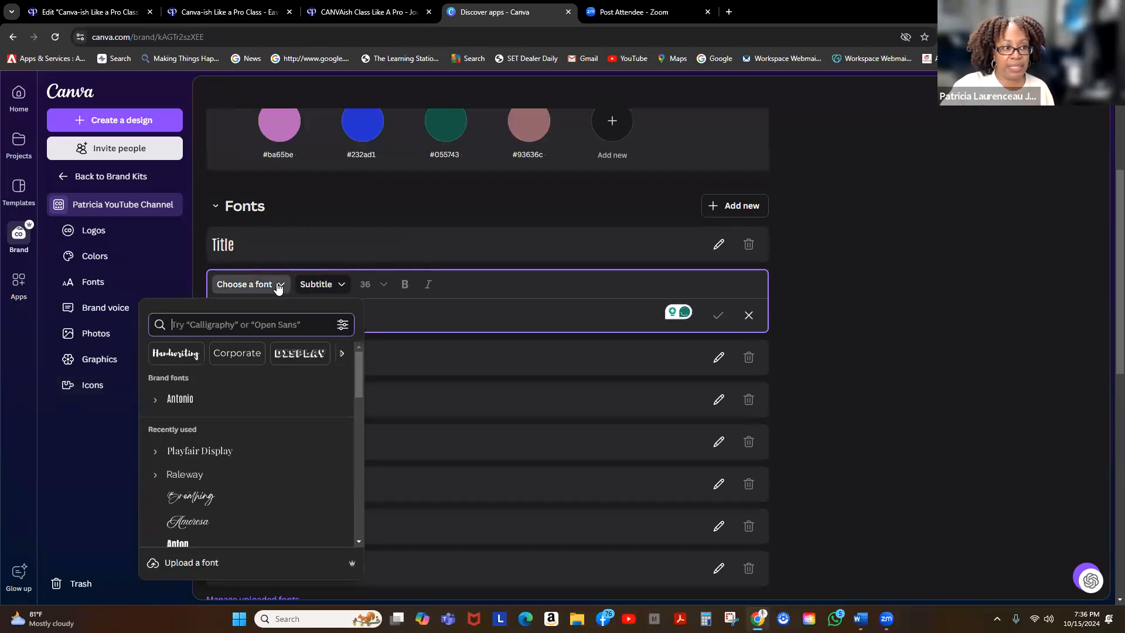
click(199, 475)
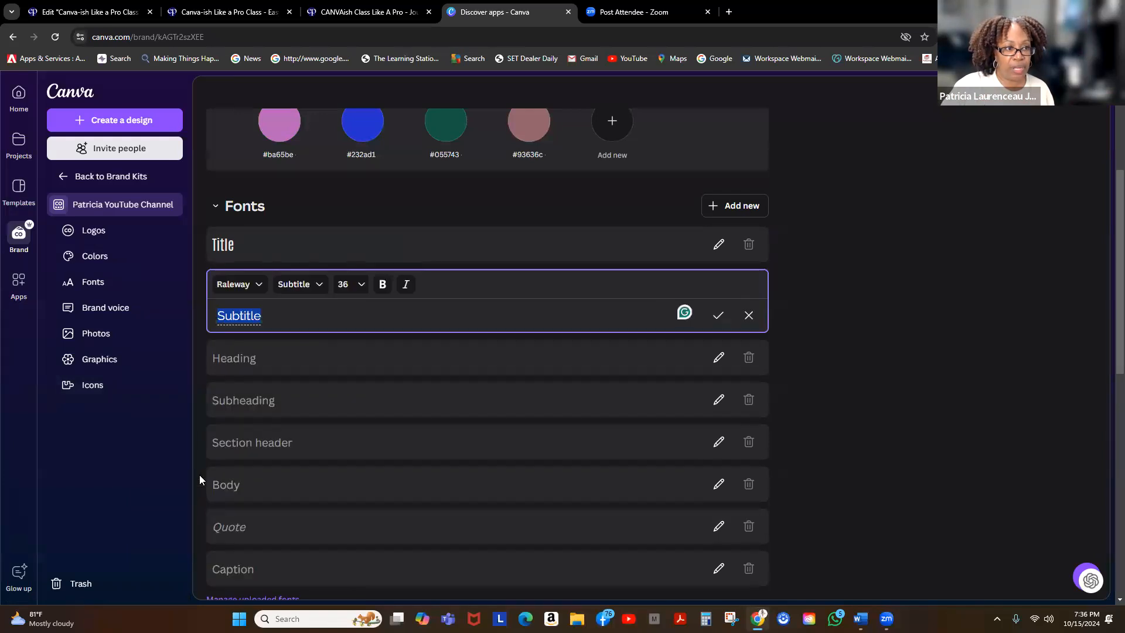
click(718, 316)
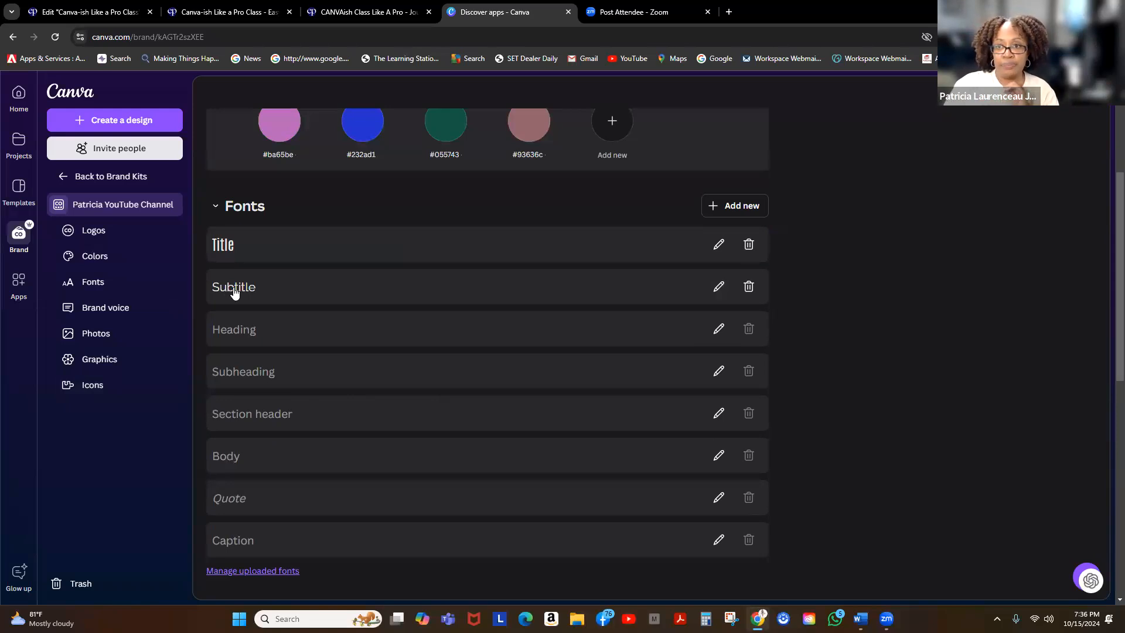
scroll(524, 328, down, 3)
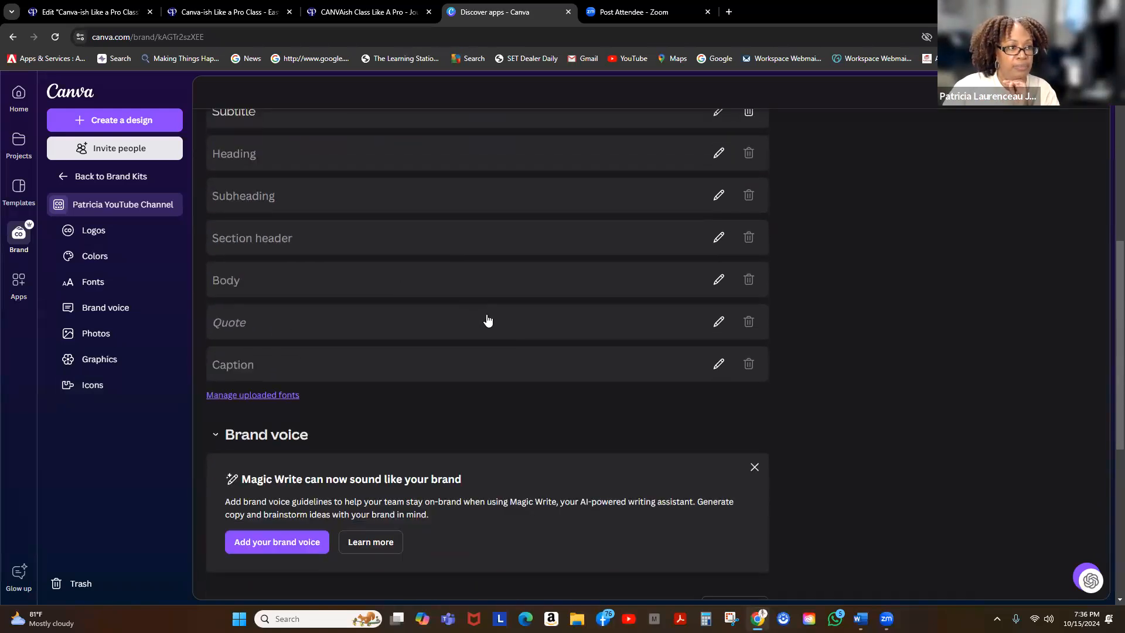
scroll(418, 284, up, 2)
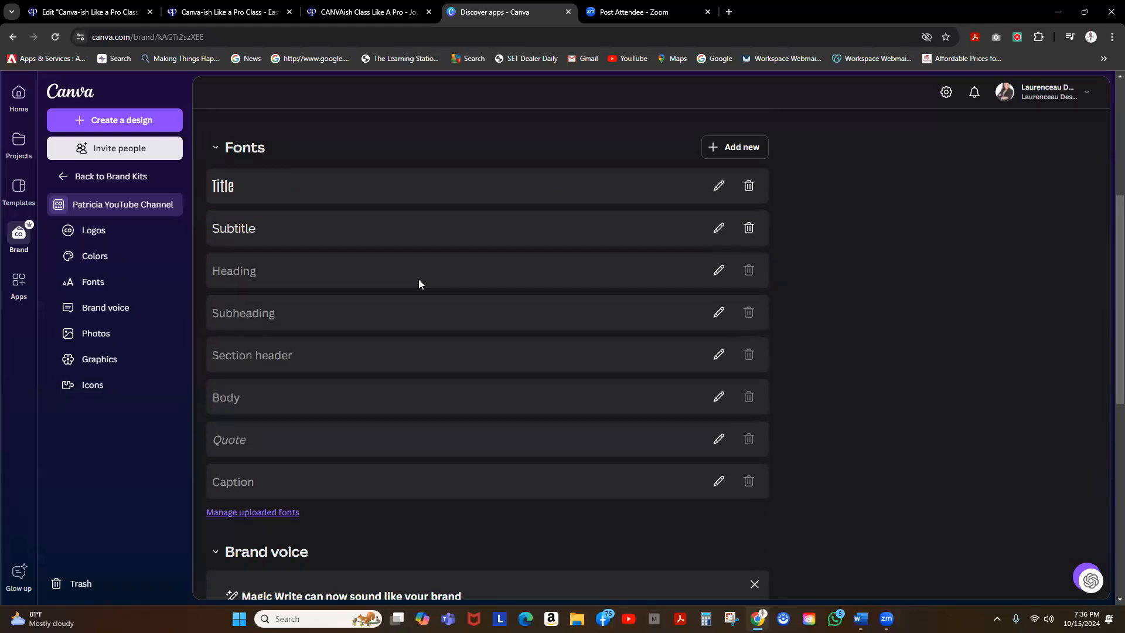
Upload RockVision Logo.png from the Downloads folder as the brand kit's logo
scroll(664, 305, up, 4)
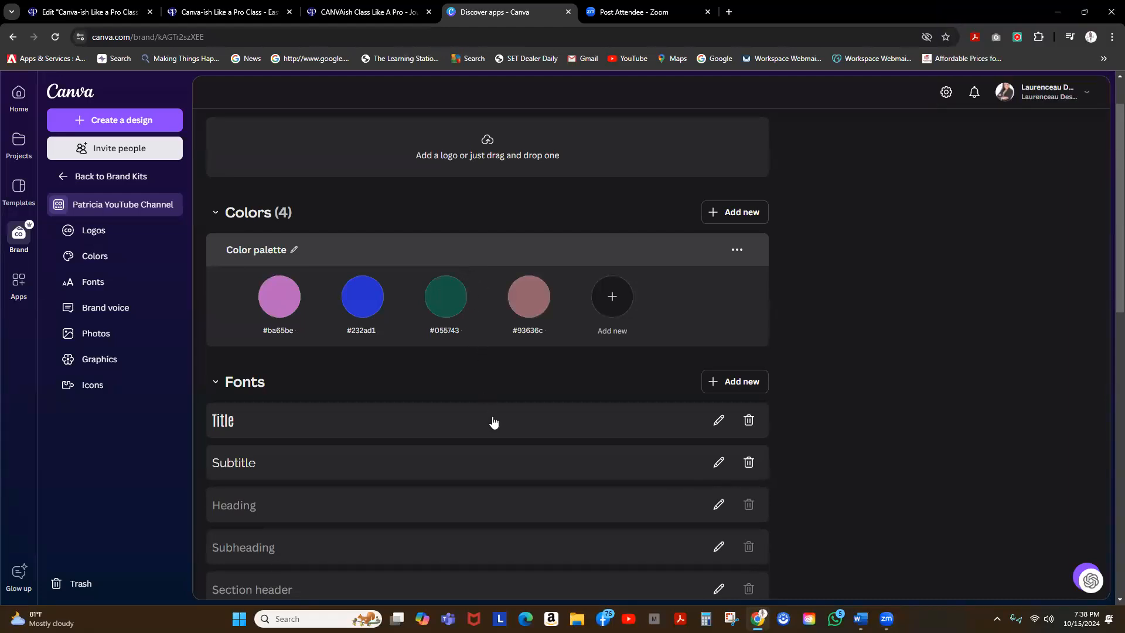
scroll(494, 422, up, 1)
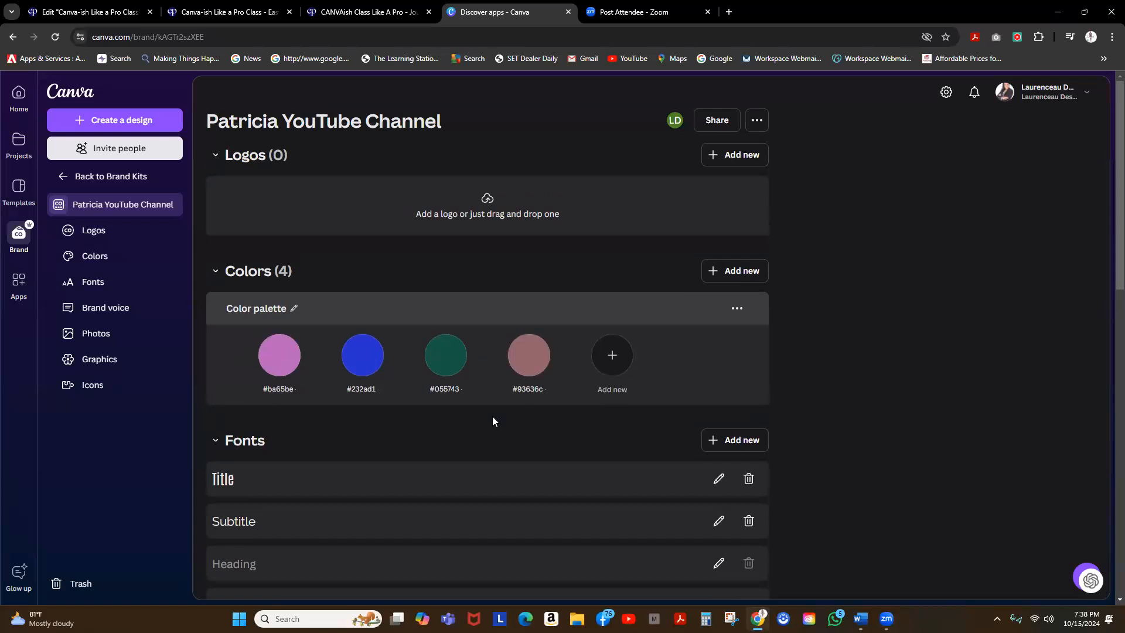
click(485, 212)
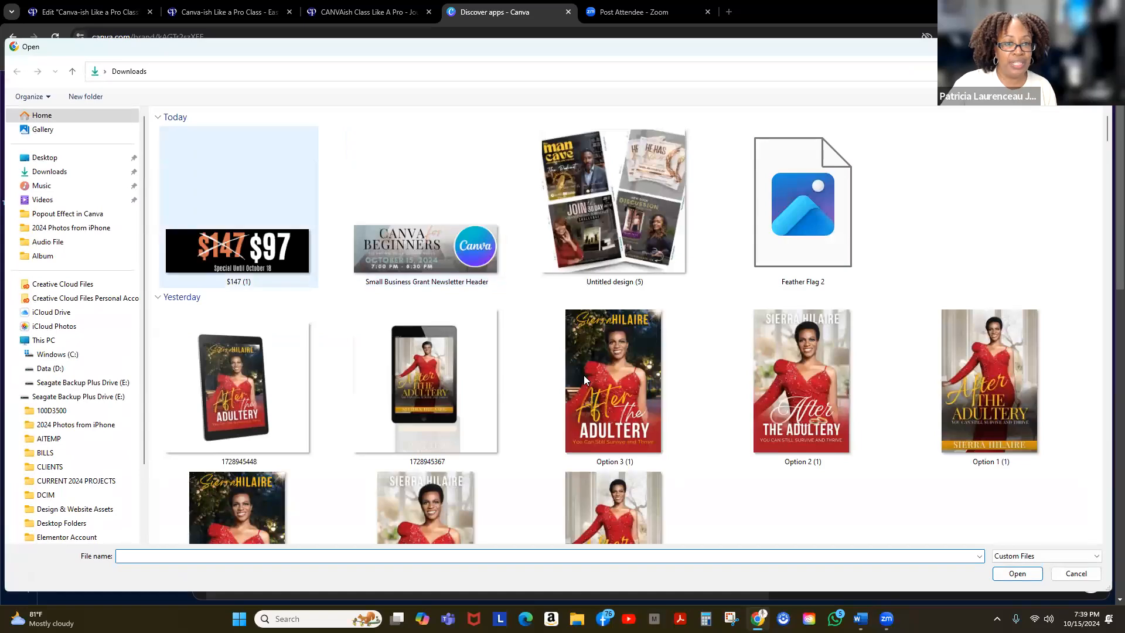
scroll(584, 375, down, 10)
click(223, 305)
click(1022, 576)
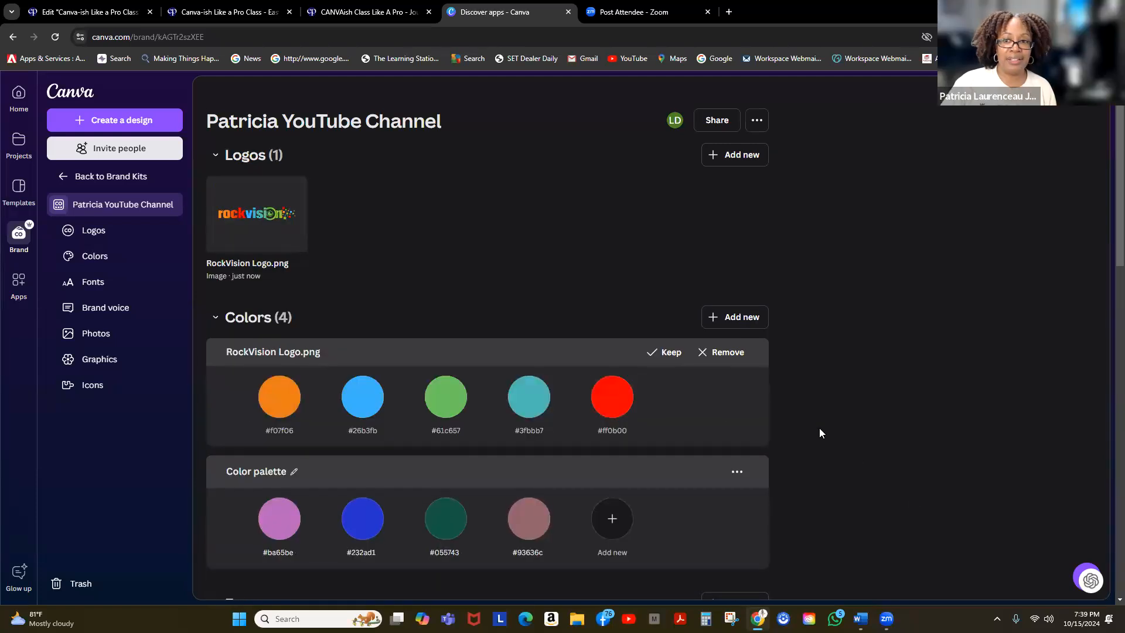
Keep the color palette extracted from RockVision Logo.png and delete the brand kit's original color palette
mouse_move(272, 231)
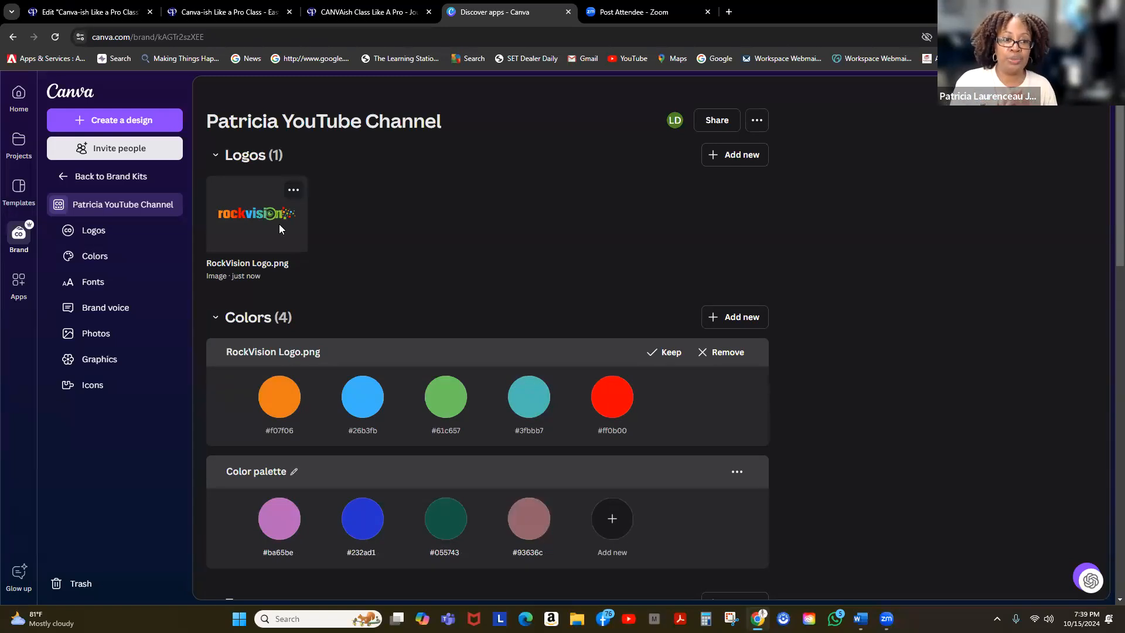
click(664, 354)
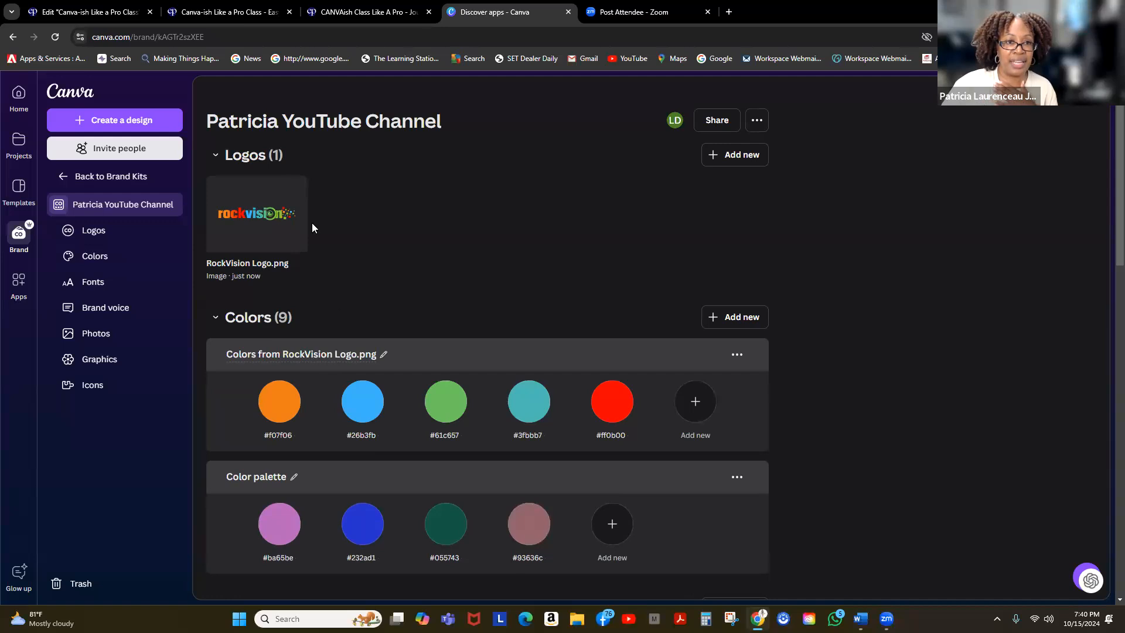
click(736, 478)
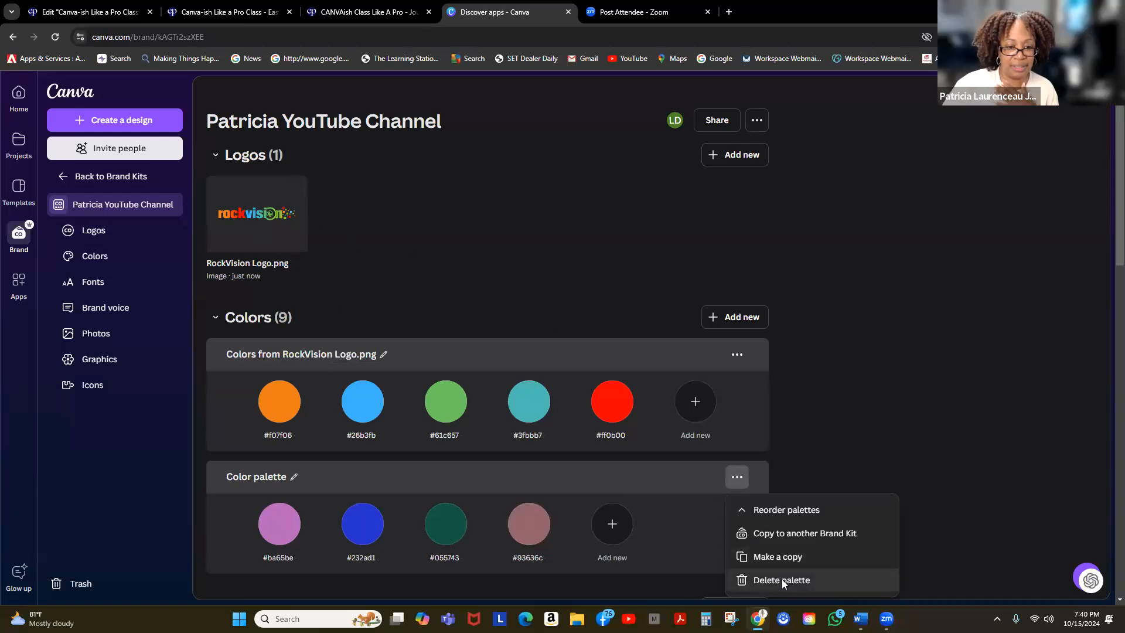
click(781, 579)
click(684, 386)
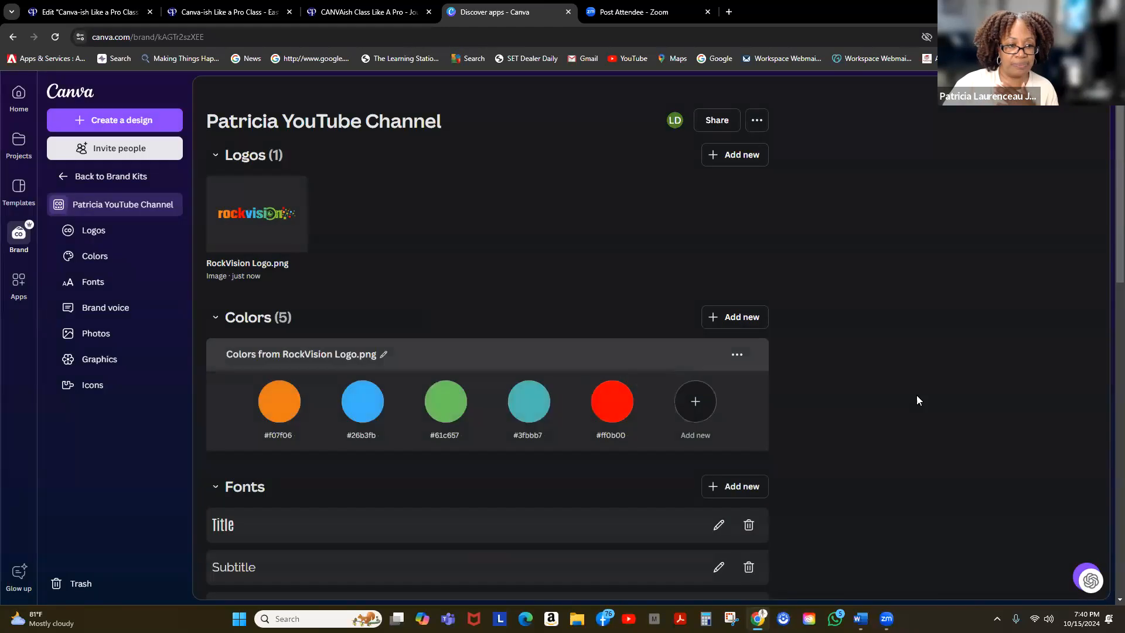
Review the brand kit's logo, colors, fonts, brand voice, photos, graphics and icons sections
scroll(923, 393, down, 1)
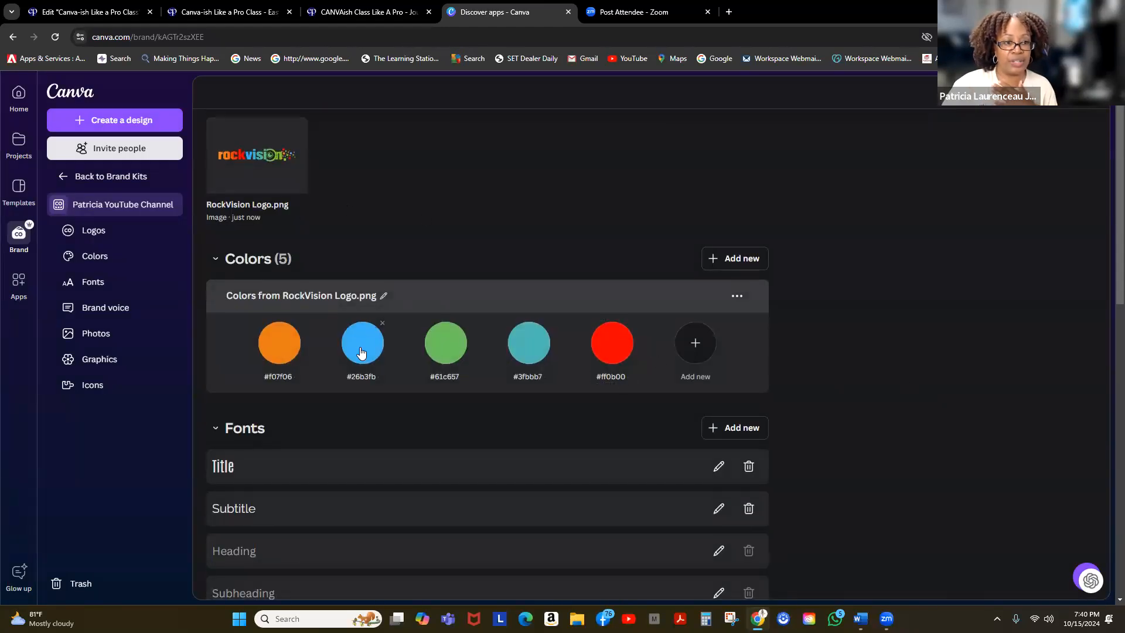
scroll(361, 351, down, 4)
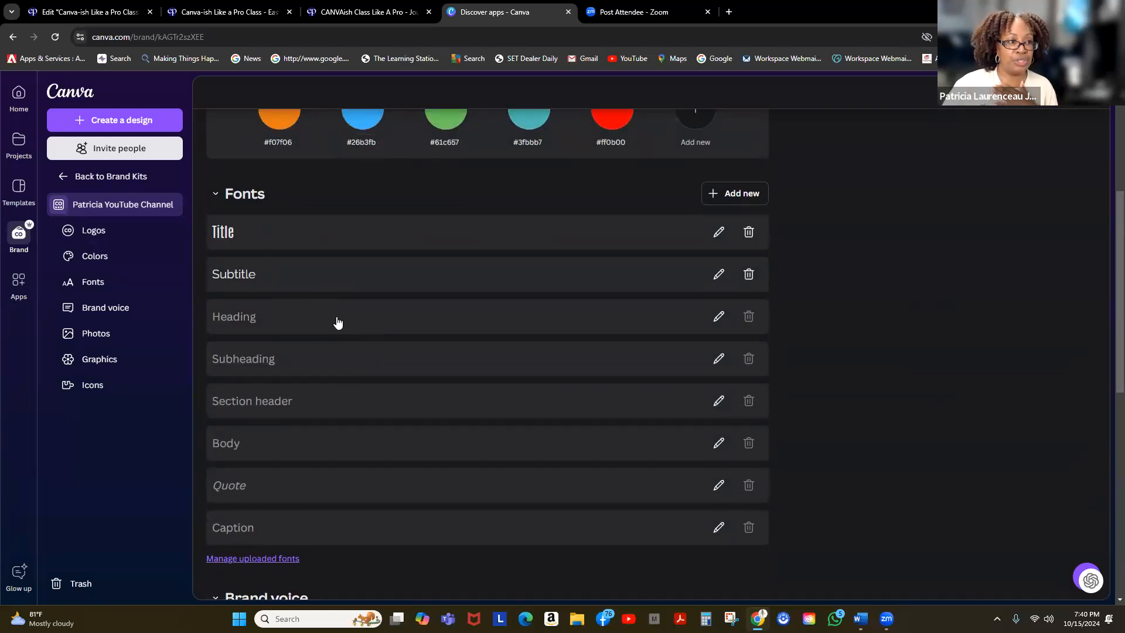
scroll(338, 321, down, 7)
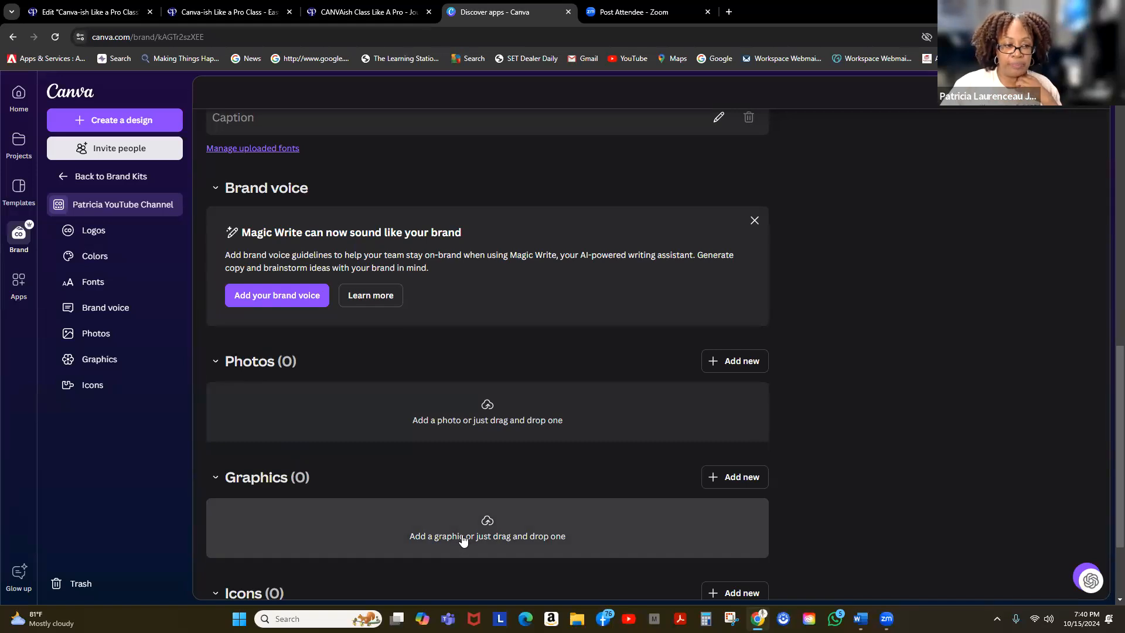
scroll(462, 536, down, 3)
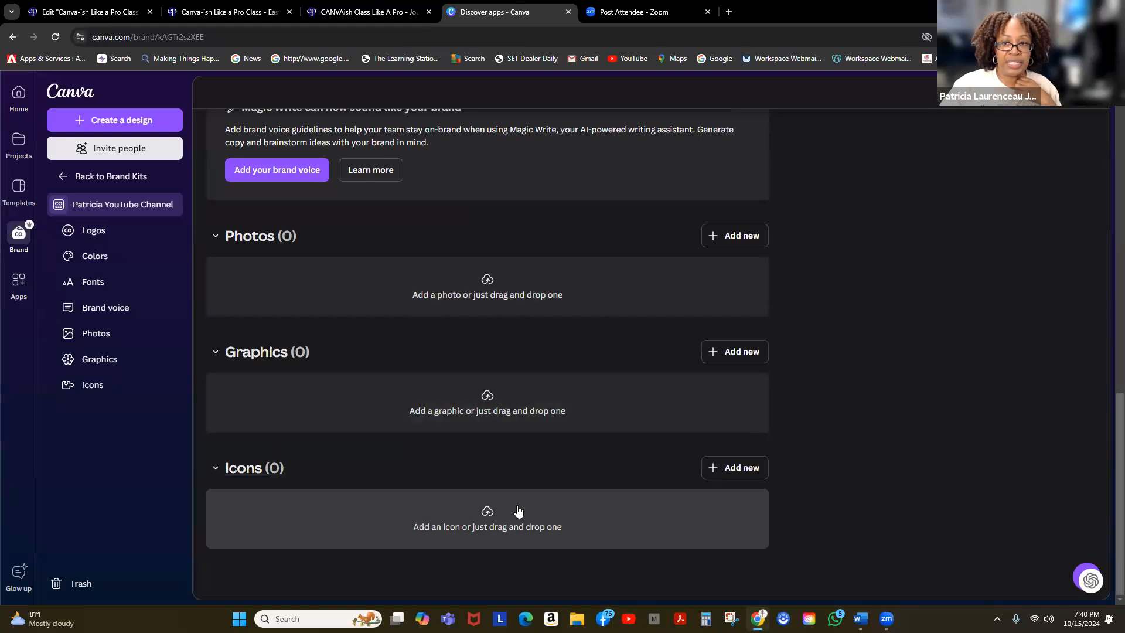
scroll(510, 521, up, 7)
scroll(518, 511, up, 6)
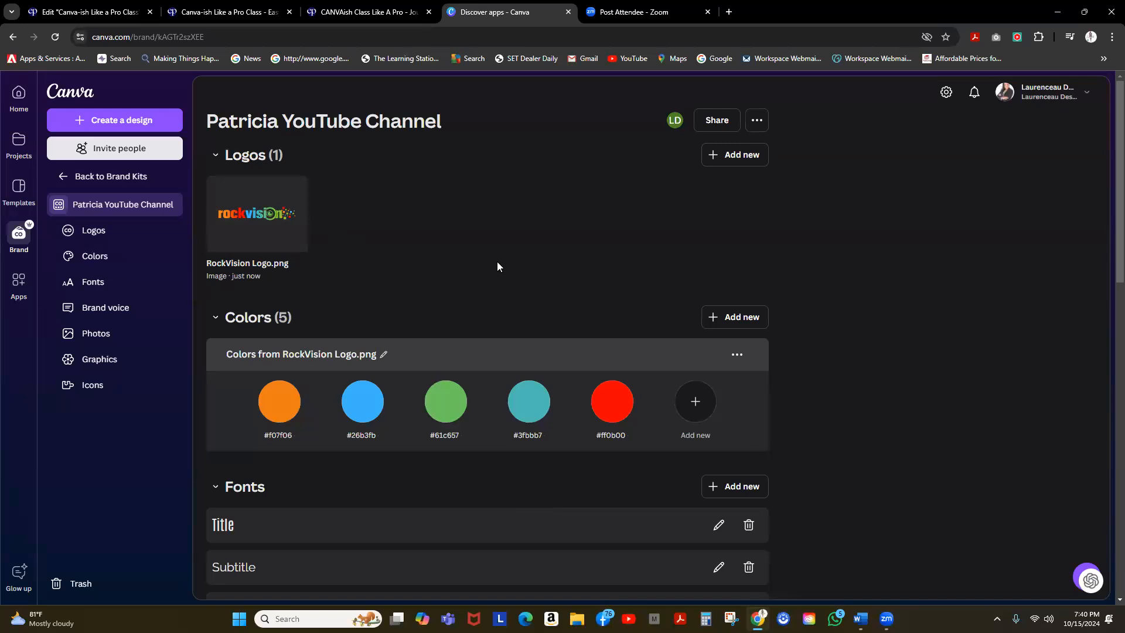
scroll(435, 289, down, 5)
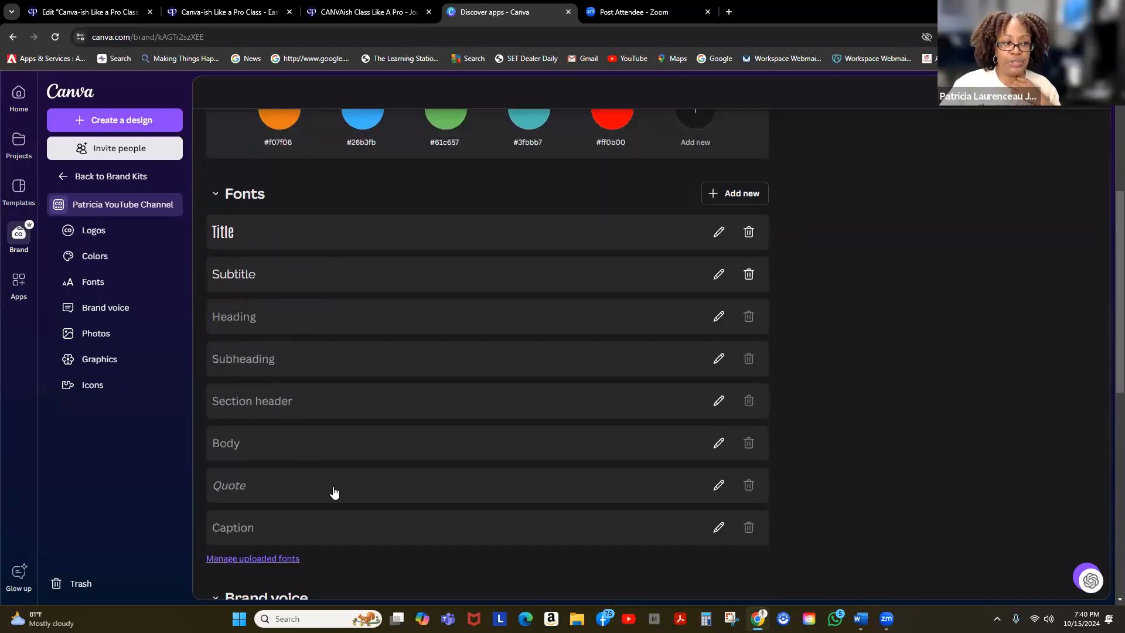
scroll(334, 477, down, 3)
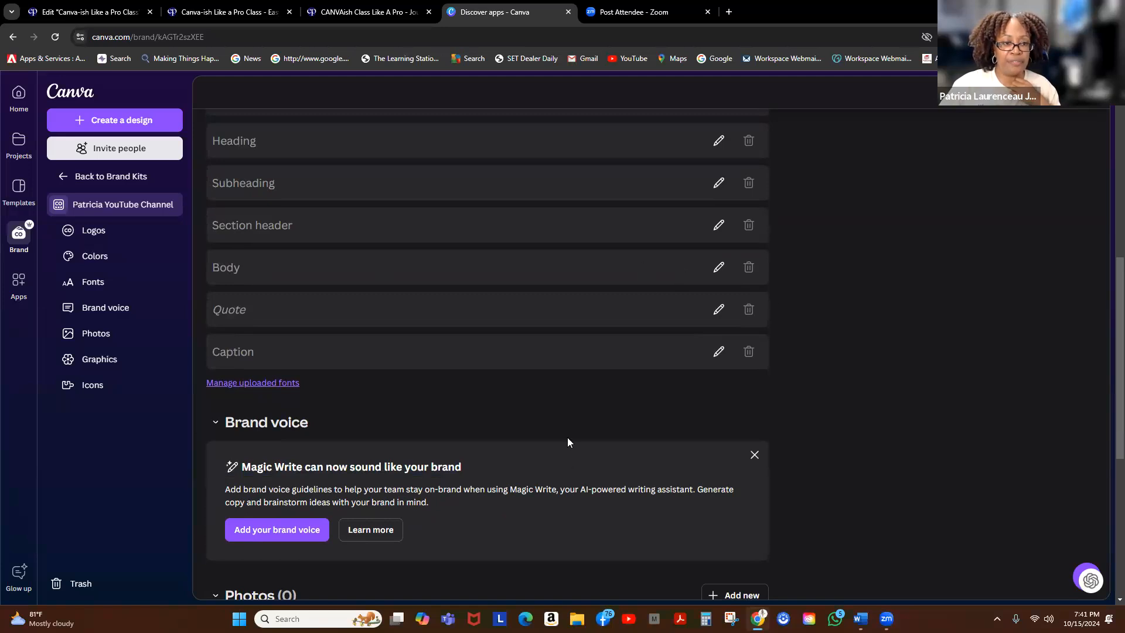
scroll(503, 352, down, 2)
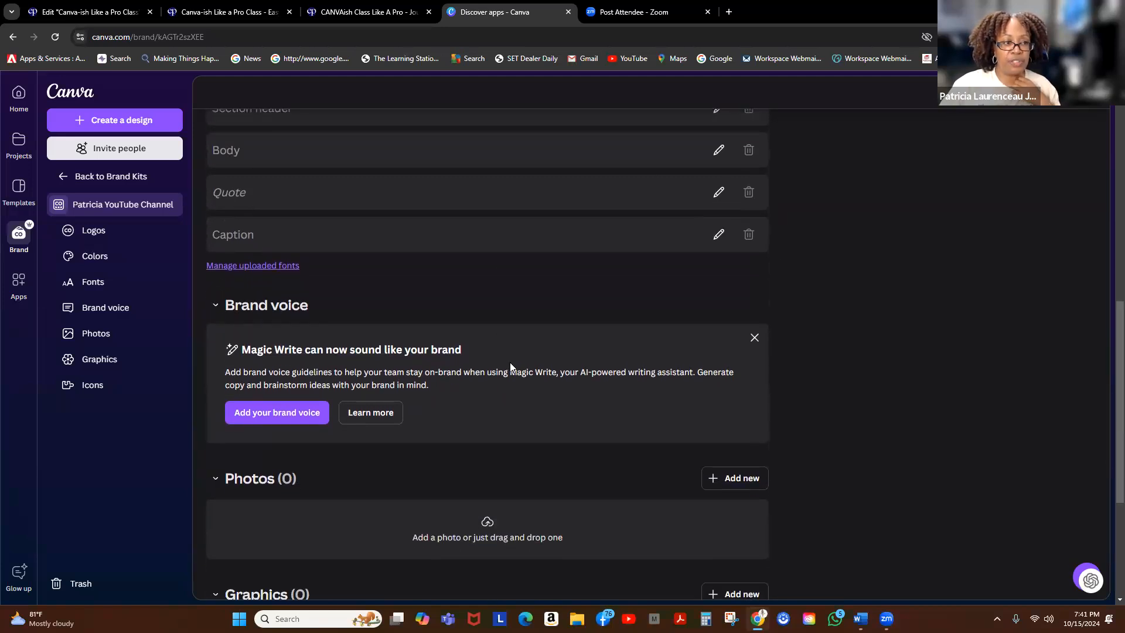
scroll(501, 351, down, 3)
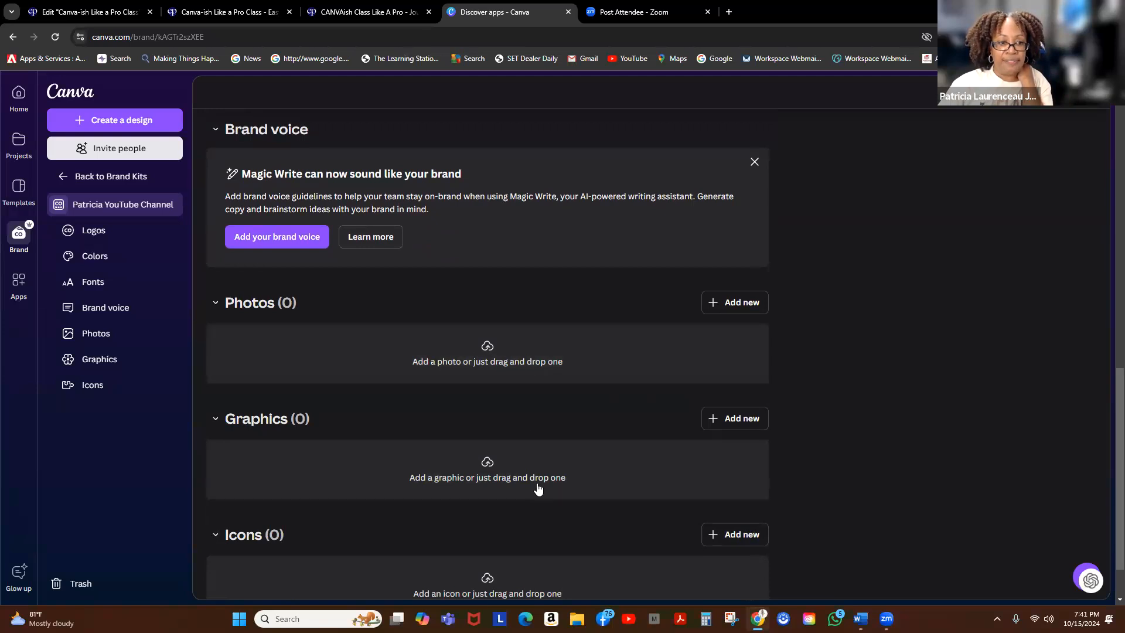
scroll(530, 481, down, 1)
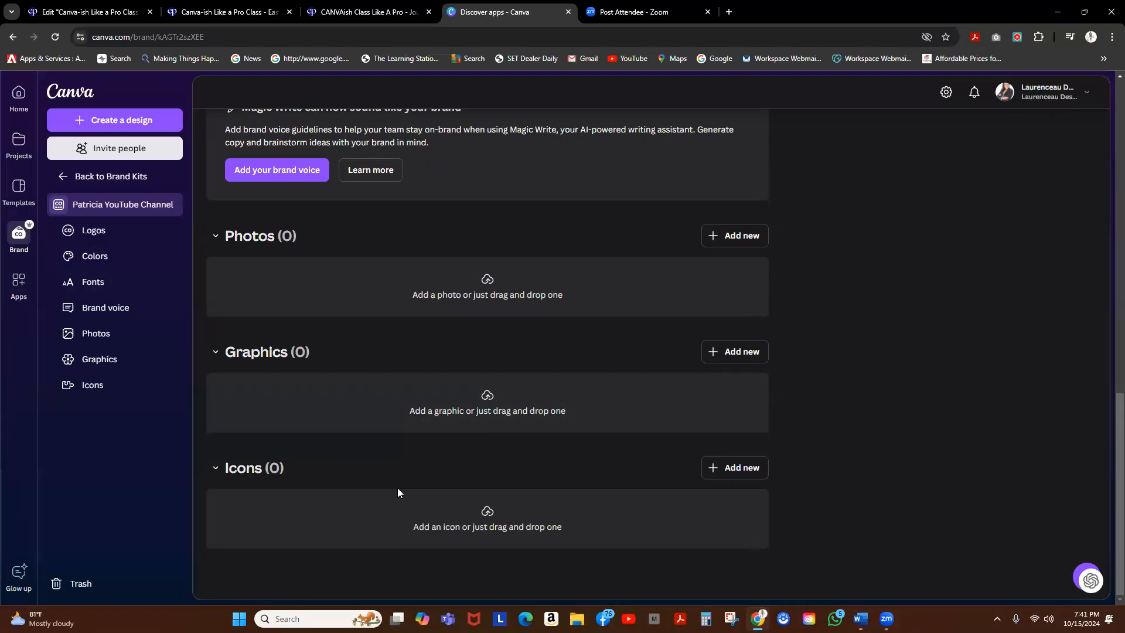
Examine the logos, color palette, fonts and brand voice of the Laurenceau Design Studio brand kit, and return to the Brand Kits overview
click(19, 235)
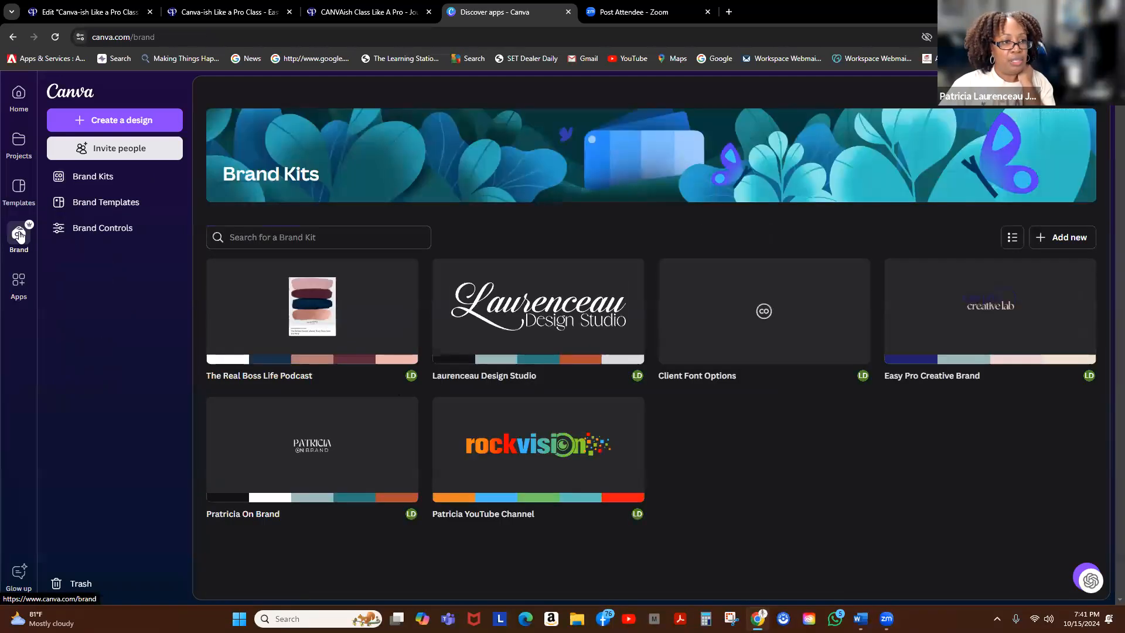
click(514, 331)
scroll(558, 331, down, 4)
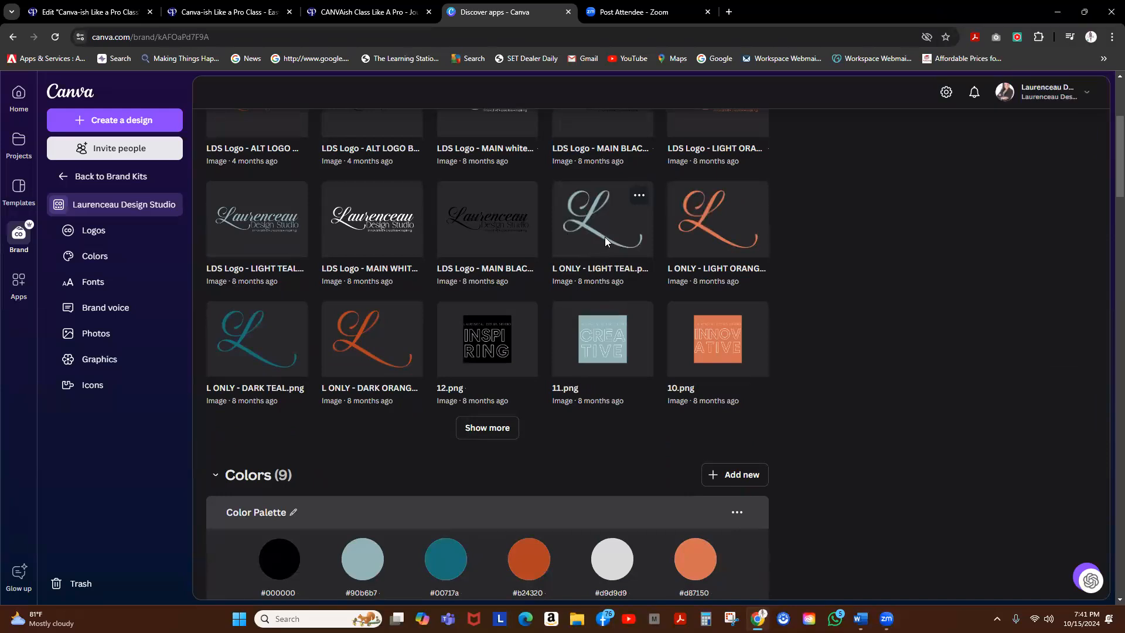
scroll(605, 237, down, 4)
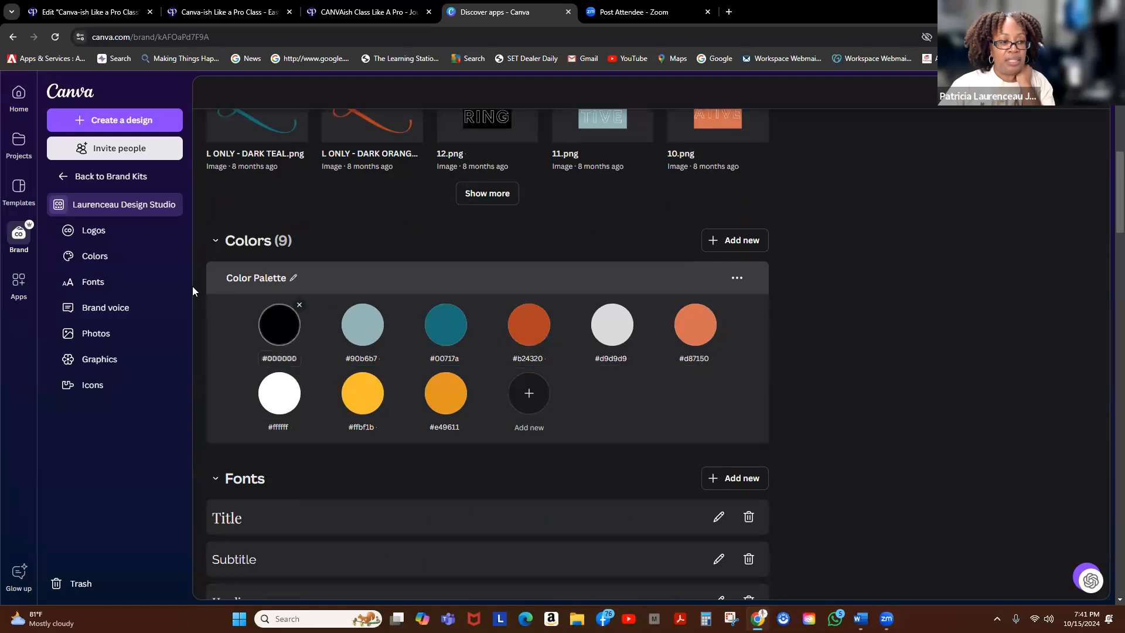
scroll(638, 187, up, 2)
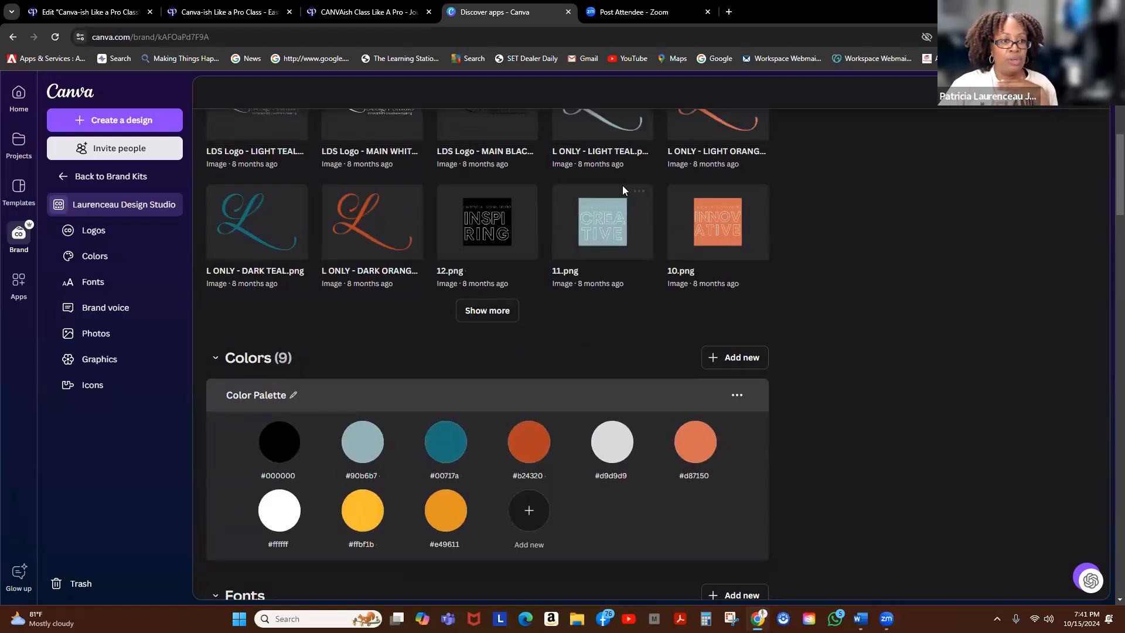
scroll(623, 186, down, 11)
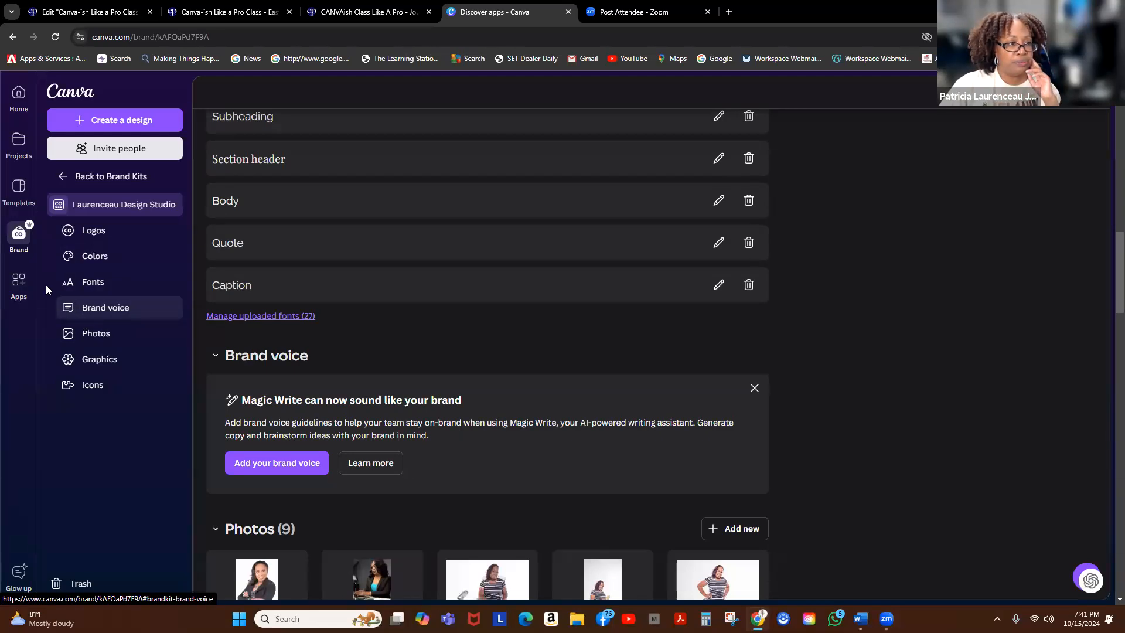
click(19, 237)
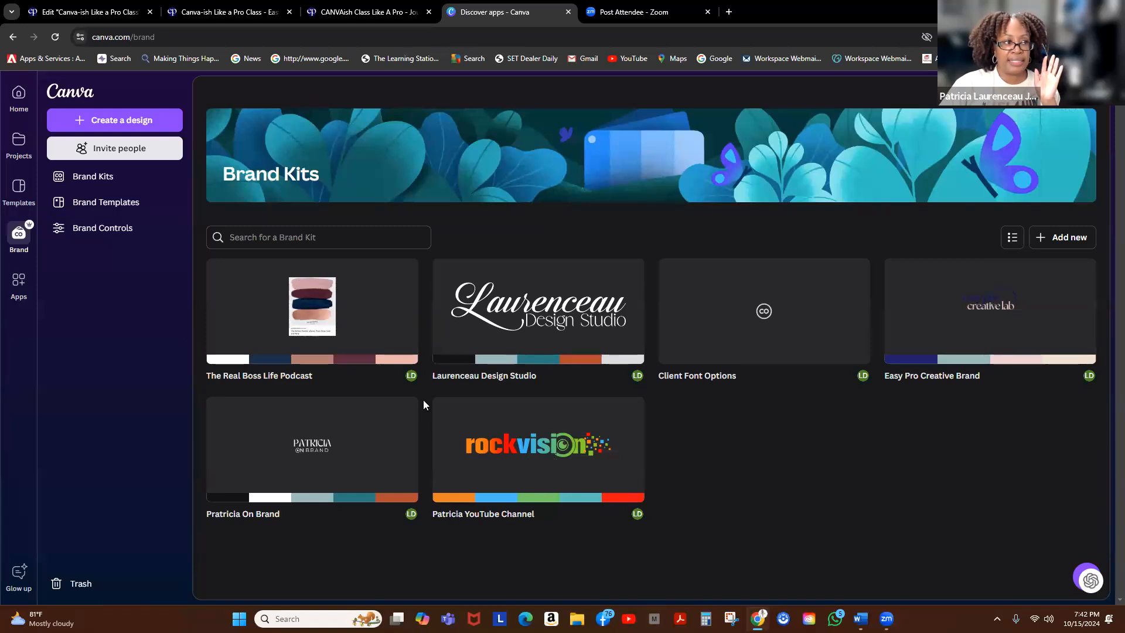
Browse the Canva apps directory, including the new and noteworthy apps and the top apps for teams
click(18, 291)
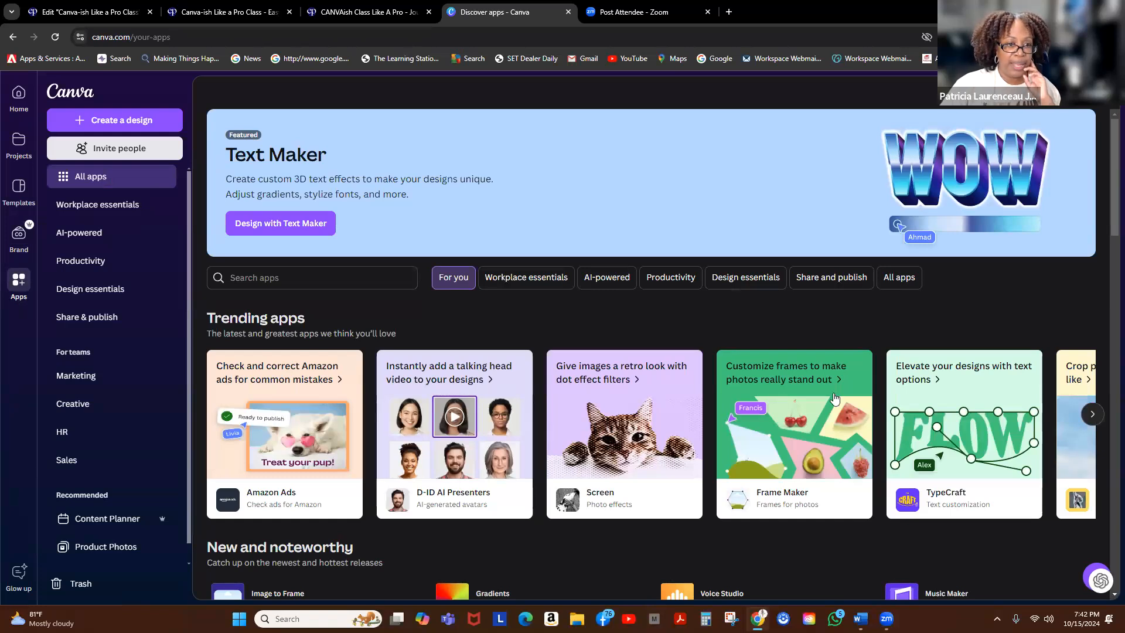
scroll(832, 399, down, 5)
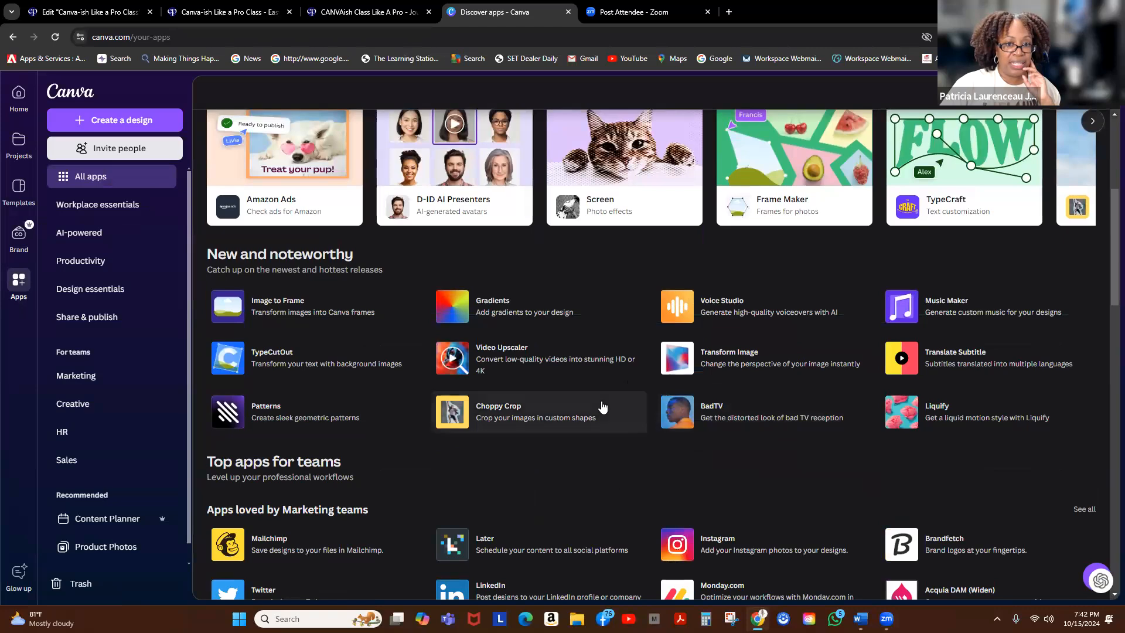
scroll(602, 406, down, 5)
scroll(606, 405, down, 5)
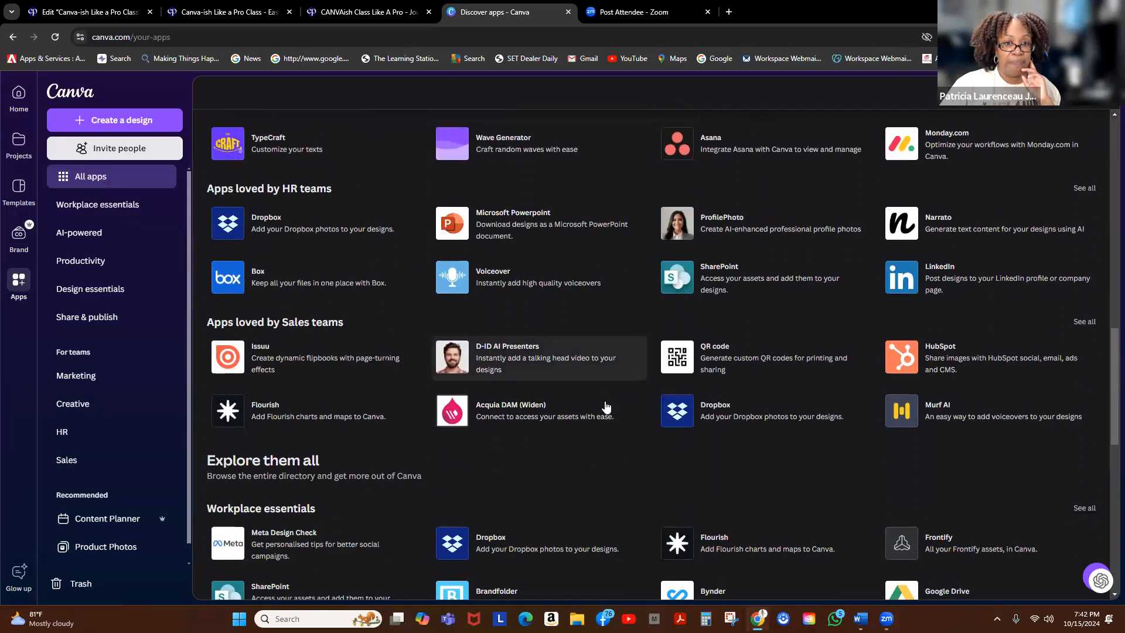
scroll(606, 406, up, 5)
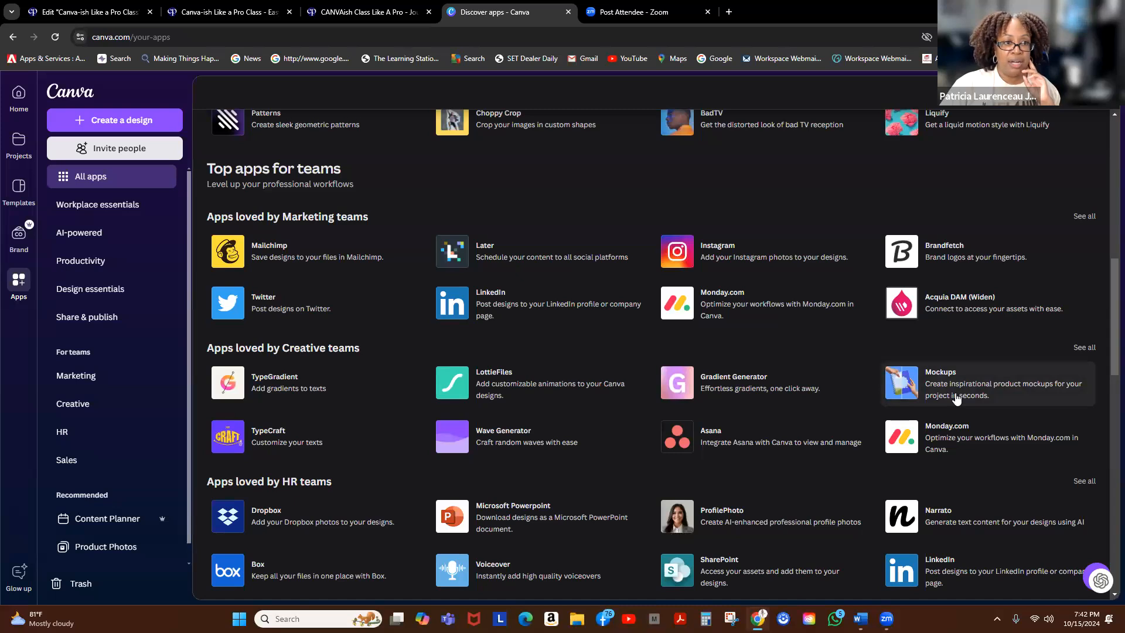
scroll(851, 399, up, 3)
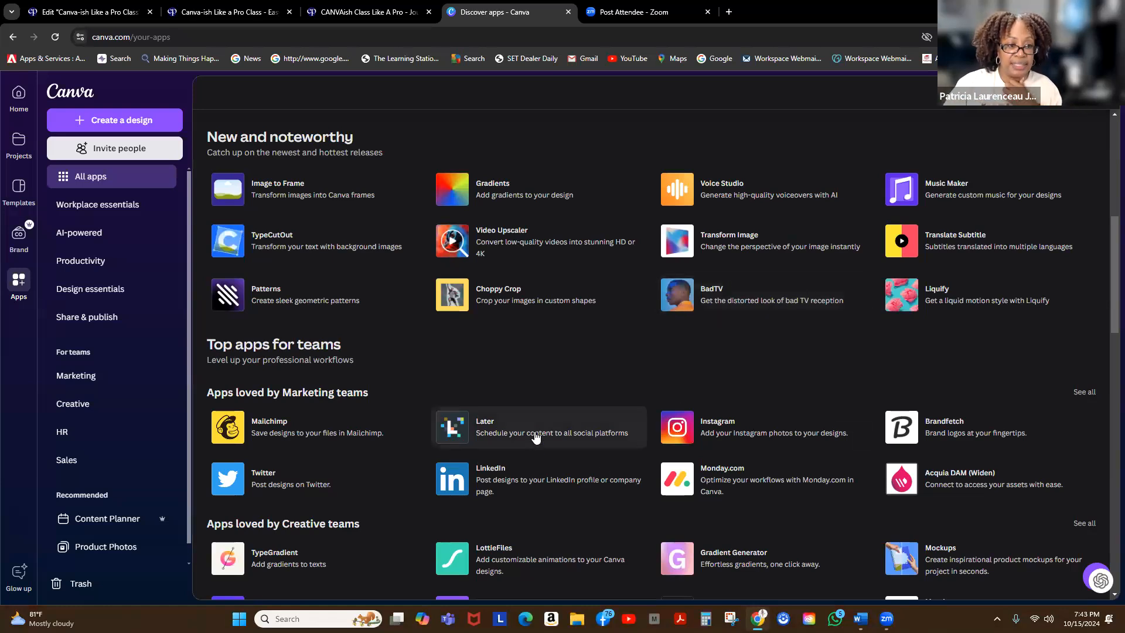
Look through the apps loved by Marketing, Creative, HR and Sales teams in the apps directory
scroll(534, 431, down, 1)
scroll(534, 431, down, 3)
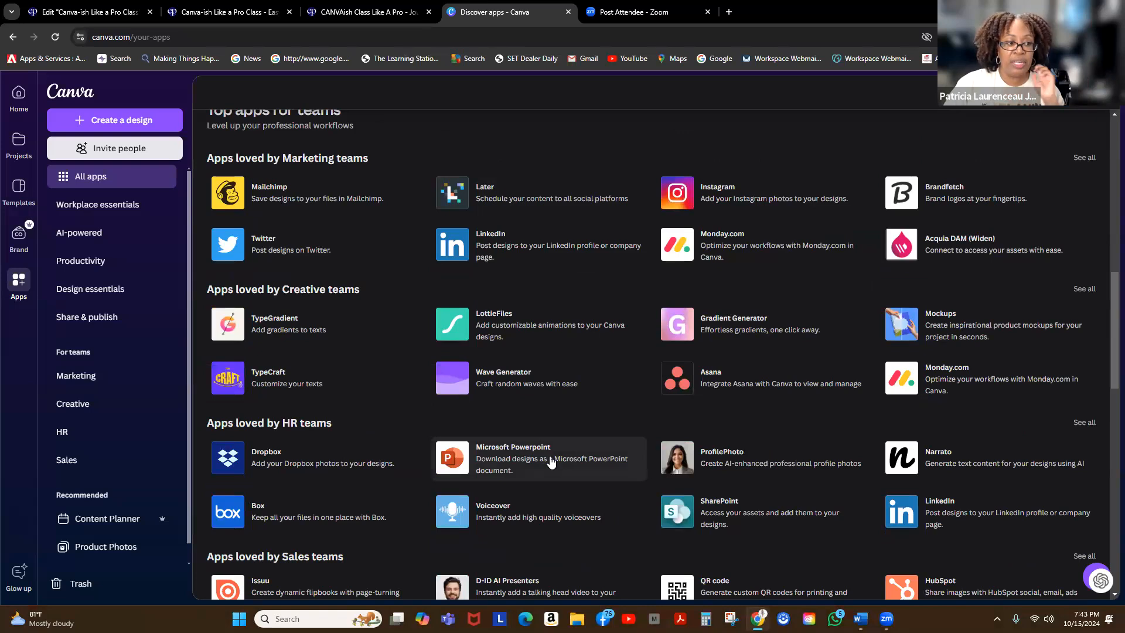
scroll(551, 454, down, 3)
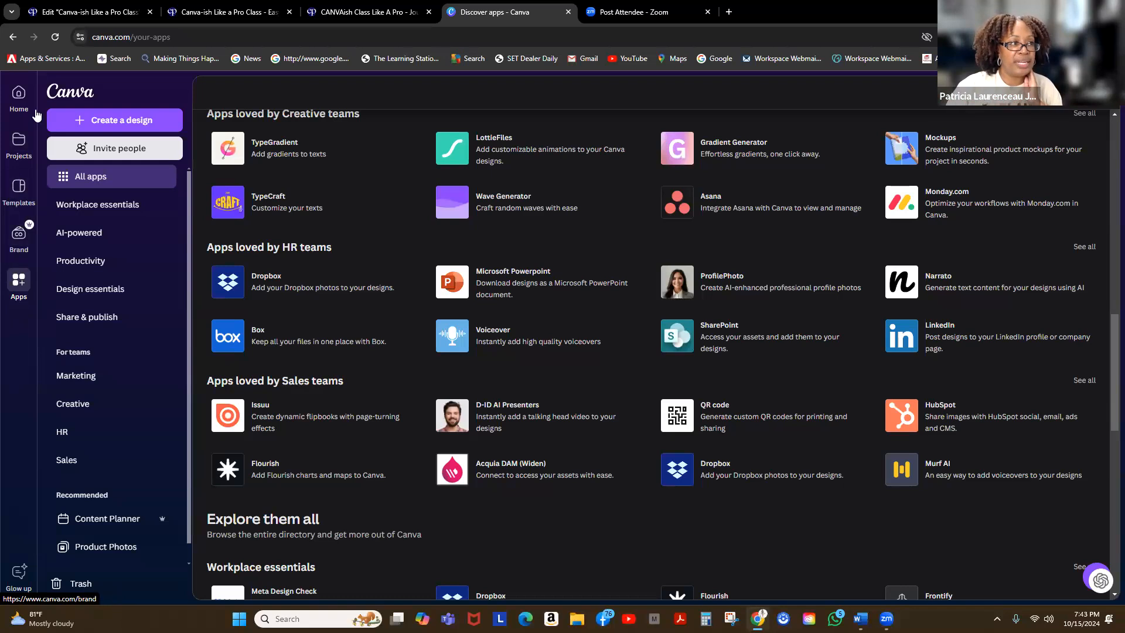
Return to the home page, view the most recent untitled 1080 x 1080 px design, and go back to the home page
click(20, 99)
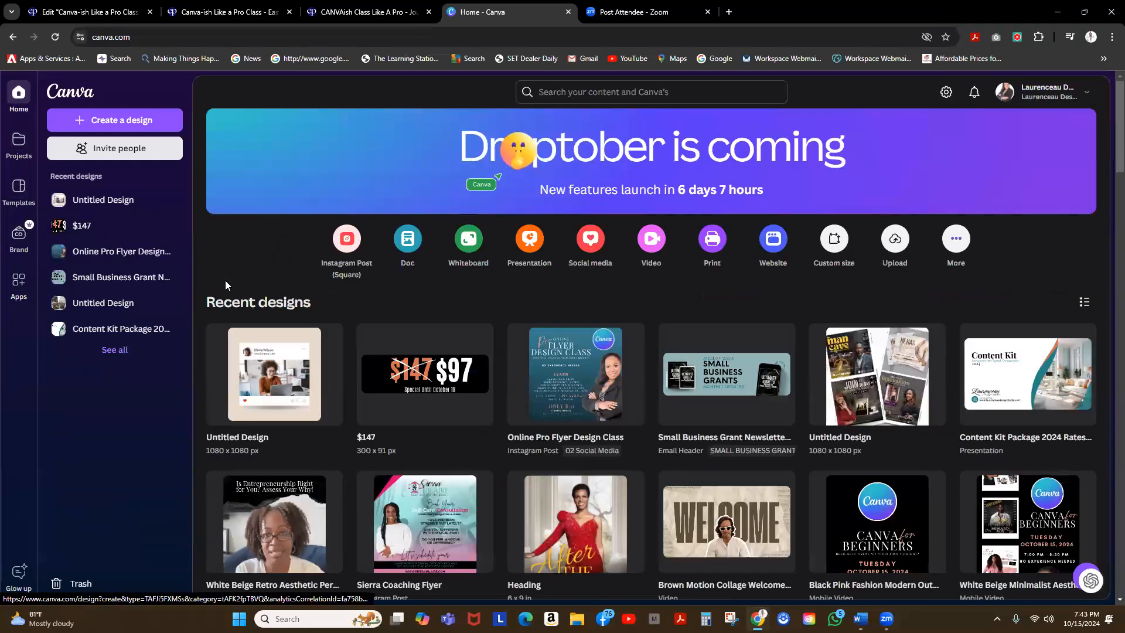
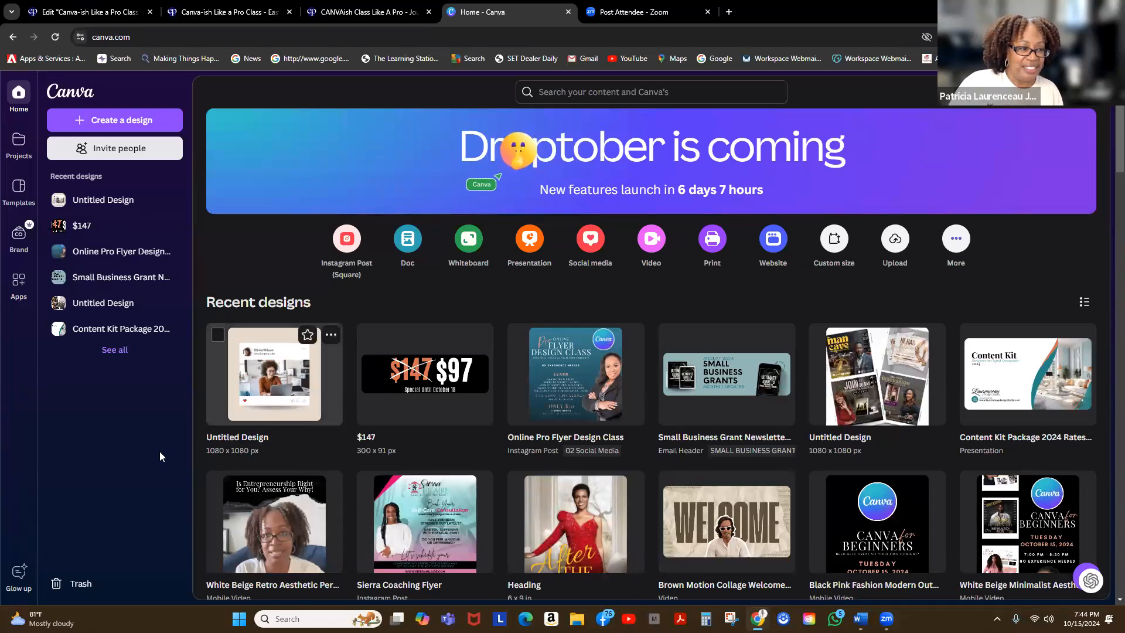
click(270, 386)
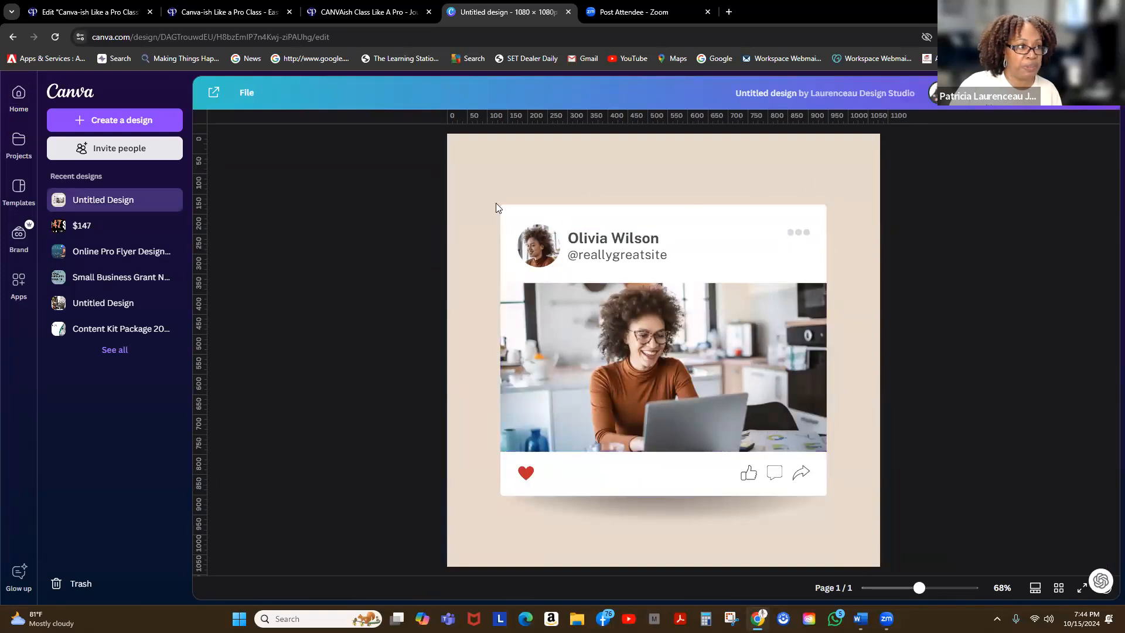
click(60, 96)
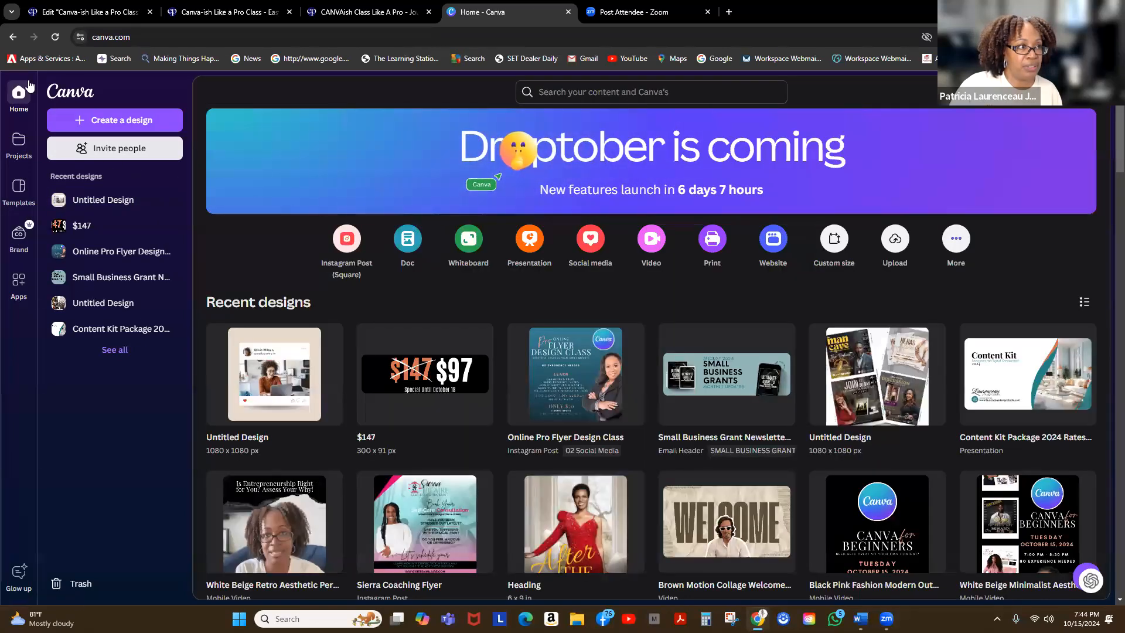
Create a blank design from the recent 1080 × 1080 px custom size, and leave it for the home page
click(96, 120)
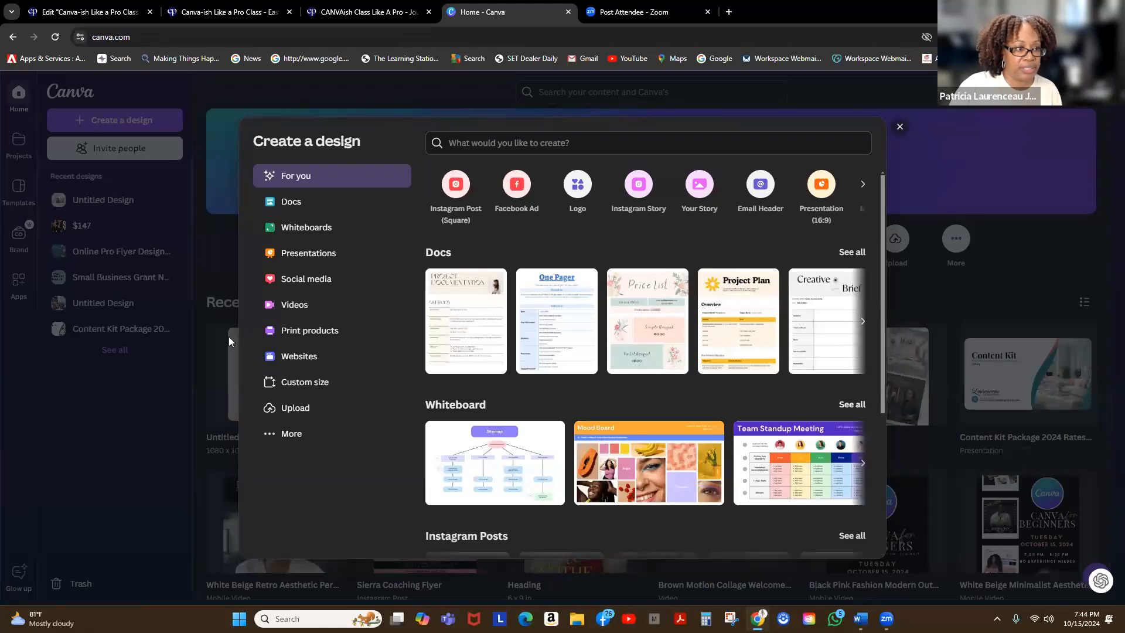
click(306, 386)
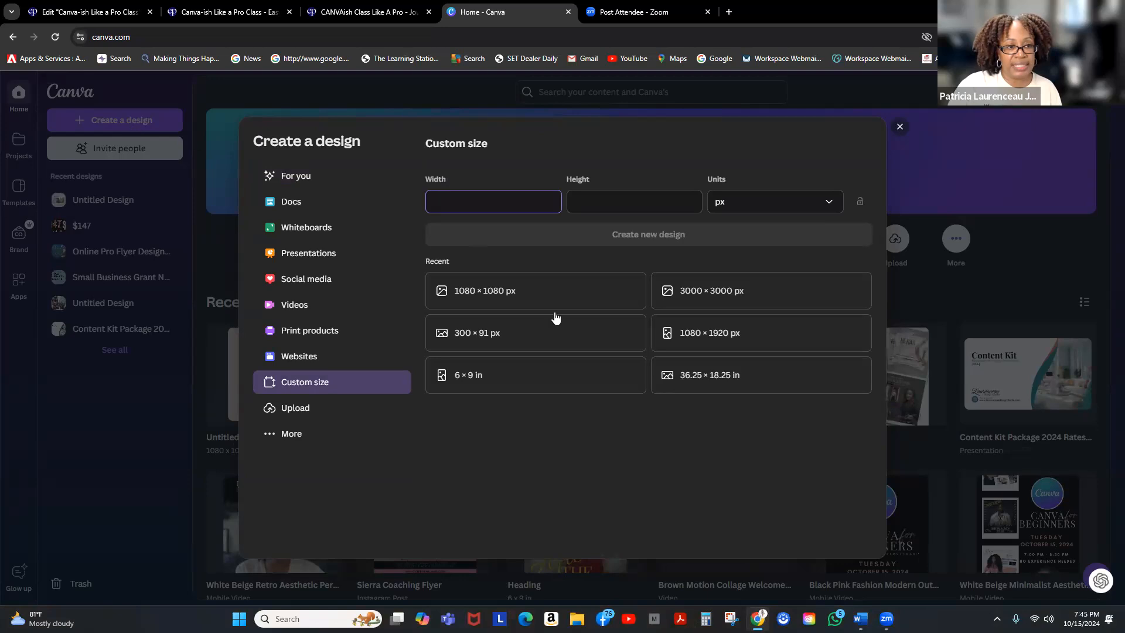
click(511, 293)
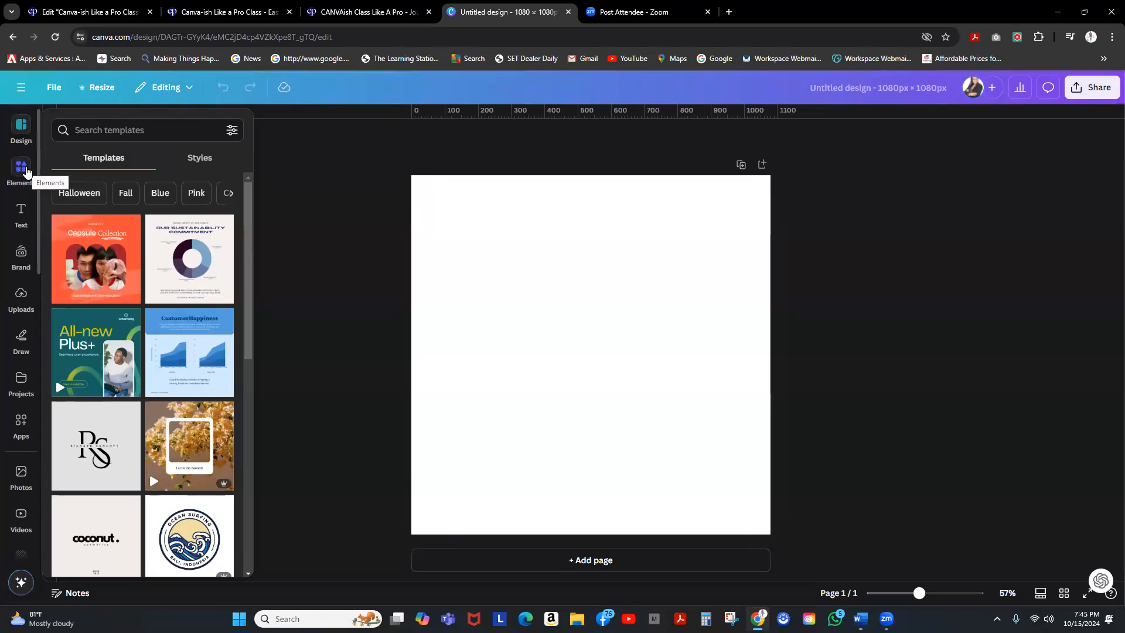
click(19, 87)
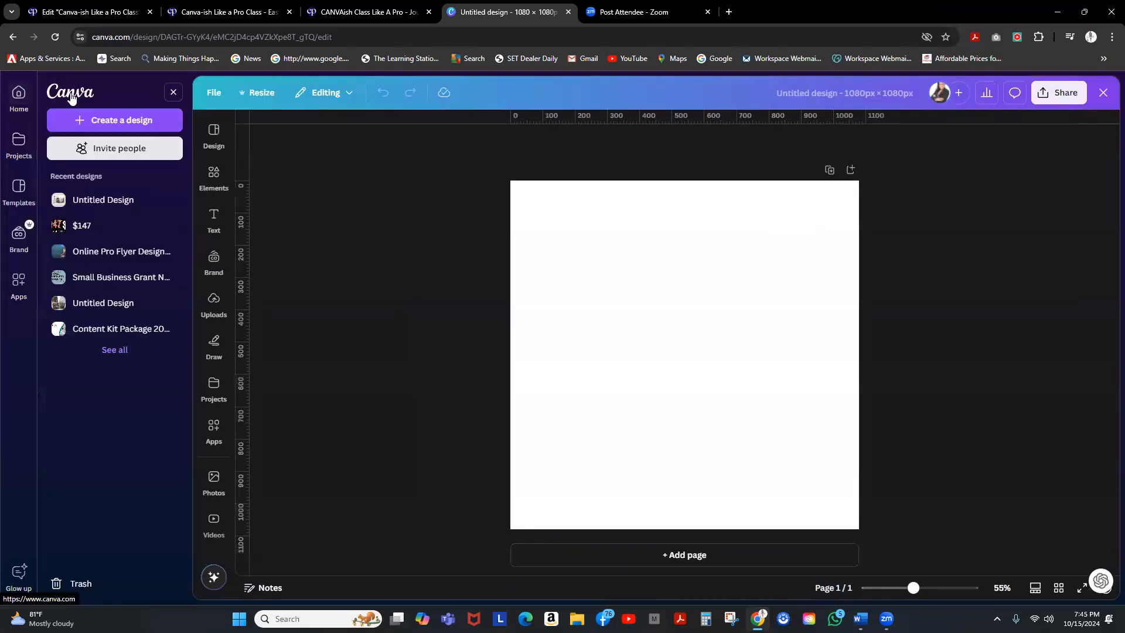
click(71, 93)
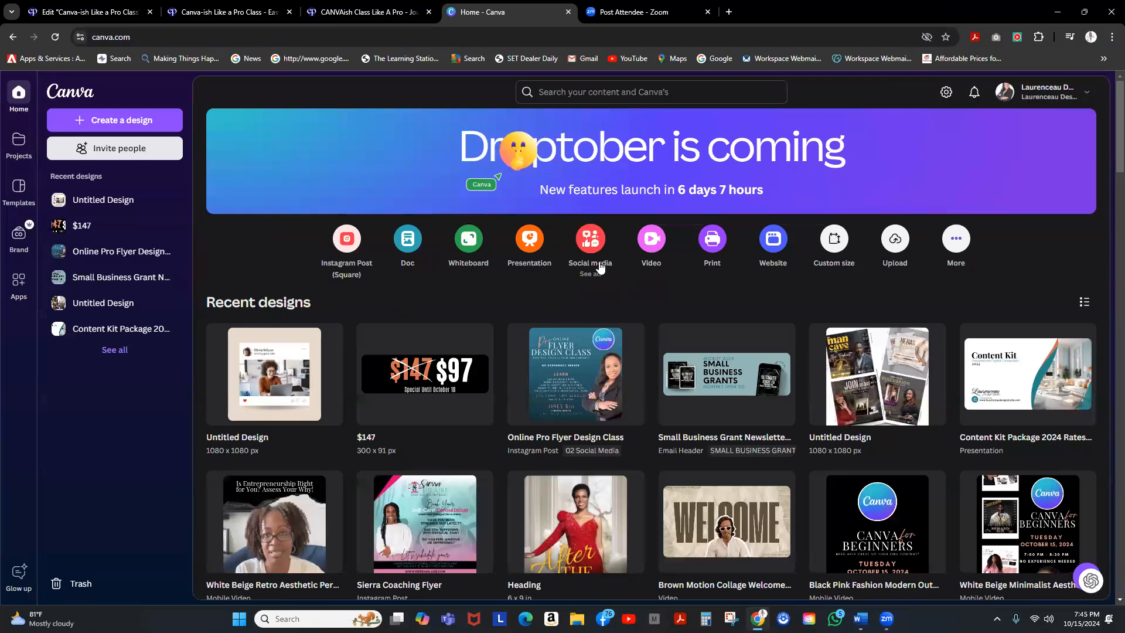
Create a social media Instagram Post (Square) design and apply the Grey Black Simple Fashion Instagram Post template
click(590, 246)
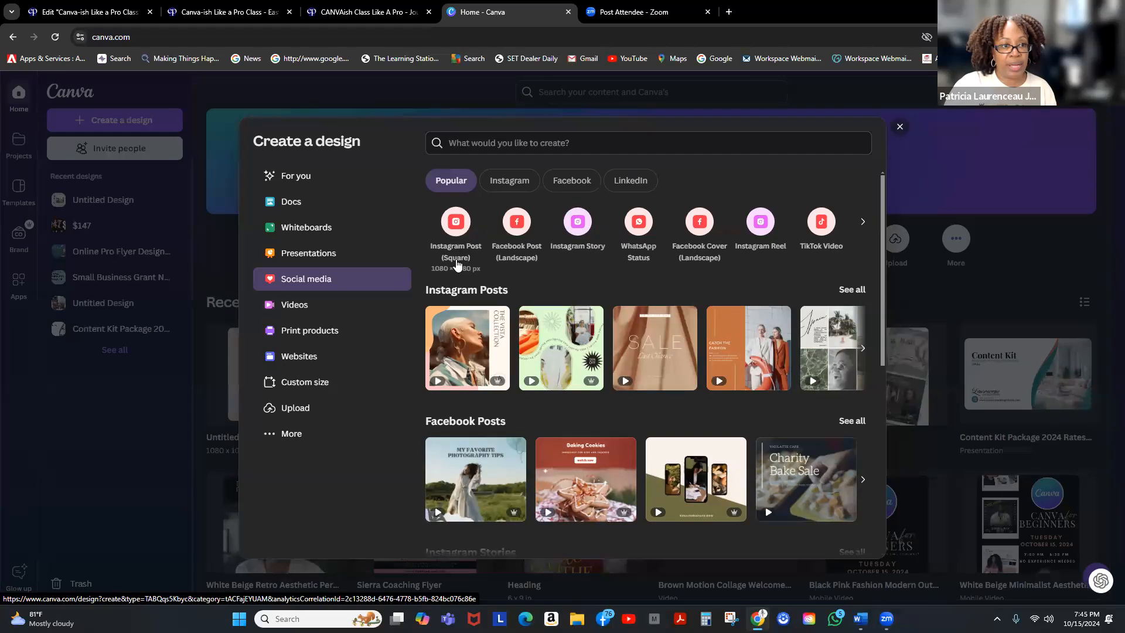
click(450, 225)
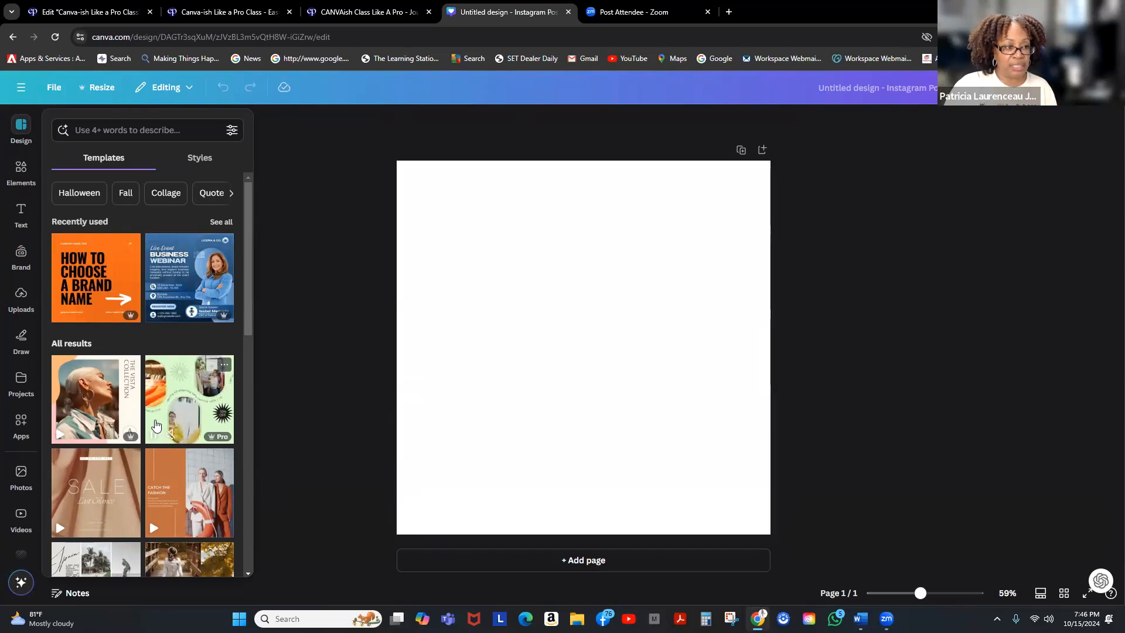
scroll(154, 426, down, 1)
scroll(154, 427, down, 2)
scroll(154, 427, down, 3)
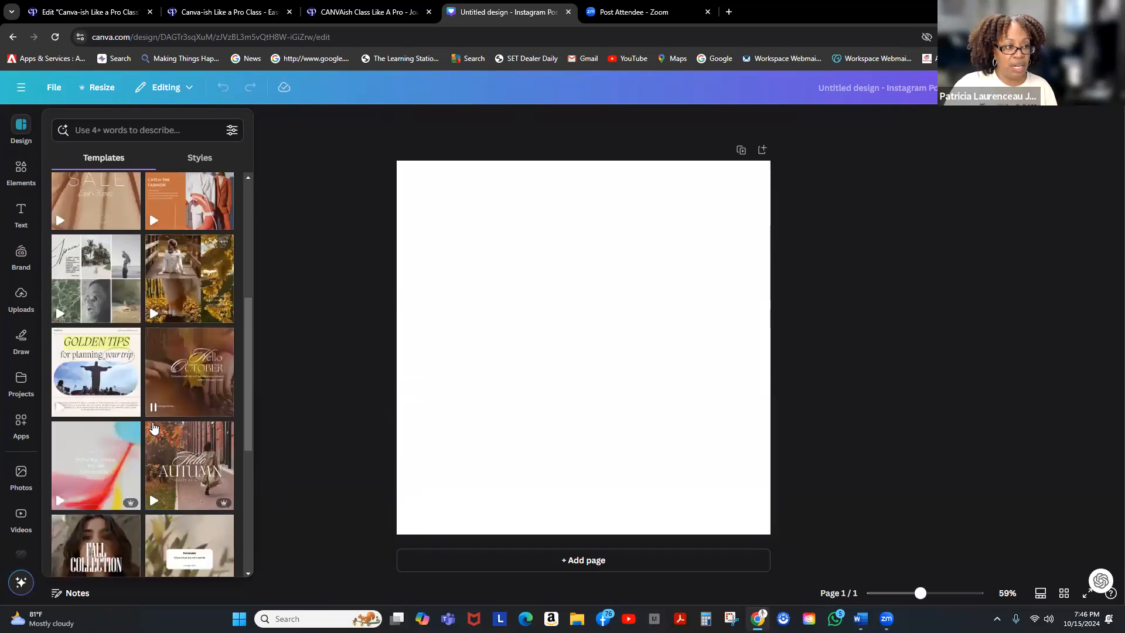
scroll(155, 428, down, 3)
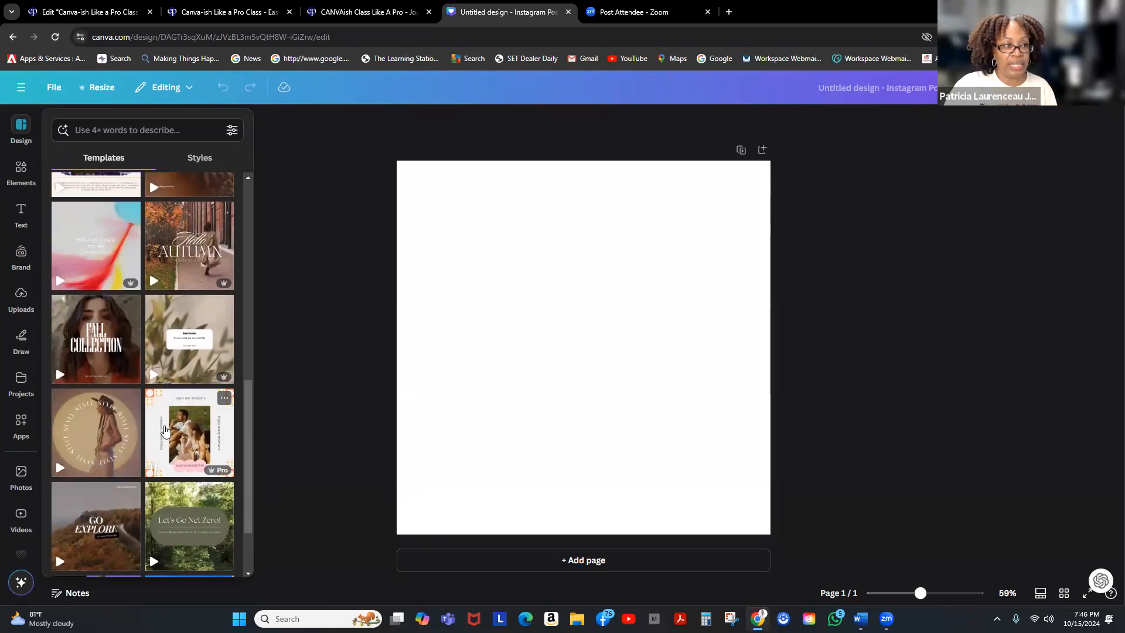
scroll(165, 431, down, 4)
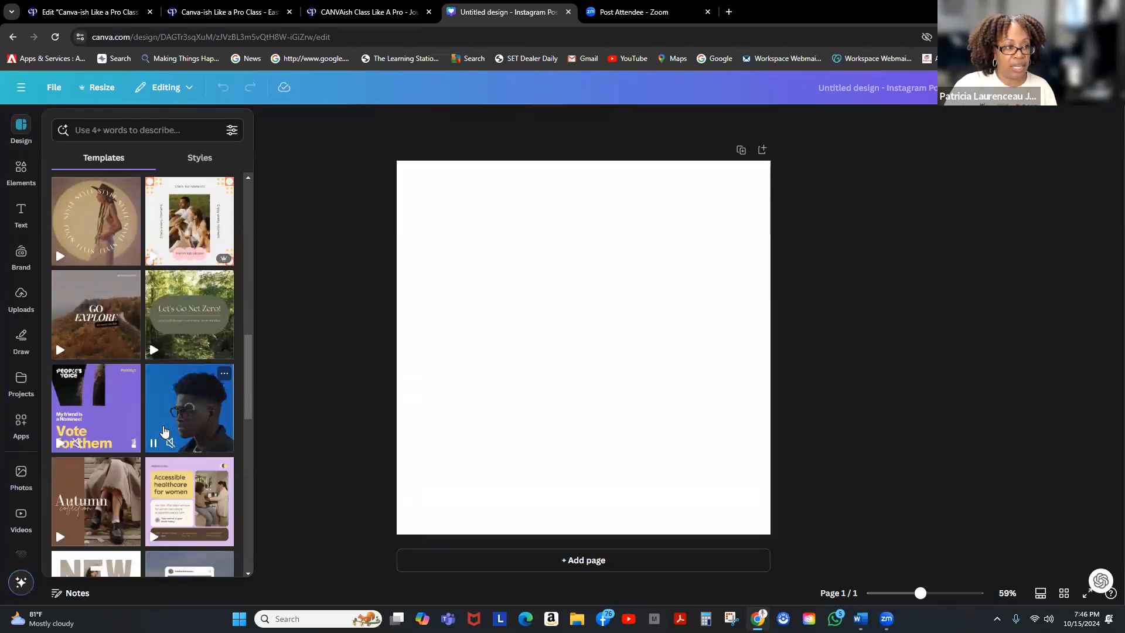
scroll(164, 434, down, 4)
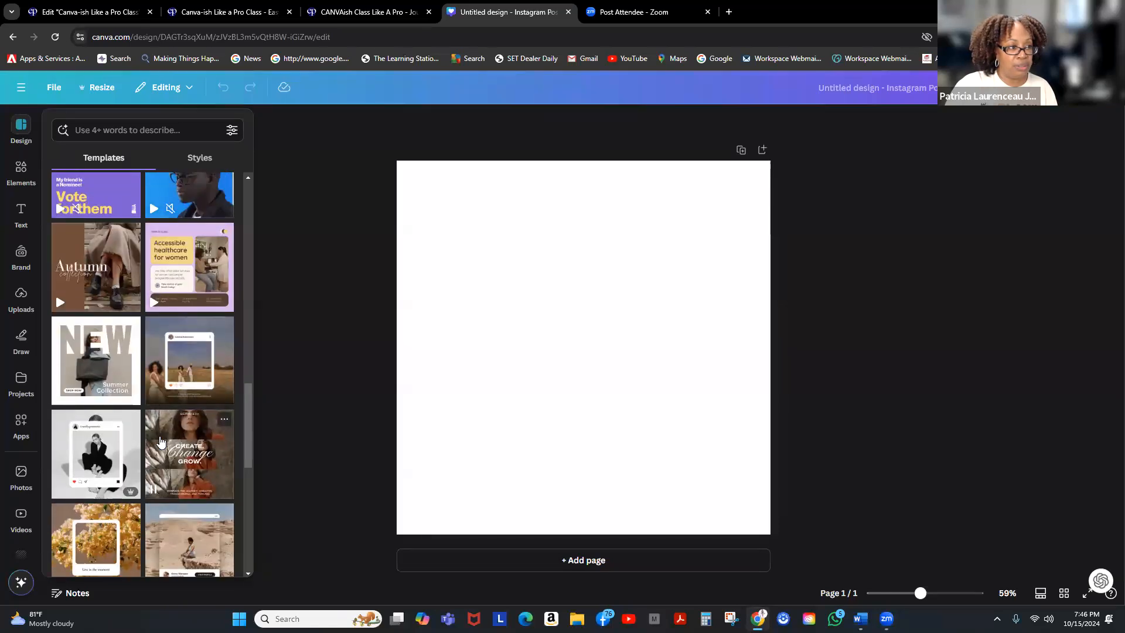
scroll(160, 441, down, 4)
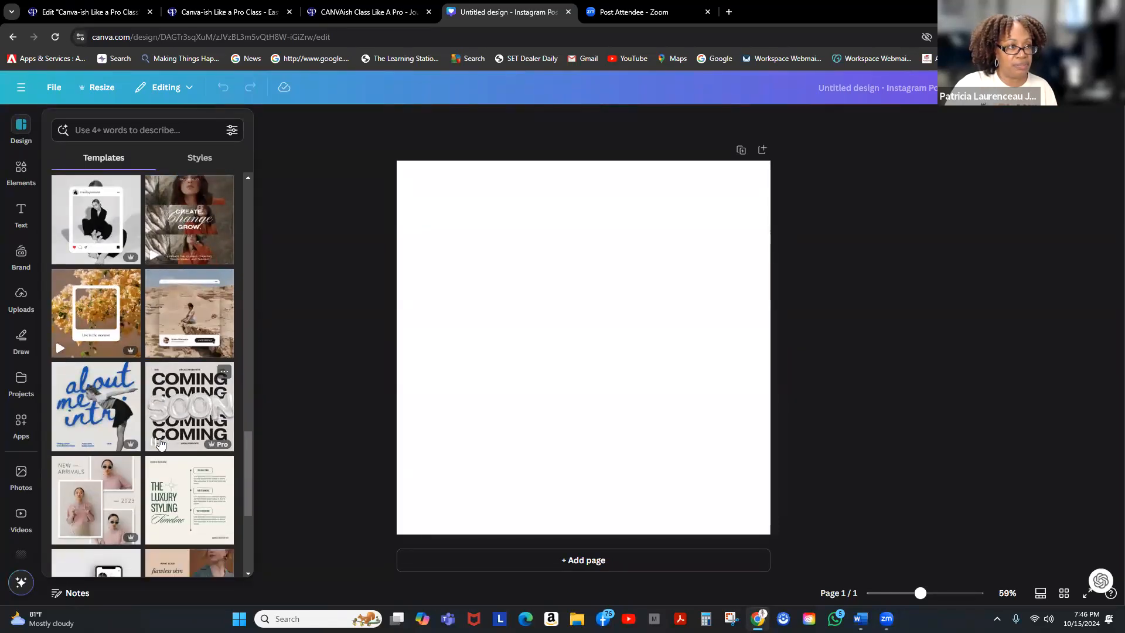
scroll(159, 443, up, 1)
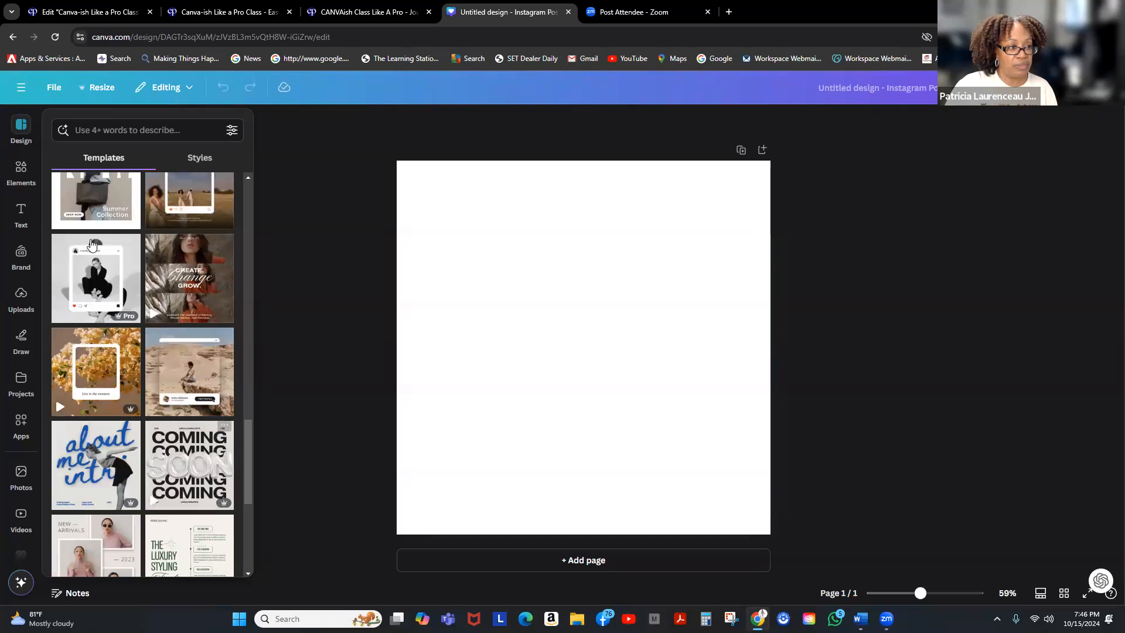
click(105, 259)
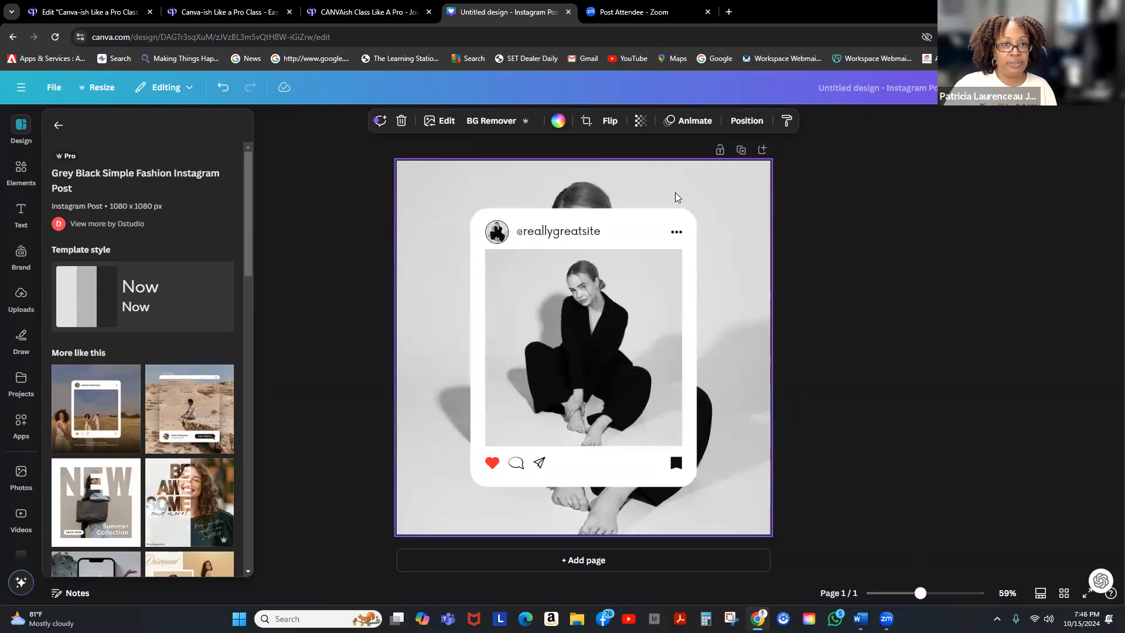
Examine the template's background photo and the separate square photo inside the post frame by selecting each
click(746, 202)
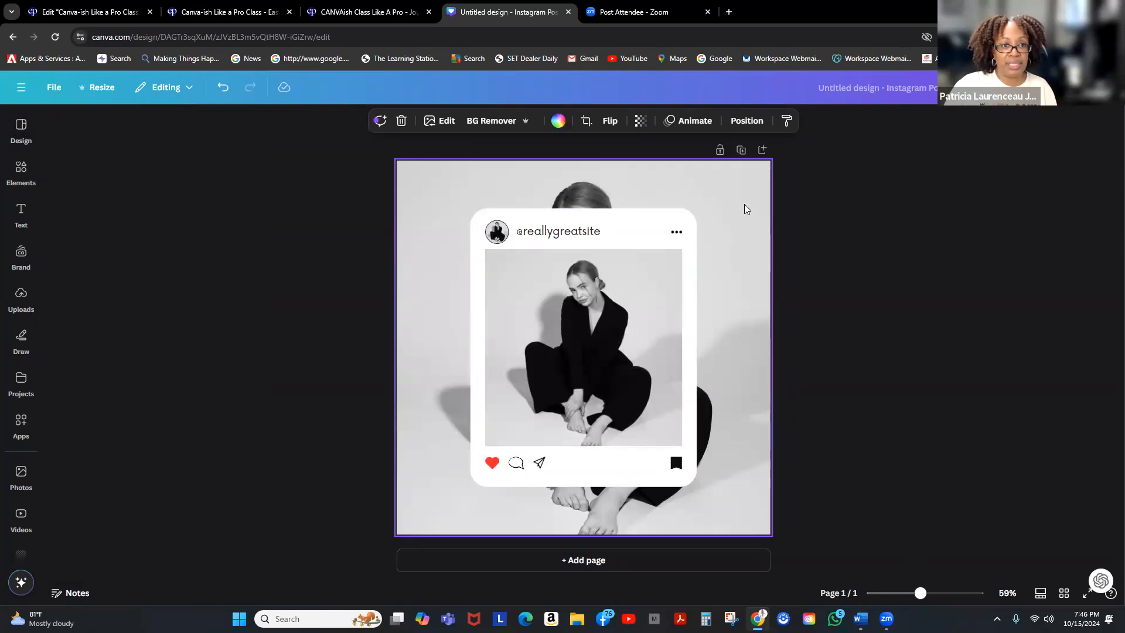
click(581, 323)
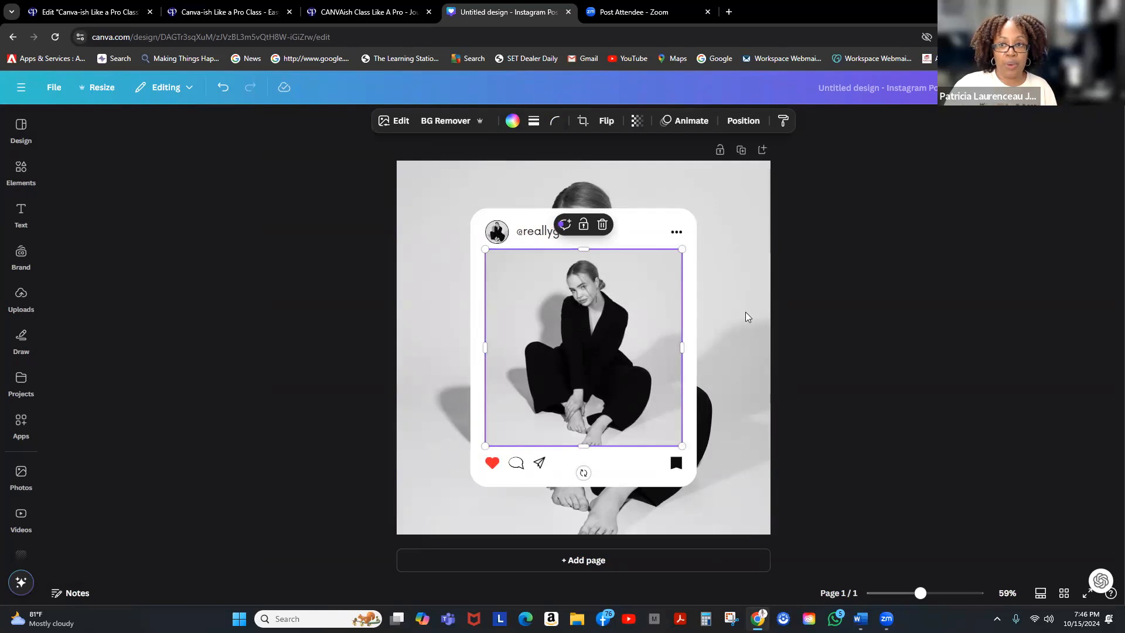
click(715, 196)
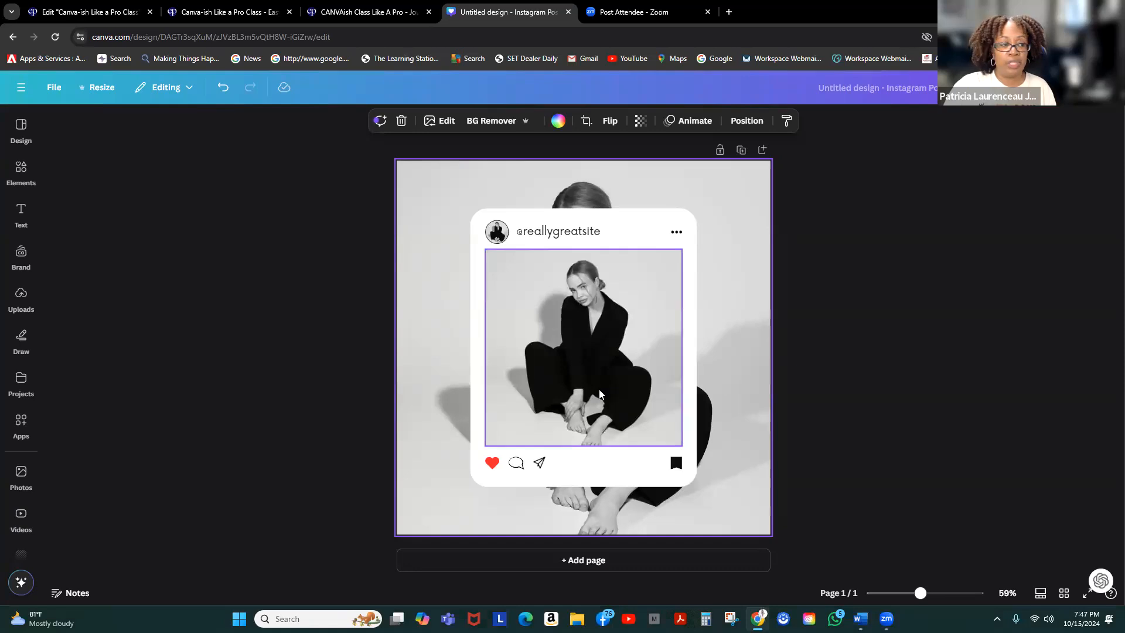
Search the photo library for "burger" and replace the photo inside the post frame with the picture of two burgers and fries
click(20, 477)
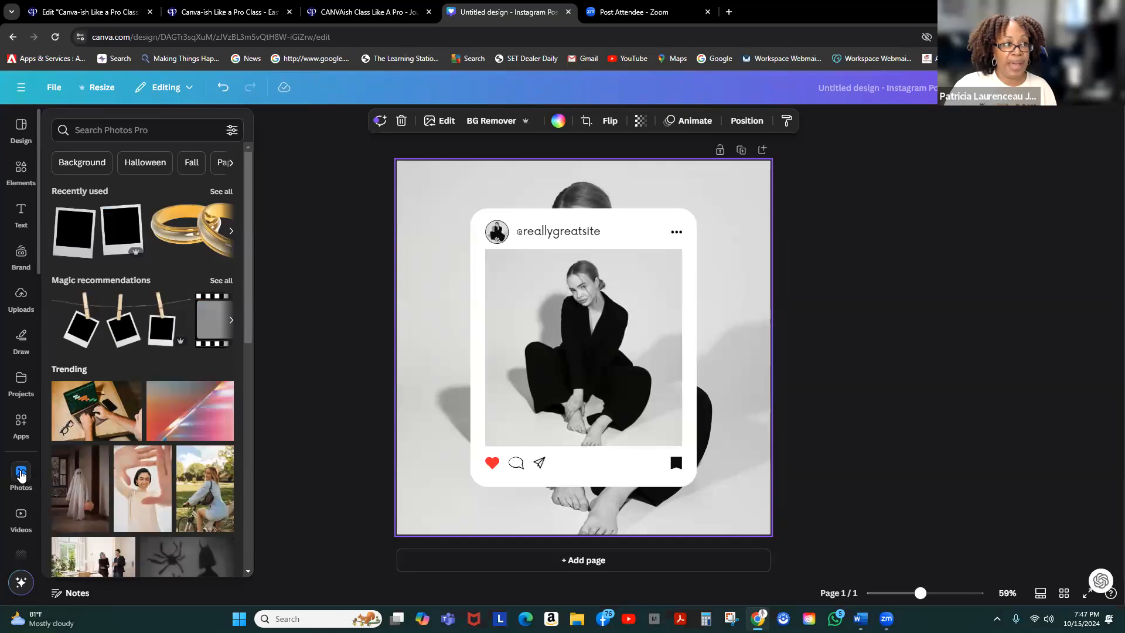
click(19, 126)
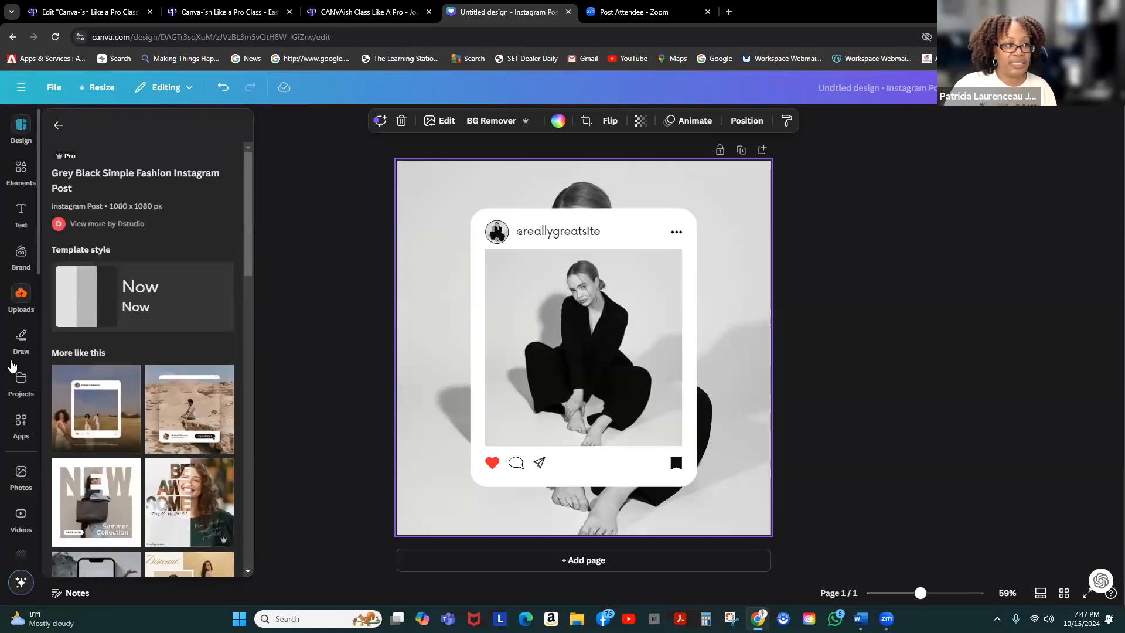
click(21, 476)
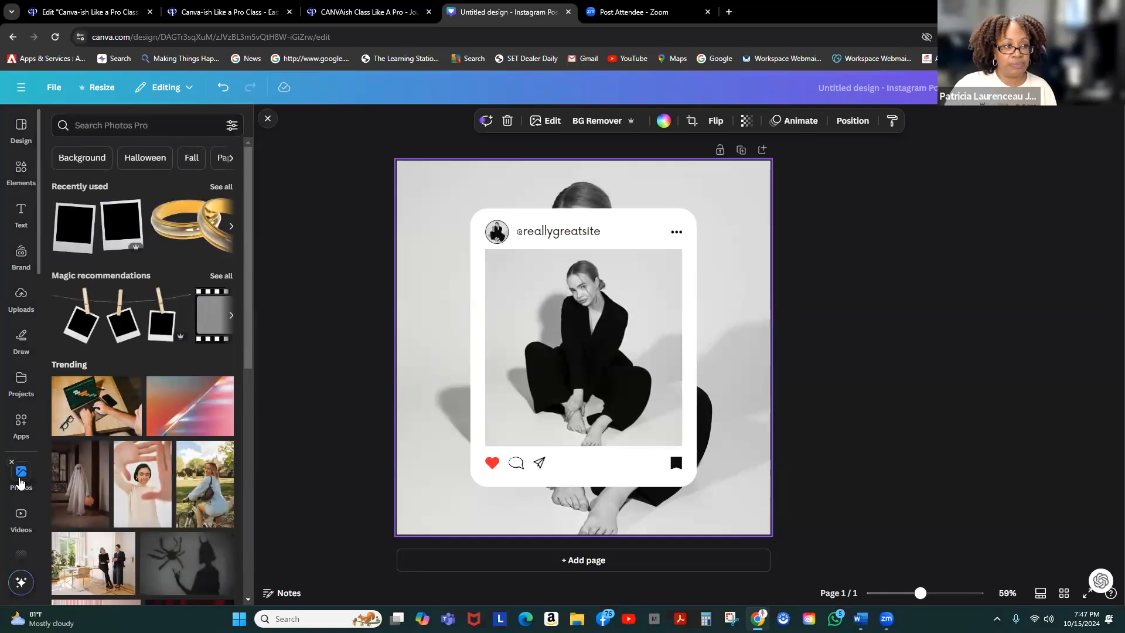
click(99, 126)
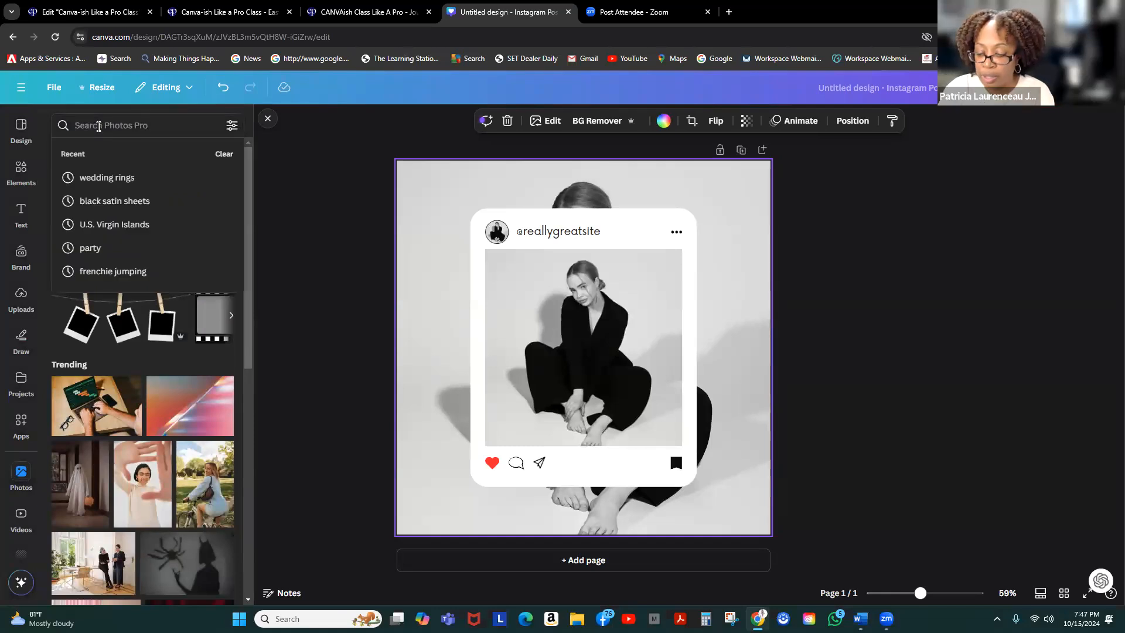
text(burger)
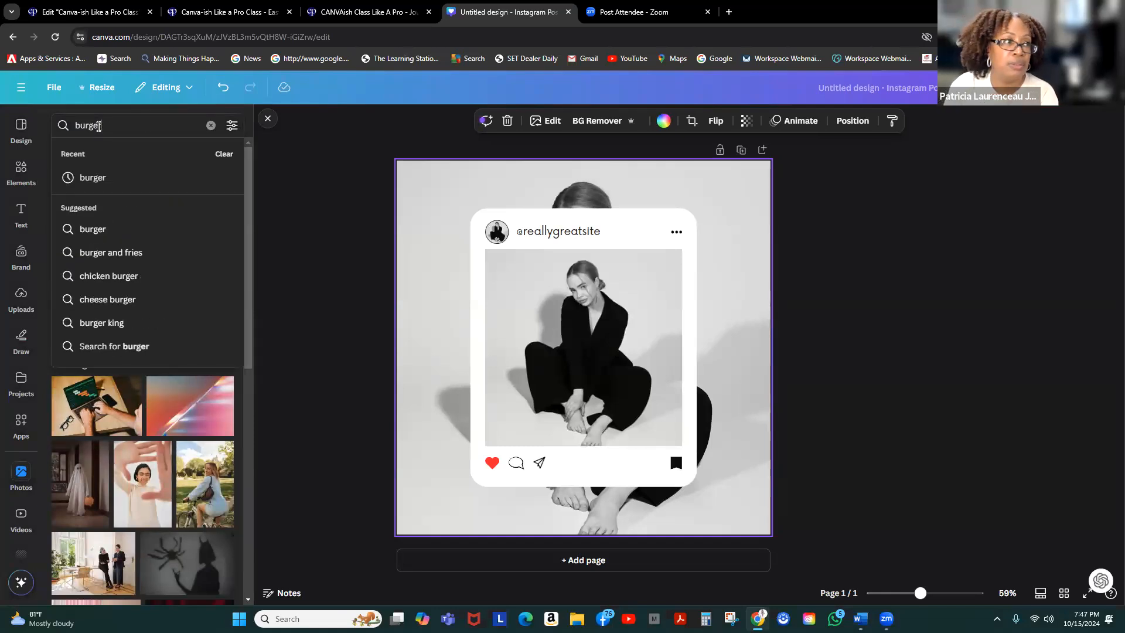
key(Return)
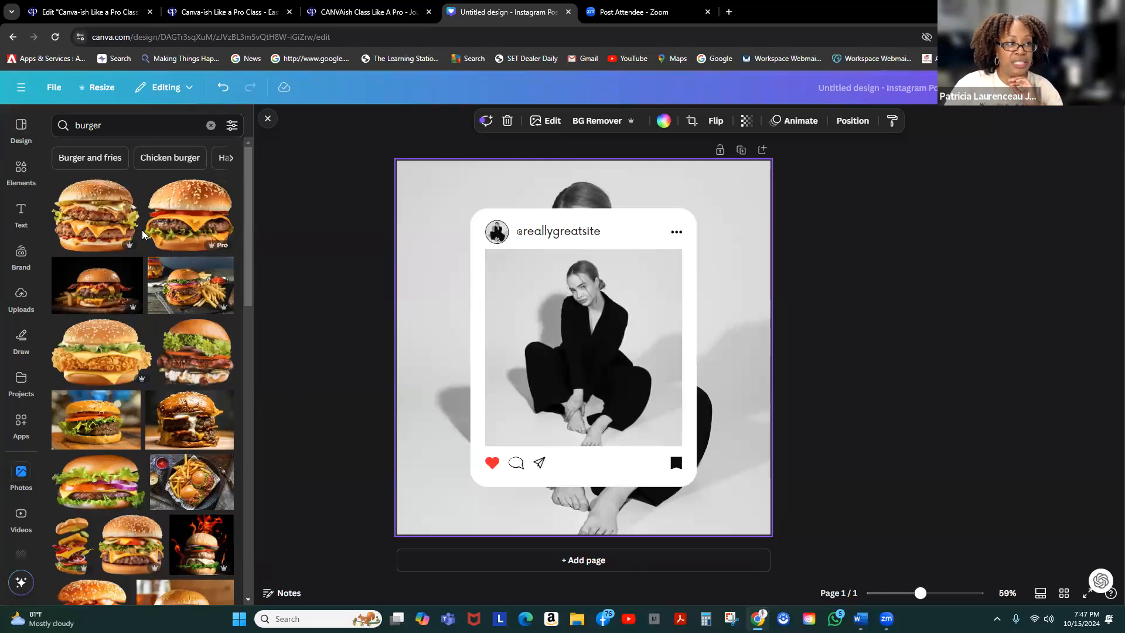
mouse_move(136, 245)
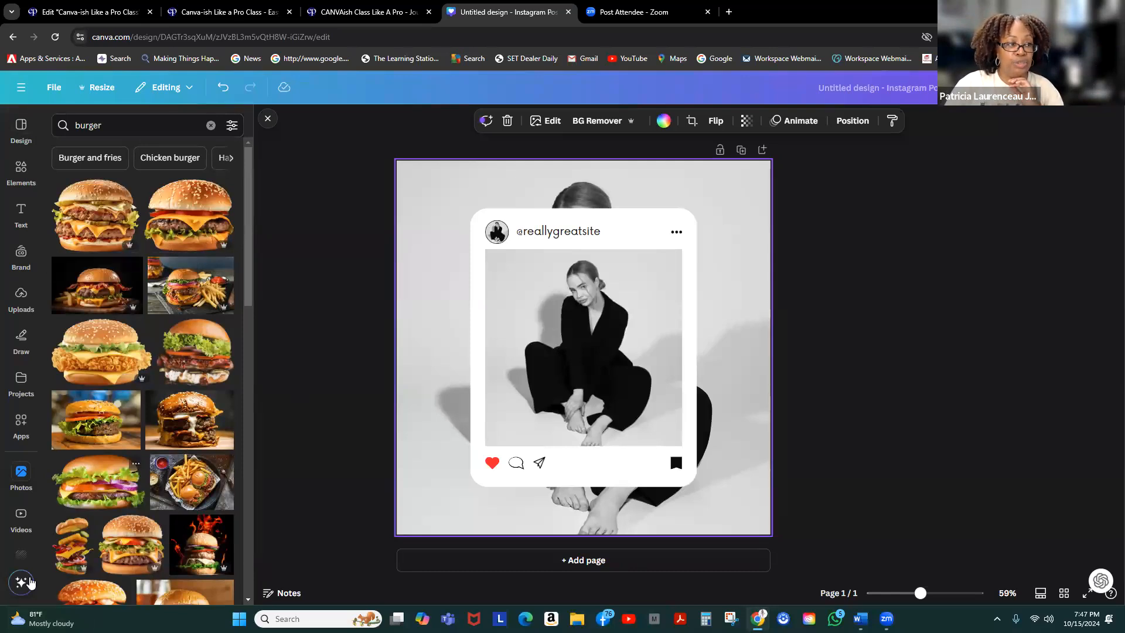
scroll(83, 529, down, 1)
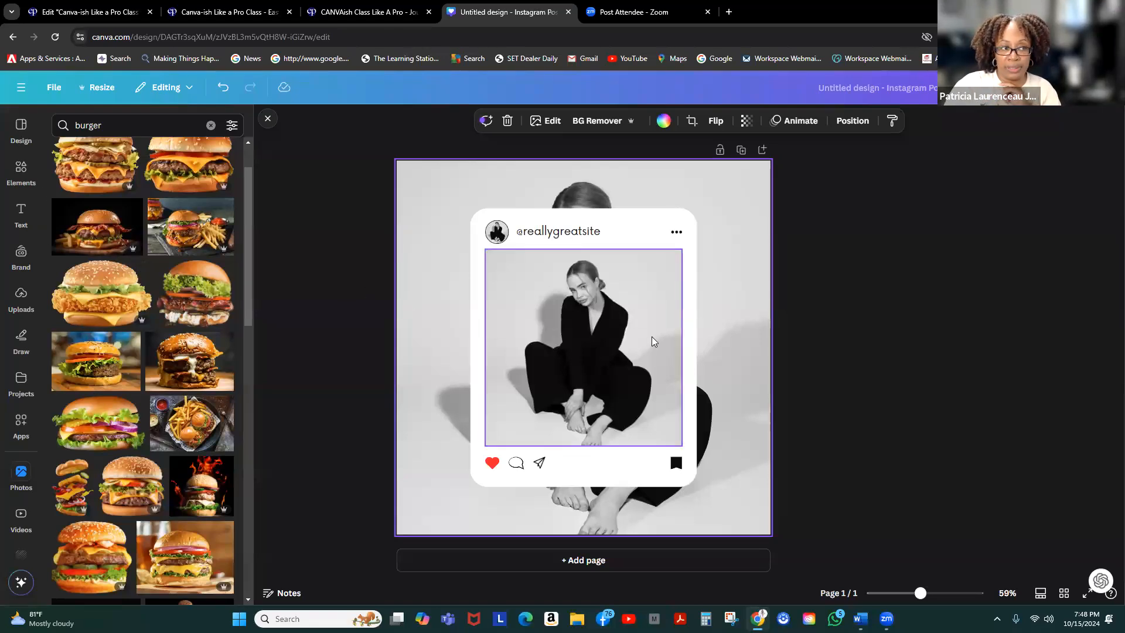
scroll(176, 406, up, 2)
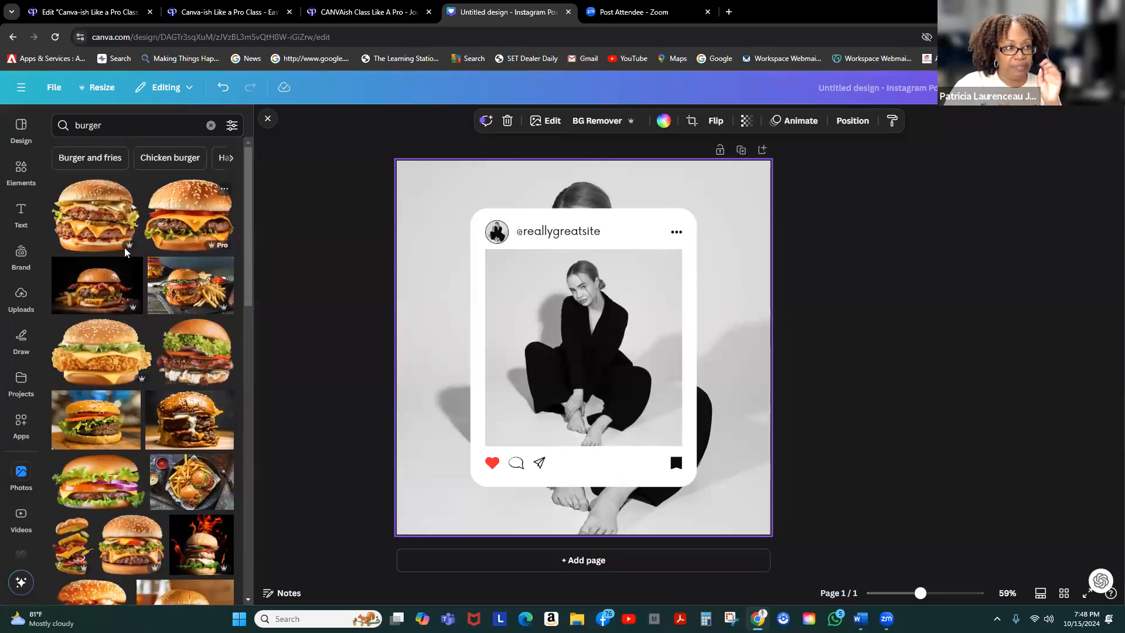
click(170, 481)
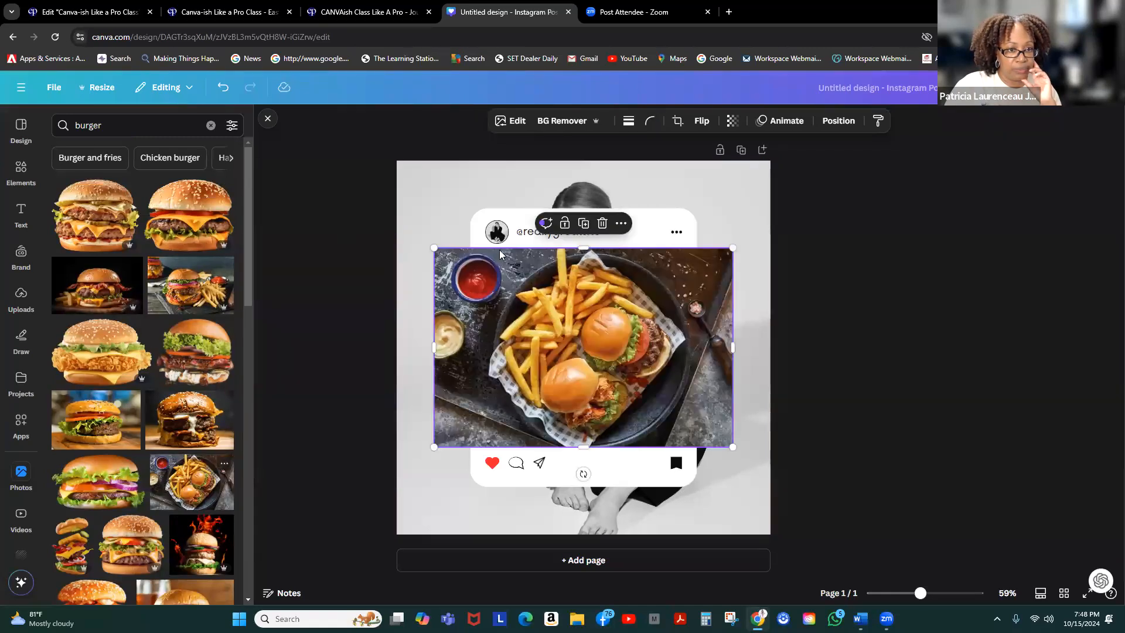
drag(566, 325, 593, 341)
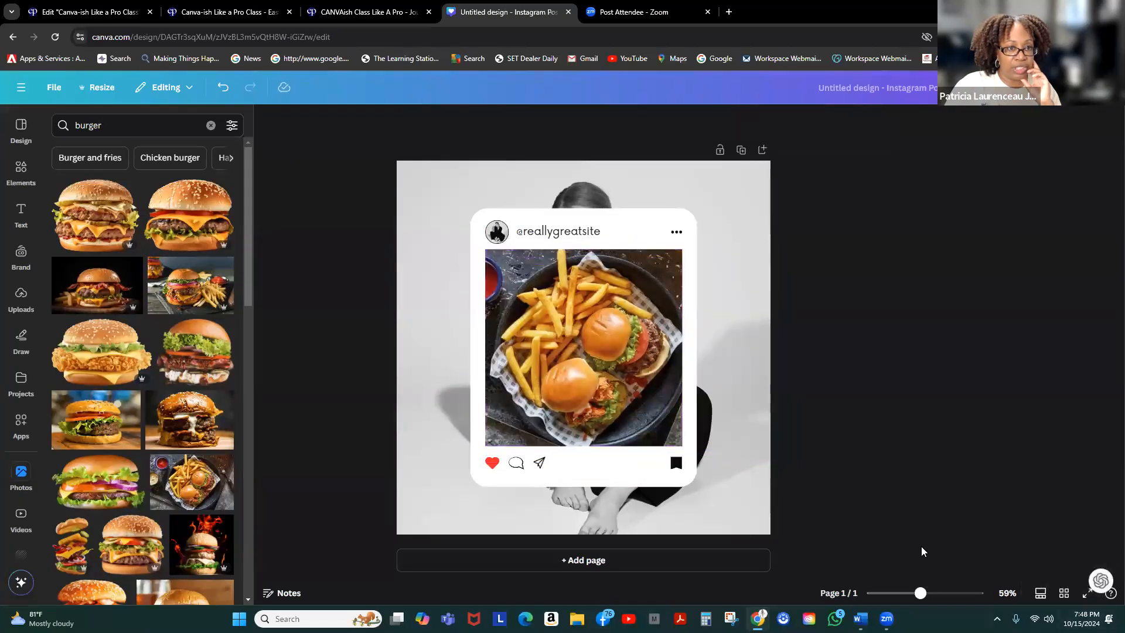
click(734, 191)
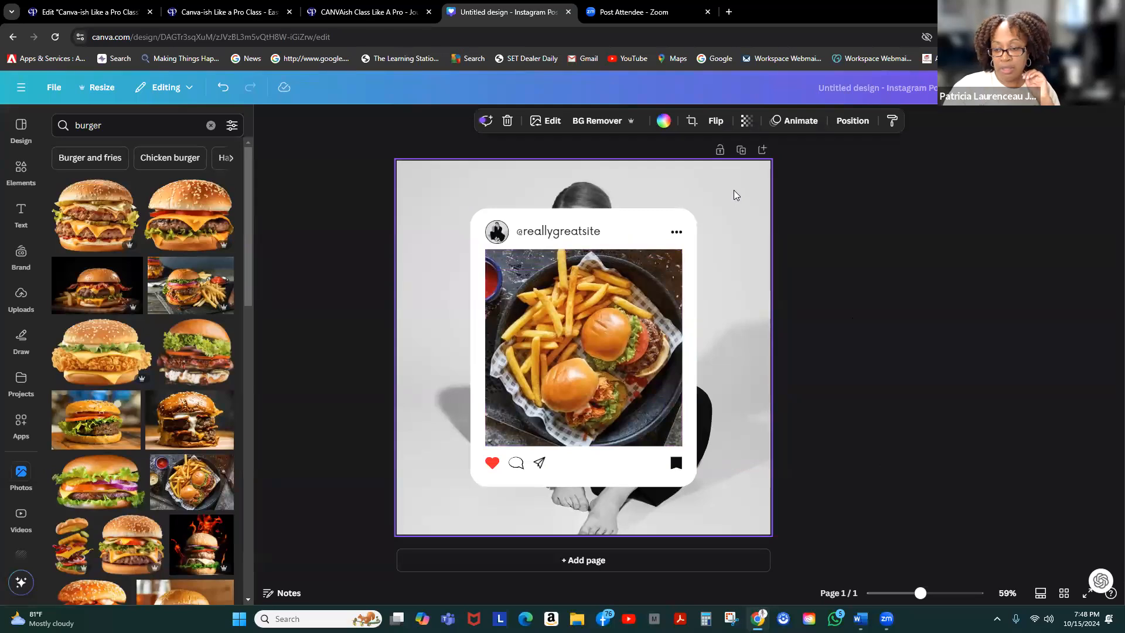
Replace the template's background photo with the full-page picture of a burger with fries, layered behind the post frame
key(Delete)
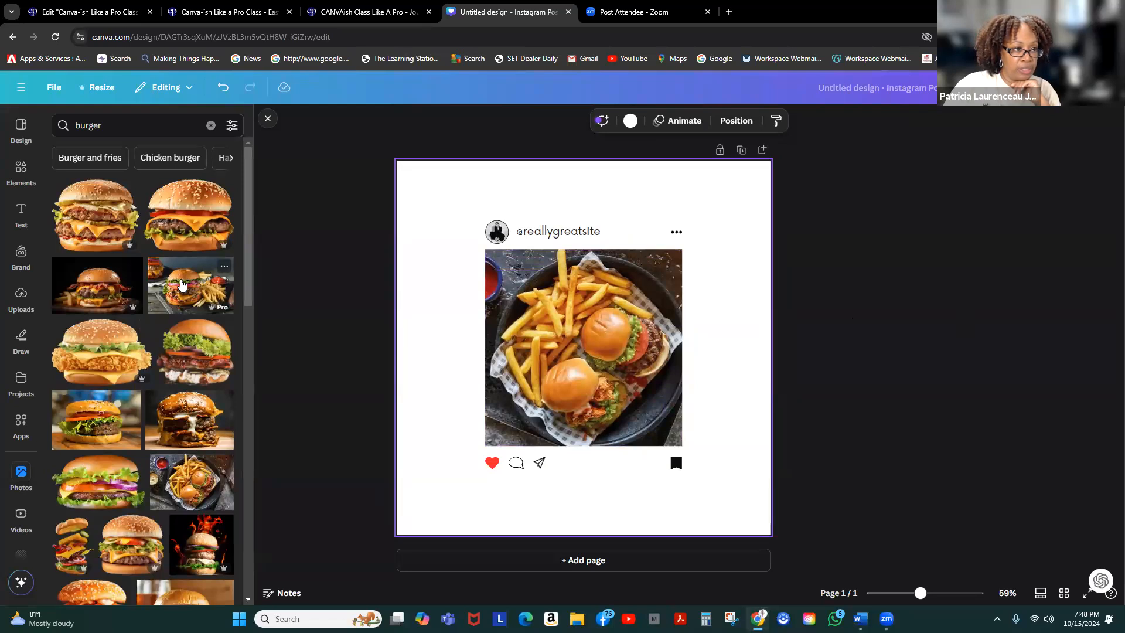
drag(181, 284, 405, 164)
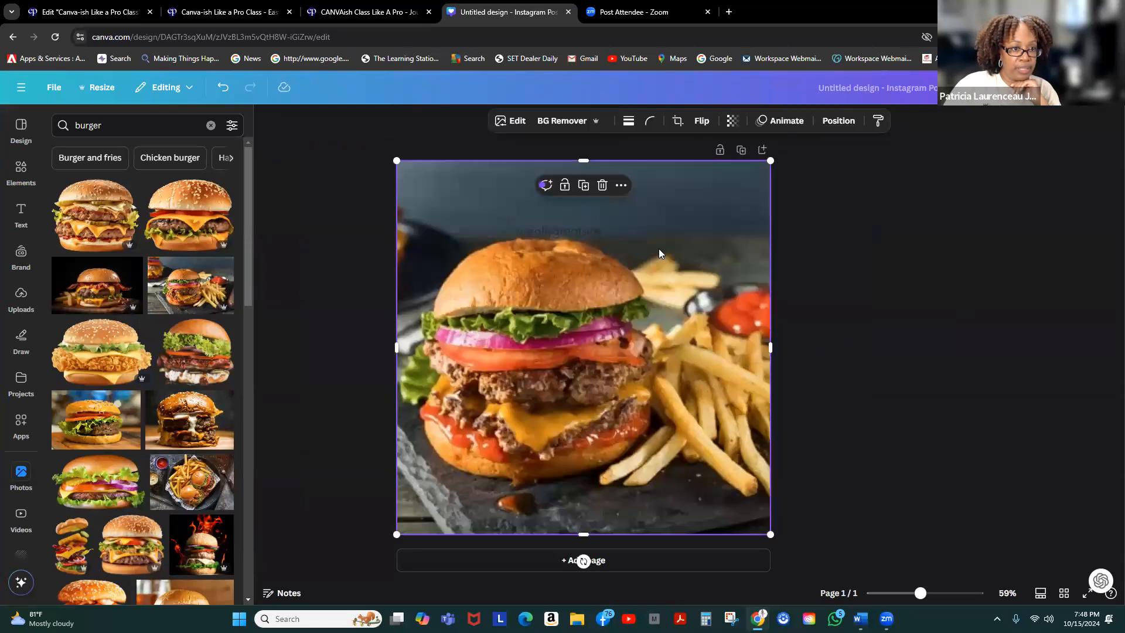
click(836, 122)
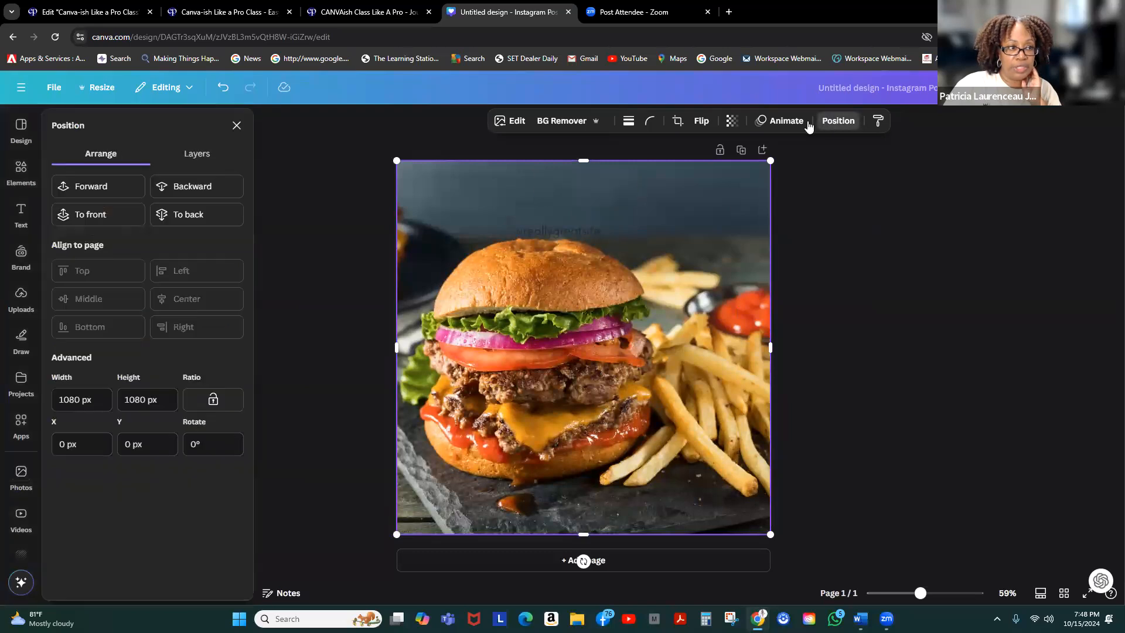
click(198, 187)
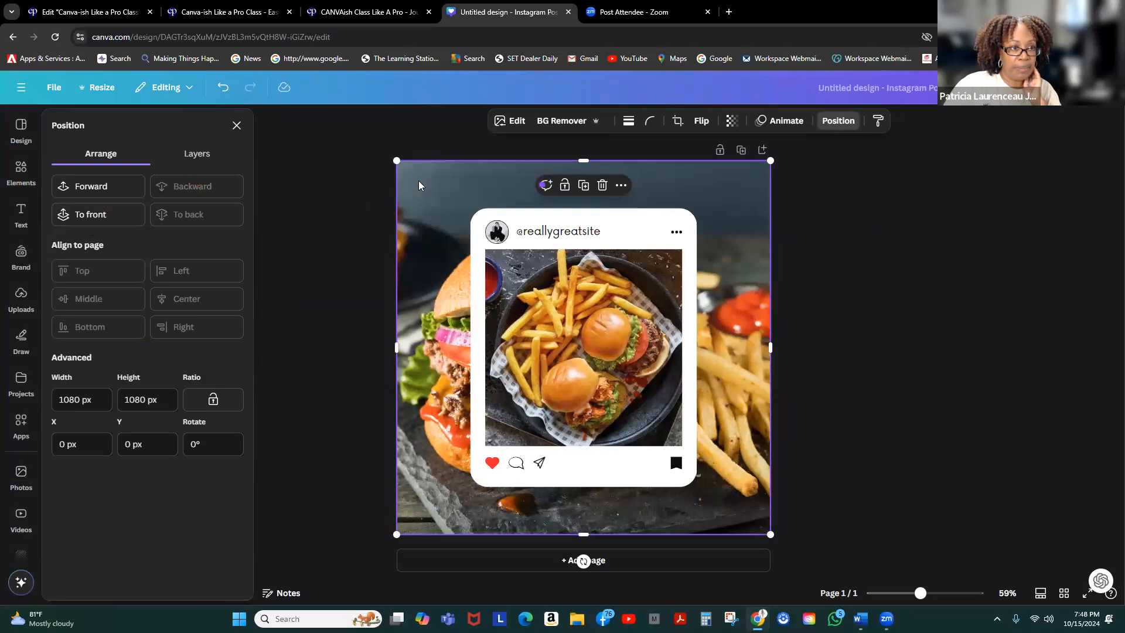
Move the background burger photo aside, set the page background color to black, and move the photo back to cover the page
drag(415, 178, 430, 185)
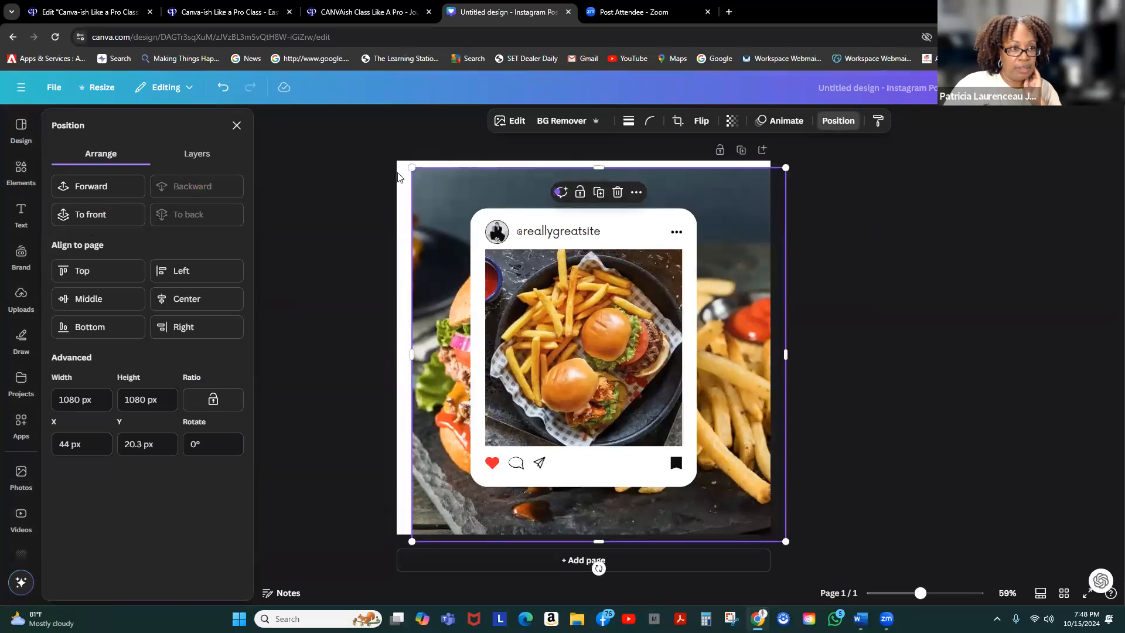
click(398, 181)
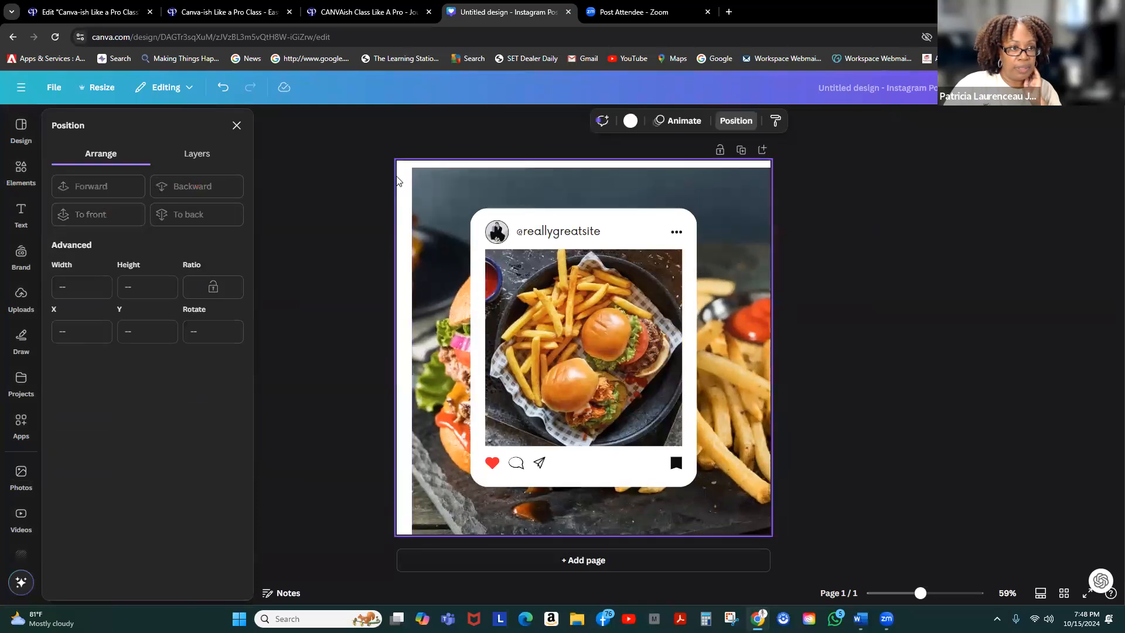
click(631, 122)
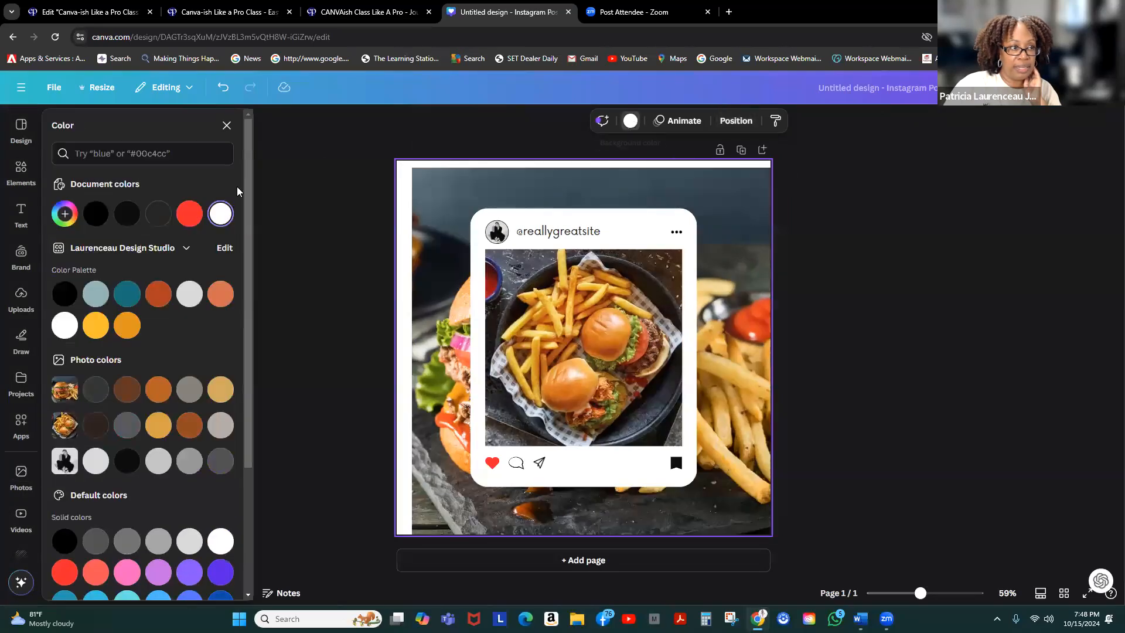
click(96, 214)
drag(441, 186, 431, 181)
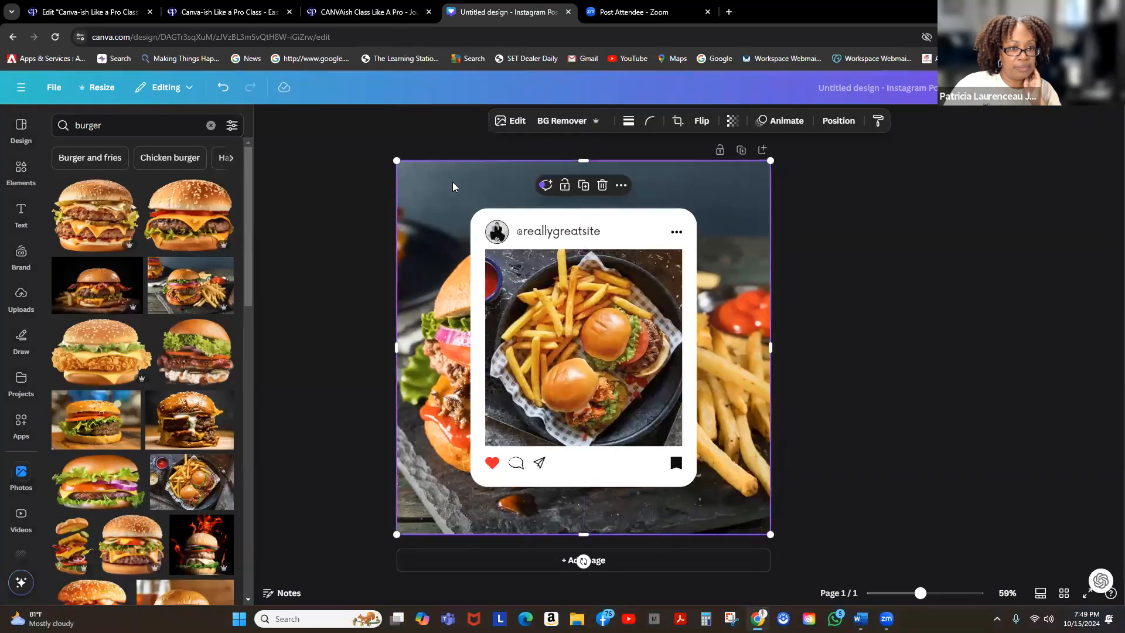
Set the background burger photo's transparency to 32 and deselect it
click(732, 121)
drag(760, 171, 701, 180)
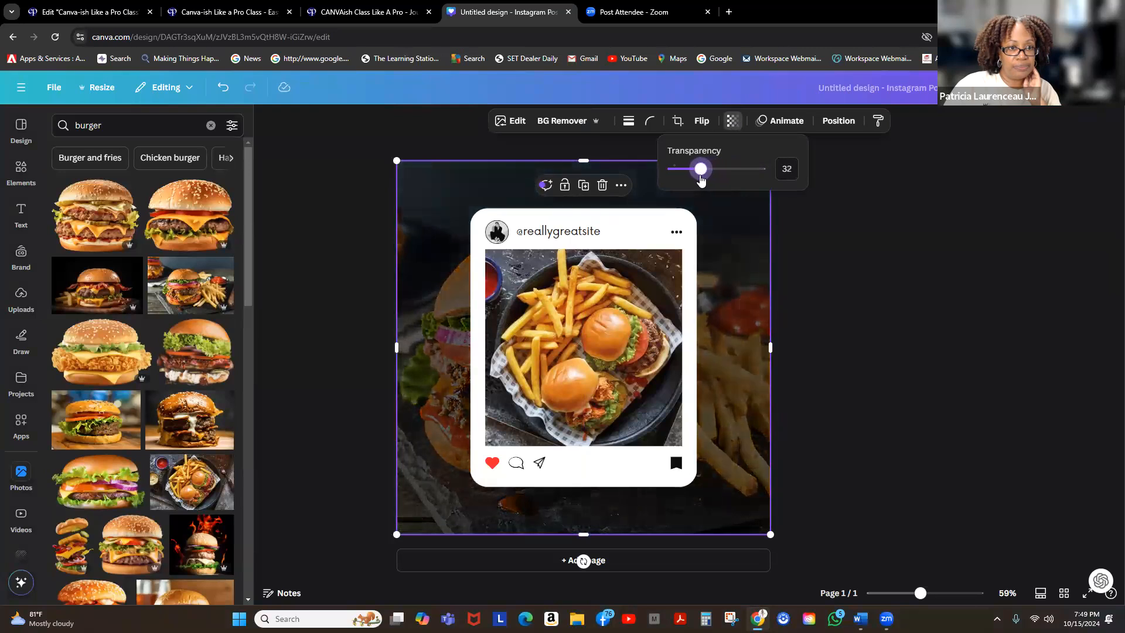
click(889, 268)
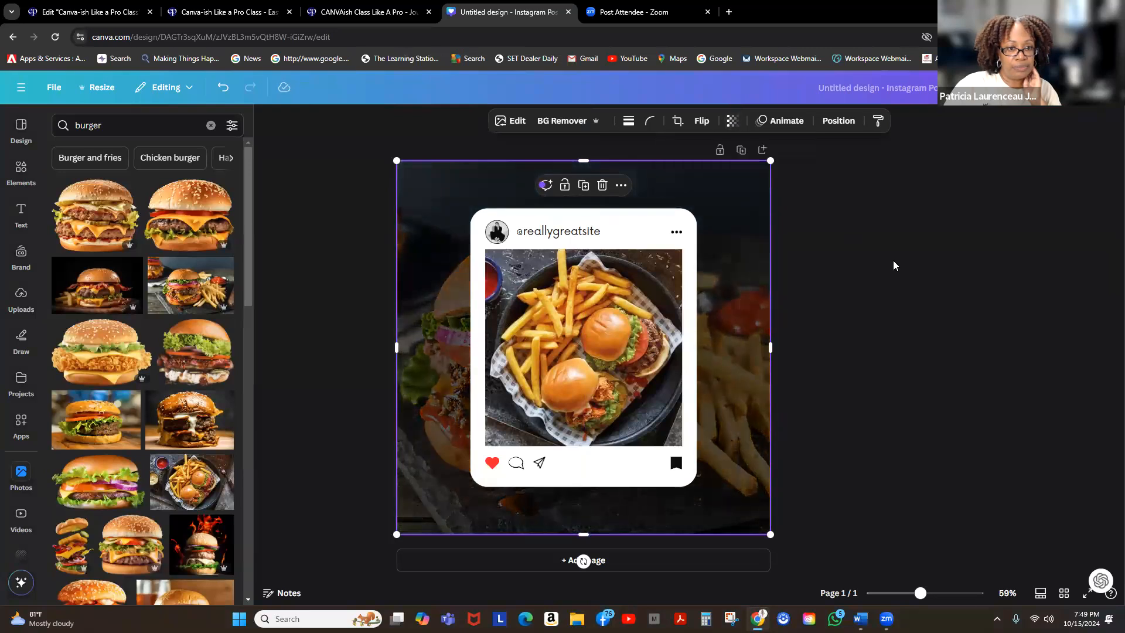
click(893, 262)
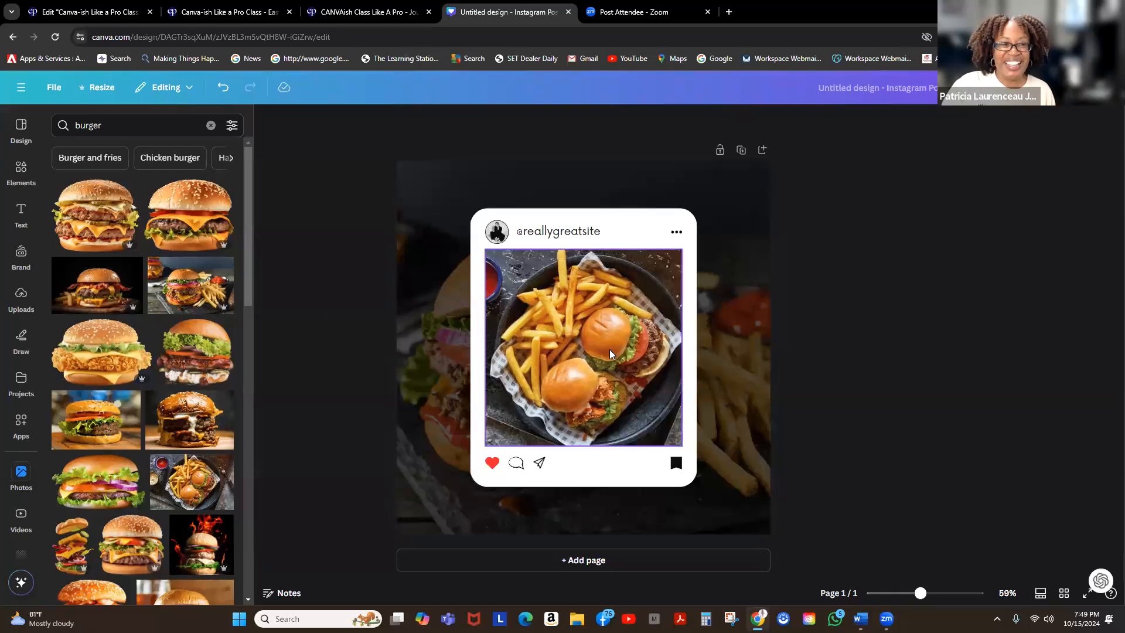
Detach the two-burger photo from the post frame, move it aside to expose the empty frame, and put it back in
click(540, 314)
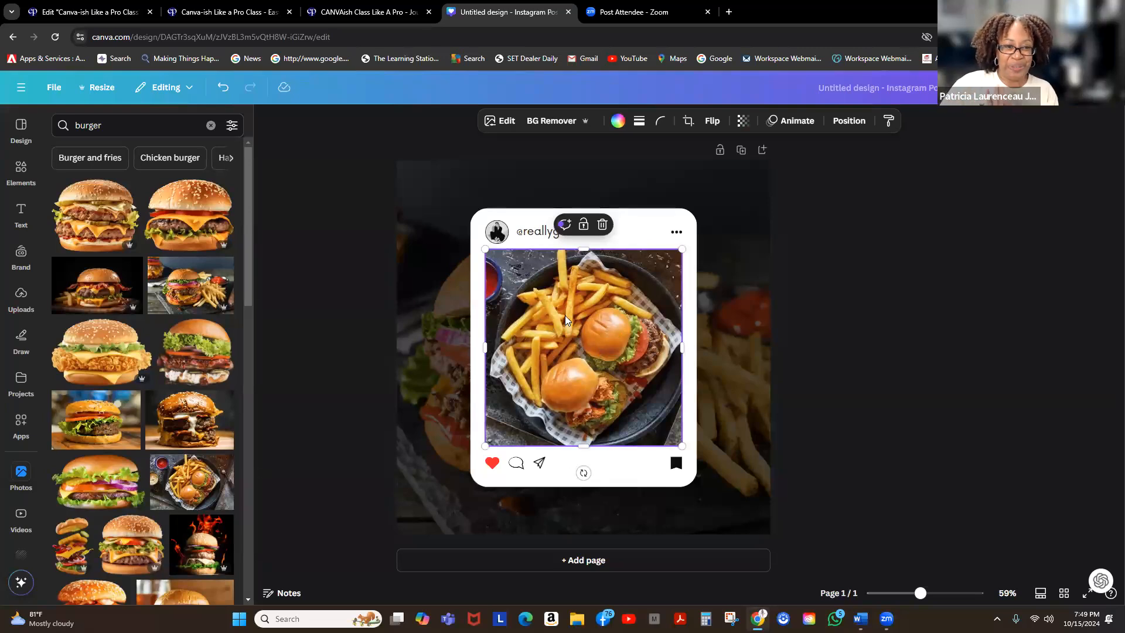
mouse_move(581, 340)
mouse_down()
mouse_move(583, 358)
mouse_move(583, 338)
mouse_up()
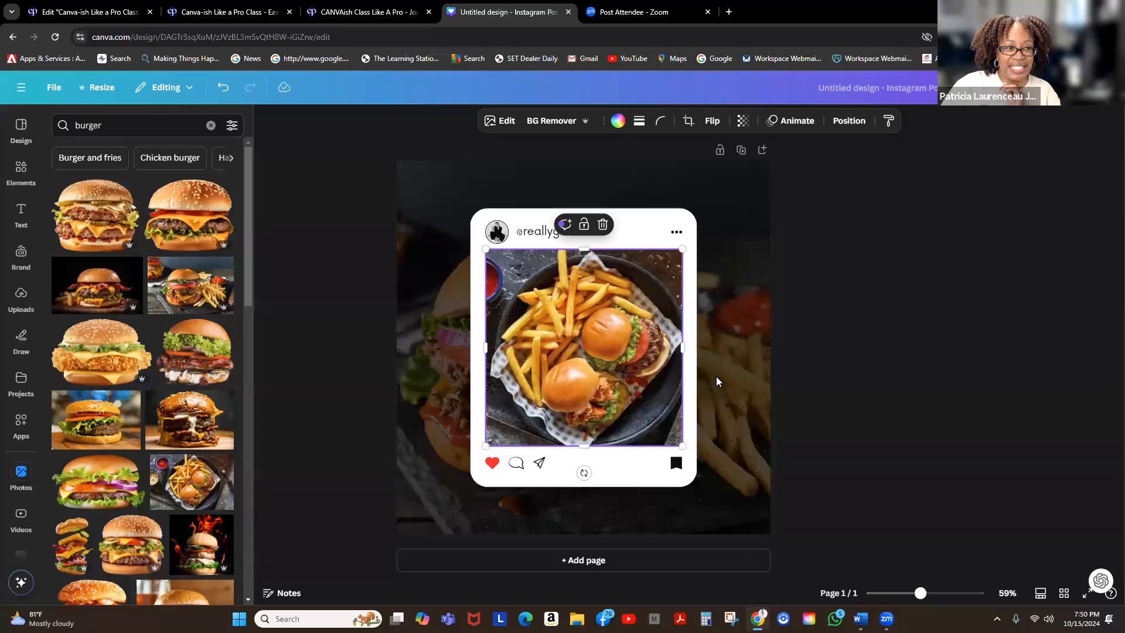
right_click(598, 340)
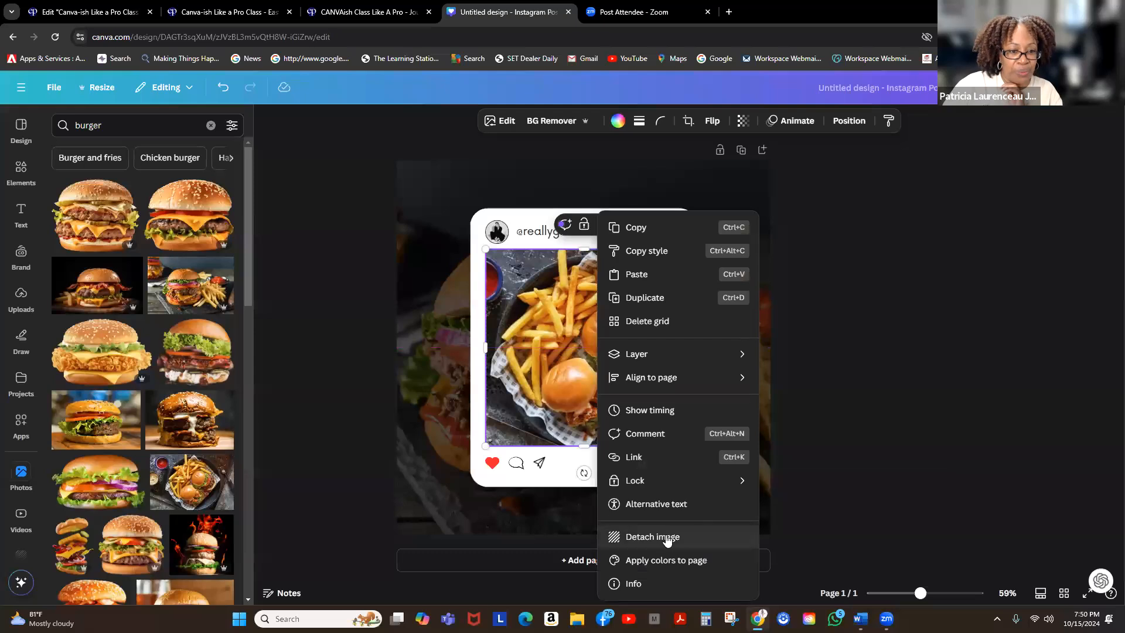
click(667, 538)
drag(584, 336, 884, 403)
click(557, 300)
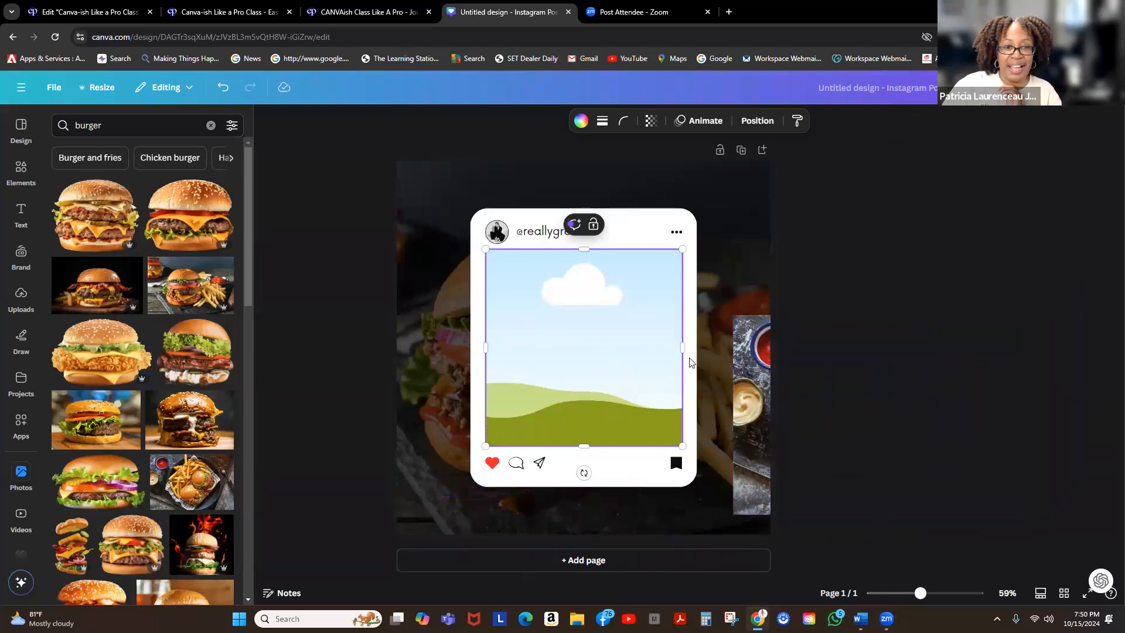
drag(750, 406, 667, 343)
drag(687, 343, 670, 347)
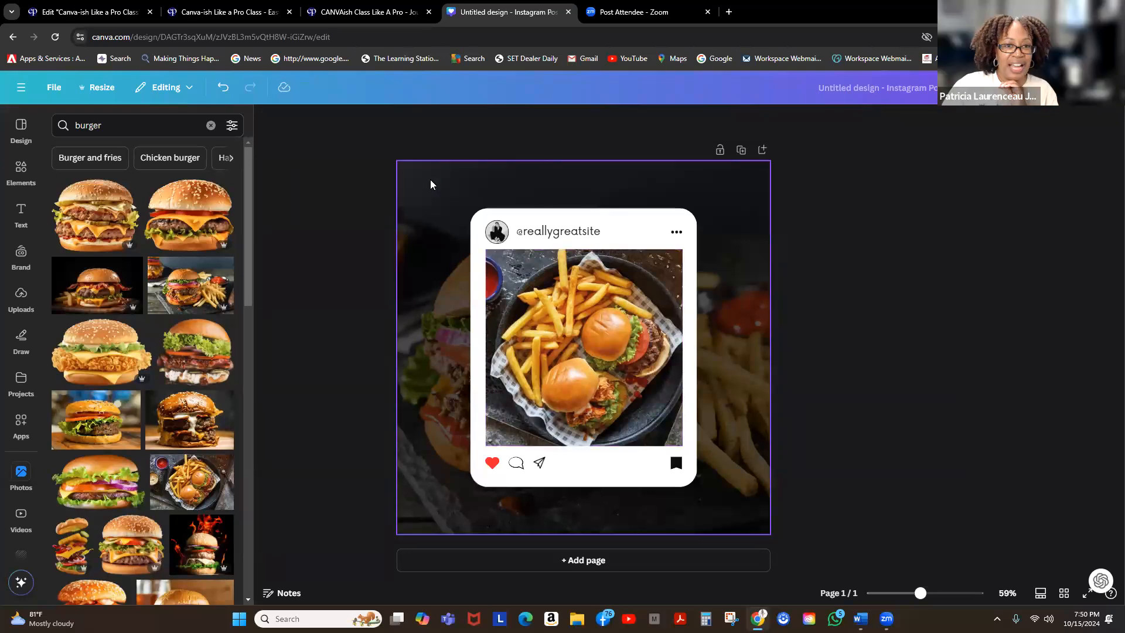
click(740, 185)
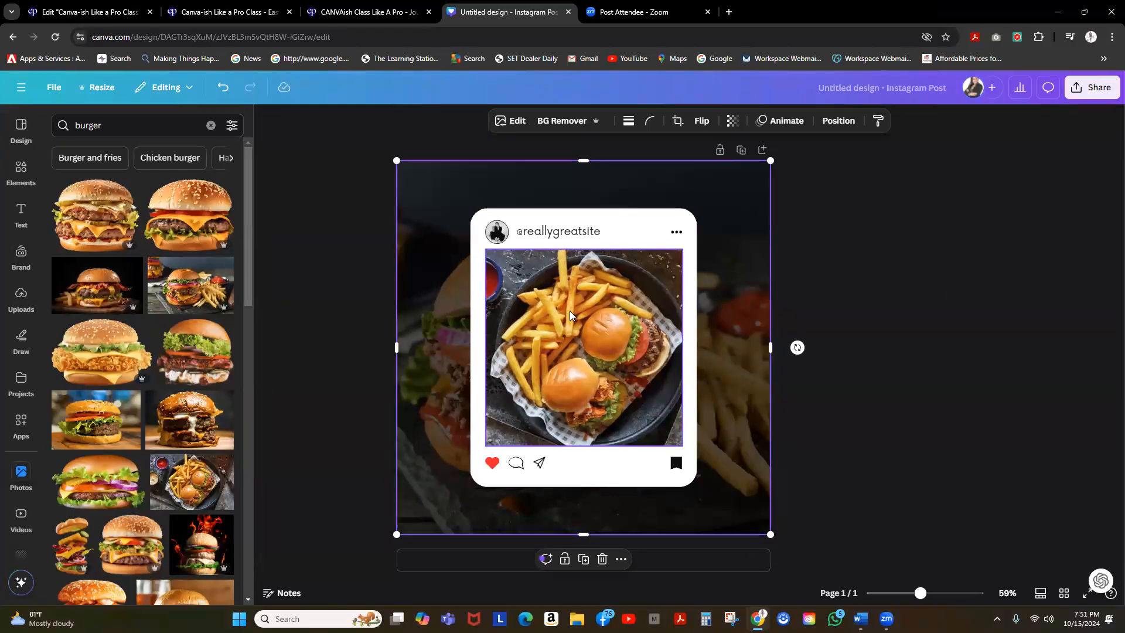
click(497, 233)
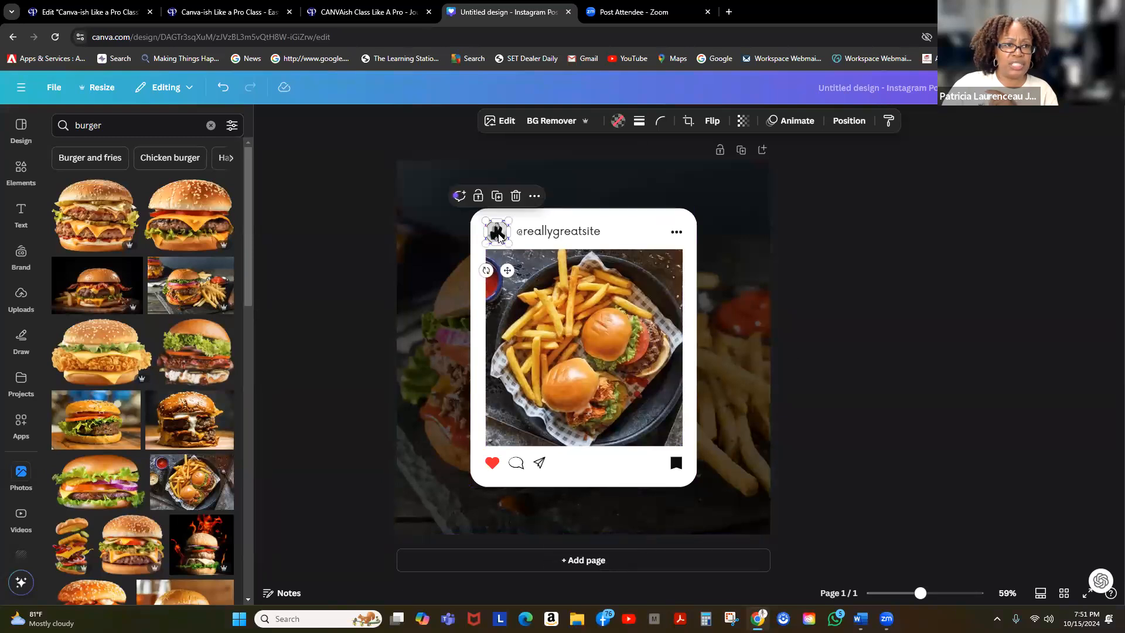
click(576, 239)
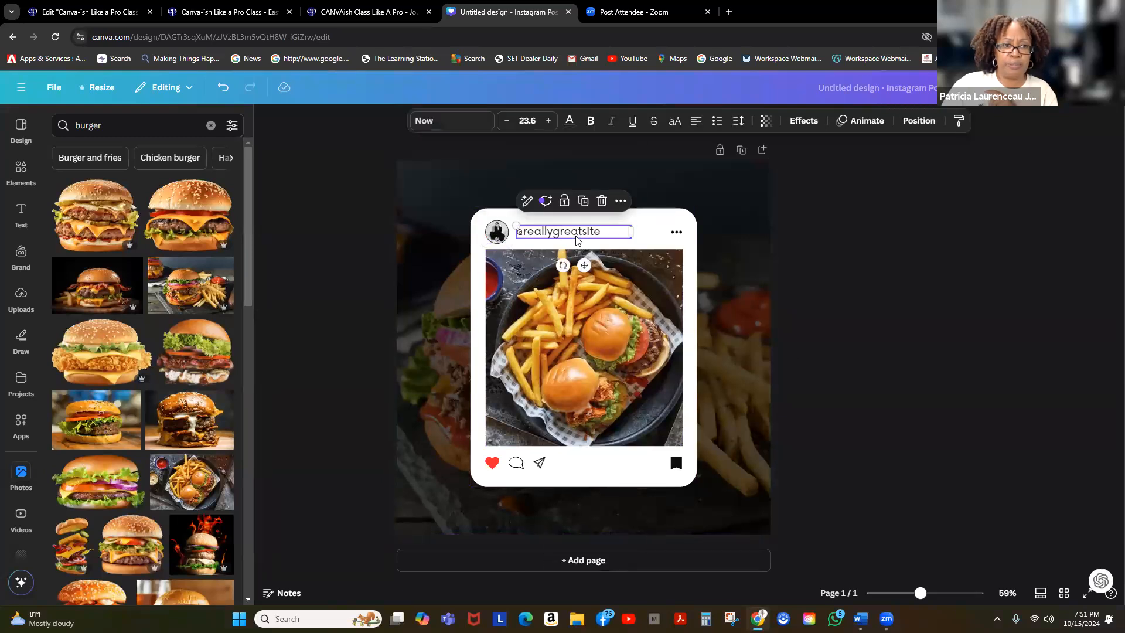
click(576, 238)
click(498, 235)
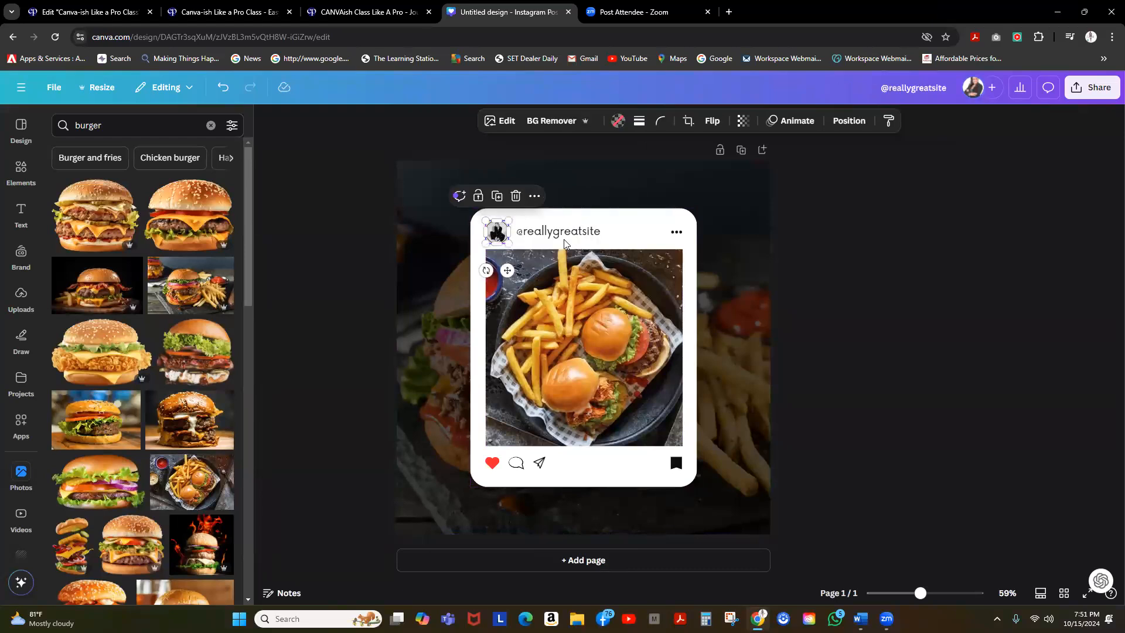
click(565, 234)
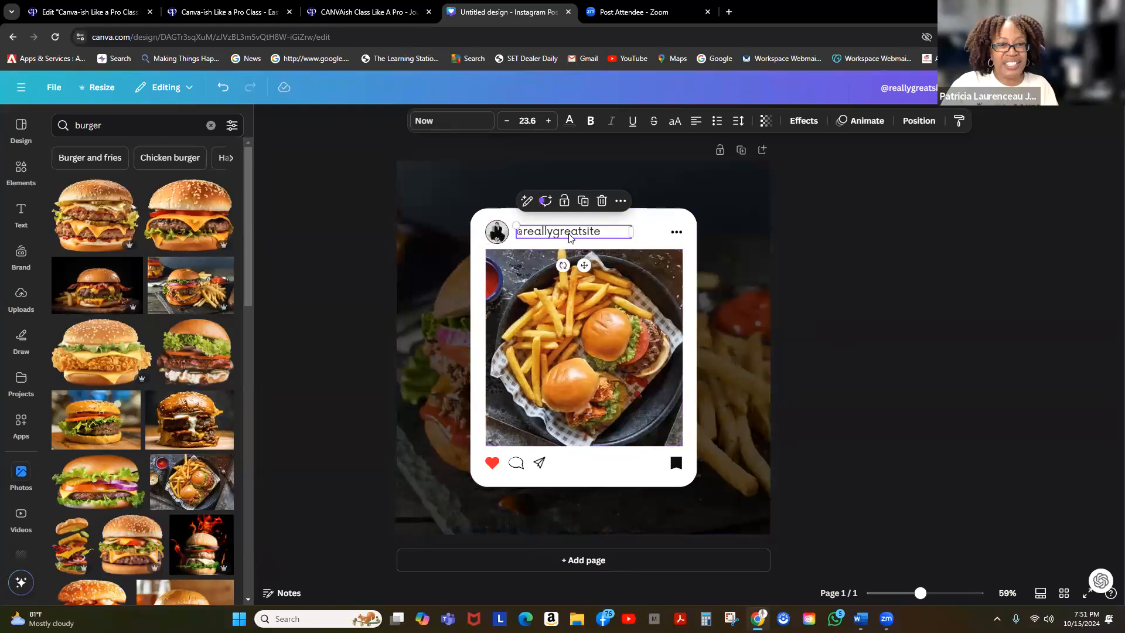
click(852, 348)
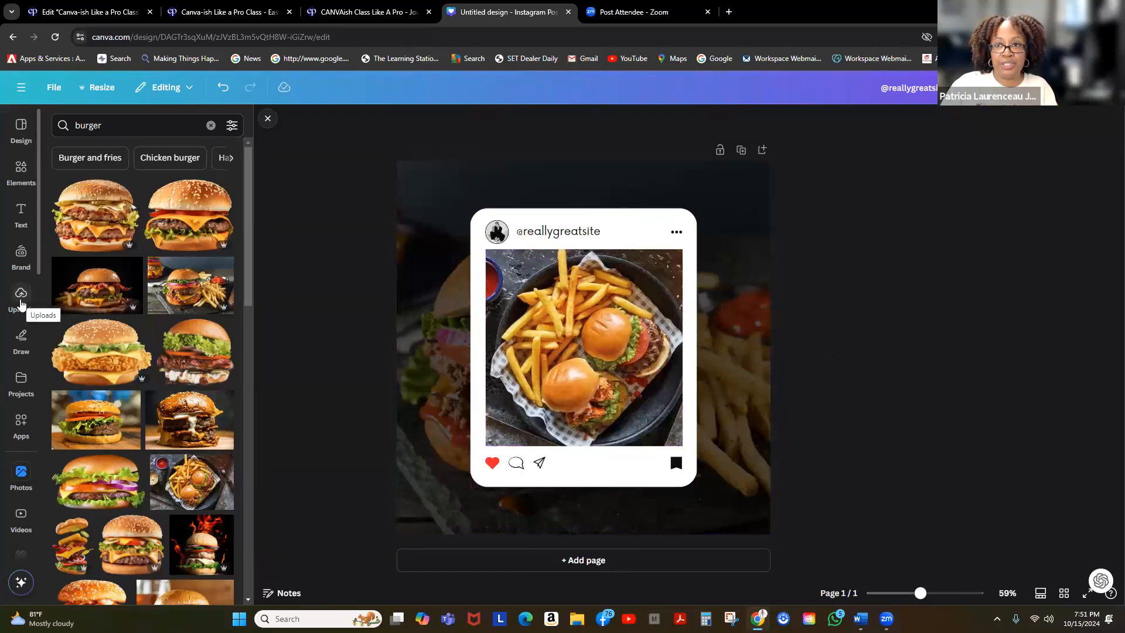
Show the uploaded images and delete both burger photos, detaching the one in the post frame first
click(21, 300)
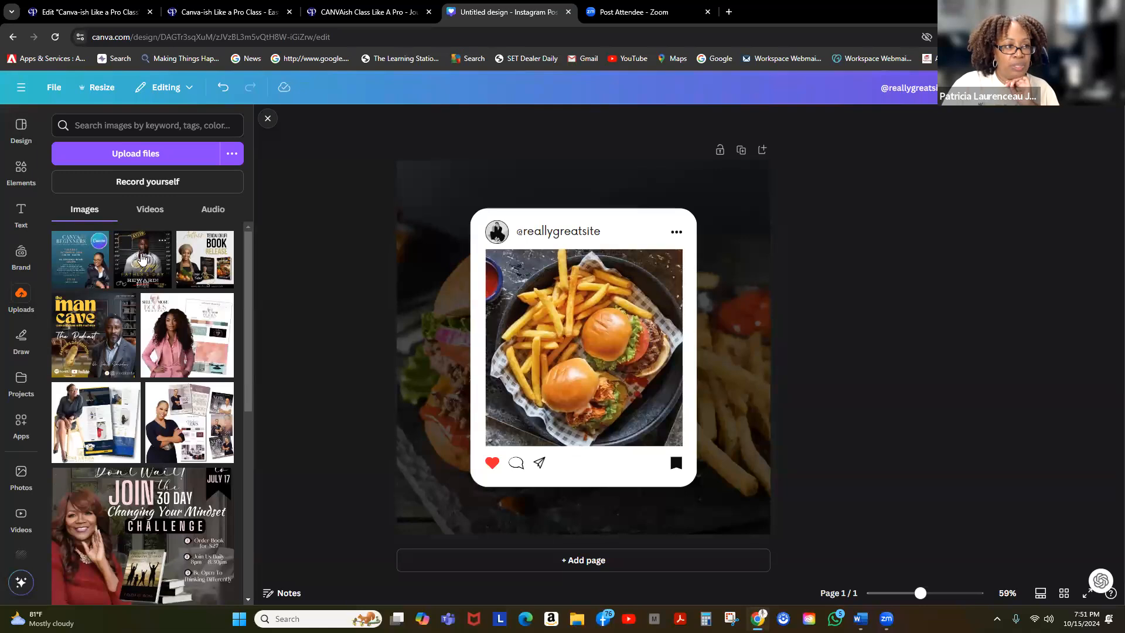
click(545, 337)
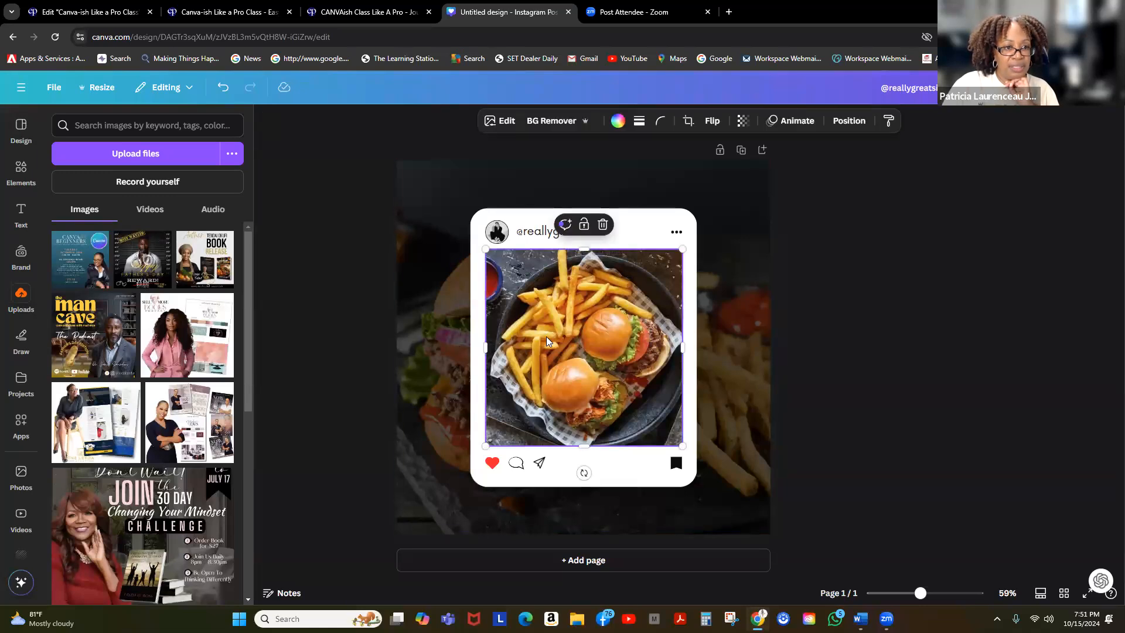
right_click(545, 336)
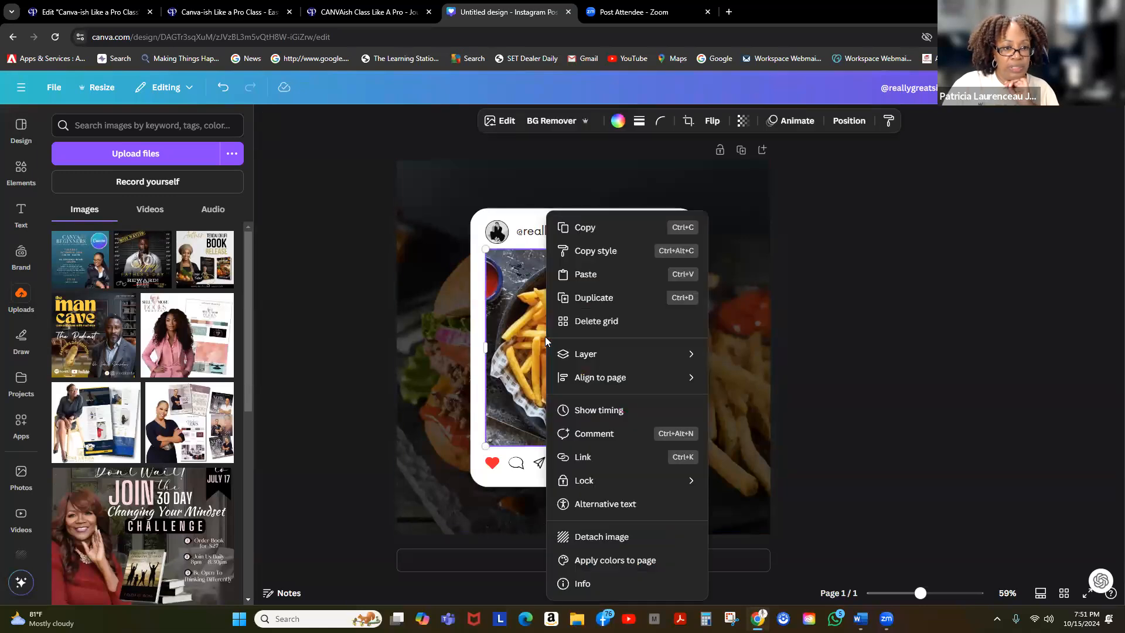
click(612, 537)
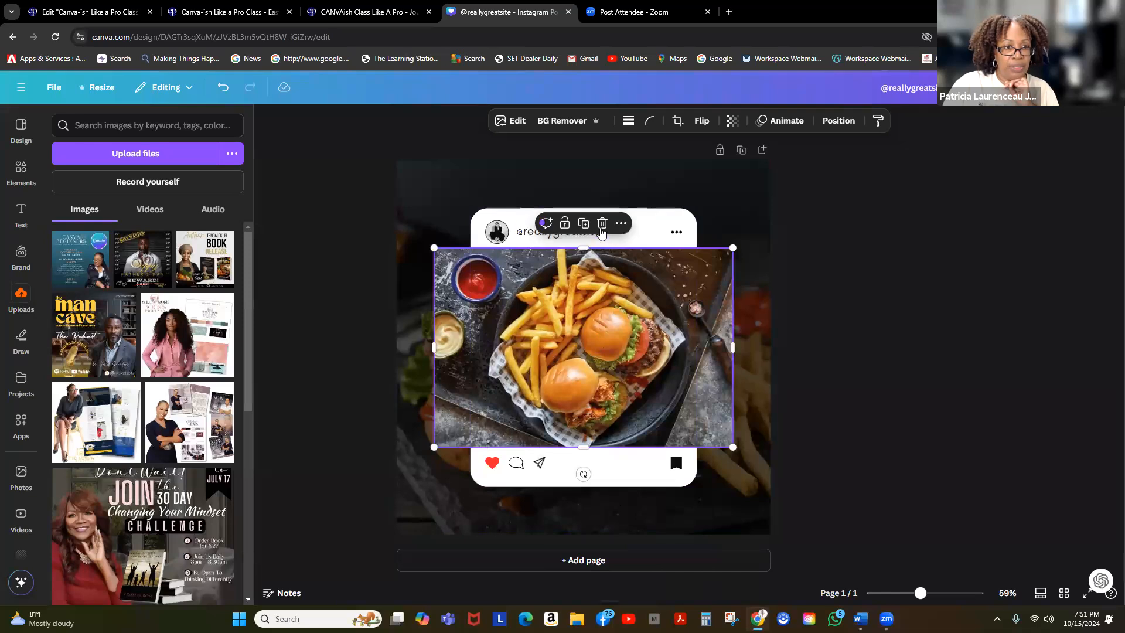
click(601, 223)
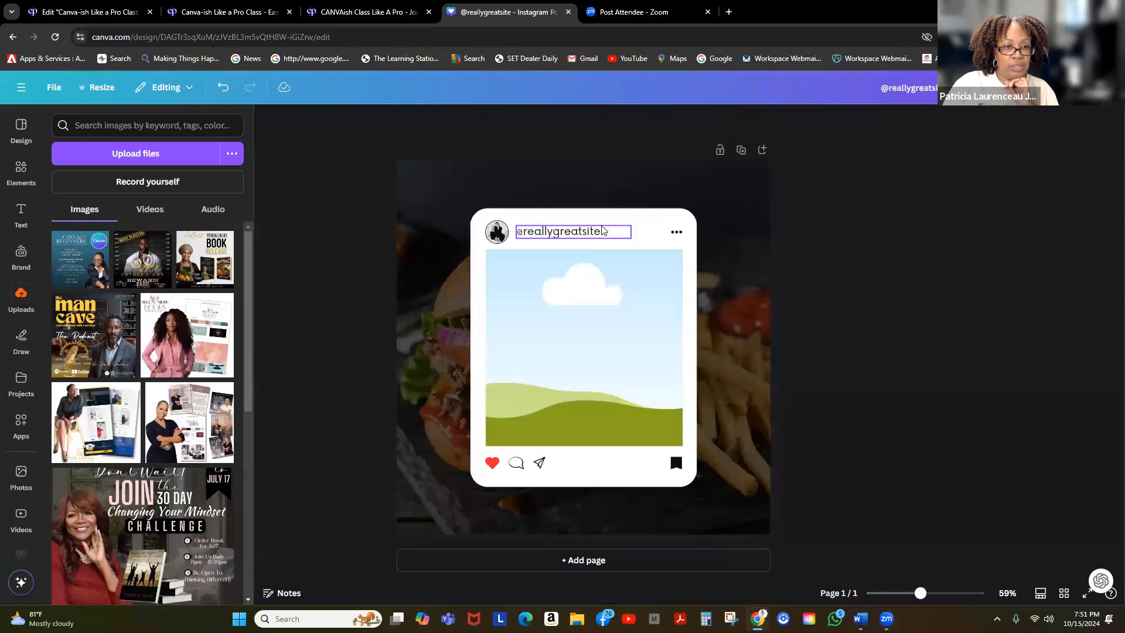
click(418, 170)
drag(468, 176, 477, 176)
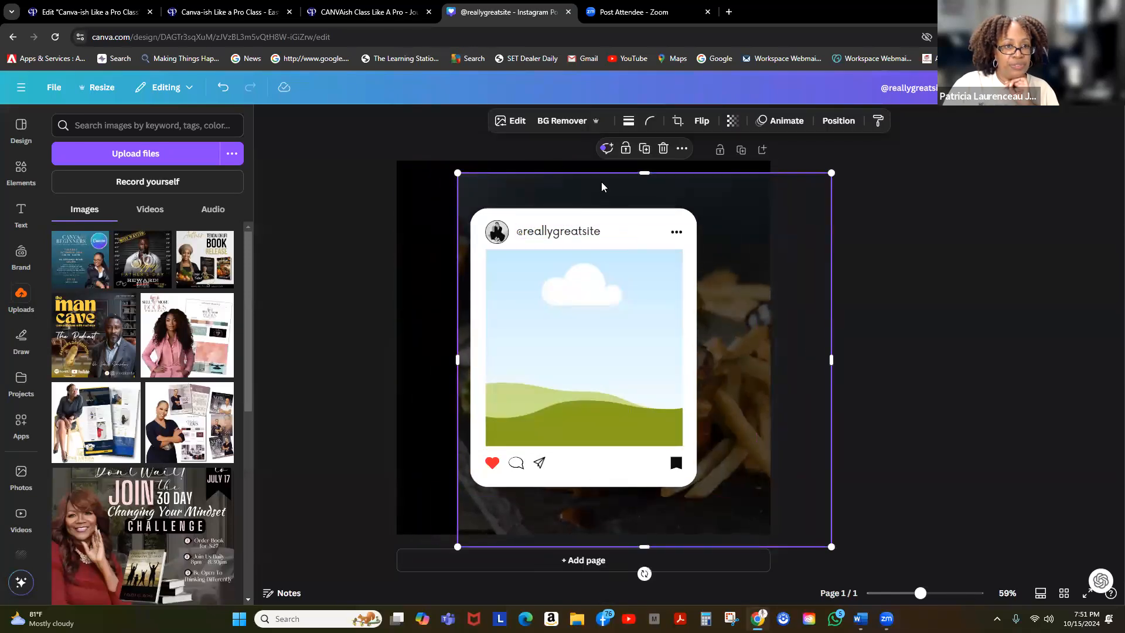
click(664, 150)
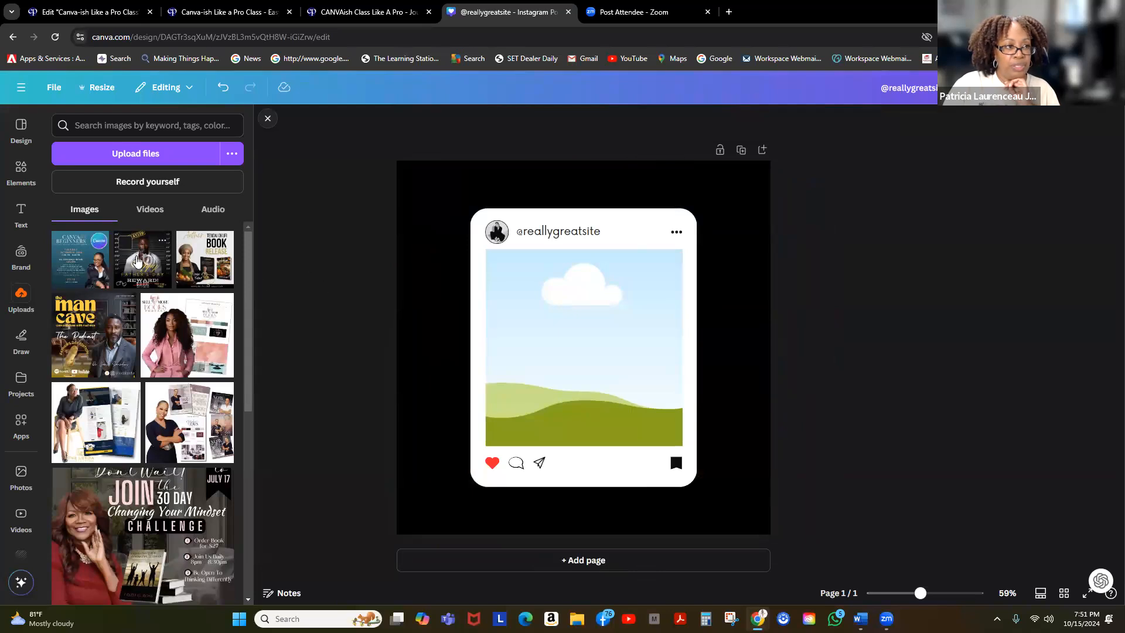
Insert the uploaded "Happy Father's Day" most-wanted flyer into the empty post frame
click(137, 262)
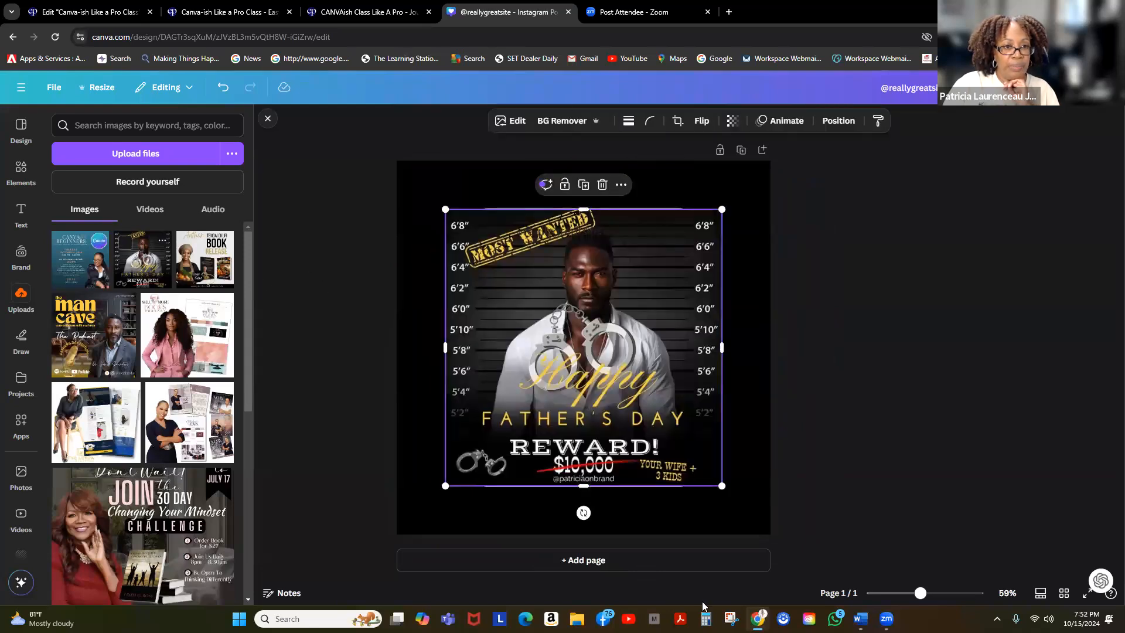
drag(582, 338, 593, 355)
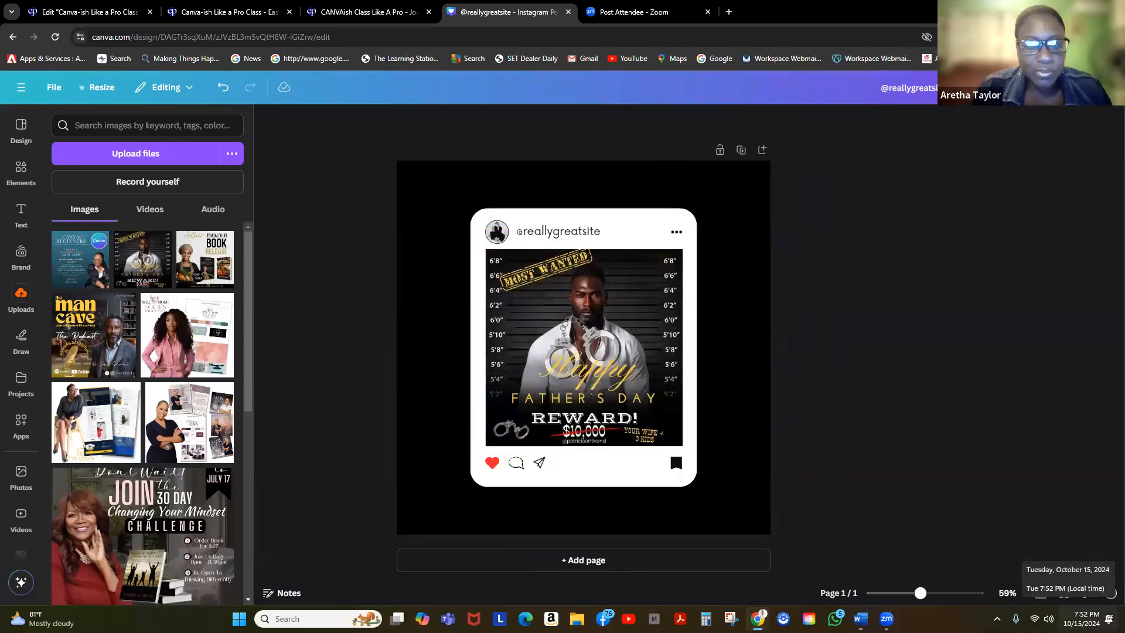
Add the Father's Day flyer again as a full-page image behind the post frame, with its transparency set to 14
drag(137, 258, 400, 179)
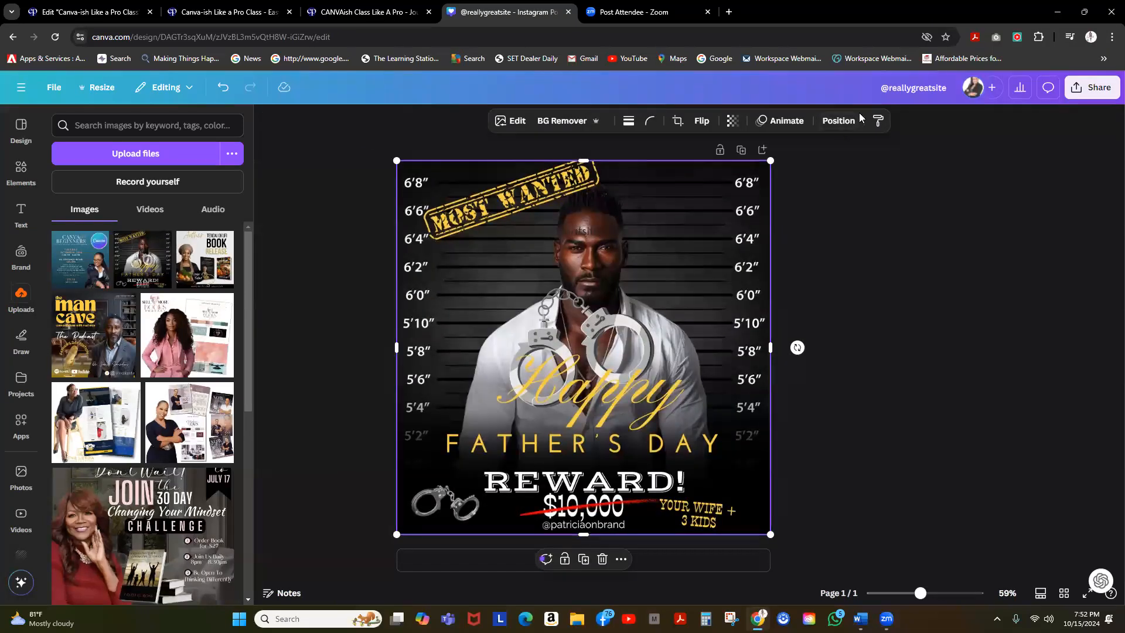
click(844, 122)
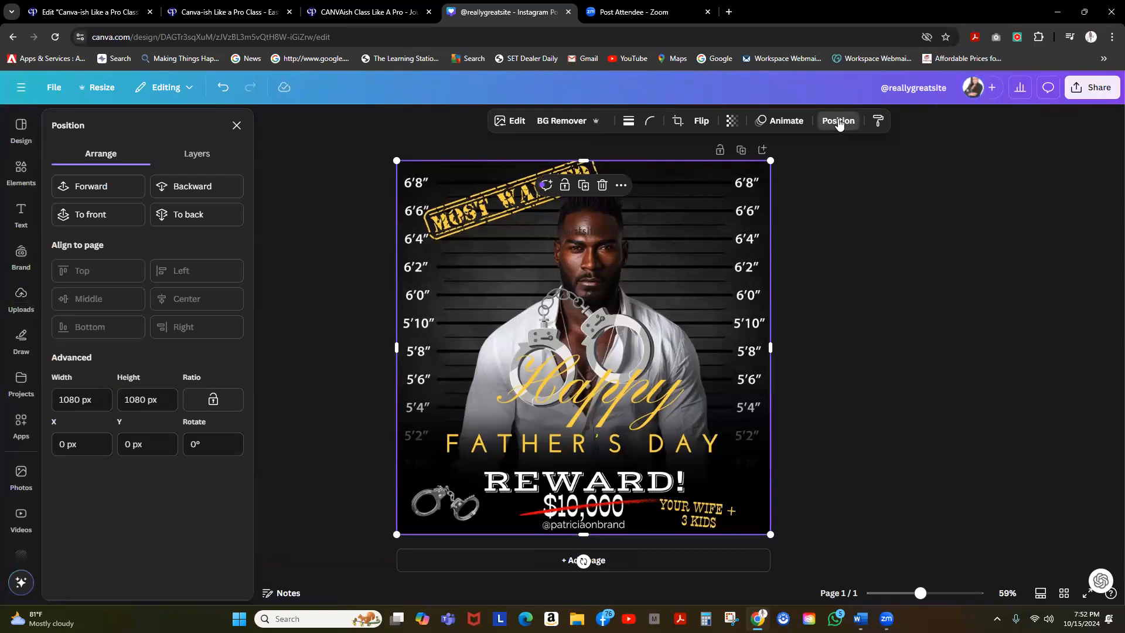
click(210, 185)
click(209, 183)
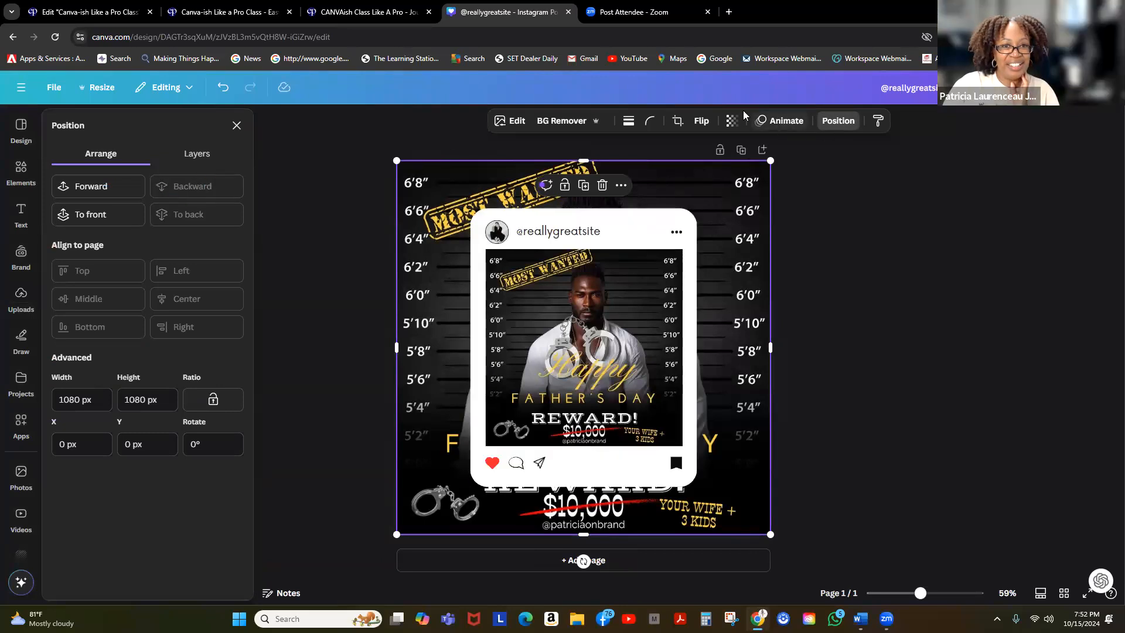
click(731, 121)
drag(759, 172, 686, 187)
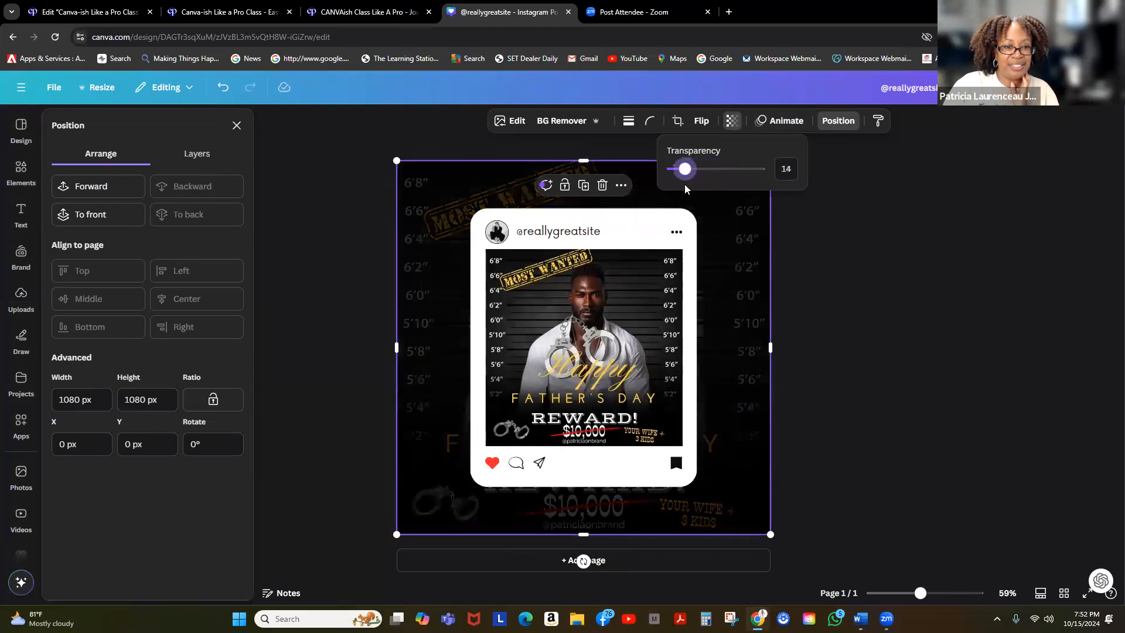
Add a second page below the Father's Day post and set its background to white from the brand color palette
click(895, 361)
click(894, 361)
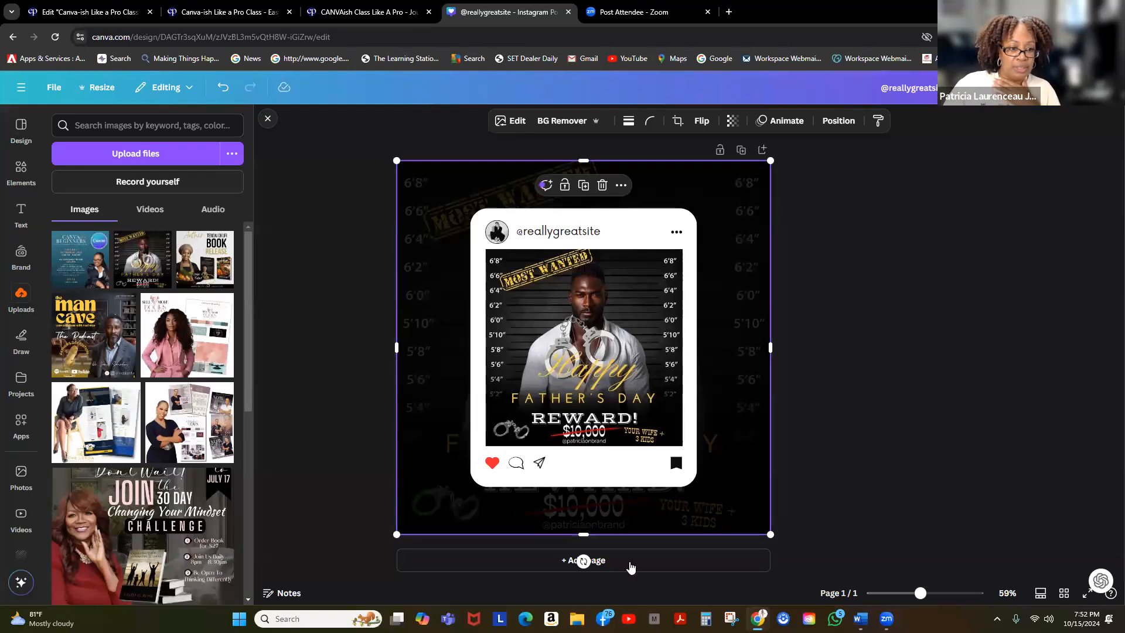
click(633, 563)
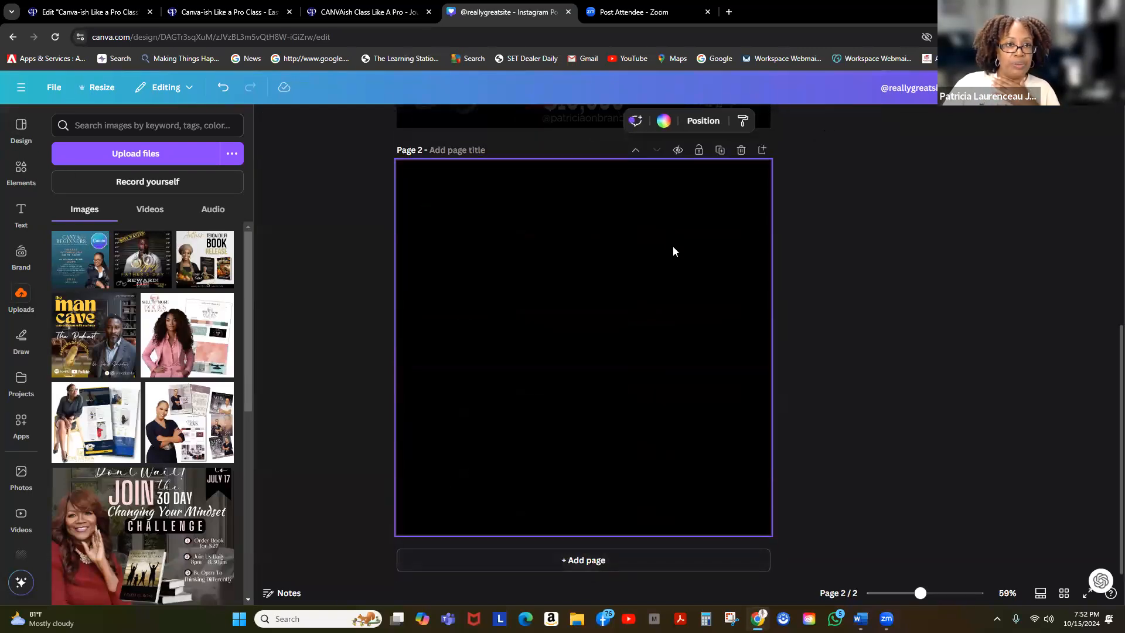
click(663, 121)
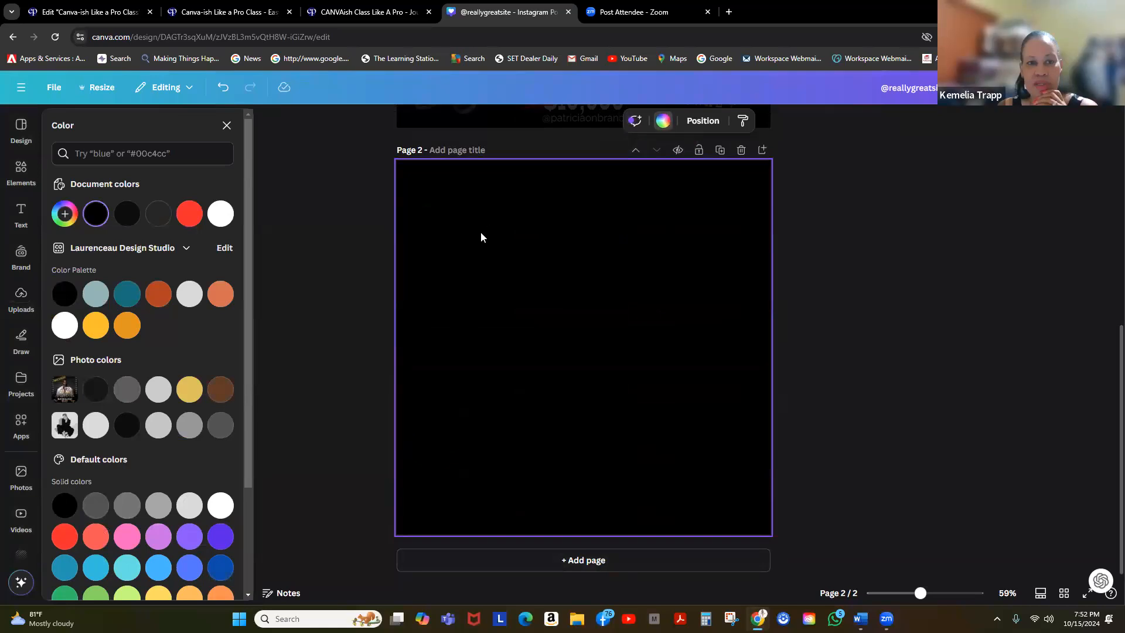
click(64, 325)
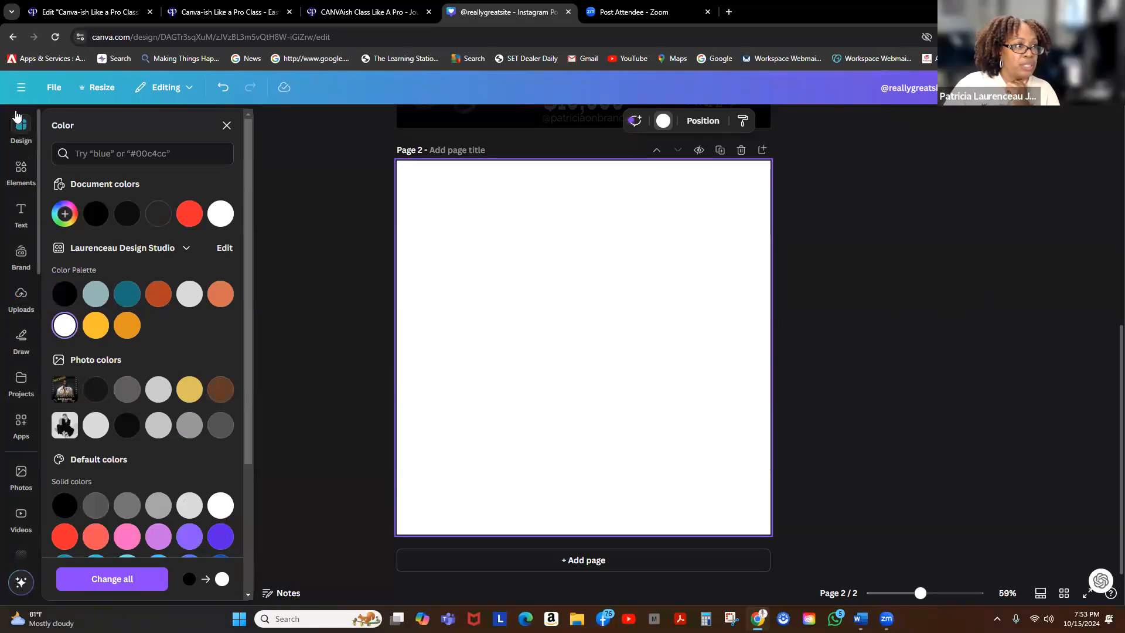
Browse the design templates and apply the "Incoming Call Travel Instagram Post" template to page 2
click(18, 131)
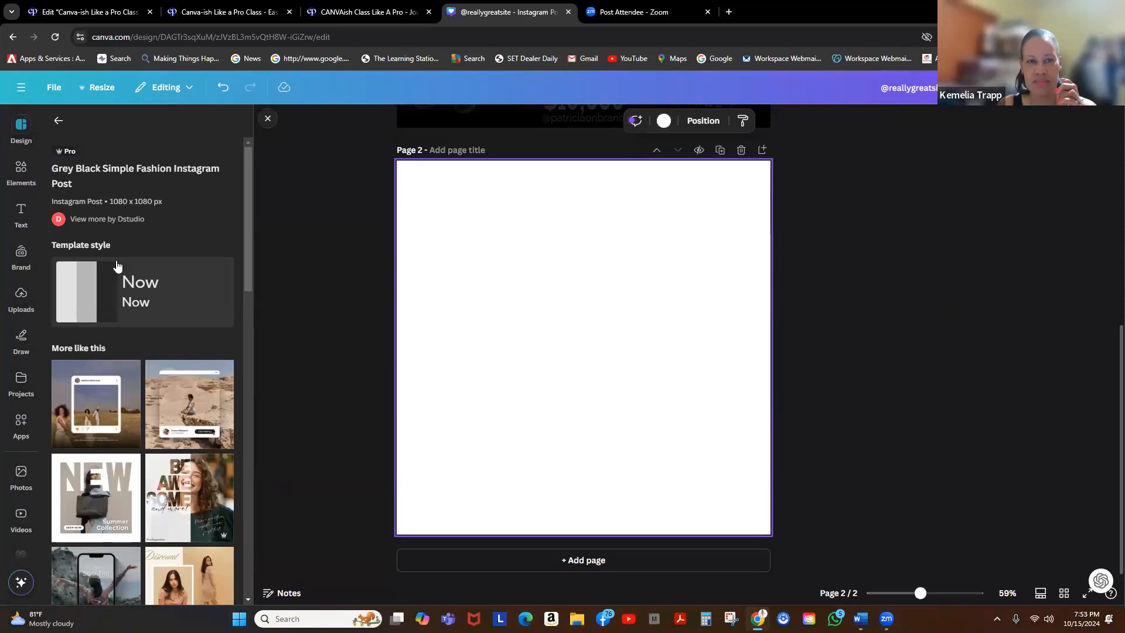
click(59, 118)
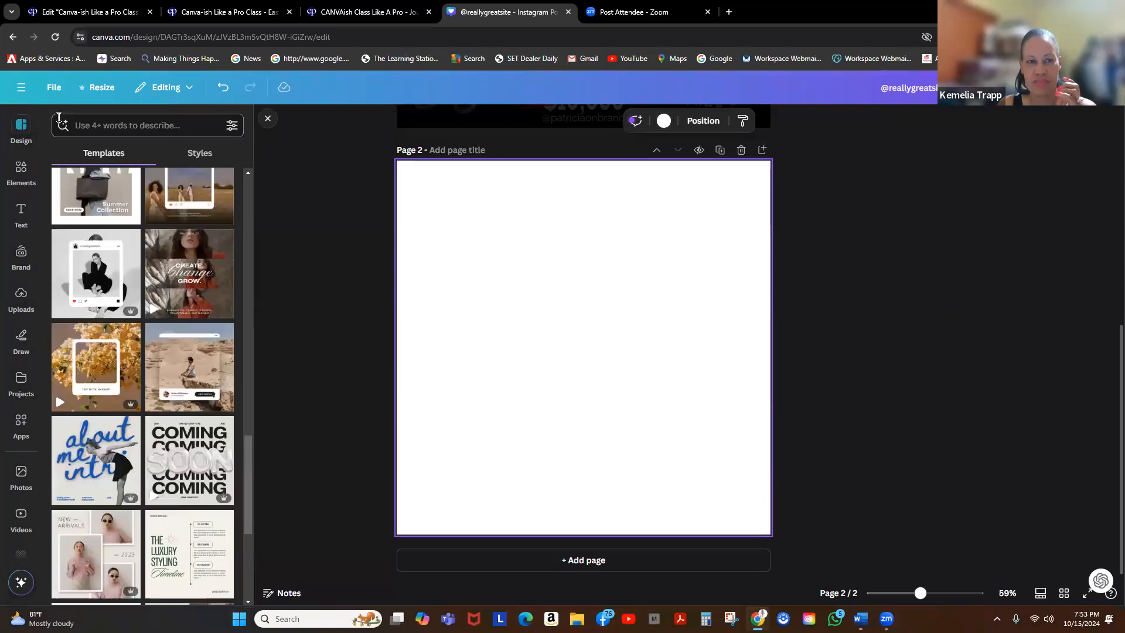
scroll(199, 300, up, 5)
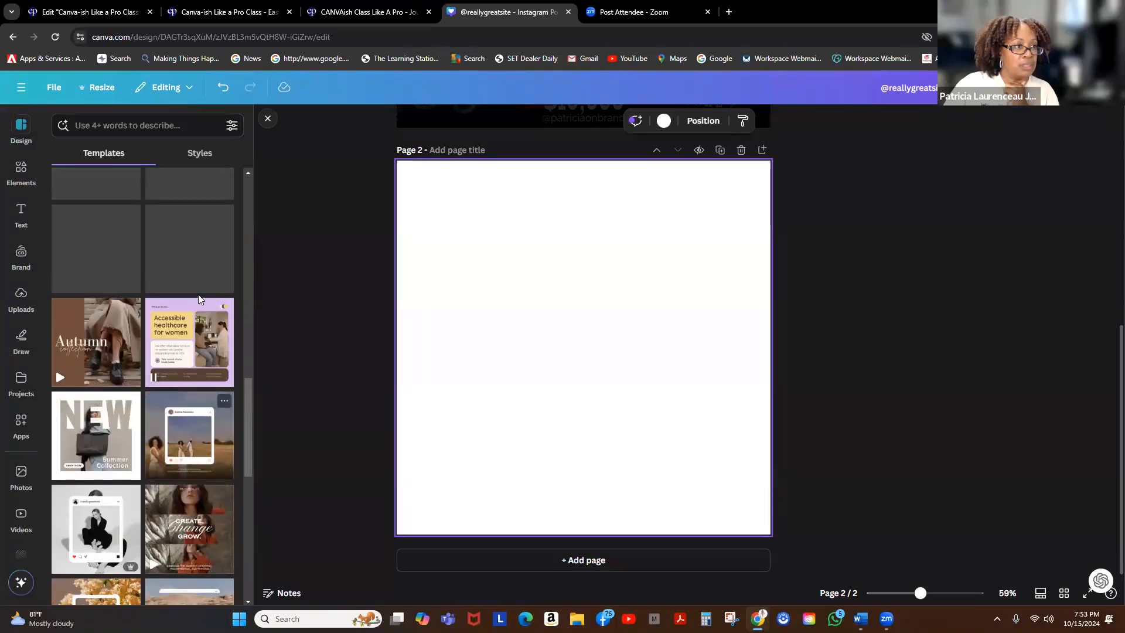
scroll(176, 296, down, 4)
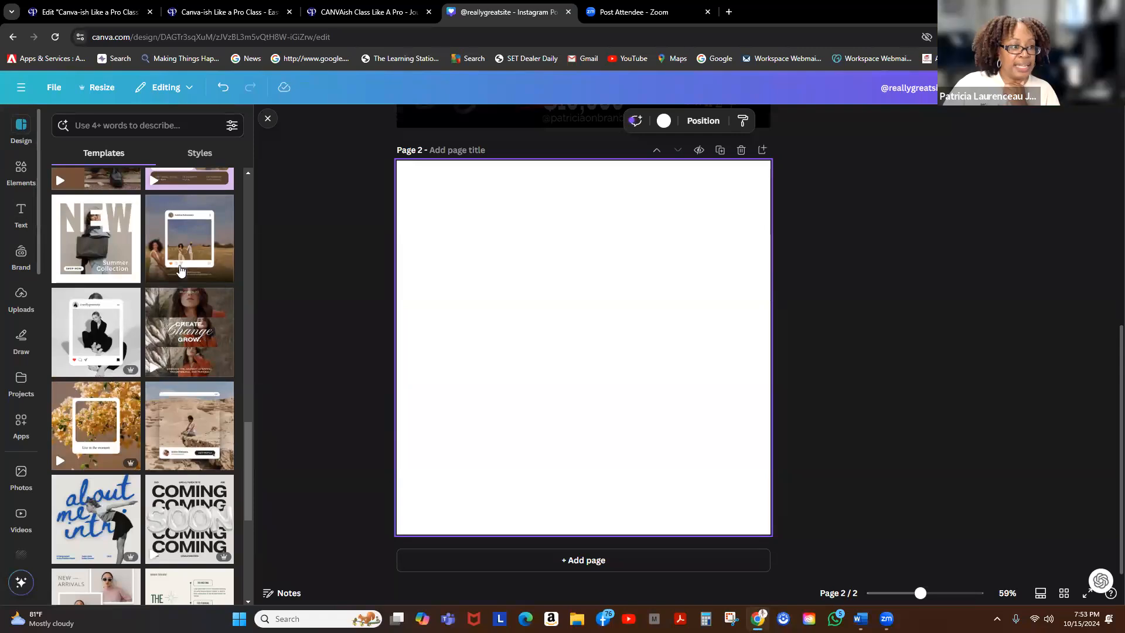
scroll(157, 273, down, 6)
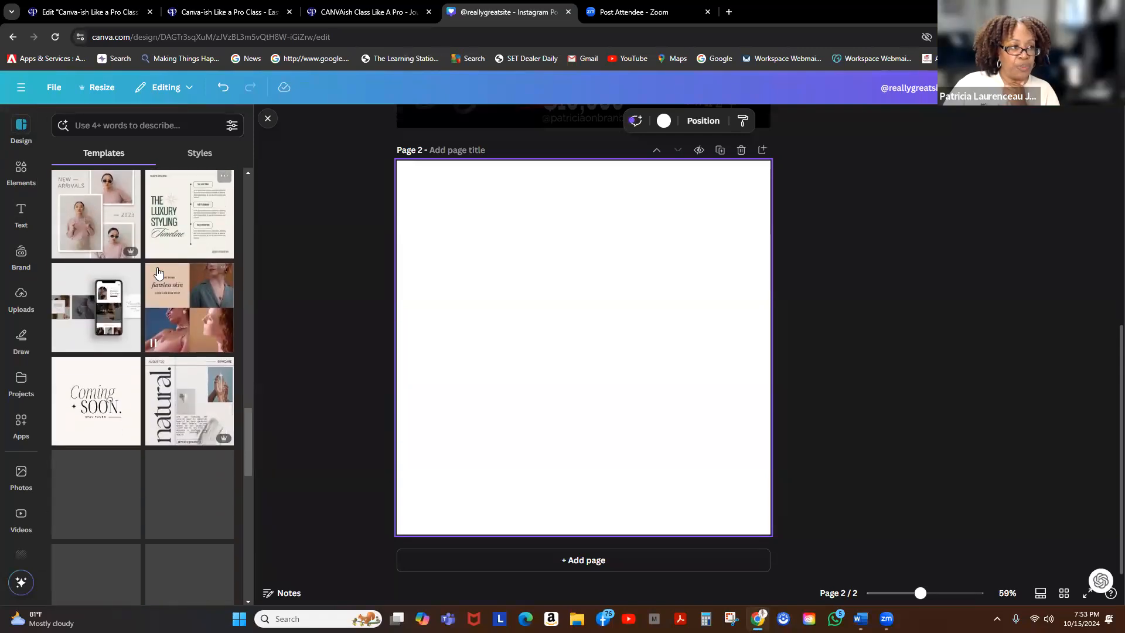
scroll(135, 293, down, 3)
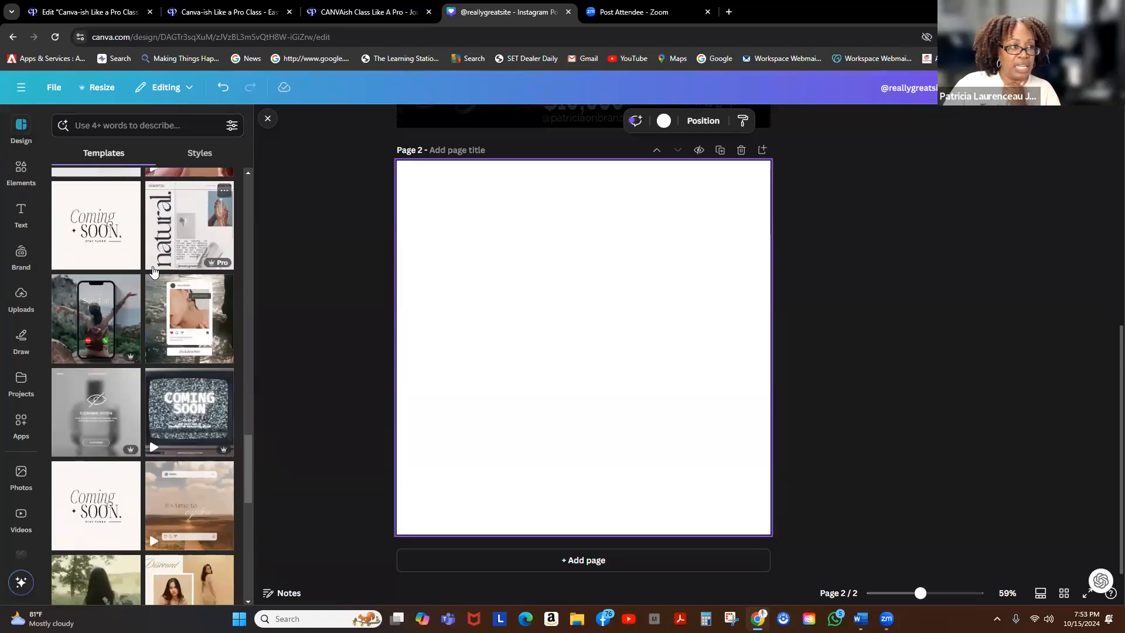
click(121, 314)
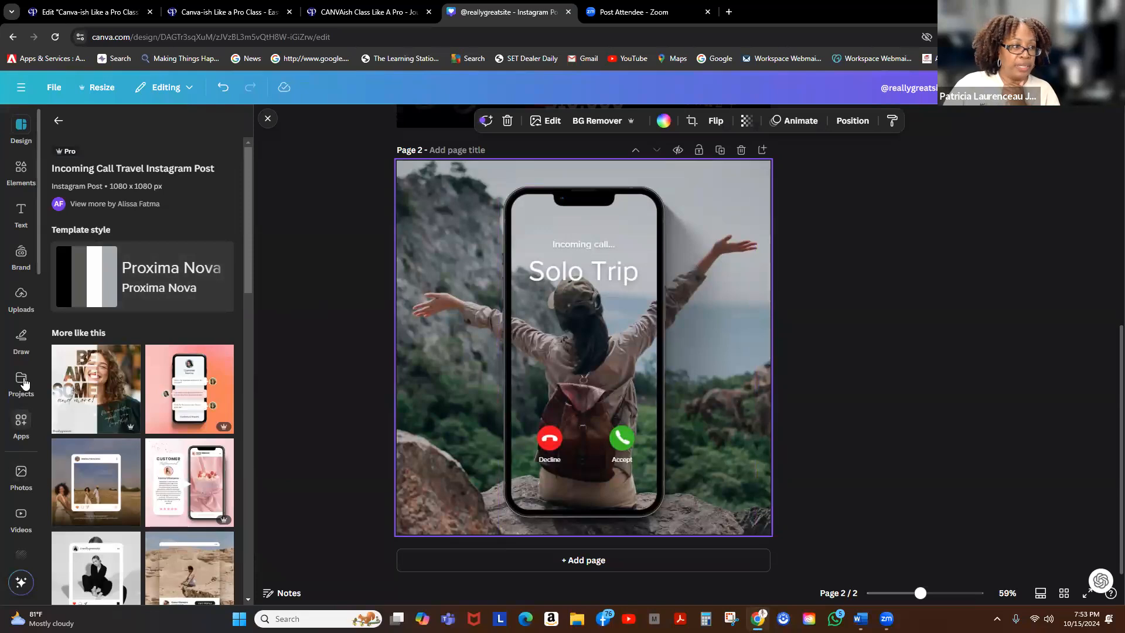
Replace the burger search in the stock photos with a search for "white bathroom"
click(20, 476)
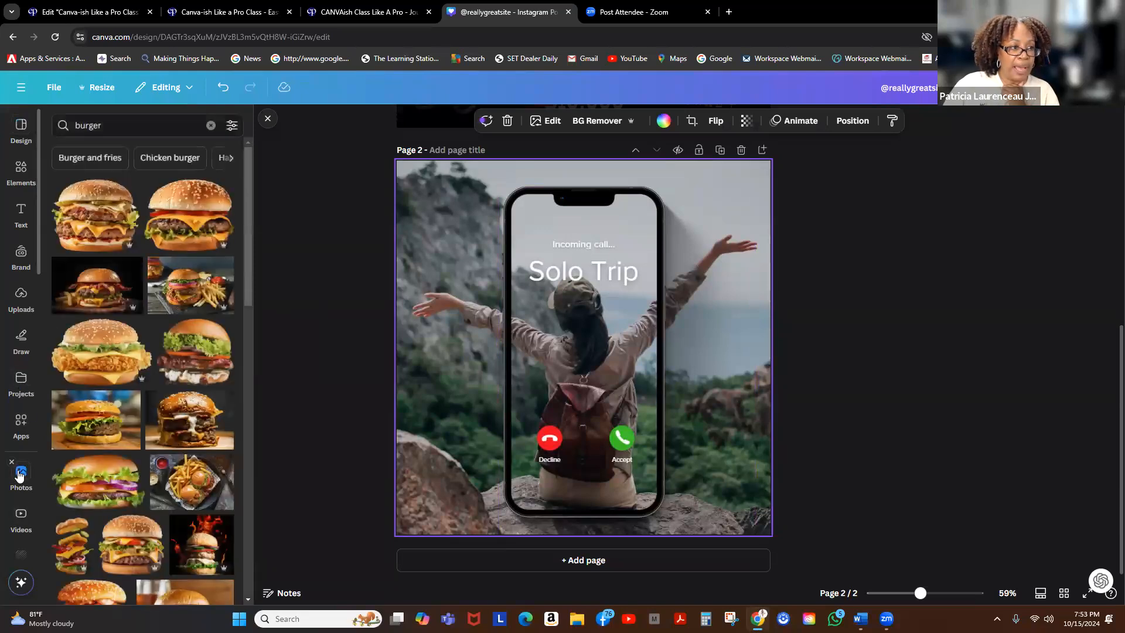
click(211, 126)
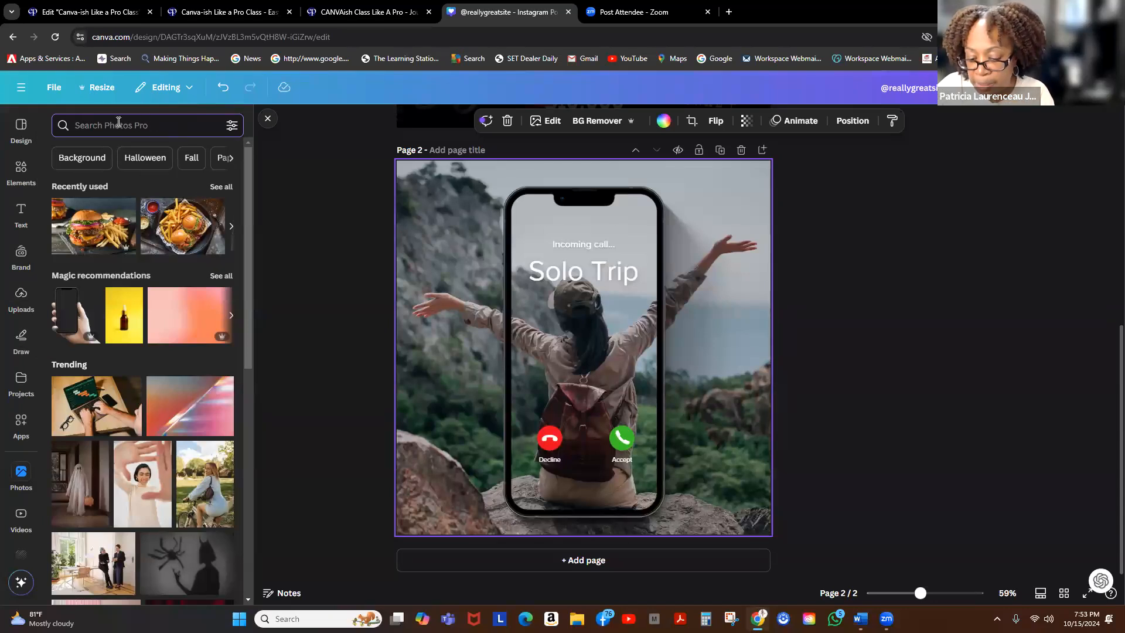
text(bathro)
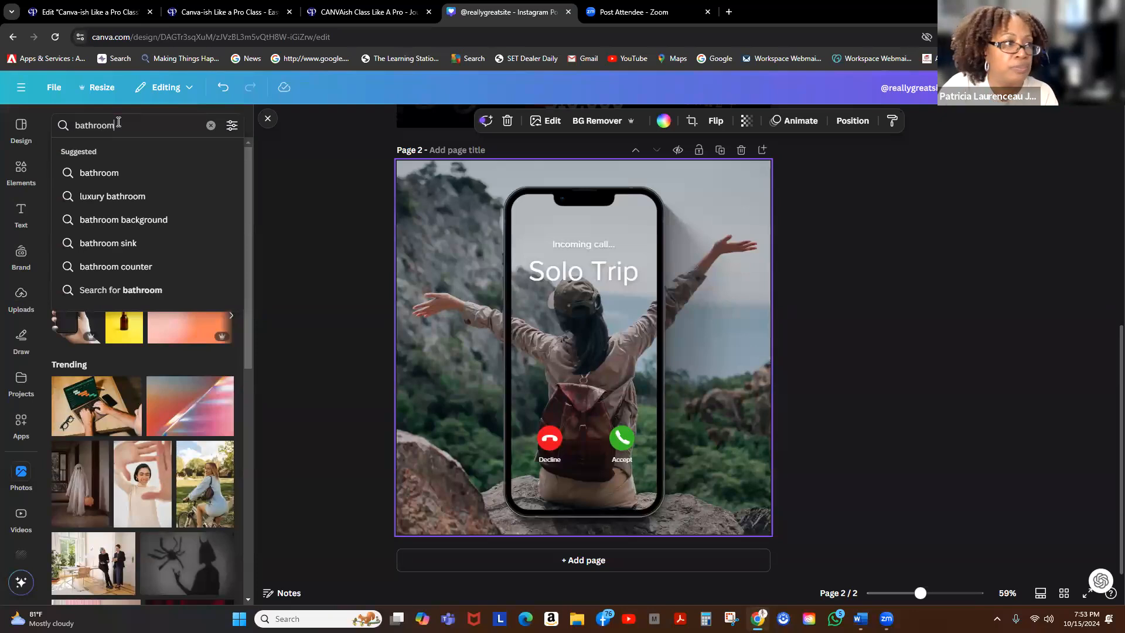
text(om)
key(Home)
text(white)
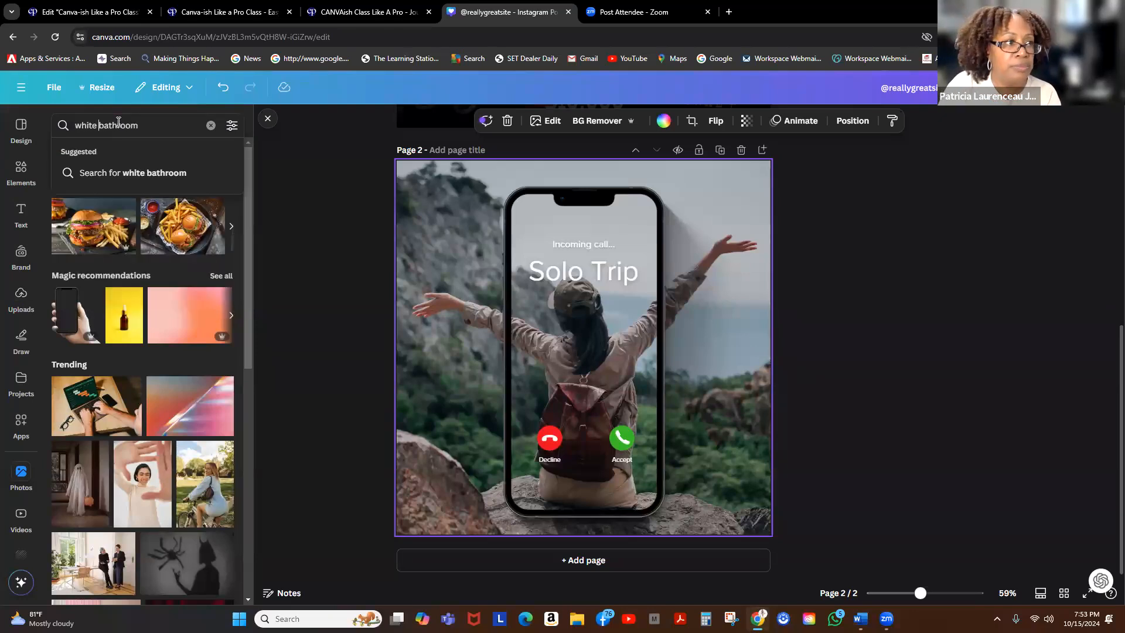
key(Return)
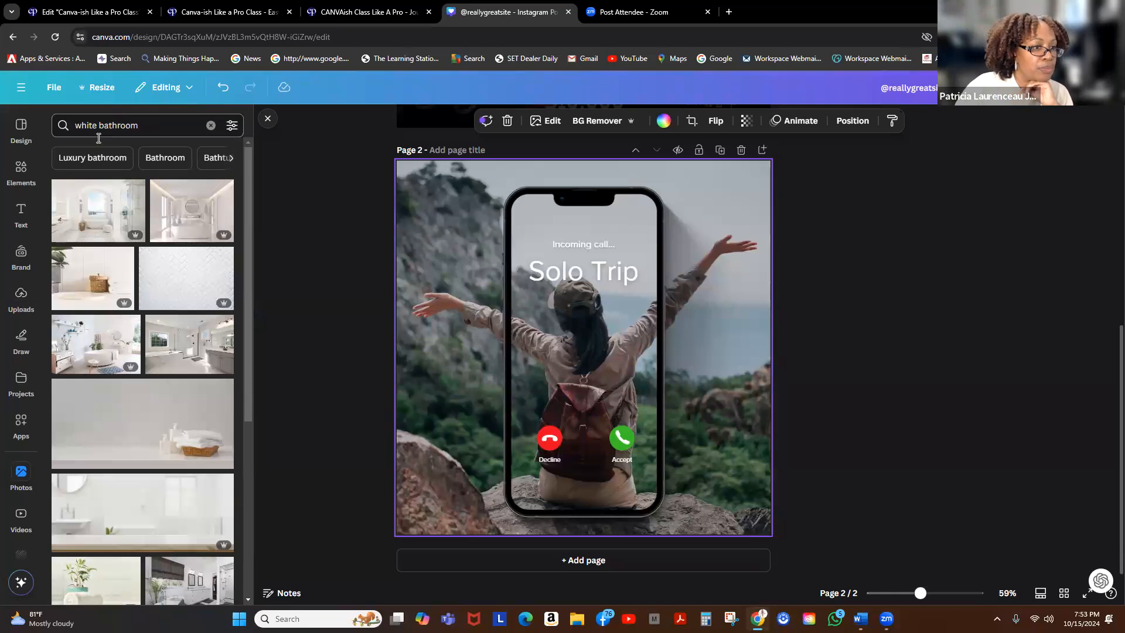
Delete the Solo Trip page, undo the deletion and return to page 2
click(741, 152)
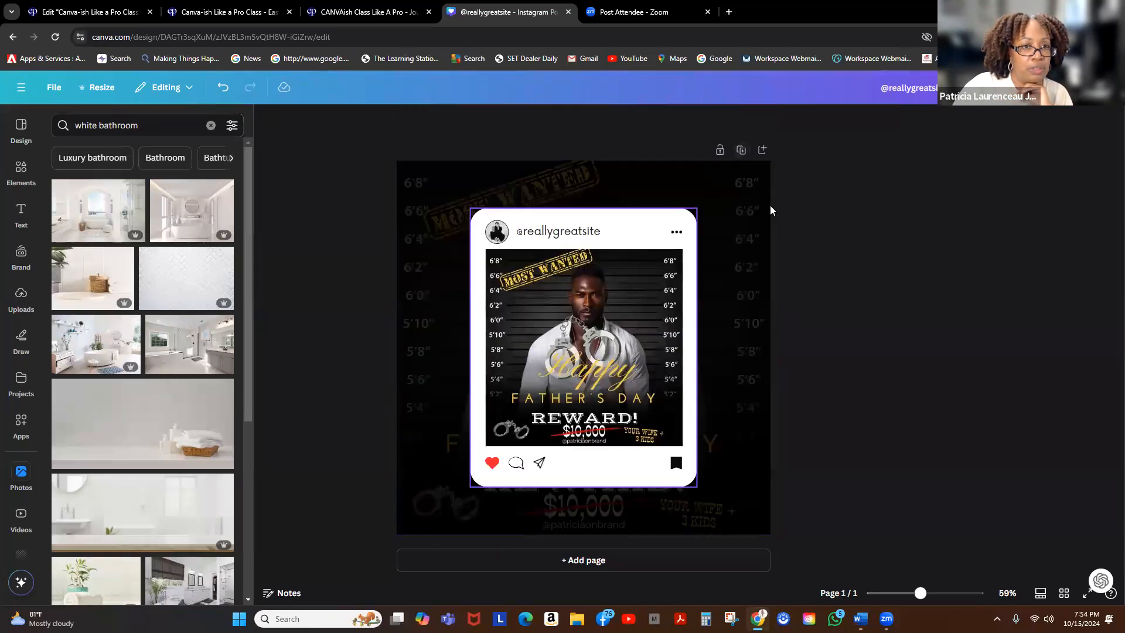
click(223, 88)
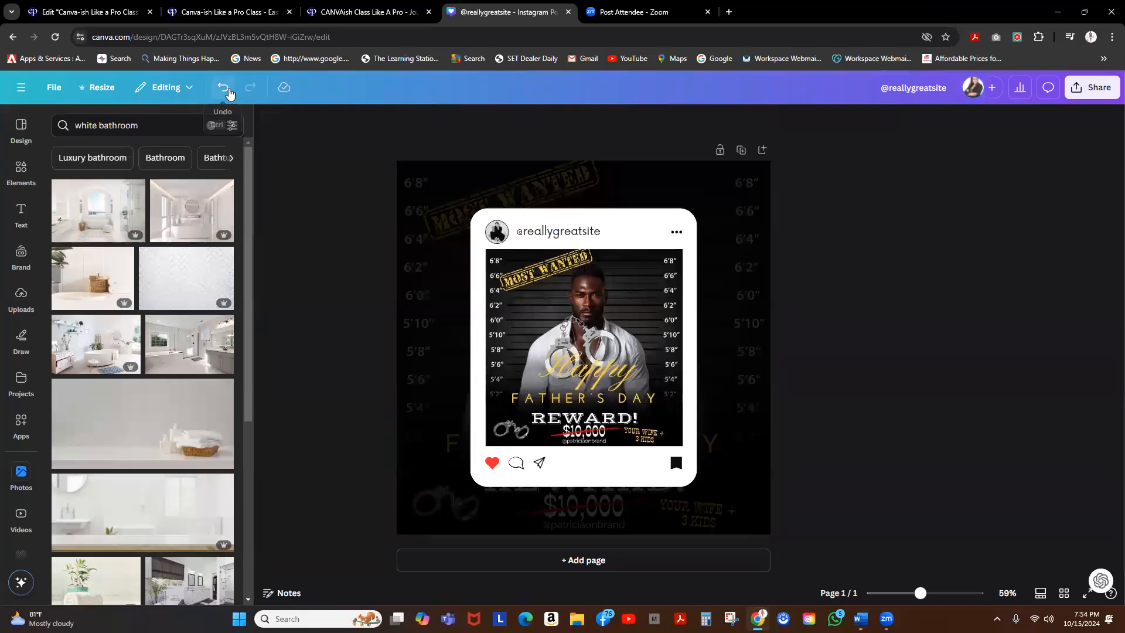
scroll(831, 308, down, 6)
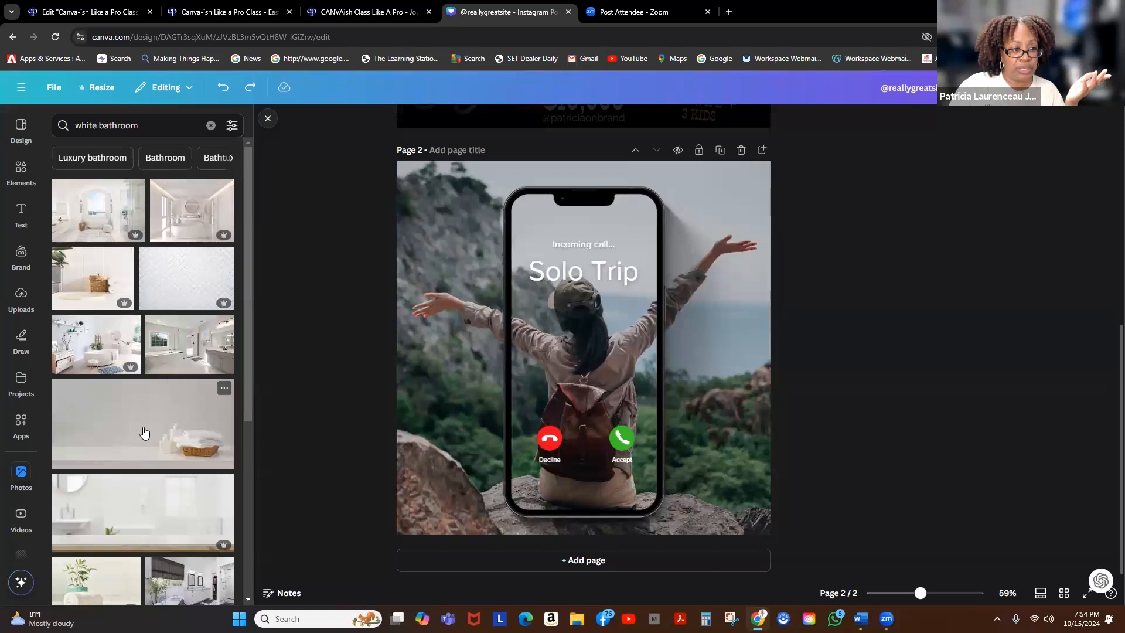
Detach the hiker photo from page 2's background and delete it, keeping the phone frame and call elements
scroll(144, 432, down, 3)
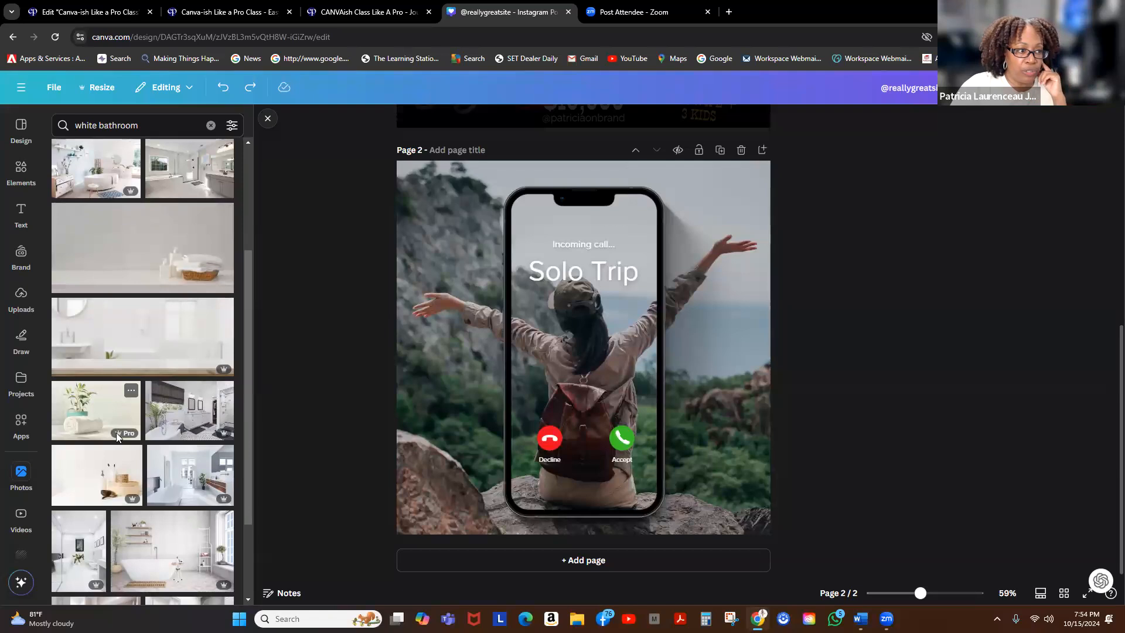
click(434, 238)
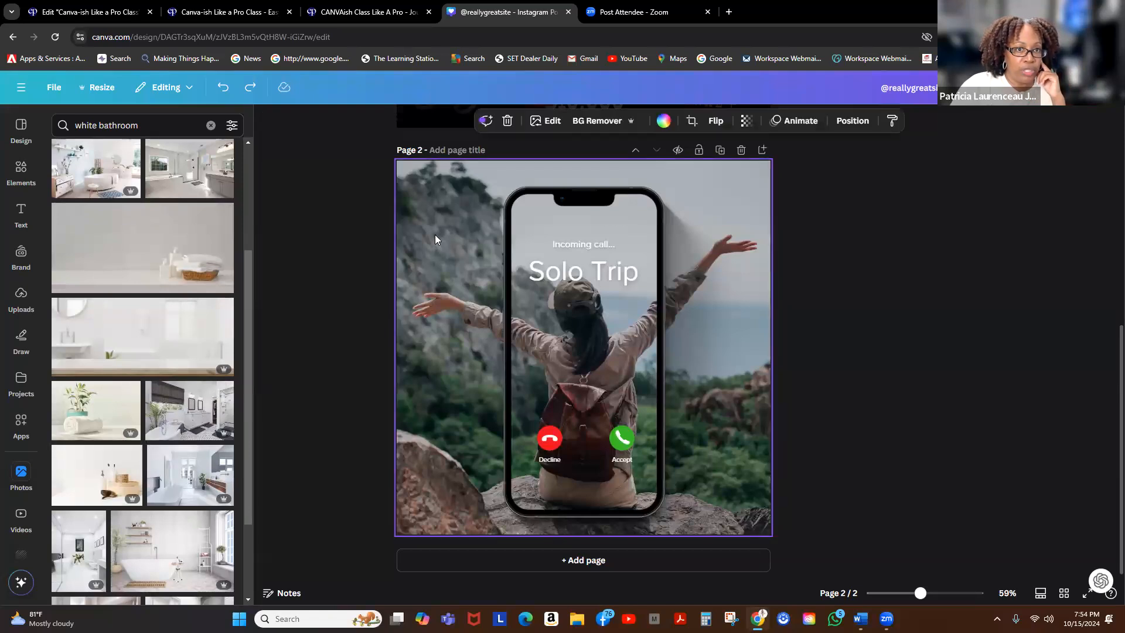
drag(458, 234, 458, 235)
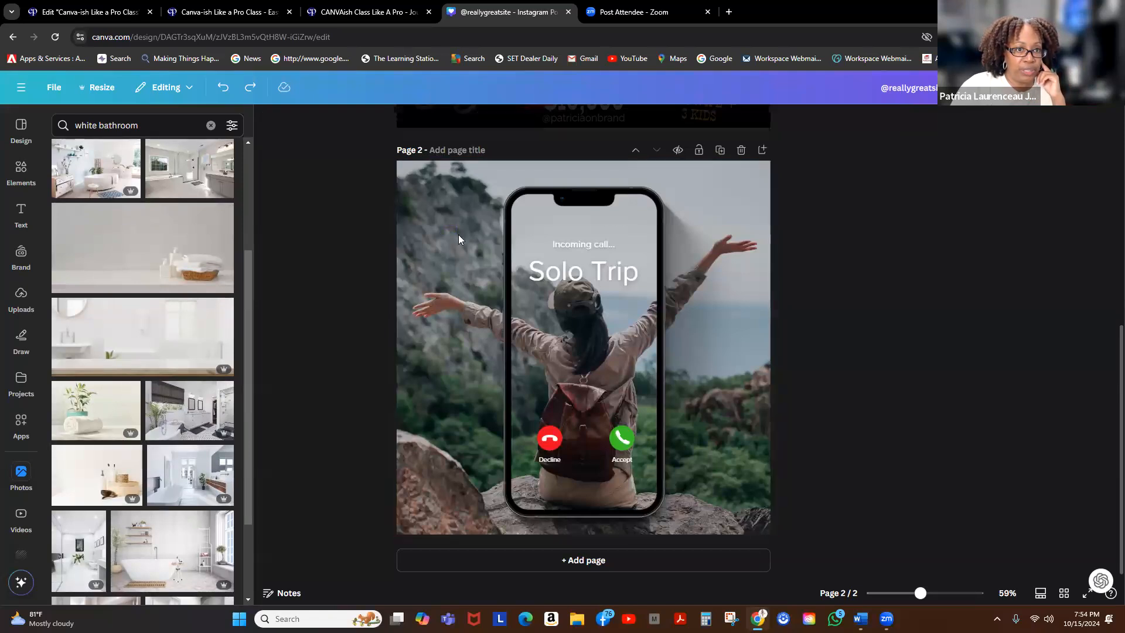
click(448, 228)
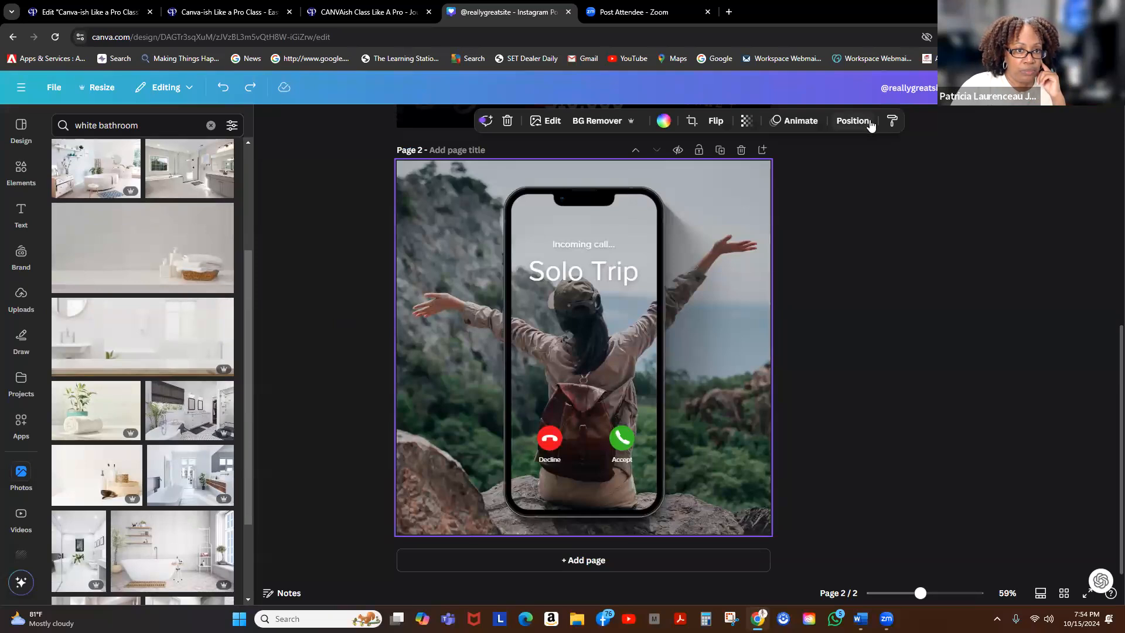
click(852, 121)
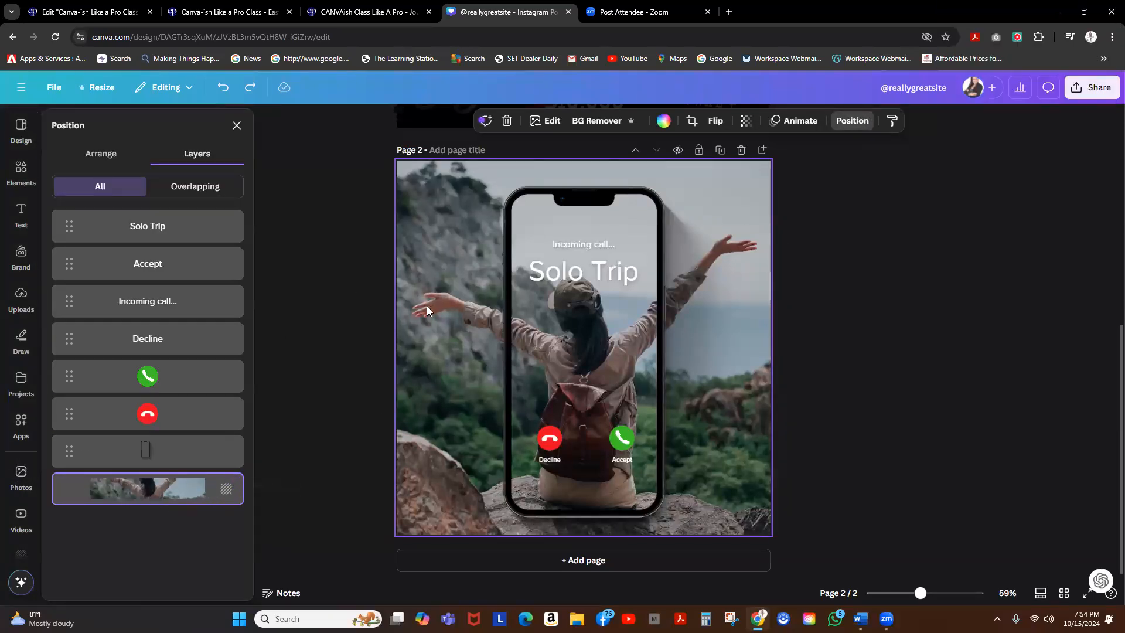
right_click(440, 338)
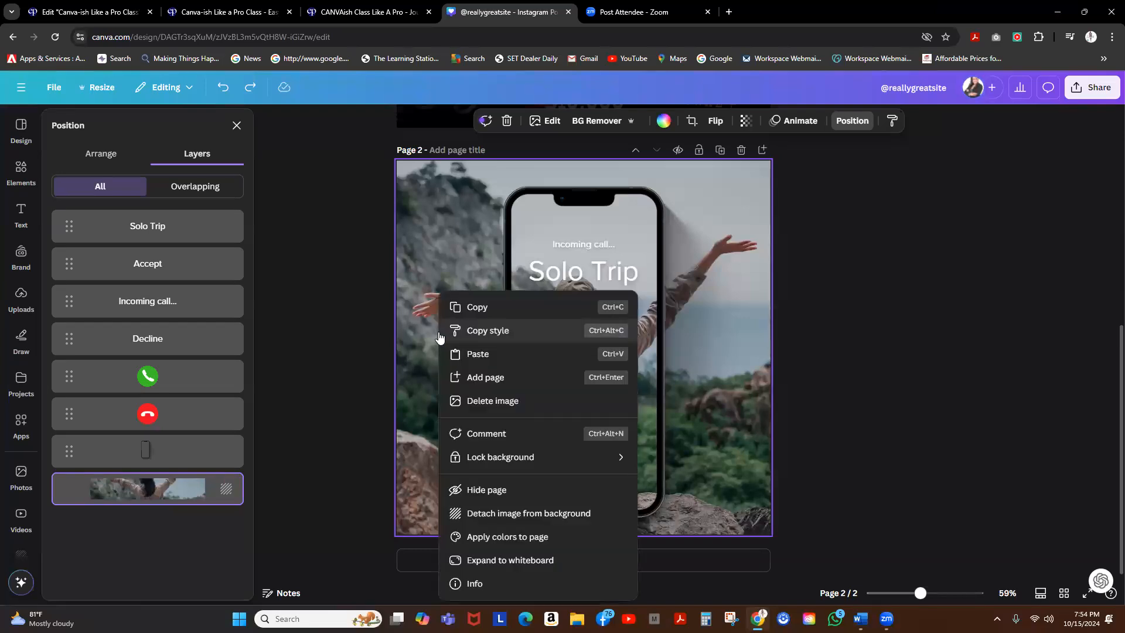
click(501, 513)
click(603, 223)
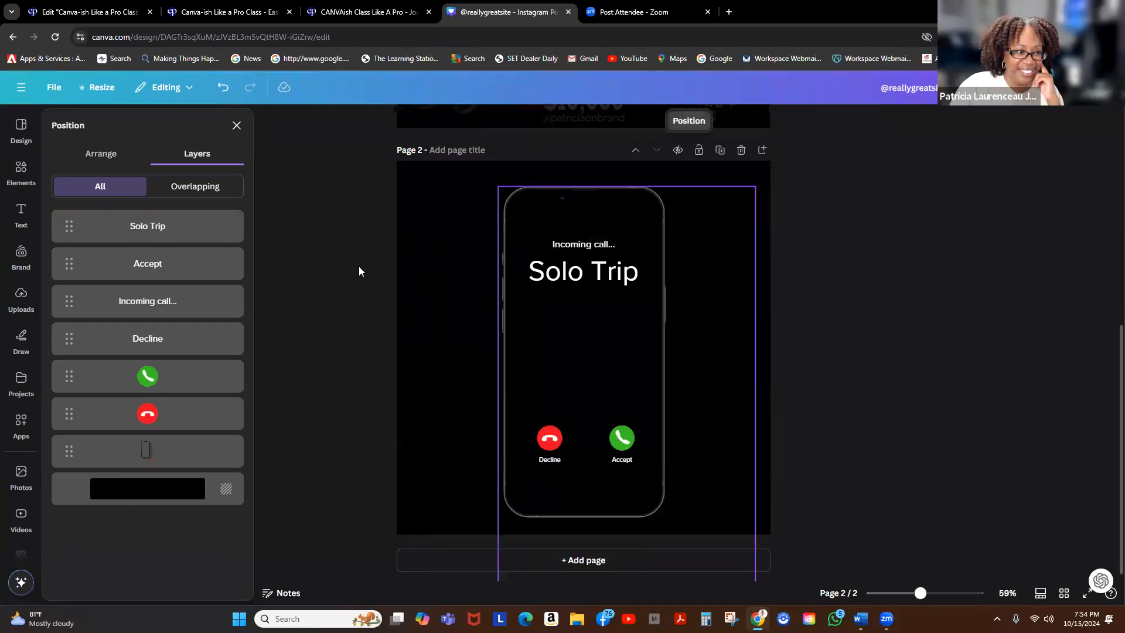
Try placing the white bathroom photo with the dark window shade as a full-page image on page 2, and undo it
click(431, 237)
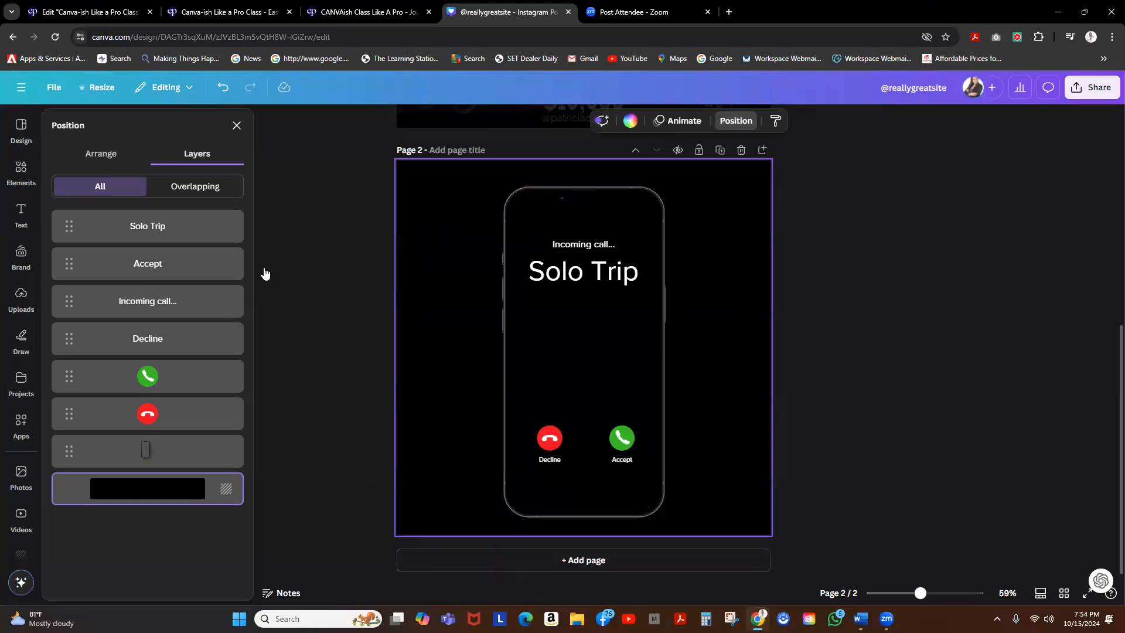
click(93, 154)
click(236, 125)
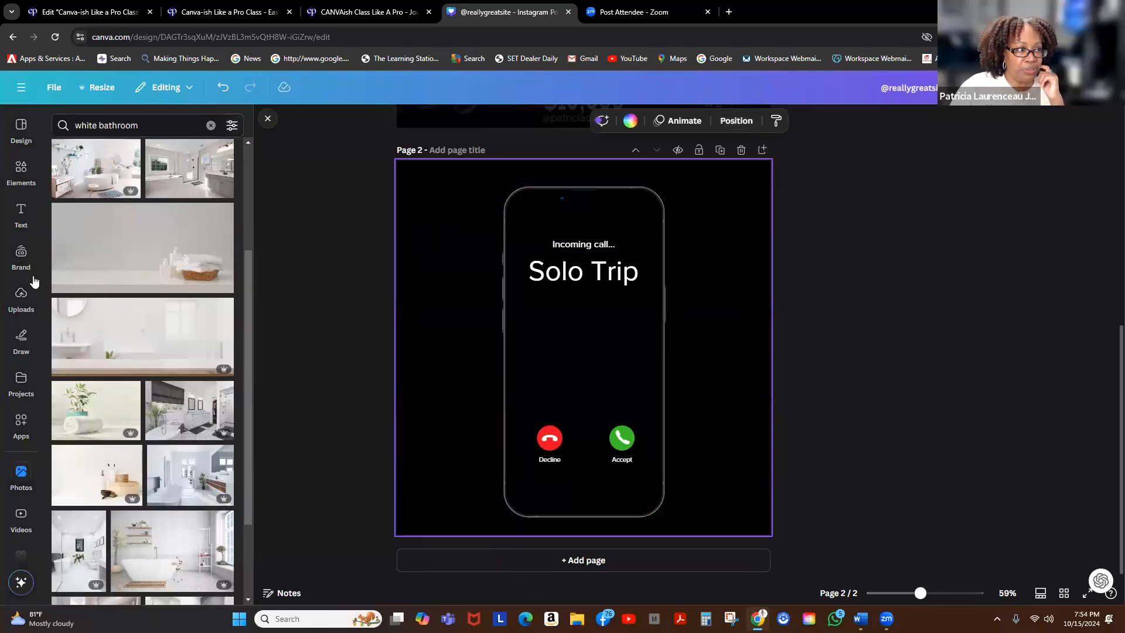
scroll(122, 298, up, 2)
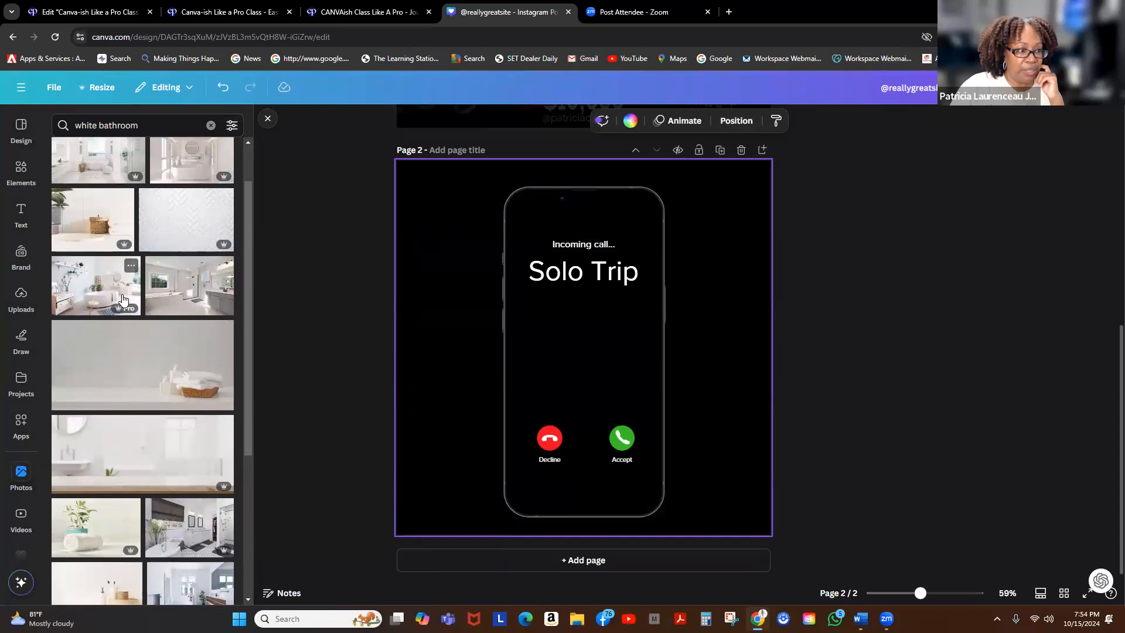
scroll(123, 298, down, 1)
drag(188, 475, 409, 328)
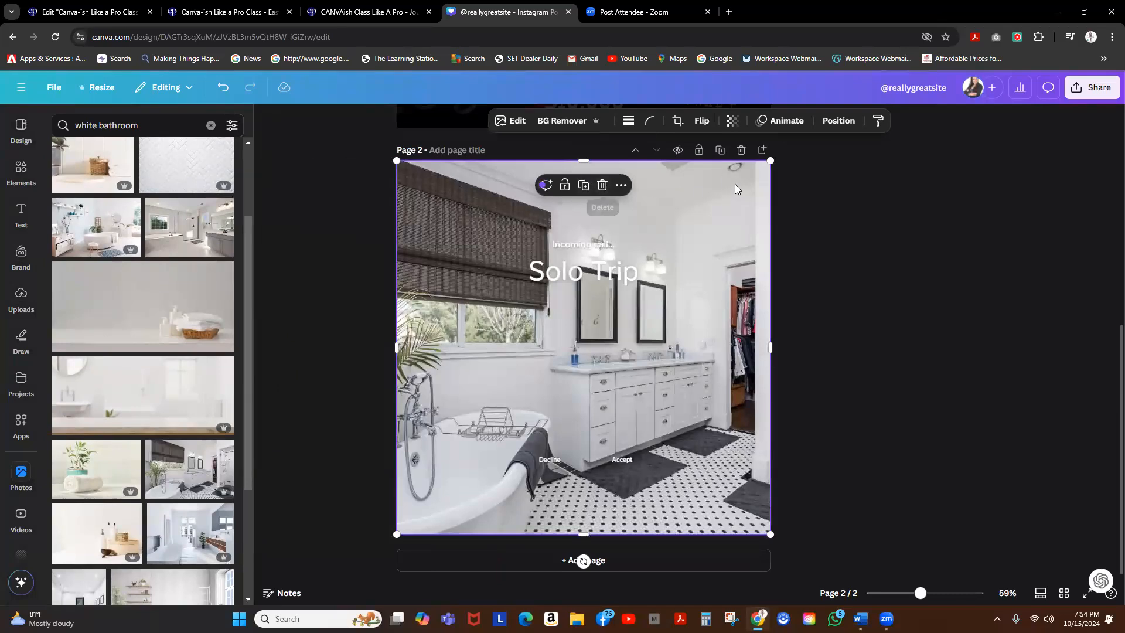
click(222, 87)
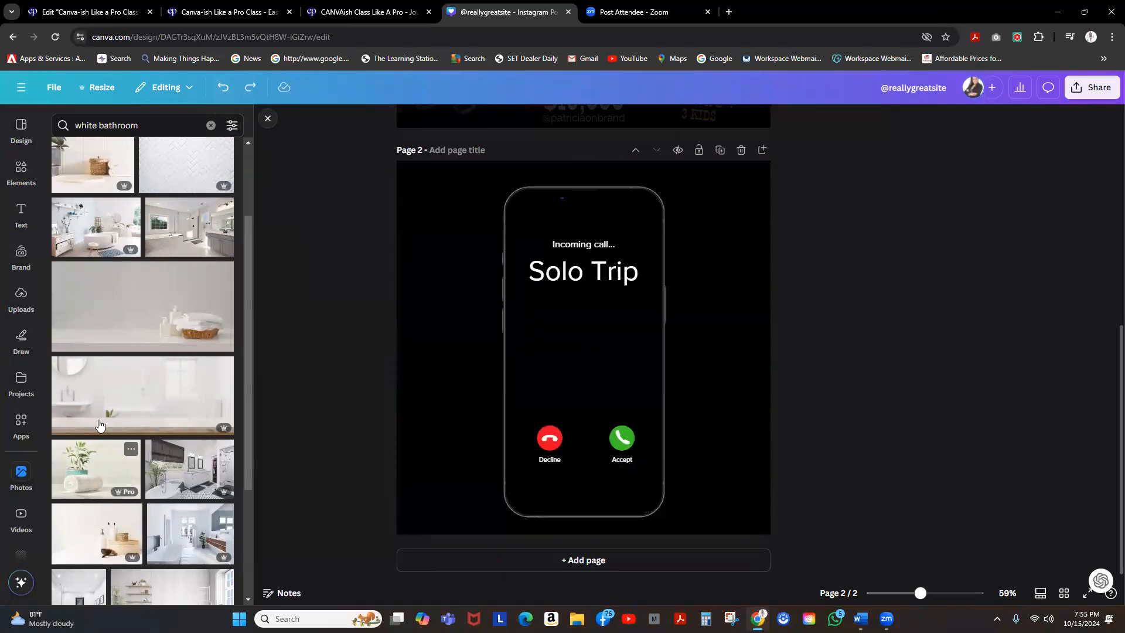
Browse more white bathroom photos and broaden the stock photo search to "bathroom"
scroll(88, 445, down, 10)
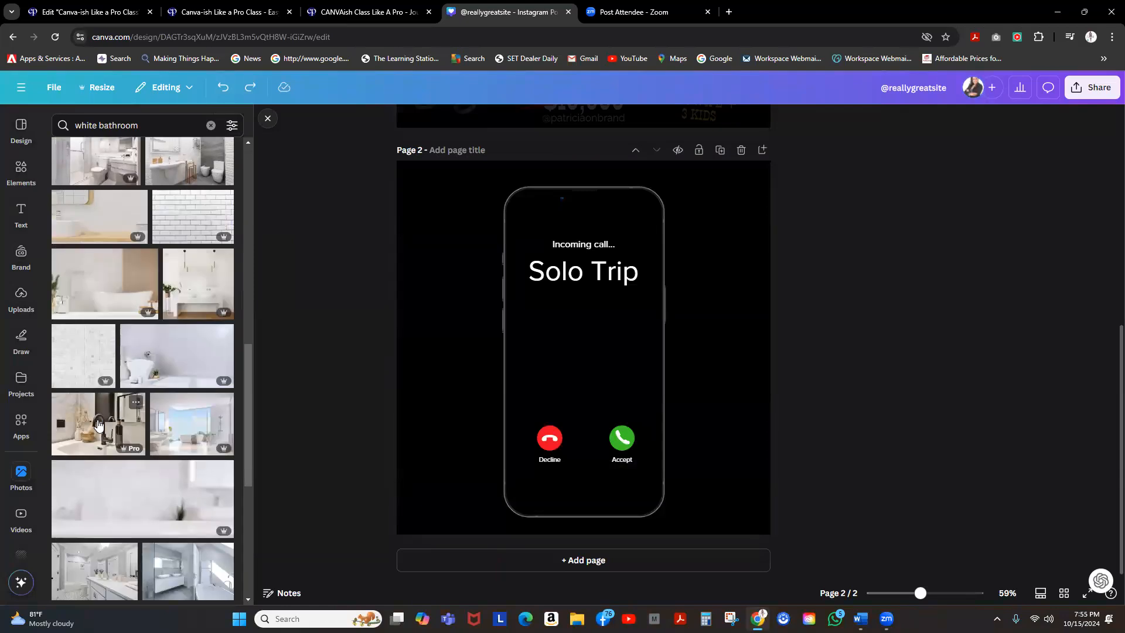
double_click(100, 126)
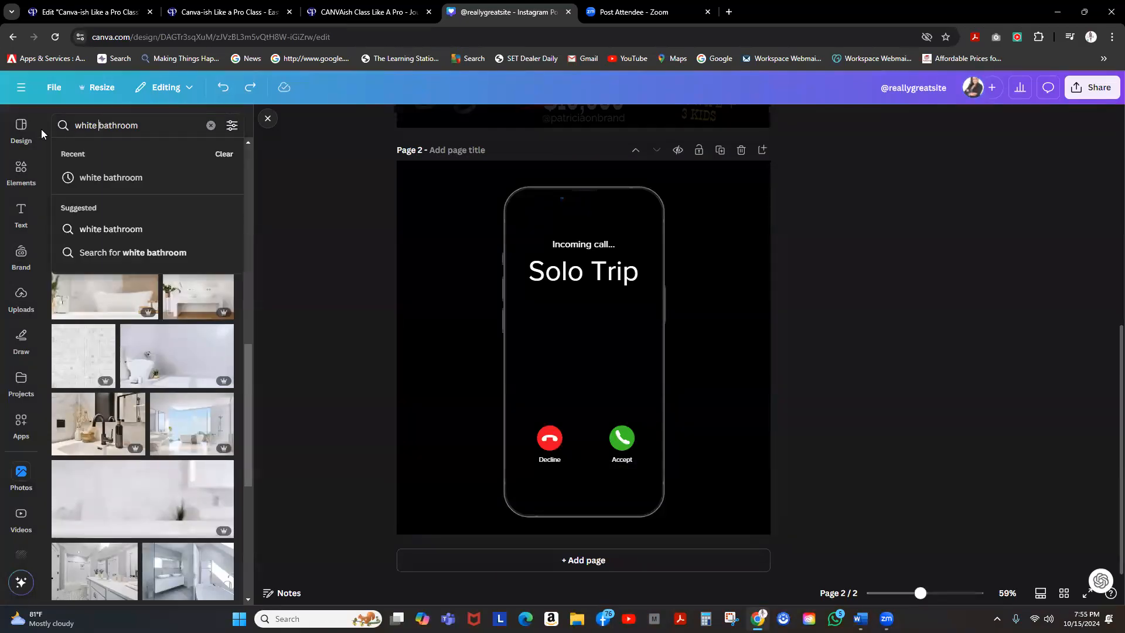
key(BackSpace)
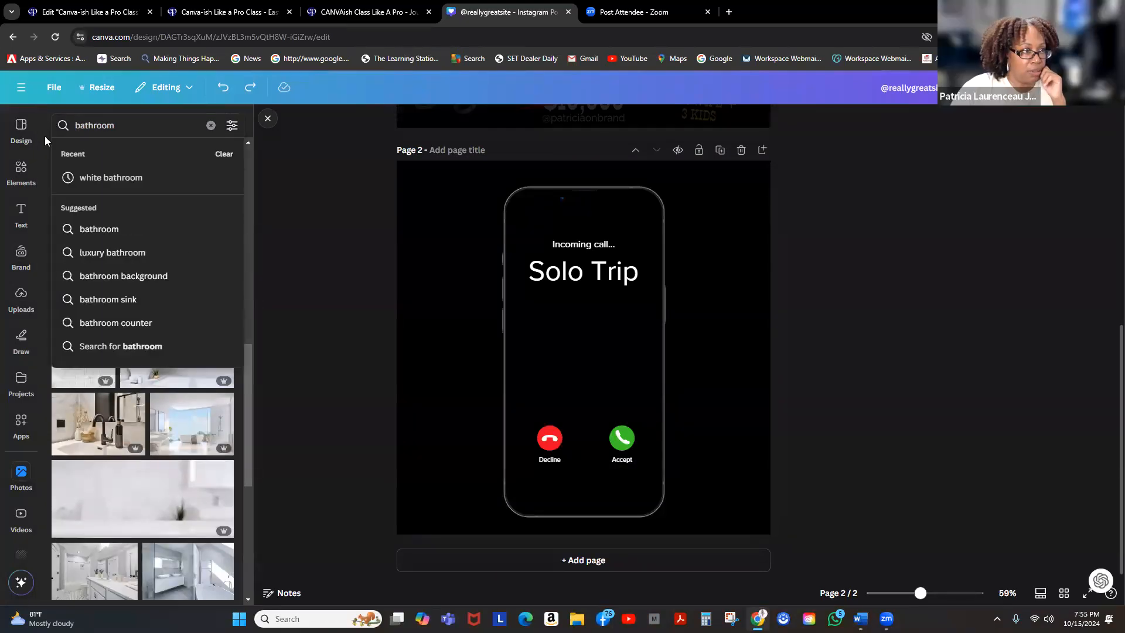
key(Return)
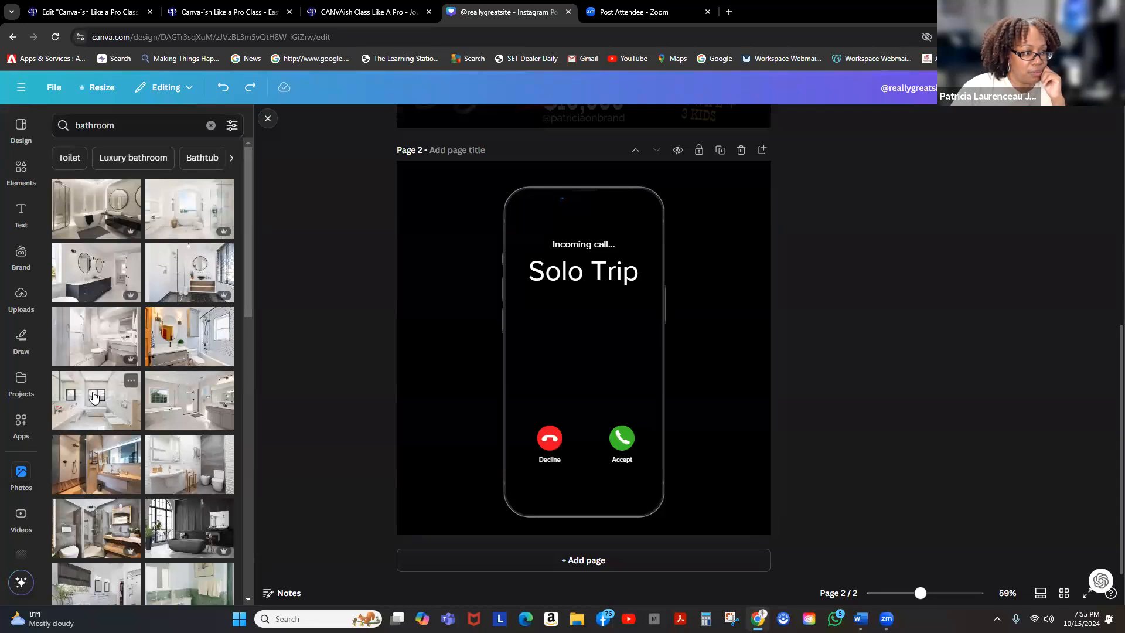
Find the black bathroom photo with the freestanding tub and place it as a full-page image on page 2
scroll(94, 398, down, 4)
scroll(94, 400, down, 2)
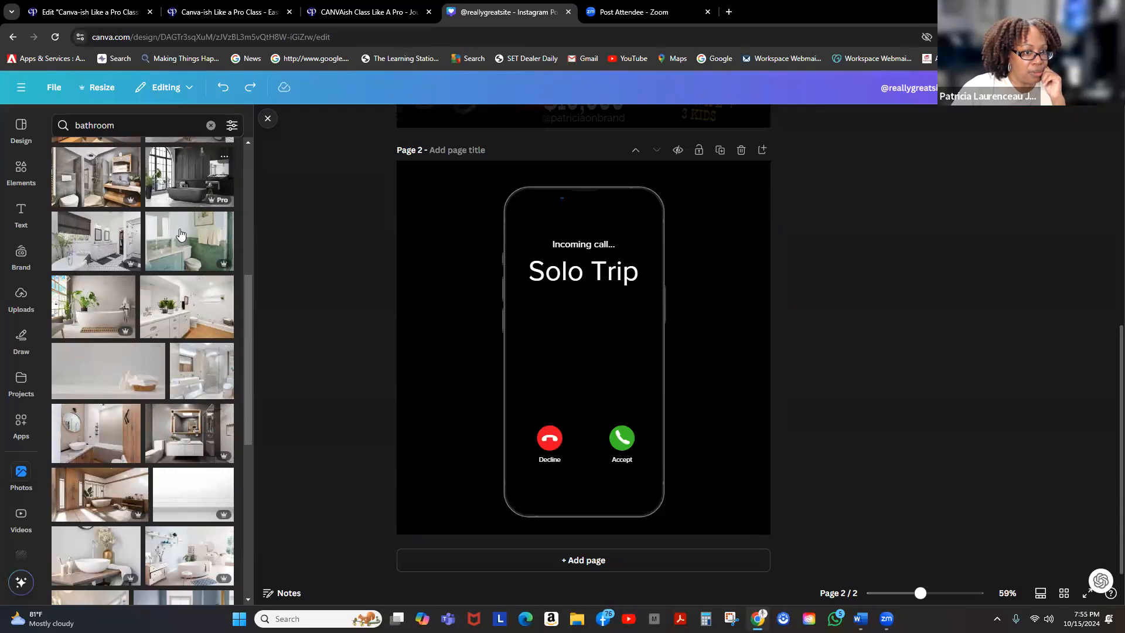
drag(175, 174, 423, 259)
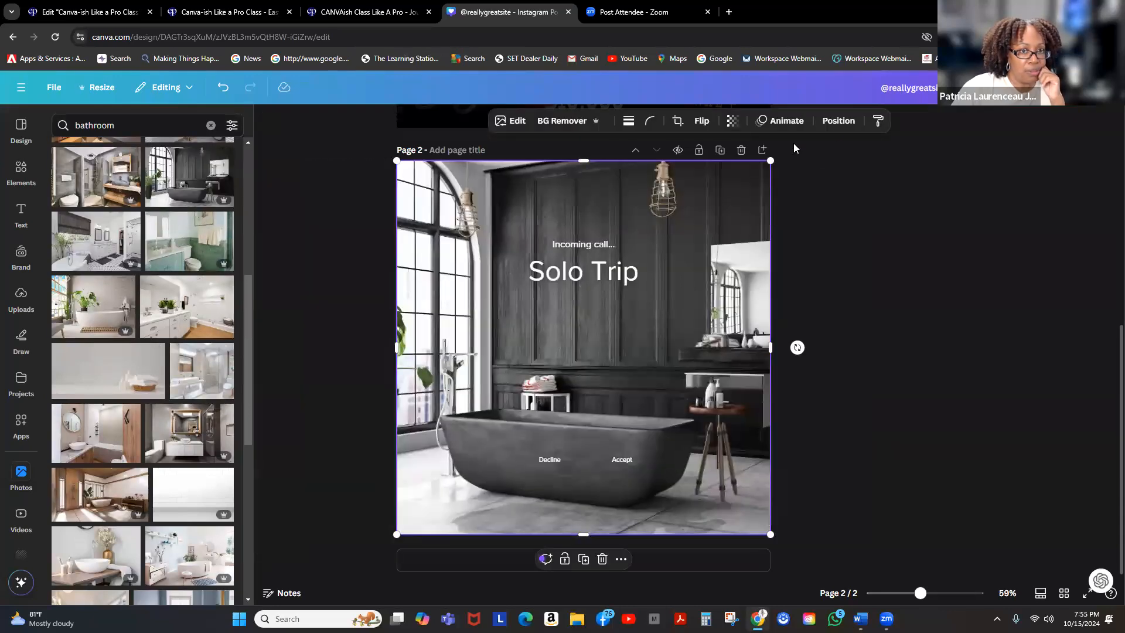
Send the black bathroom photo backward until it sits behind the phone frame and call buttons
click(840, 121)
click(191, 186)
click(191, 186)
click(190, 185)
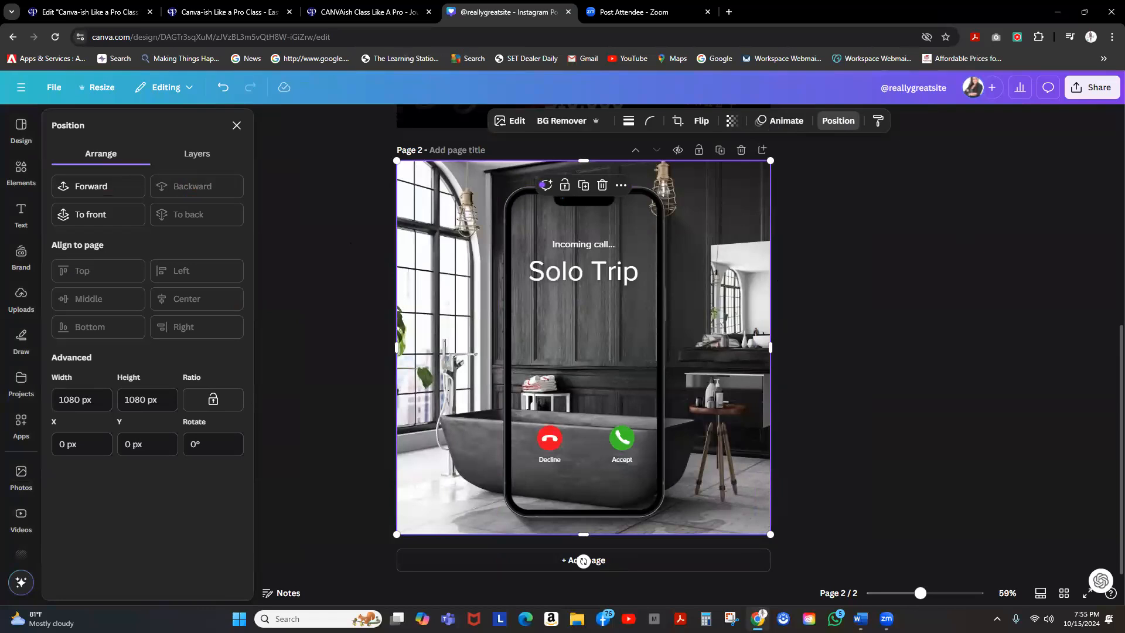
click(891, 314)
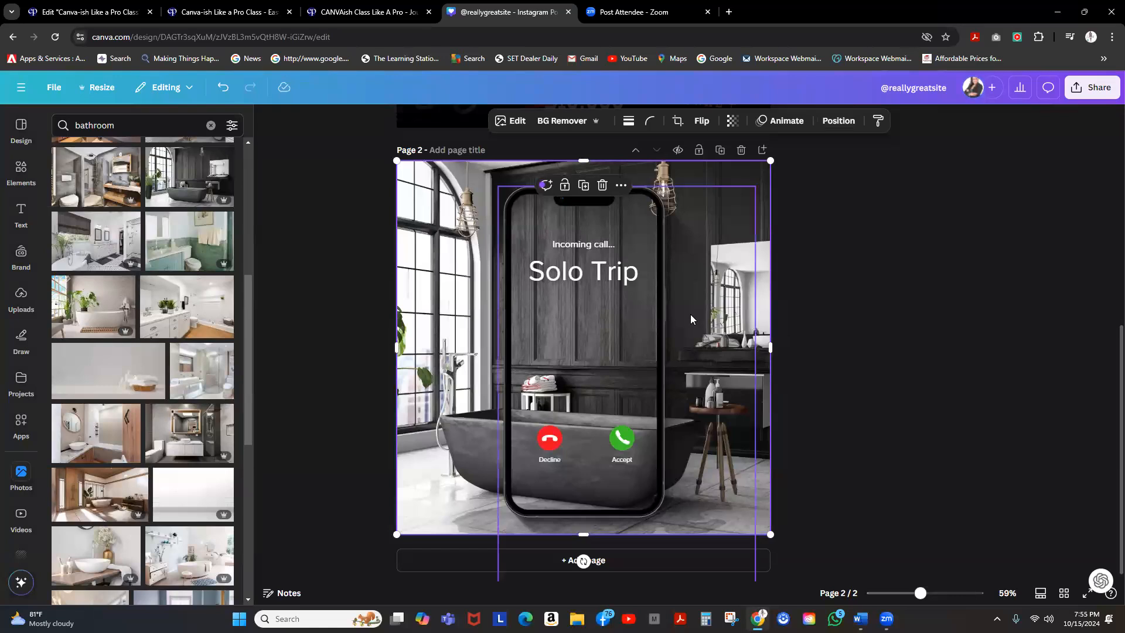
click(568, 279)
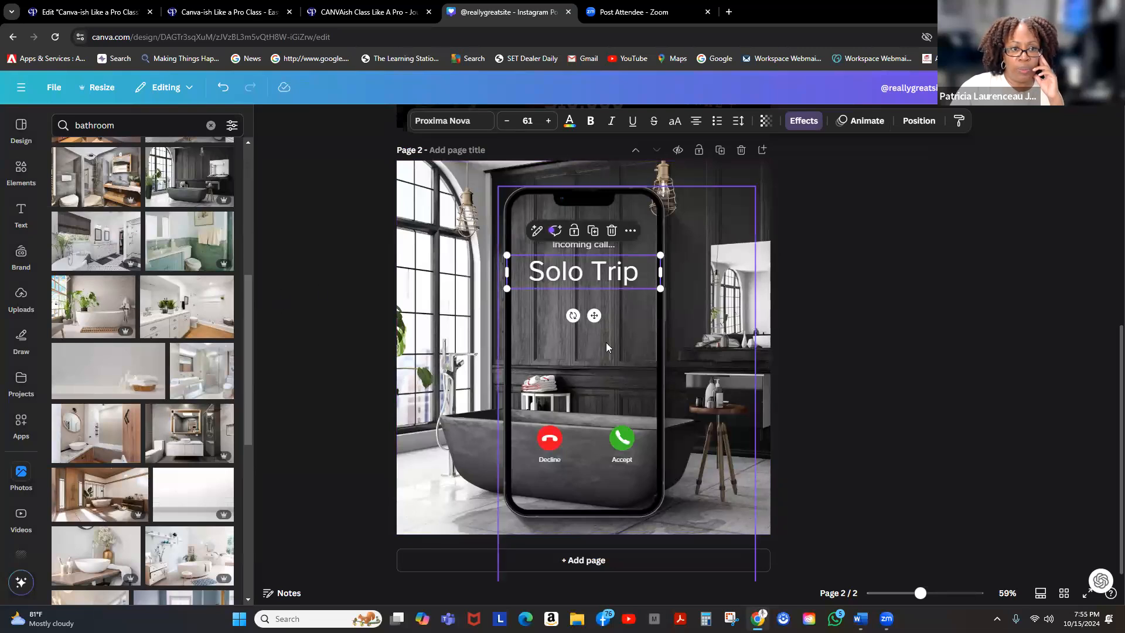
click(844, 351)
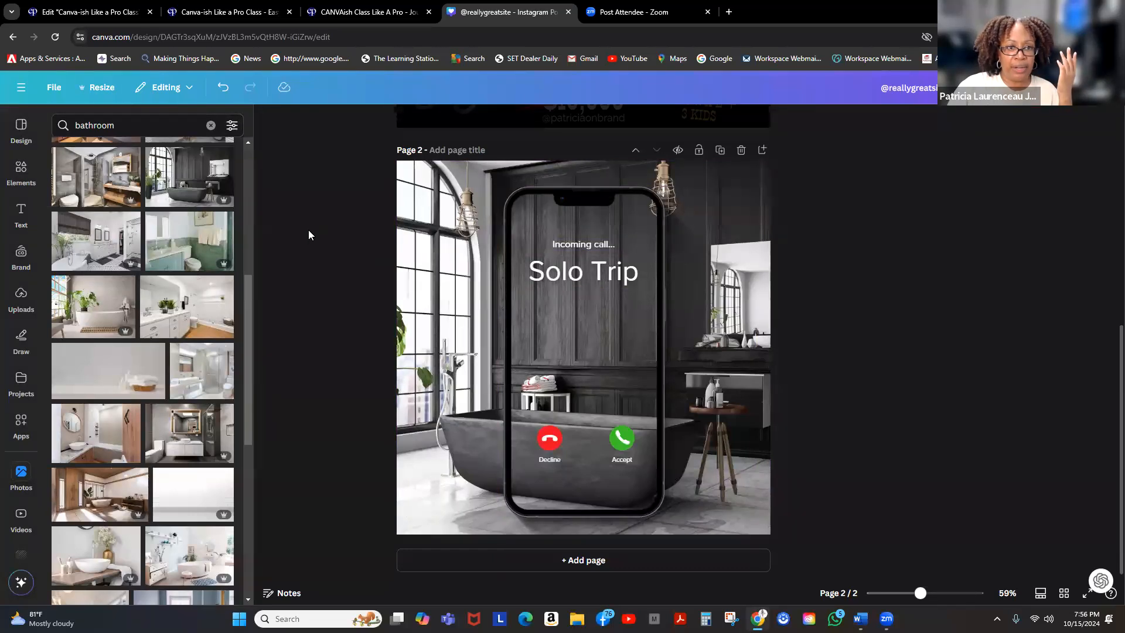
Clear the bathroom photo search and bring up the templates similar to the Incoming Call Travel Instagram Post
scroll(301, 226, up, 5)
scroll(301, 229, down, 5)
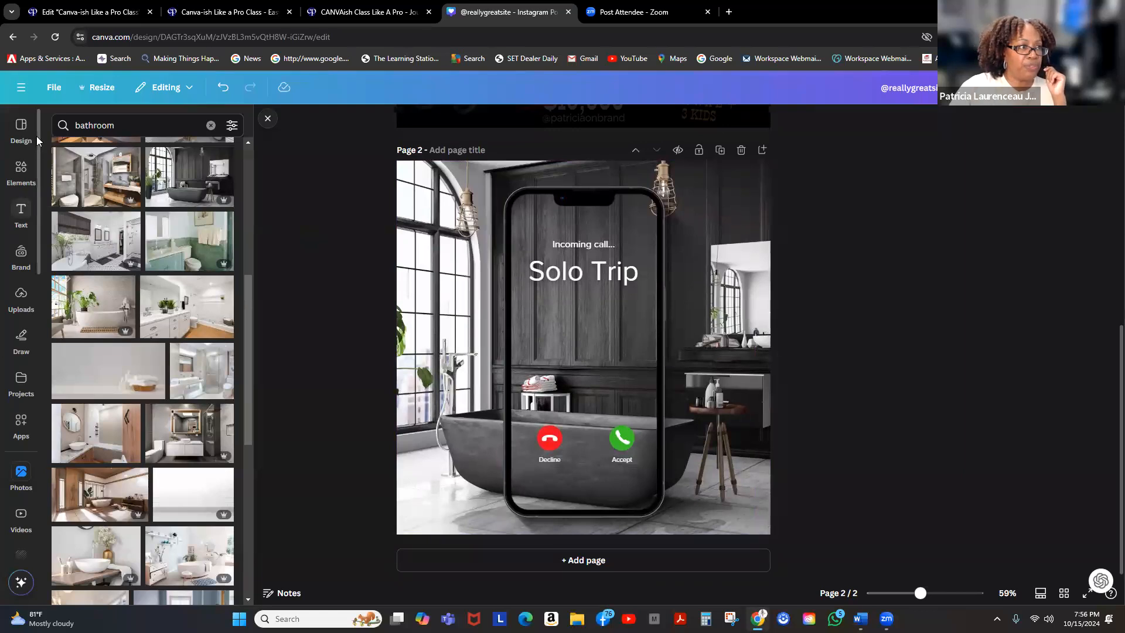
click(210, 125)
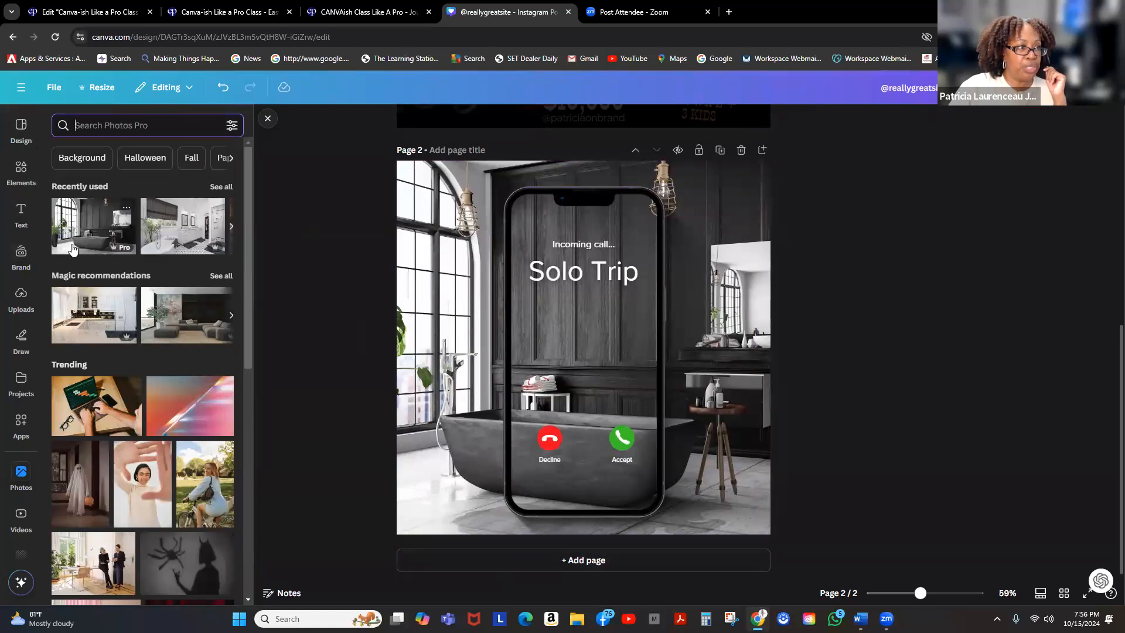
click(20, 134)
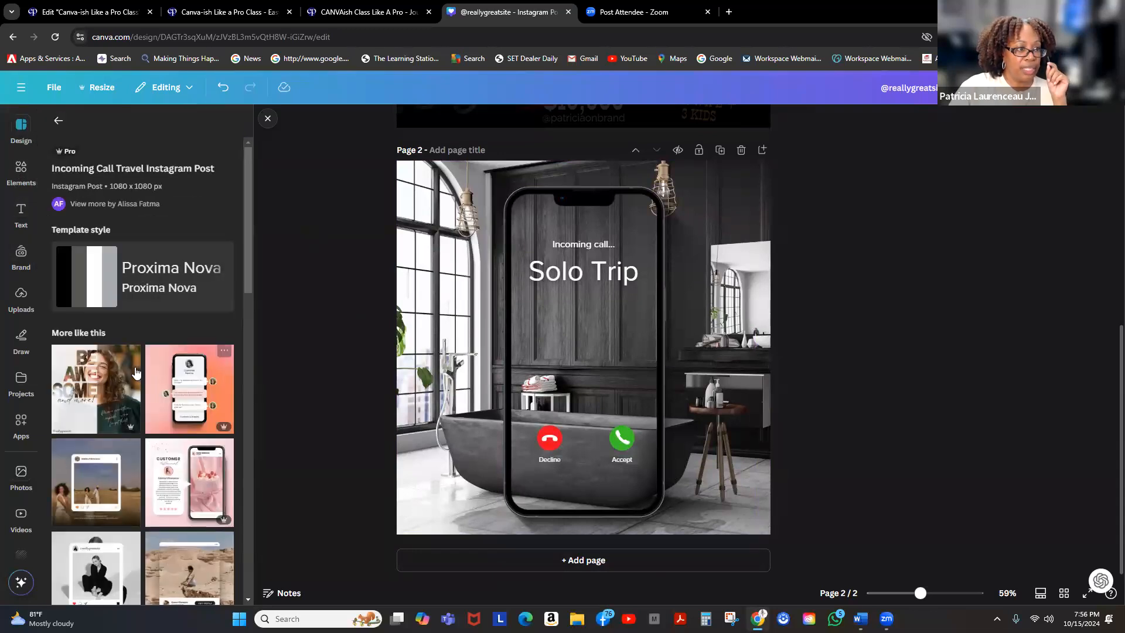
scroll(134, 373, down, 2)
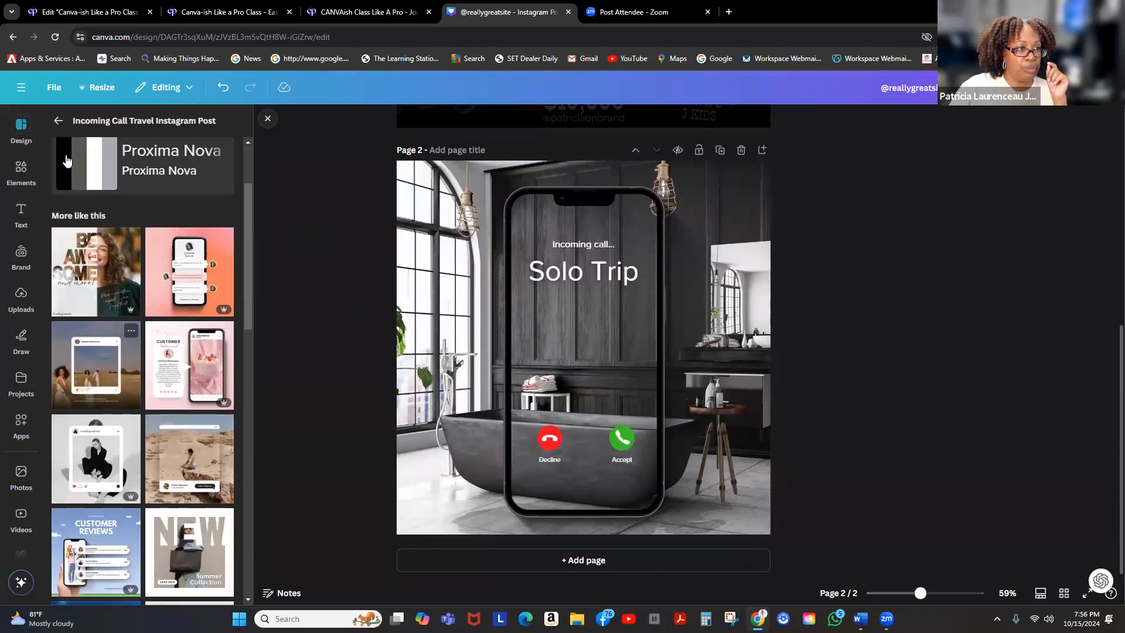
Add a blank third page and set its background color to white
click(600, 563)
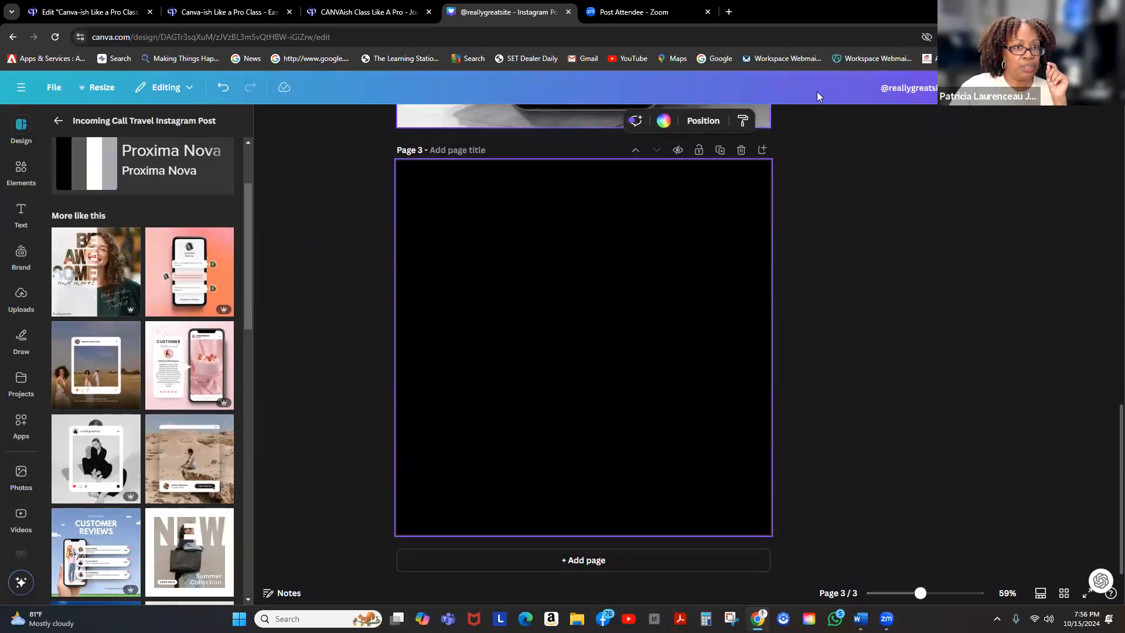
click(663, 121)
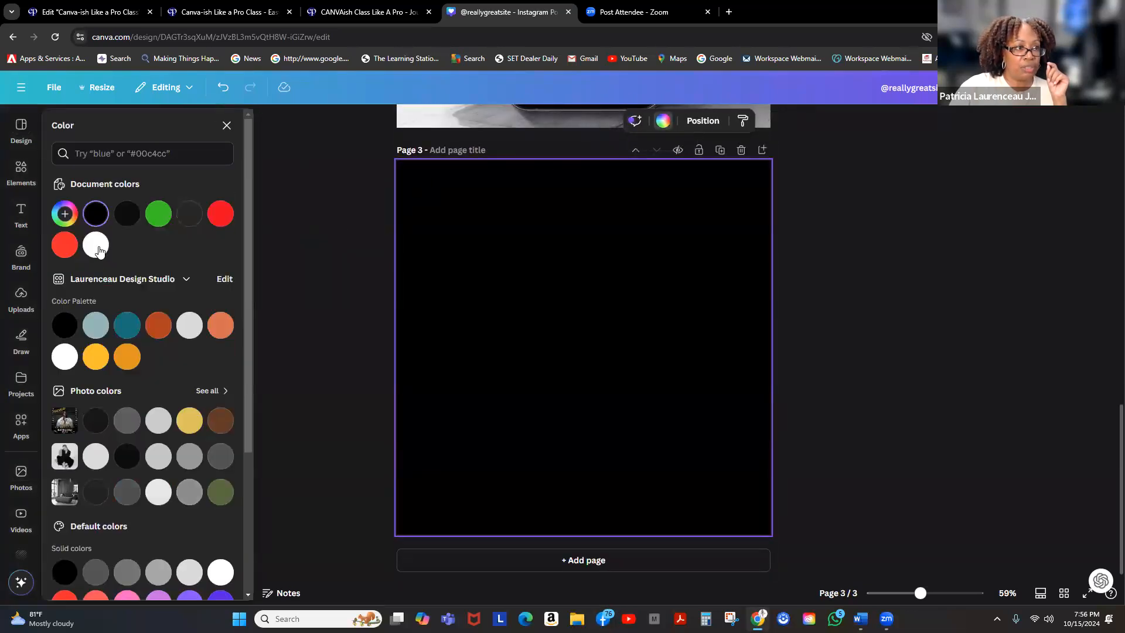
click(96, 245)
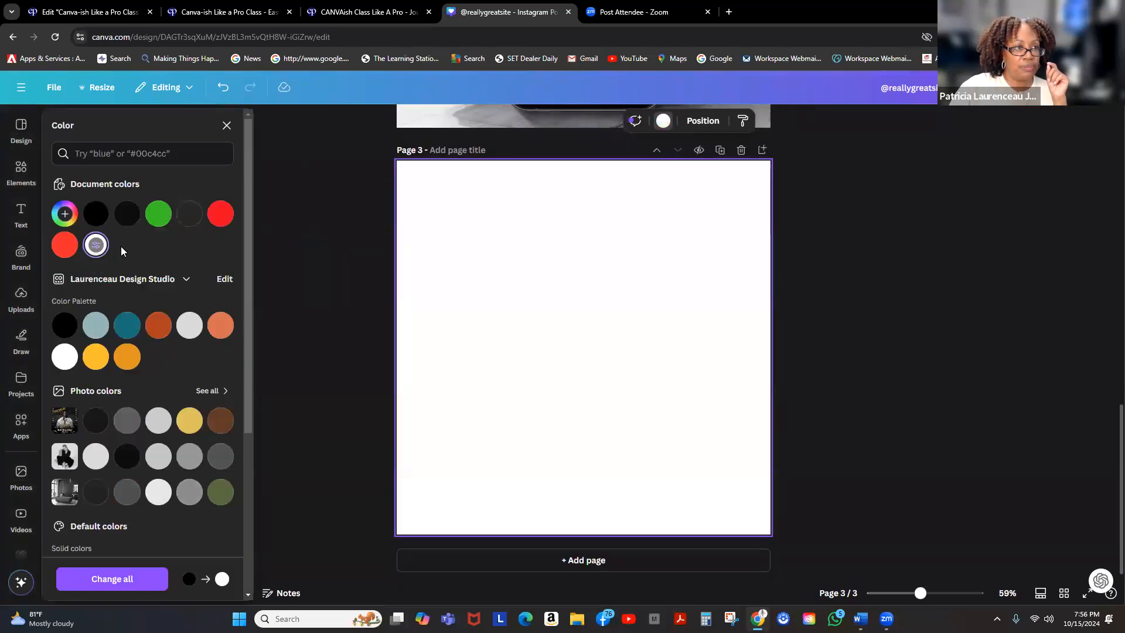
click(227, 125)
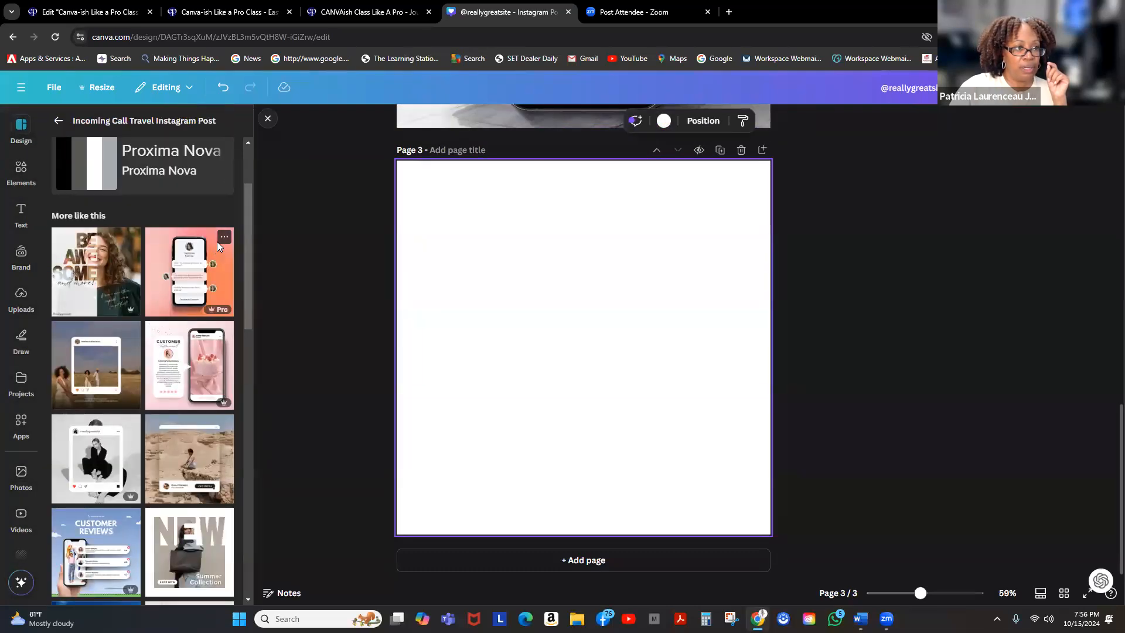
Check the options of the Green Minimalist Q&A Phone Chatting Instagram Post template and apply the template to page 3
click(223, 237)
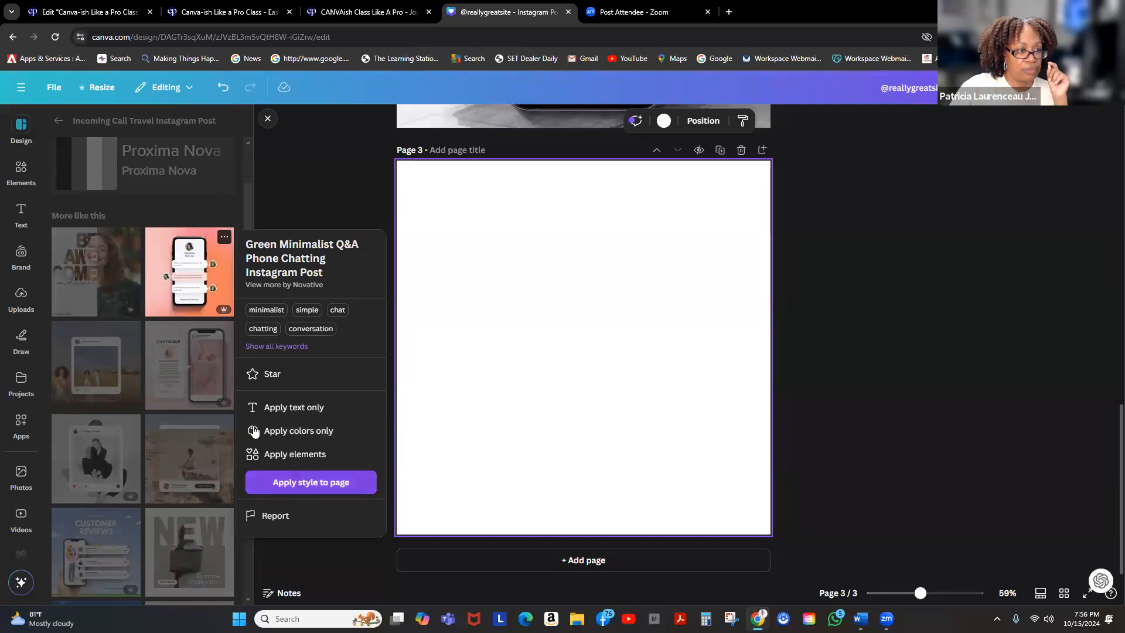
click(162, 236)
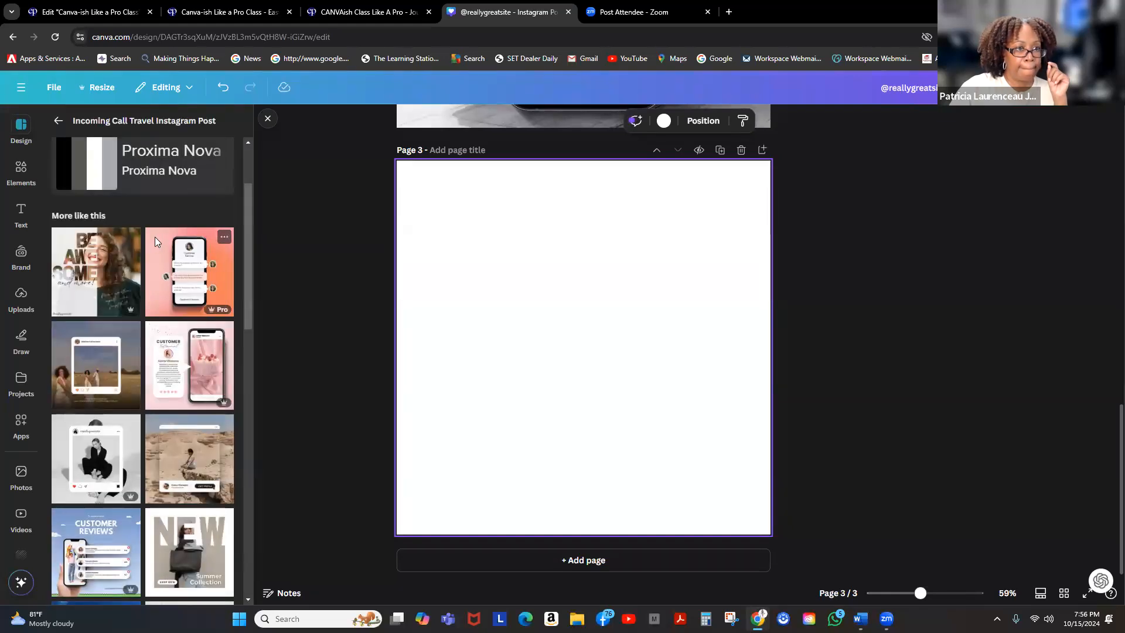
click(155, 236)
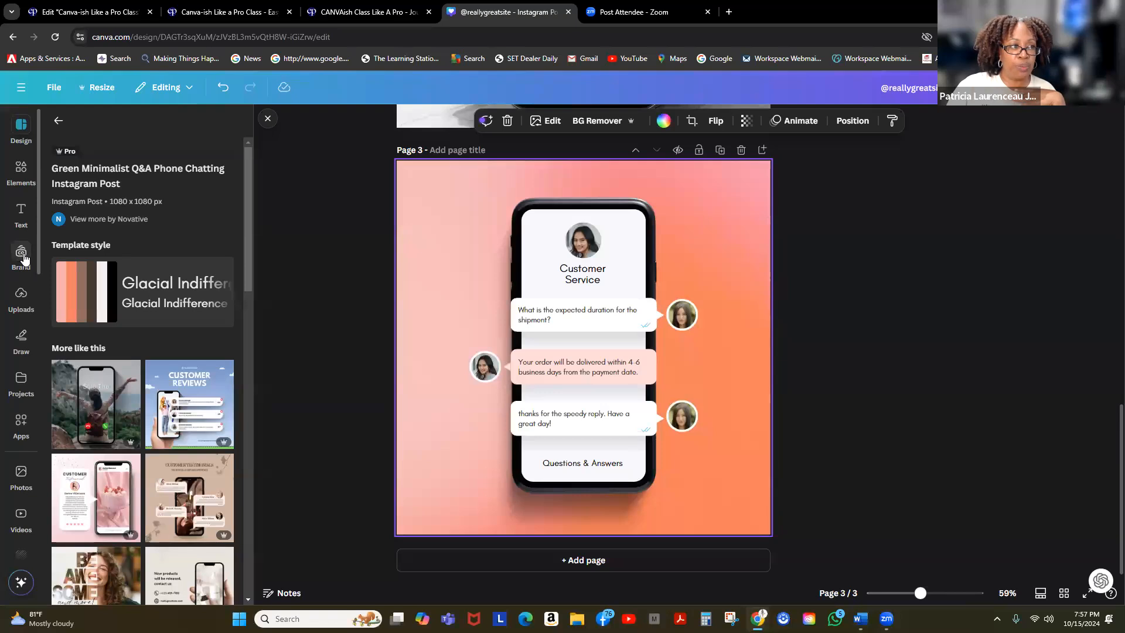
Switch the active brand kit to the YouTube channel kit with the rockvision logo
click(24, 258)
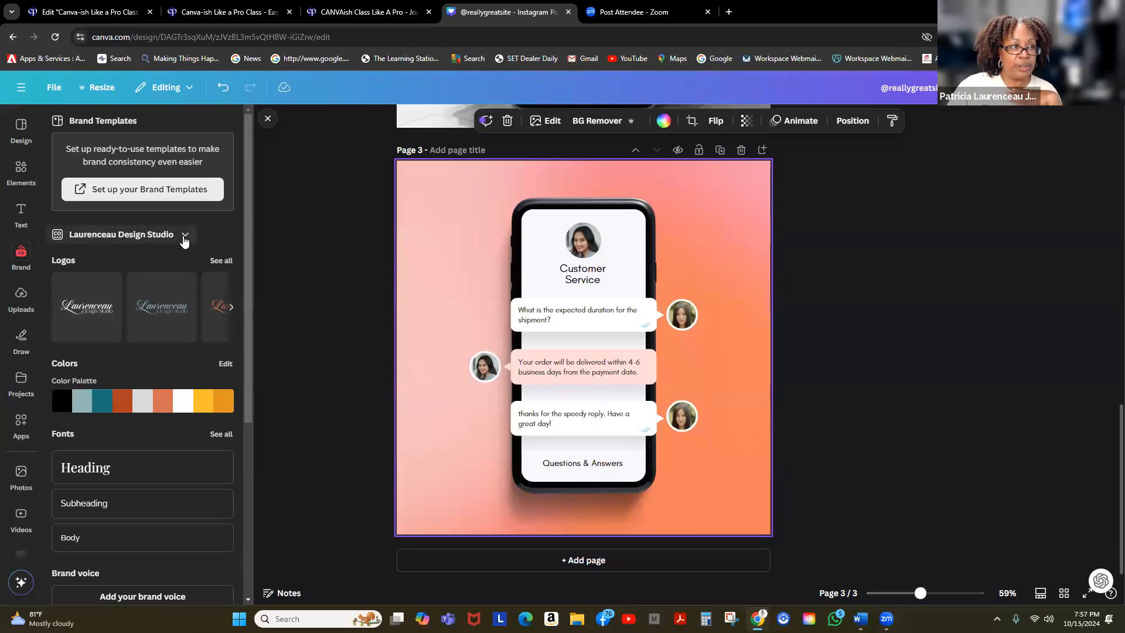
click(184, 236)
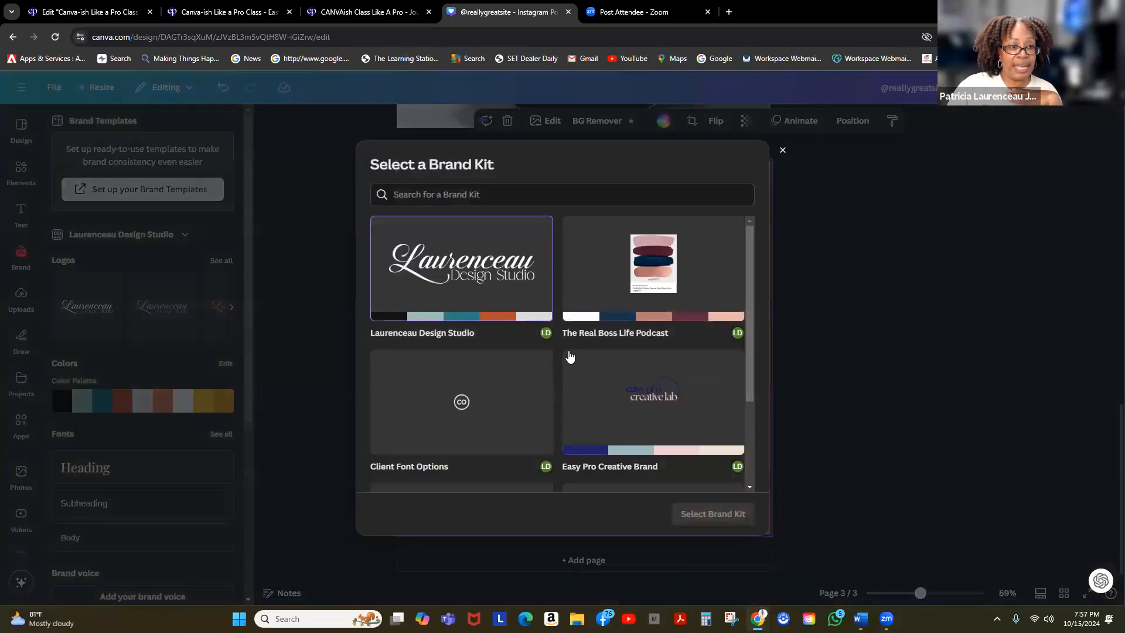
click(782, 151)
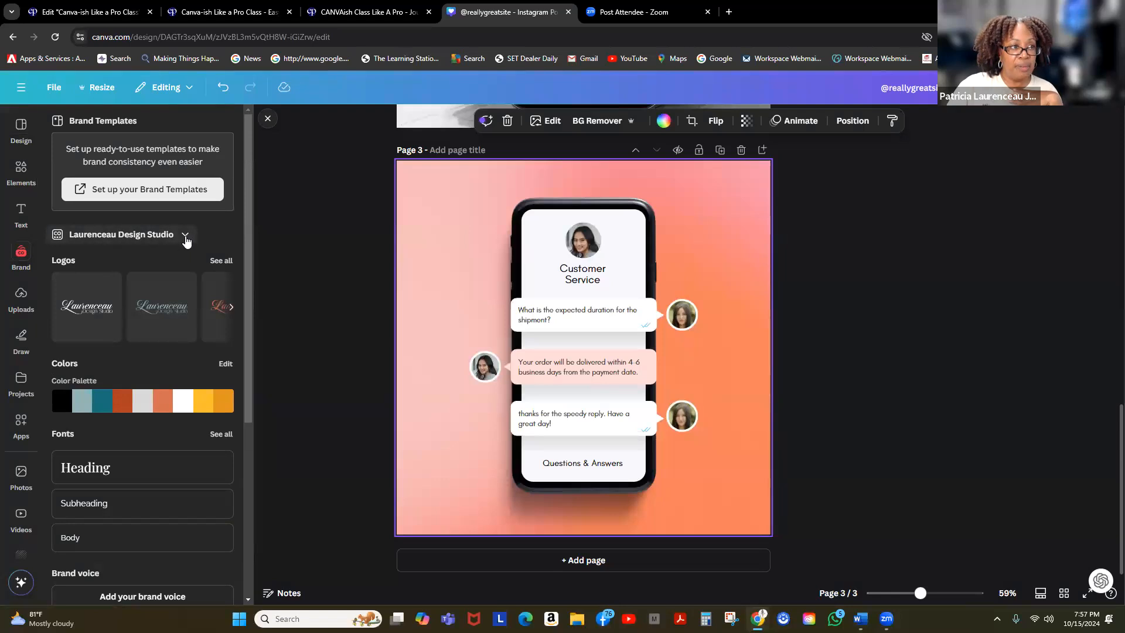
click(186, 236)
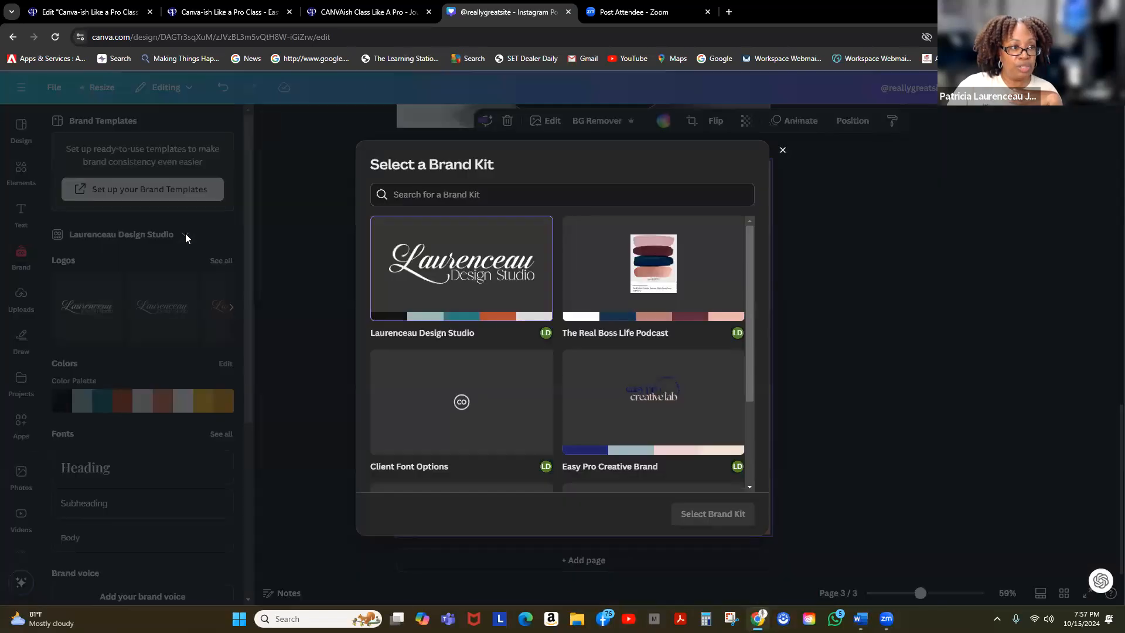
scroll(566, 345, down, 3)
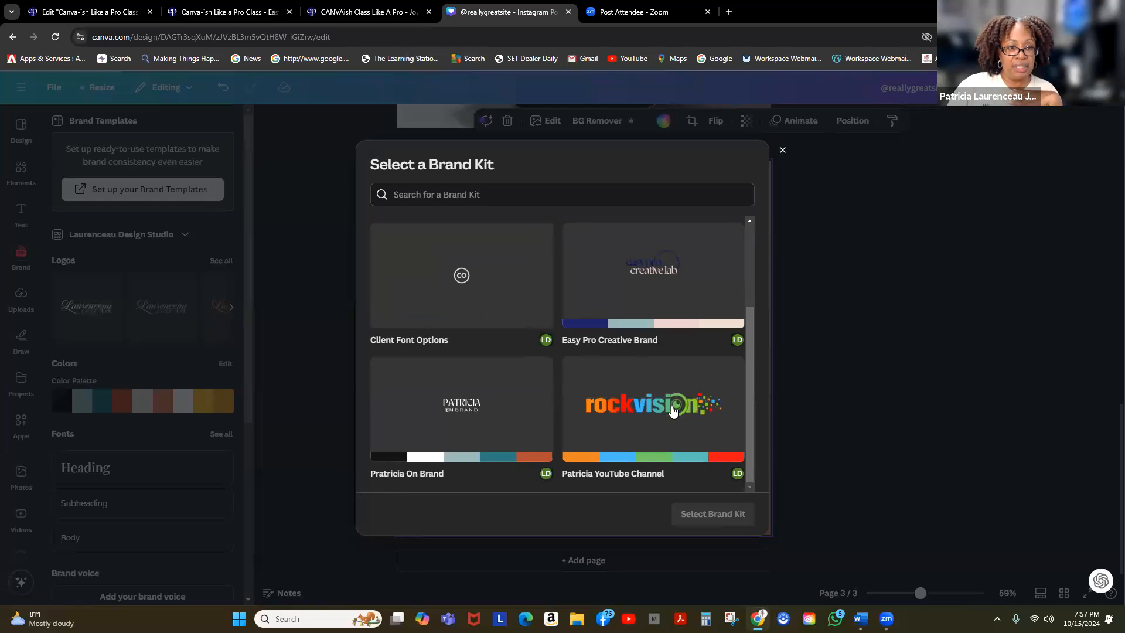
click(673, 411)
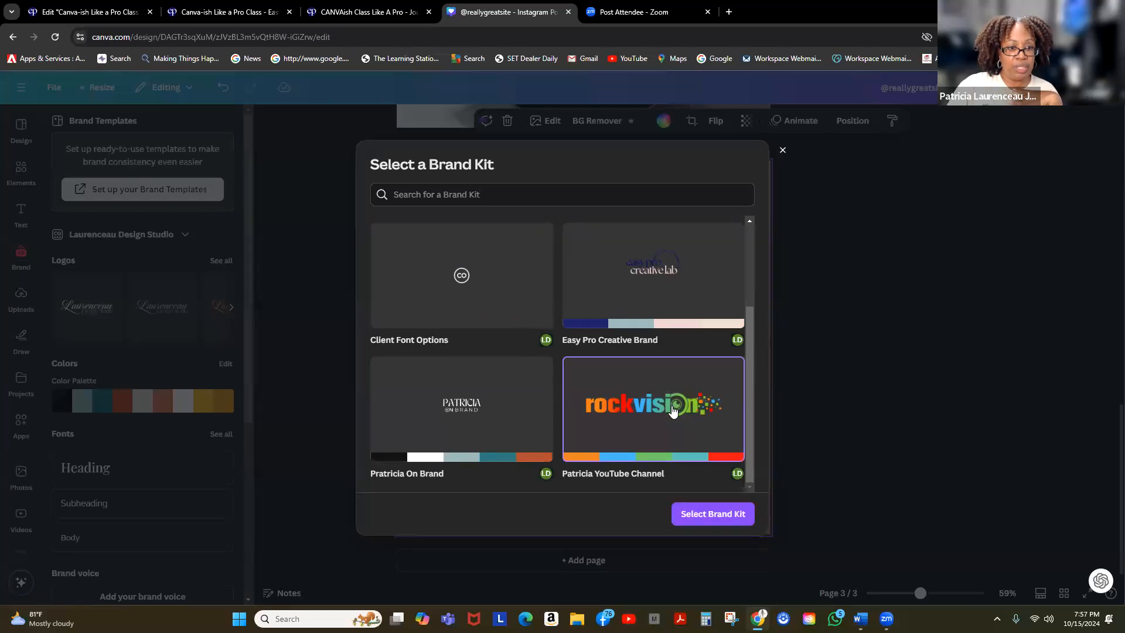
click(716, 520)
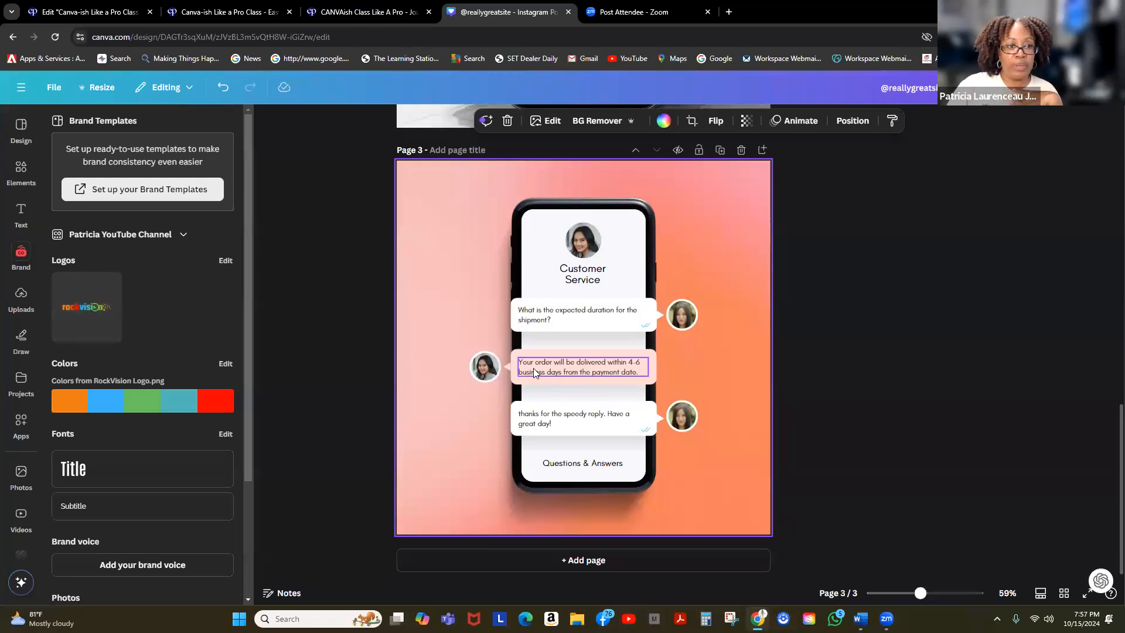
Shuffle the RockVision logo colors across page 3 repeatedly, ending with a red phone screen and green chat bubbles
click(517, 380)
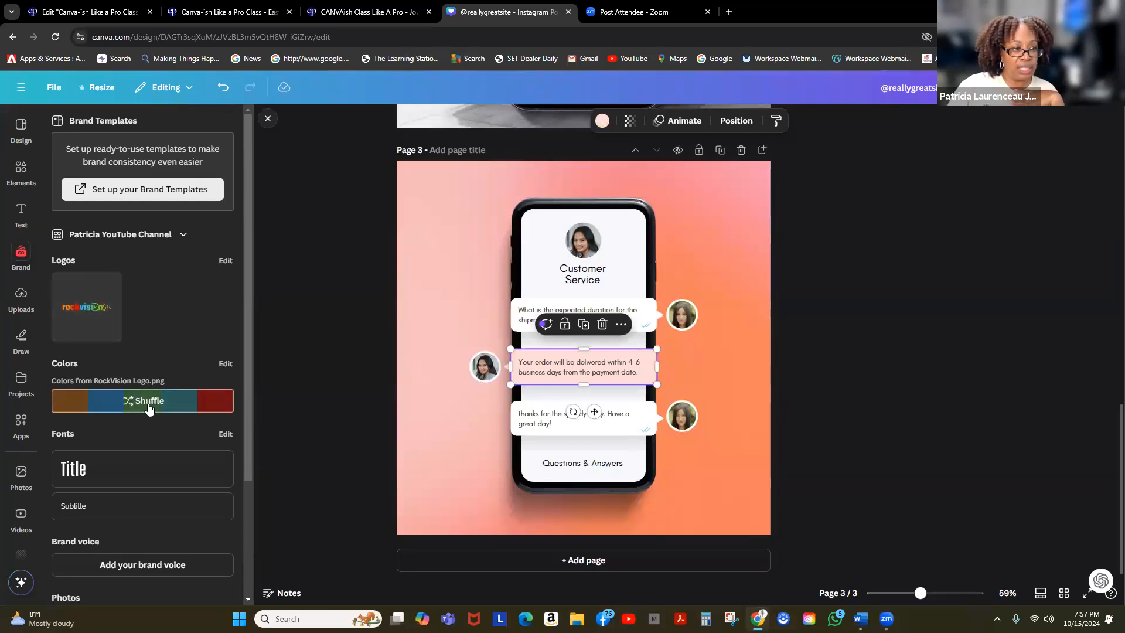
click(147, 402)
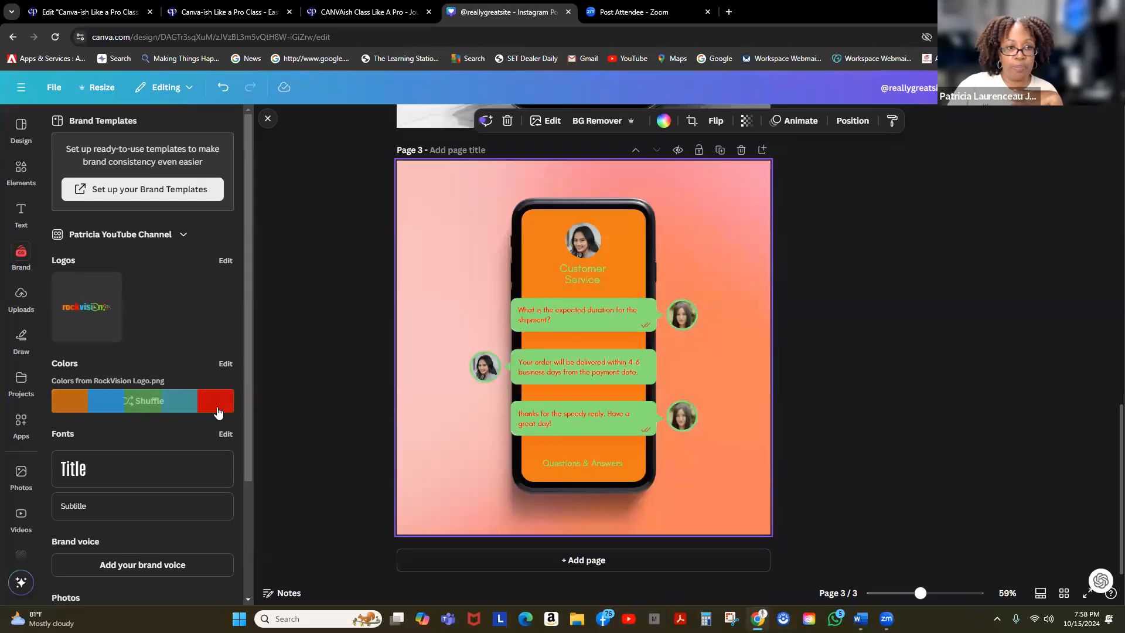
click(151, 402)
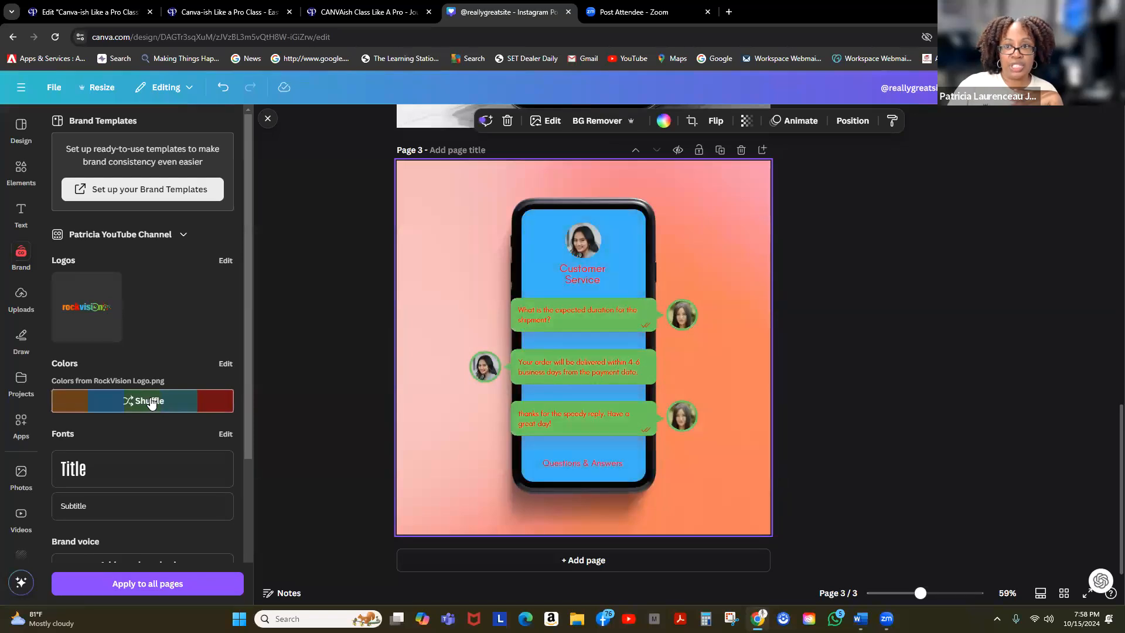
click(150, 402)
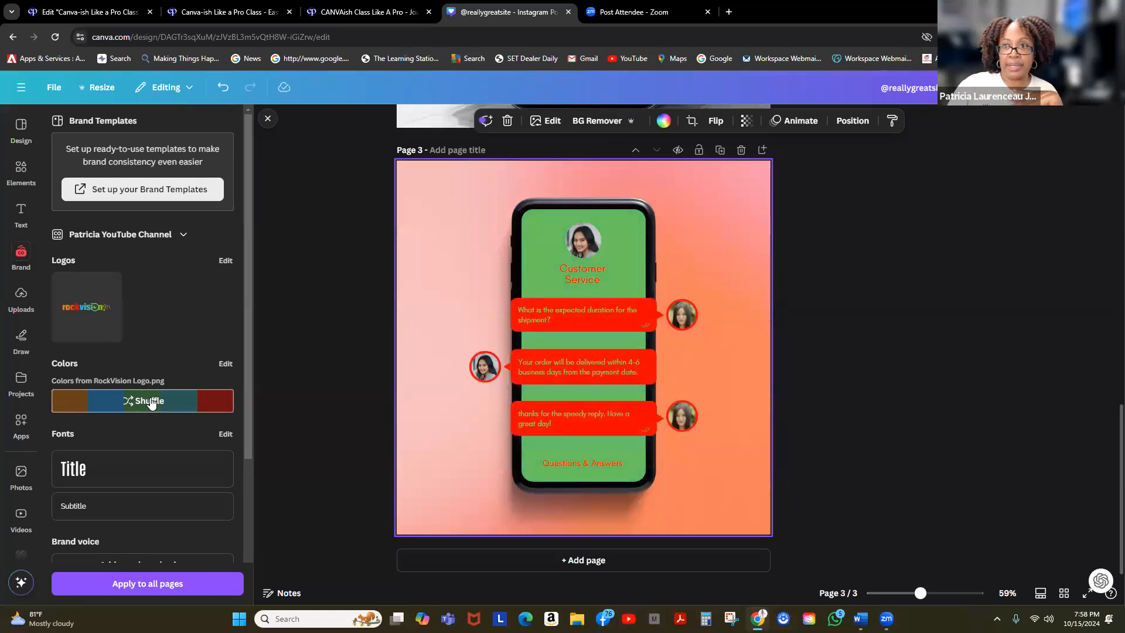
click(151, 402)
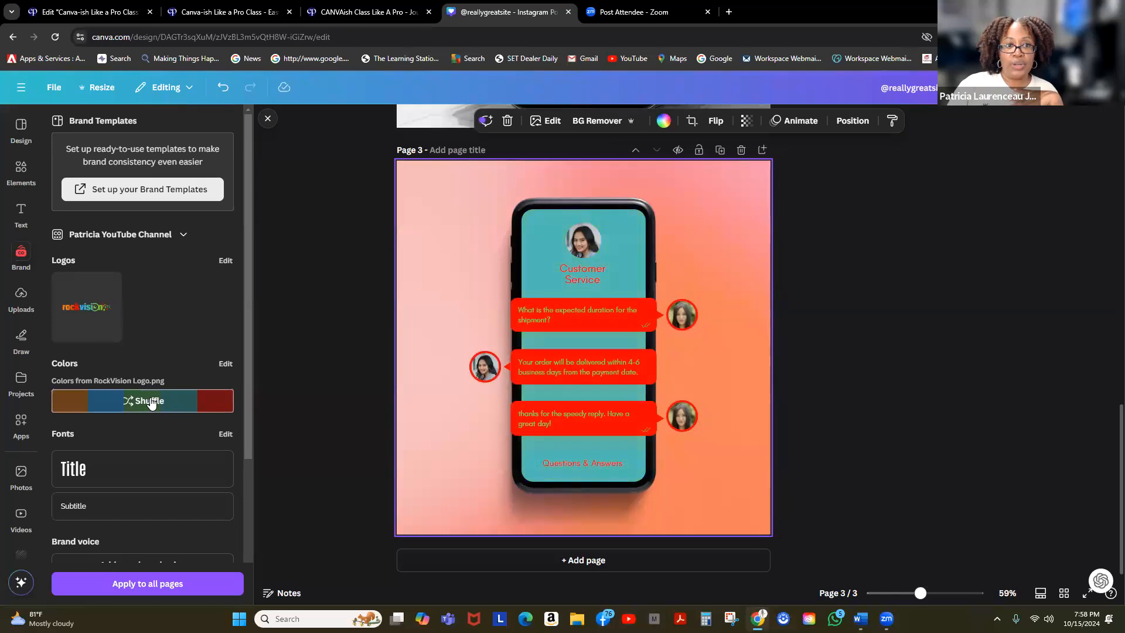
click(151, 402)
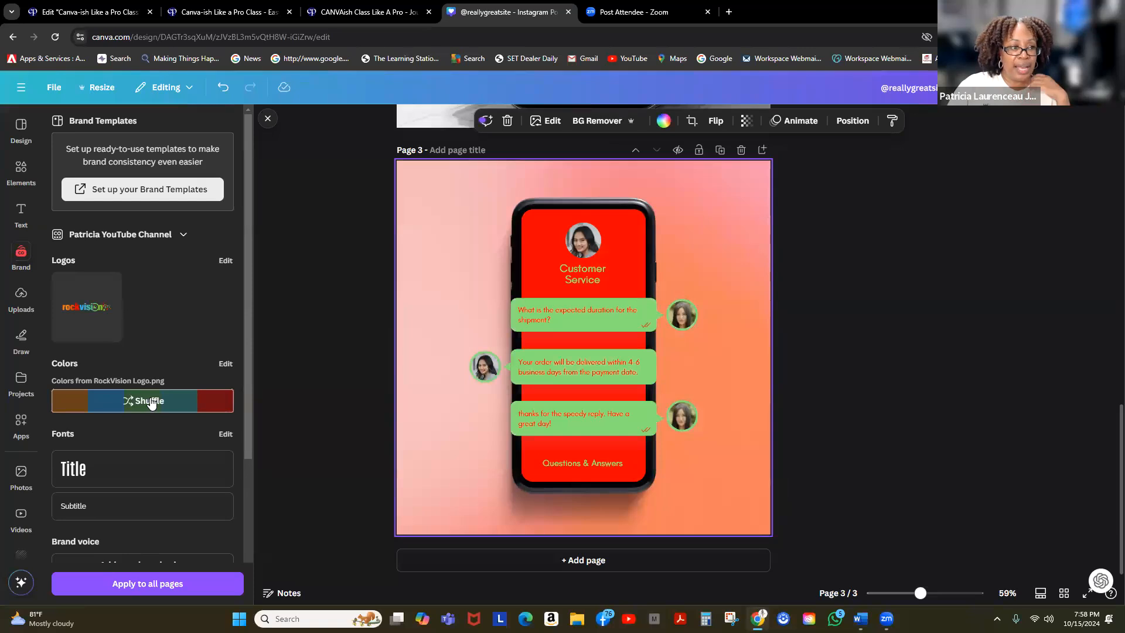
click(150, 402)
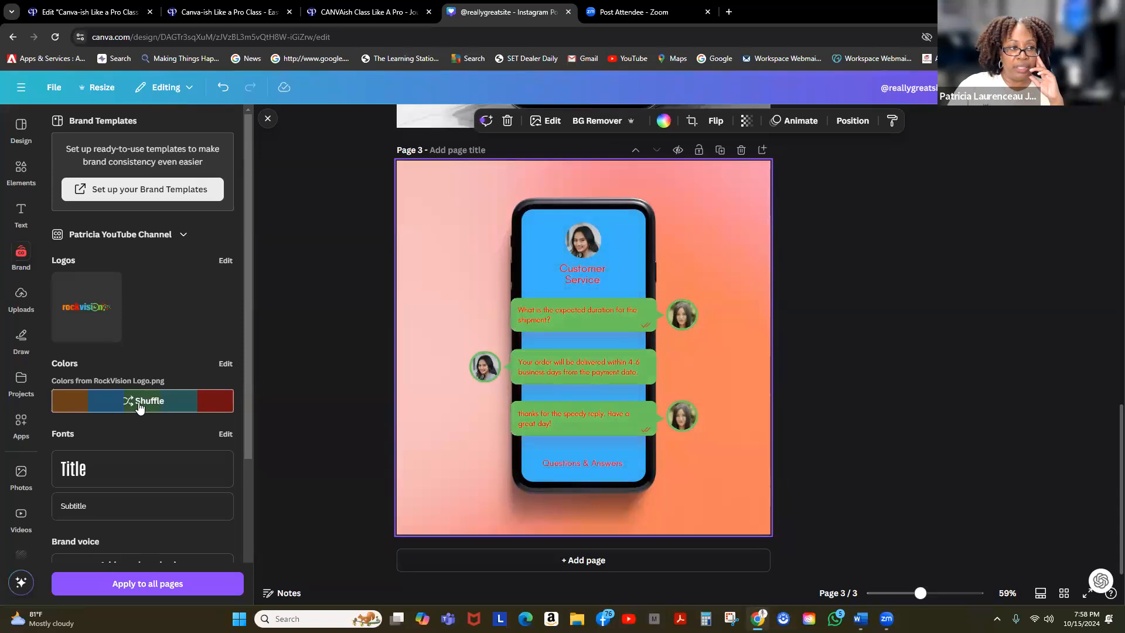
click(139, 405)
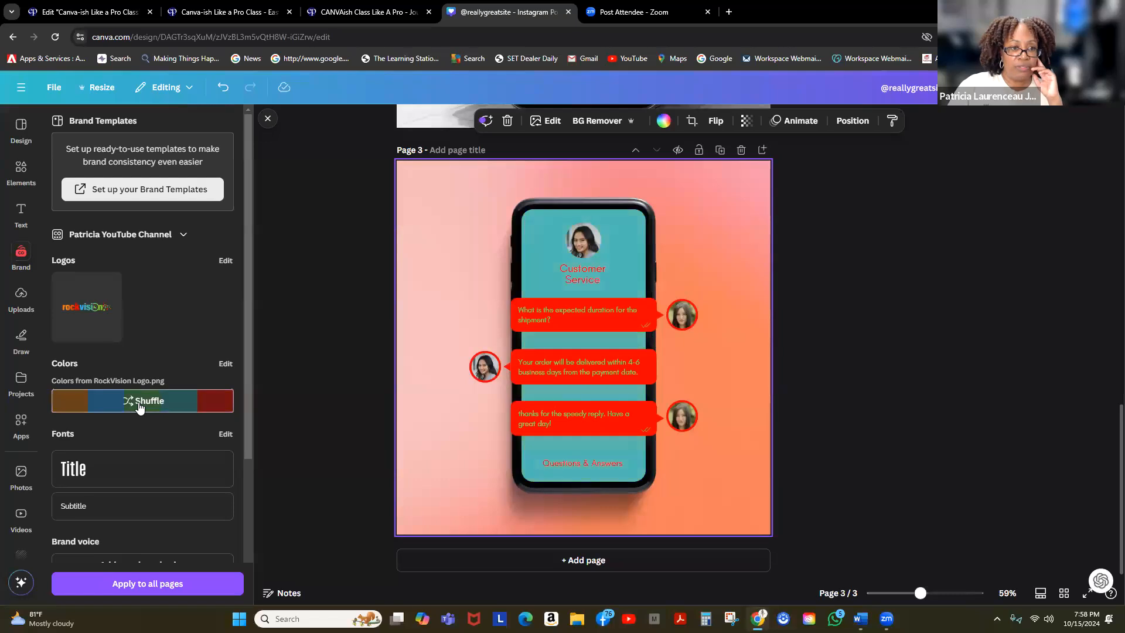
click(139, 405)
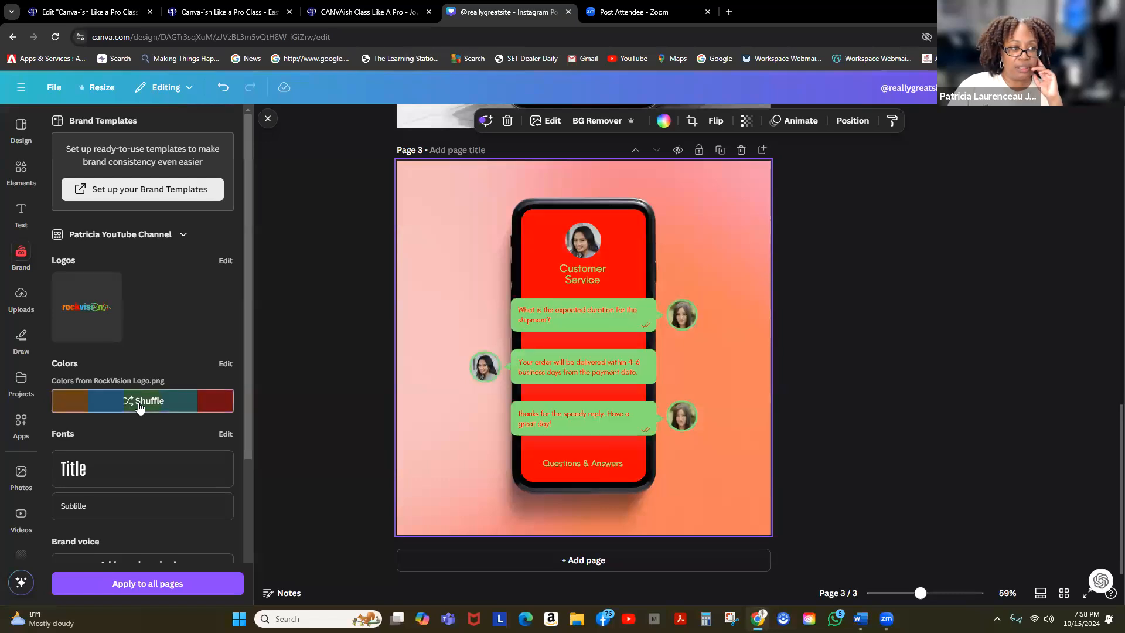
Add a text box in the brand kit's Subtitle font to page 3 and place it above the phone
scroll(139, 405, down, 3)
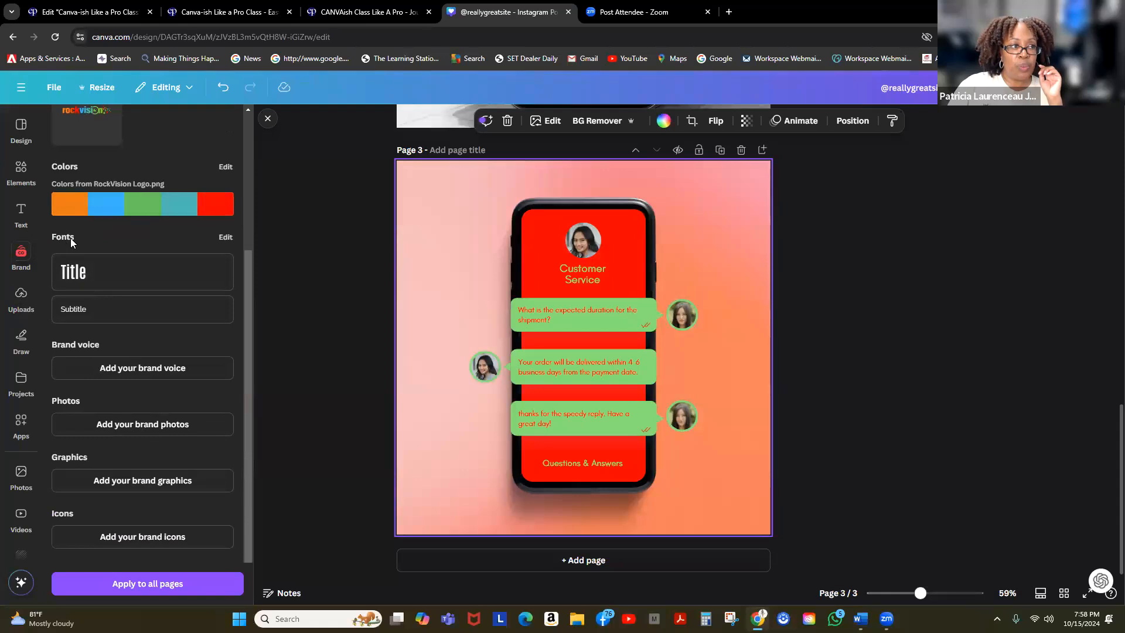
click(557, 313)
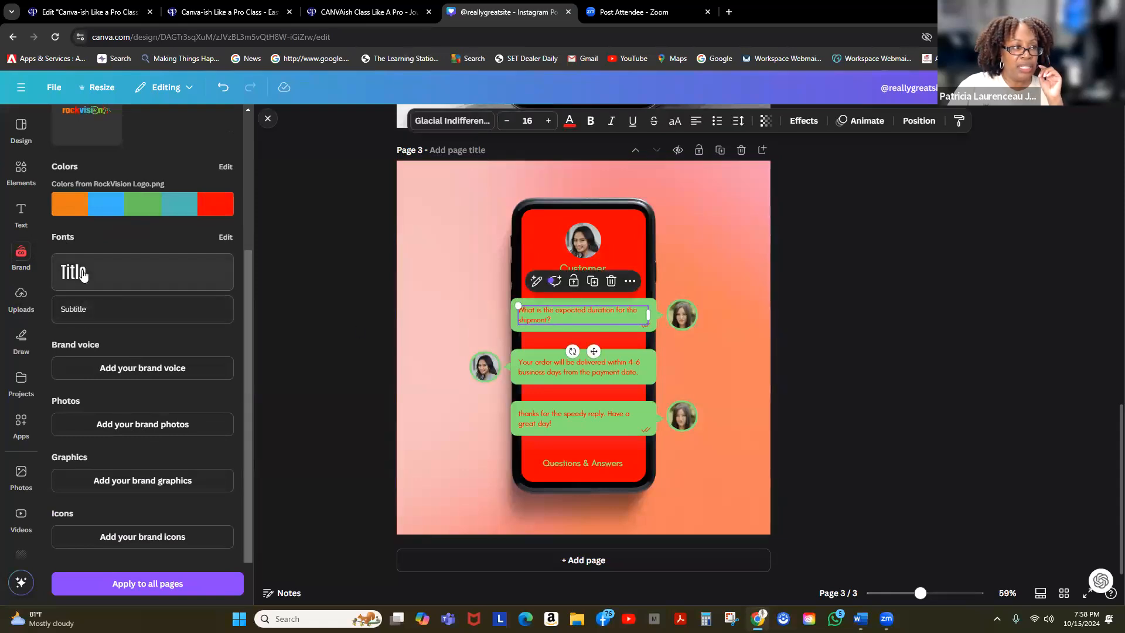
click(82, 310)
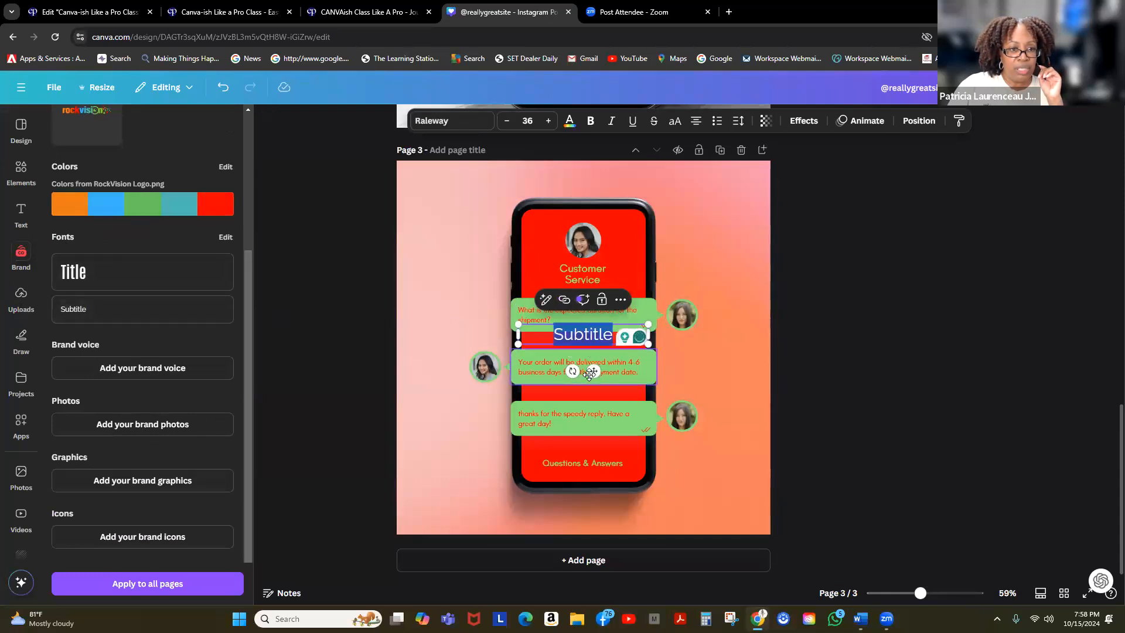
drag(652, 332, 589, 222)
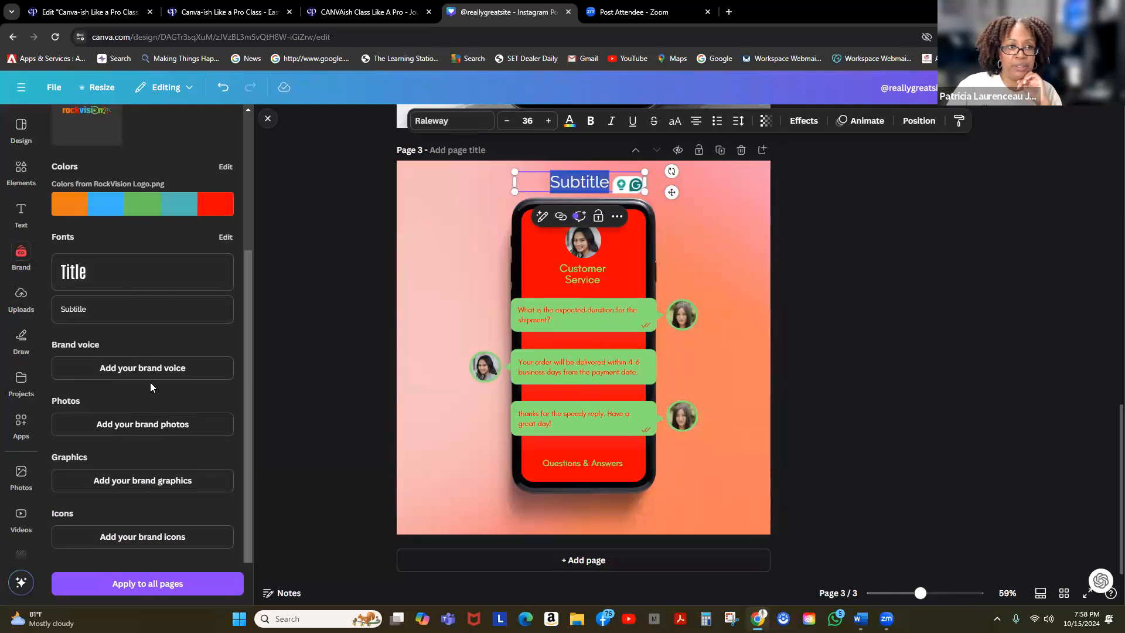
click(716, 235)
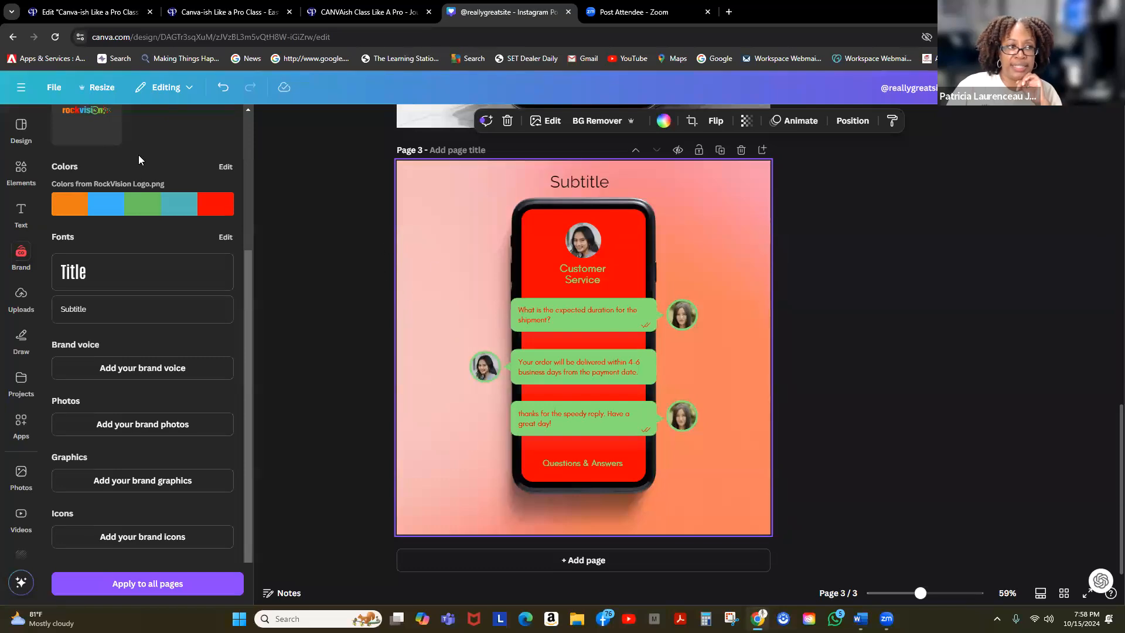
Shuffle the RockVision logo colors across page 3 until the phone screen is green and the chat bubbles are red
click(141, 205)
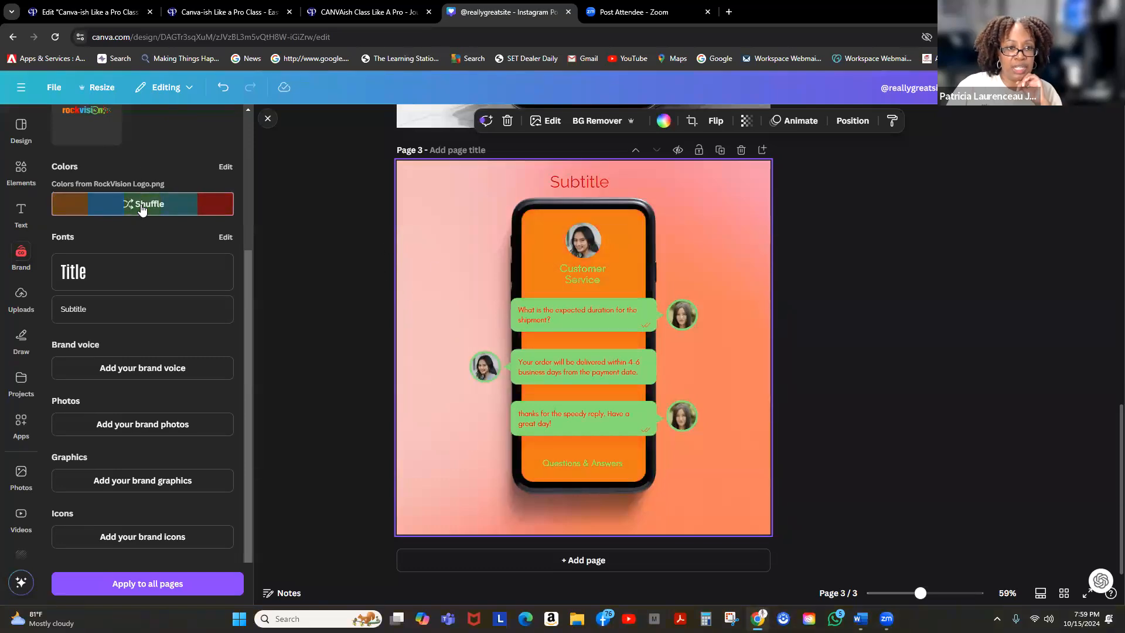
click(141, 205)
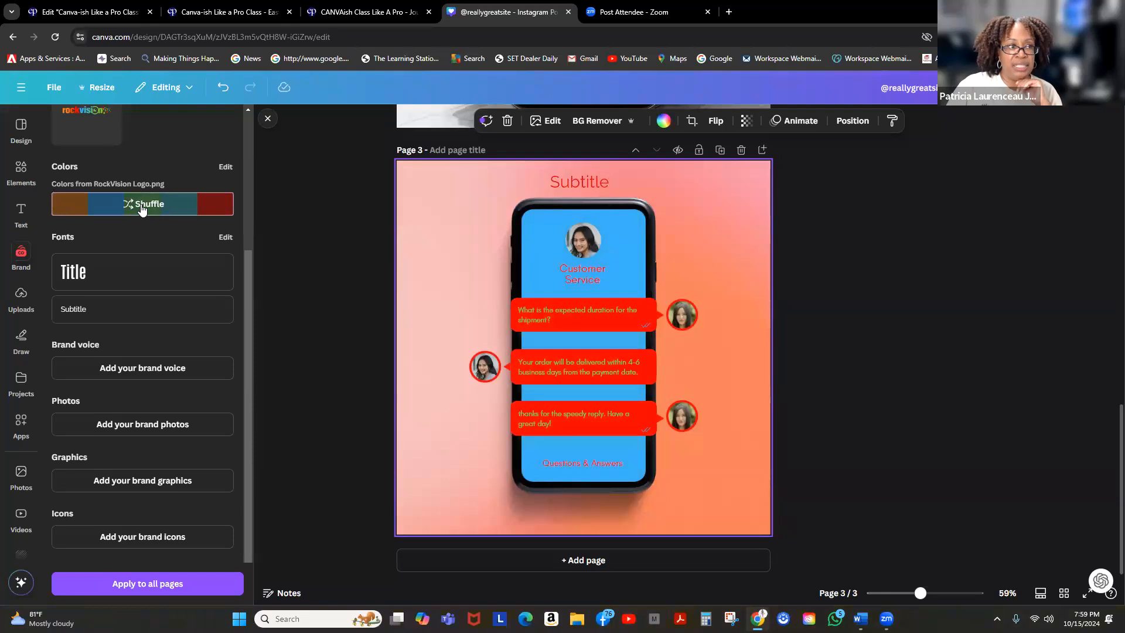
click(142, 205)
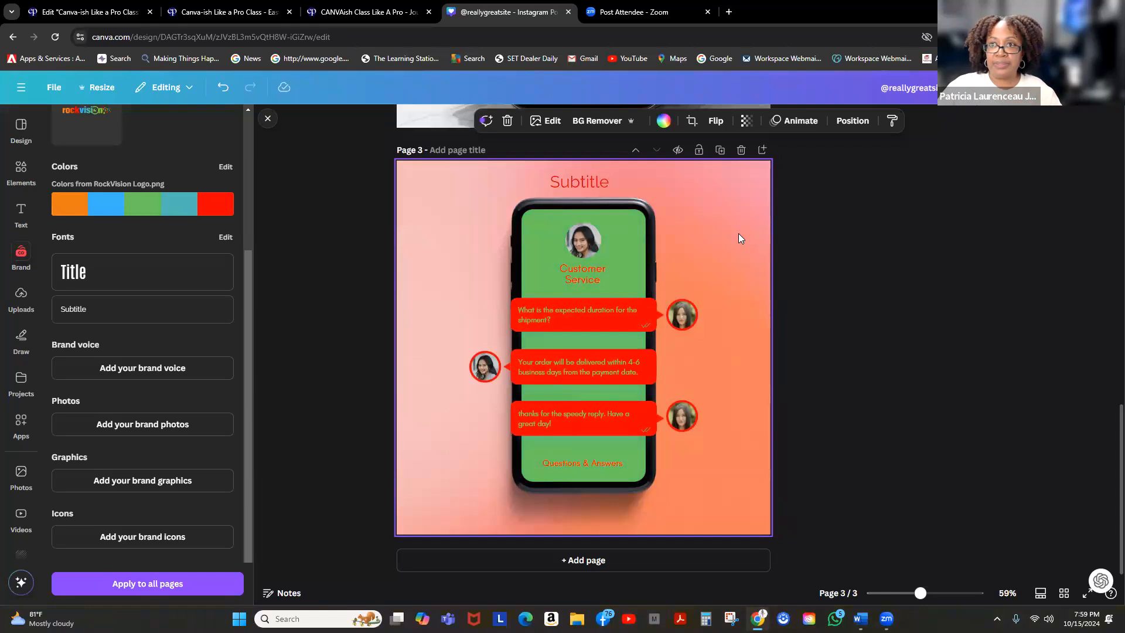
scroll(747, 237, up, 9)
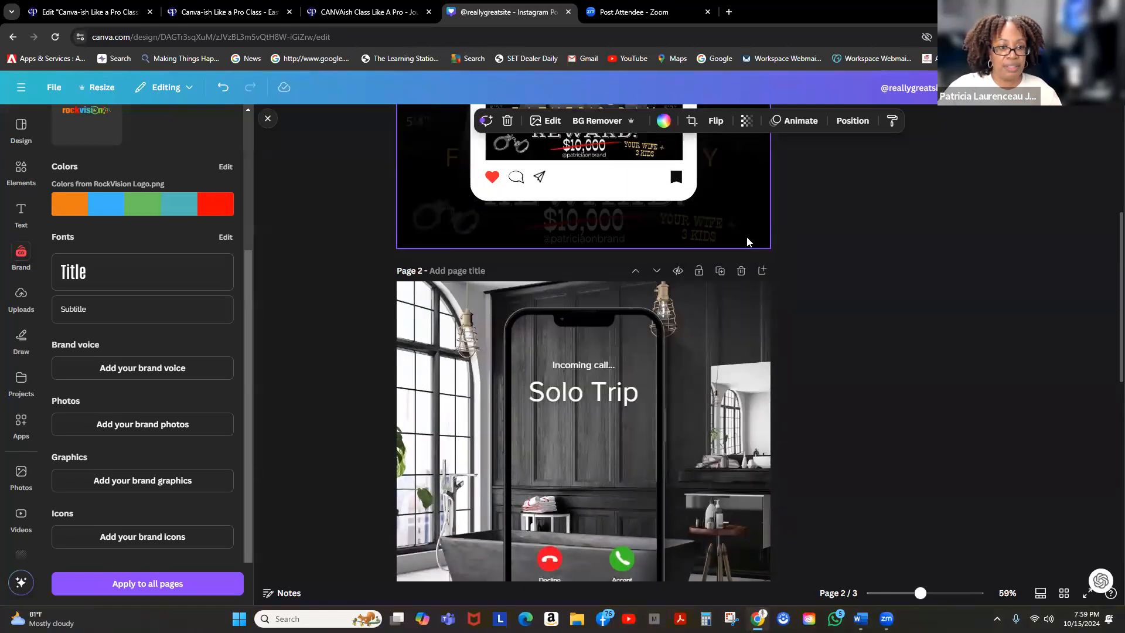
scroll(746, 240, down, 8)
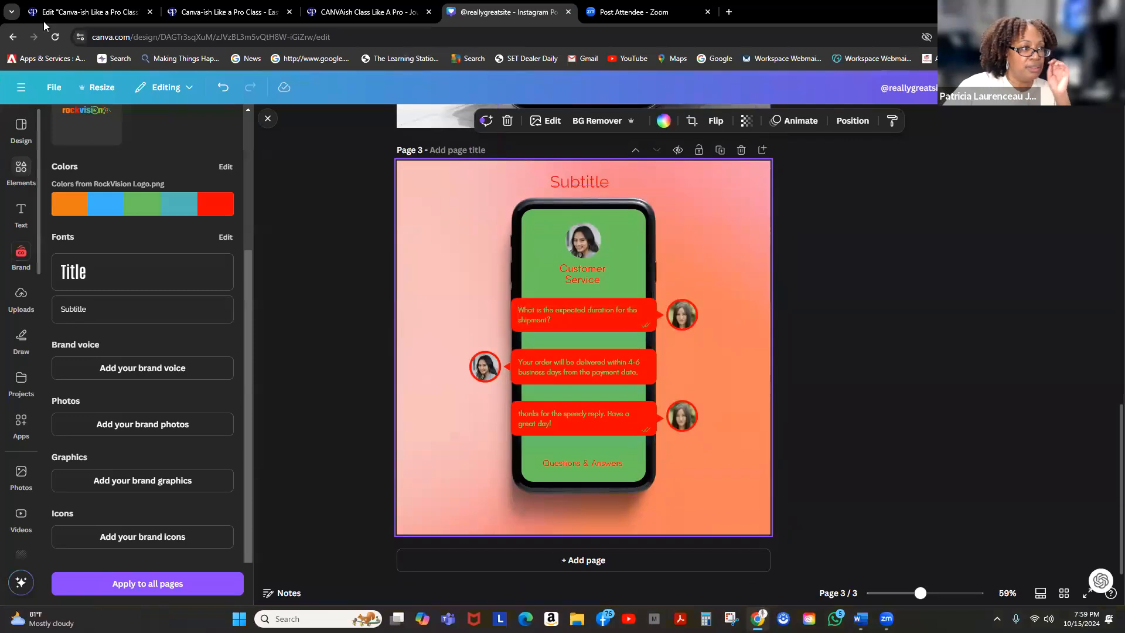
Add a blank fourth page and open the elements library
scroll(148, 203, up, 3)
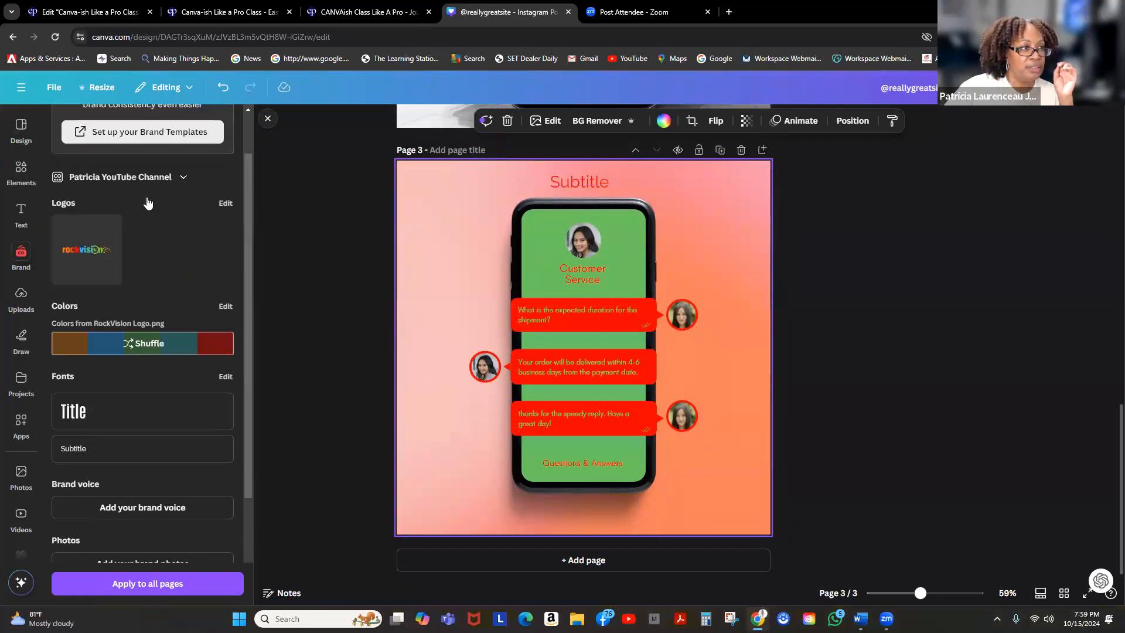
scroll(147, 203, up, 1)
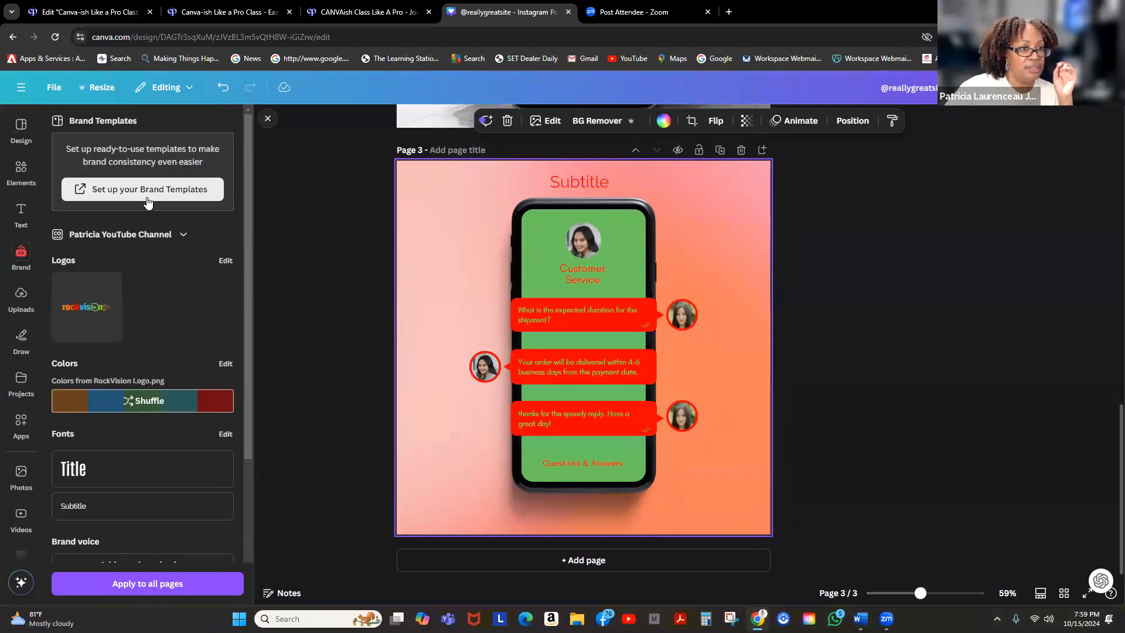
click(586, 561)
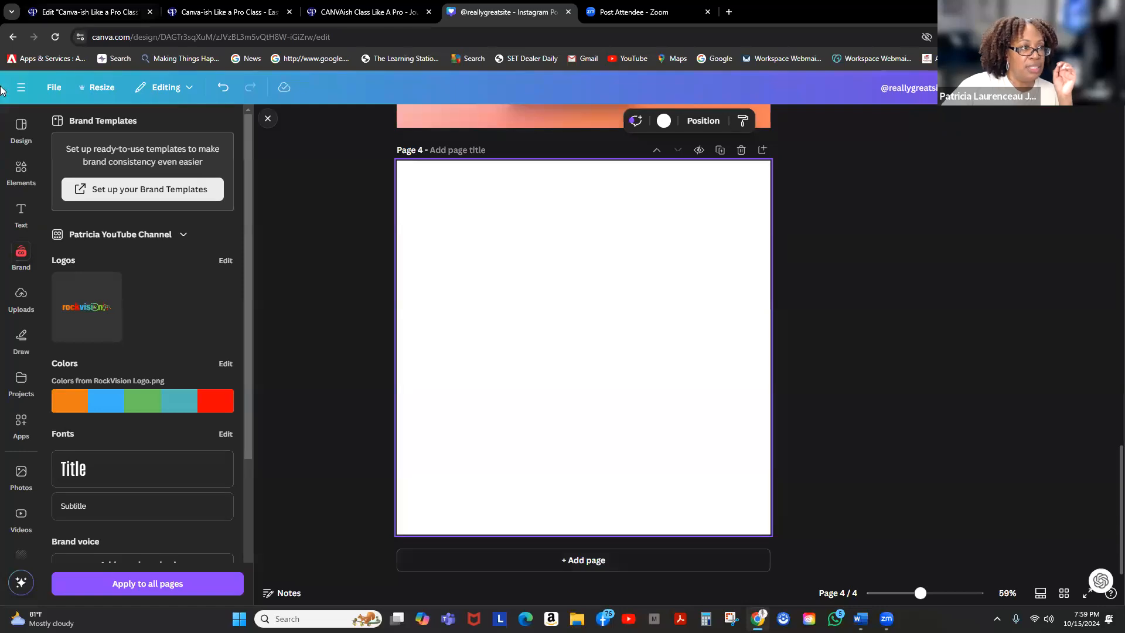
click(17, 175)
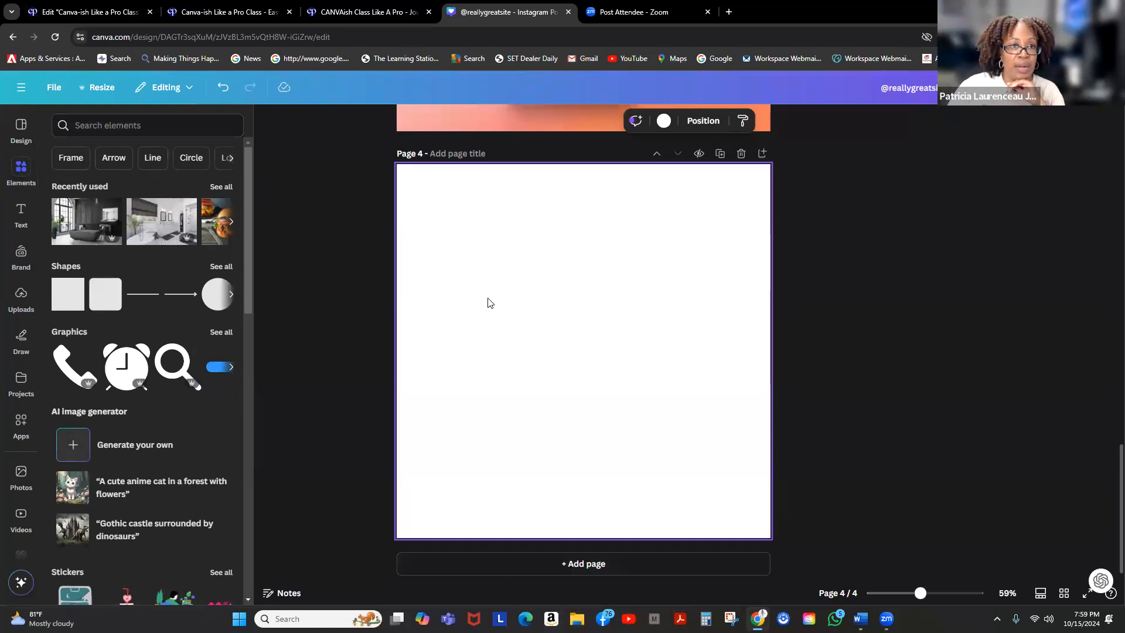
scroll(487, 298, up, 7)
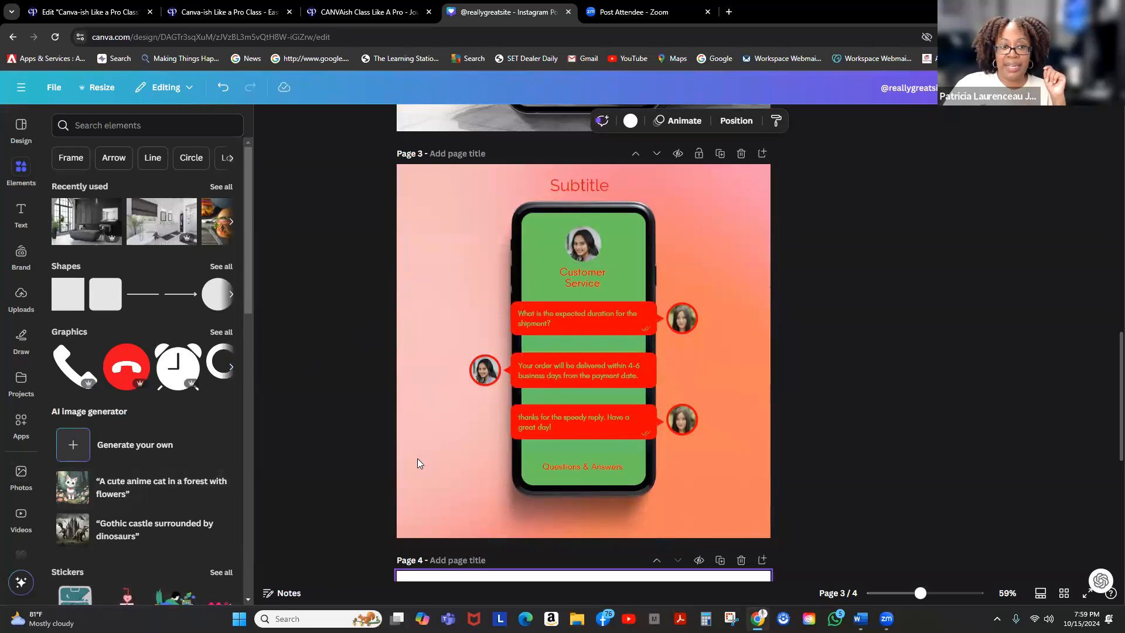
Search the elements for "facebook icon" and browse all the matching graphics
click(116, 124)
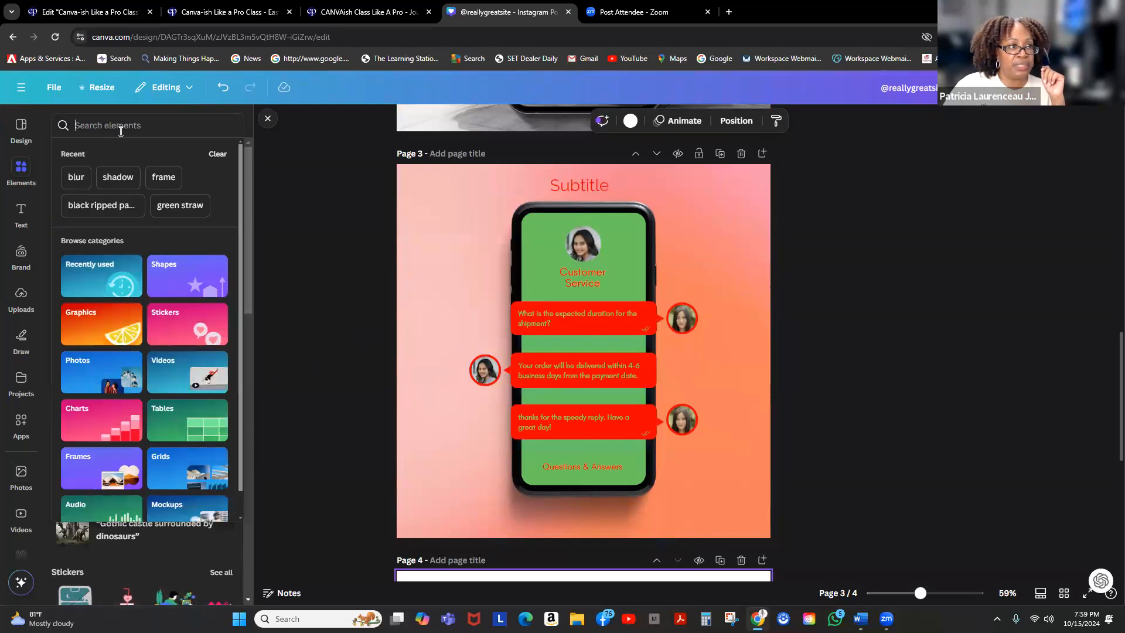
text(fa)
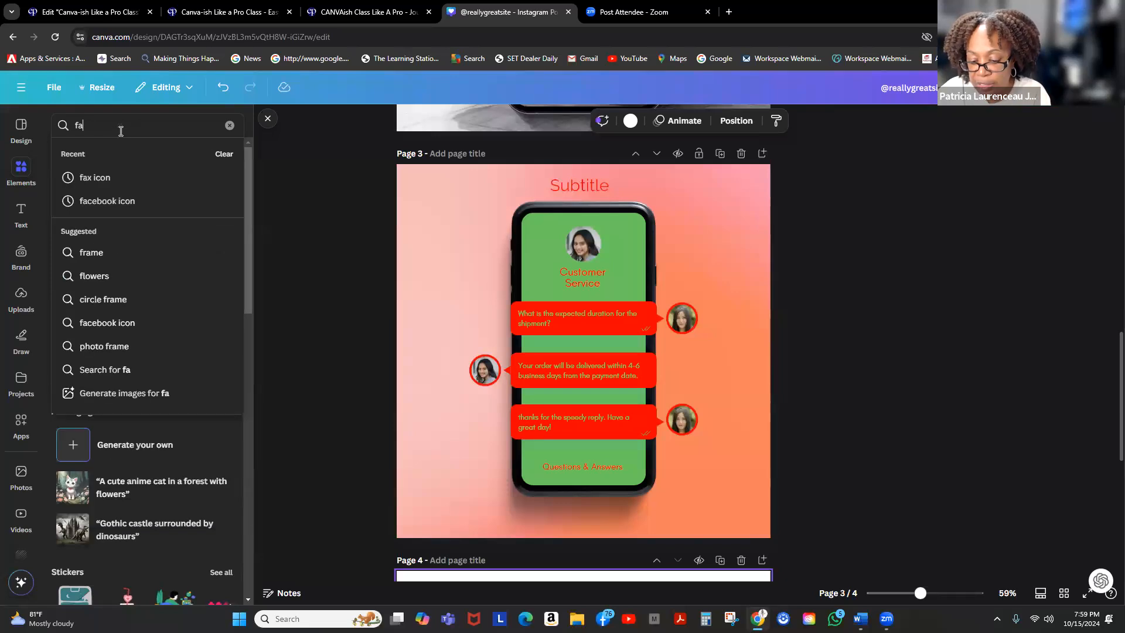
text(cebook)
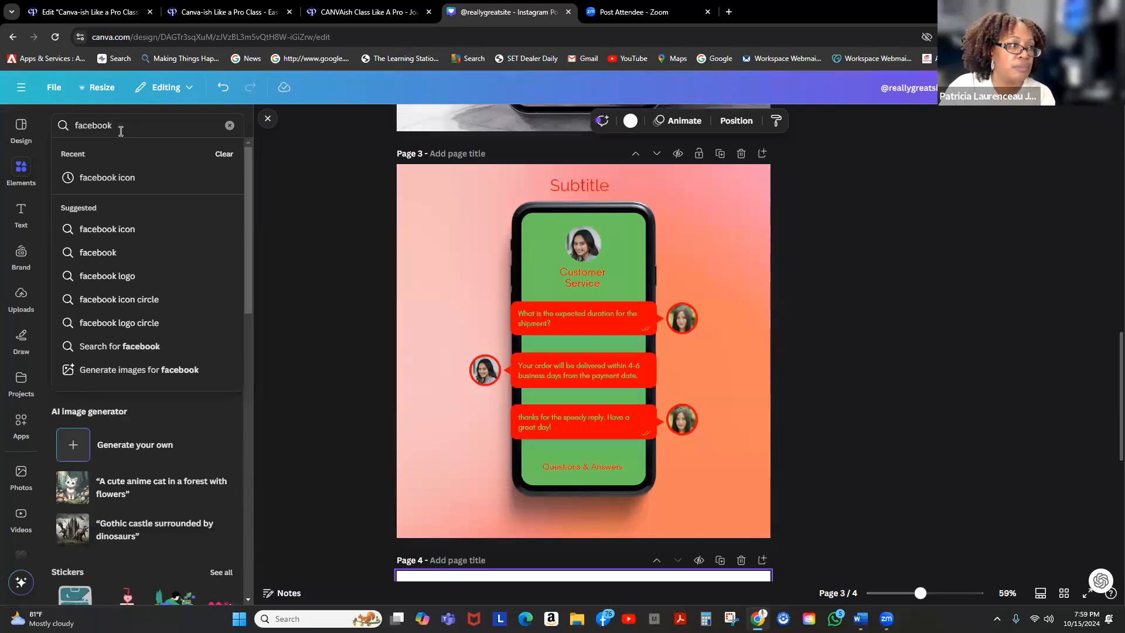
click(122, 177)
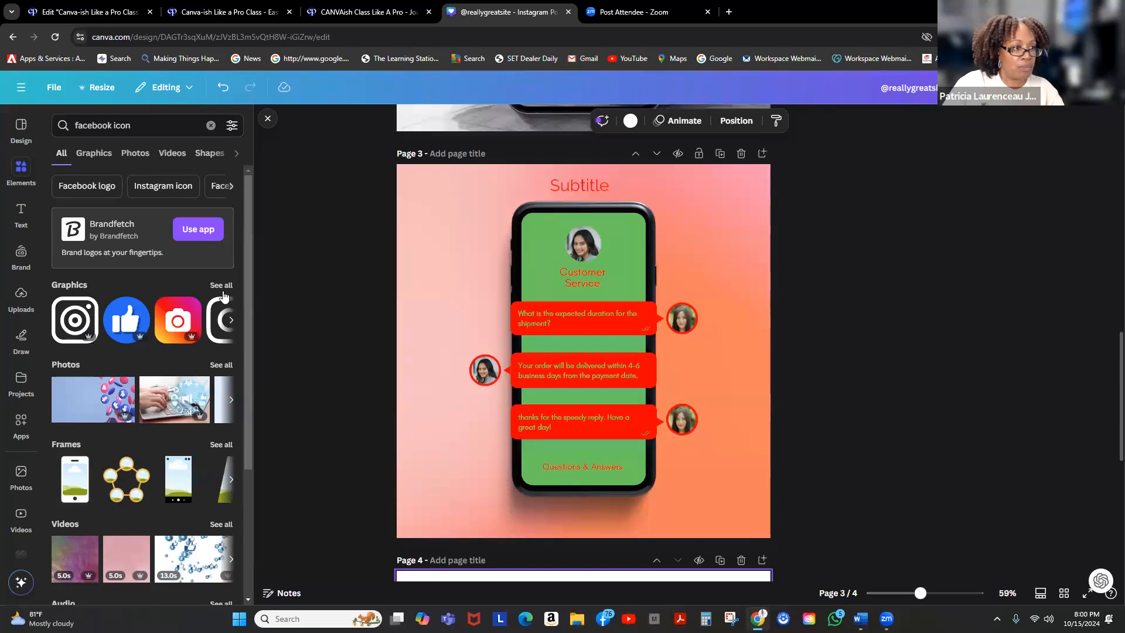
click(222, 286)
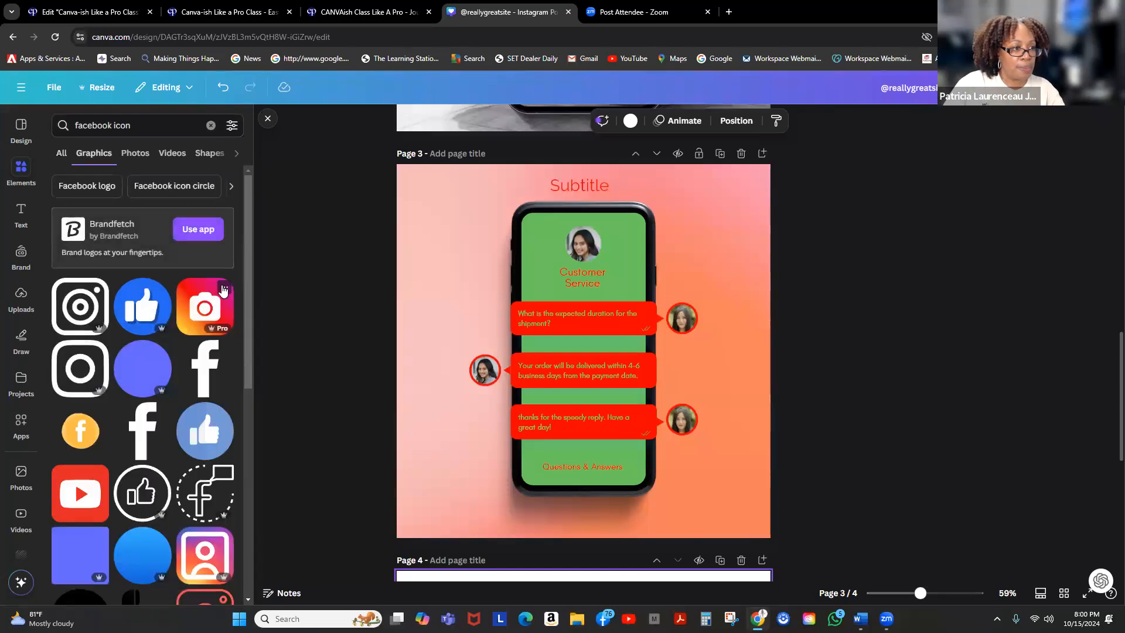
scroll(76, 334, down, 4)
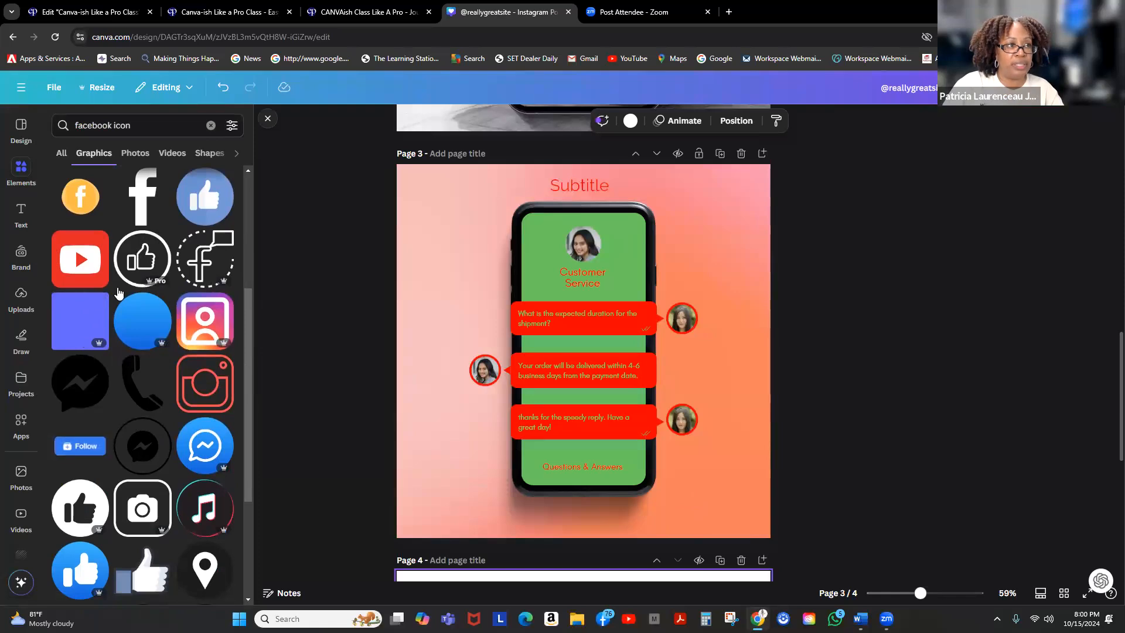
scroll(97, 303, up, 5)
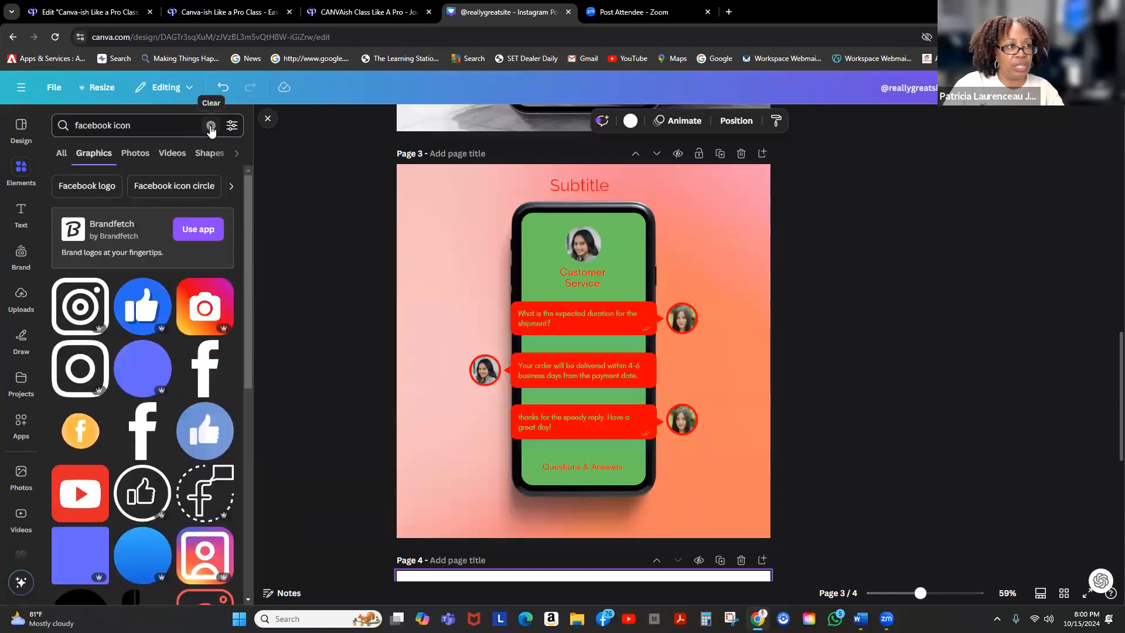
Search the graphics elements for "phone"
drag(144, 126, 48, 124)
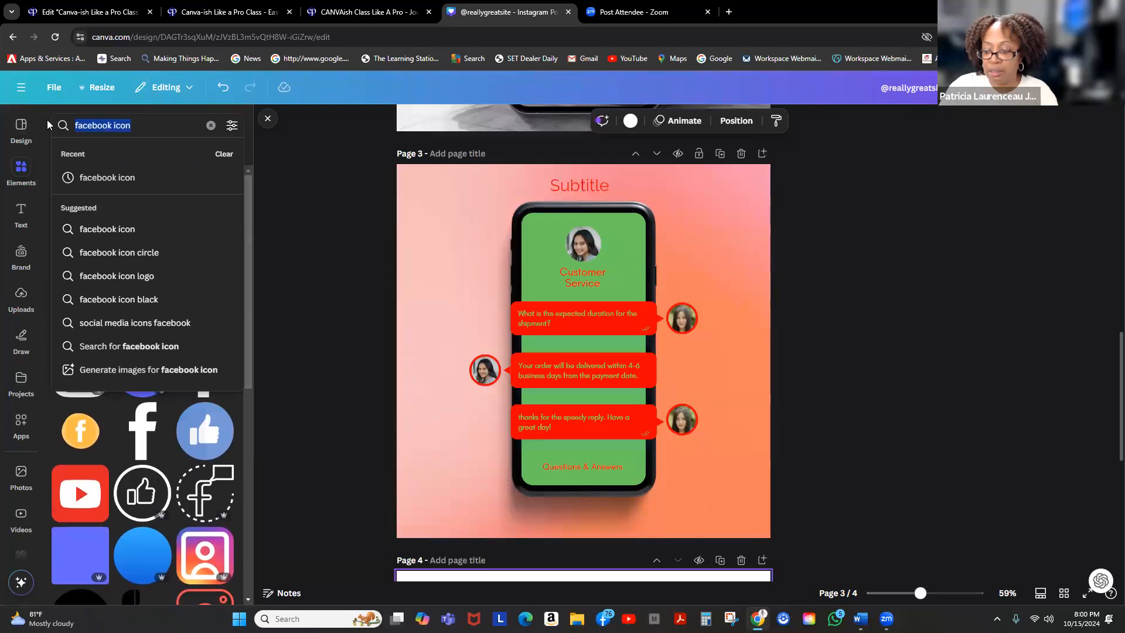
text(phone)
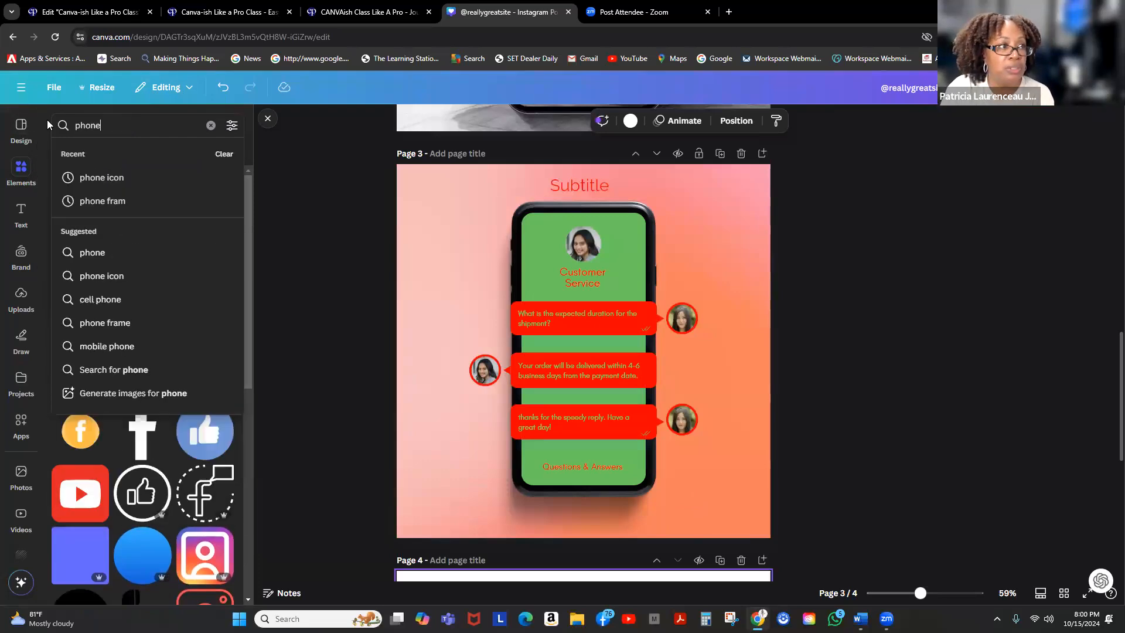
key(Return)
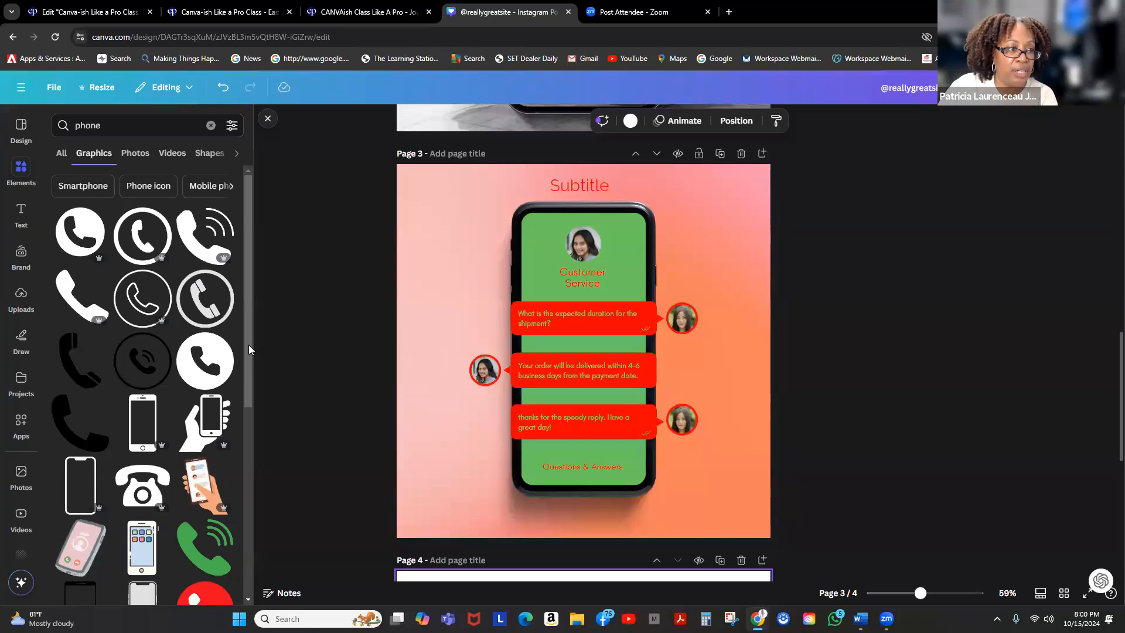
Replace the phone element search with one for "strawberries" and show all of the matching photos
scroll(180, 348, down, 5)
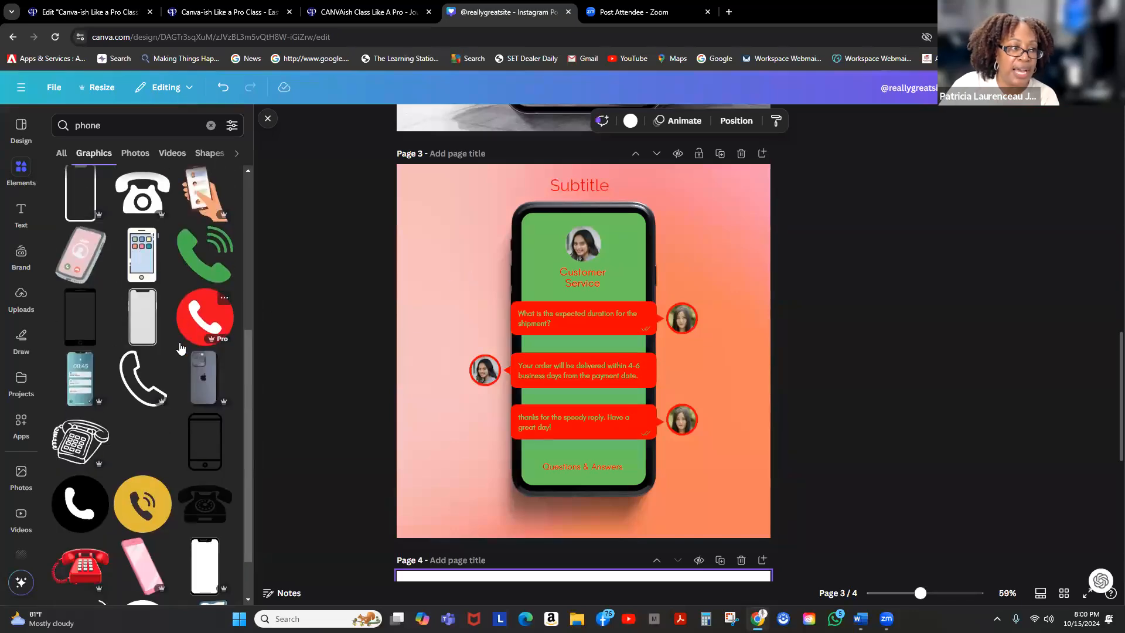
scroll(180, 348, down, 4)
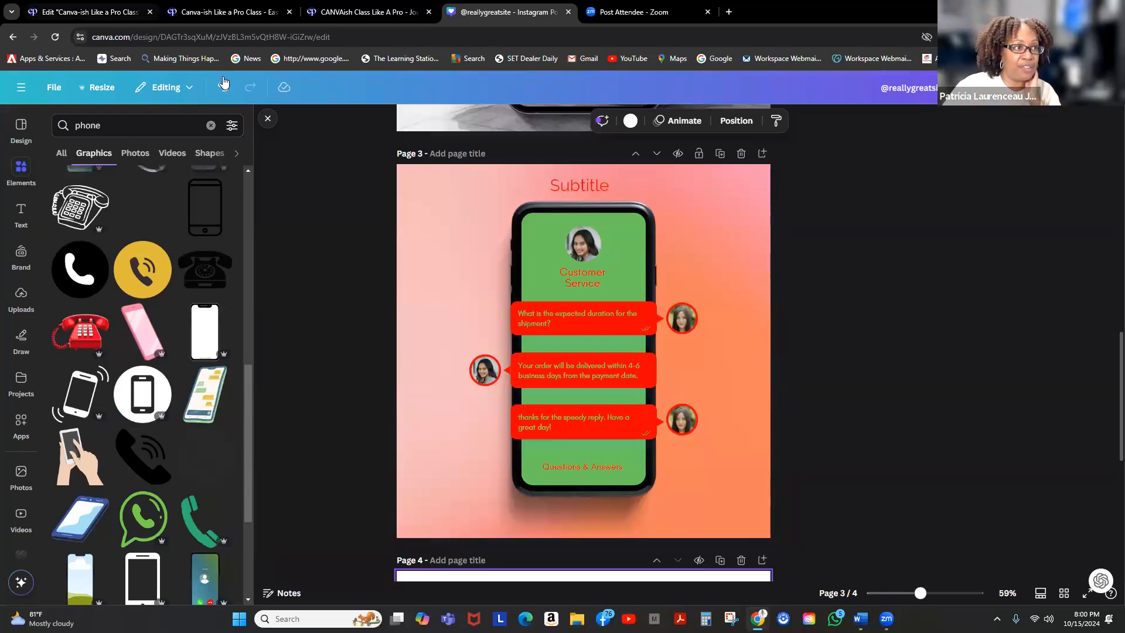
click(211, 126)
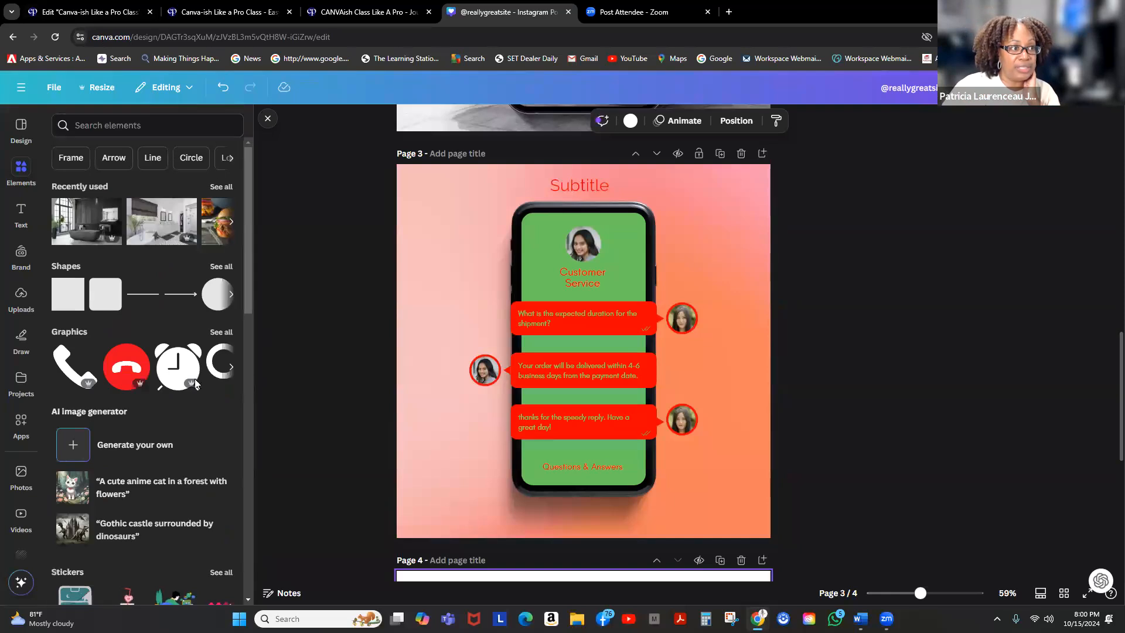
click(146, 125)
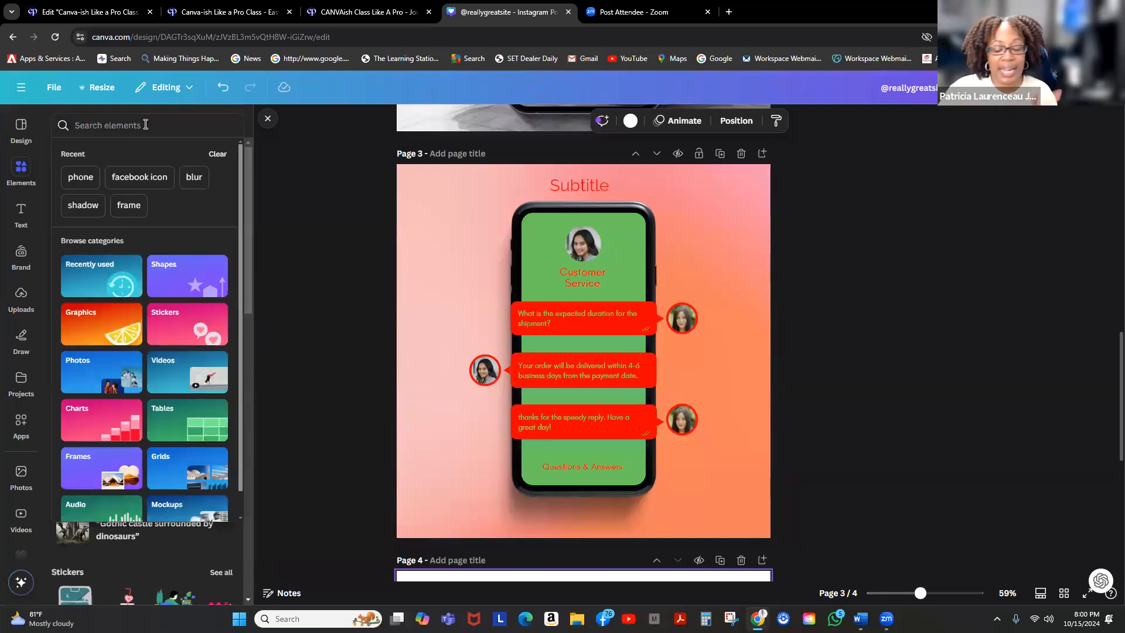
text(s)
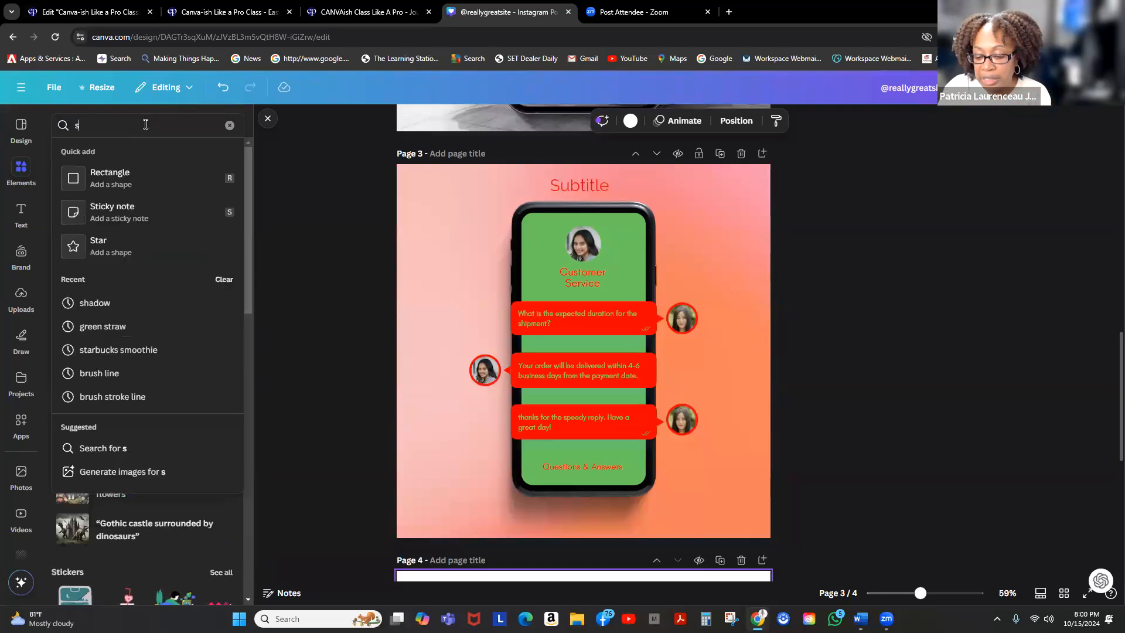
text(traw)
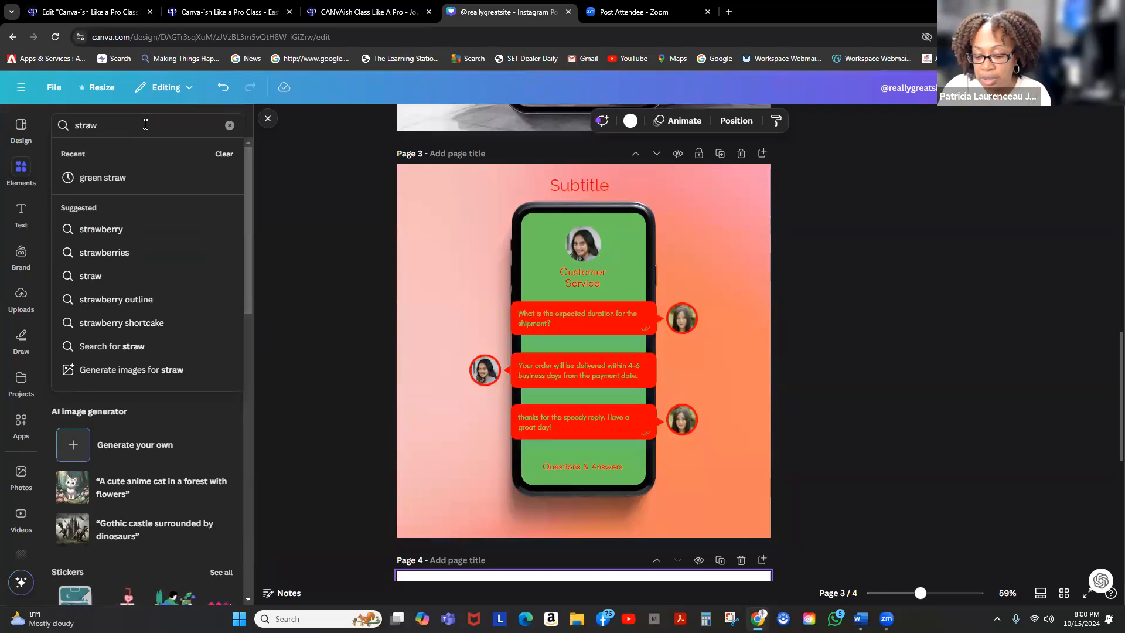
text(berries)
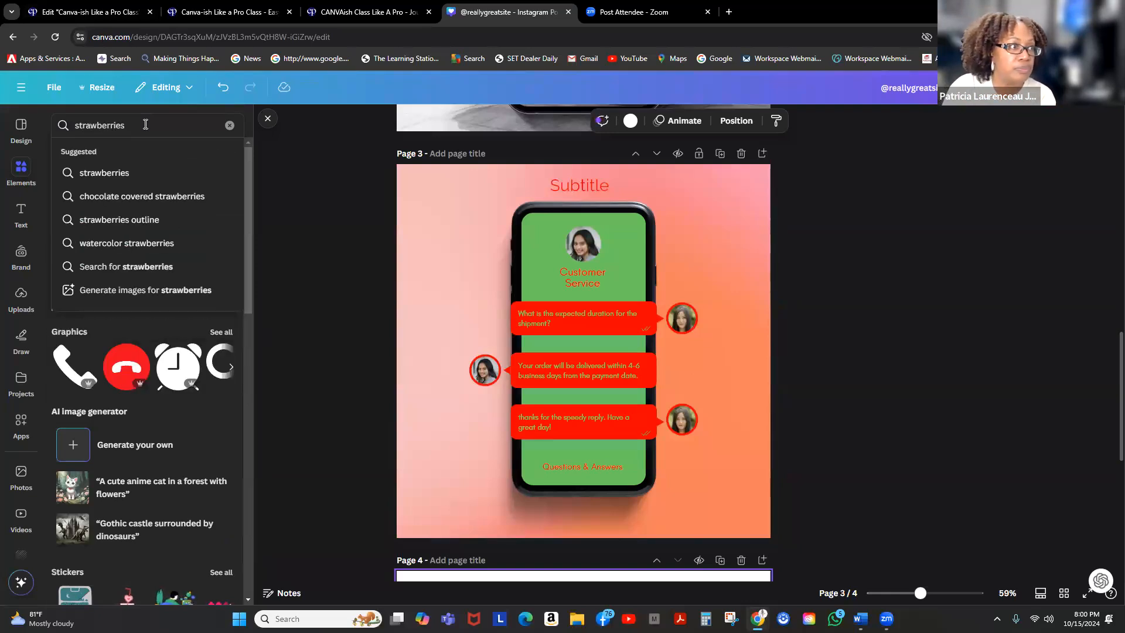
key(Return)
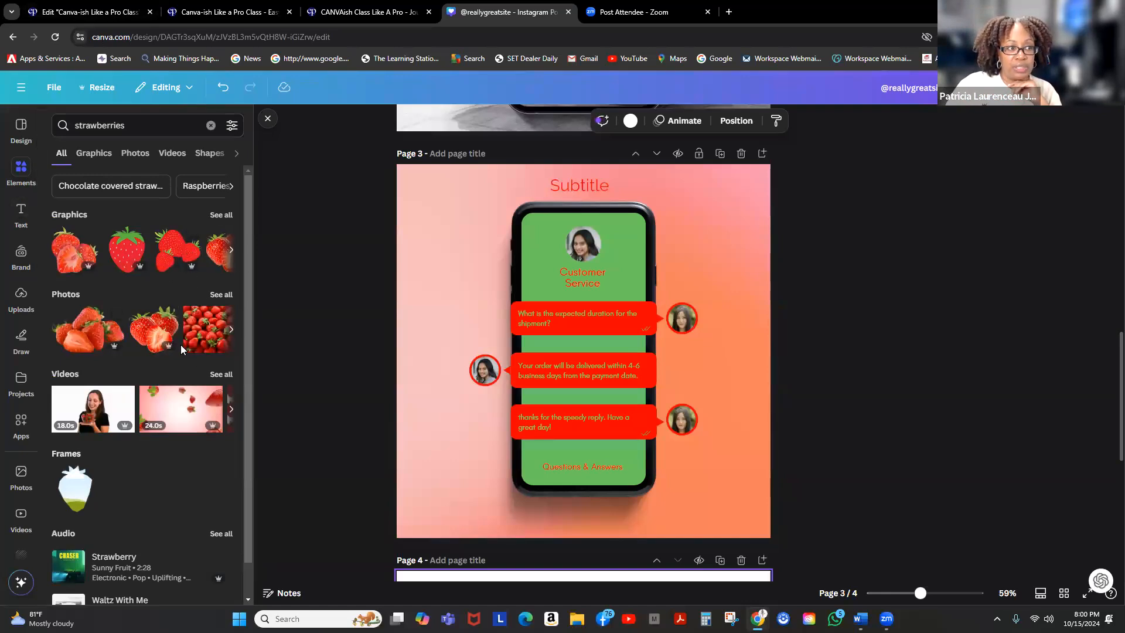
click(217, 296)
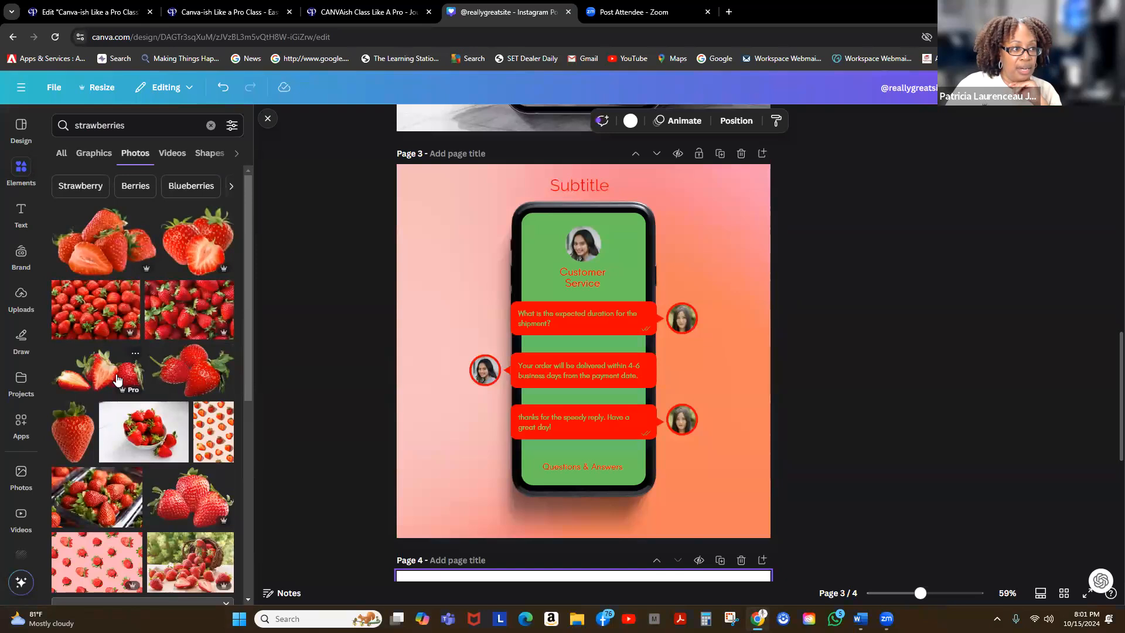
Add the cutout photo of whole and halved strawberries to page 3, shrunk and placed in the upper-right area beside the phone
click(180, 212)
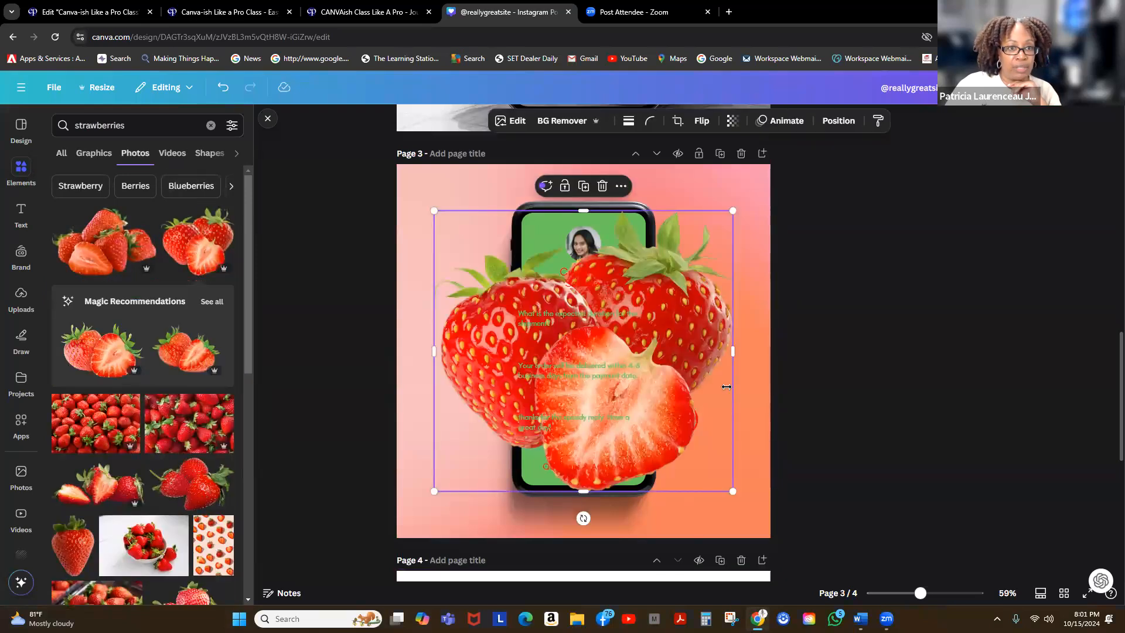
click(624, 321)
click(683, 307)
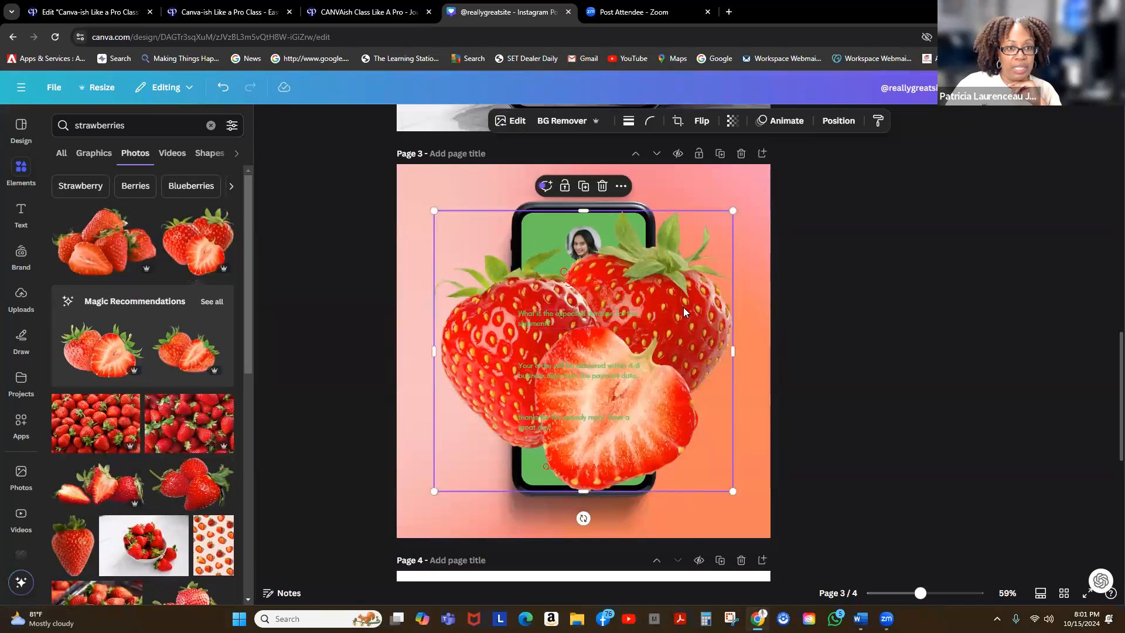
drag(551, 282, 786, 240)
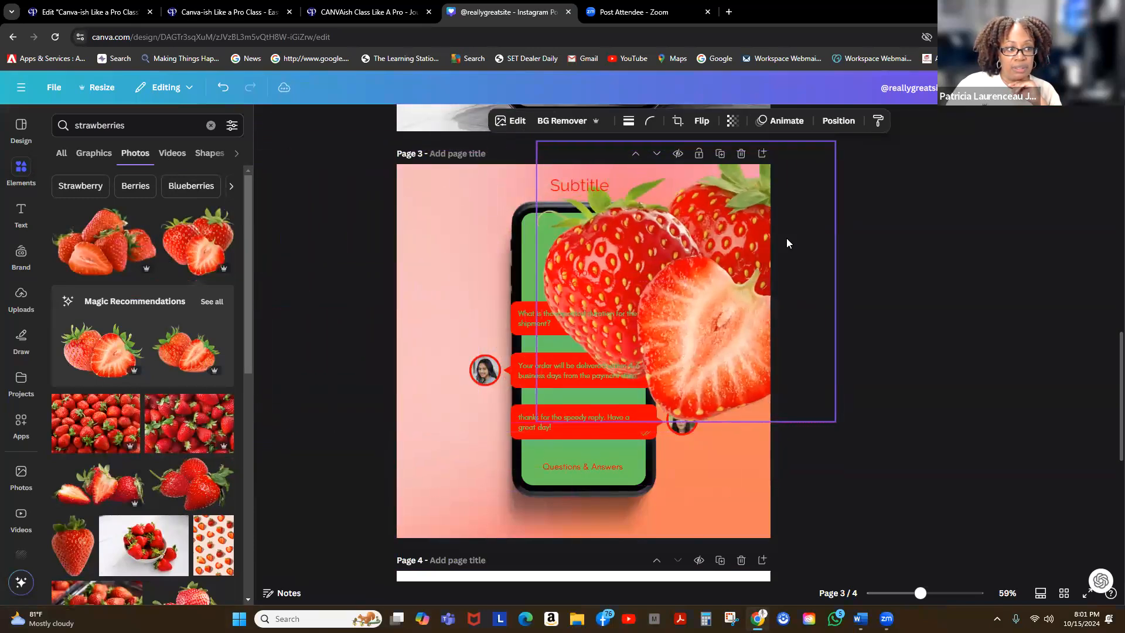
drag(835, 142, 644, 288)
drag(653, 357, 753, 218)
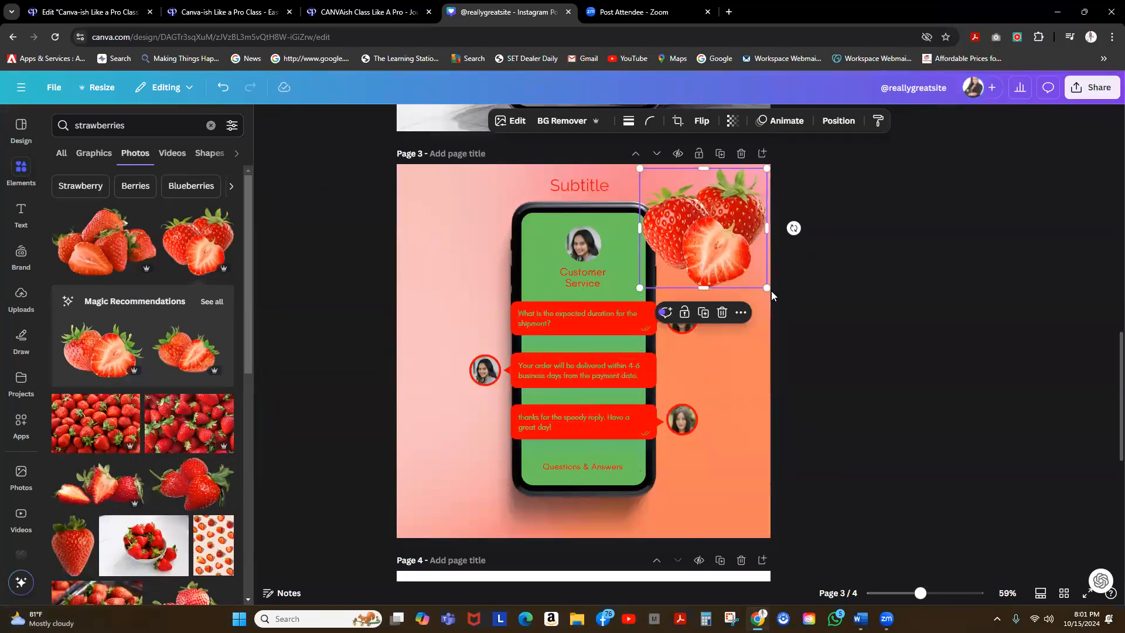
drag(767, 288, 718, 225)
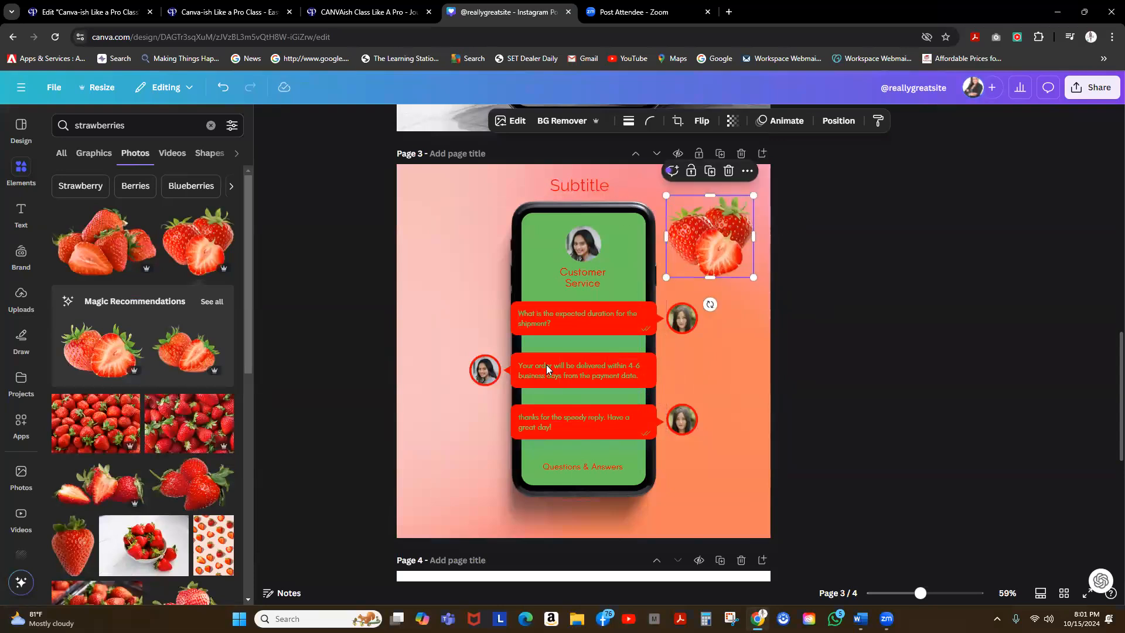
Add the photo of a strawberry bowl on a white table and bring it to the front over the lower half of page 3
click(136, 552)
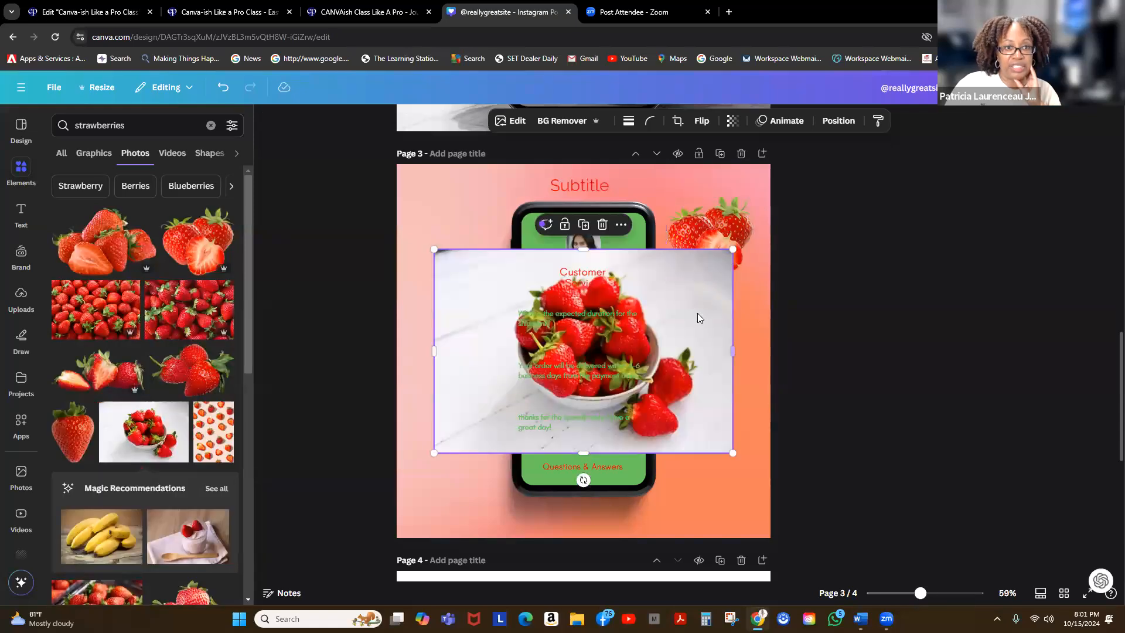
drag(703, 309, 749, 369)
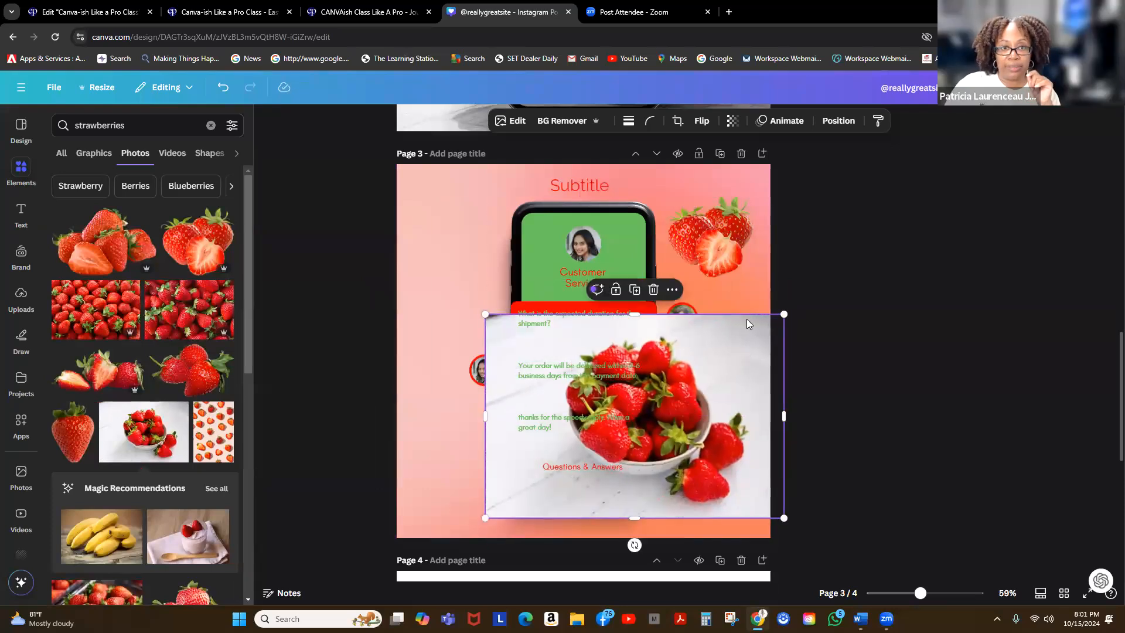
click(844, 123)
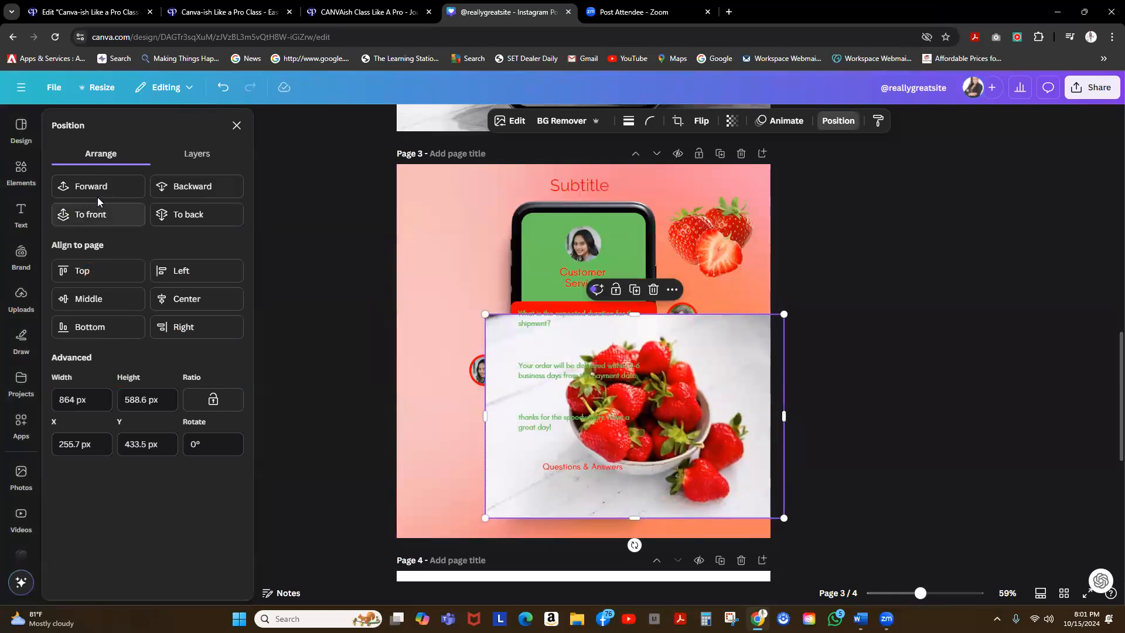
click(92, 214)
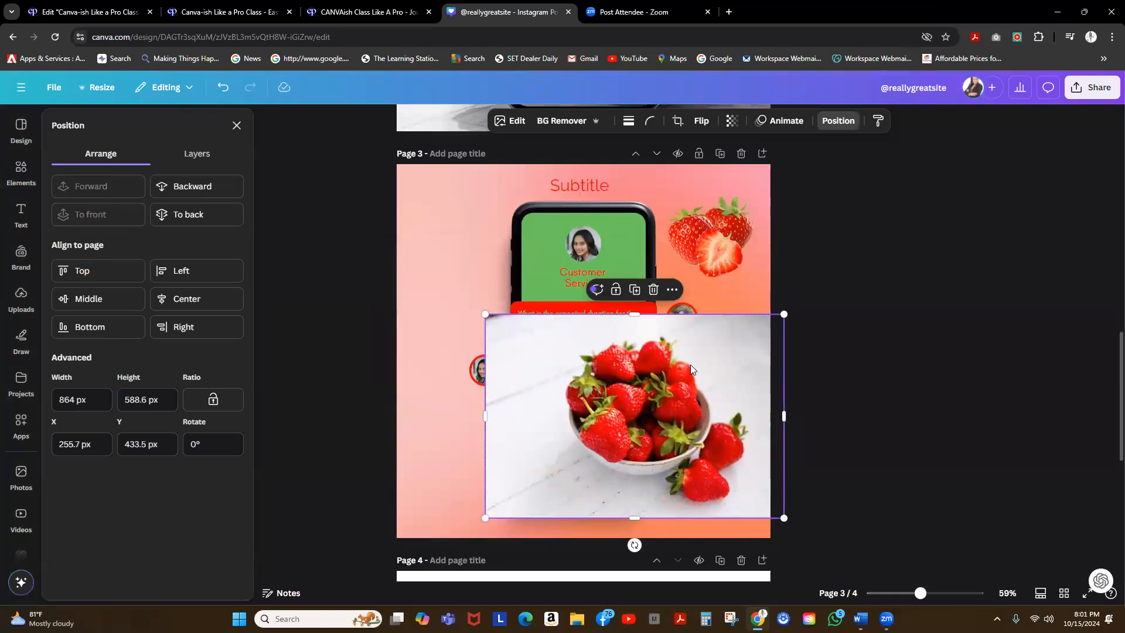
drag(706, 364, 645, 368)
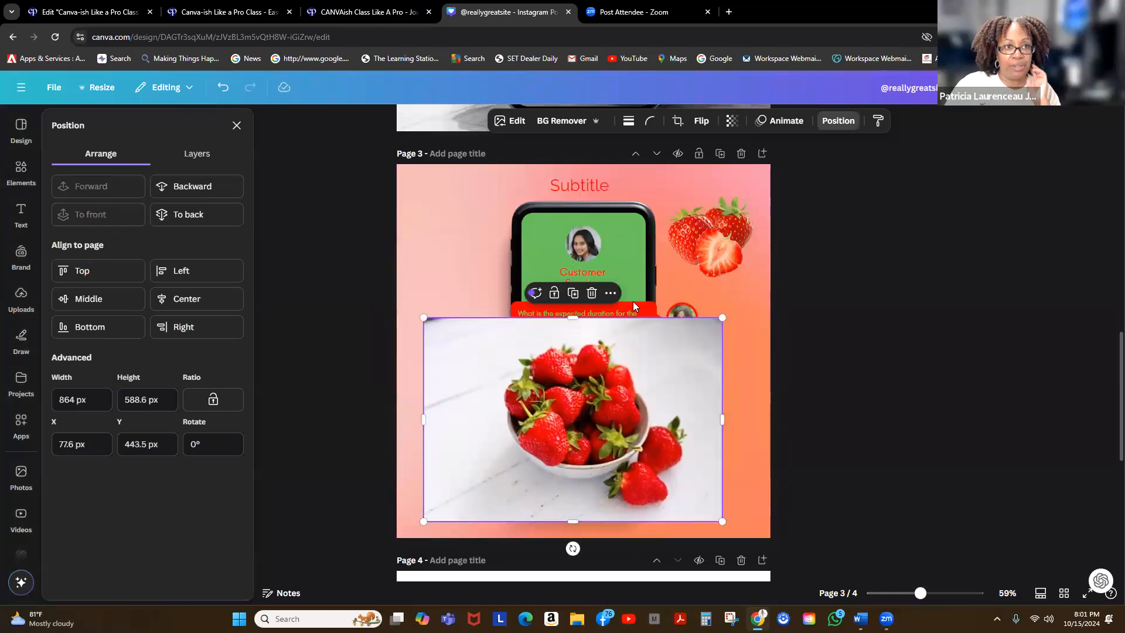
Remove the strawberry bowl photo's background and shrink it to about 460 × 313 px in the page's lower-left corner
click(557, 123)
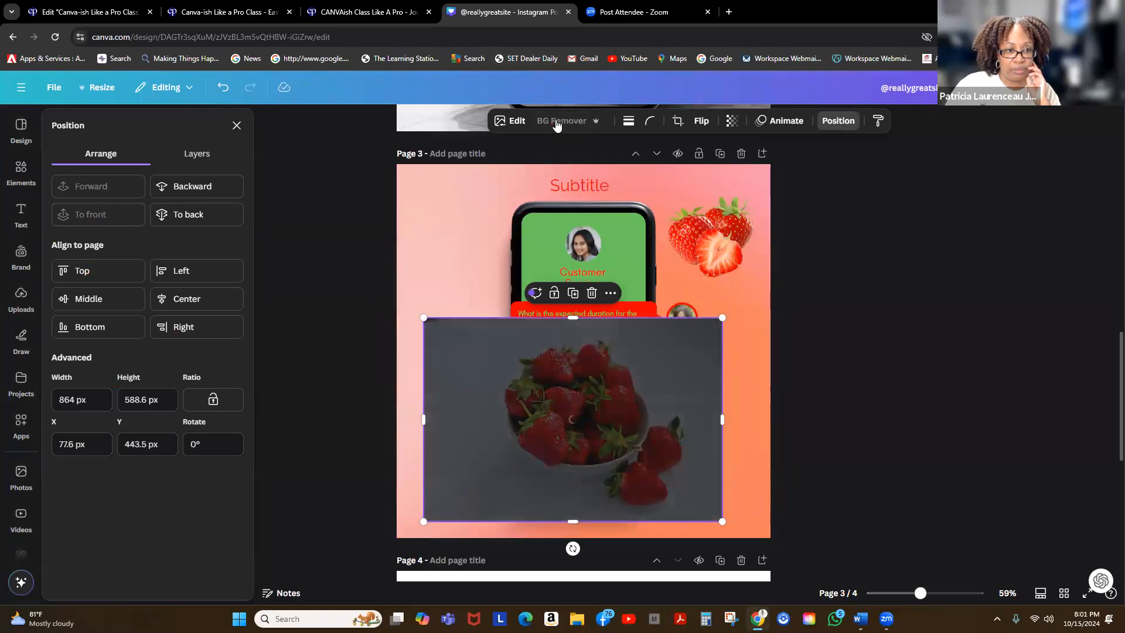
drag(598, 433, 493, 480)
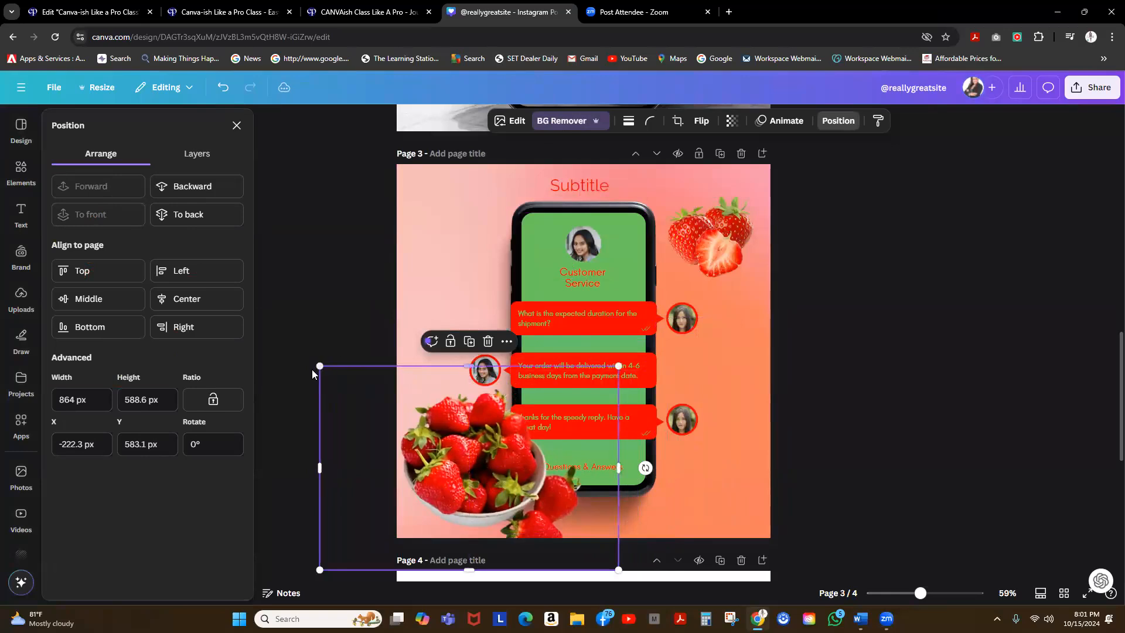
drag(319, 366, 464, 448)
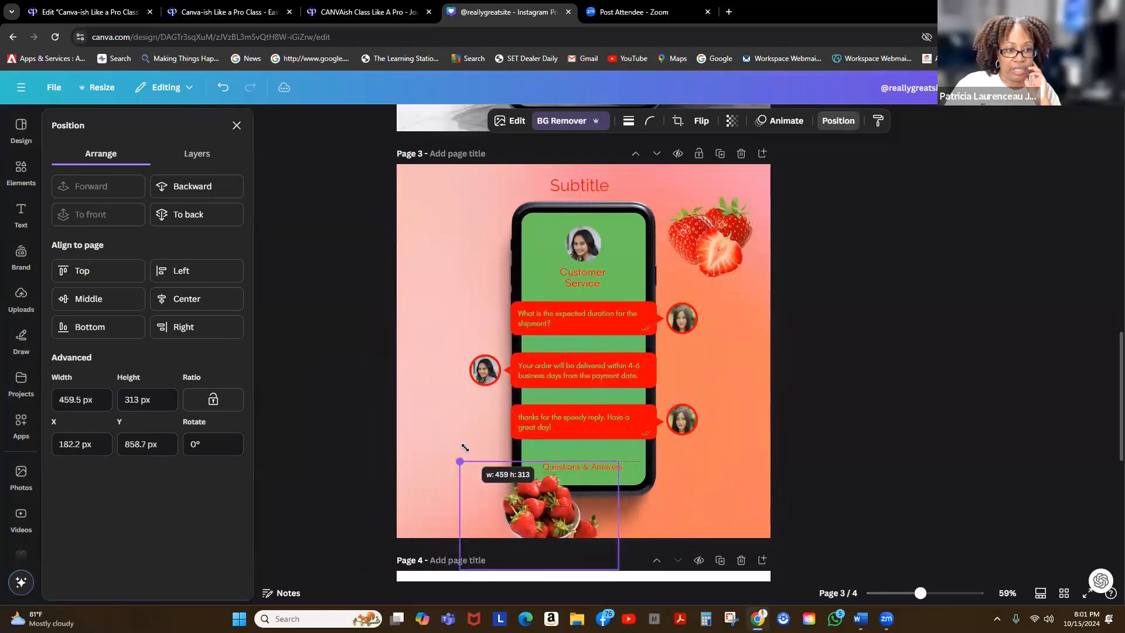
drag(551, 524, 452, 499)
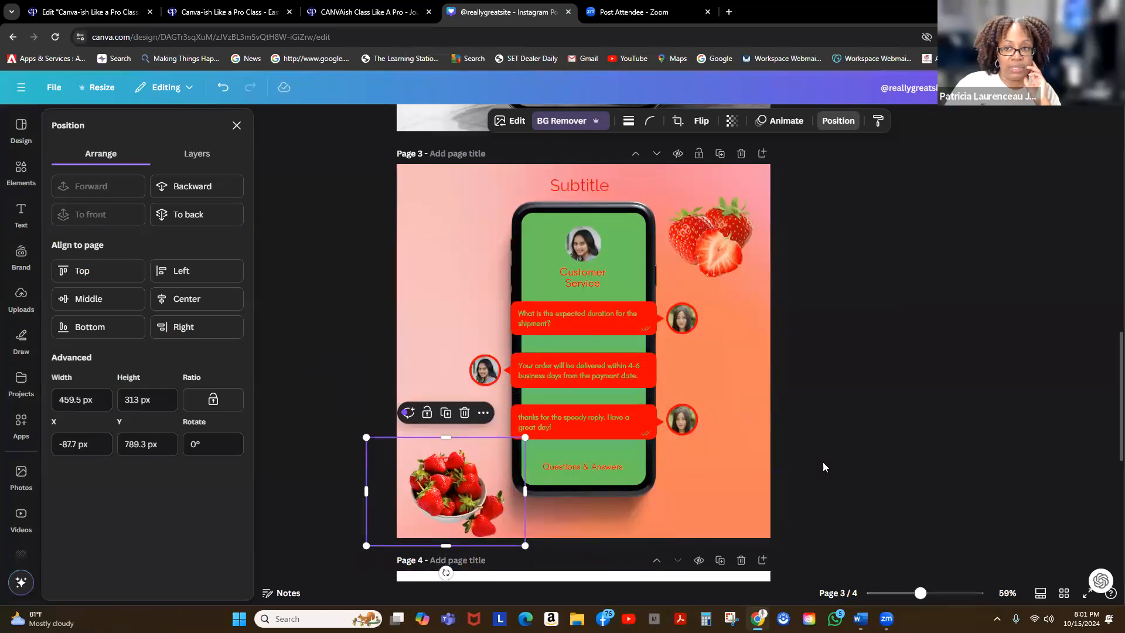
Move the strawberry bowl to about X -40 px, Y 746 px and nudge the phone frame slightly down
click(728, 474)
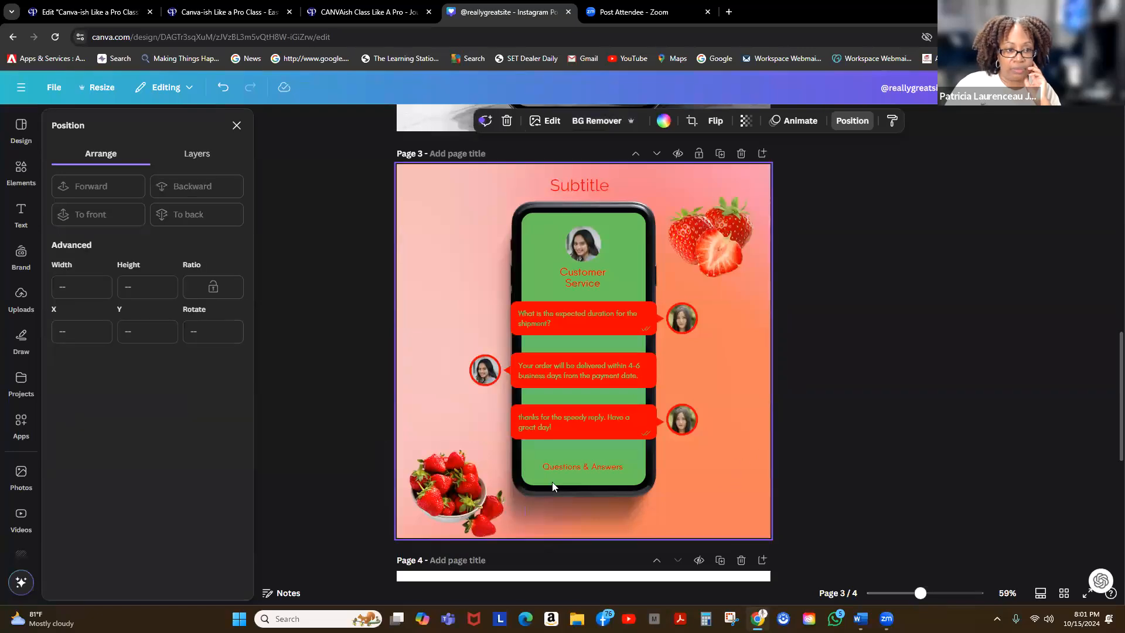
drag(457, 484, 473, 468)
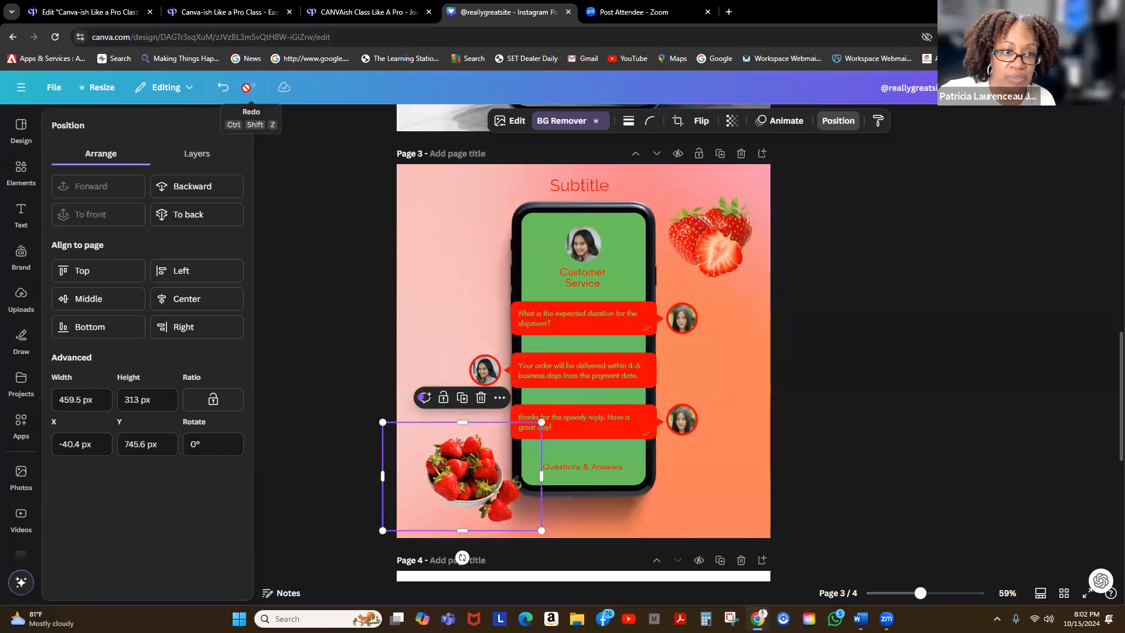
click(629, 213)
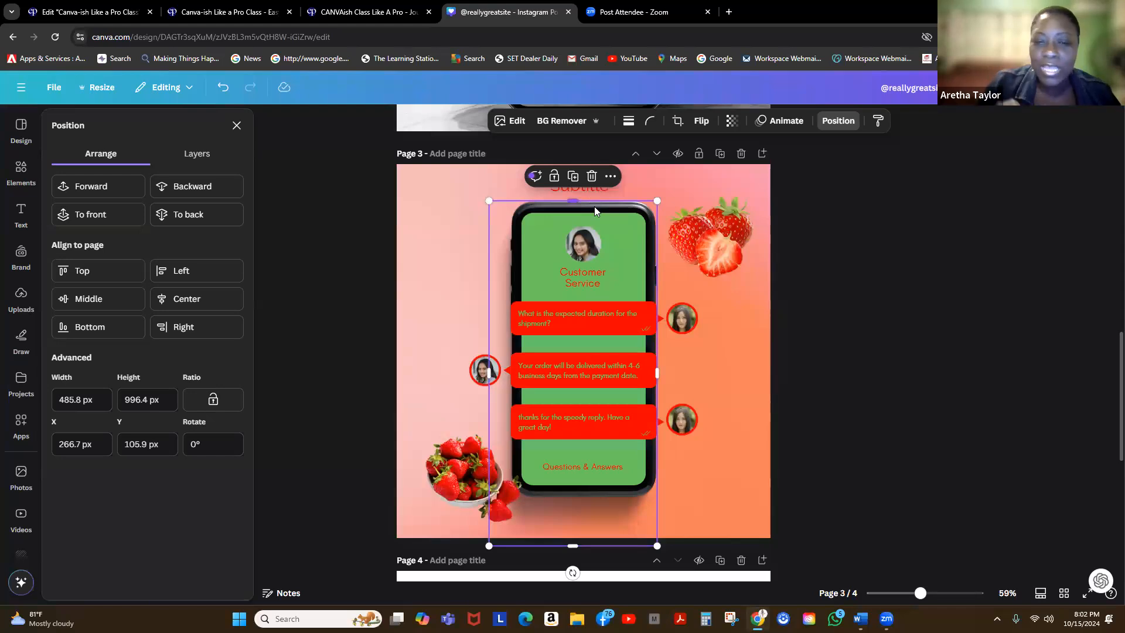
mouse_move(598, 206)
mouse_down()
mouse_move(629, 186)
mouse_move(492, 157)
mouse_move(495, 186)
mouse_move(420, 170)
mouse_move(410, 154)
mouse_move(455, 166)
mouse_move(463, 196)
mouse_move(431, 152)
mouse_move(445, 175)
mouse_move(595, 190)
mouse_move(607, 222)
mouse_move(595, 214)
mouse_up()
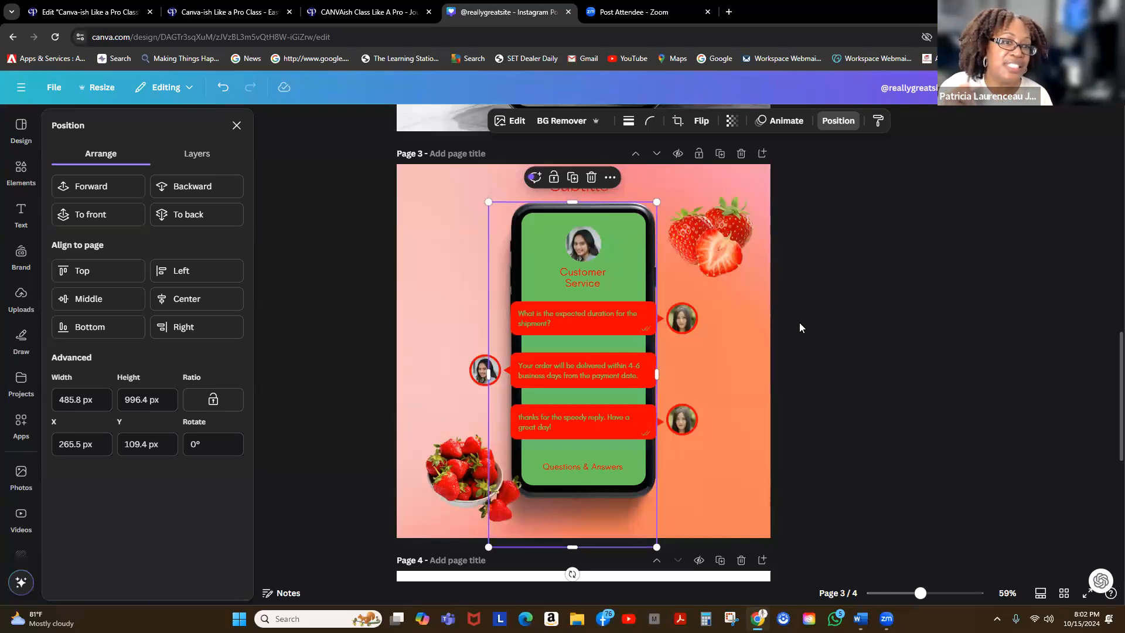
Undo the phone nudge and the bowl photo's moves, resizing and background removal
click(223, 88)
click(222, 88)
click(223, 91)
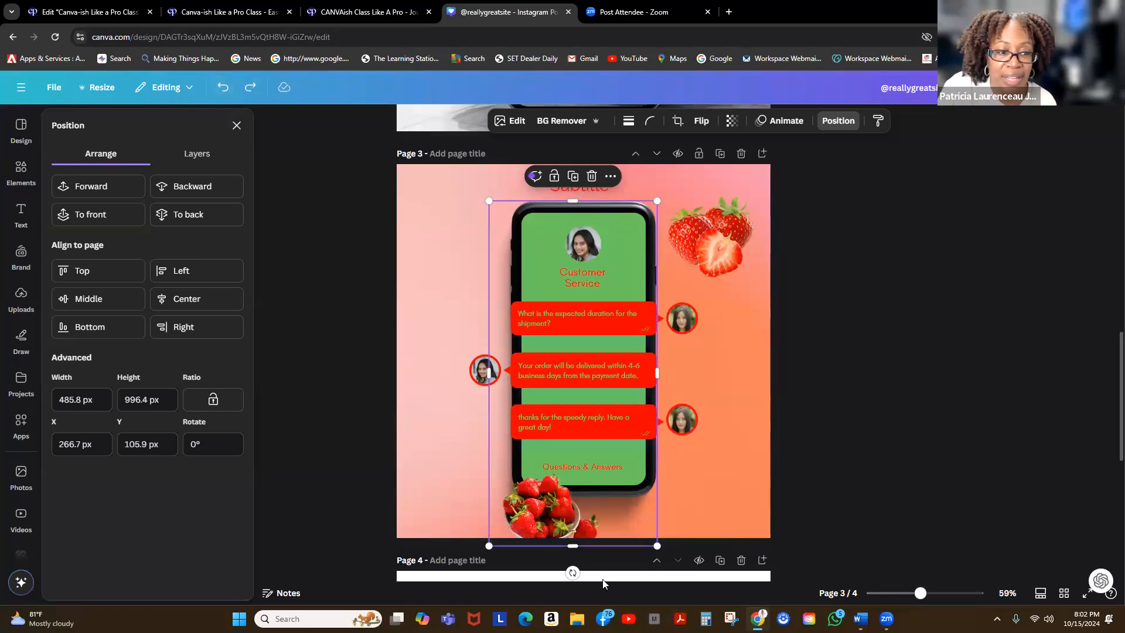
click(224, 89)
click(224, 89)
click(224, 90)
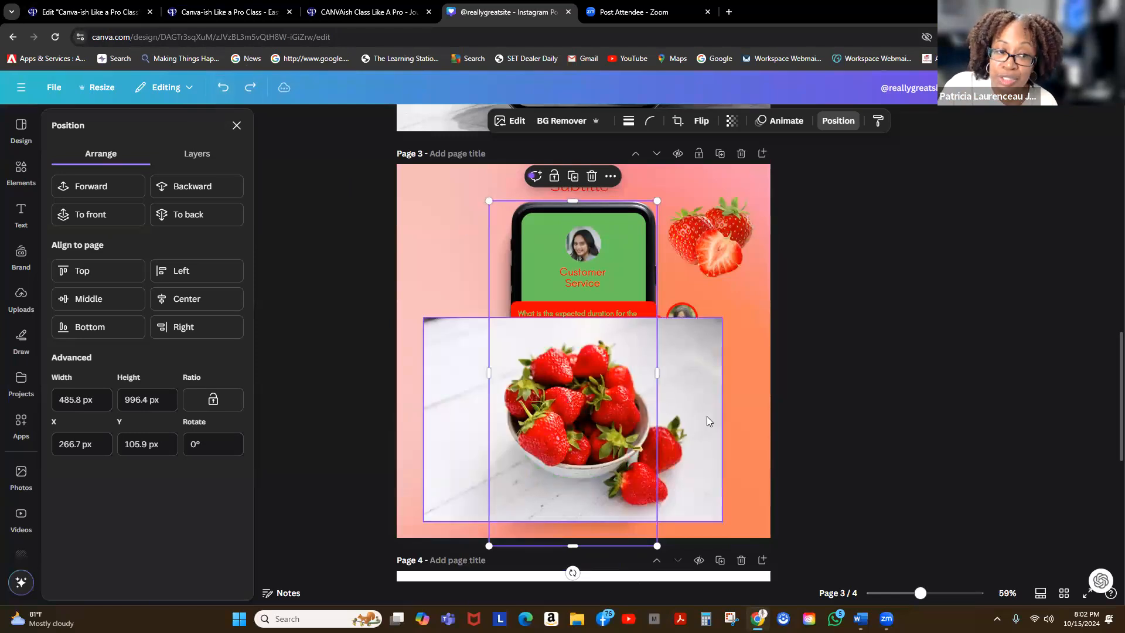
Reposition the strawberry bowl photo to about X 56 px, Y 438 px on page 3
drag(707, 435, 753, 414)
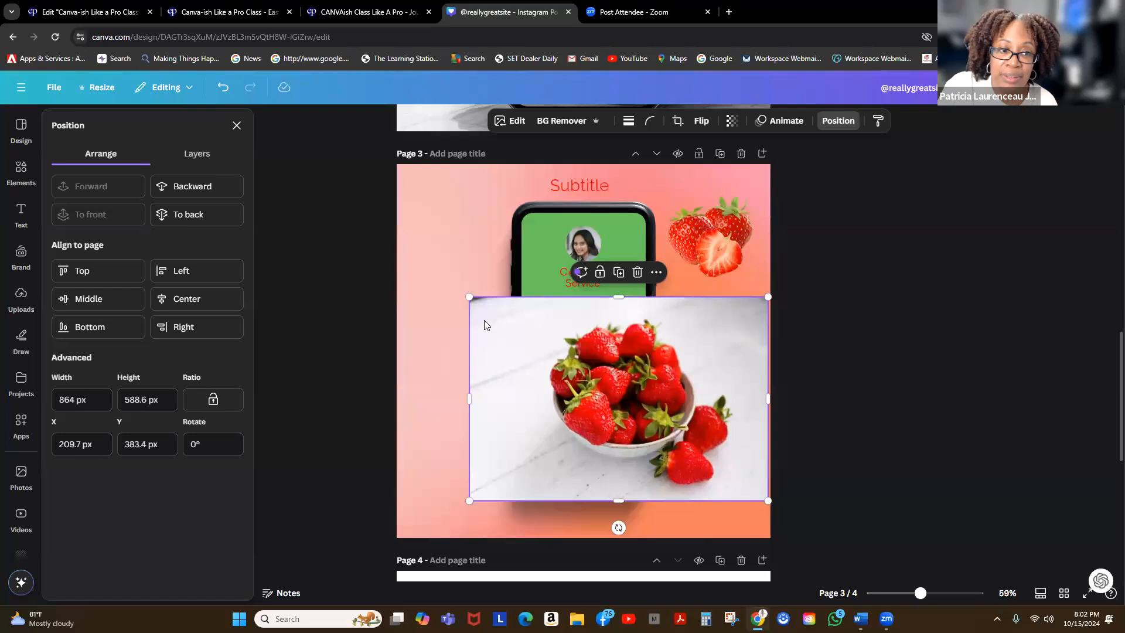
drag(702, 379, 648, 398)
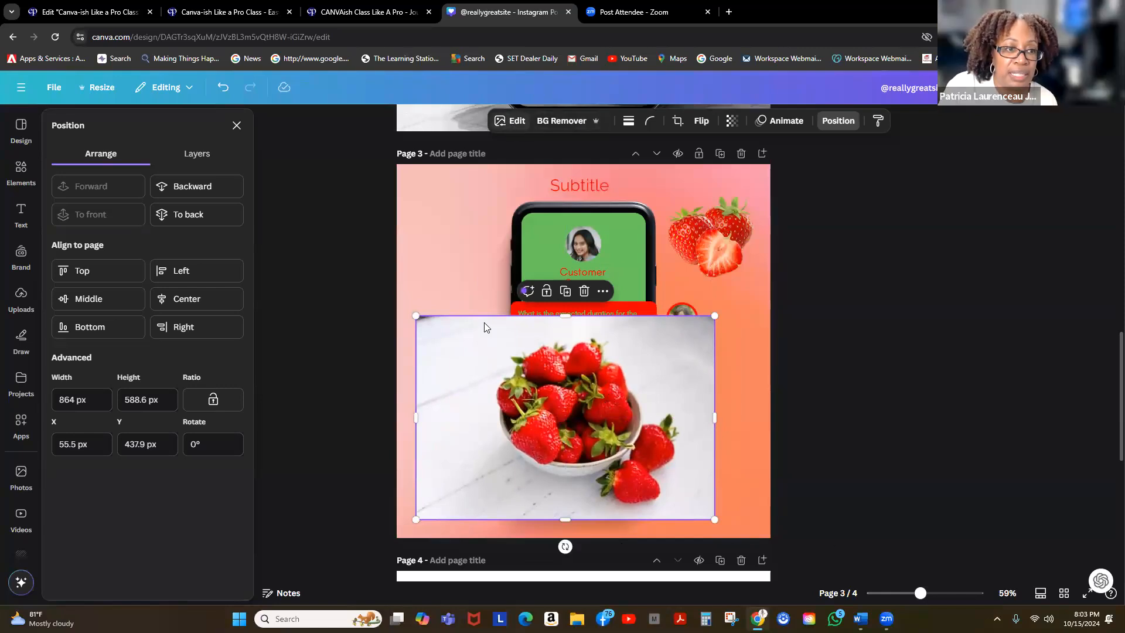
Use Magic Grab with brush size 40 to mask the strawberry bowl and loose berries, and lift them out of the photo
click(516, 122)
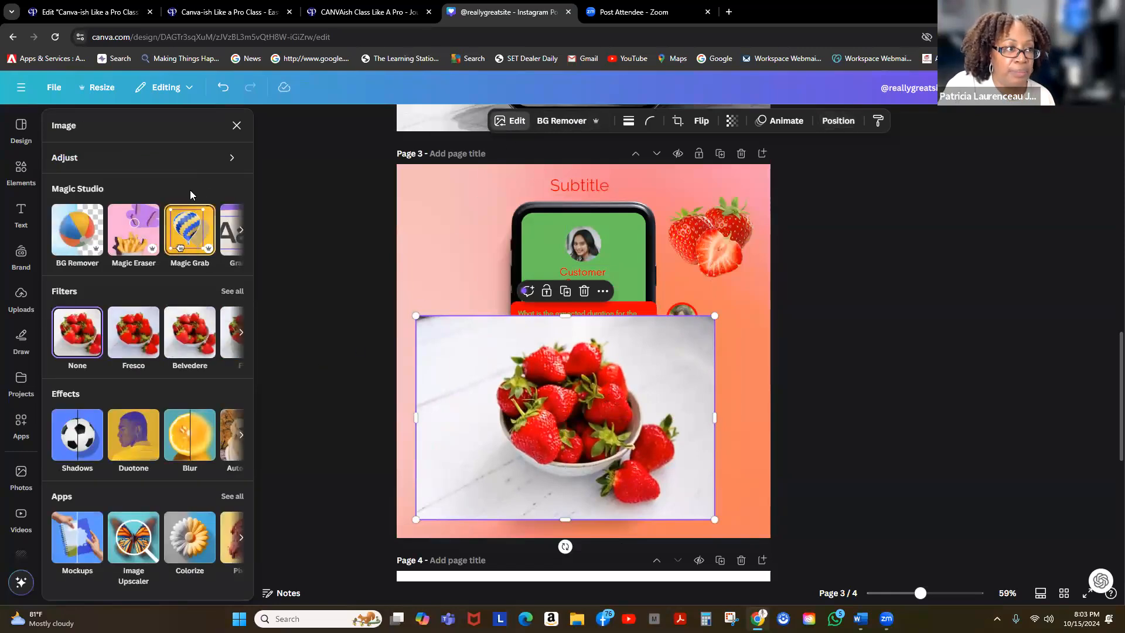
click(190, 234)
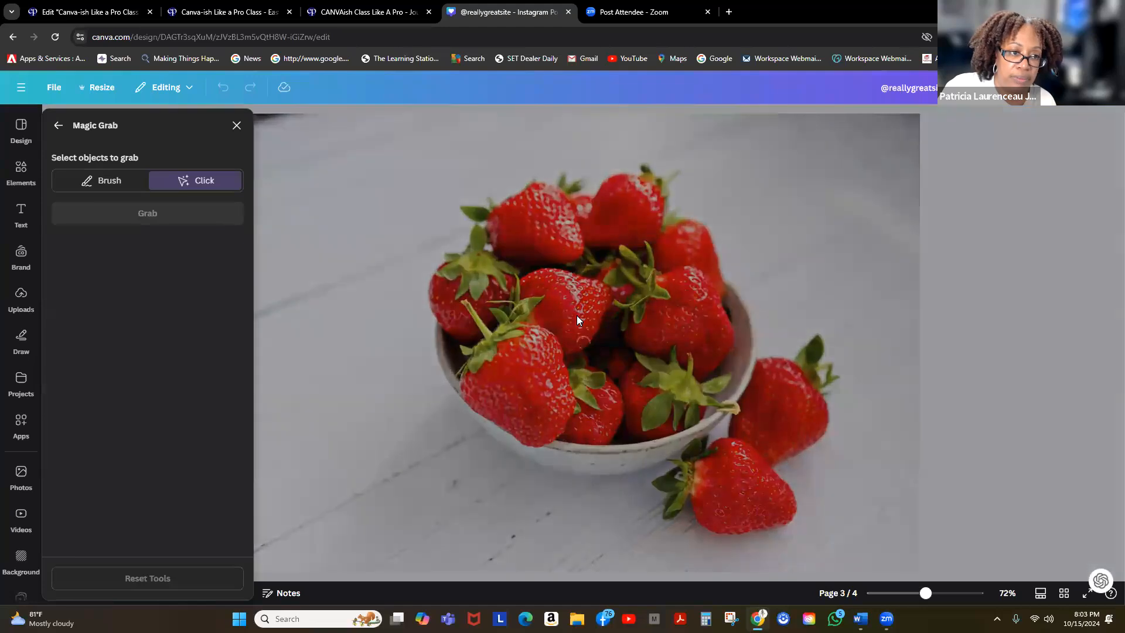
click(576, 316)
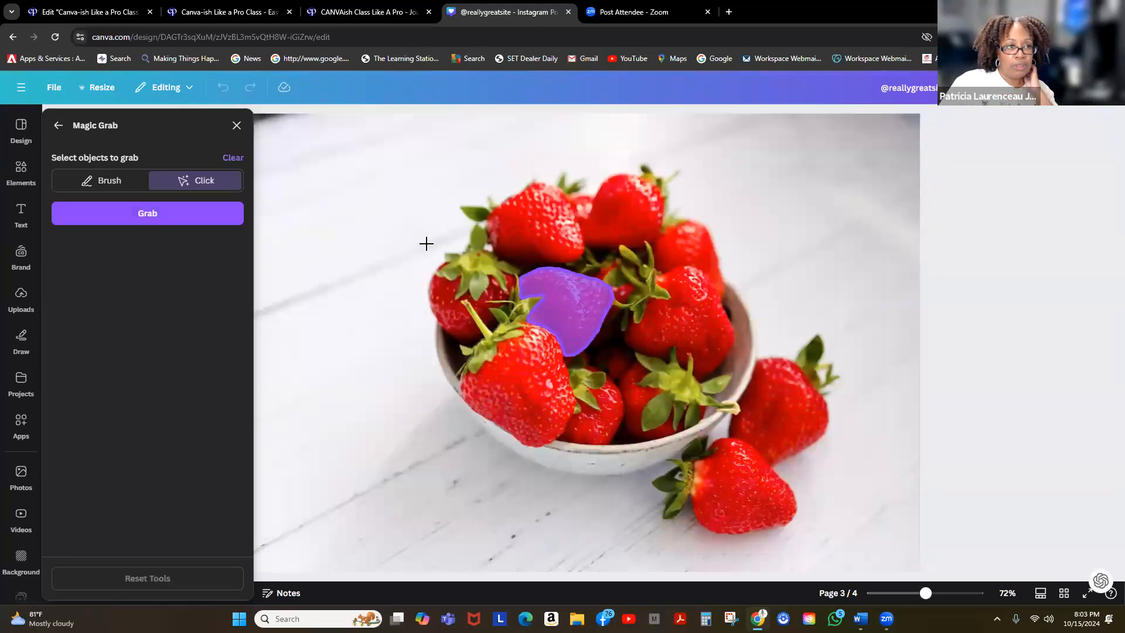
click(111, 182)
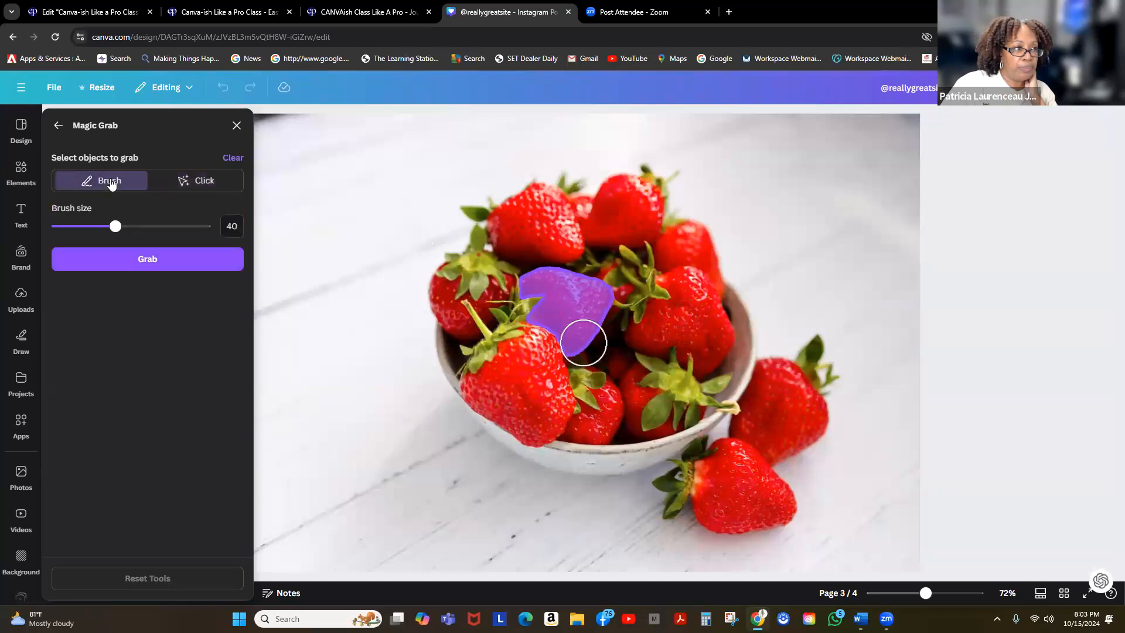
mouse_move(617, 362)
mouse_down()
mouse_move(532, 418)
mouse_move(568, 451)
mouse_move(645, 449)
mouse_move(705, 410)
mouse_move(723, 358)
mouse_move(729, 392)
mouse_move(725, 314)
mouse_move(691, 276)
mouse_move(654, 337)
mouse_move(685, 354)
mouse_move(636, 397)
mouse_move(705, 377)
mouse_move(651, 405)
mouse_move(526, 417)
mouse_move(473, 393)
mouse_move(454, 294)
mouse_move(503, 222)
mouse_move(485, 219)
mouse_move(656, 195)
mouse_move(530, 262)
mouse_move(499, 319)
mouse_move(497, 259)
mouse_up()
mouse_move(554, 322)
mouse_down()
mouse_move(527, 375)
mouse_move(537, 325)
mouse_move(550, 322)
mouse_move(585, 233)
mouse_move(565, 287)
mouse_move(530, 321)
mouse_move(635, 267)
mouse_move(568, 351)
mouse_move(601, 361)
mouse_move(671, 212)
mouse_move(698, 261)
mouse_move(690, 321)
mouse_move(726, 435)
mouse_move(764, 374)
mouse_move(792, 376)
mouse_move(808, 360)
mouse_move(796, 425)
mouse_move(808, 428)
mouse_move(810, 419)
mouse_move(754, 448)
mouse_move(747, 467)
mouse_move(724, 449)
mouse_move(682, 489)
mouse_move(679, 501)
mouse_move(719, 498)
mouse_move(759, 505)
mouse_up()
right_click(755, 508)
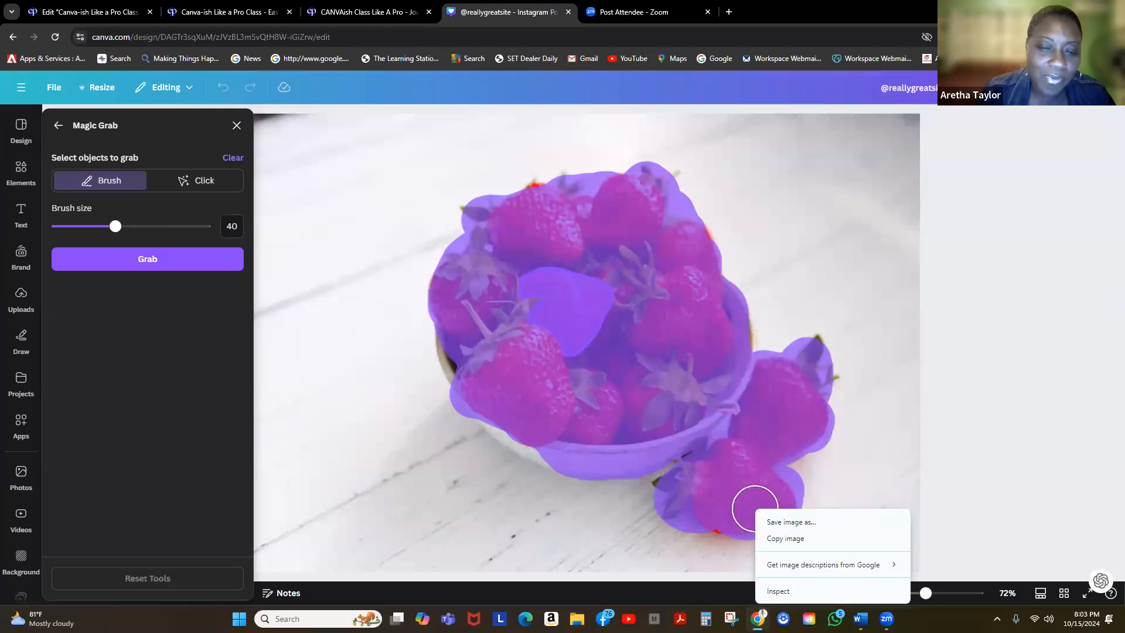
click(156, 265)
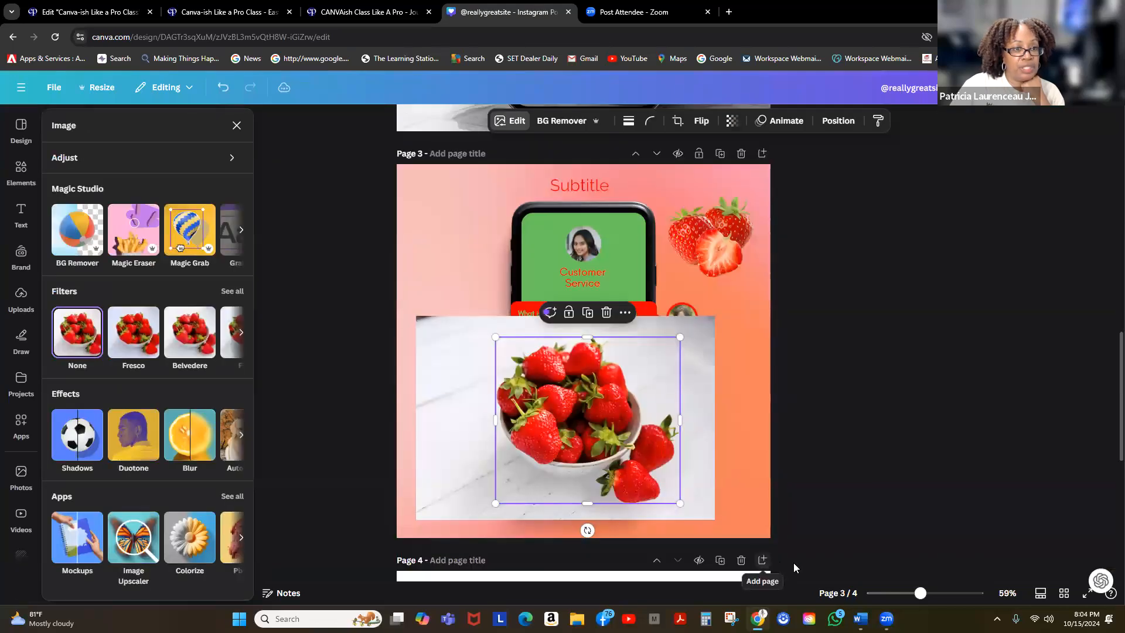
Place the grabbed strawberry bowl small in the page's lower-right corner and move the leftover marble photo to about X -39 px, Y -20 px
drag(577, 401, 661, 443)
drag(500, 370, 459, 211)
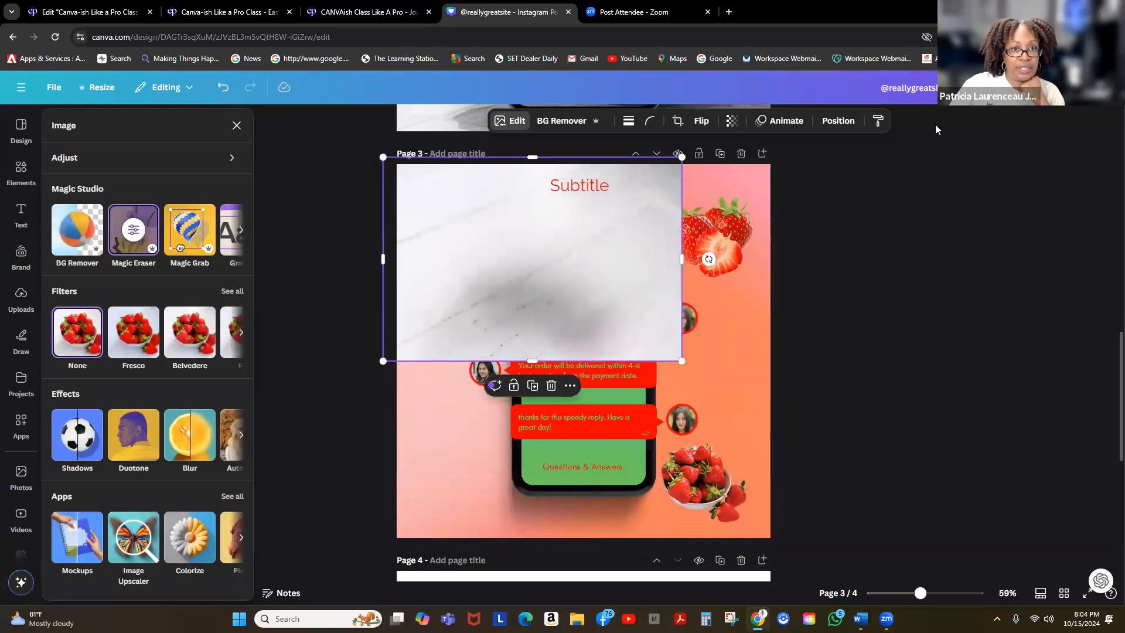
Reorder the leftover marble photo's layer to sit beneath all other elements, just above the page background
click(839, 121)
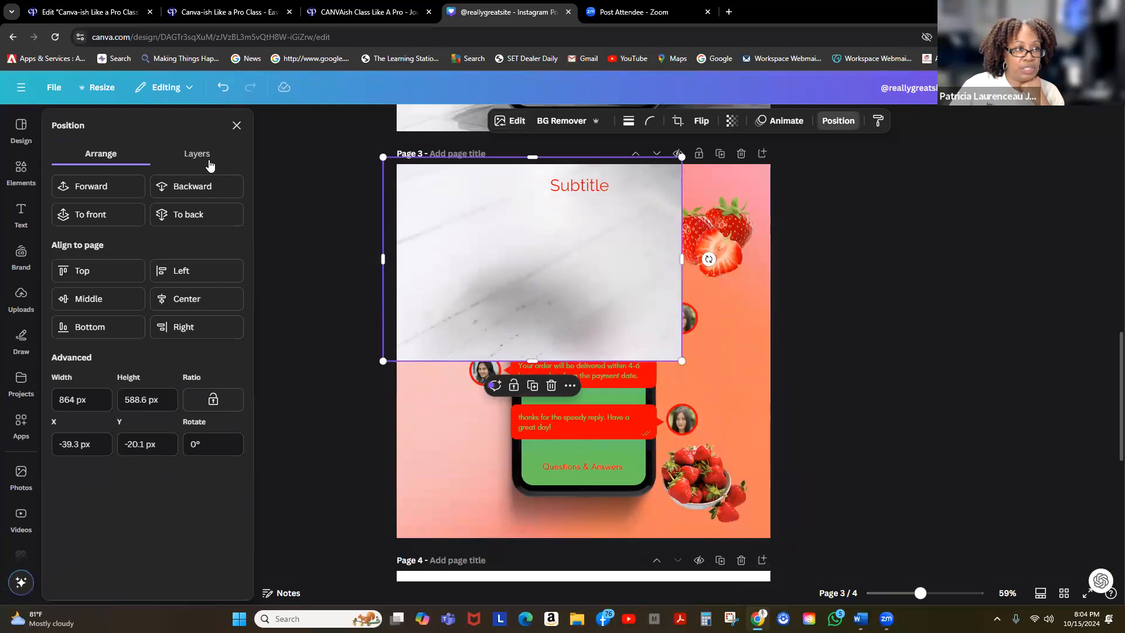
click(210, 164)
scroll(202, 313, down, 3)
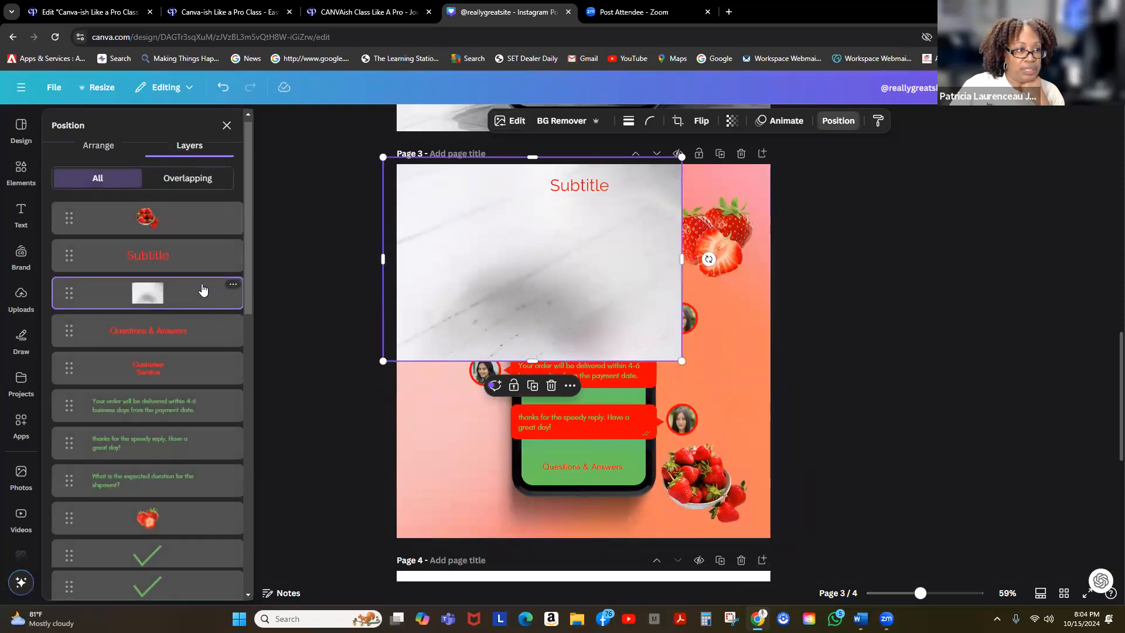
drag(189, 199, 184, 544)
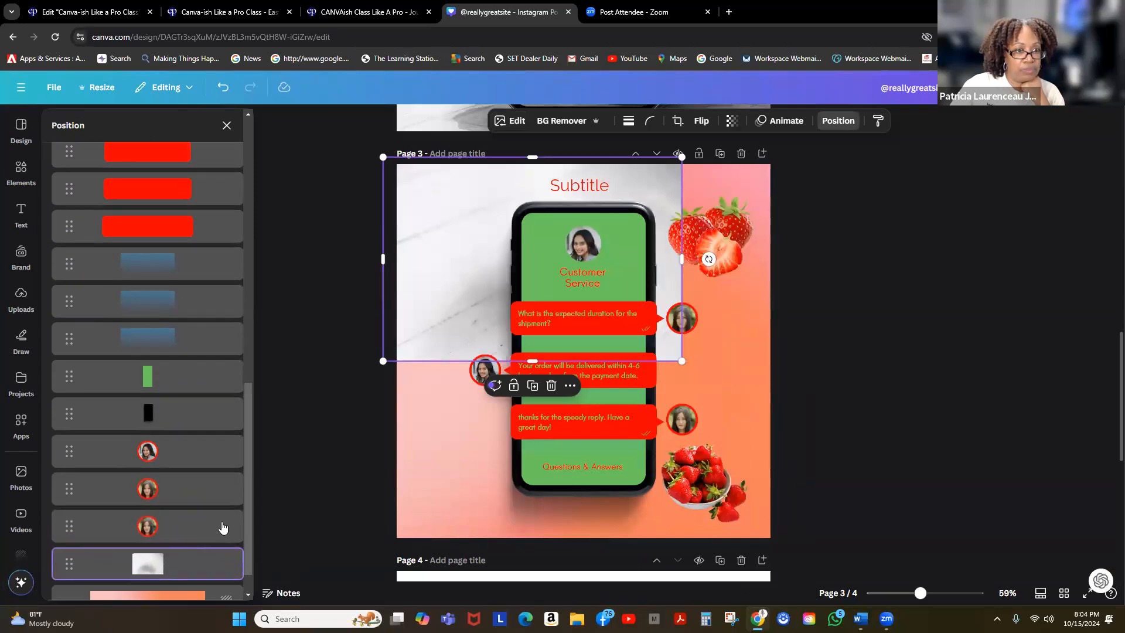
Enlarge and stretch the marble photo until it covers the whole of page 3
drag(681, 363, 777, 426)
drag(577, 429, 573, 551)
click(901, 270)
Move the strawberry bowl to the page's lower-left corner beside the phone and enlarge it slightly
drag(712, 472, 454, 452)
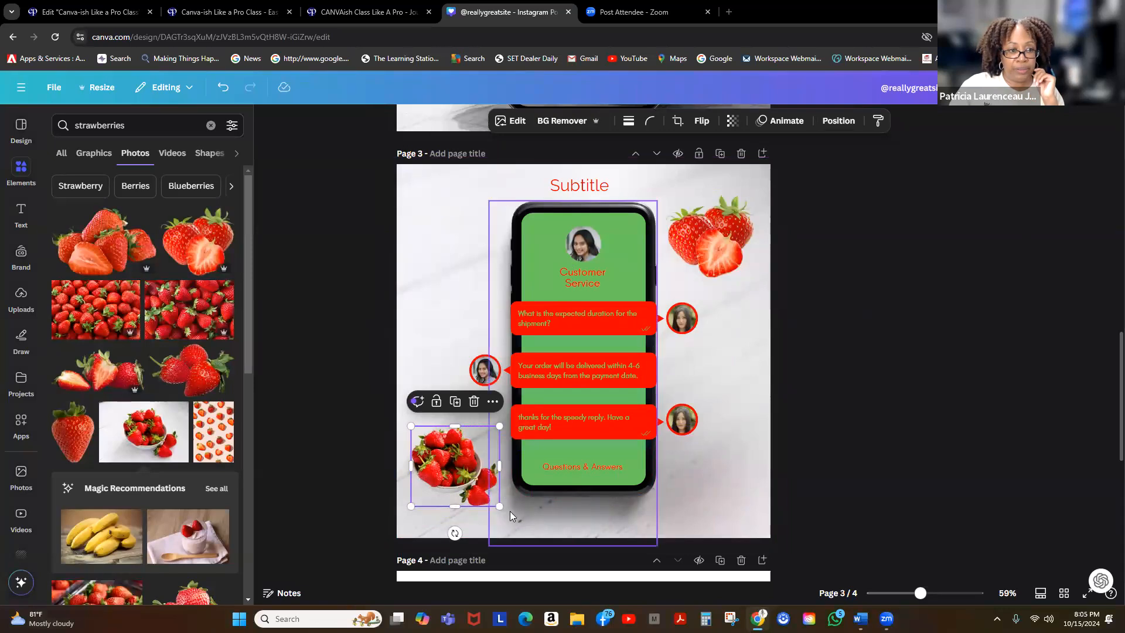
drag(499, 506, 513, 518)
drag(457, 461, 465, 461)
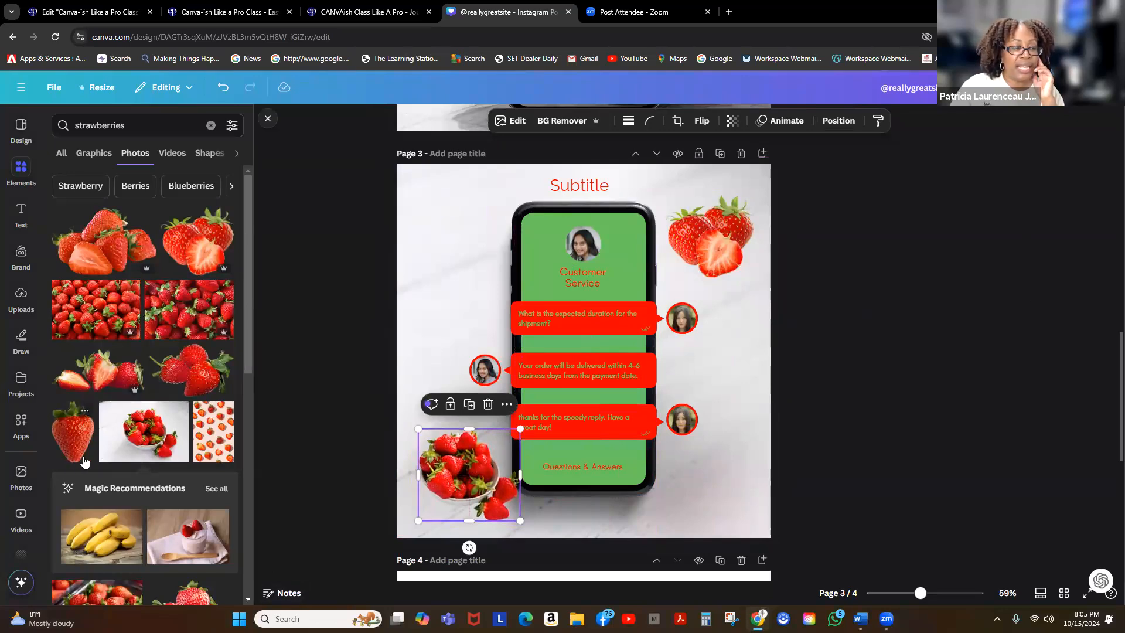
Browse further strawberry photos and clear the element search
scroll(84, 462, down, 5)
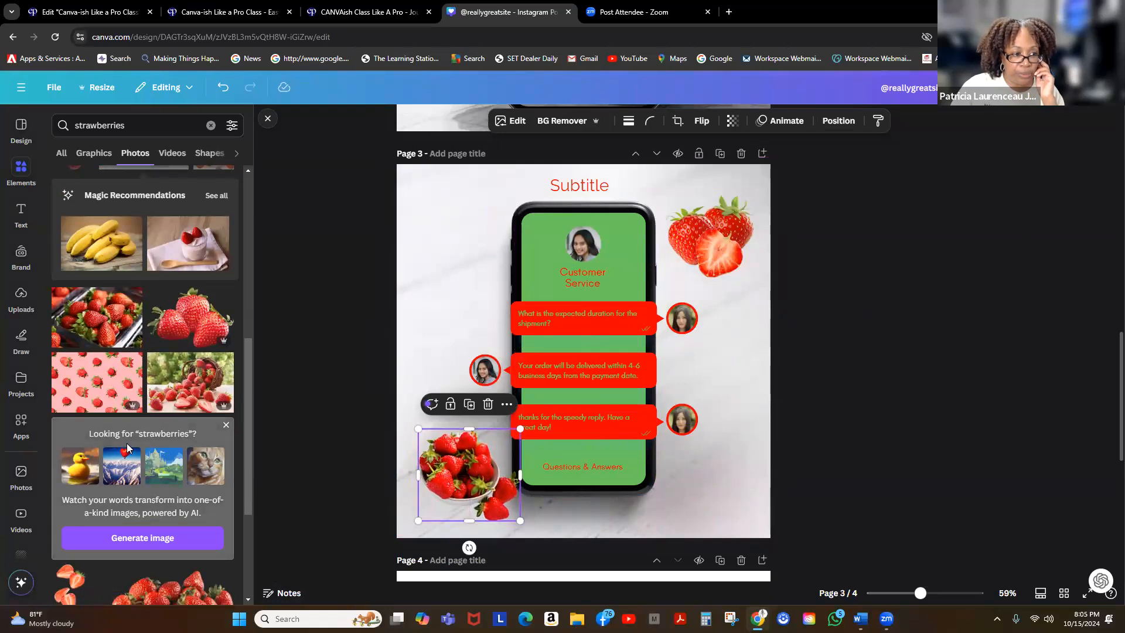
scroll(127, 449, down, 4)
scroll(129, 448, down, 5)
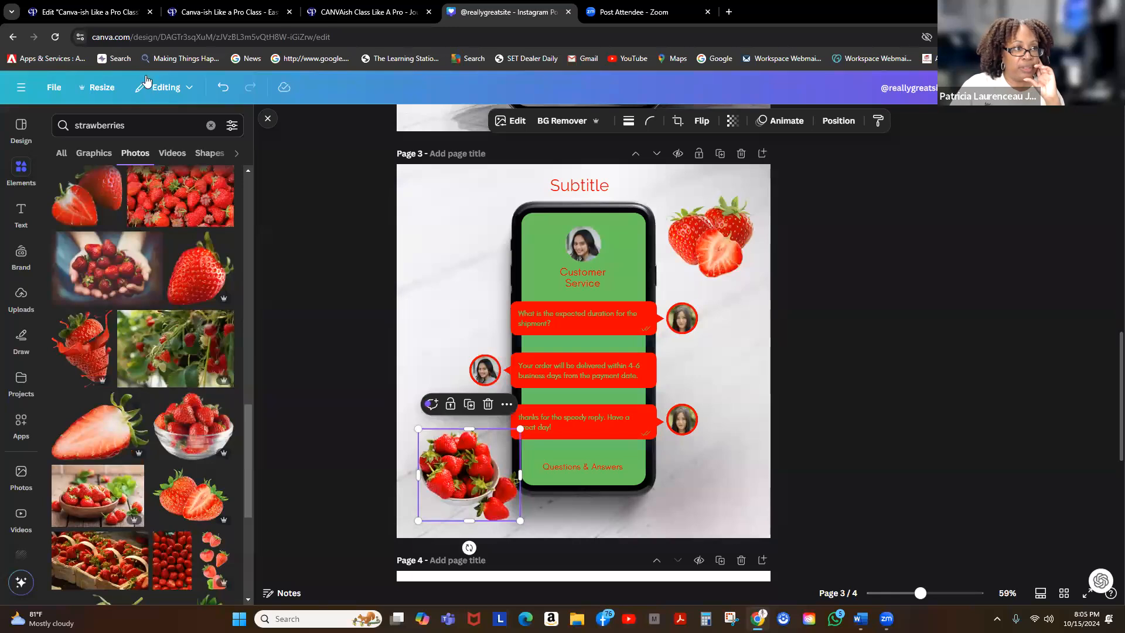
click(211, 126)
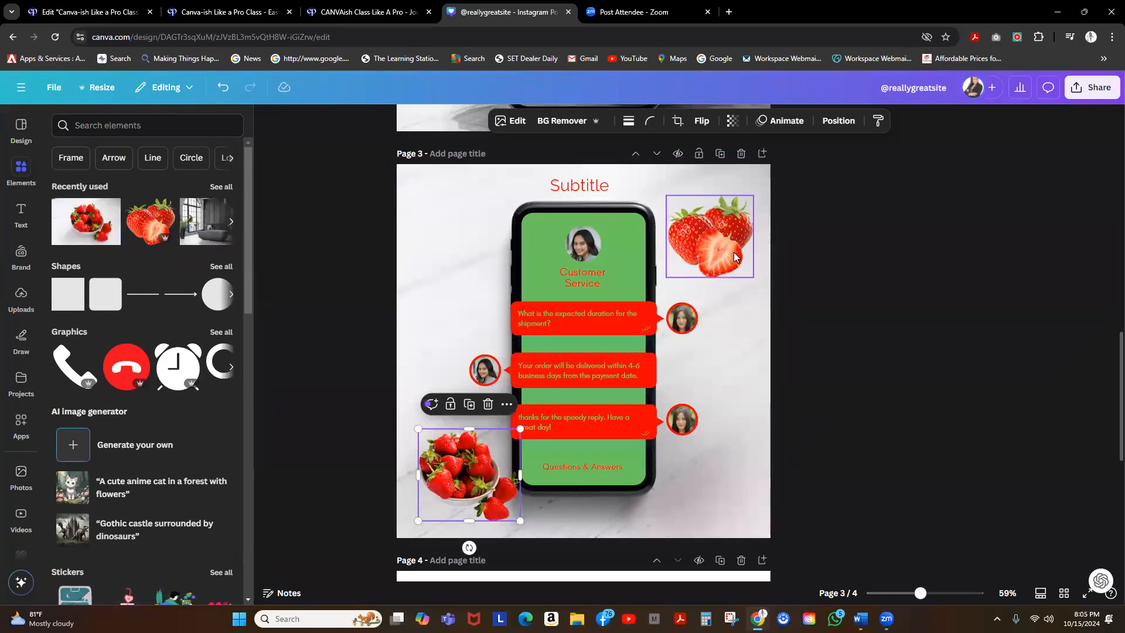
Recolor the first message's avatar ring brand orange and the second message's avatar ring brand teal
click(681, 335)
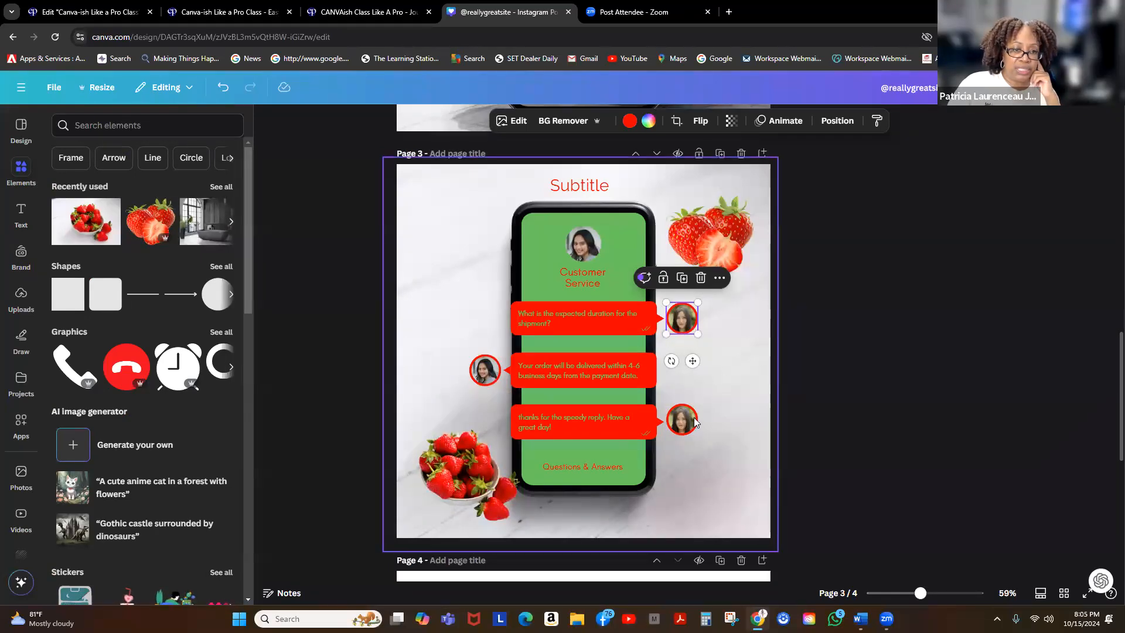
click(630, 121)
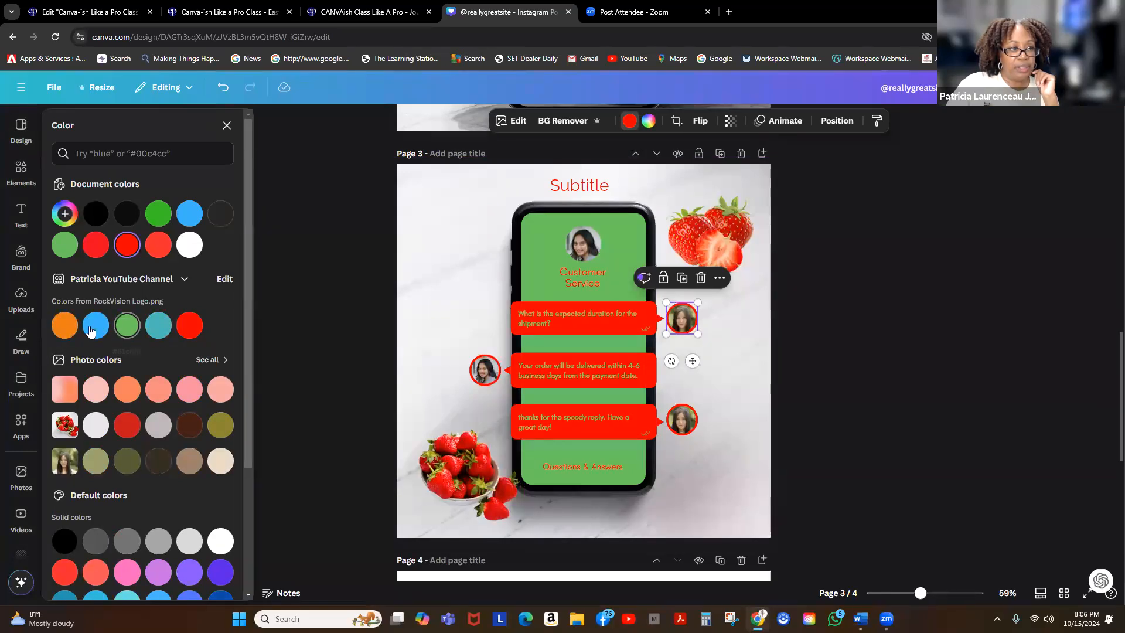
click(64, 326)
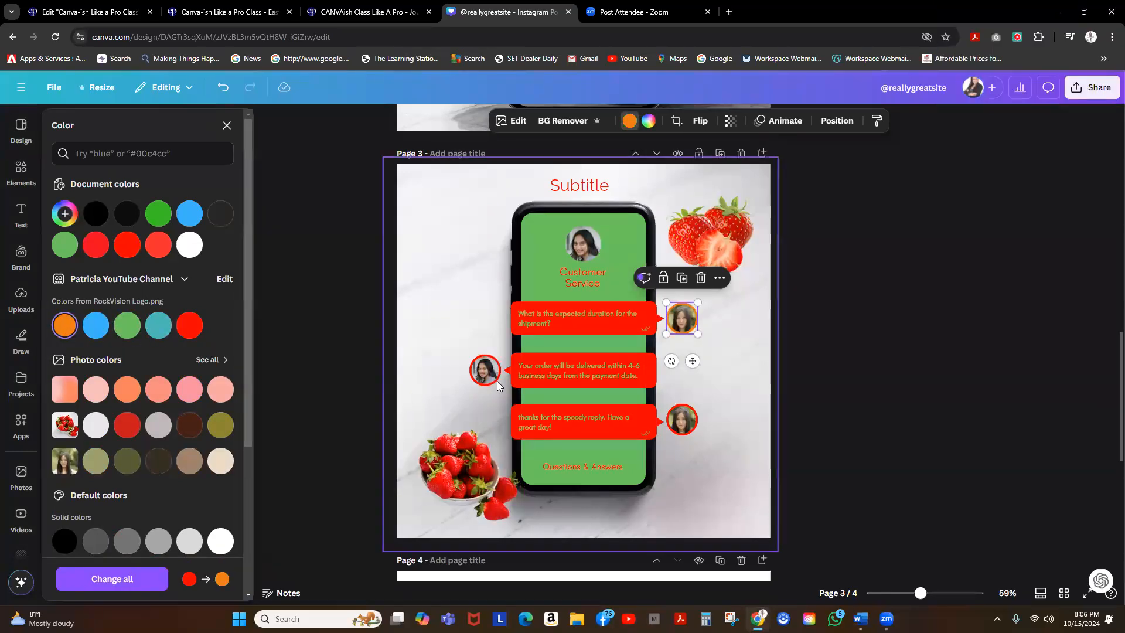
click(481, 384)
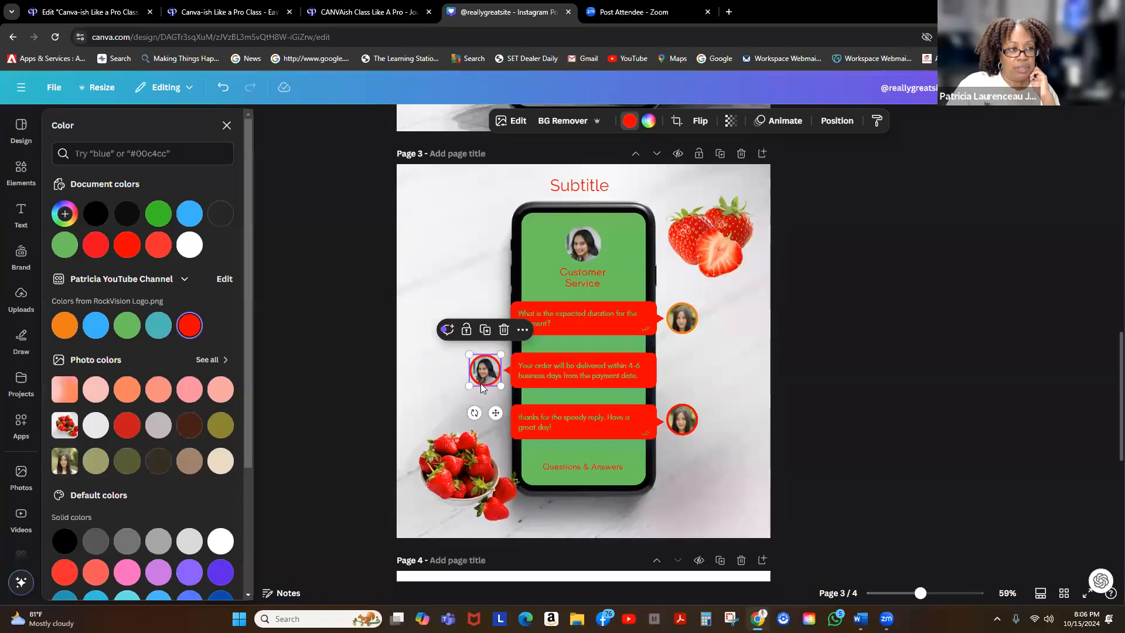
click(158, 328)
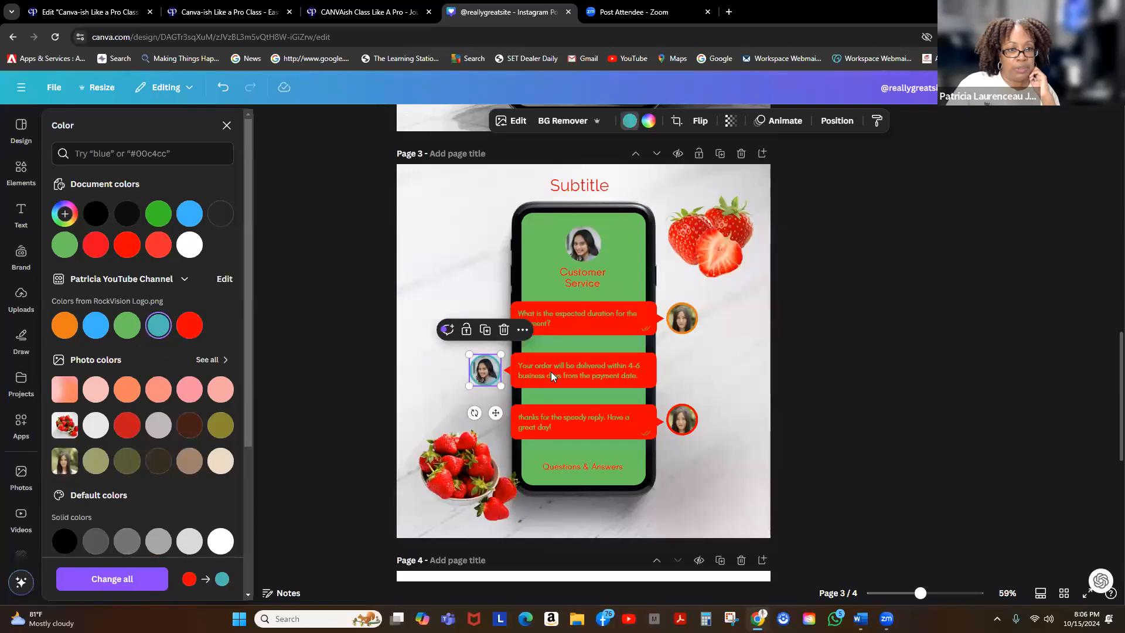
click(713, 366)
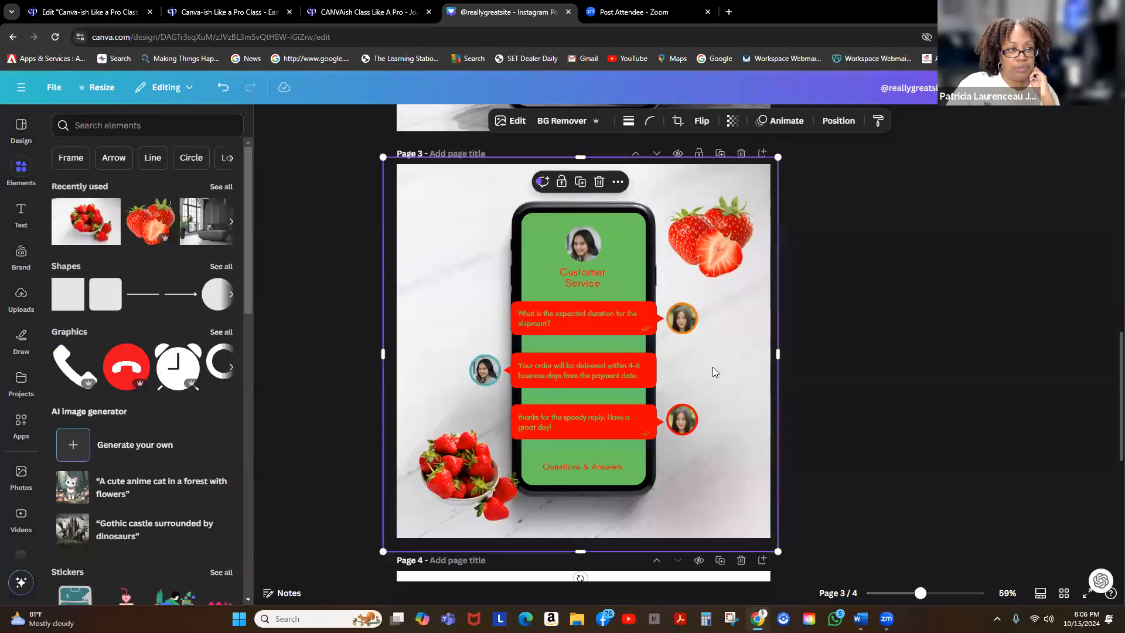
Change the phone screen's green background to the brand blue
click(629, 240)
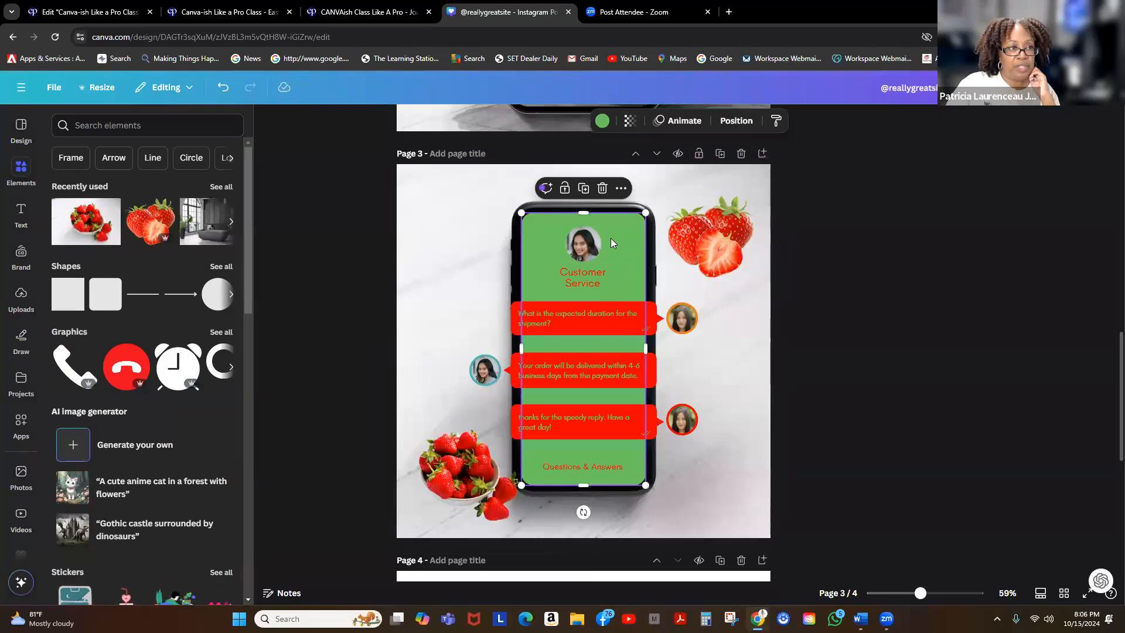
click(602, 121)
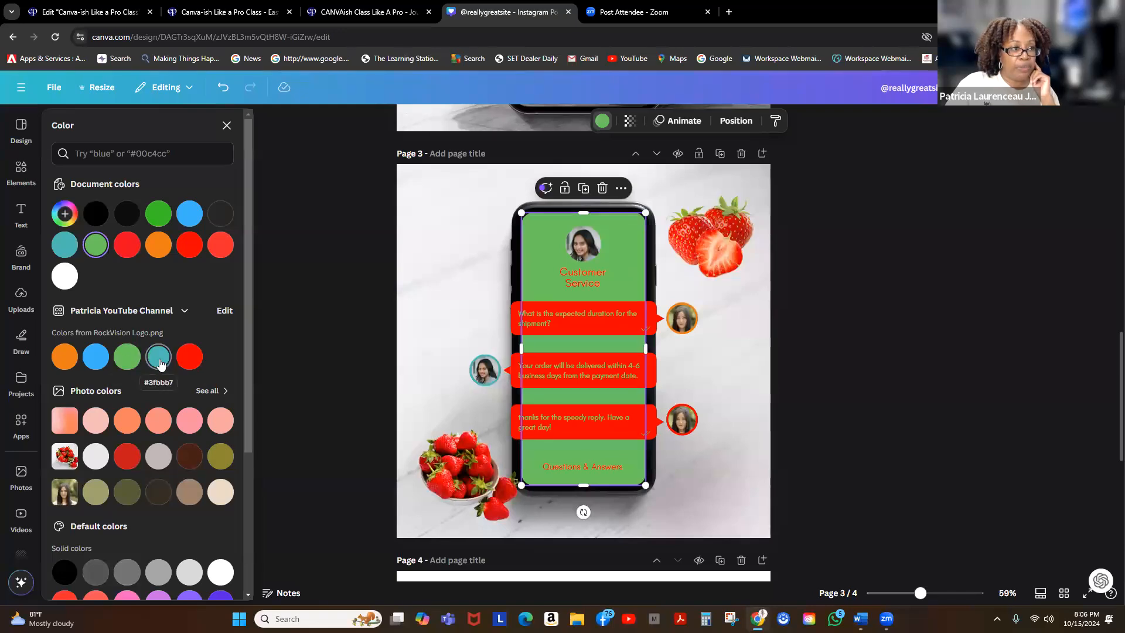
click(96, 358)
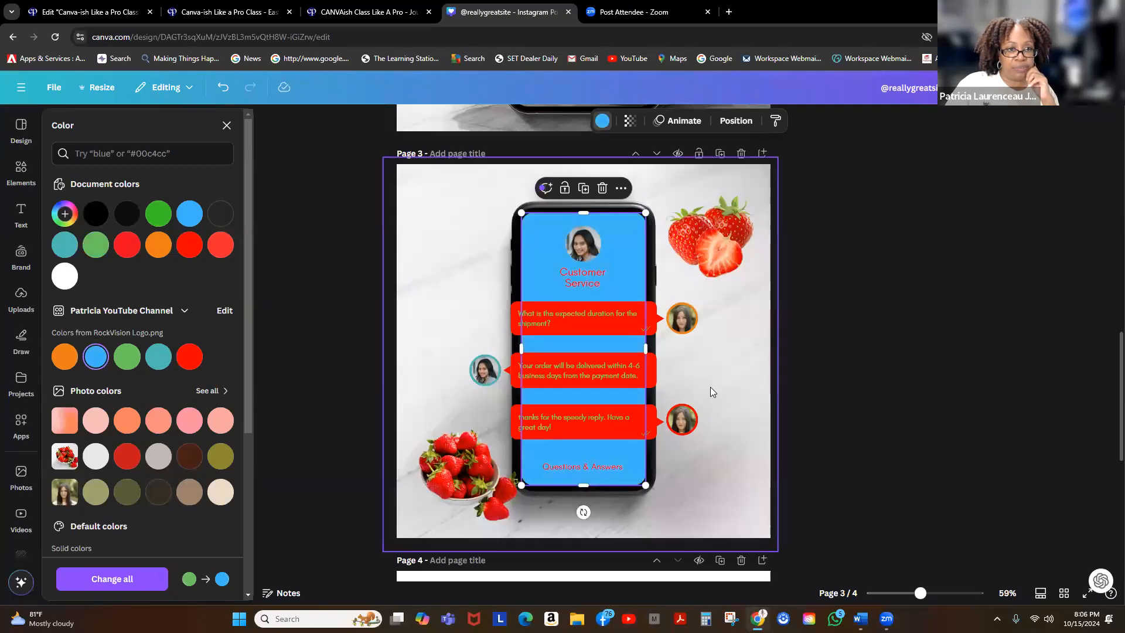
click(711, 366)
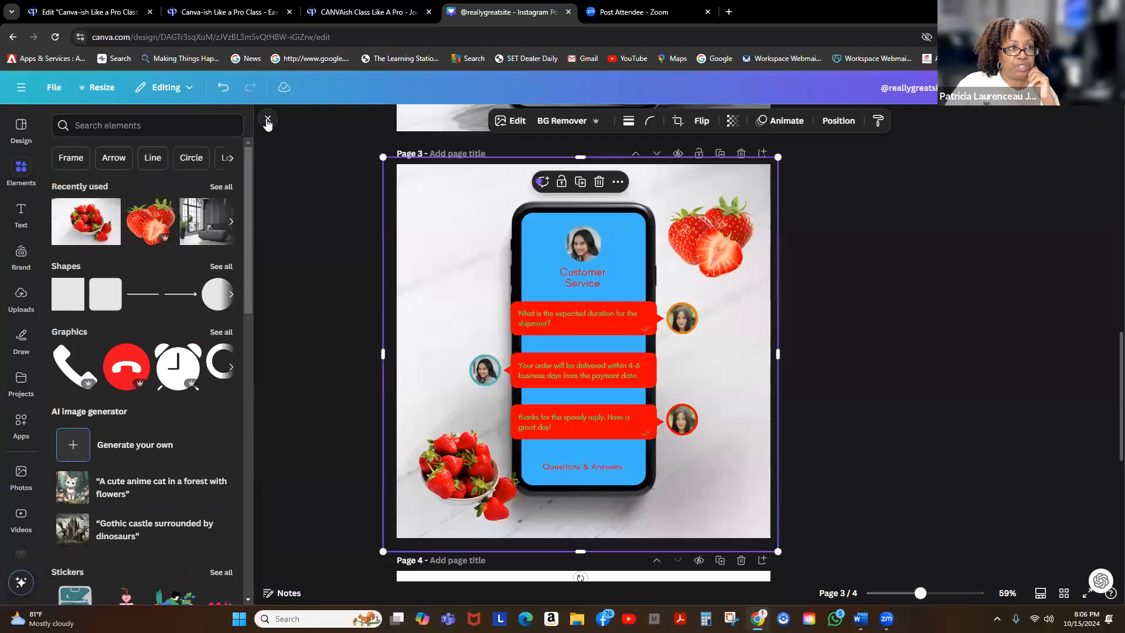
Apply the White Typo and Photo Motivational Instagram Post template ("Be Awesome") to the blank page 4
click(268, 121)
click(21, 168)
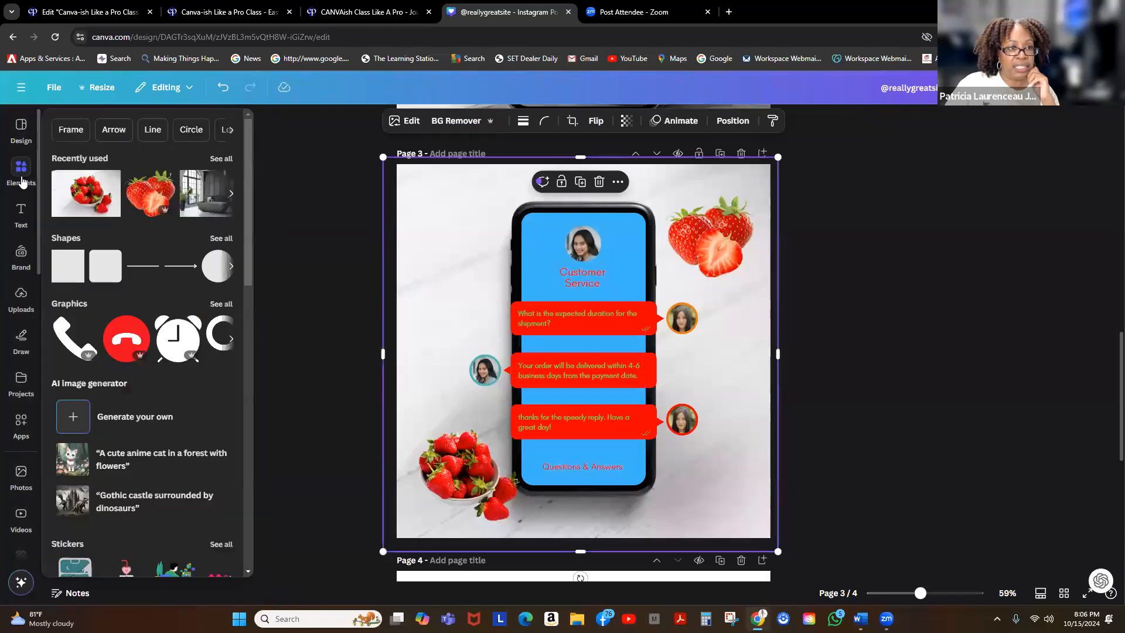
click(18, 134)
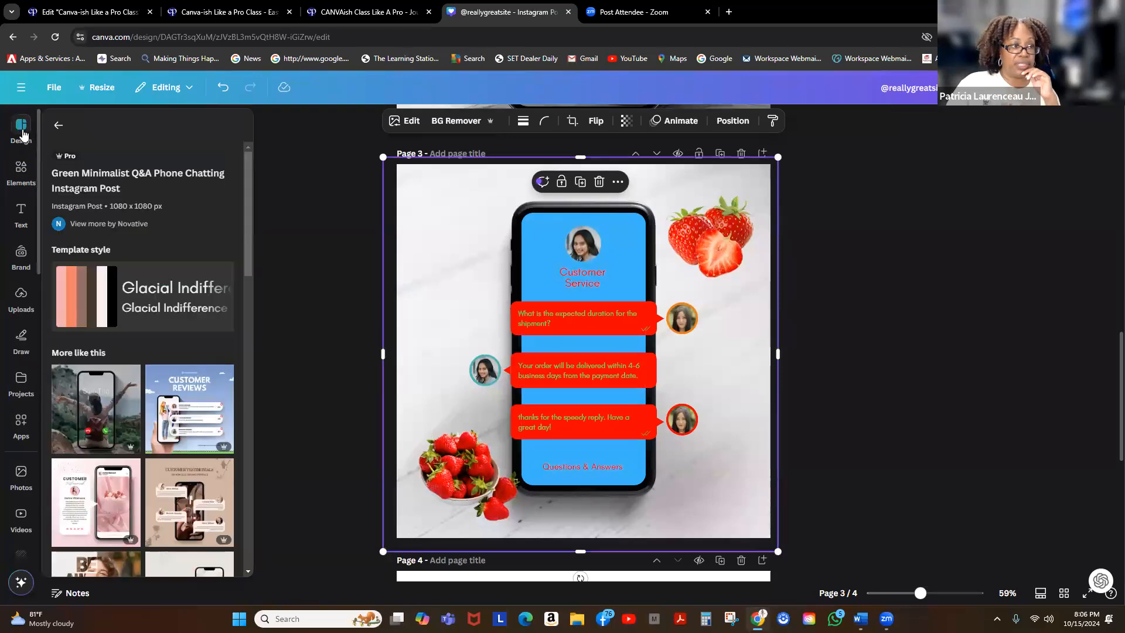
click(23, 132)
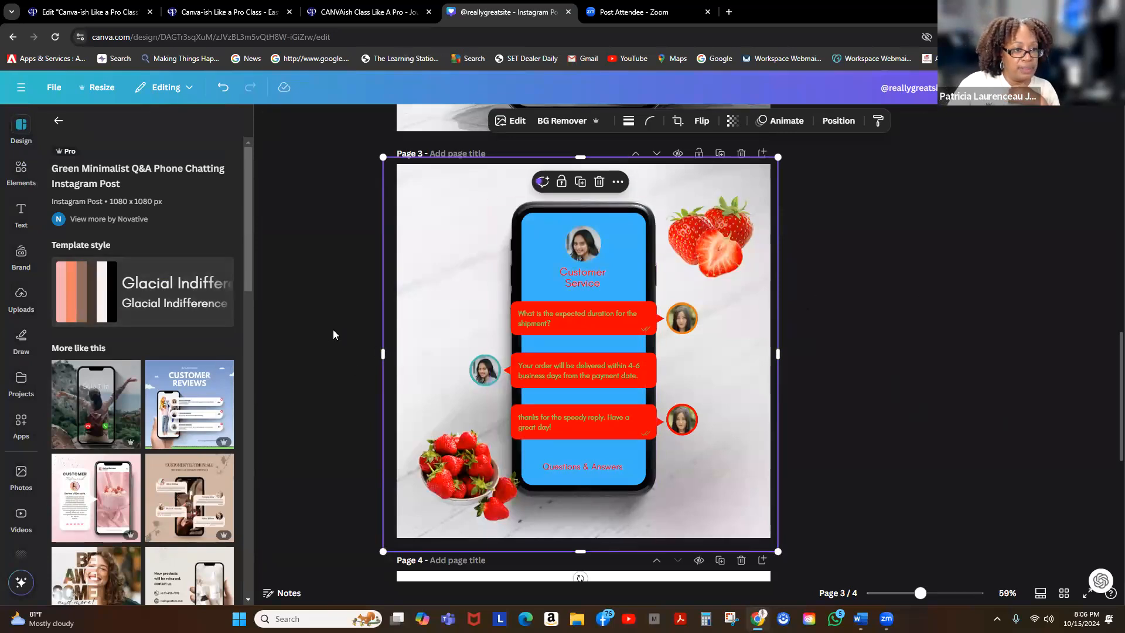
scroll(333, 333, down, 3)
scroll(333, 326, down, 3)
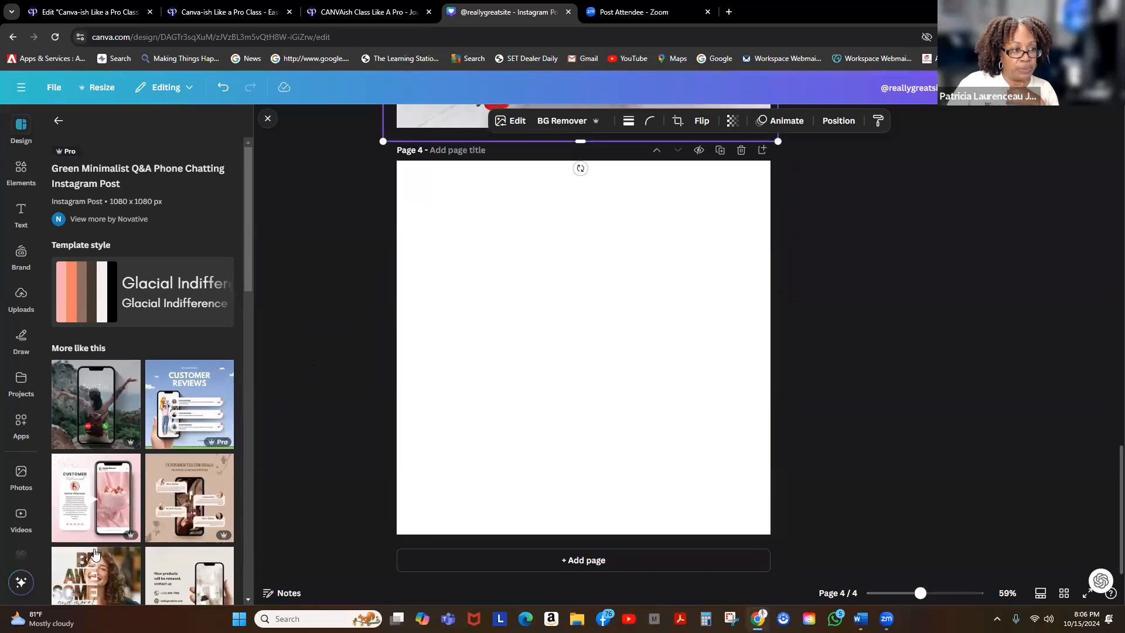
scroll(95, 553, down, 5)
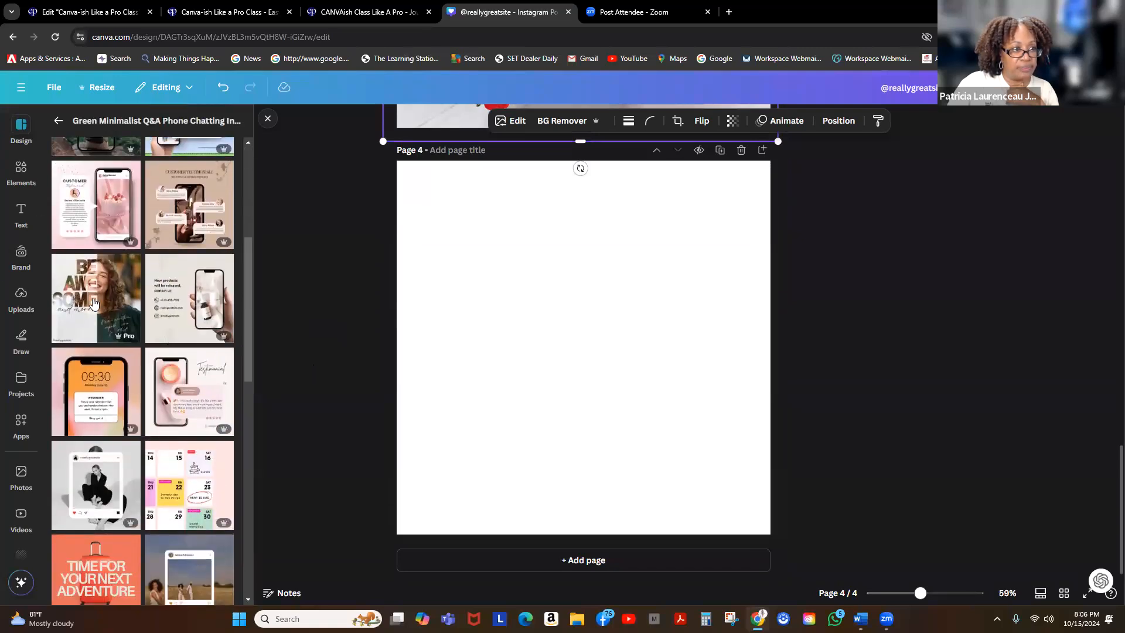
click(93, 301)
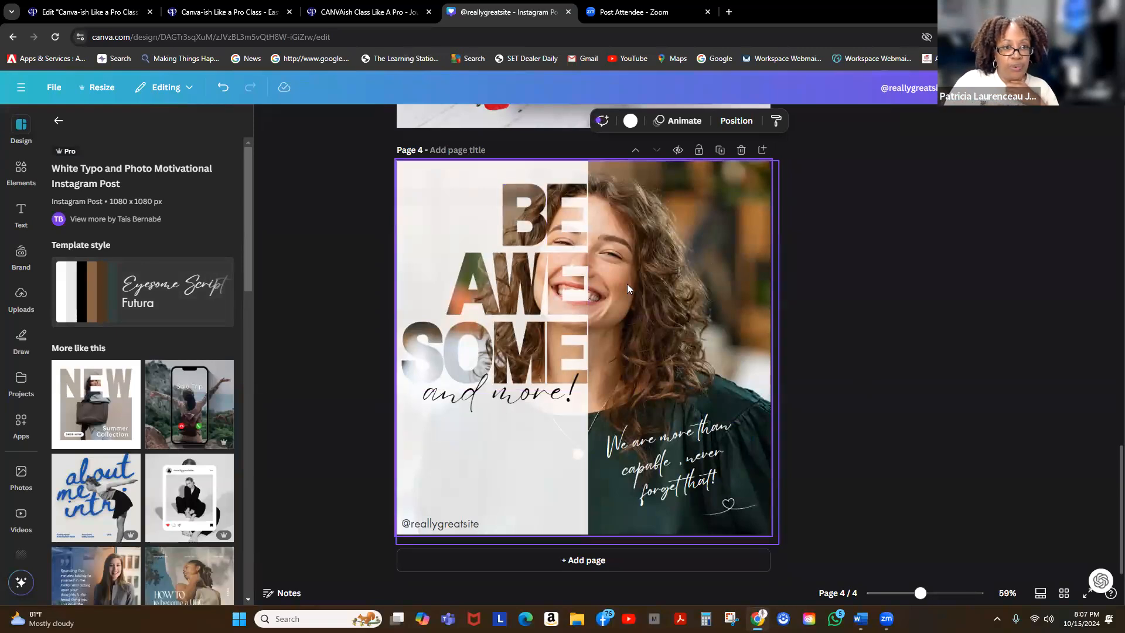
Try sliding the woman's photo toward and past page 4's right edge, and bring it back to fill the page
drag(692, 273, 821, 271)
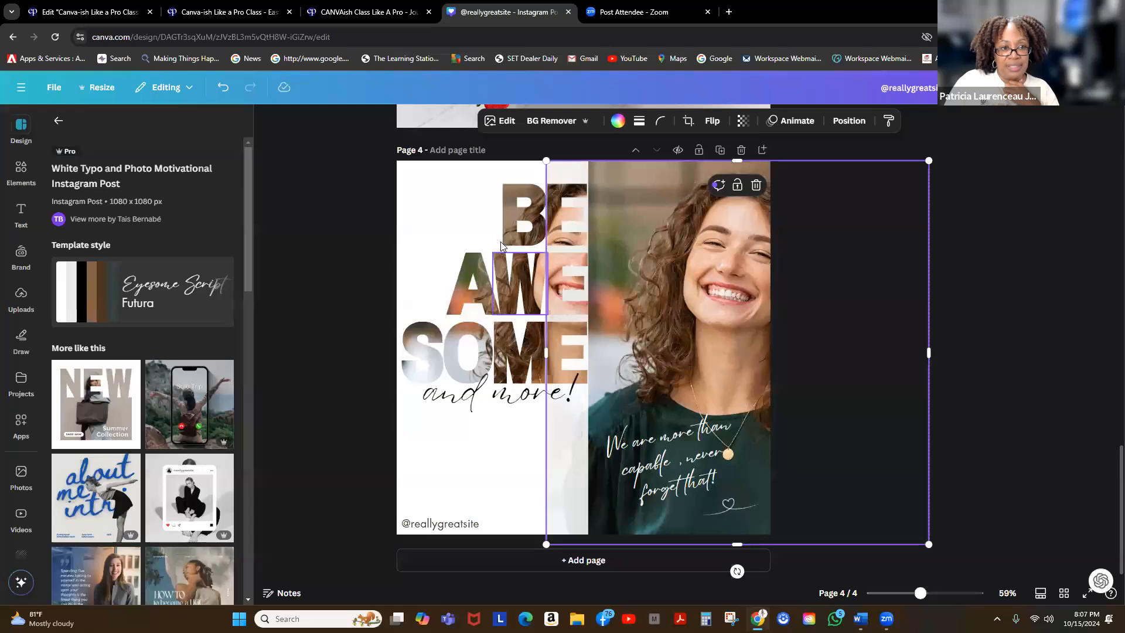
drag(730, 294, 597, 290)
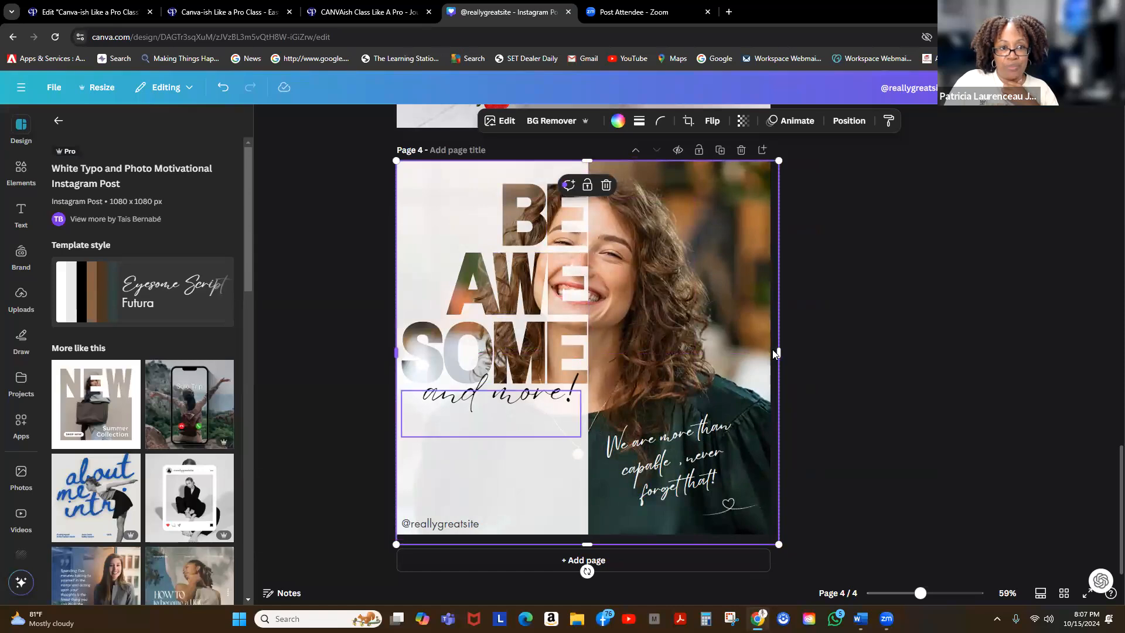
drag(665, 302, 966, 334)
drag(896, 323, 653, 303)
Examine the letters of BE AWESOME one by one to see how each is built as its own photo frame
click(556, 219)
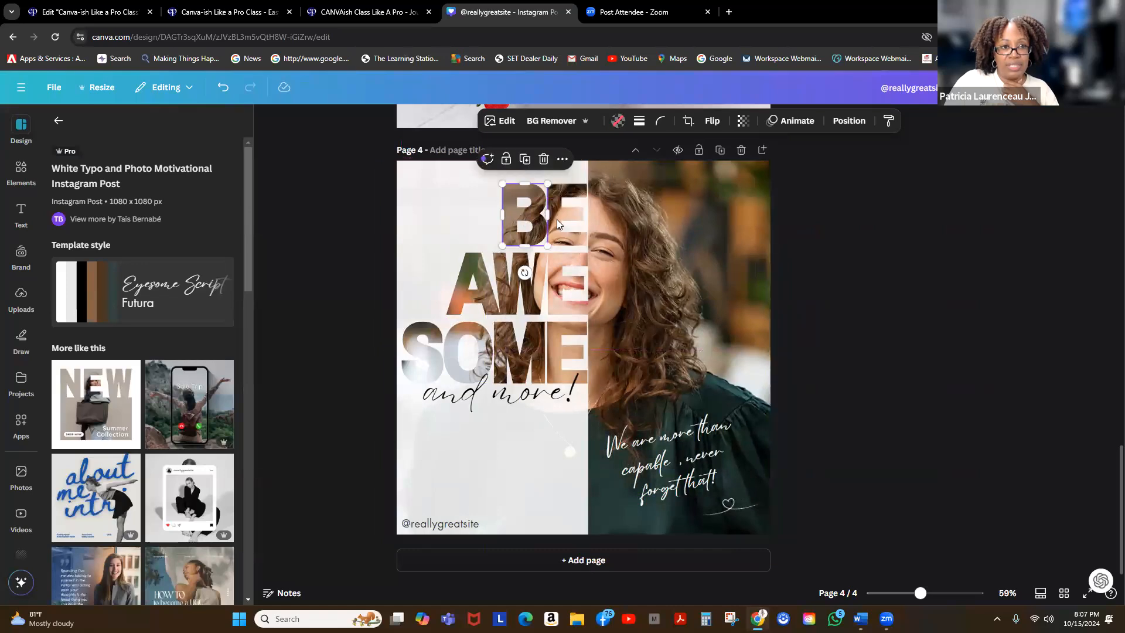
click(470, 293)
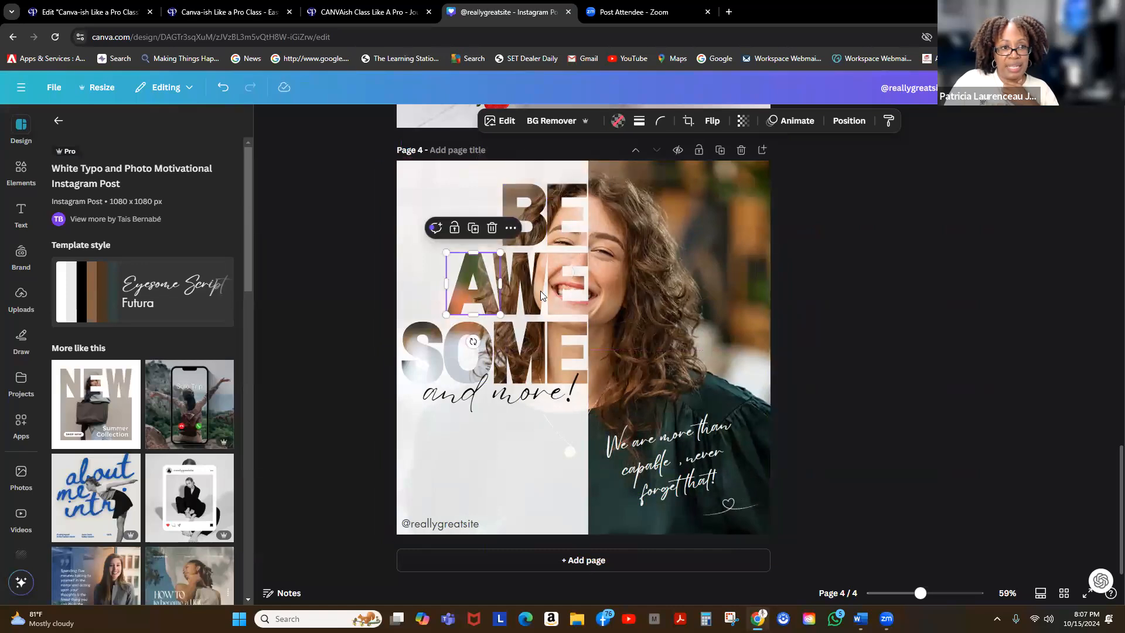
click(526, 286)
click(574, 295)
click(437, 404)
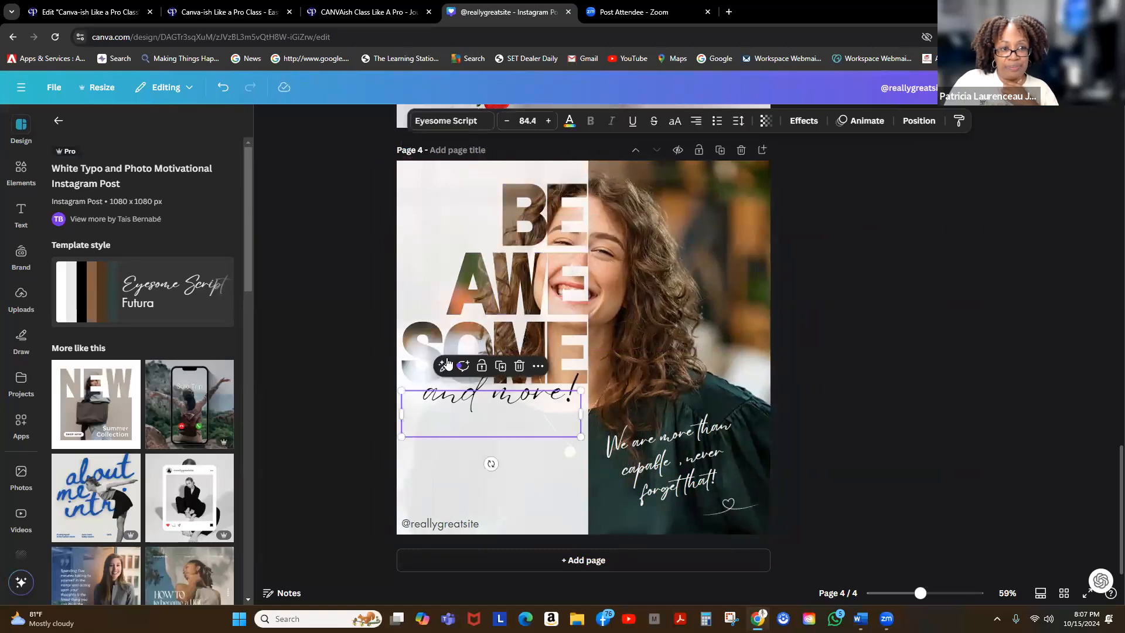
click(421, 346)
click(484, 347)
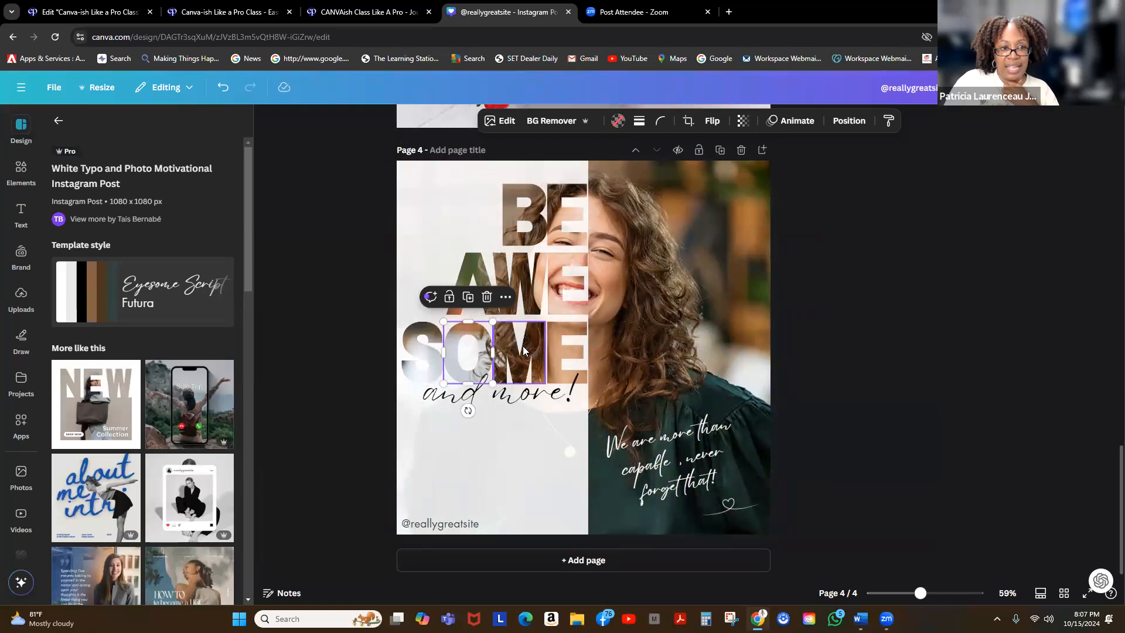
click(512, 349)
click(566, 352)
Delete the curly-haired woman's photo from page 4's background grid, keeping the grid itself
drag(660, 271, 697, 310)
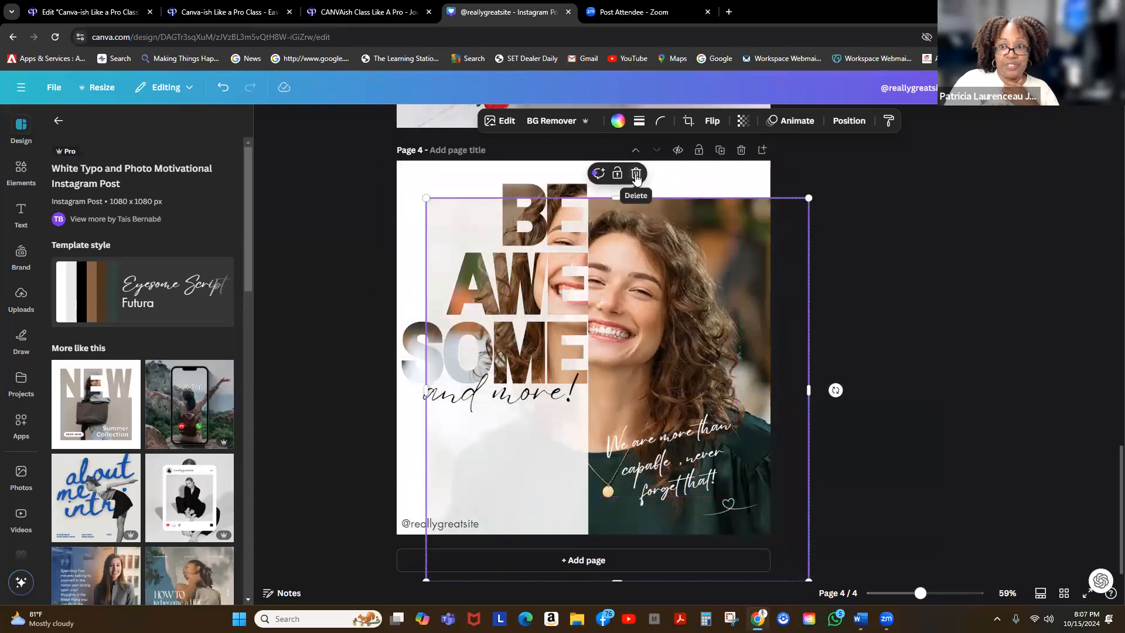
click(636, 176)
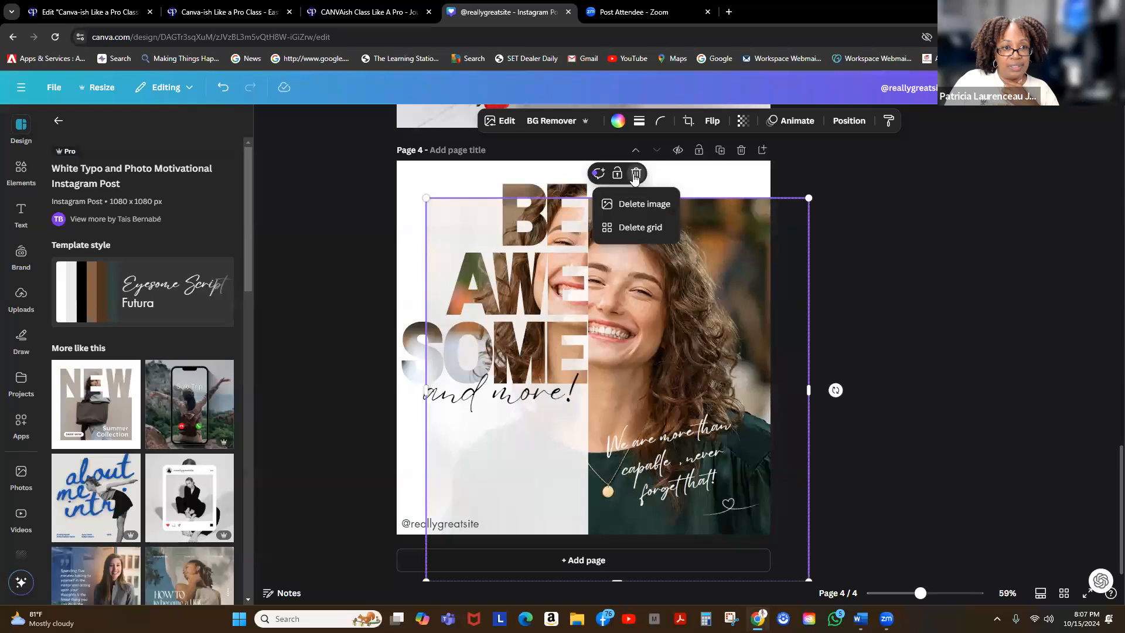
click(644, 205)
drag(652, 285, 647, 284)
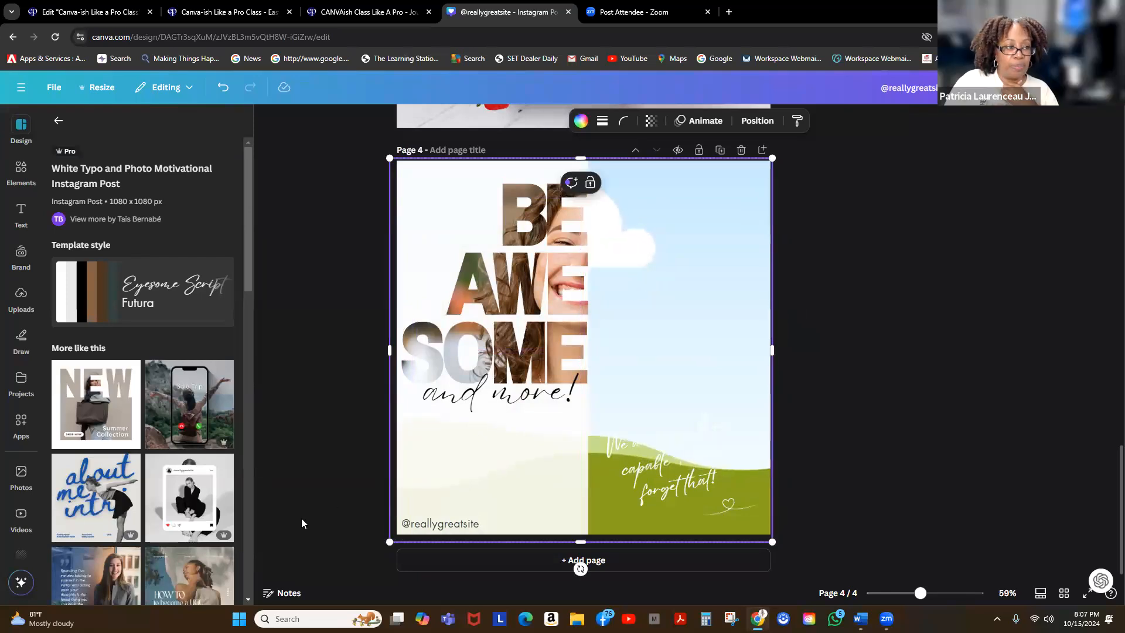
Browse the uploaded images and the stock photos for a replacement background picture
click(21, 298)
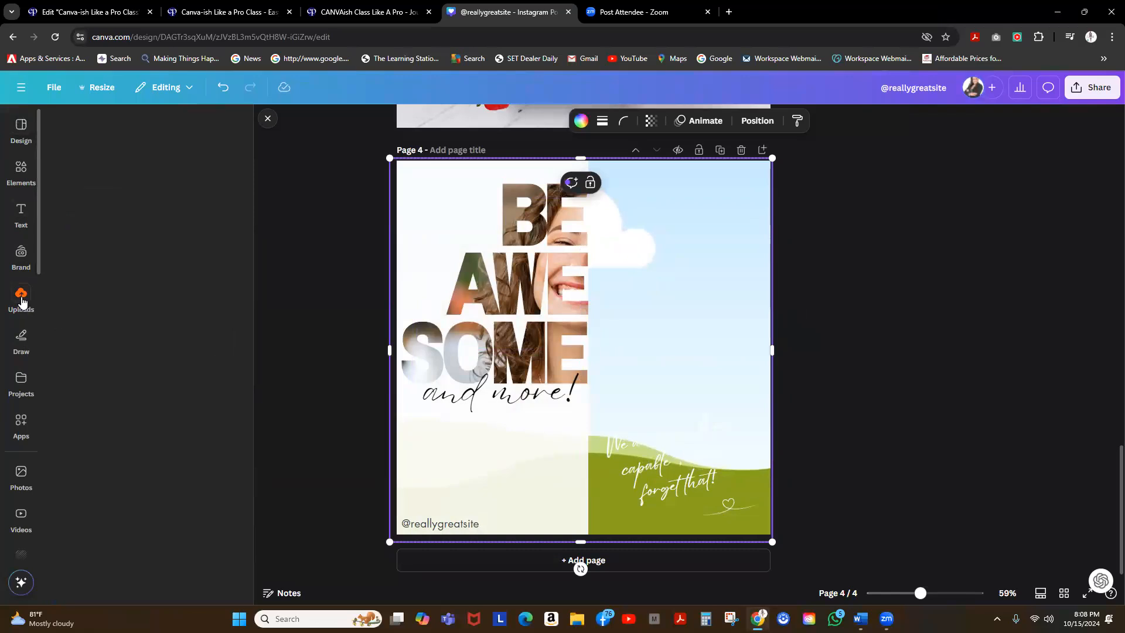
scroll(188, 331, down, 5)
scroll(188, 331, down, 5)
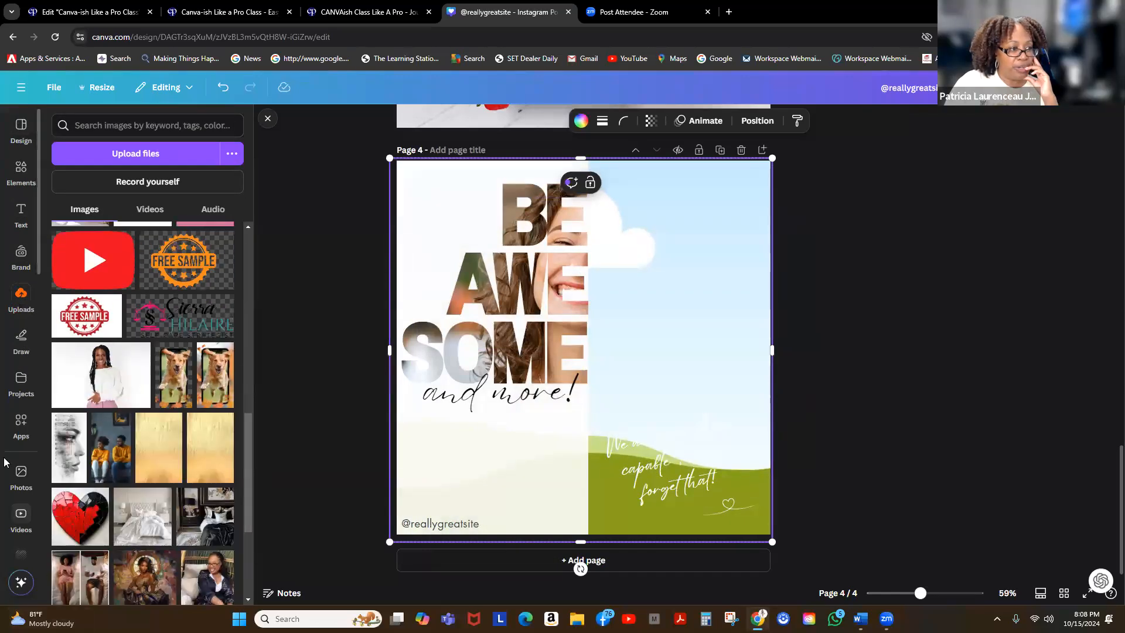
click(21, 474)
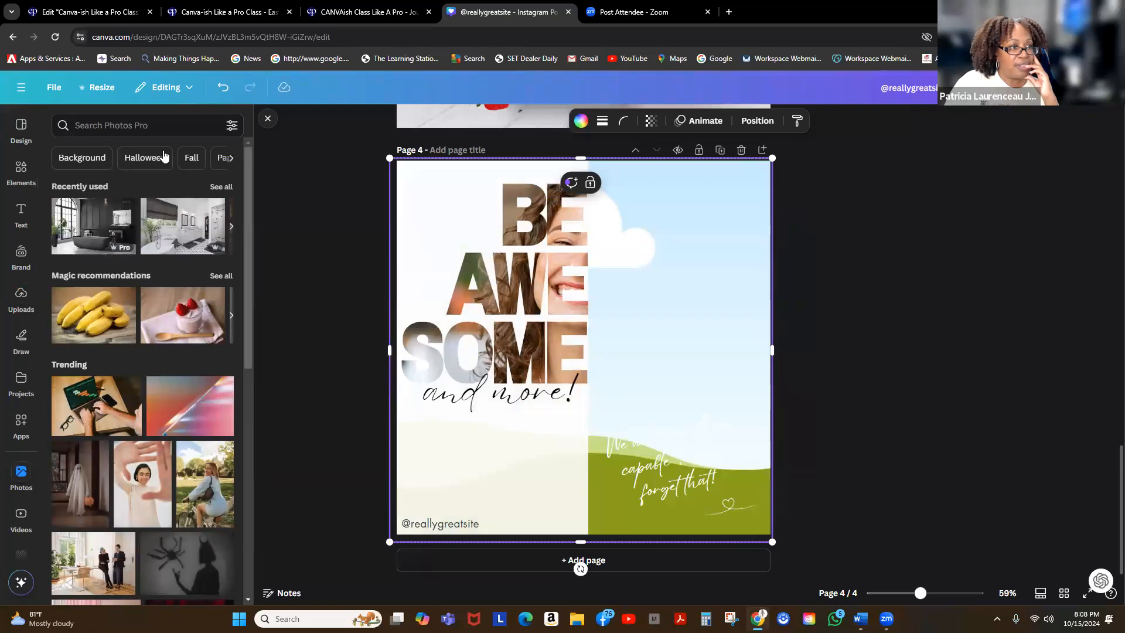
click(143, 126)
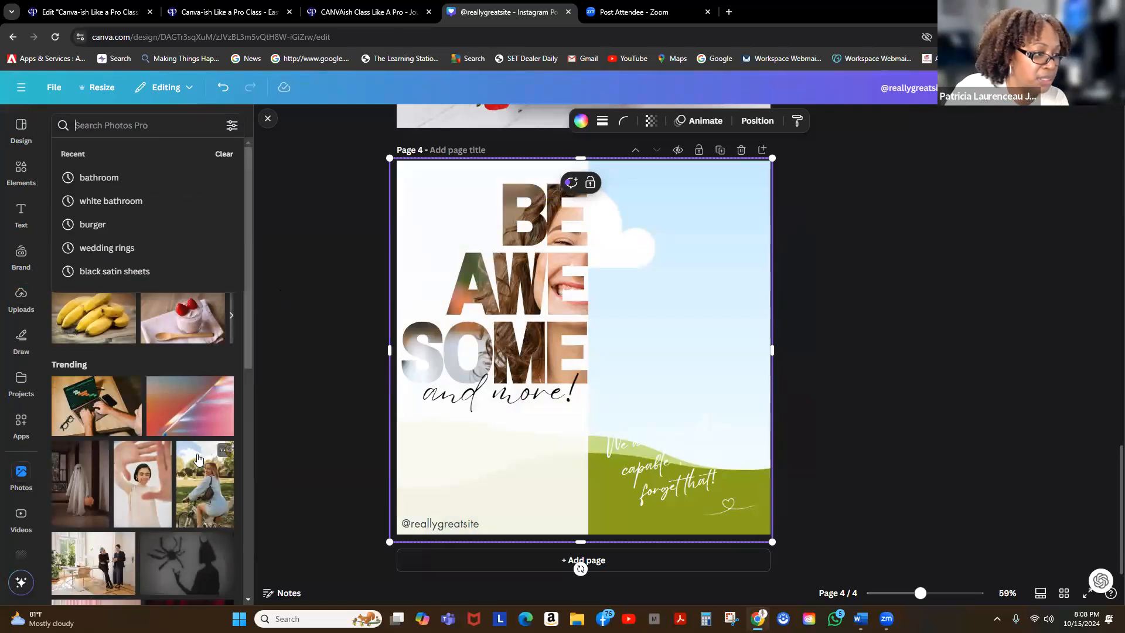
scroll(191, 453, down, 5)
scroll(190, 453, down, 3)
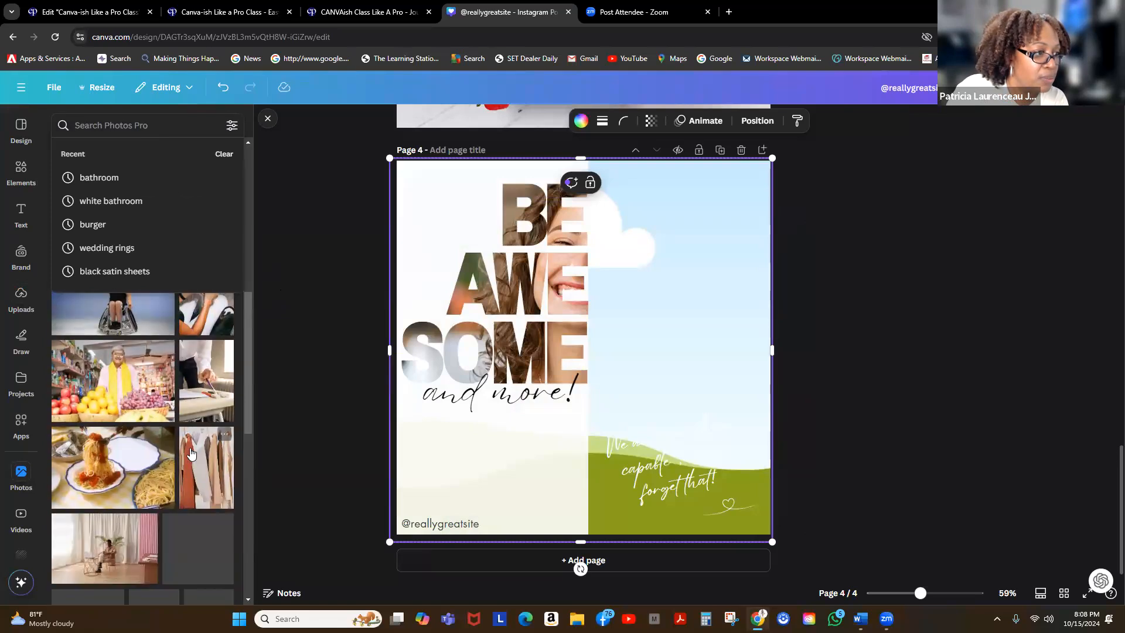
scroll(183, 445, down, 5)
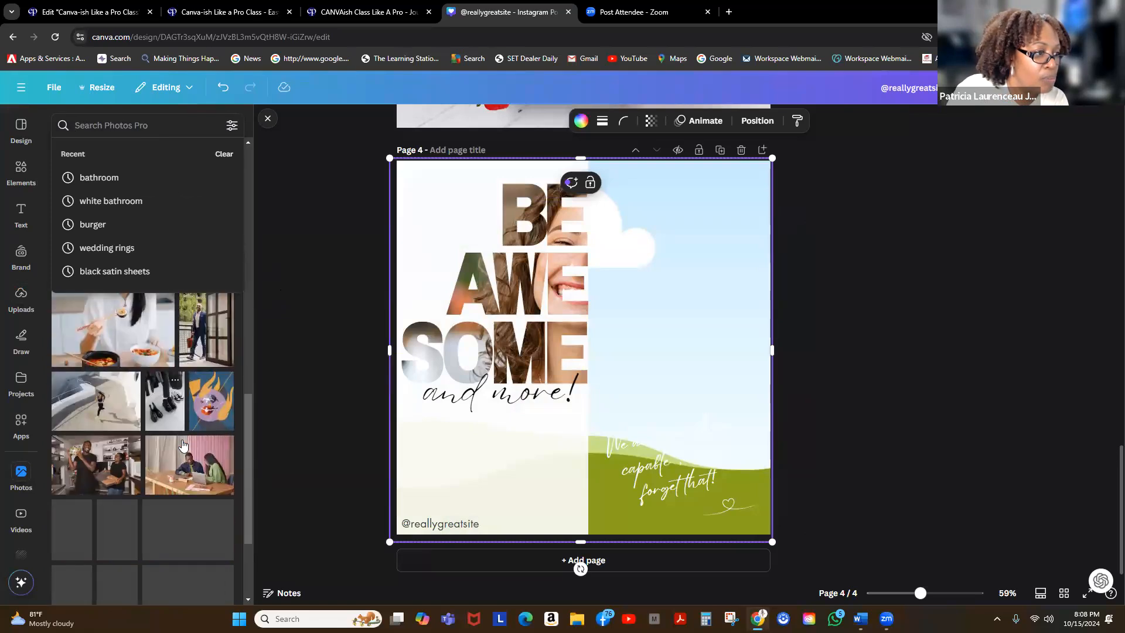
scroll(183, 445, down, 3)
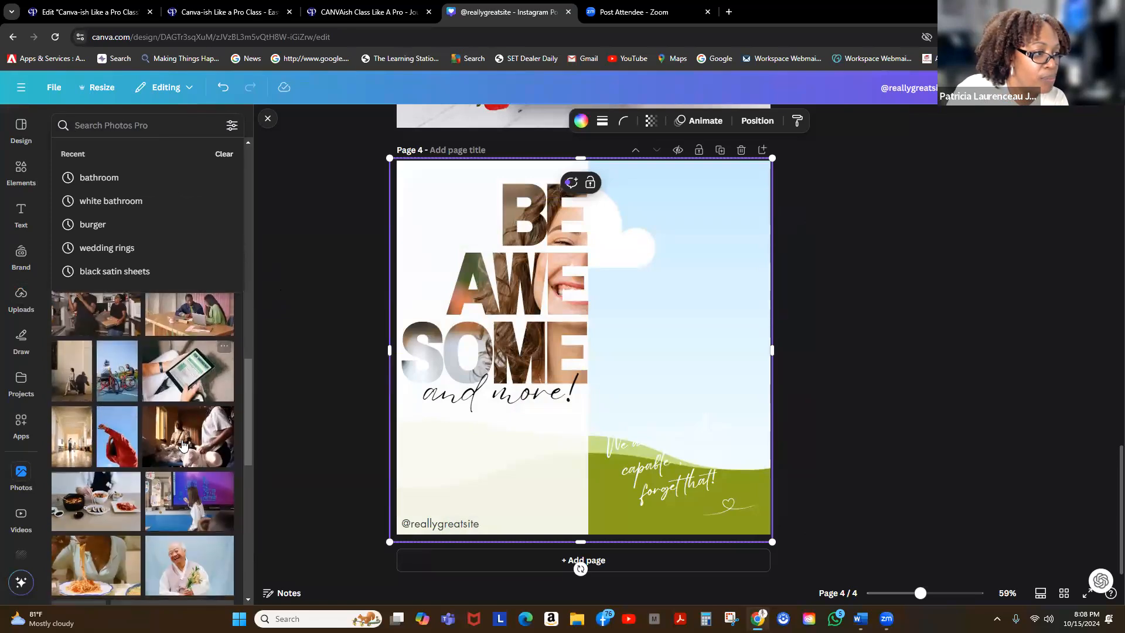
scroll(183, 445, down, 5)
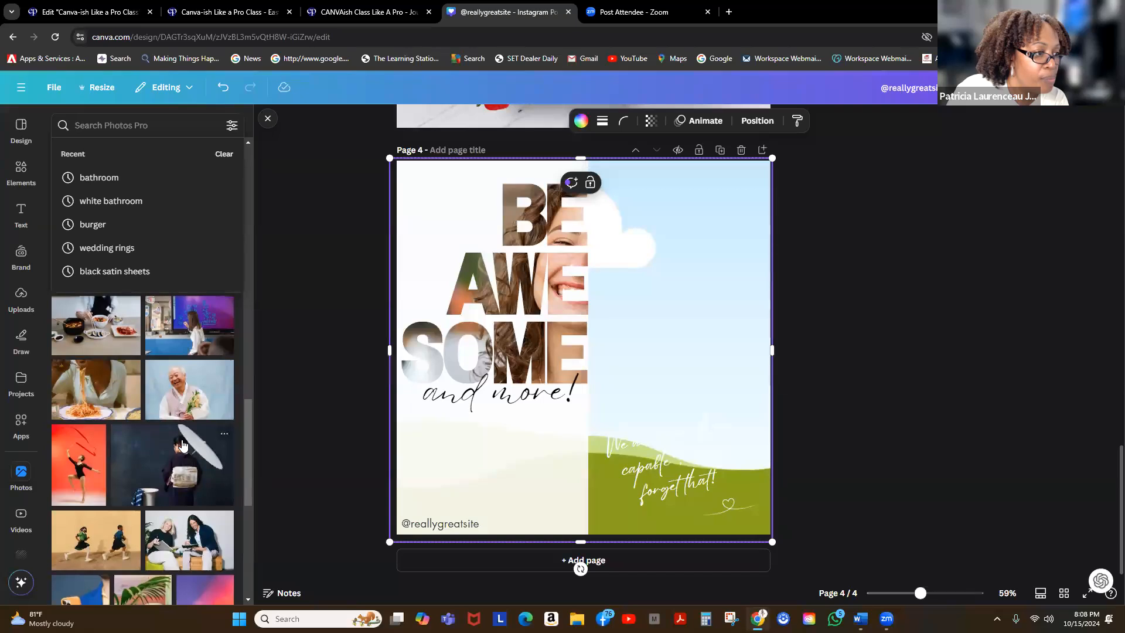
Search the photos for "woman model" and fill page 4's background grid with the dark-background portrait of the long-haired woman
click(104, 115)
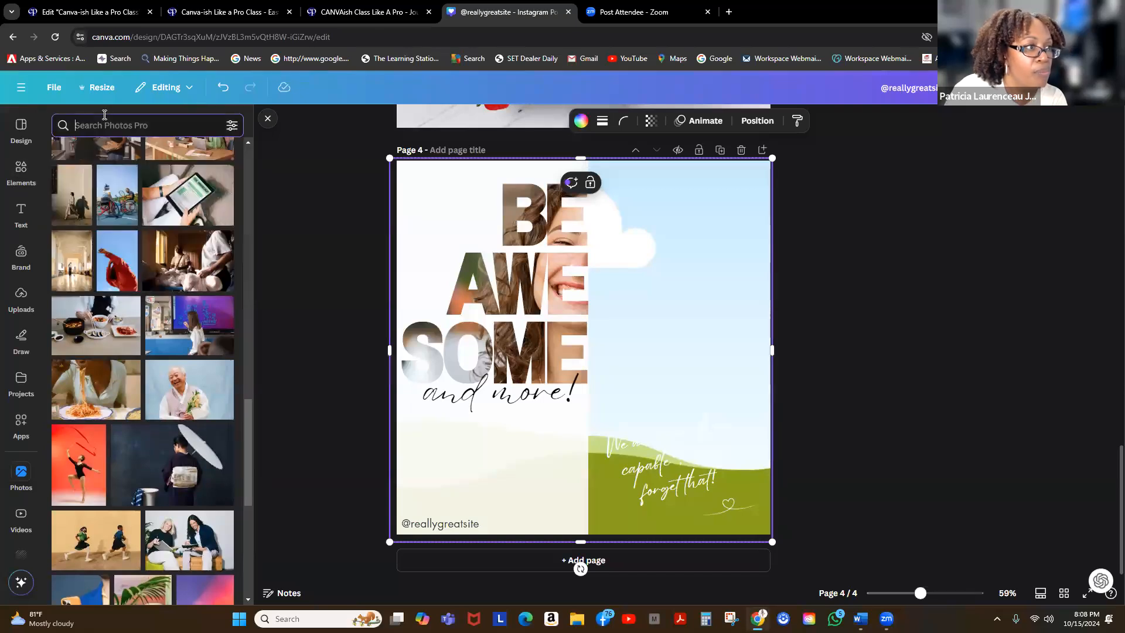
text(woman)
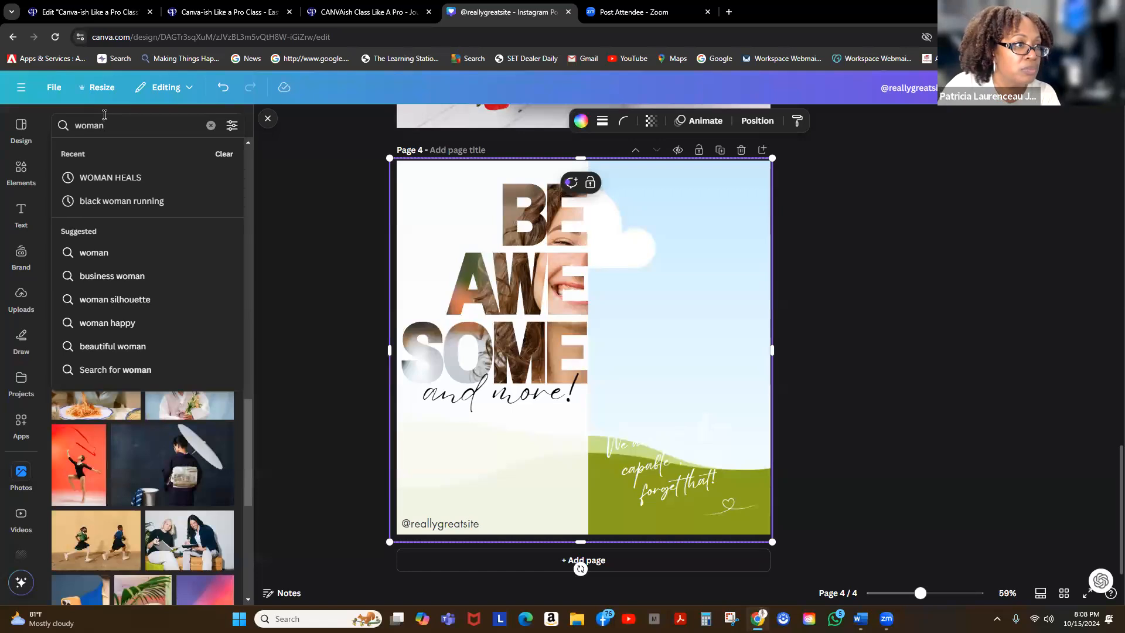
text( model)
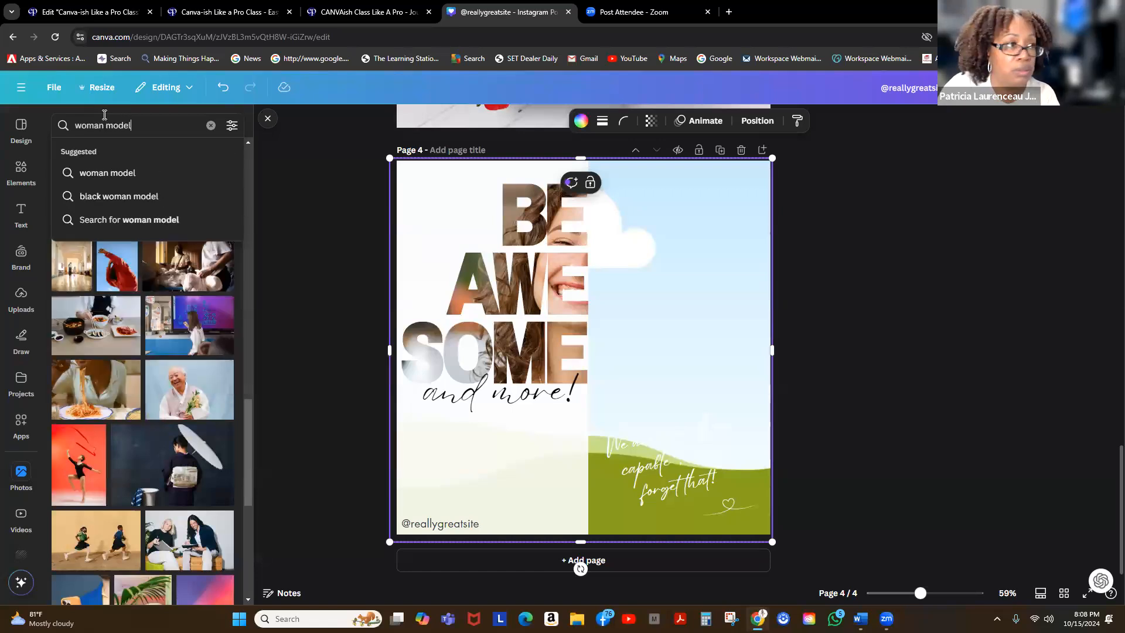
key(Return)
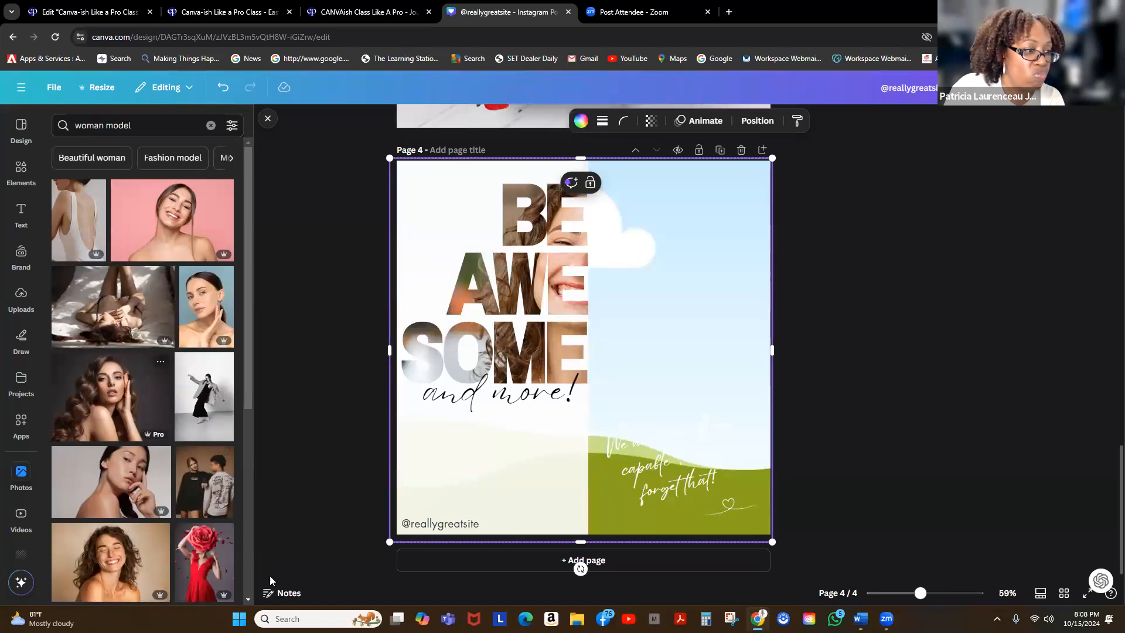
click(210, 571)
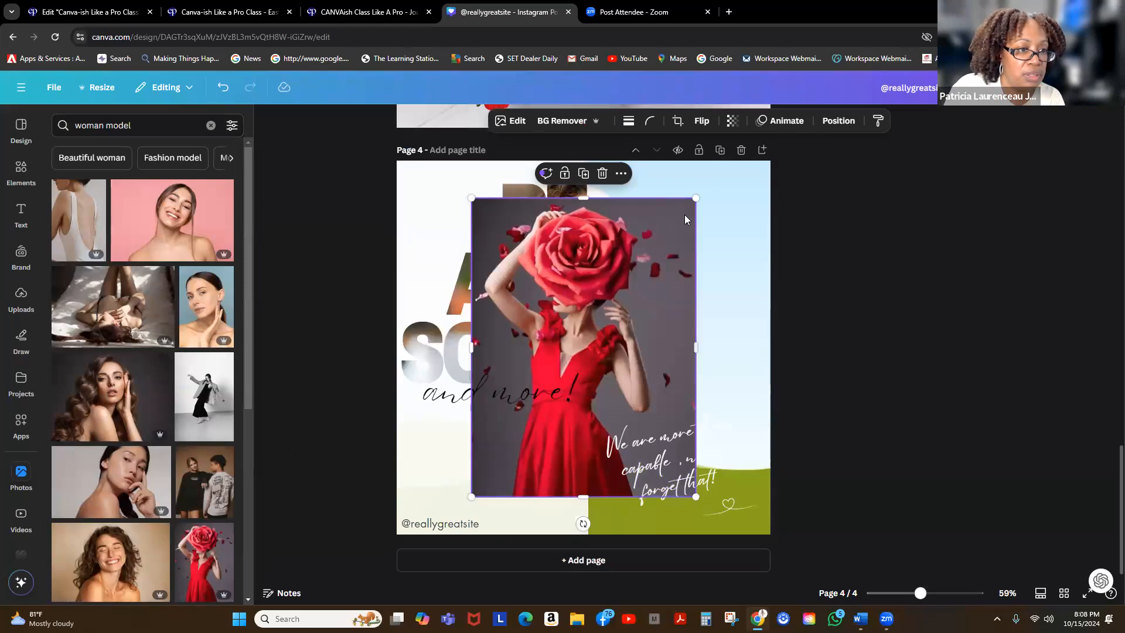
click(602, 174)
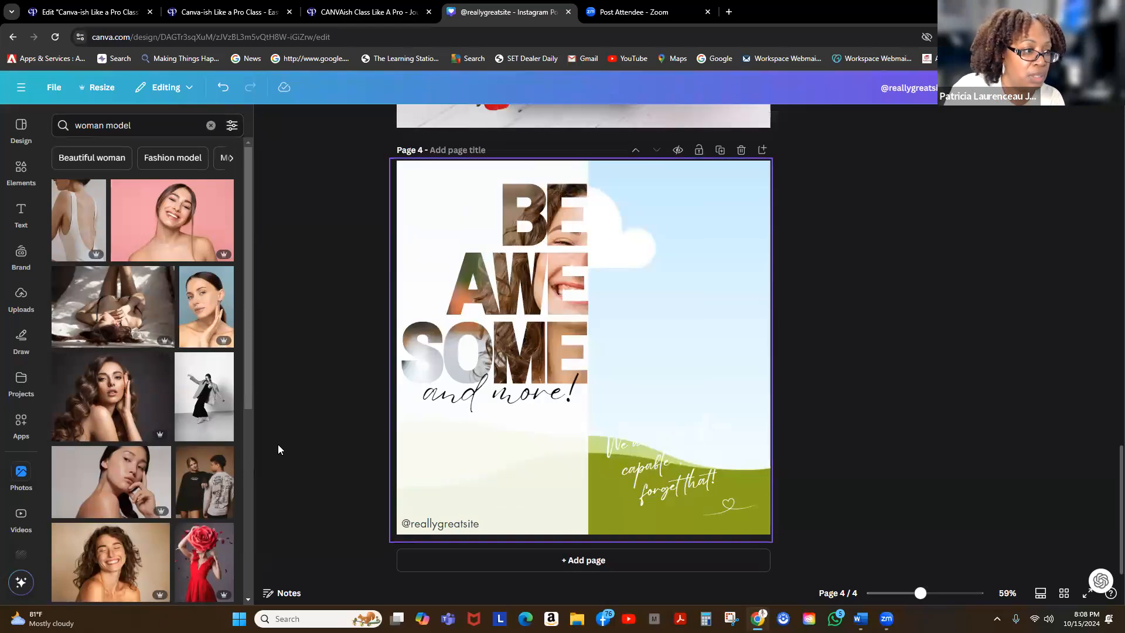
click(105, 385)
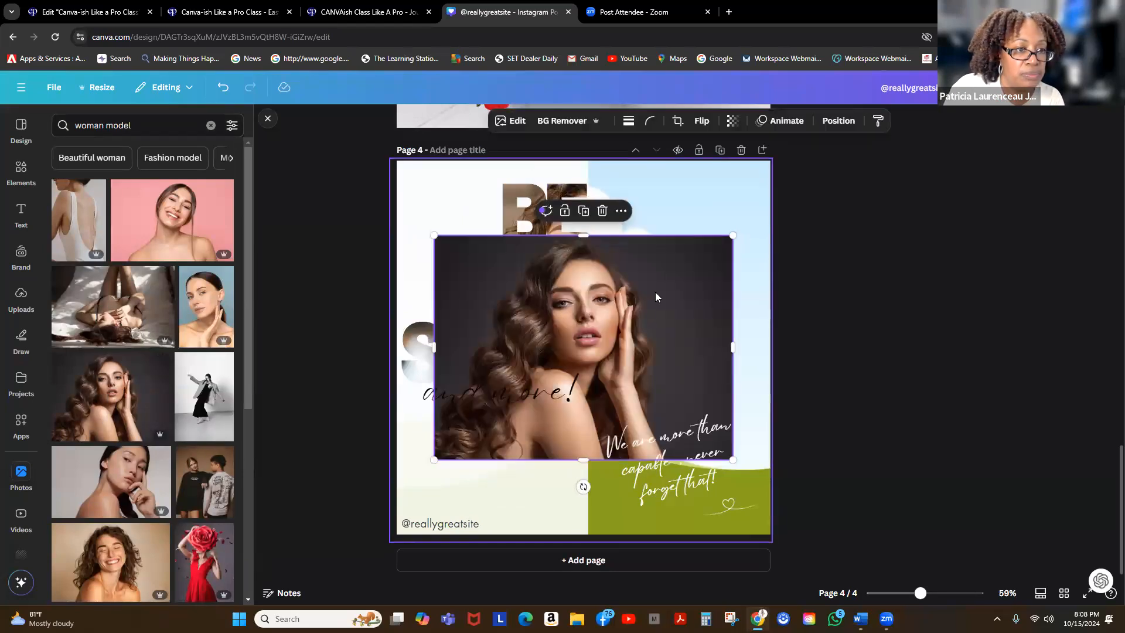
drag(773, 212, 839, 157)
drag(721, 241, 761, 268)
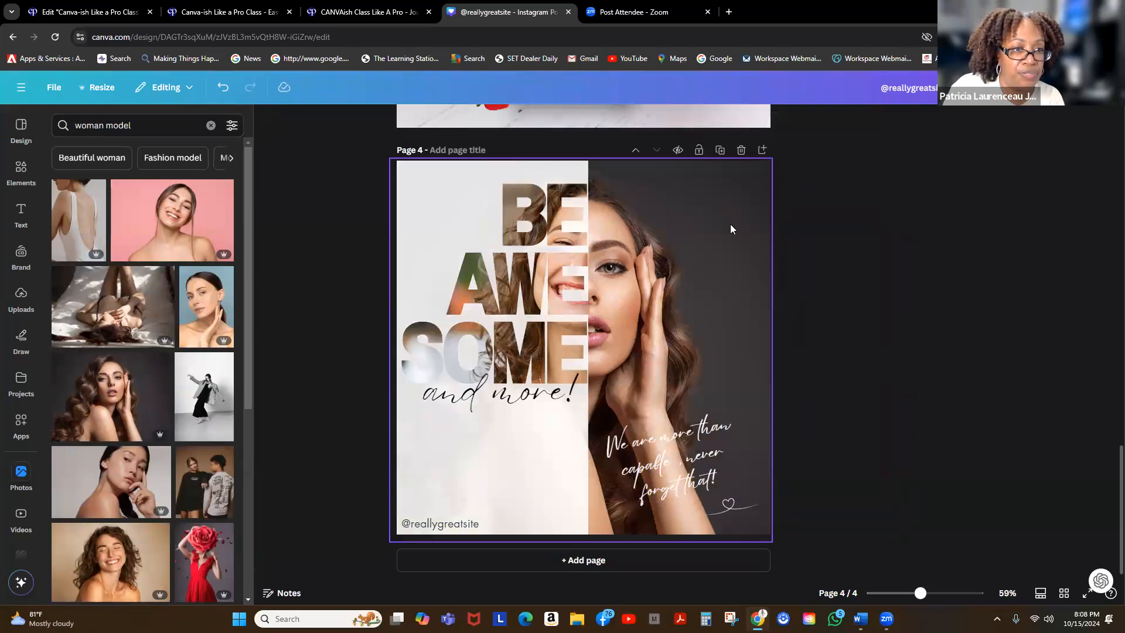
Detach the photo from the B of BE and move the detached picture to page 4's lower-right corner
click(515, 215)
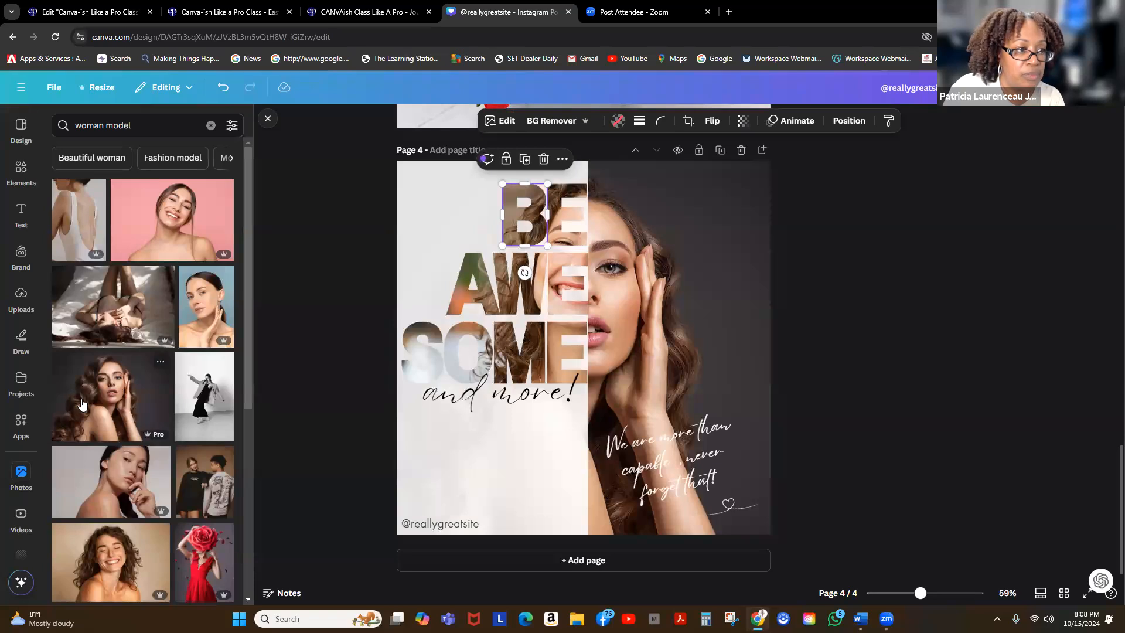
right_click(508, 216)
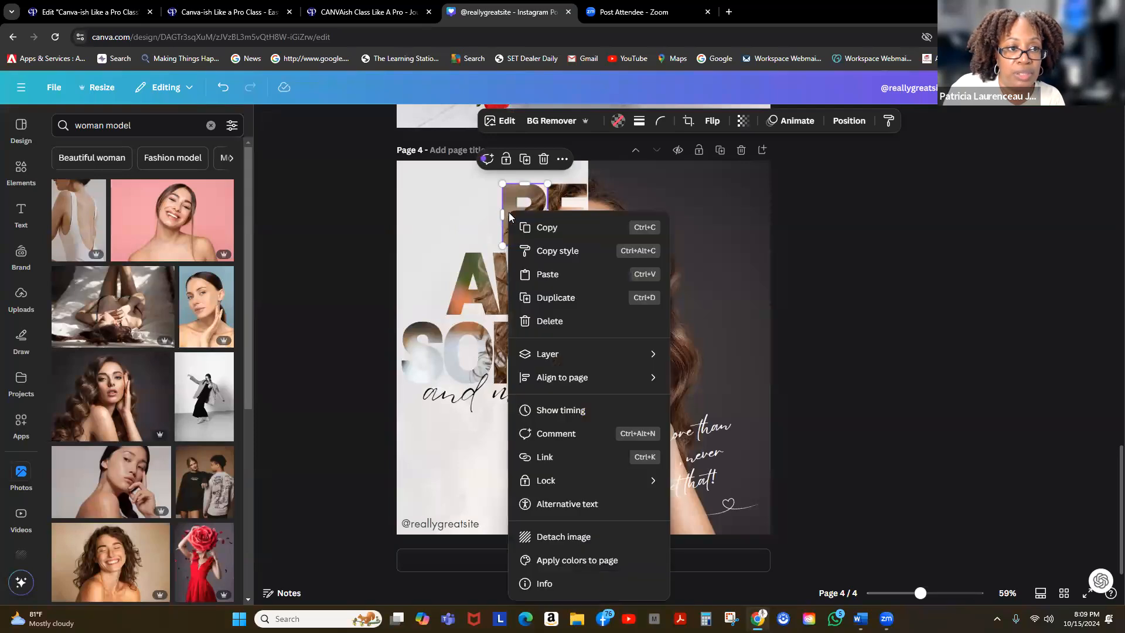
click(577, 536)
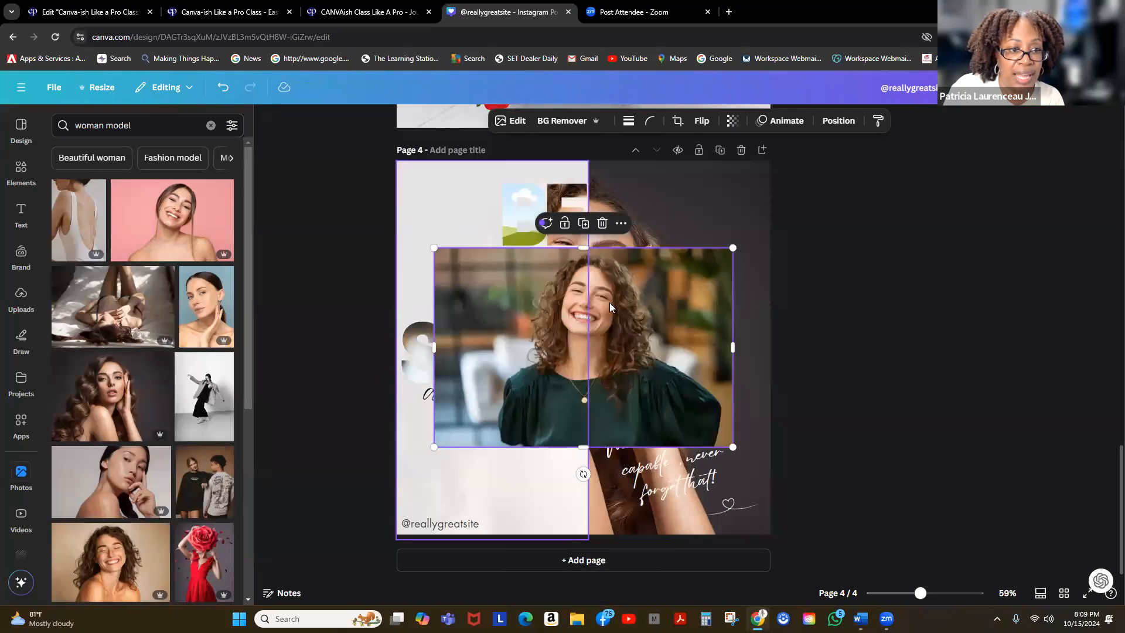
drag(661, 322, 779, 431)
Detach the photo from the E of BE and remove both detached pictures from the page
click(554, 227)
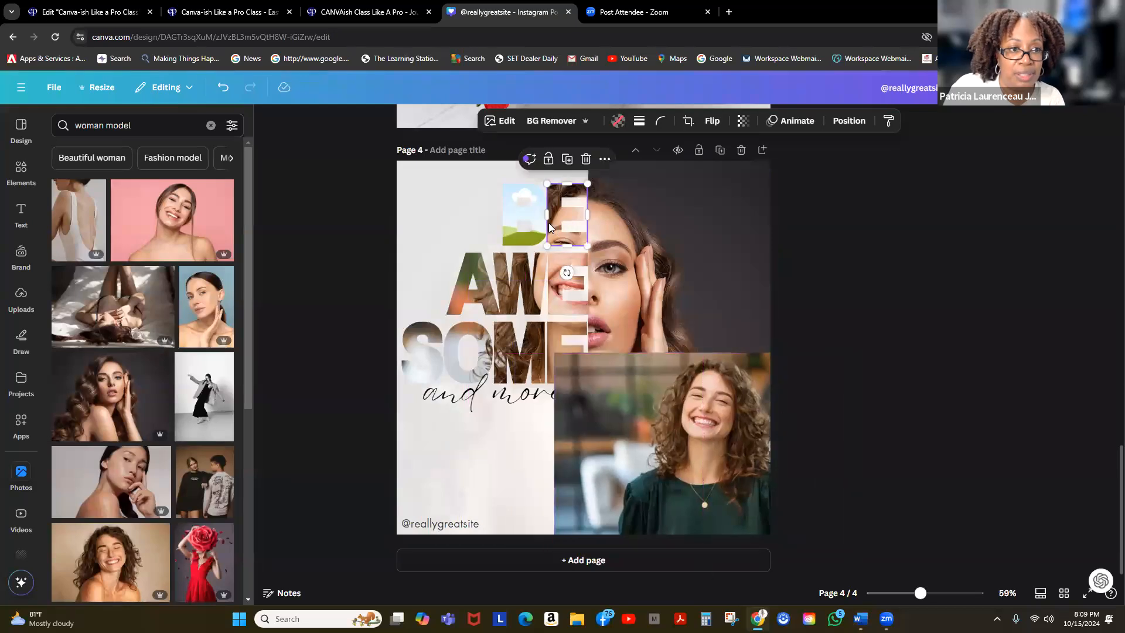
right_click(556, 224)
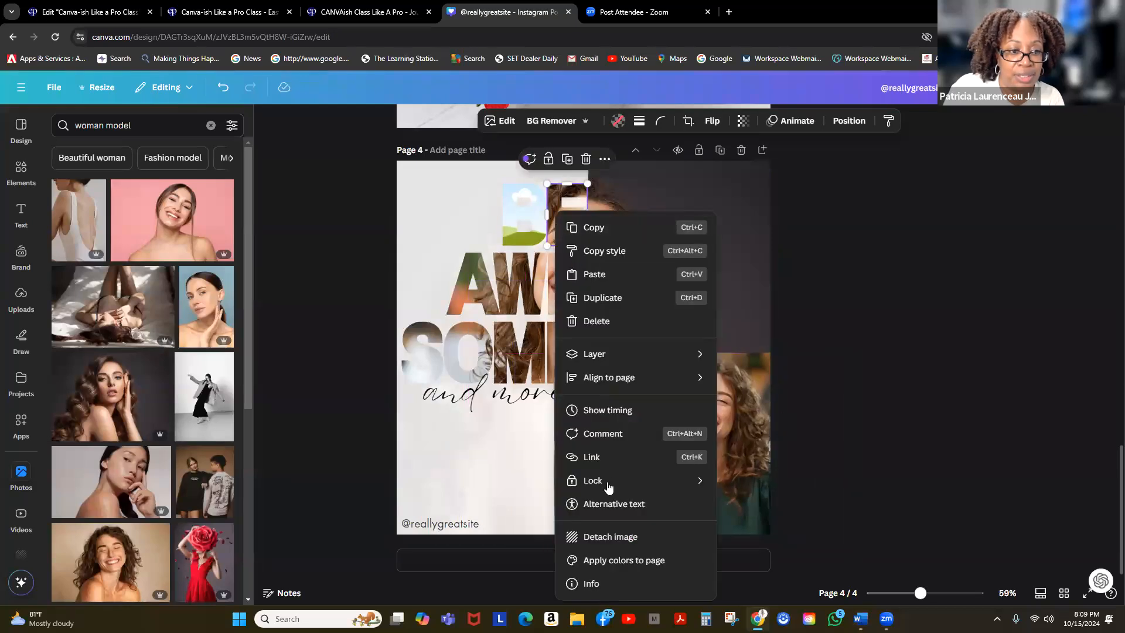
click(618, 537)
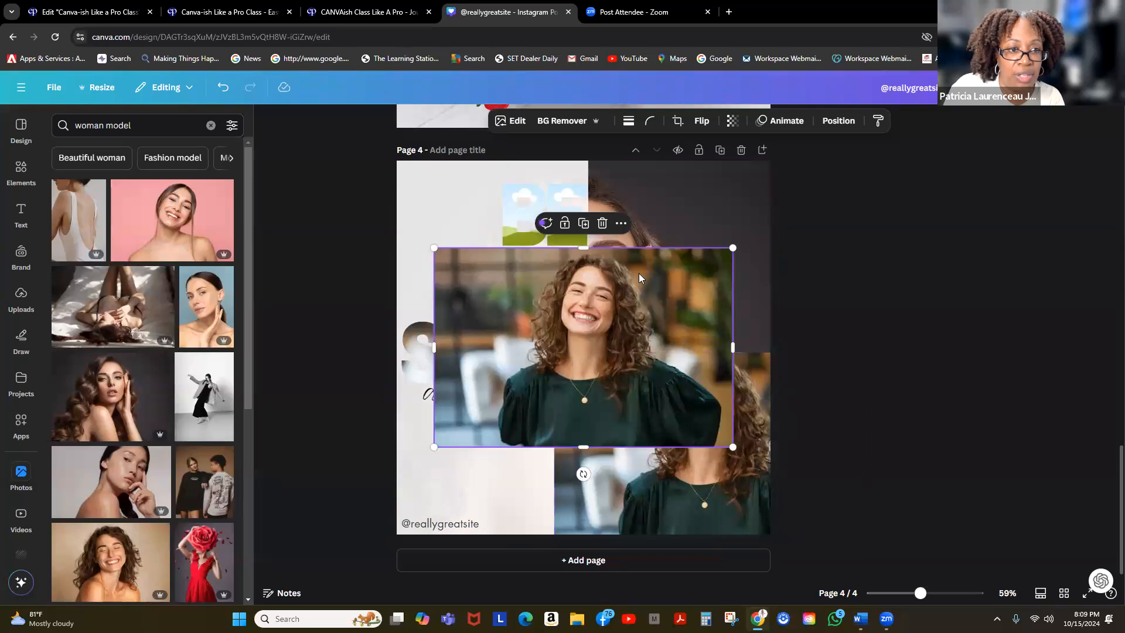
drag(570, 323, 691, 428)
click(721, 329)
Detach the photo from the A of AWESOME and delete the detached picture
click(466, 284)
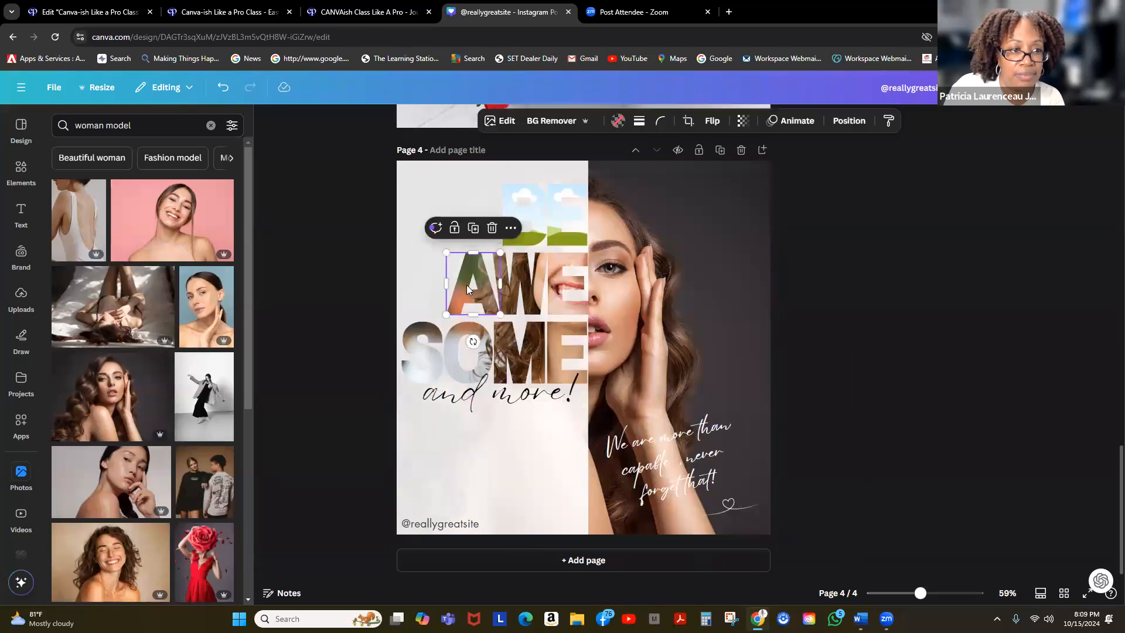
right_click(467, 285)
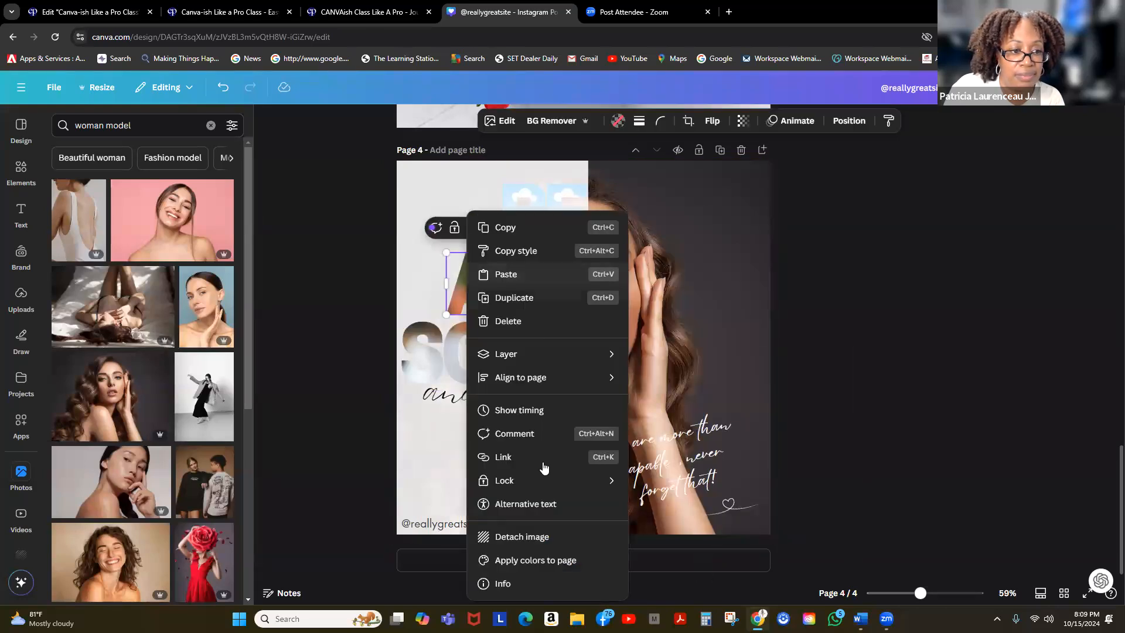
click(543, 533)
click(602, 223)
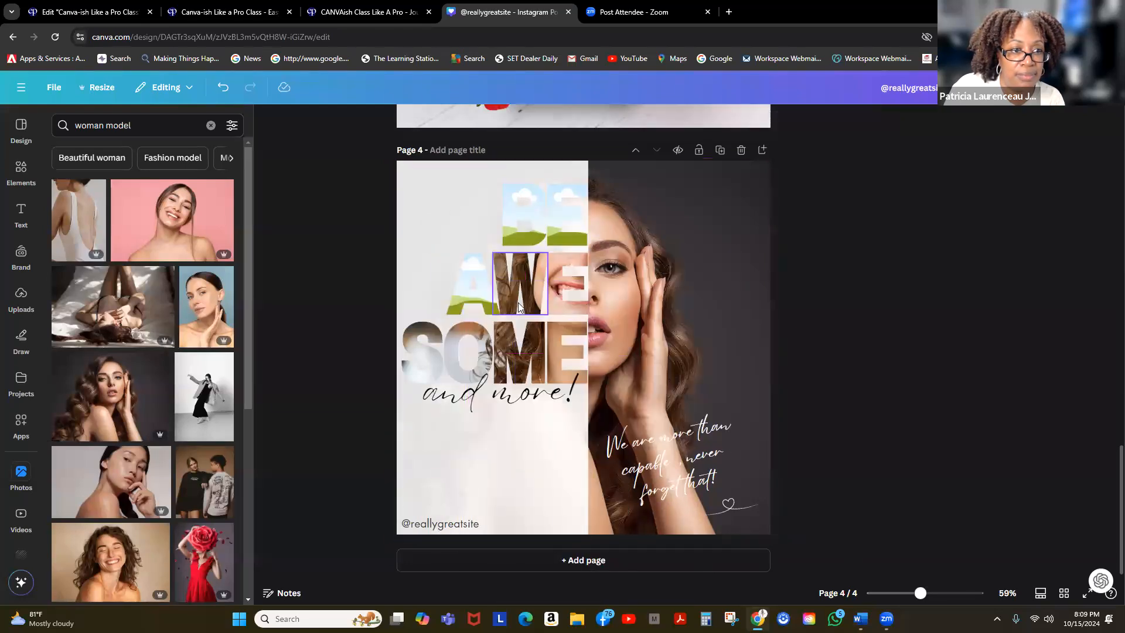
Detach the photo from the W of AWESOME and delete the detached picture
click(519, 305)
right_click(520, 305)
click(580, 536)
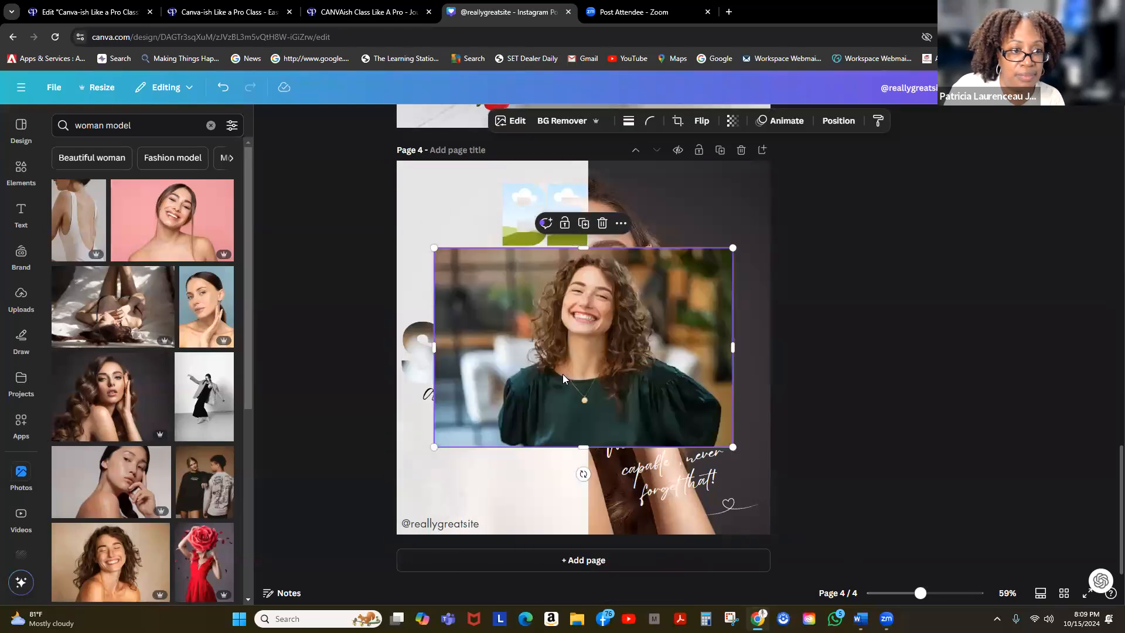
click(602, 223)
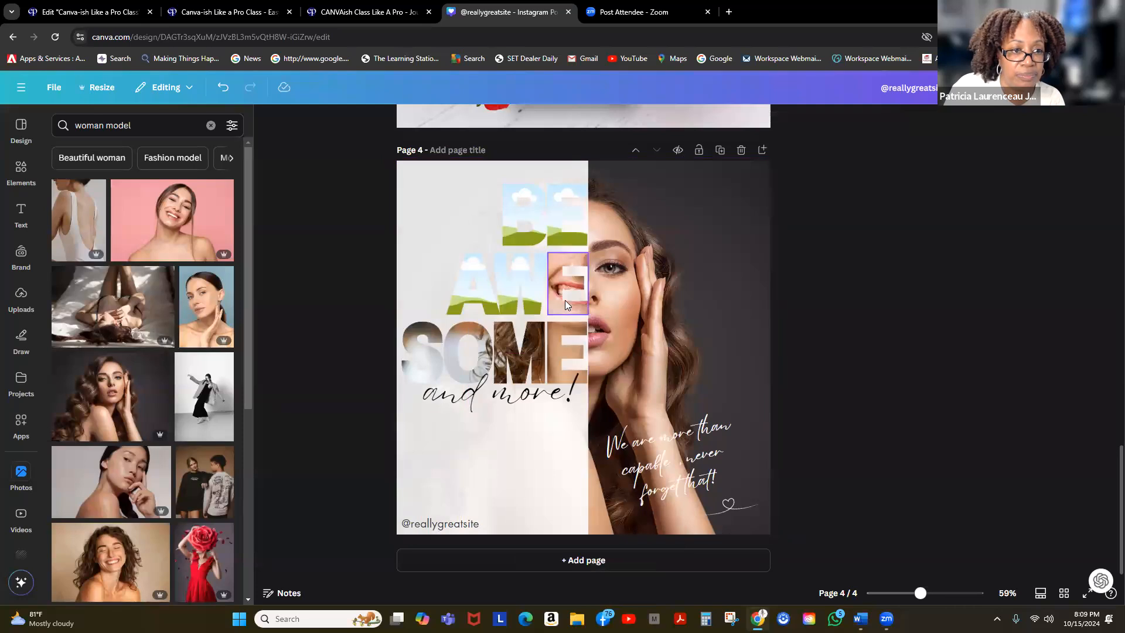
Detach the photo from the first E of AWESOME and delete the detached picture
click(565, 300)
right_click(563, 272)
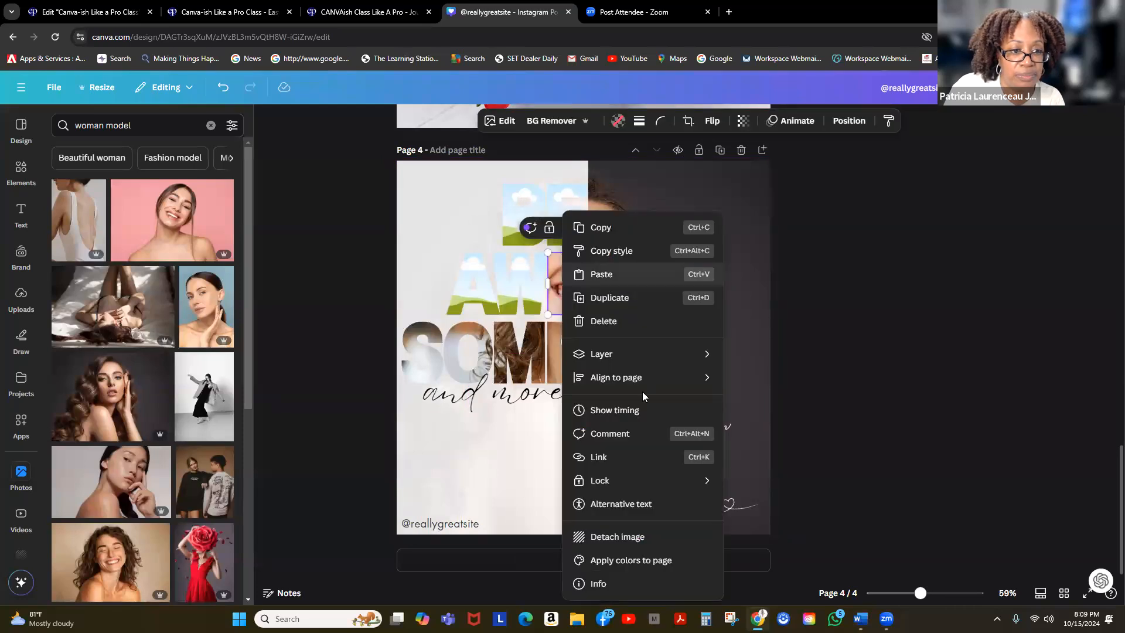
click(627, 538)
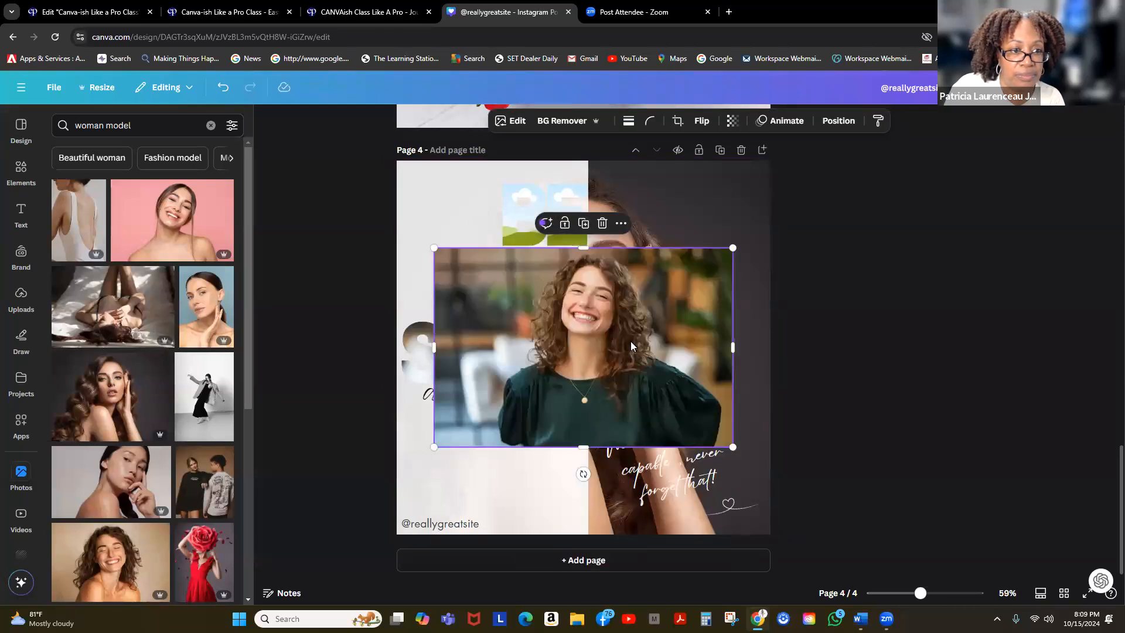
click(602, 223)
Detach the photo from the S of AWESOME and delete the detached picture
click(426, 353)
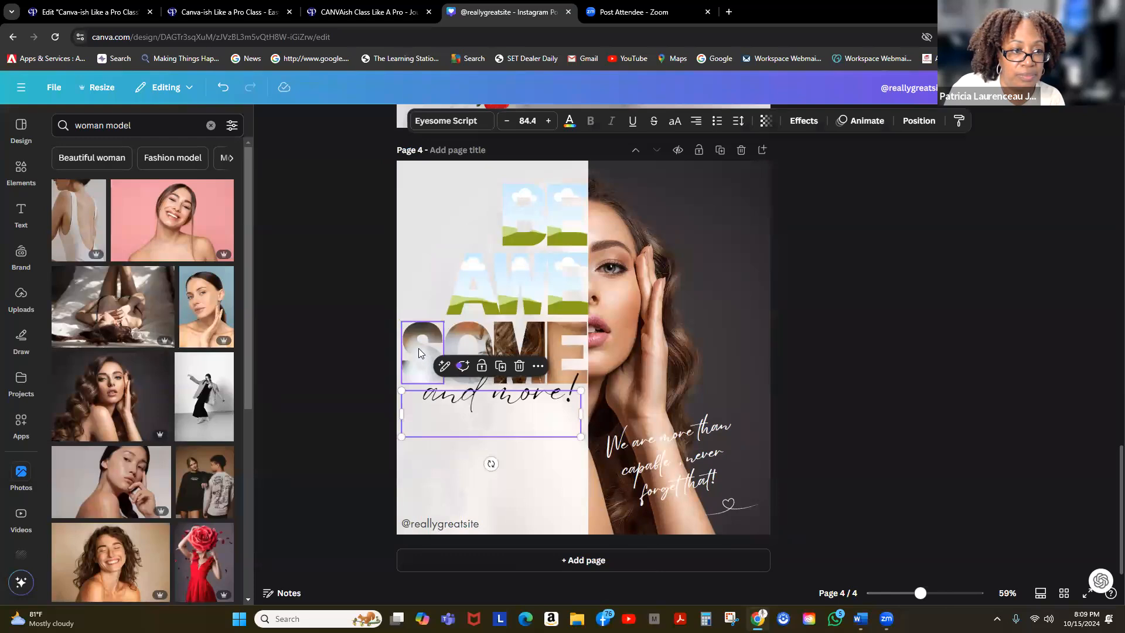
click(418, 348)
click(442, 297)
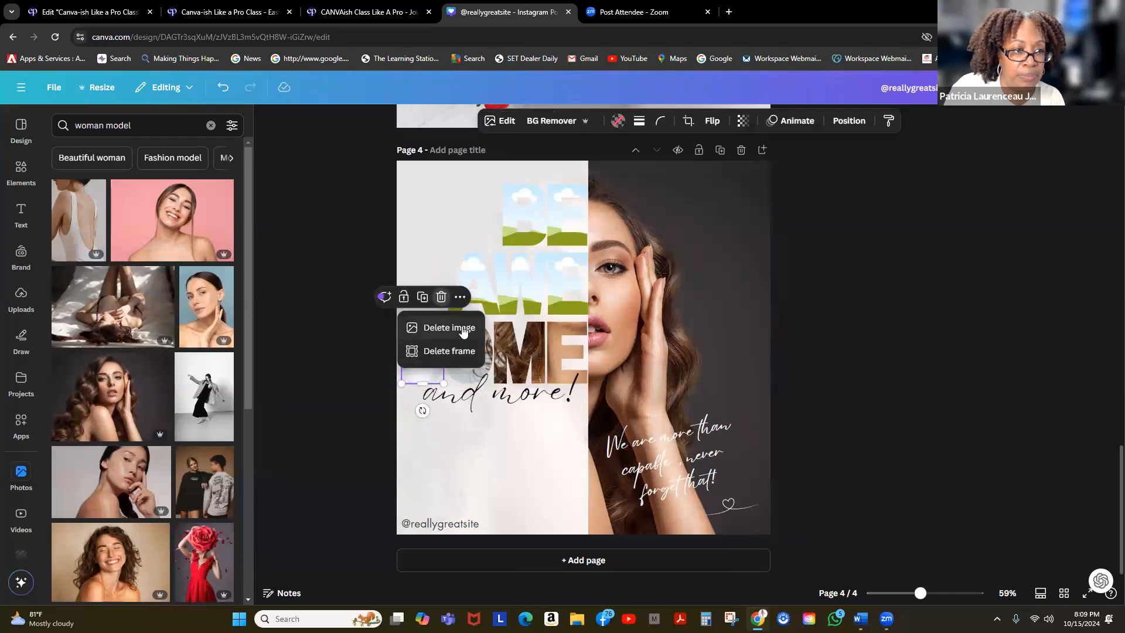
click(460, 297)
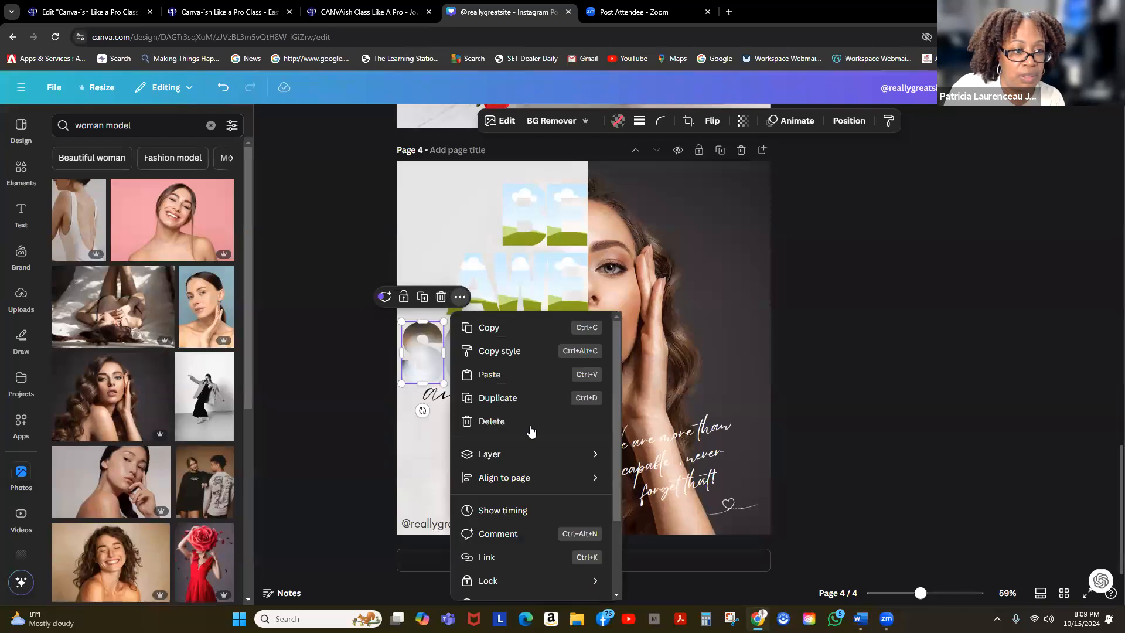
click(422, 197)
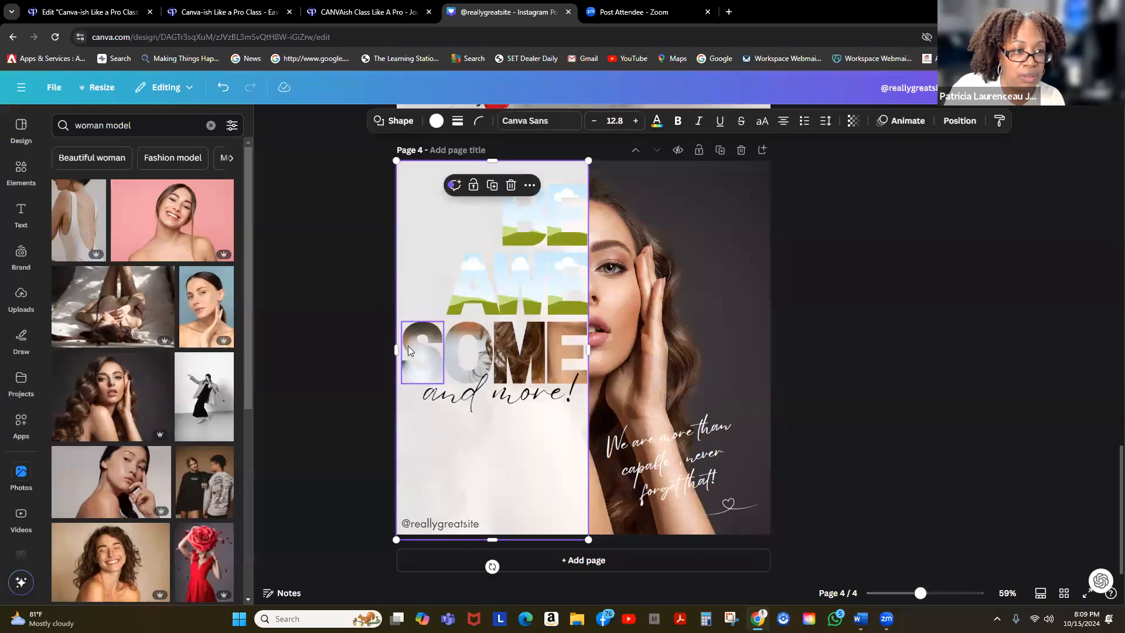
right_click(410, 347)
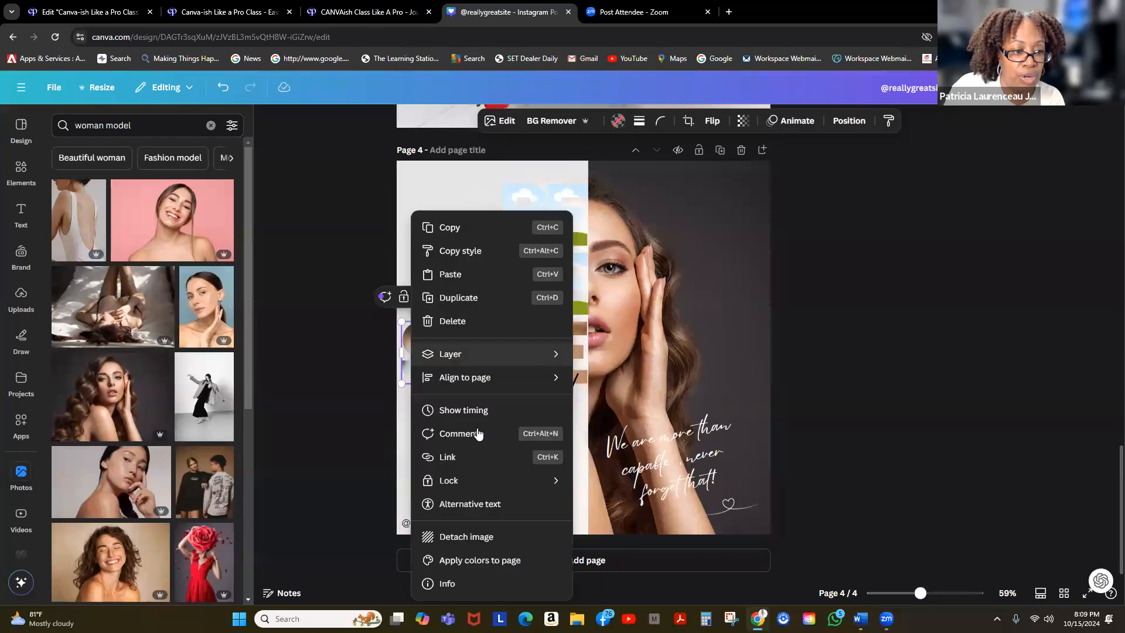
click(482, 537)
click(603, 223)
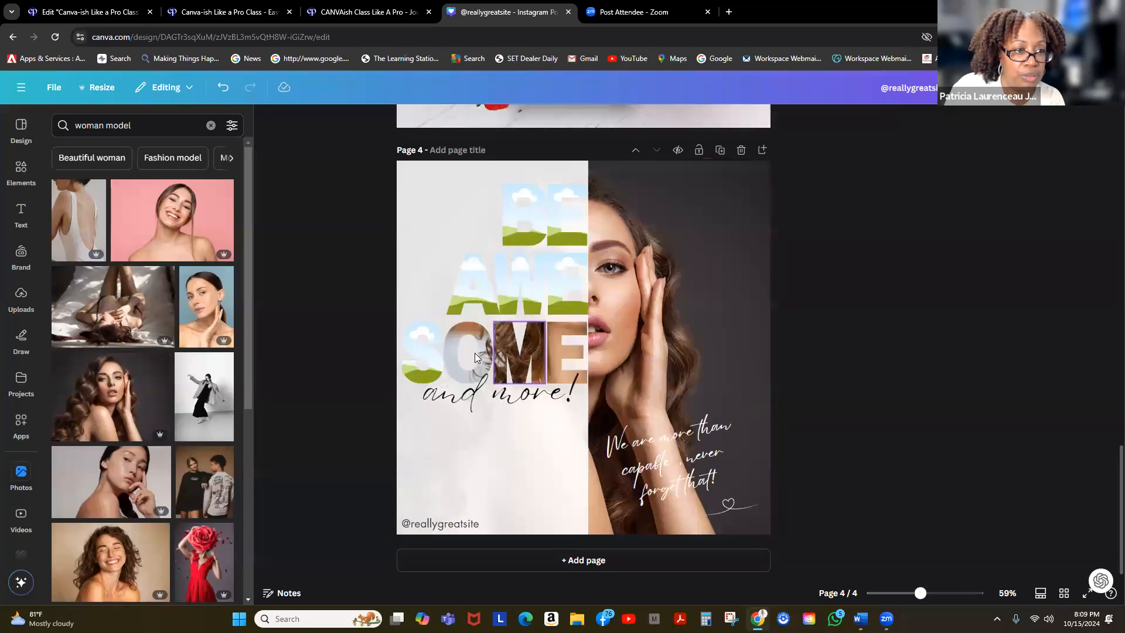
Detach the photo from the O of AWESOME and delete the detached picture
click(478, 394)
click(477, 332)
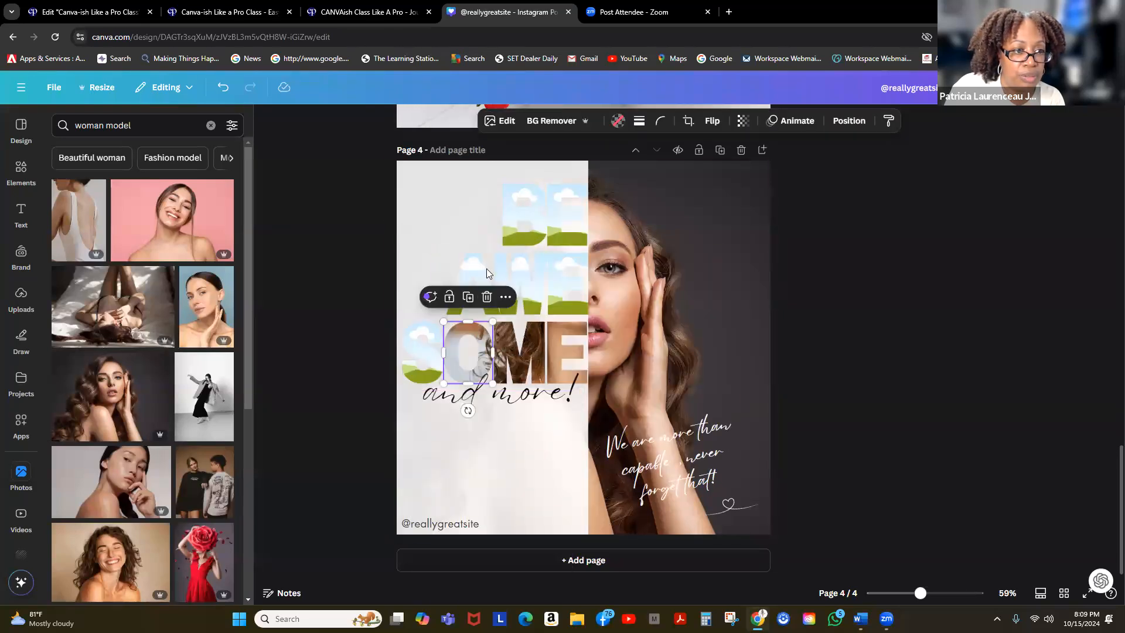
click(506, 298)
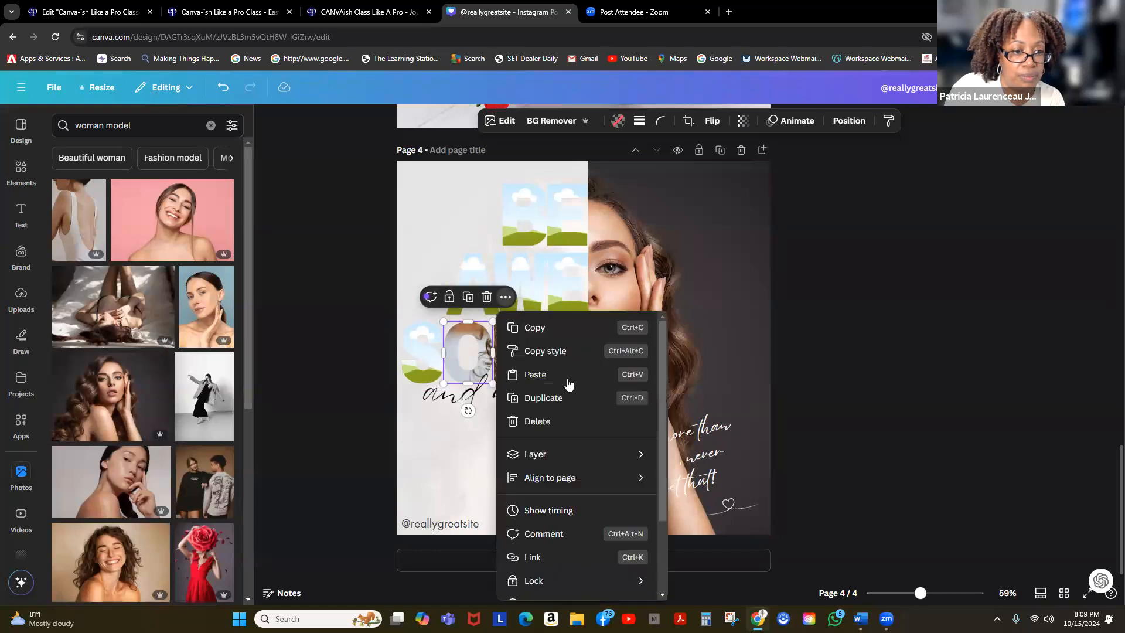
click(446, 464)
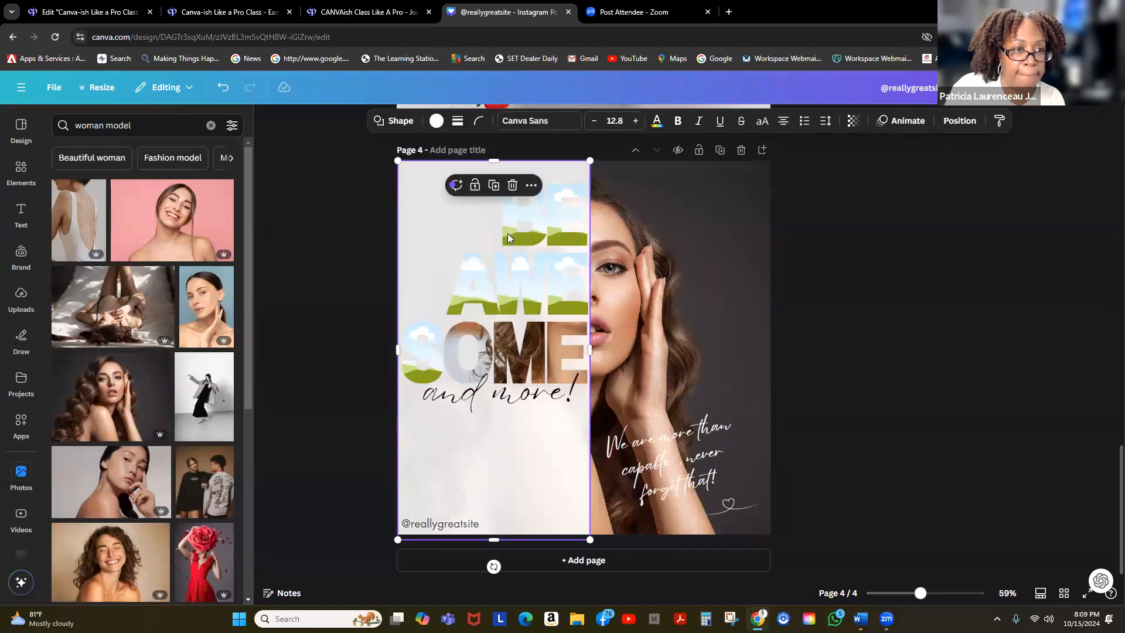
click(478, 343)
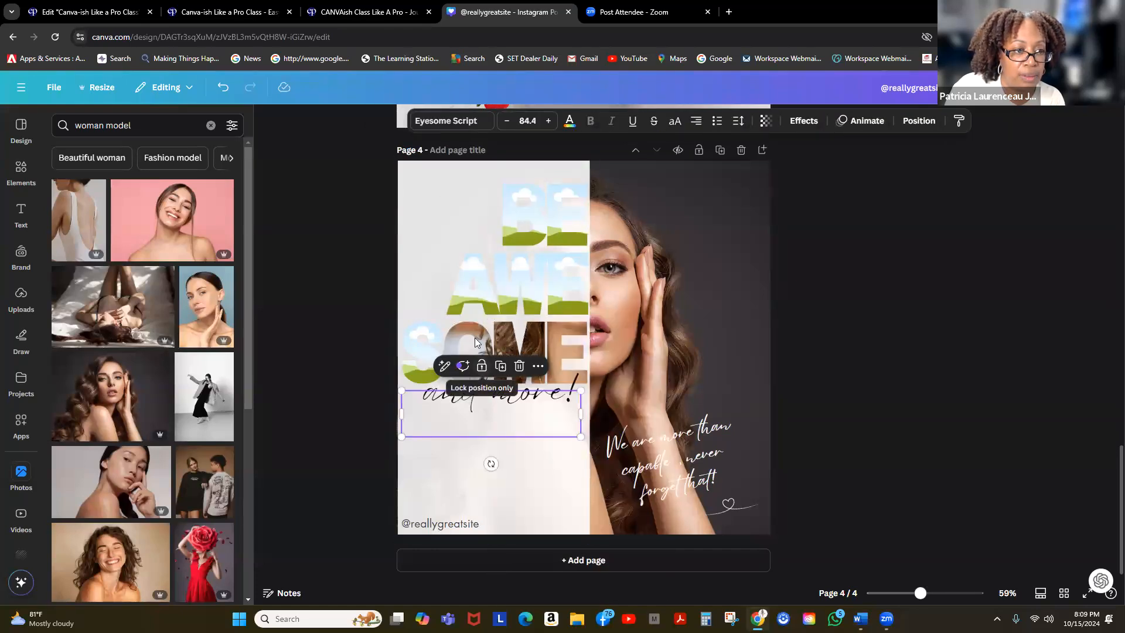
click(476, 339)
right_click(476, 339)
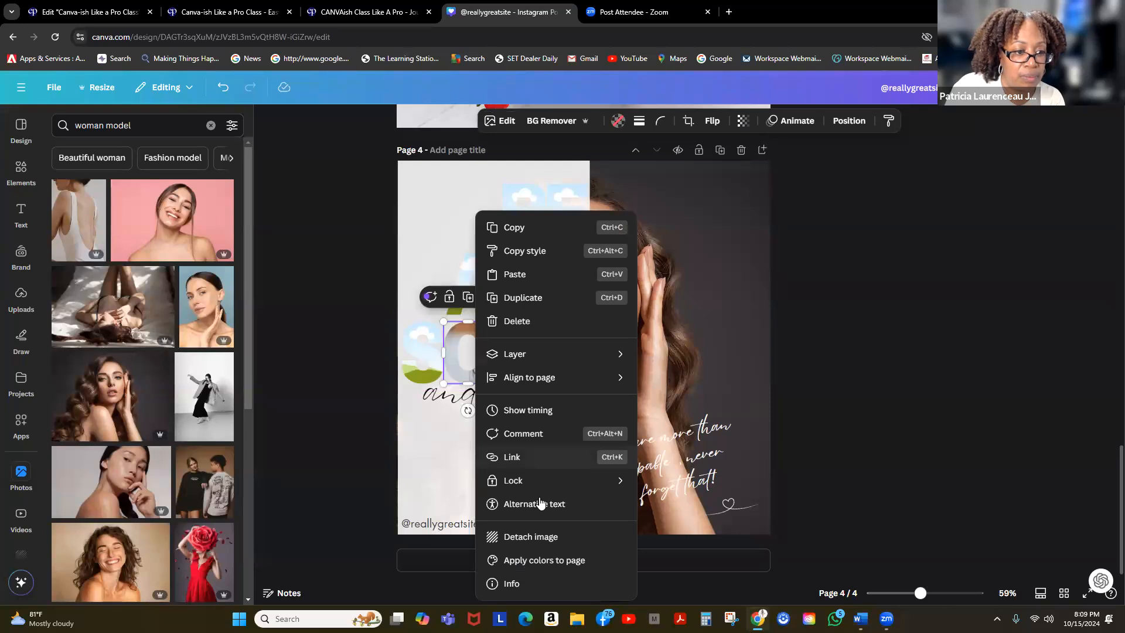
click(544, 535)
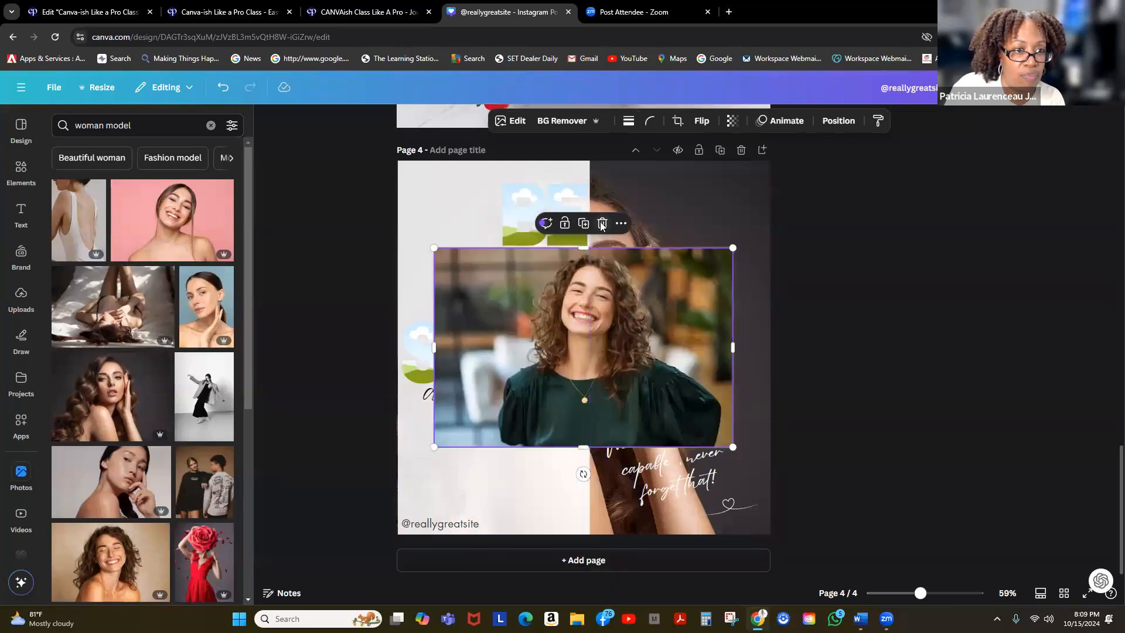
click(602, 224)
Detach the photo from the M of AWESOME and delete the detached picture
click(514, 362)
click(511, 345)
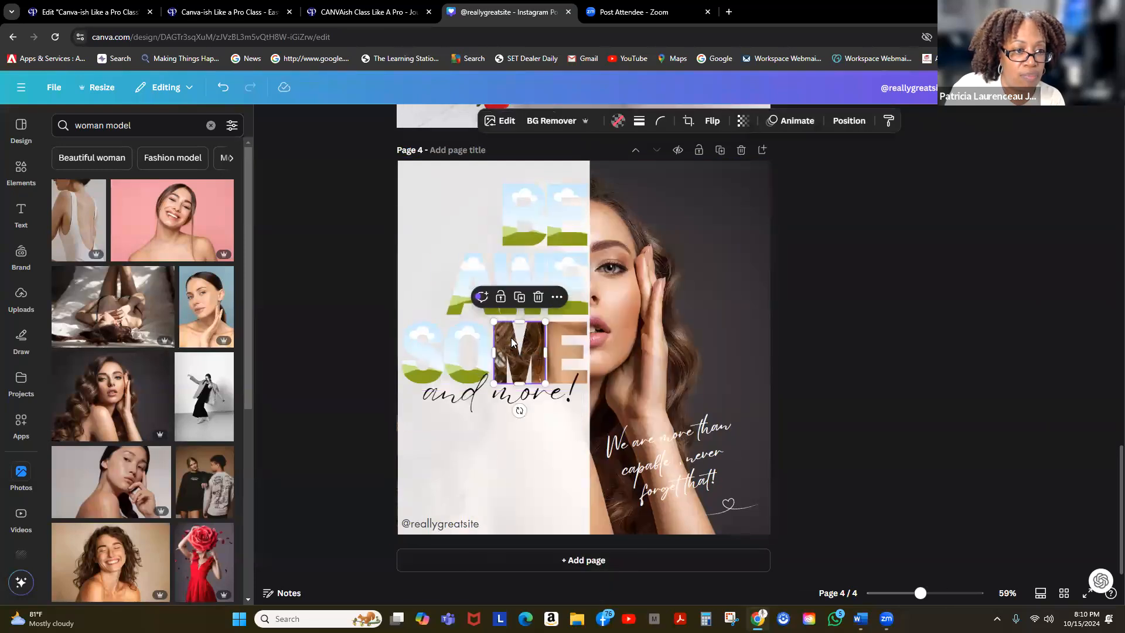
right_click(513, 339)
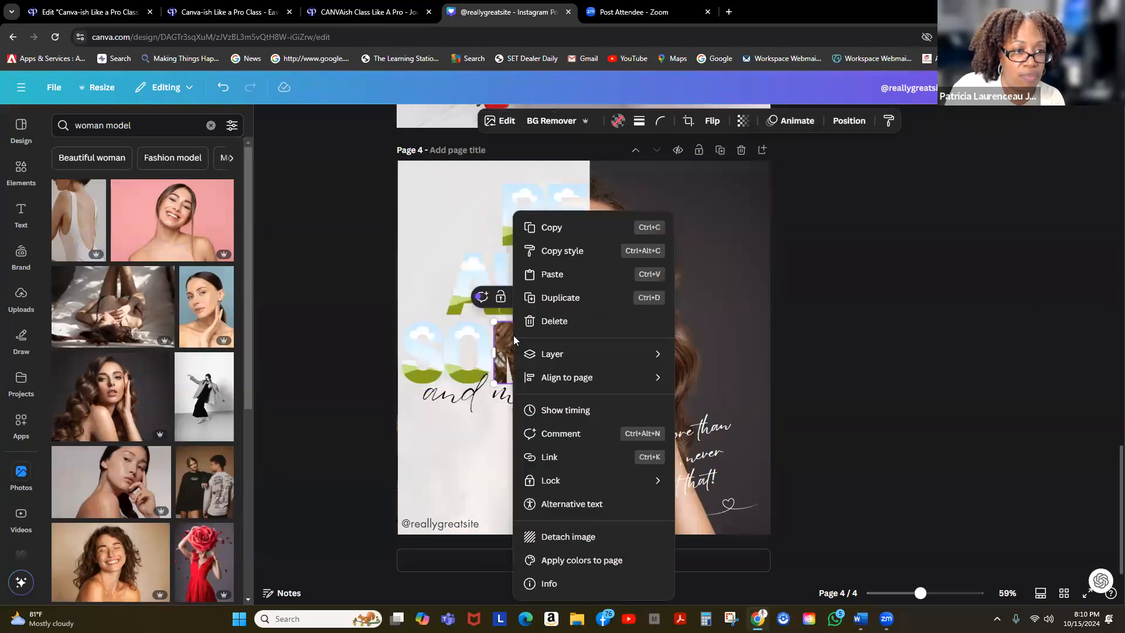
click(592, 537)
click(603, 224)
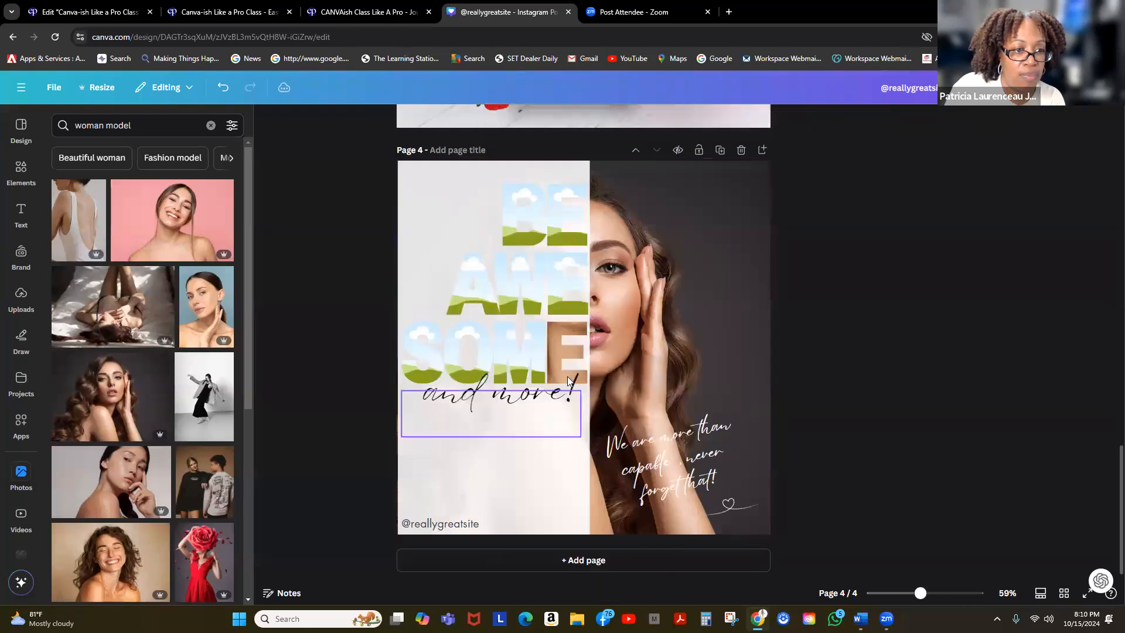
Detach the photo from the last E of AWESOME and delete the detached picture
click(556, 364)
click(571, 338)
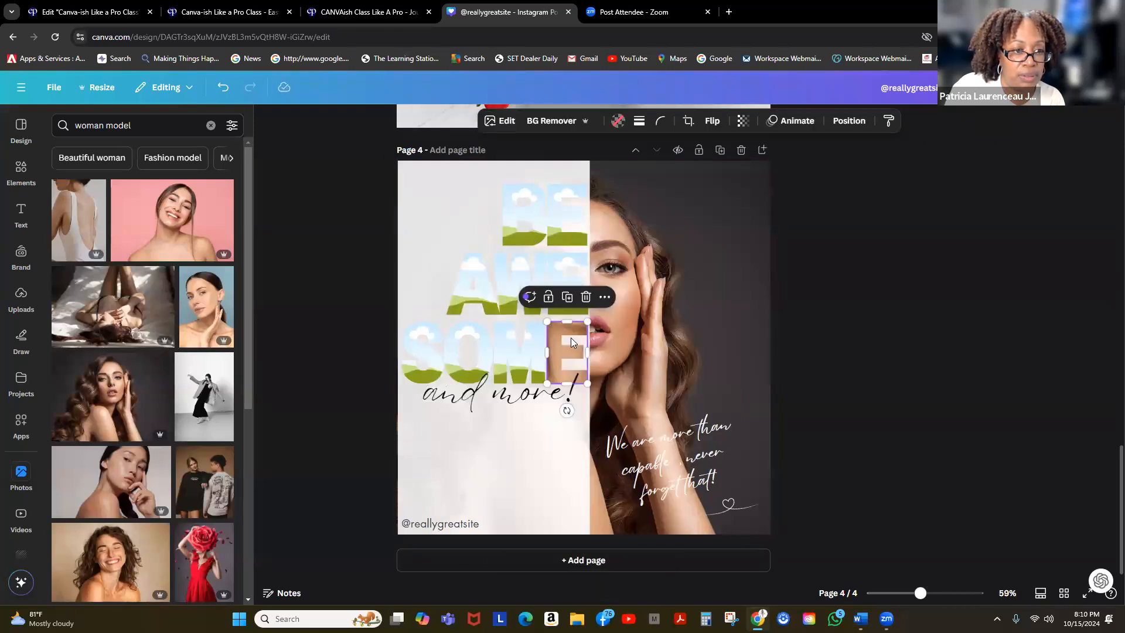
right_click(571, 338)
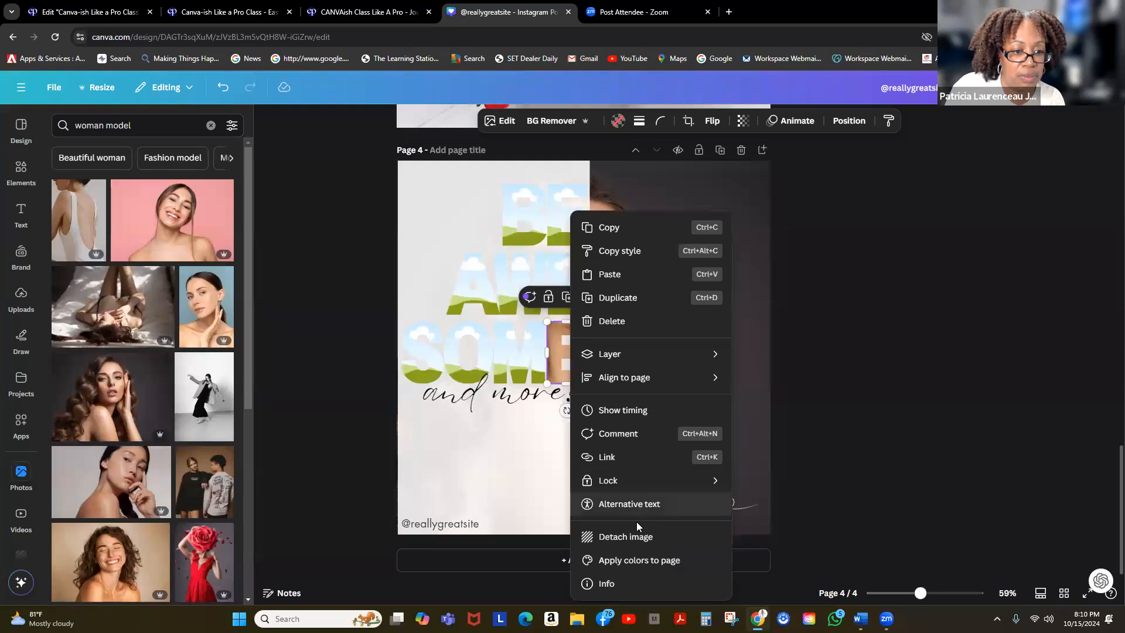
click(649, 538)
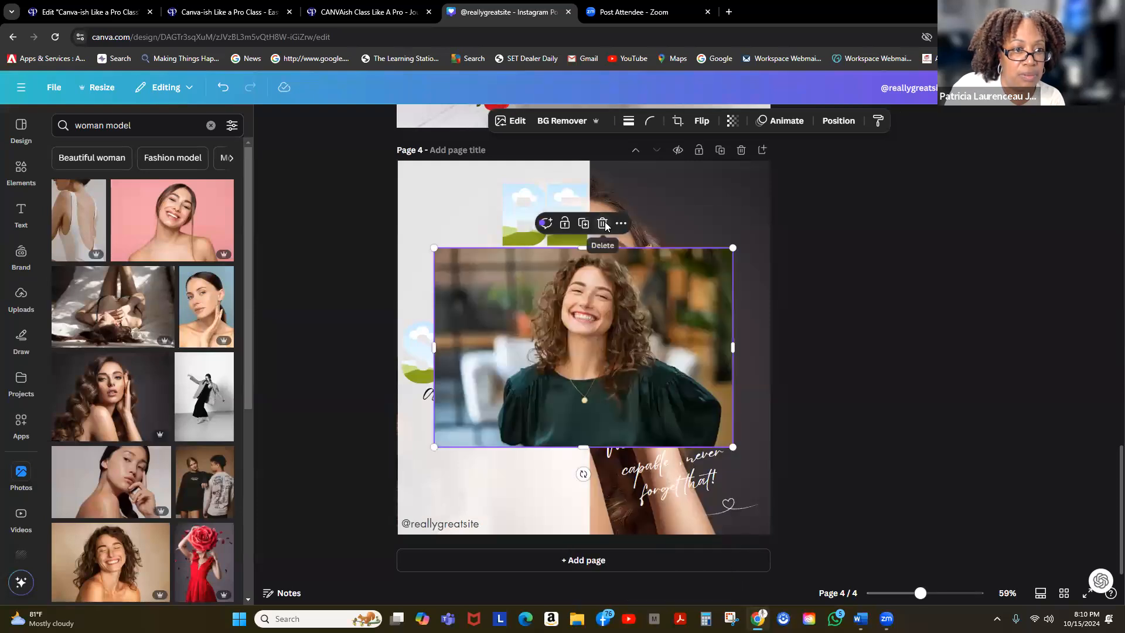
click(603, 224)
Fill the B of BE with the portrait used in page 4's background and enlarge its crop to align with the background face
drag(152, 373, 508, 208)
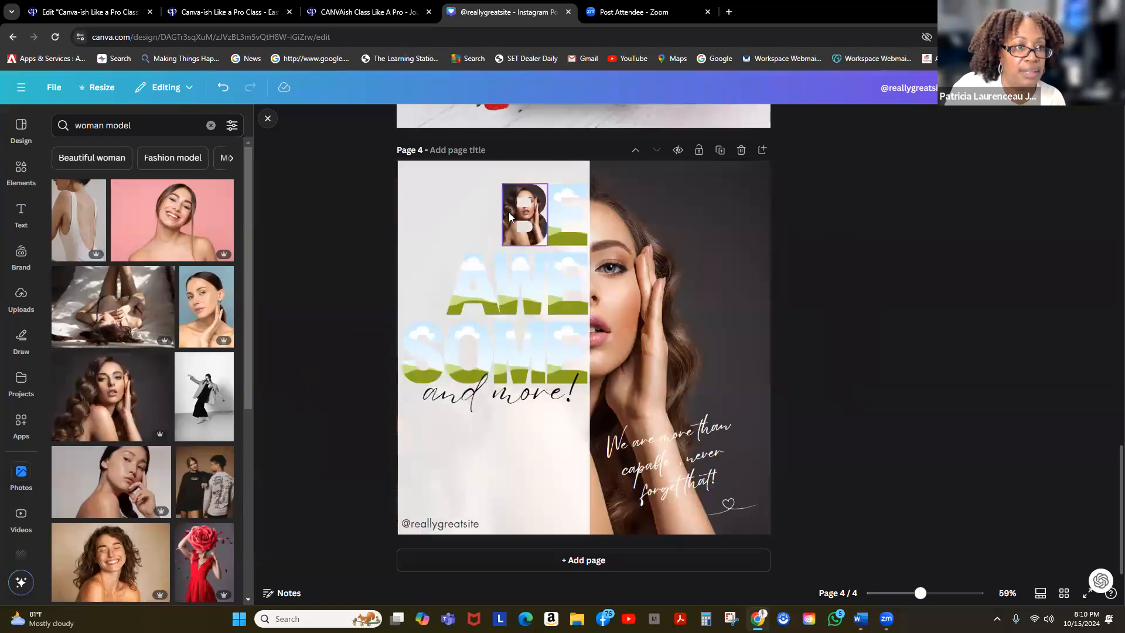
click(508, 215)
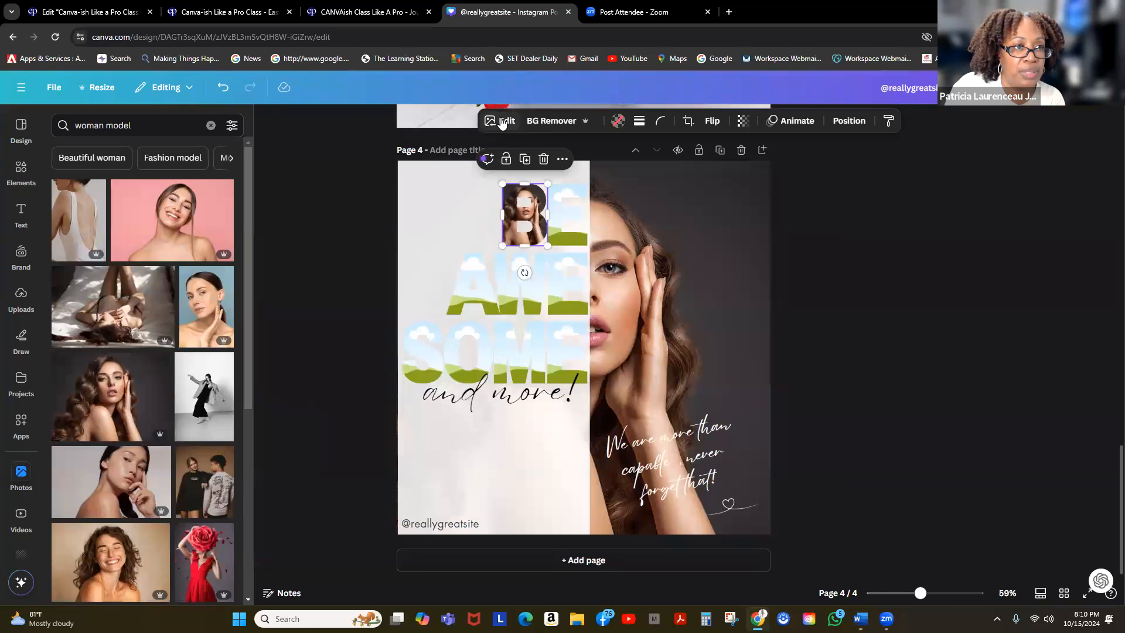
click(689, 120)
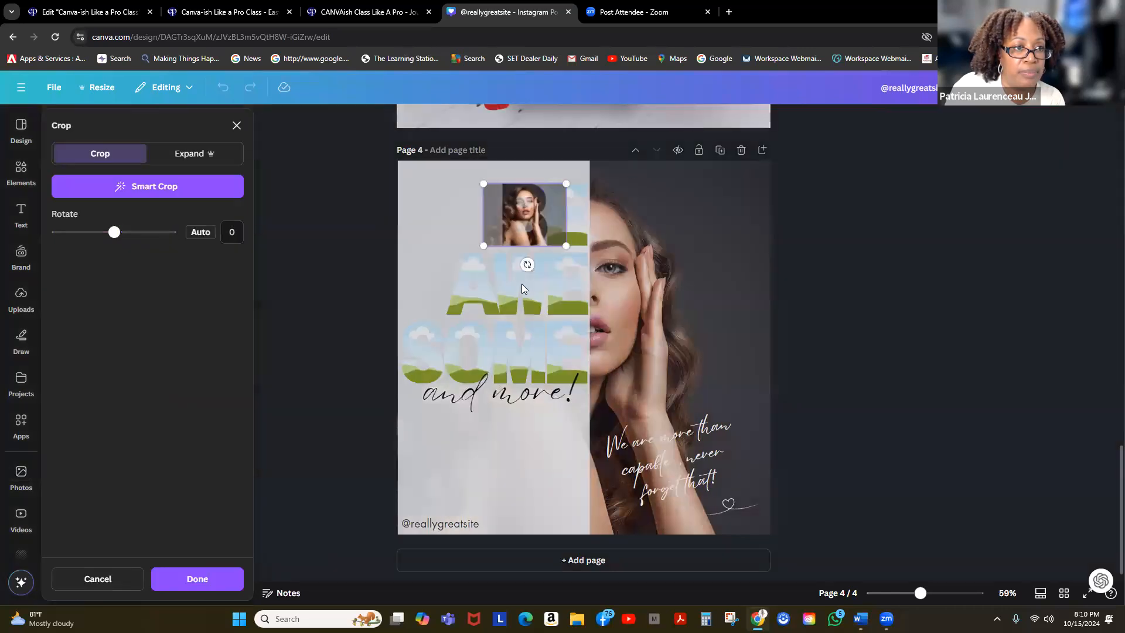
drag(565, 246, 760, 513)
drag(706, 487, 703, 487)
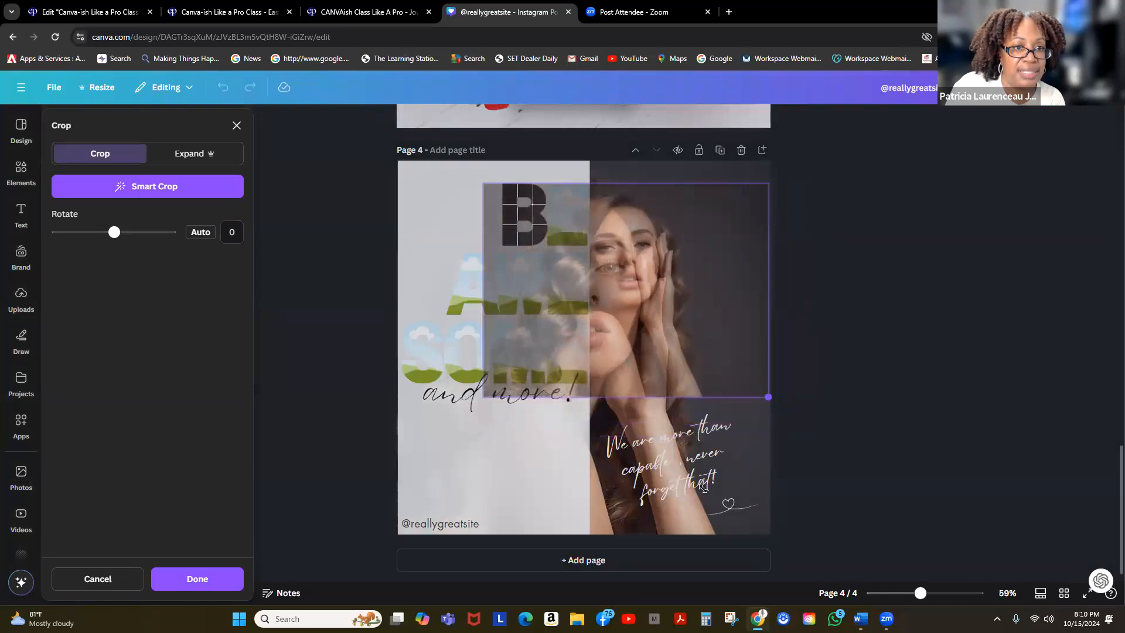
drag(473, 418, 419, 502)
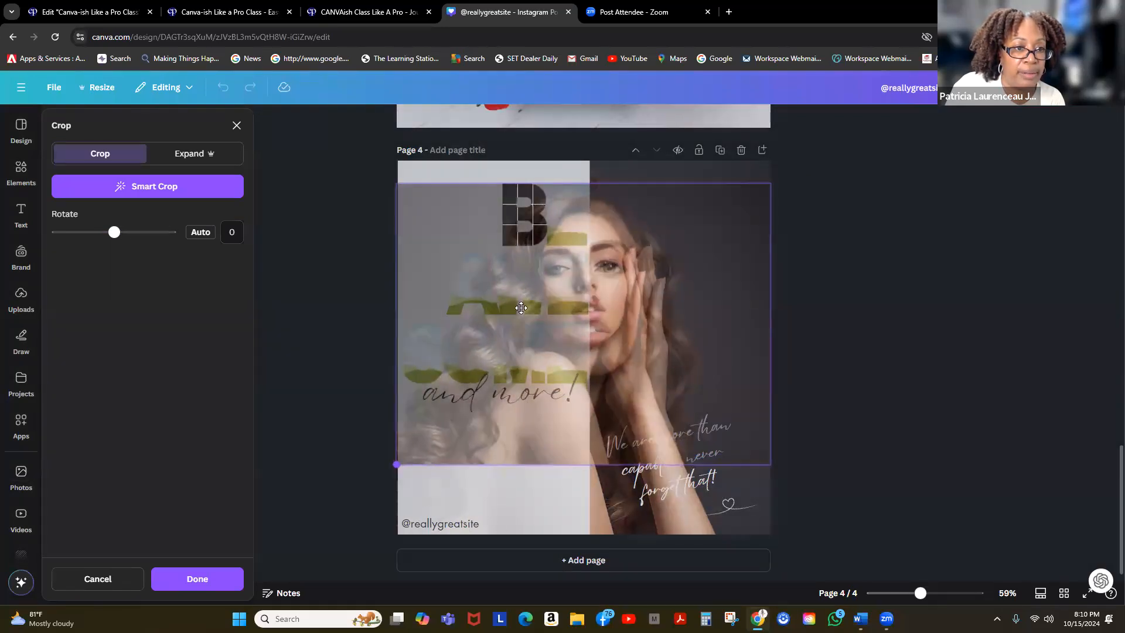
drag(766, 186, 810, 172)
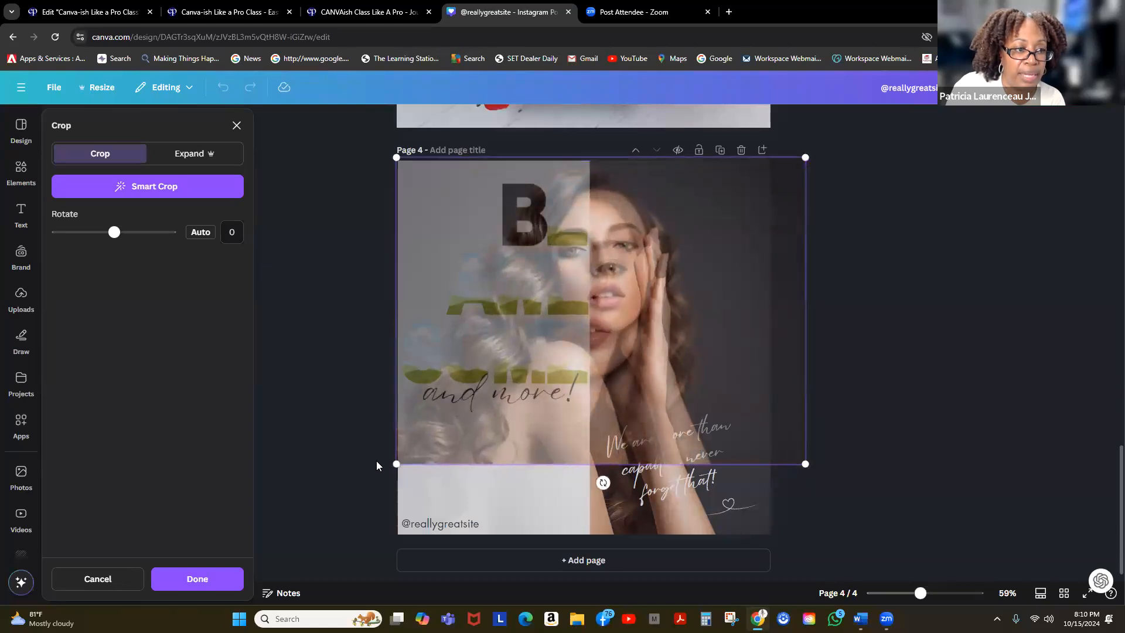
drag(399, 478, 321, 525)
drag(806, 522, 840, 546)
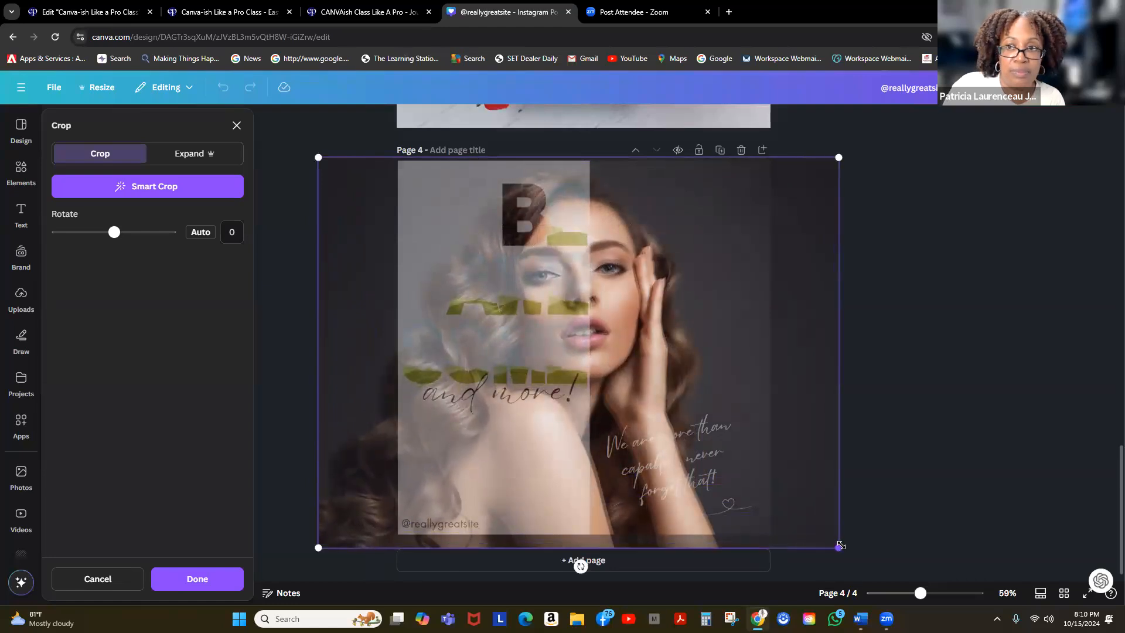
key(Return)
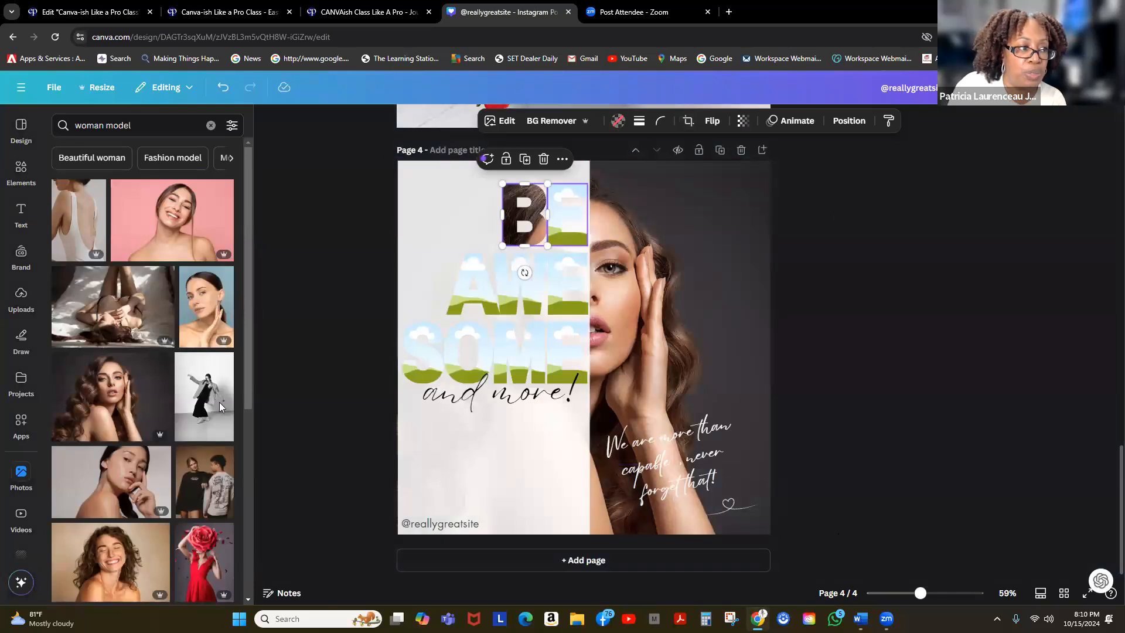
Fill the E of BE with the same portrait, then enlarge and reposition its crop over the background face
drag(95, 405, 557, 220)
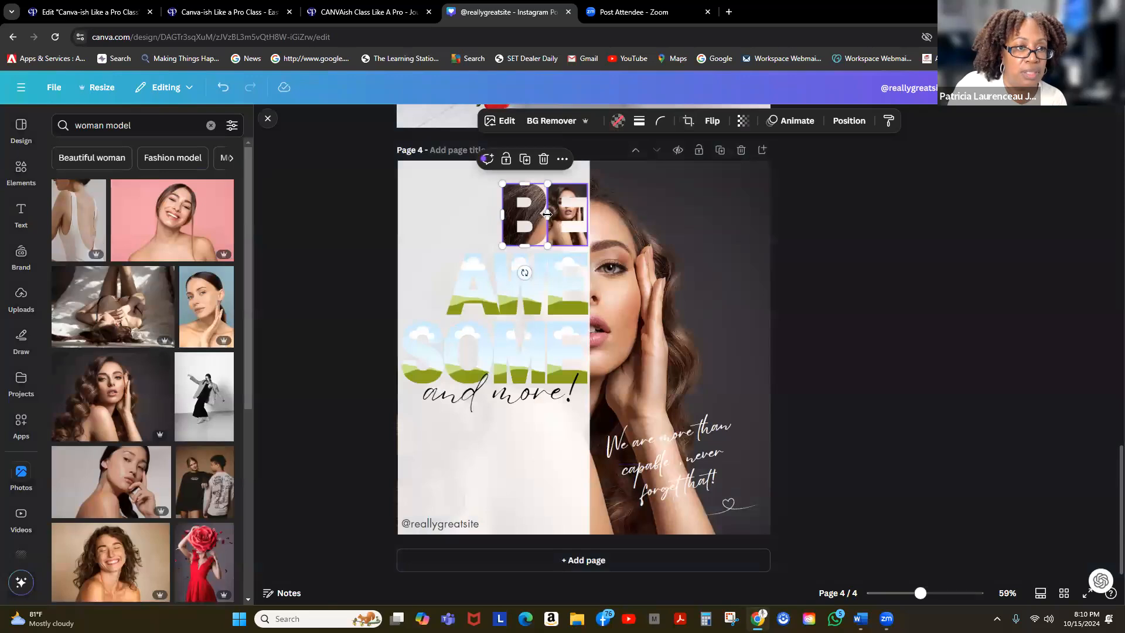
click(572, 239)
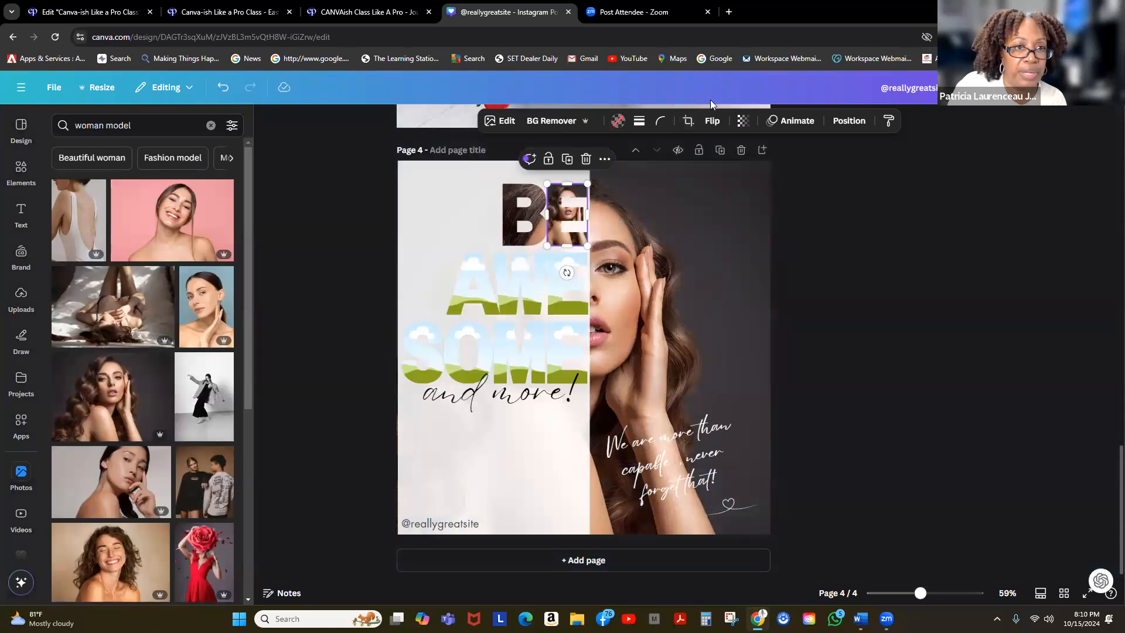
click(688, 122)
drag(684, 277, 941, 494)
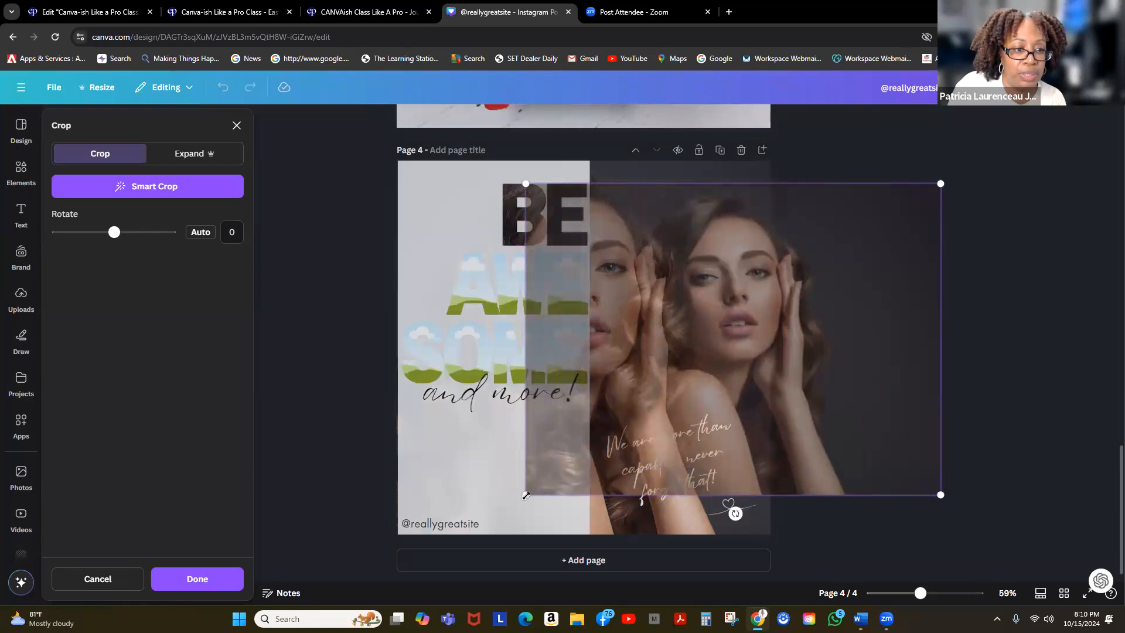
drag(510, 508, 434, 565)
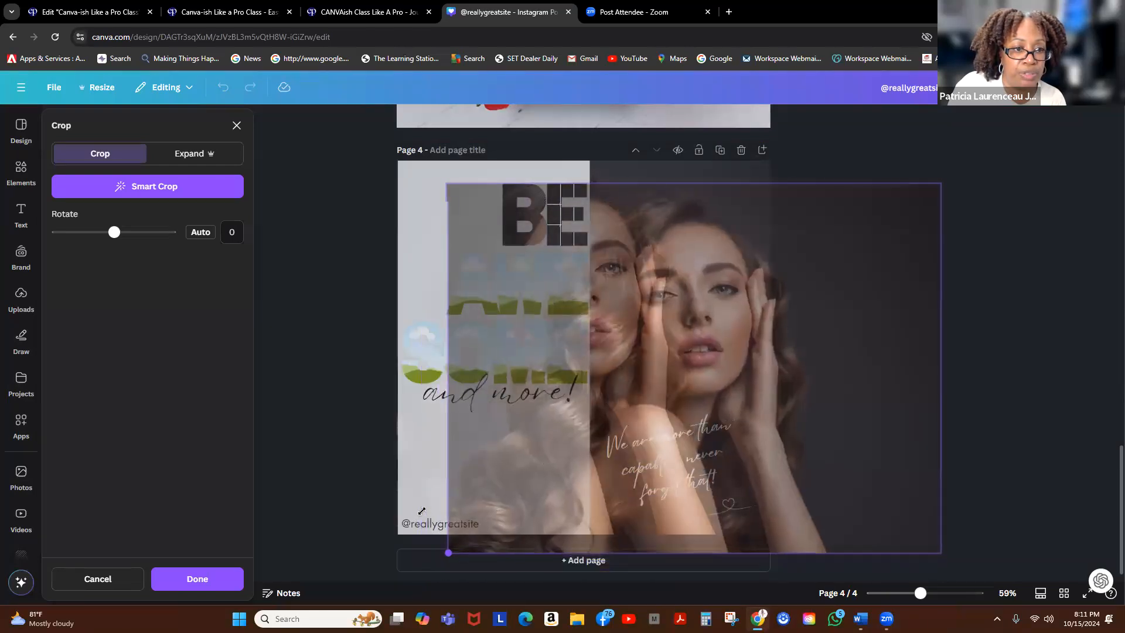
drag(701, 331, 615, 302)
click(735, 342)
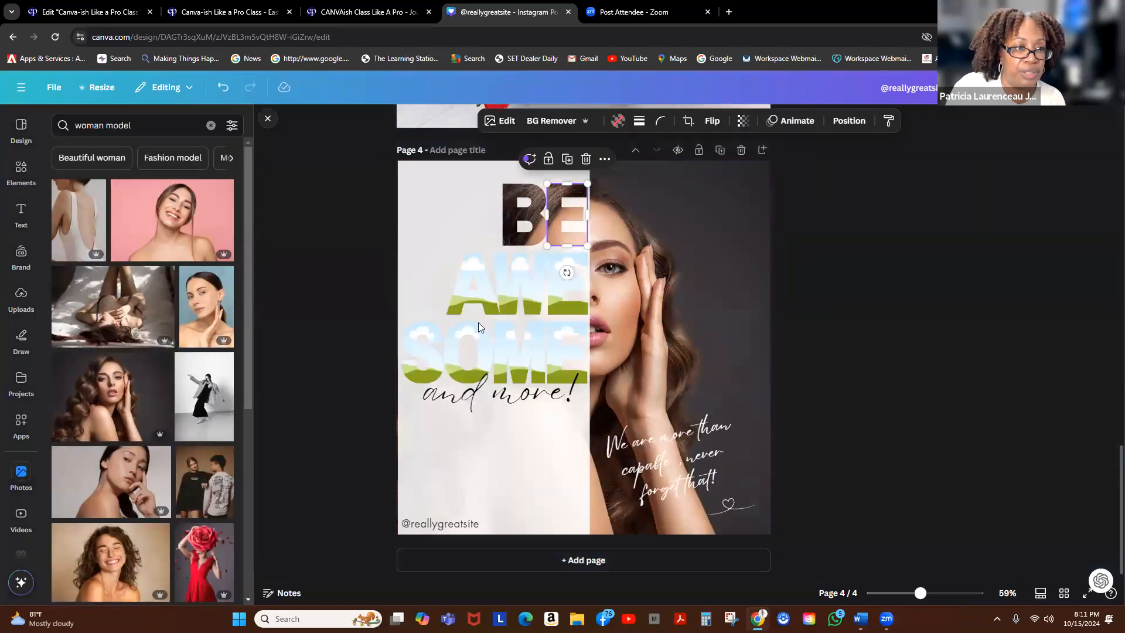
Fill the A of AWESOME with the background portrait, then enlarge and reposition its crop to align with the background face
drag(84, 404, 465, 290)
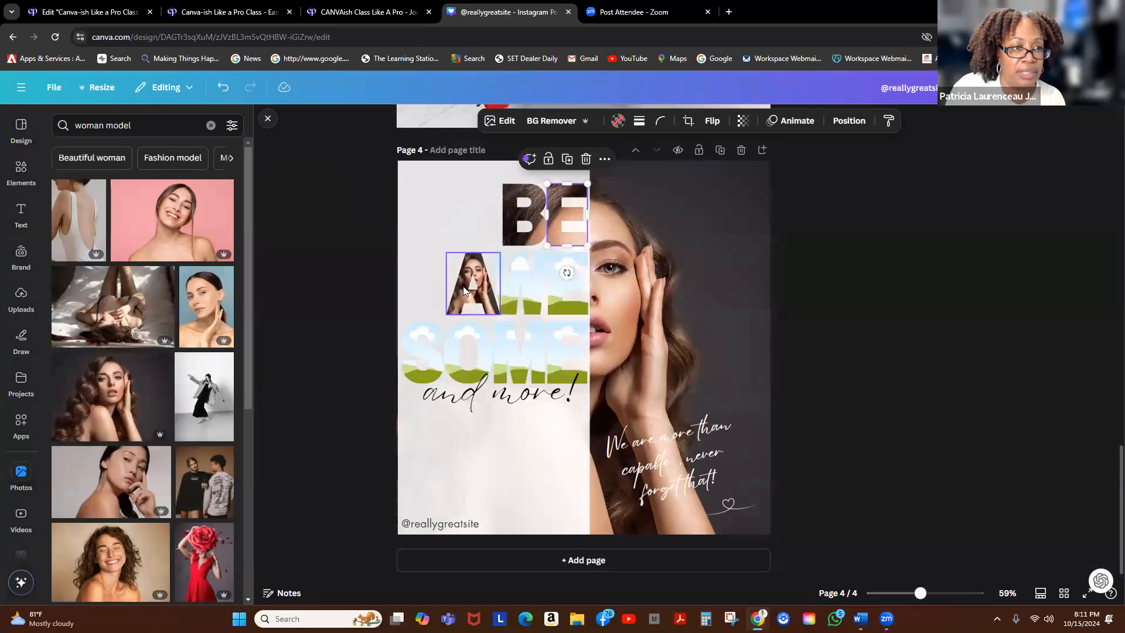
click(687, 122)
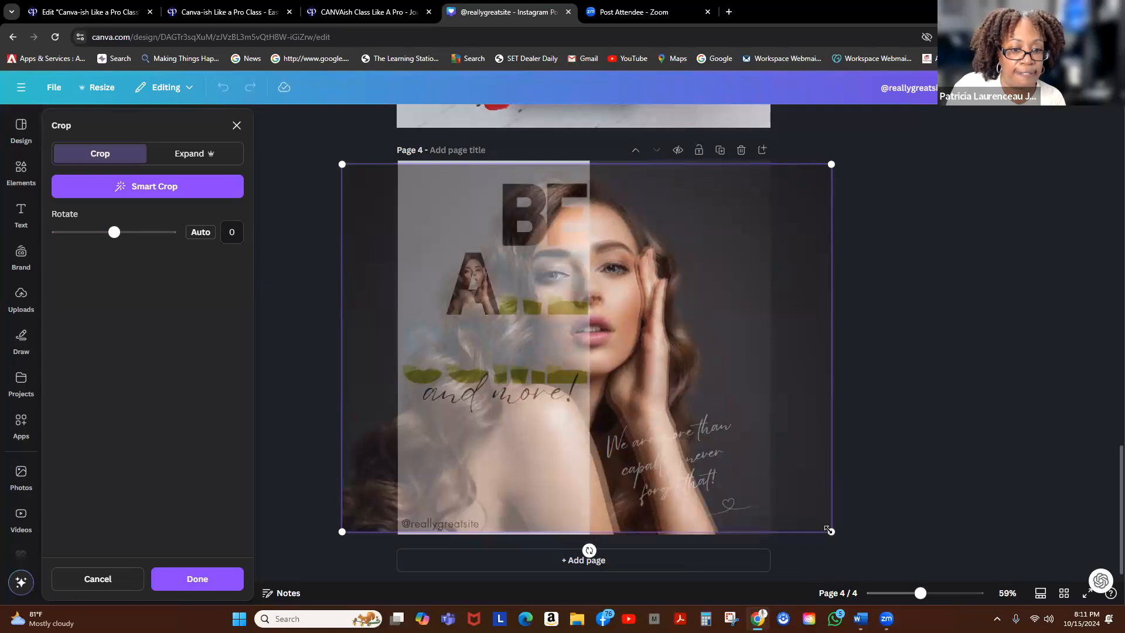
click(936, 350)
click(458, 284)
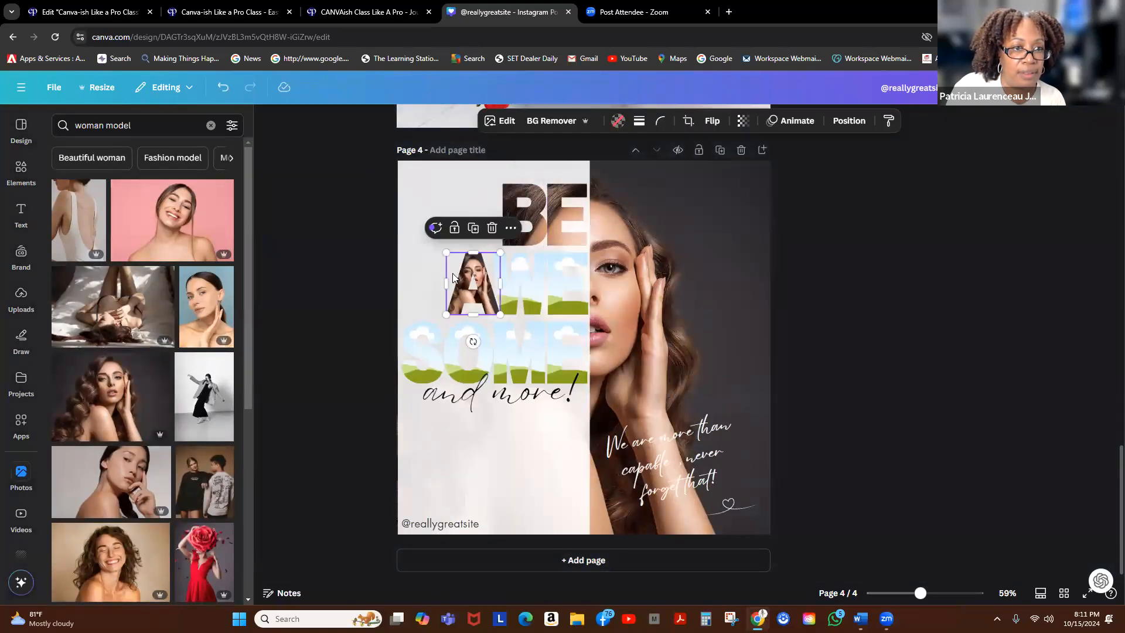
click(688, 121)
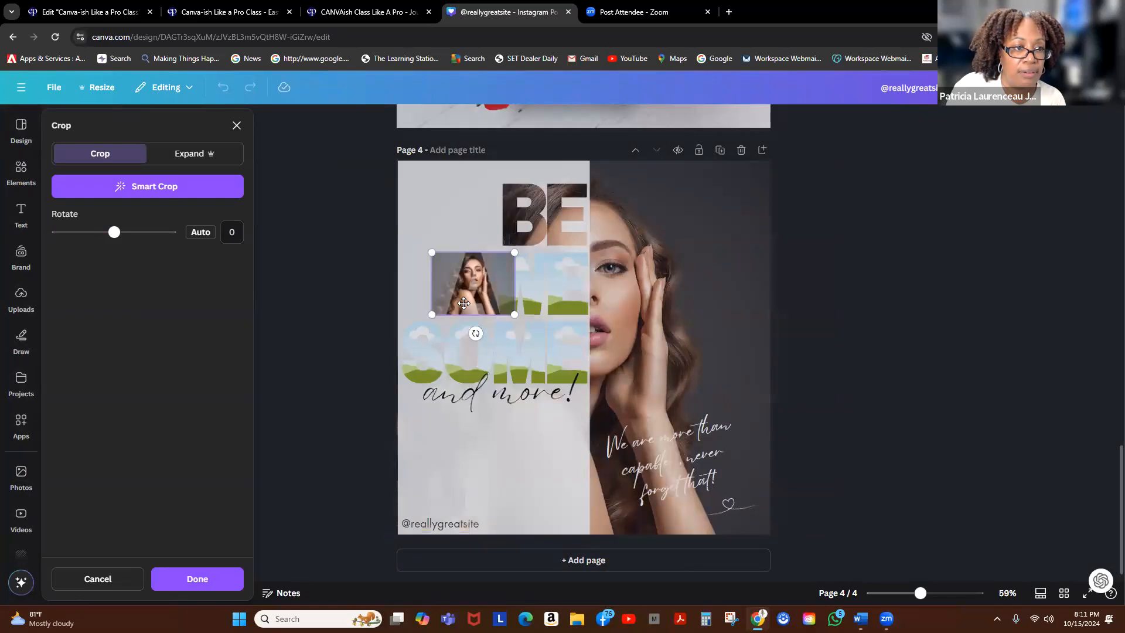
drag(598, 408, 787, 519)
drag(371, 190, 338, 182)
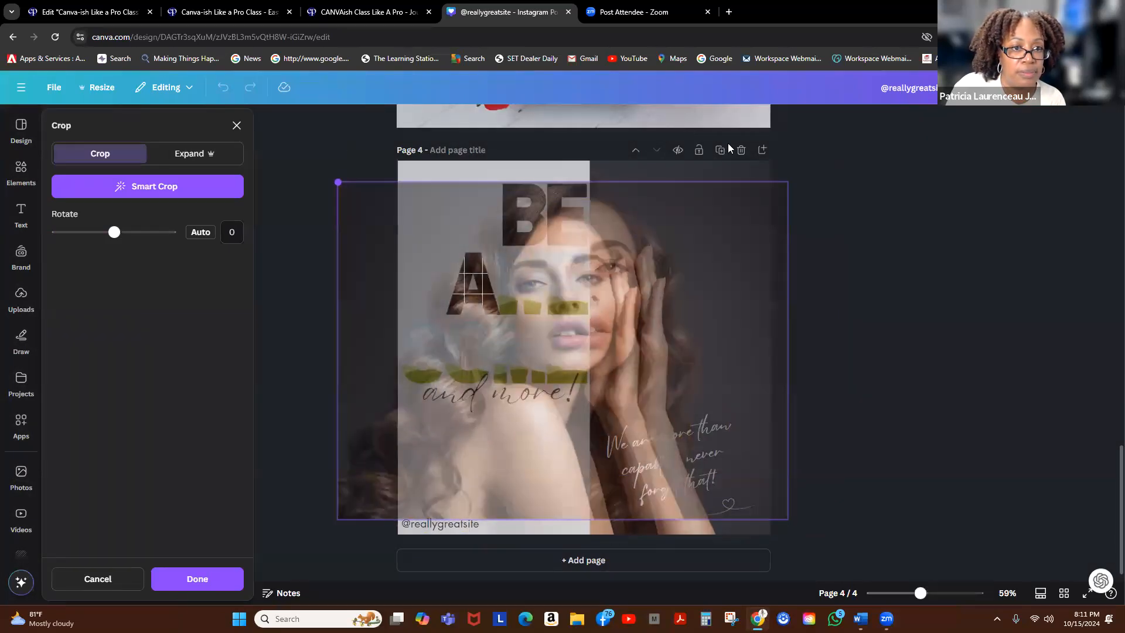
drag(787, 183, 823, 155)
drag(824, 521, 842, 533)
click(906, 384)
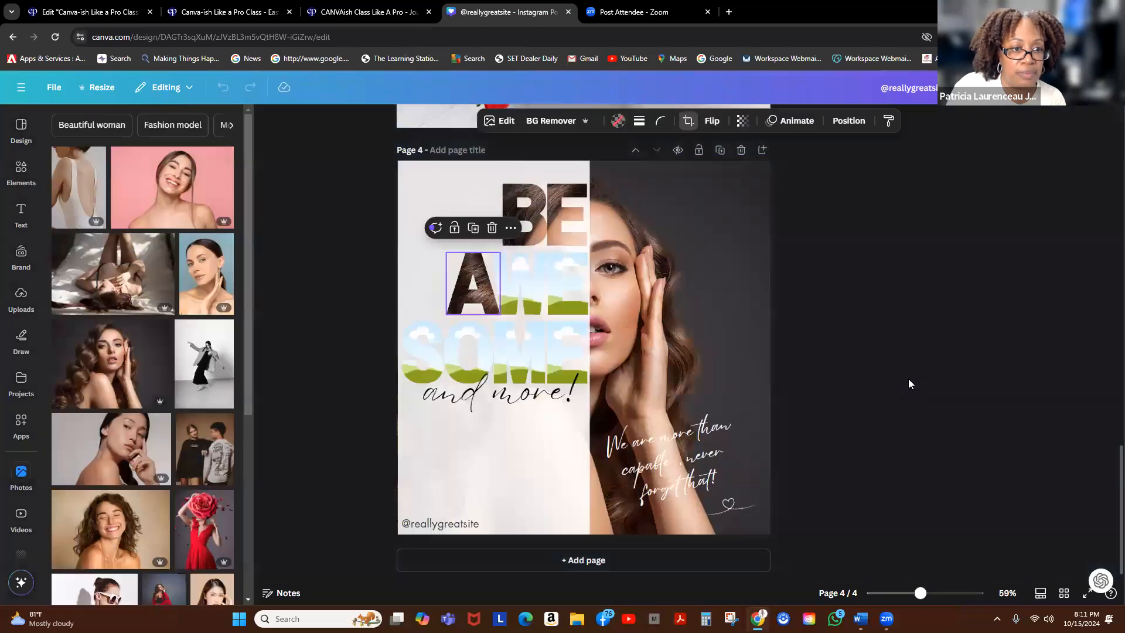
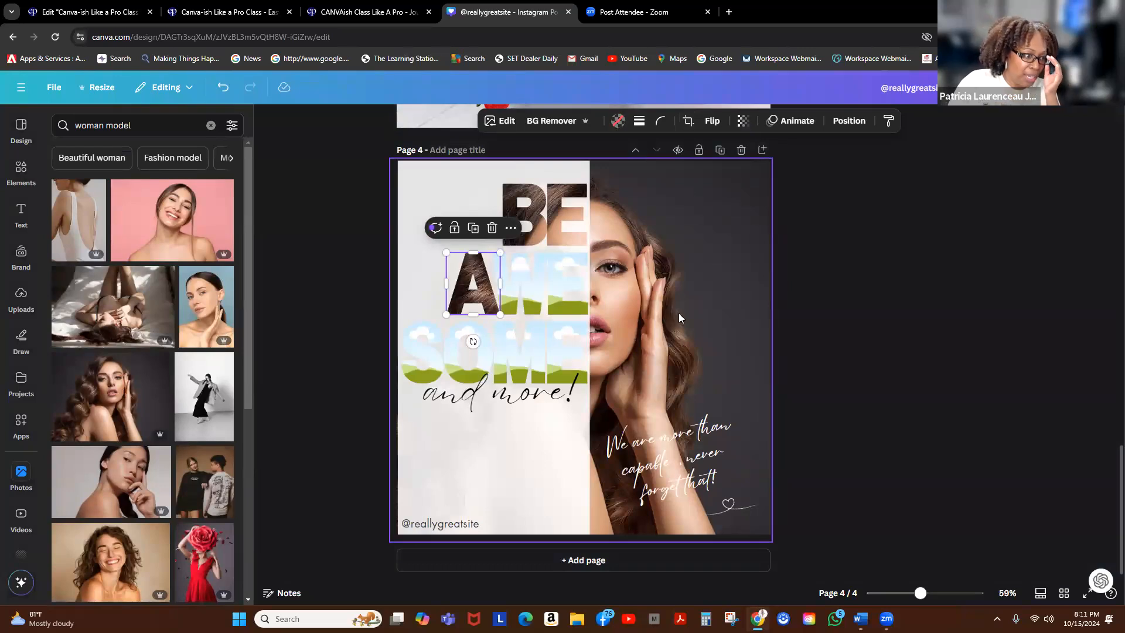
Fill the W of AWESOME with the same portrait, then enlarge and shift its crop until it matches the background face
click(516, 293)
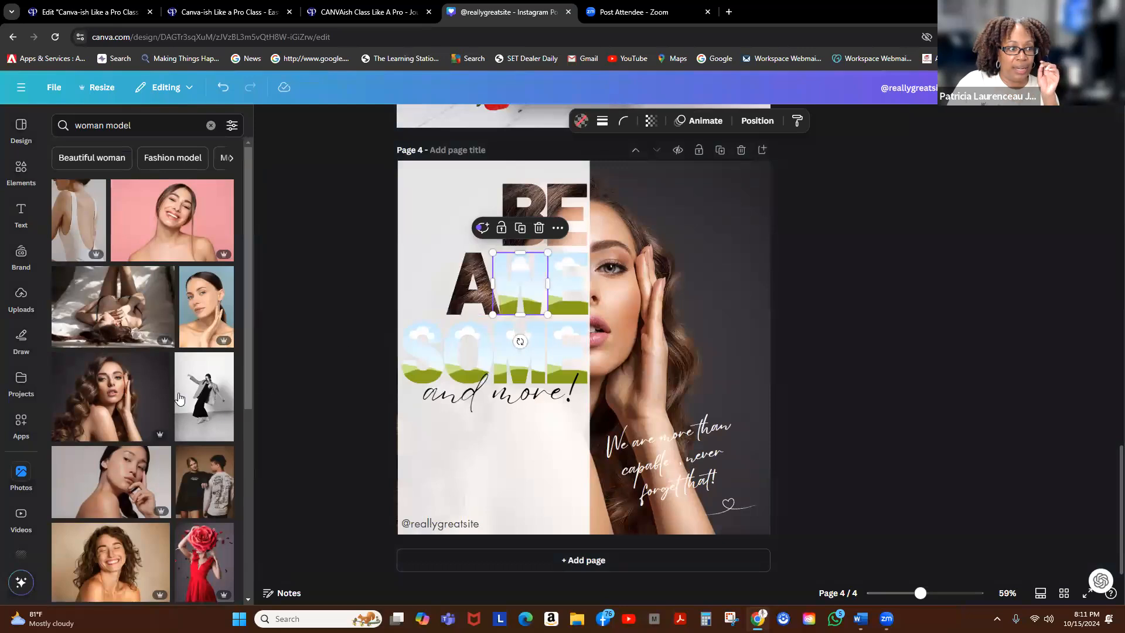
drag(208, 352, 507, 275)
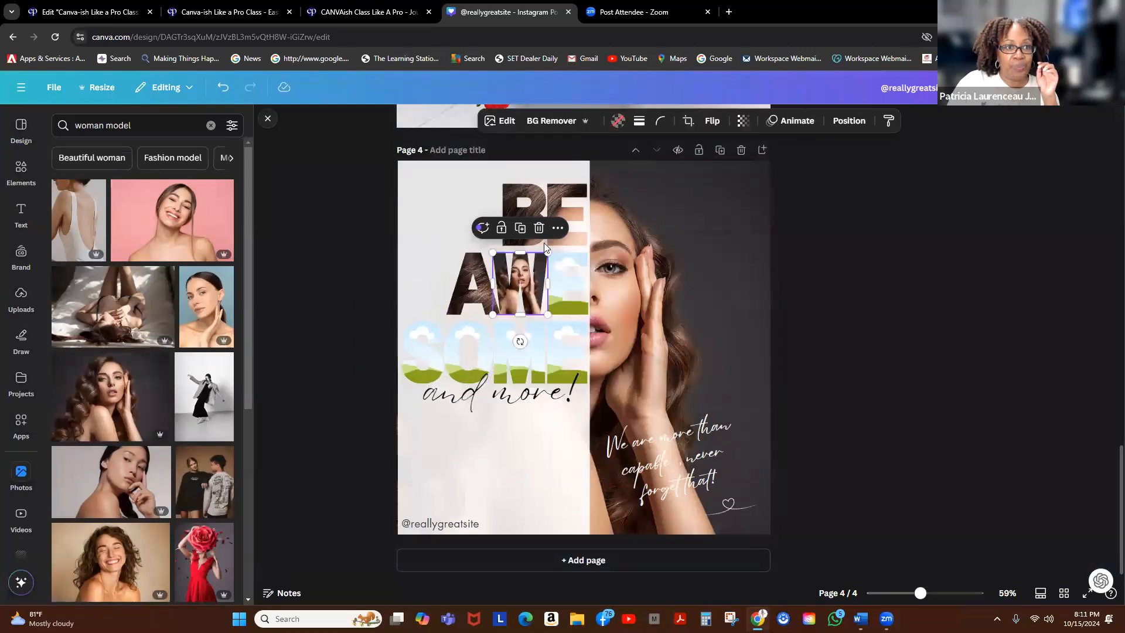
click(689, 121)
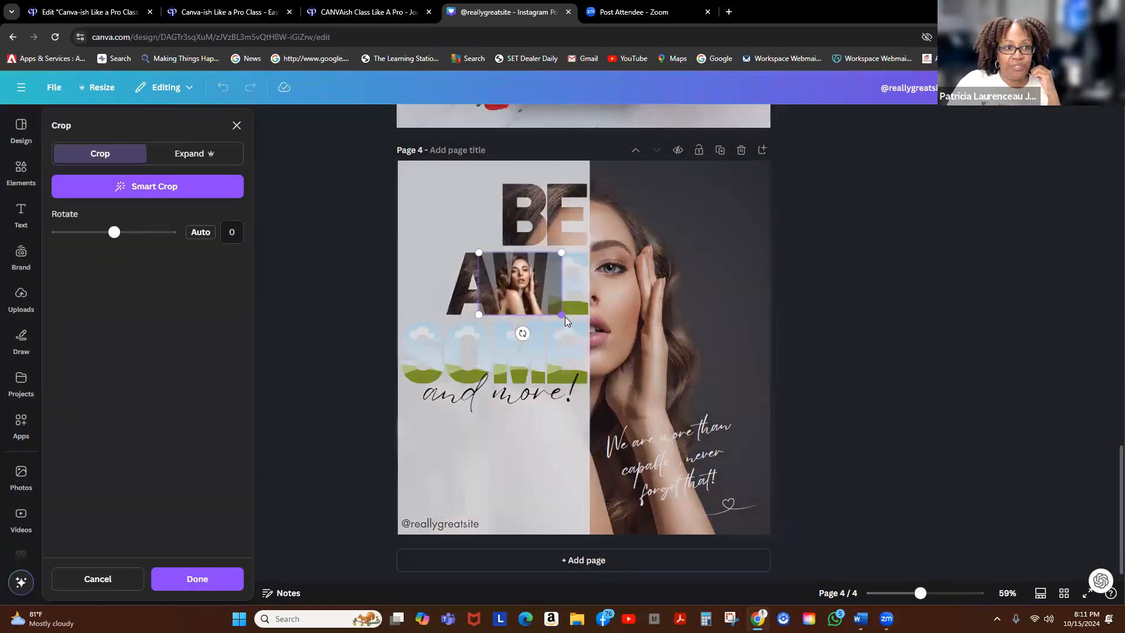
drag(560, 316, 799, 493)
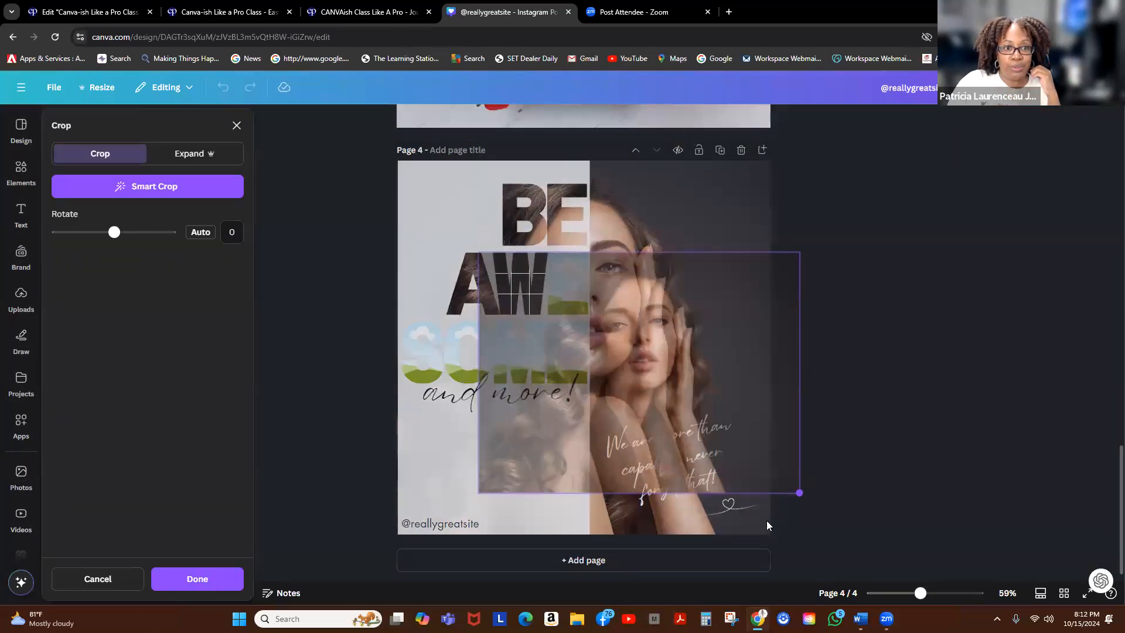
drag(478, 251, 373, 174)
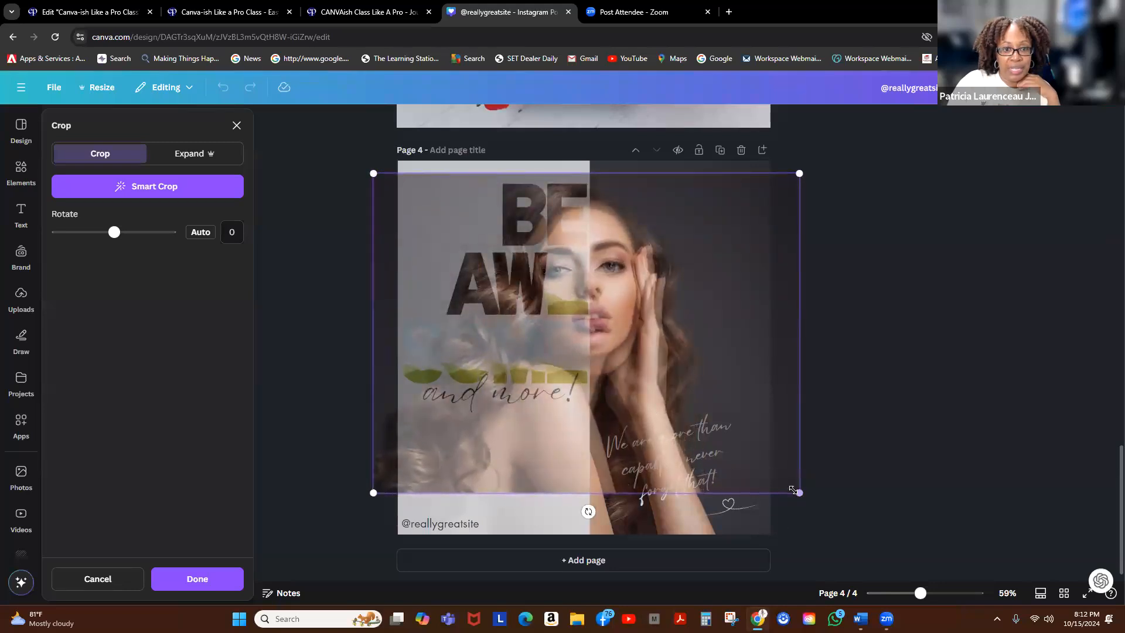
drag(799, 494, 829, 516)
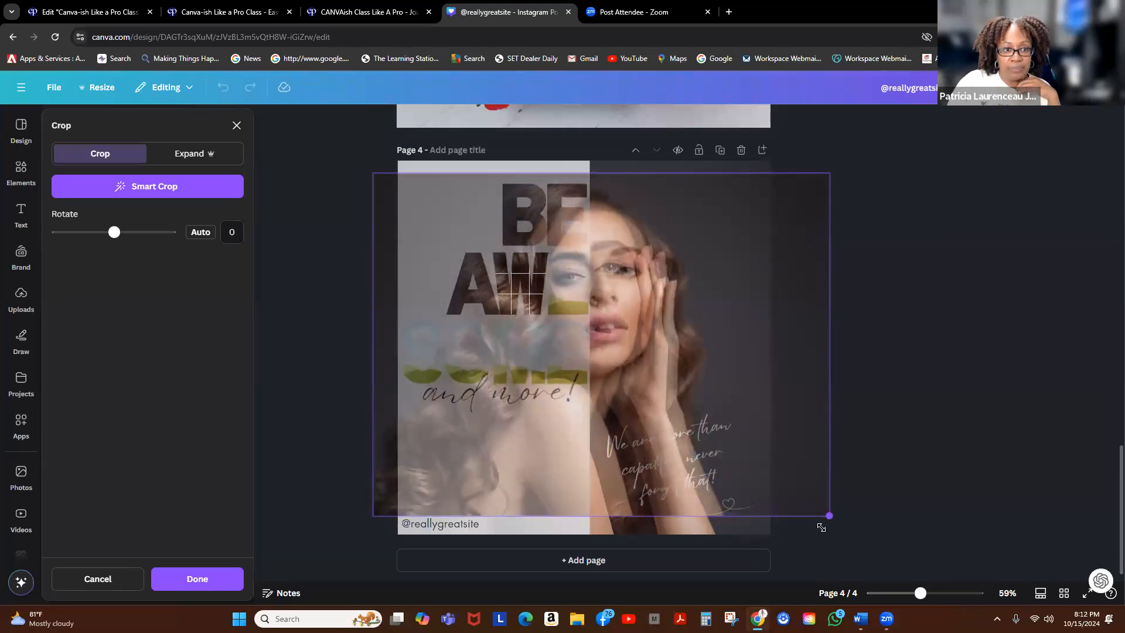
drag(686, 403, 658, 405)
drag(806, 173, 828, 160)
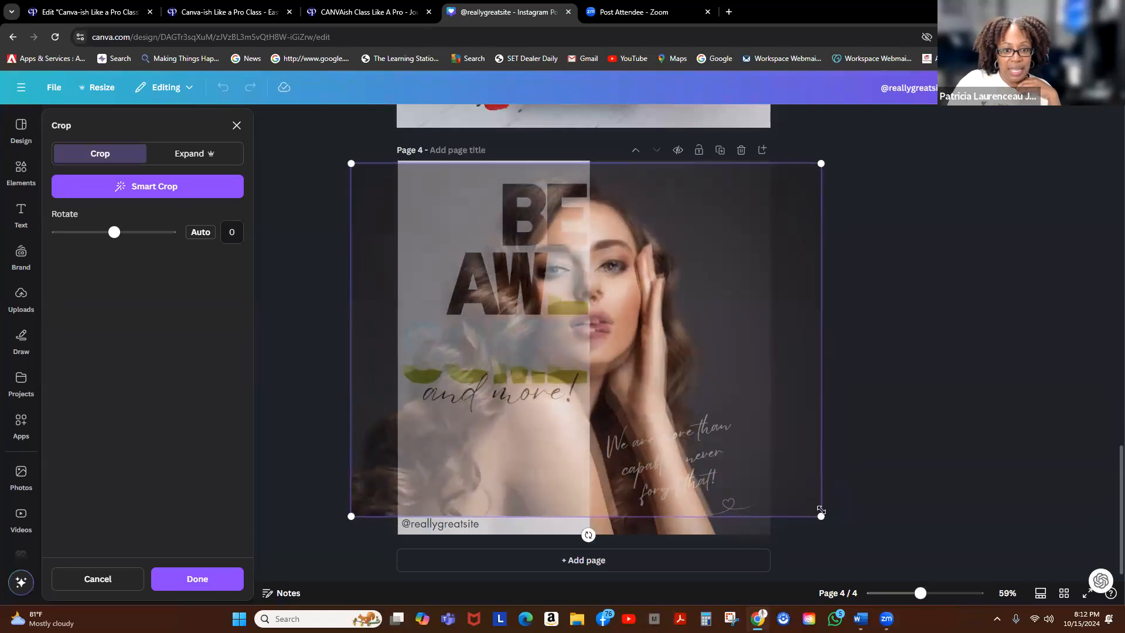
drag(819, 518, 826, 520)
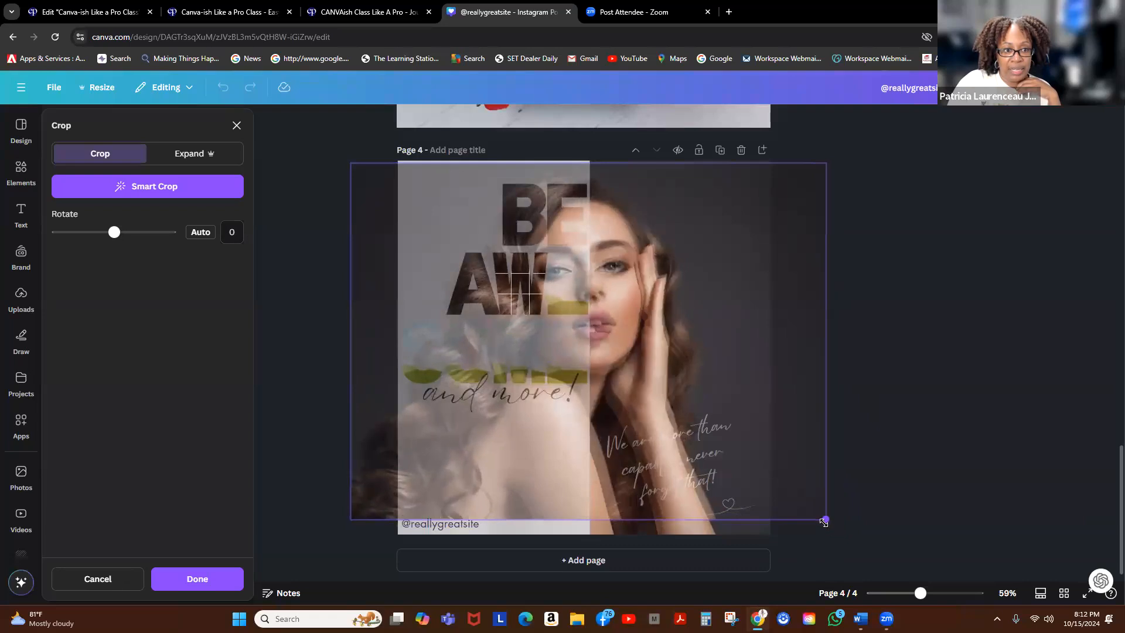
drag(351, 520, 337, 529)
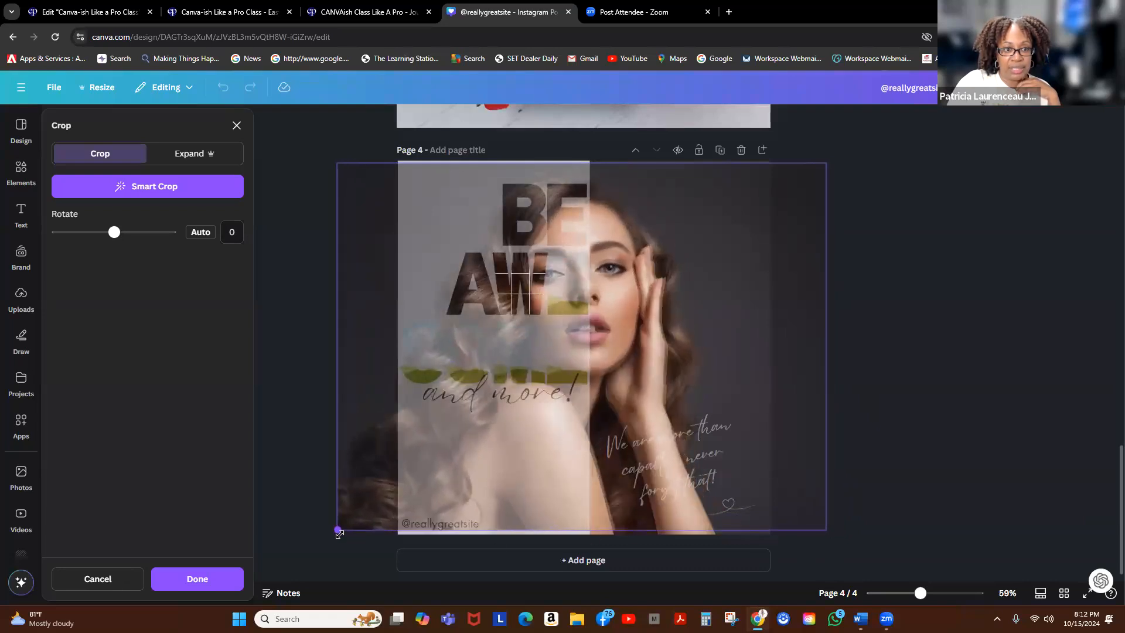
click(878, 398)
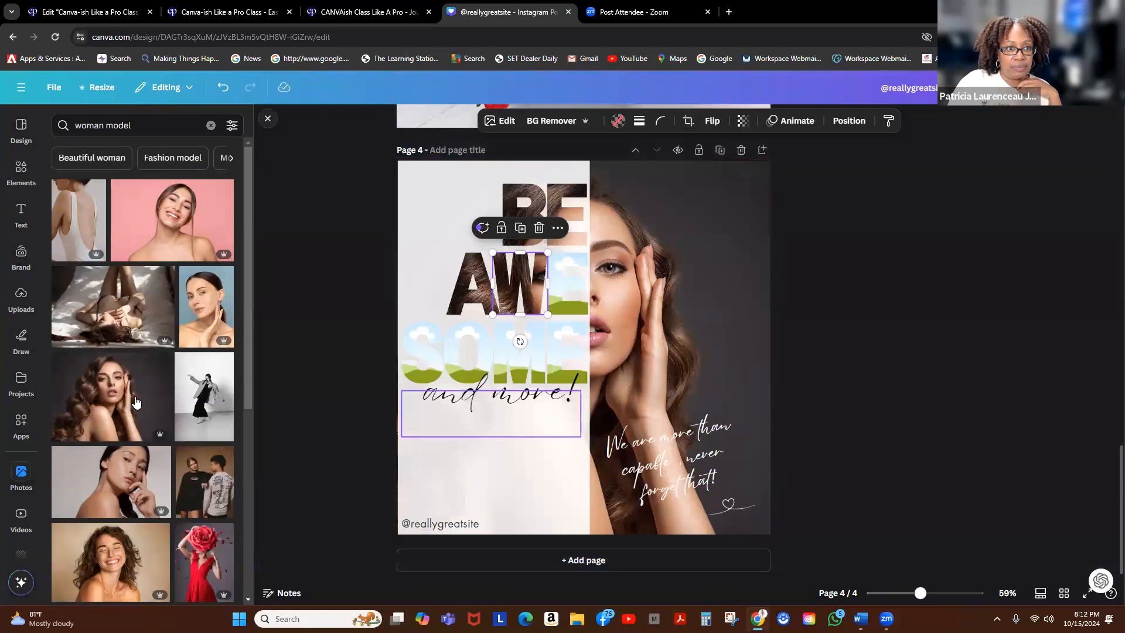
Fill the first E of AWESOME with the portrait, then enlarge and reposition its crop so the eye lines up with the background face
drag(91, 396, 561, 288)
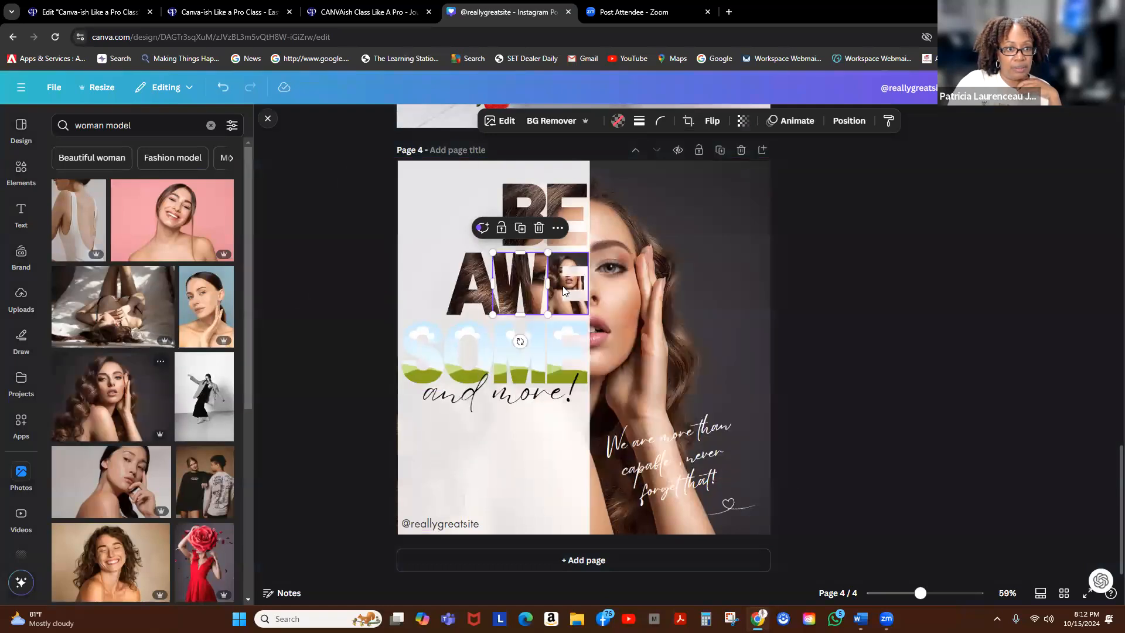
click(688, 120)
click(889, 283)
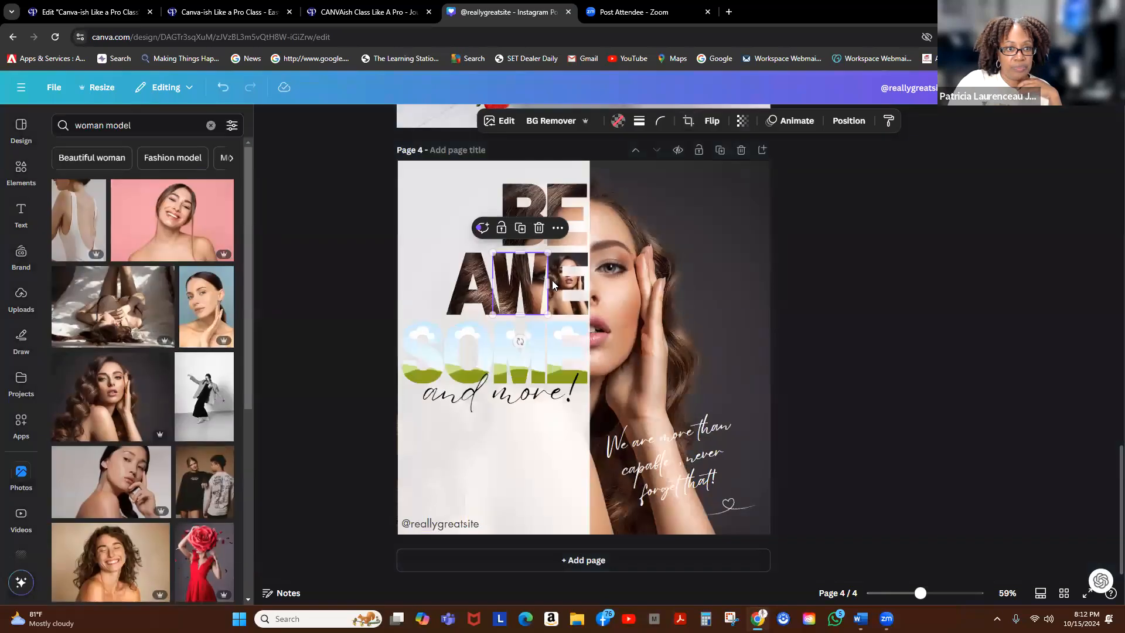
click(571, 299)
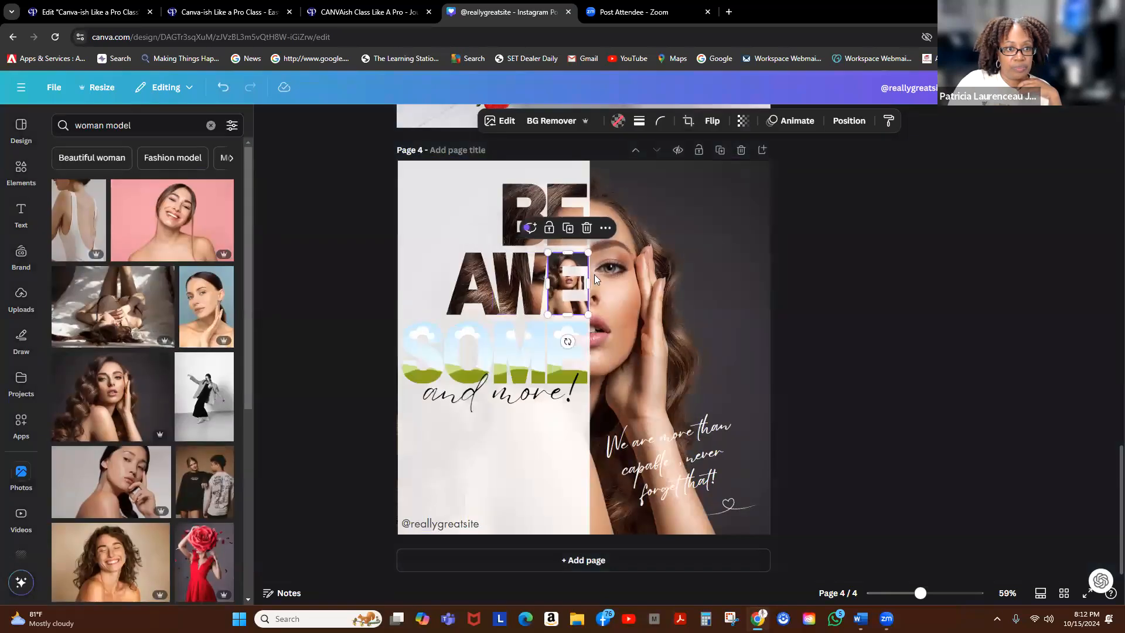
click(687, 123)
drag(707, 207, 719, 171)
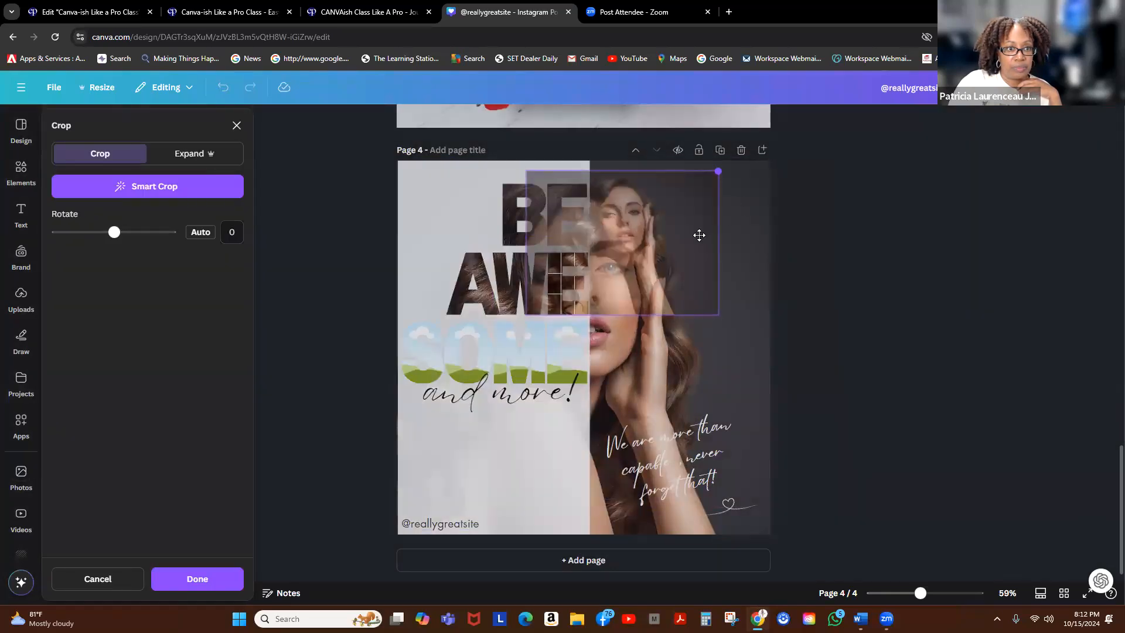
drag(524, 314, 344, 515)
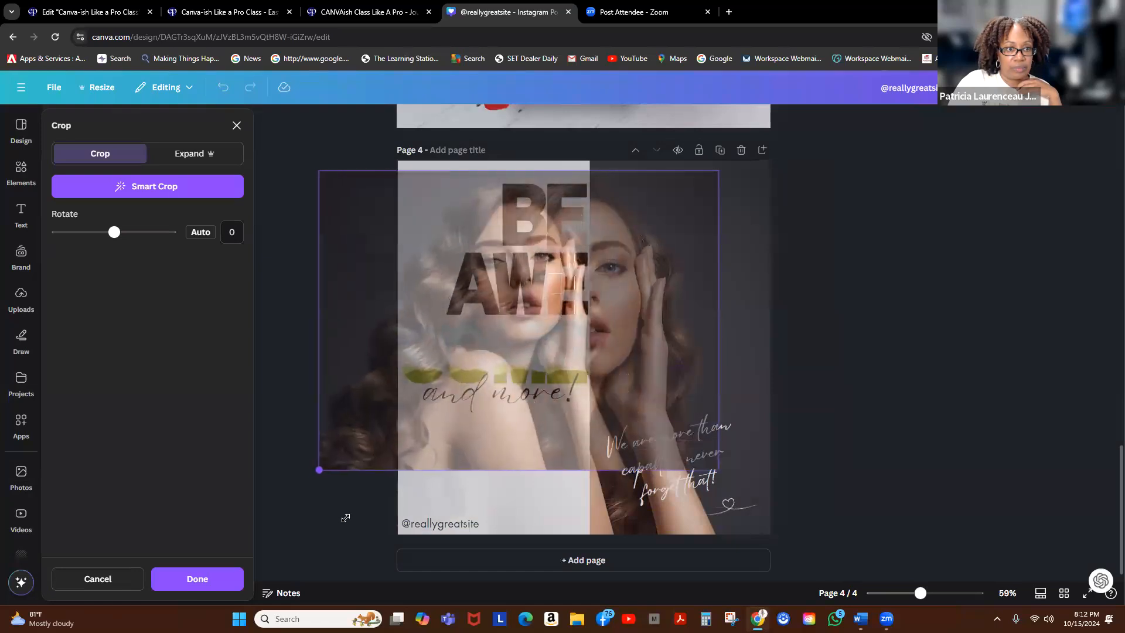
drag(717, 473, 815, 545)
drag(695, 355, 710, 346)
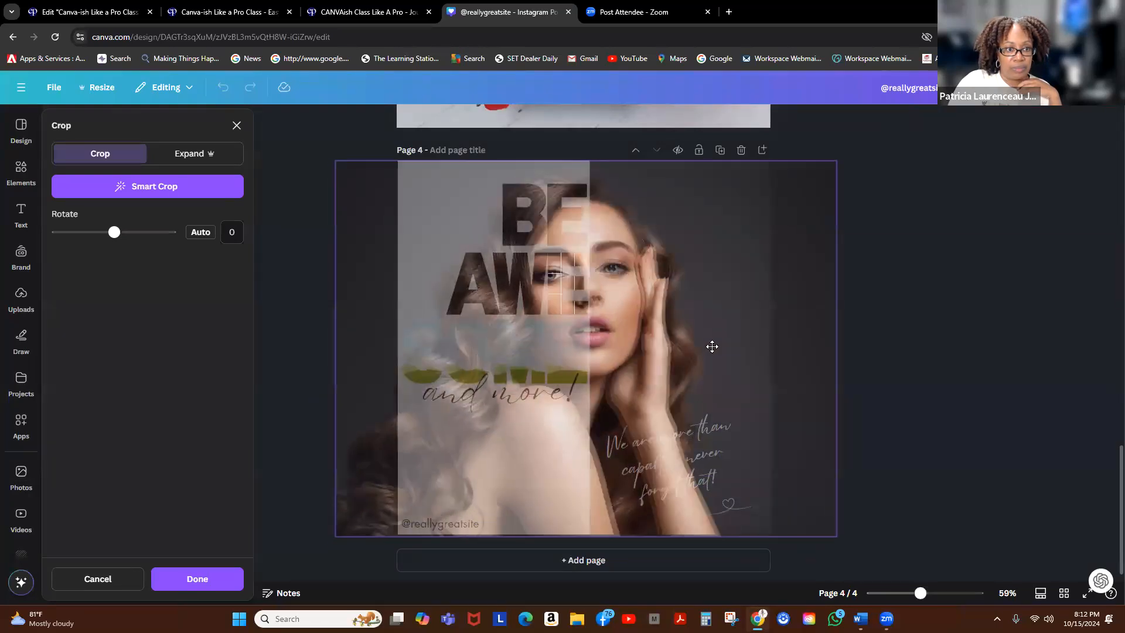
click(918, 350)
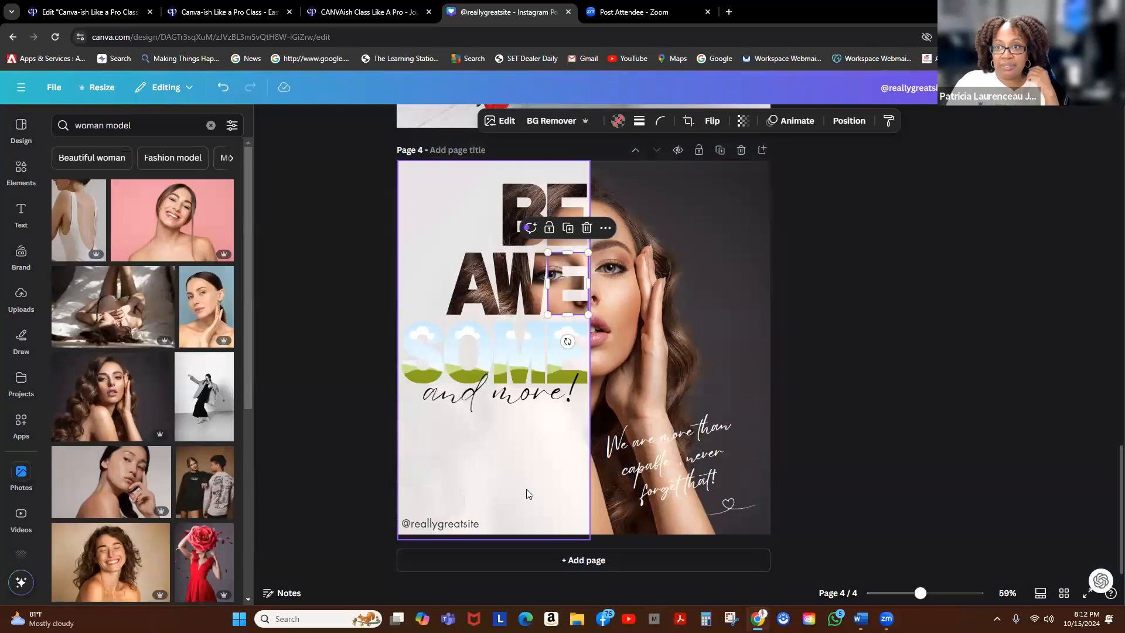
scroll(131, 434, down, 5)
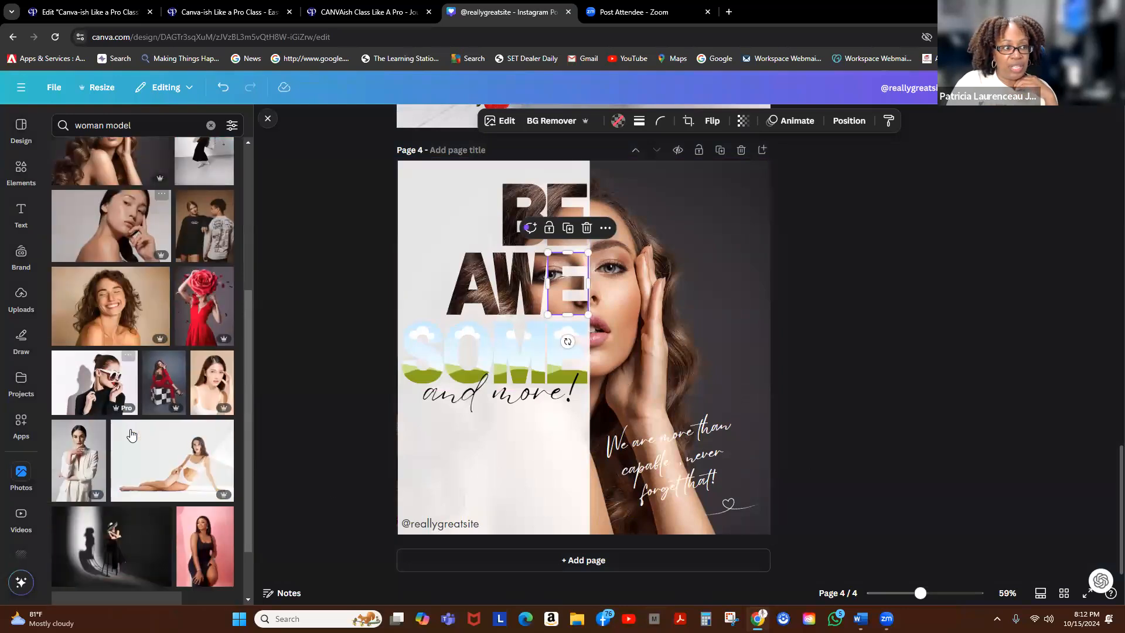
scroll(132, 434, down, 1)
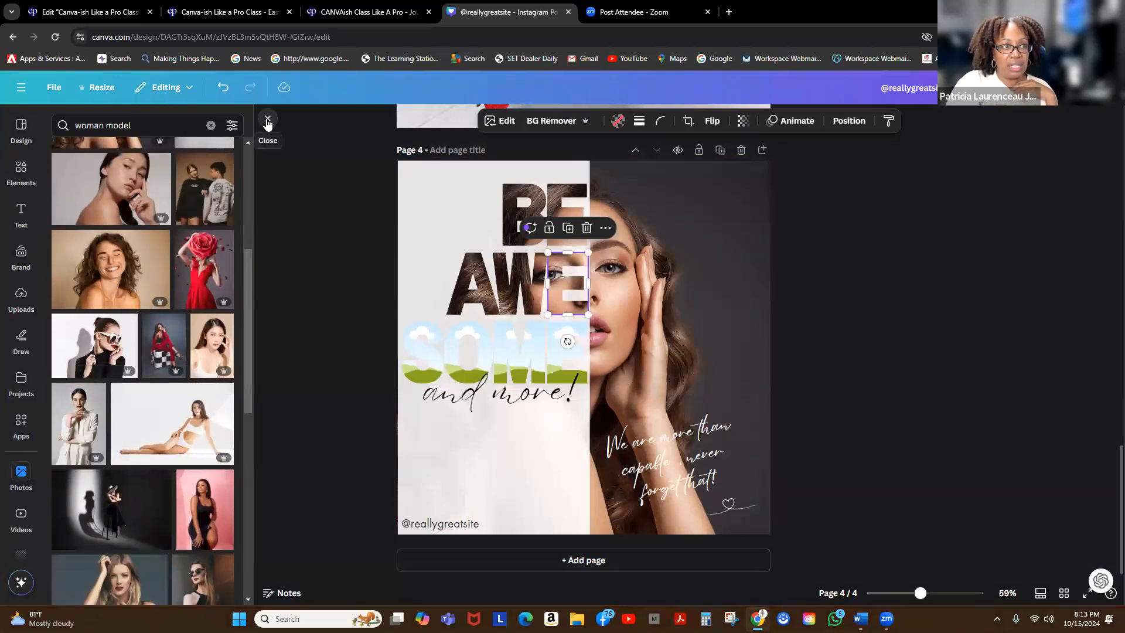
click(265, 120)
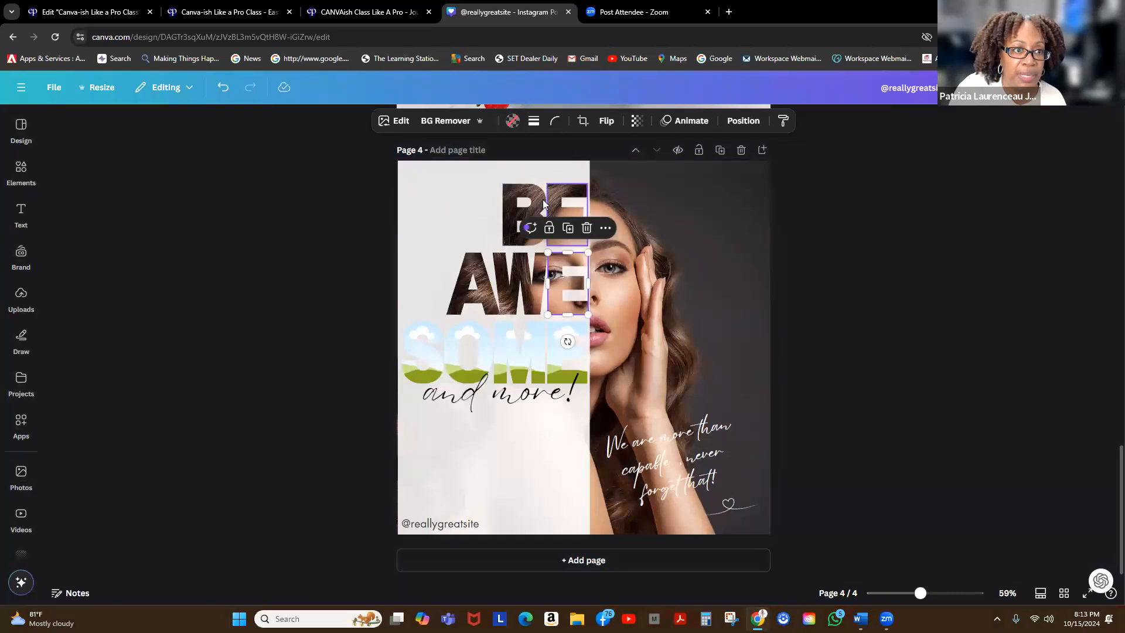
click(515, 198)
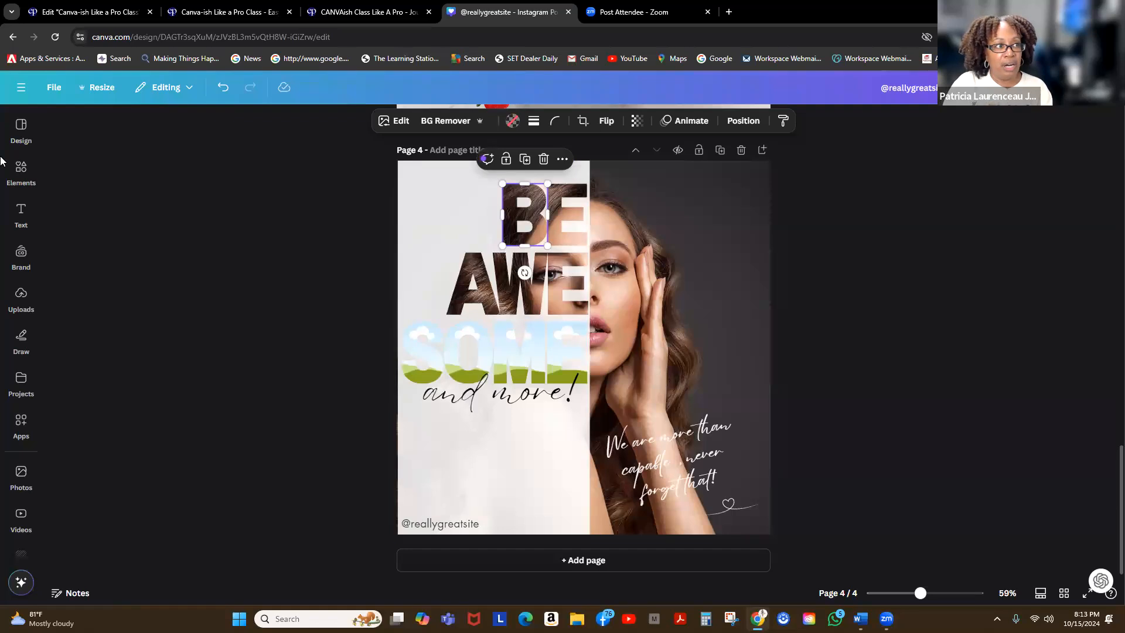
click(21, 129)
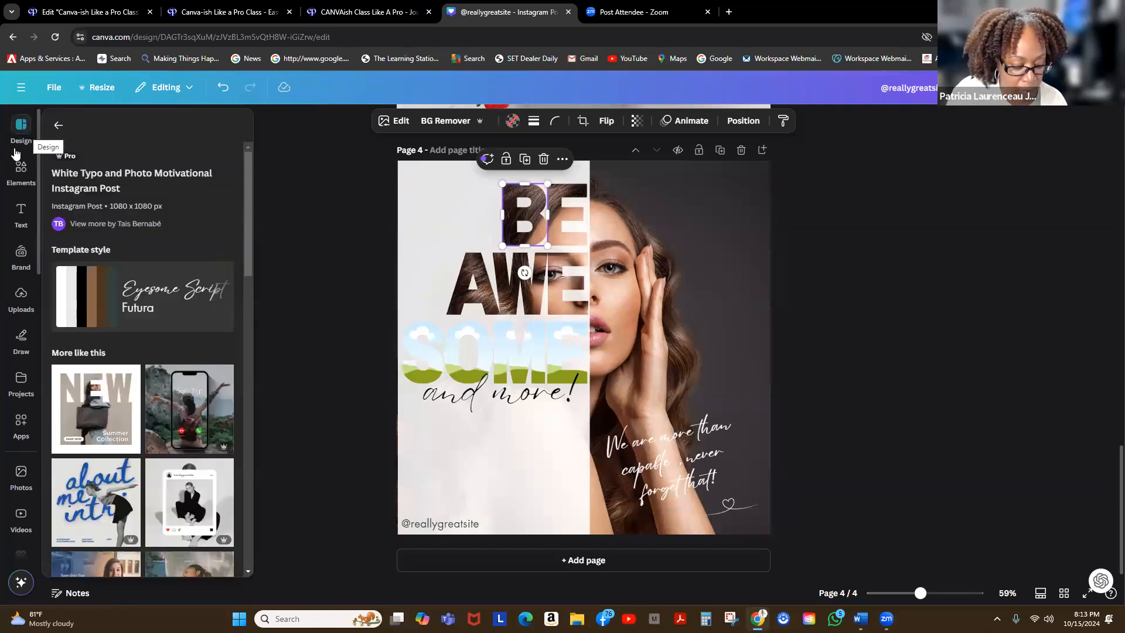
click(18, 131)
click(17, 129)
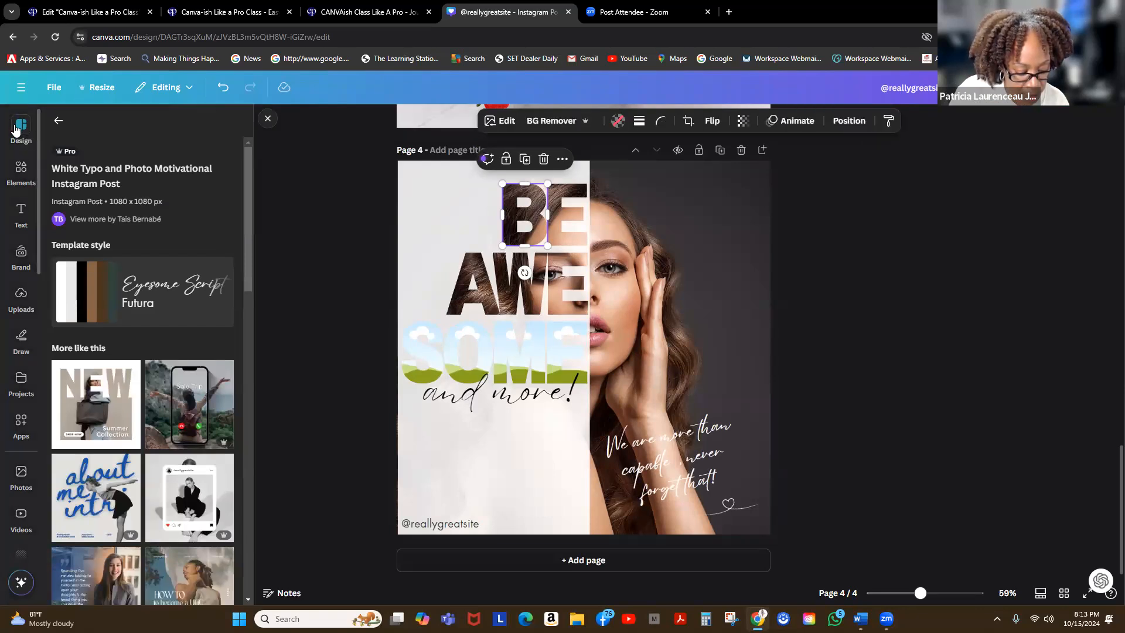
Add a blank page 5 after the portrait page and list all frames in the Frame element search
click(576, 563)
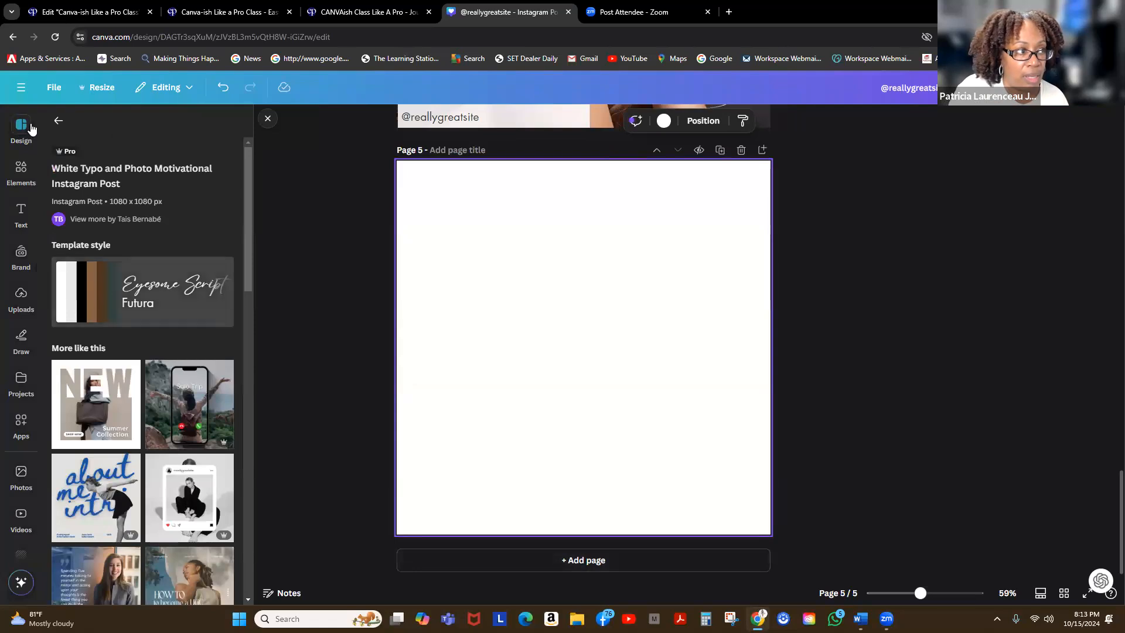
click(19, 171)
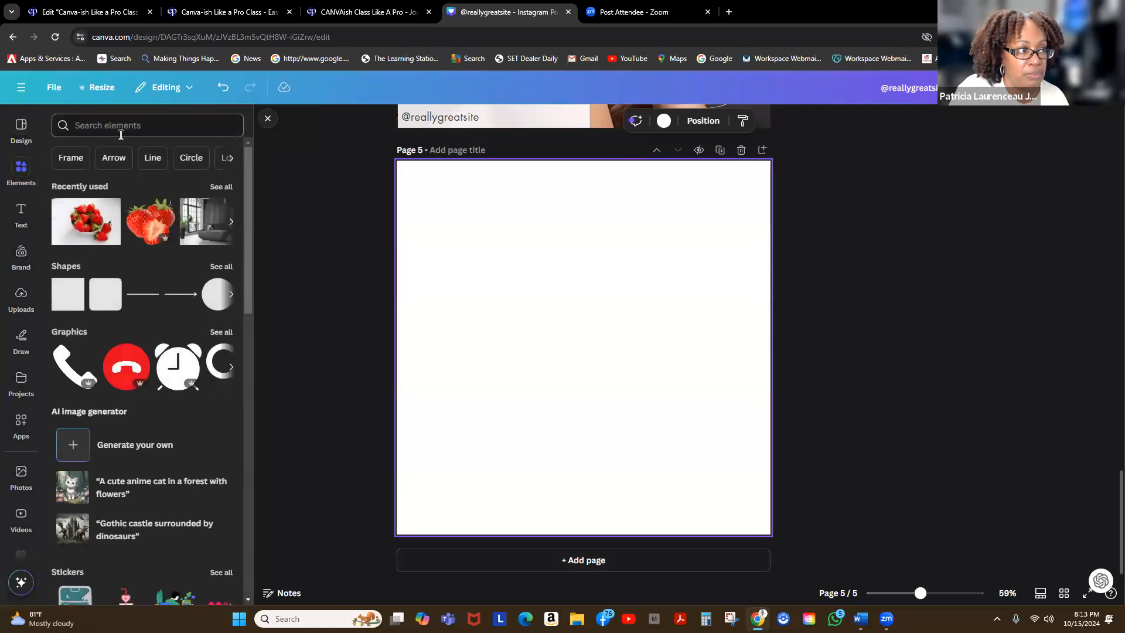
click(64, 161)
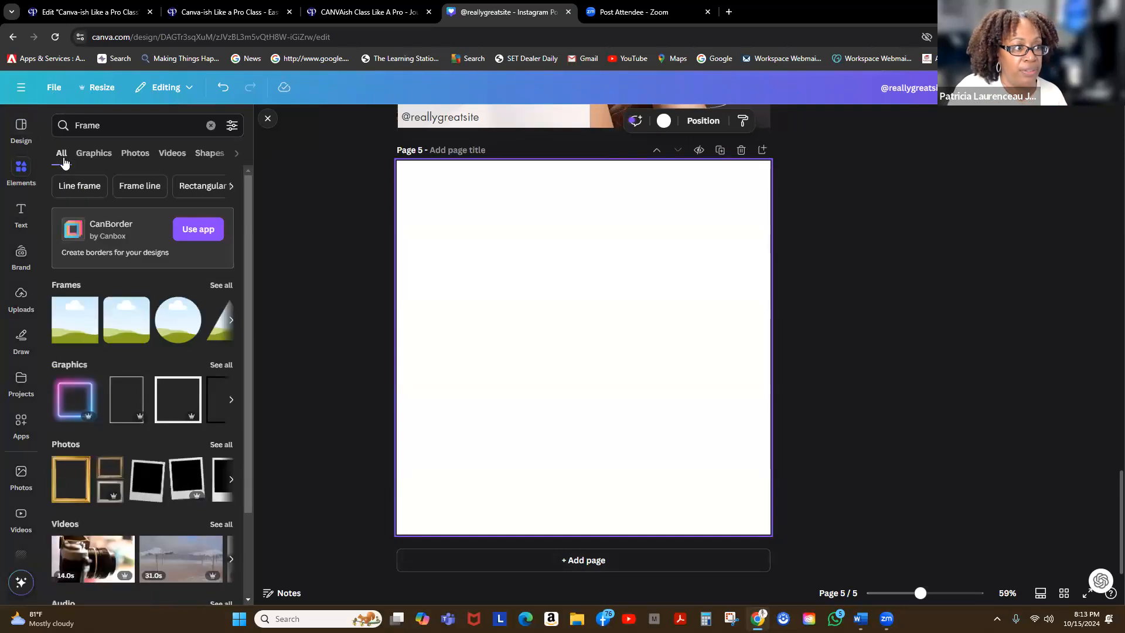
click(221, 285)
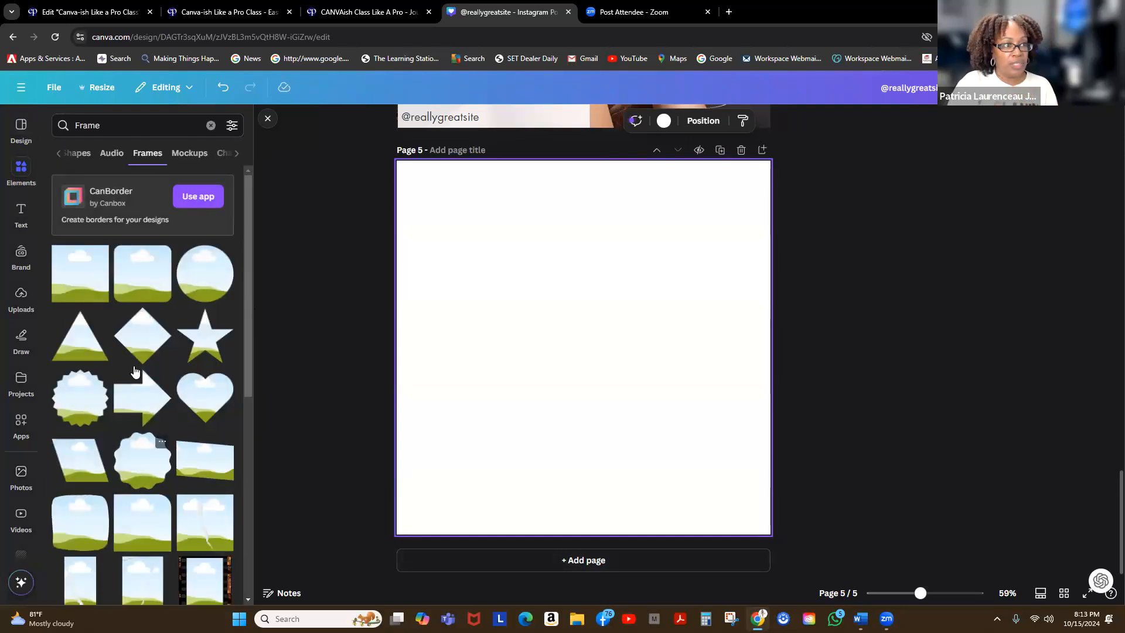
Examine the available frames, from basic shapes and device mockups to brush strokes, borders and alphabet letters
scroll(130, 344, down, 4)
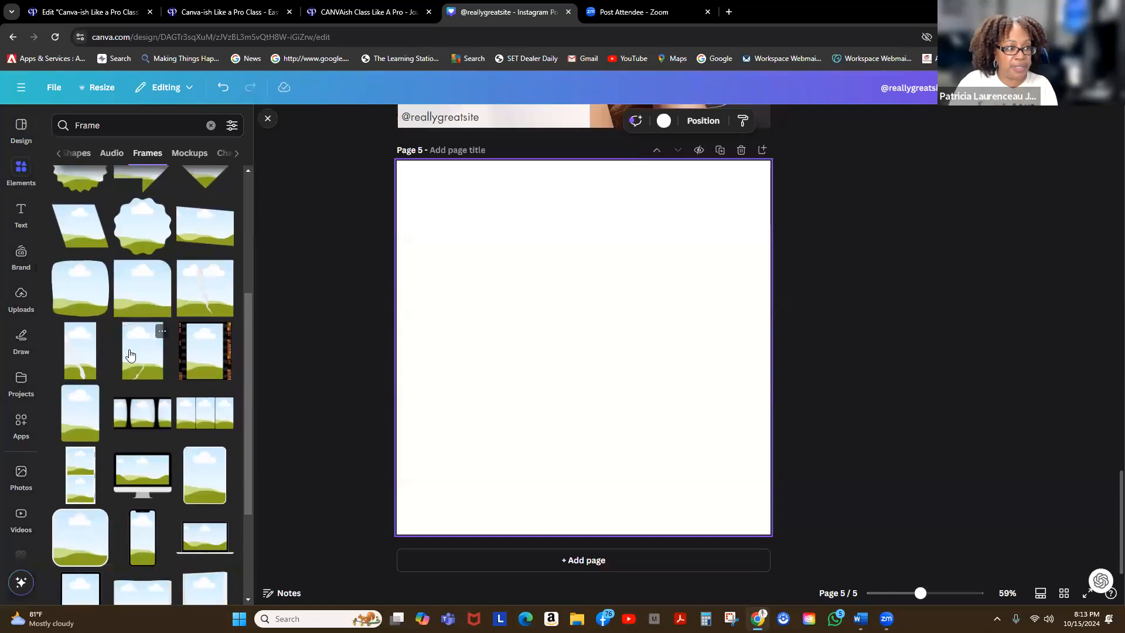
scroll(130, 354, up, 2)
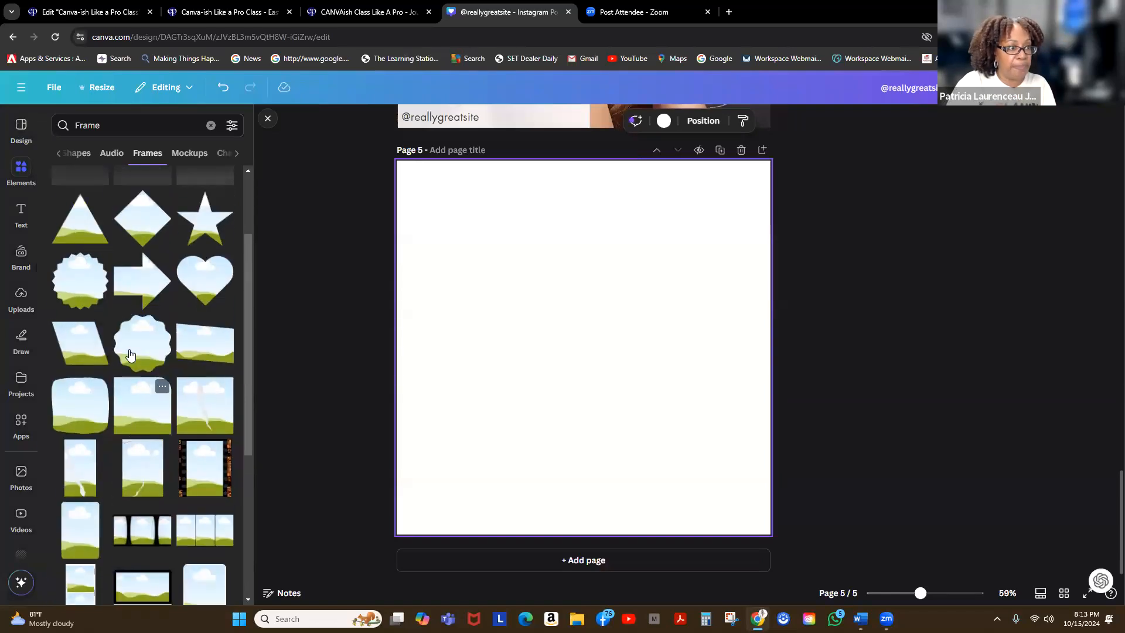
scroll(126, 359, up, 2)
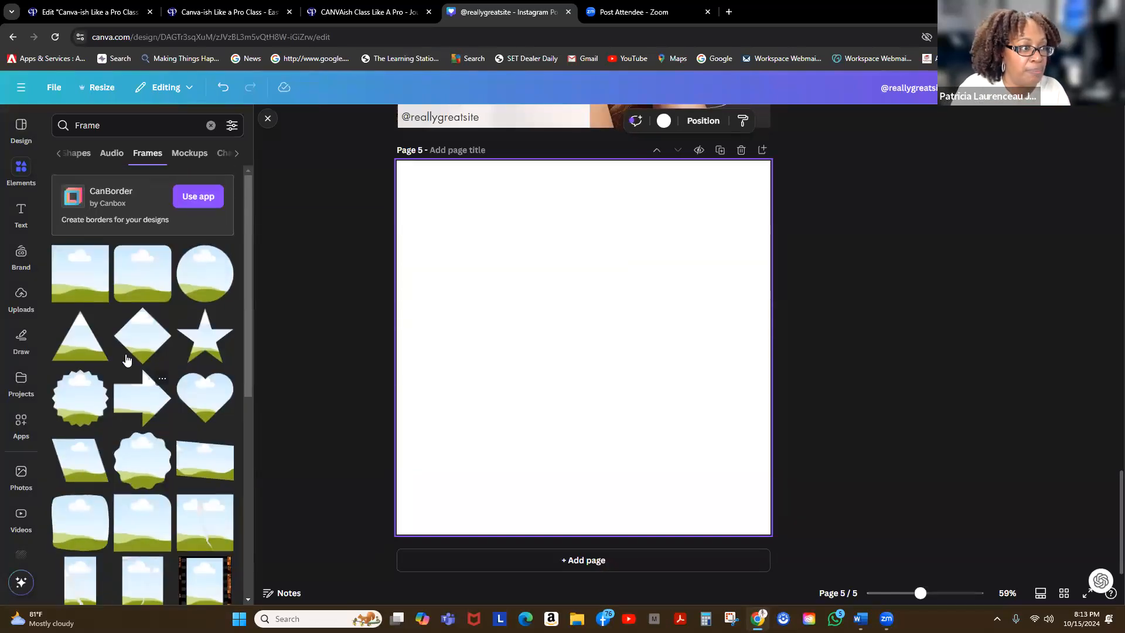
scroll(126, 362, down, 4)
scroll(125, 364, down, 4)
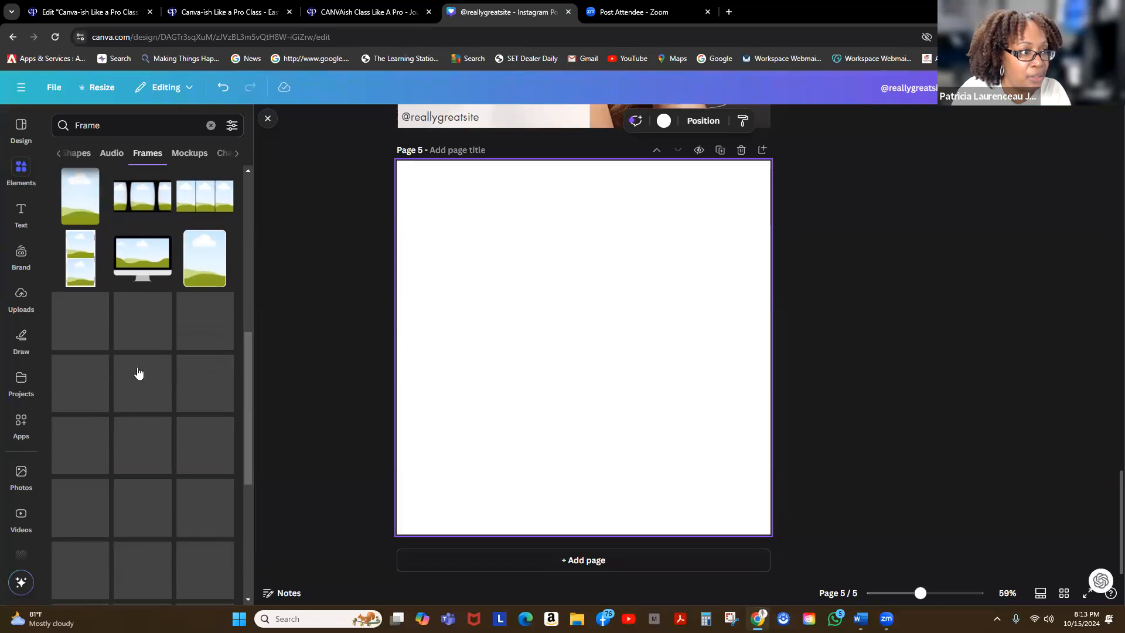
scroll(139, 375, down, 10)
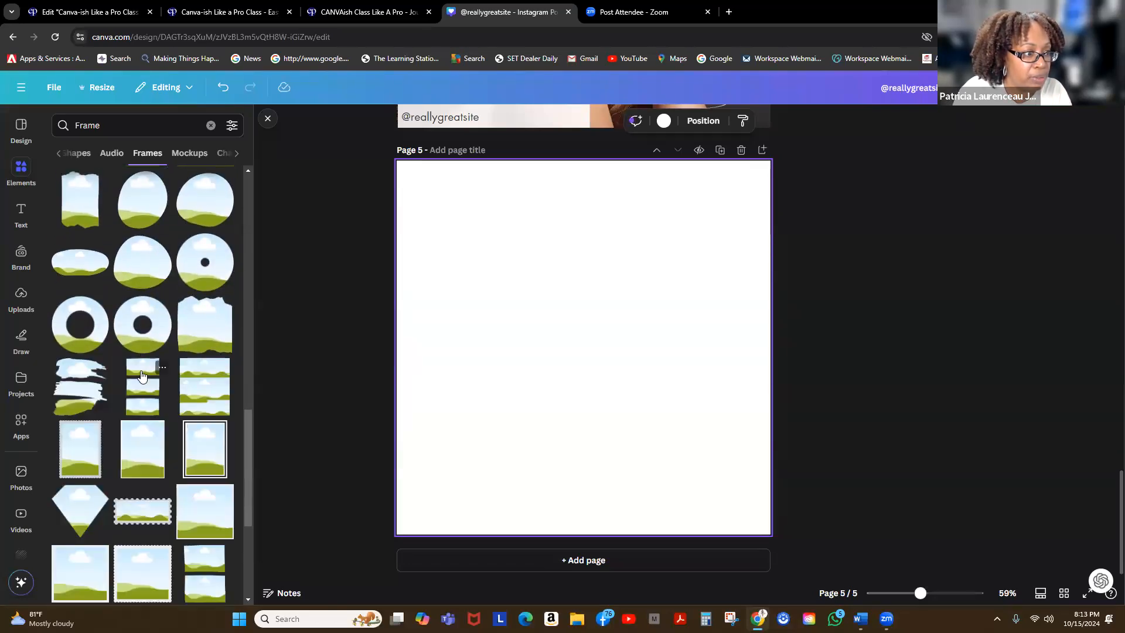
scroll(141, 376, down, 7)
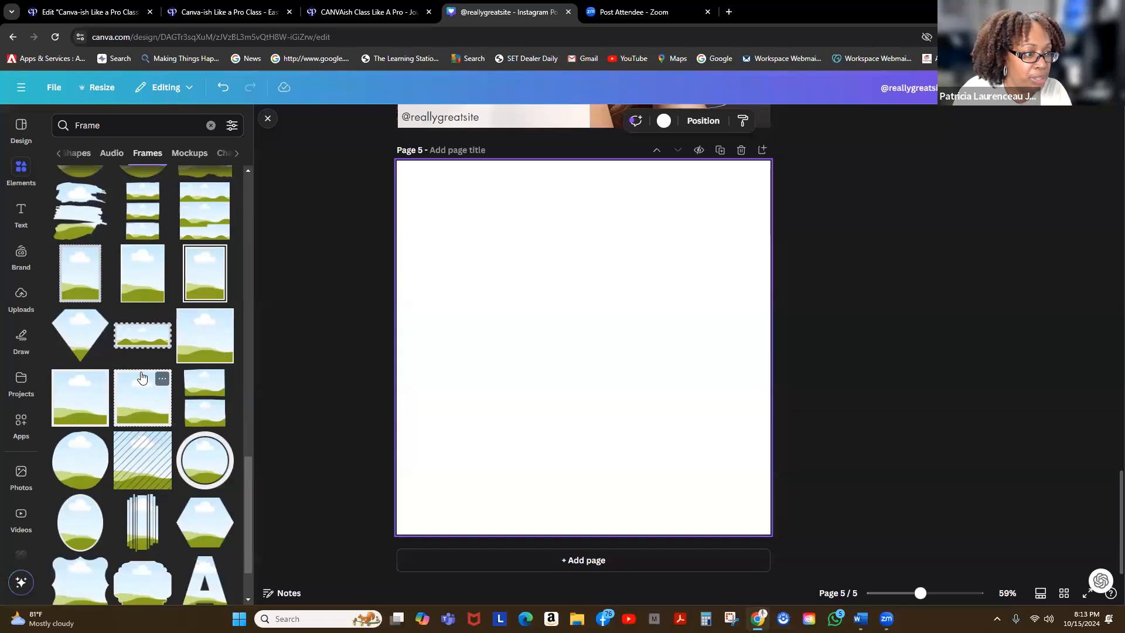
scroll(142, 376, down, 7)
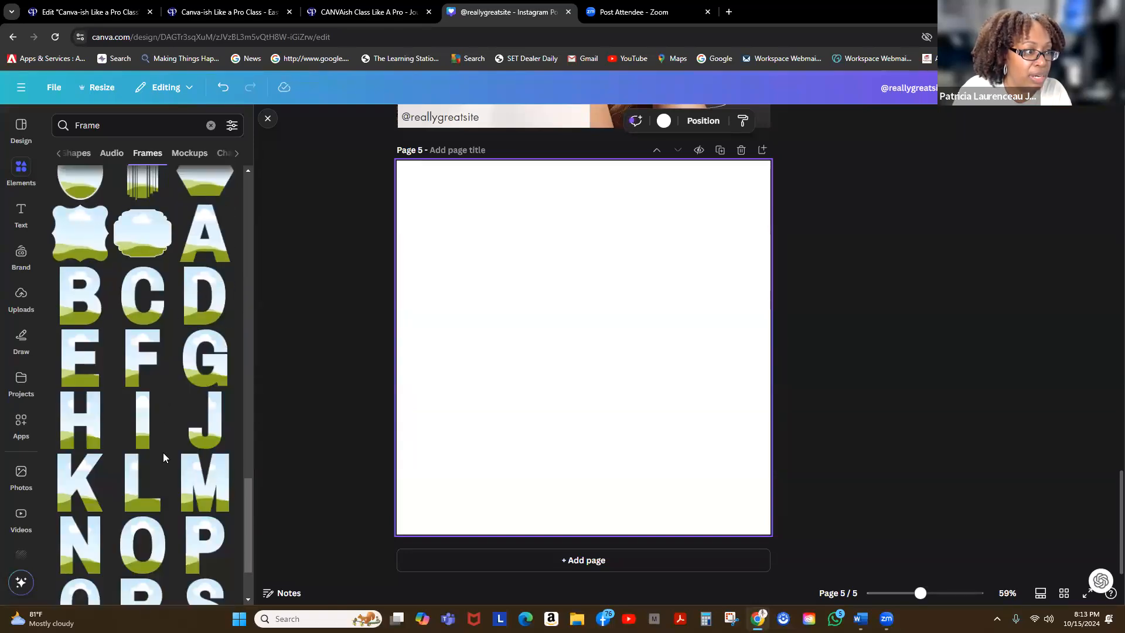
scroll(163, 452, down, 3)
scroll(711, 362, up, 6)
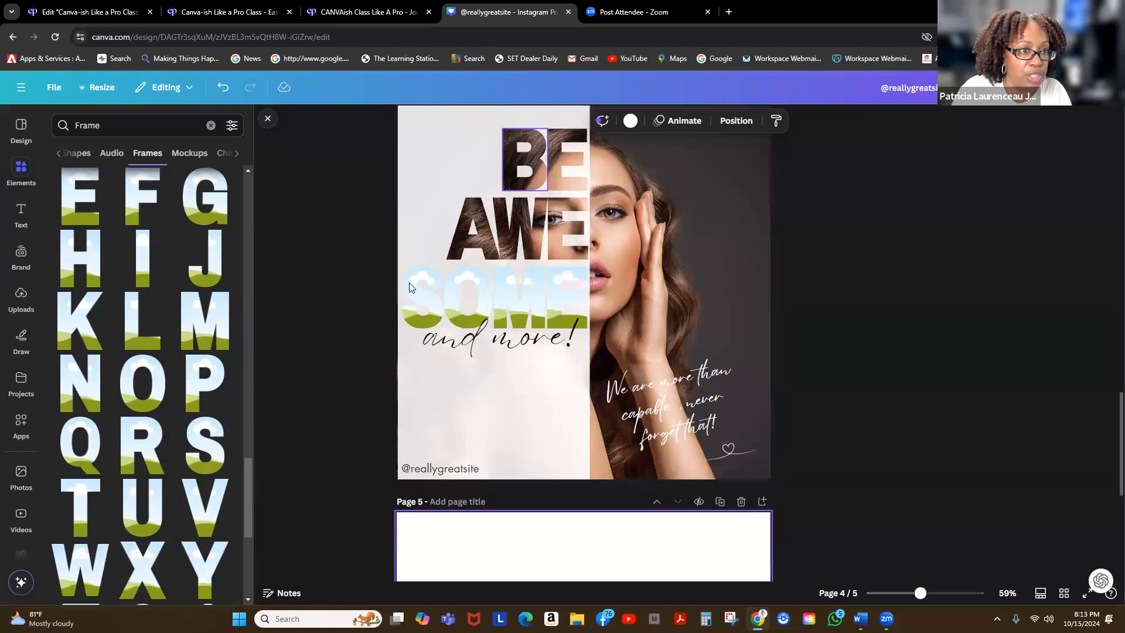
scroll(137, 376, up, 5)
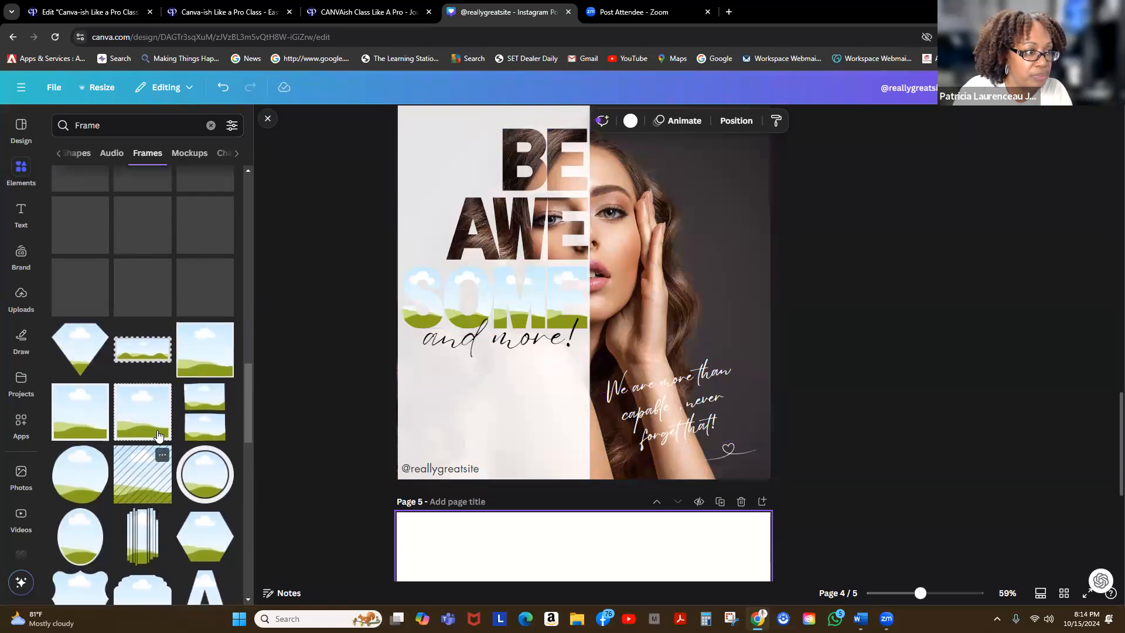
scroll(158, 436, up, 5)
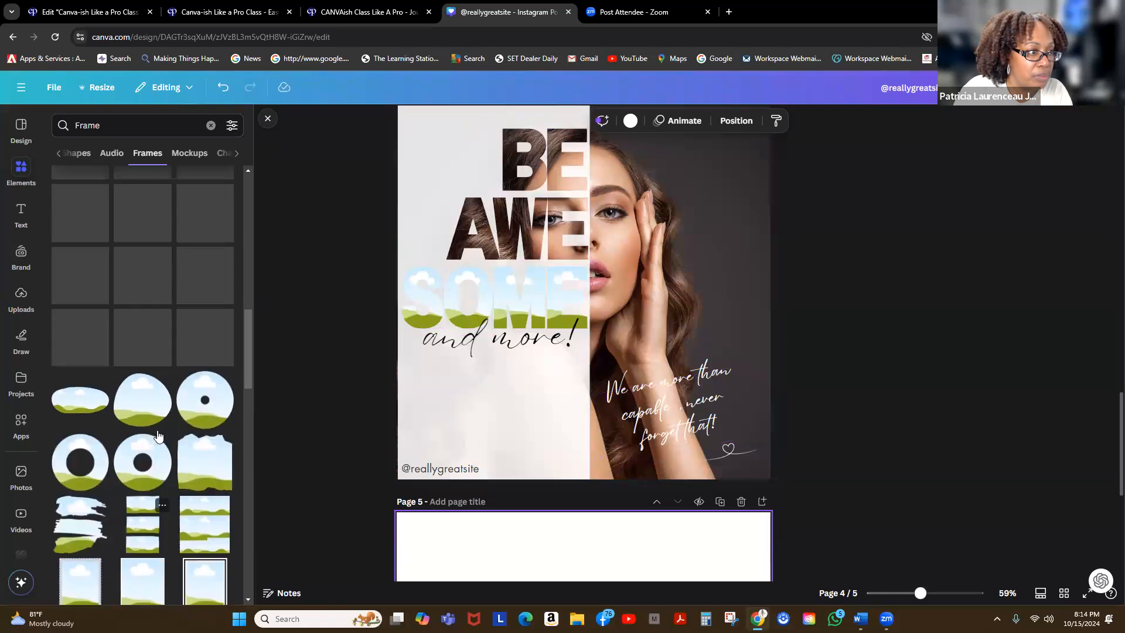
scroll(157, 435, up, 2)
scroll(145, 423, up, 4)
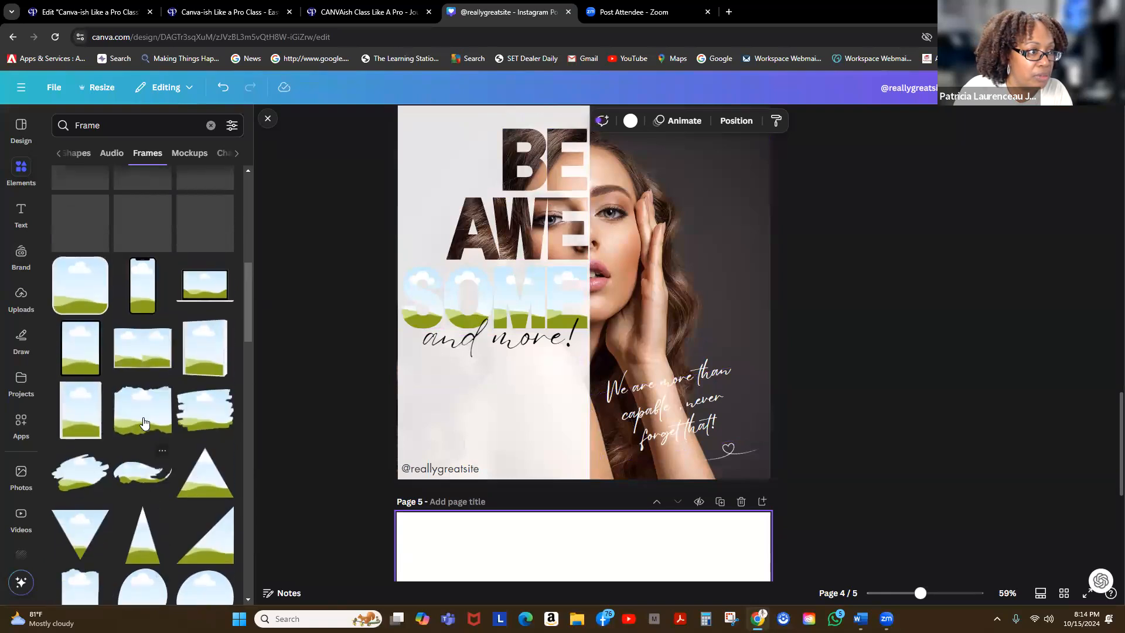
scroll(145, 423, up, 4)
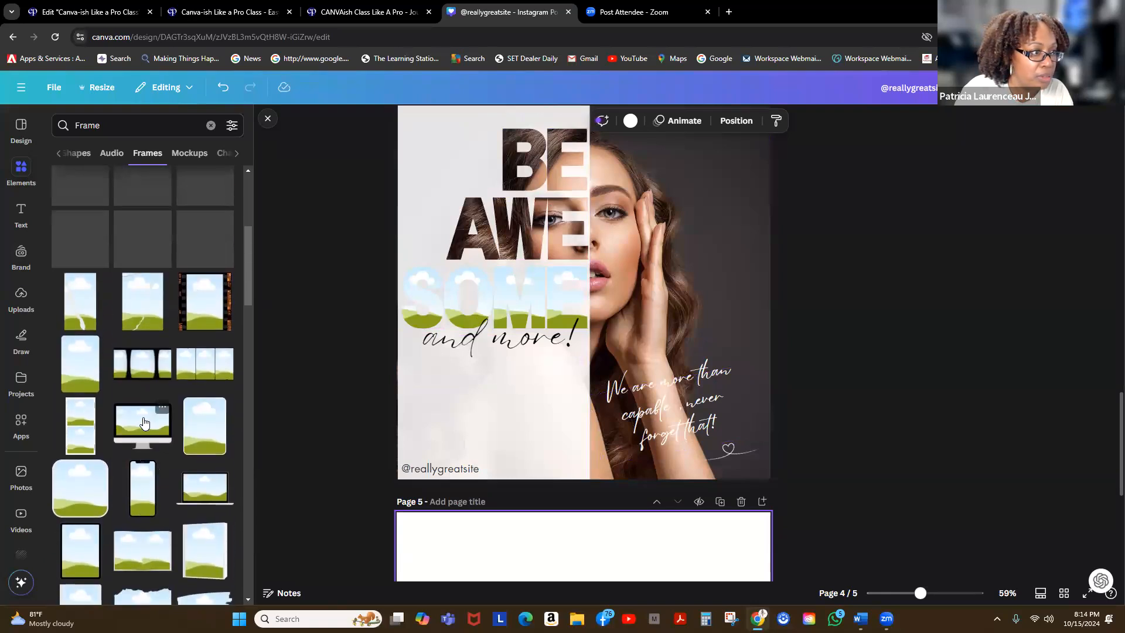
scroll(145, 423, up, 2)
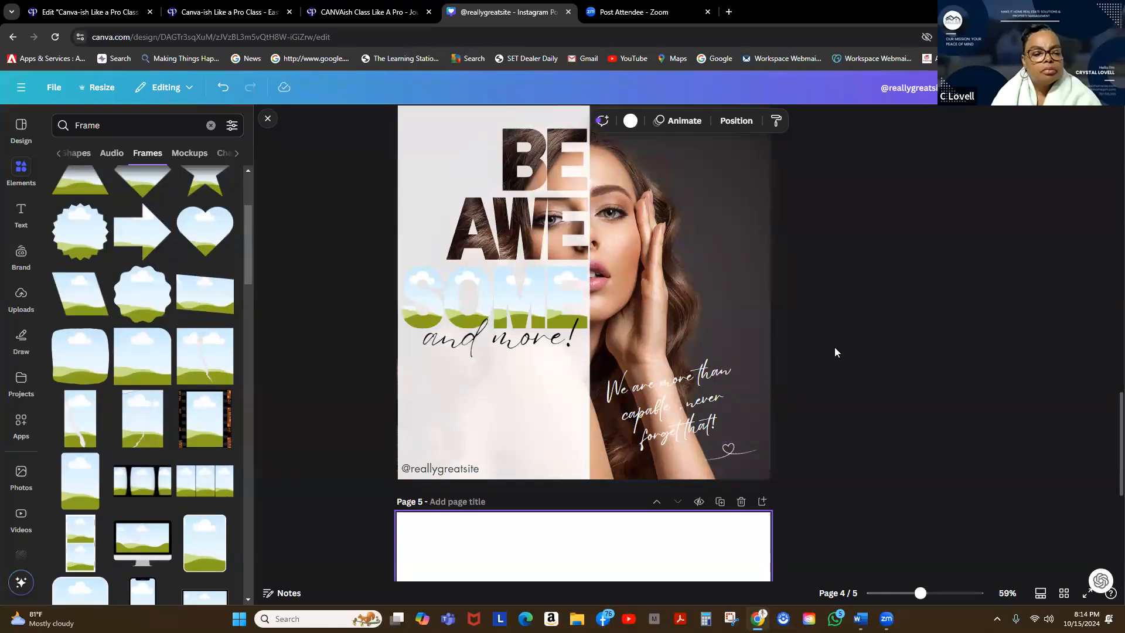
scroll(822, 349, up, 4)
scroll(822, 351, up, 3)
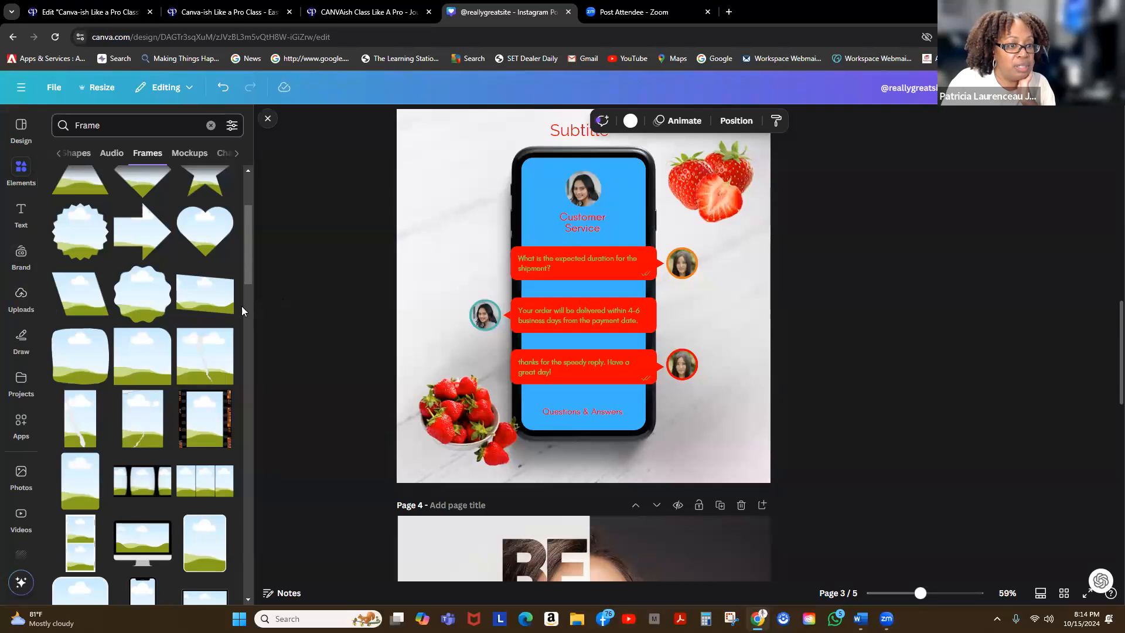
scroll(279, 303, down, 5)
scroll(281, 304, down, 5)
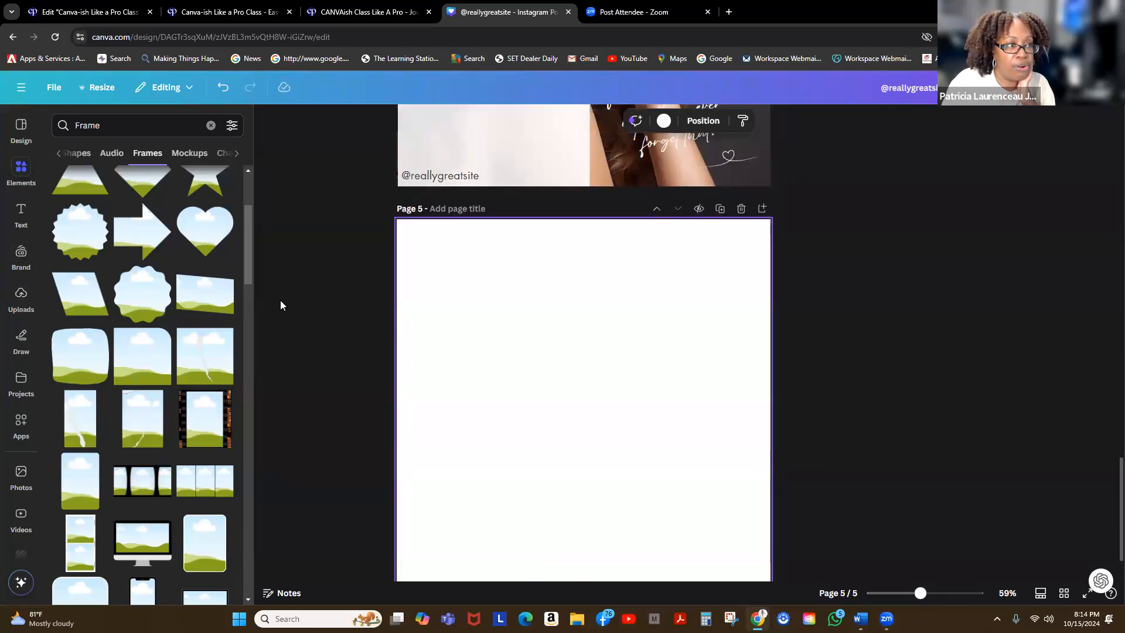
scroll(280, 304, down, 2)
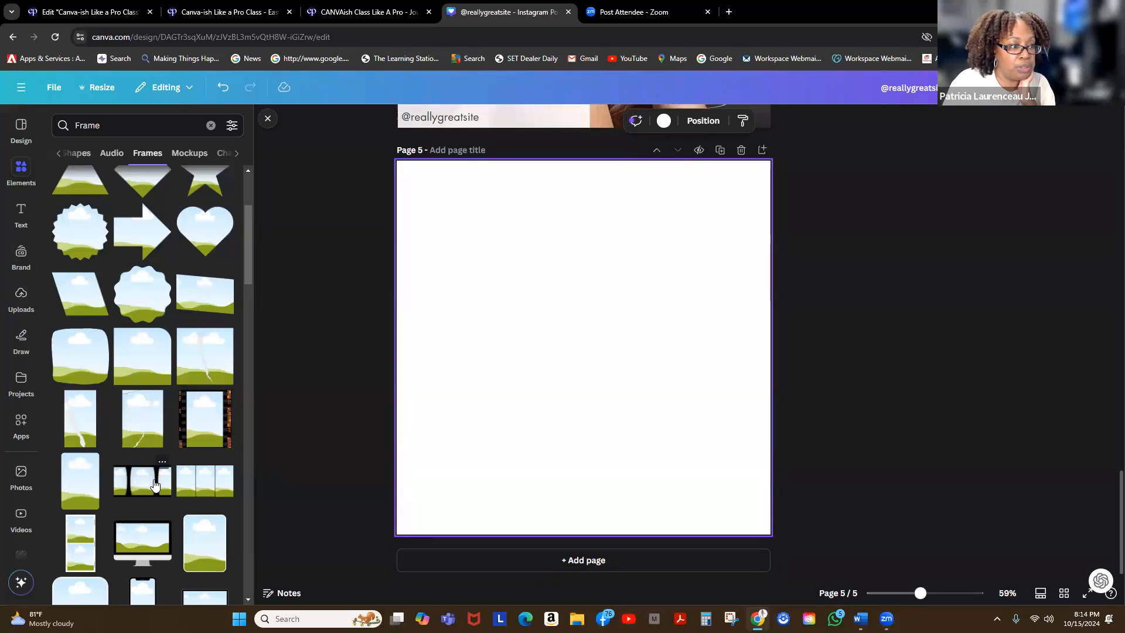
Insert the standing 3D book frame on page 5 and enlarge it to fill most of the page height
scroll(155, 486, up, 3)
scroll(156, 485, down, 3)
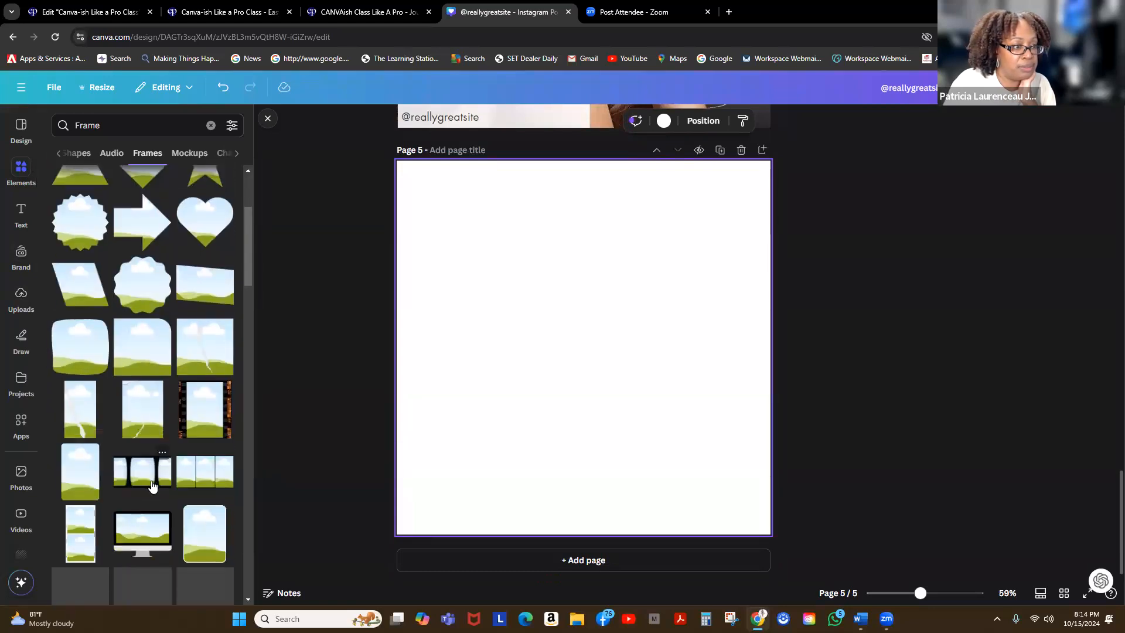
scroll(152, 486, down, 3)
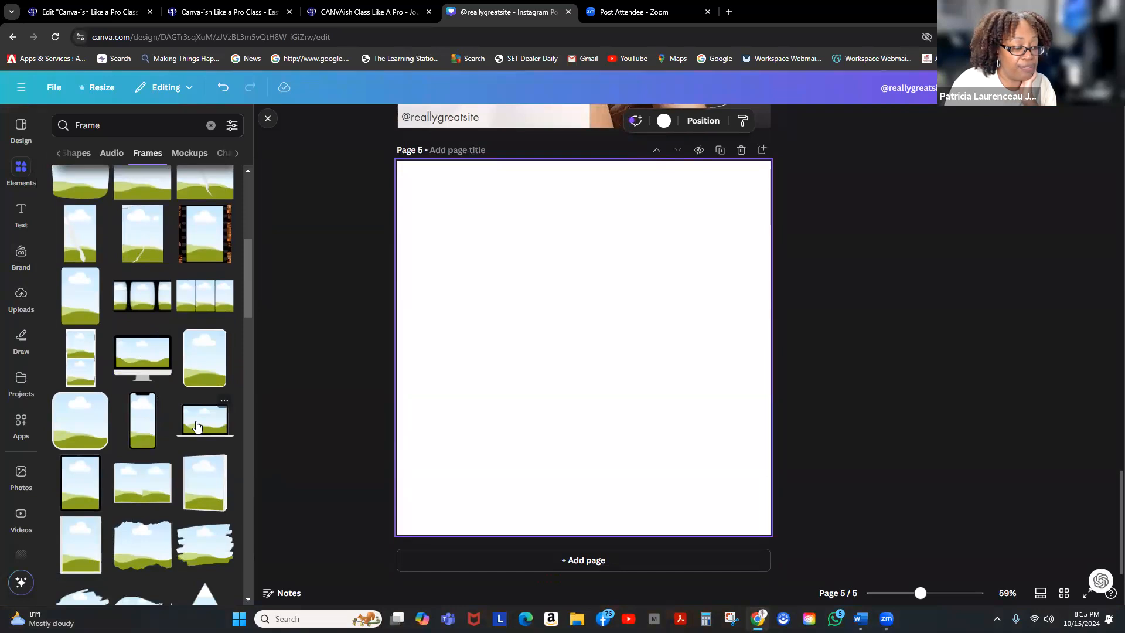
click(196, 472)
drag(658, 443, 702, 501)
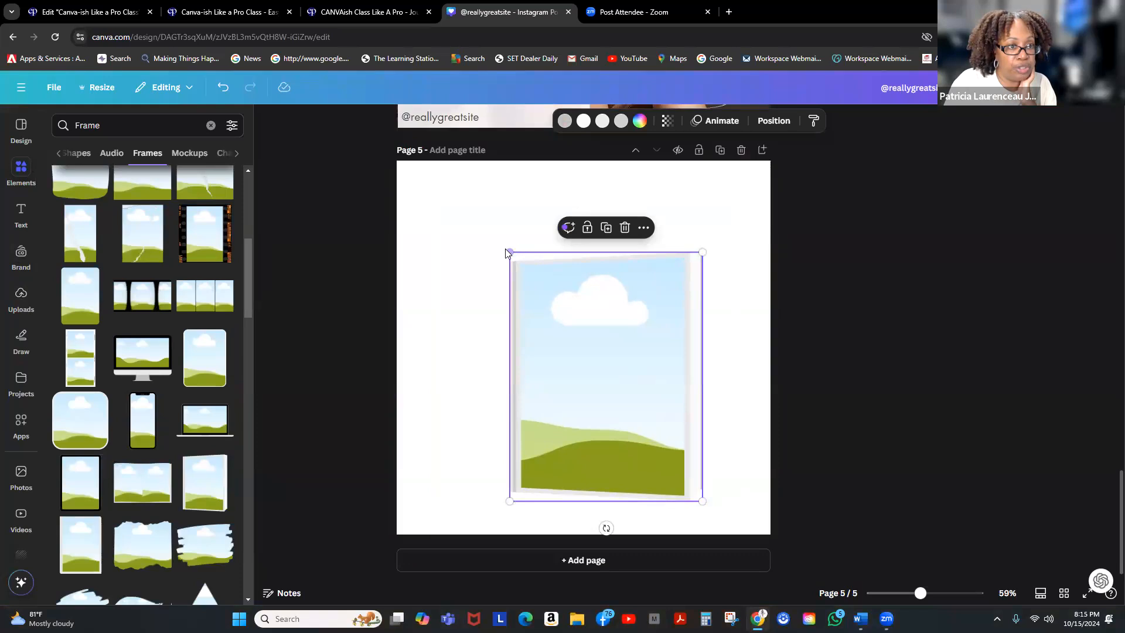
drag(510, 251, 463, 191)
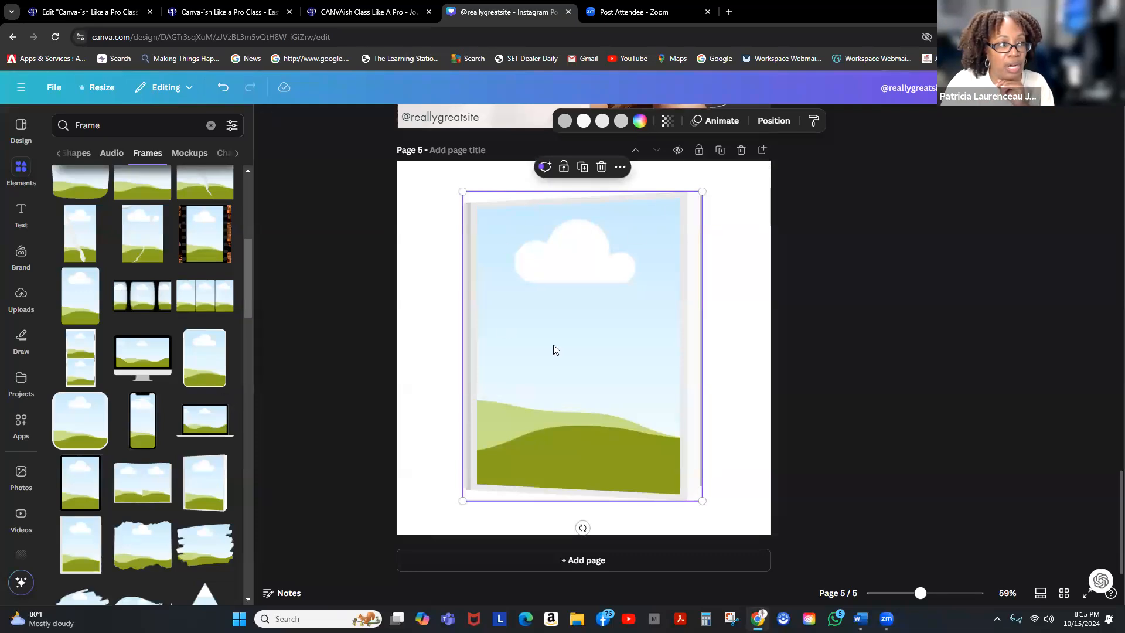
Fill the book frame with the uploaded "THE DEVIL IS A LIAR" artwork as its cover
click(20, 299)
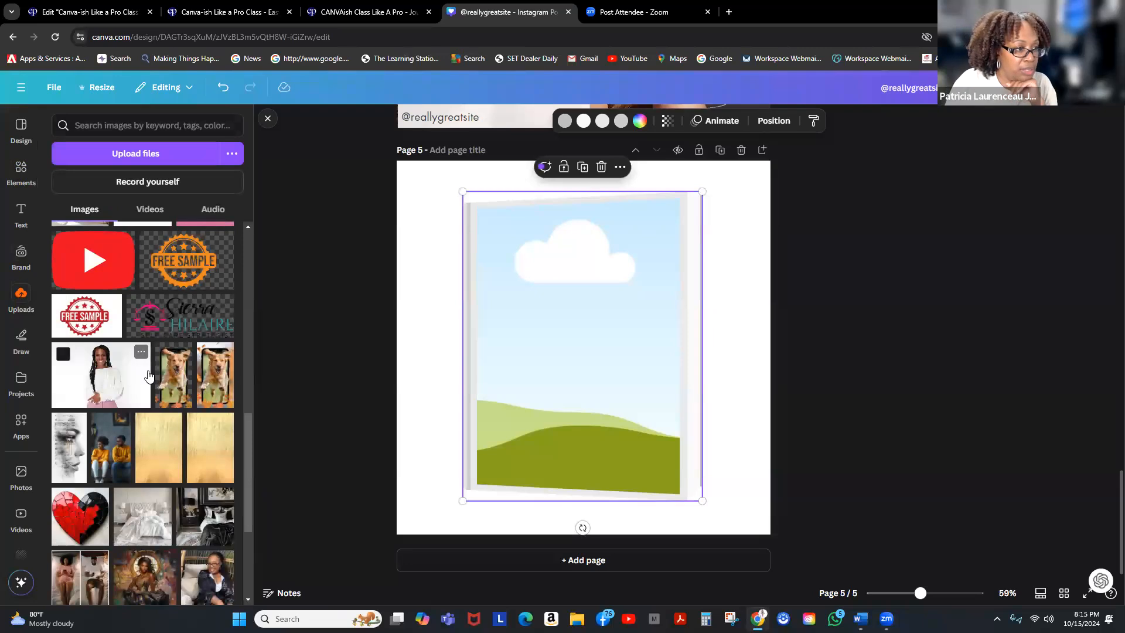
scroll(149, 375, down, 3)
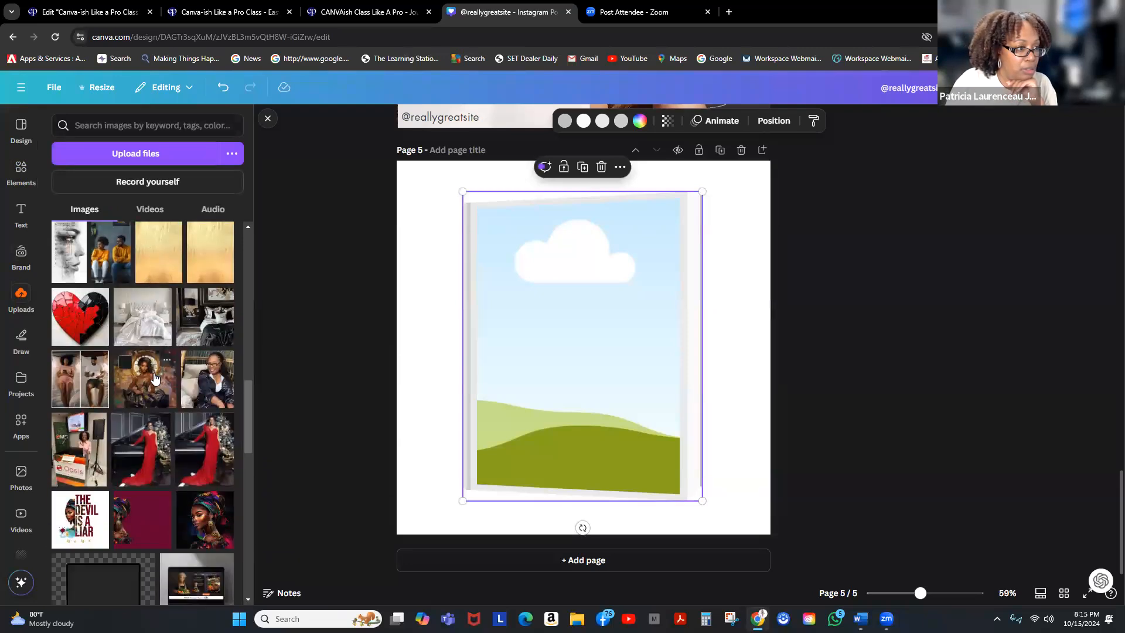
scroll(154, 378, down, 1)
drag(79, 463, 515, 354)
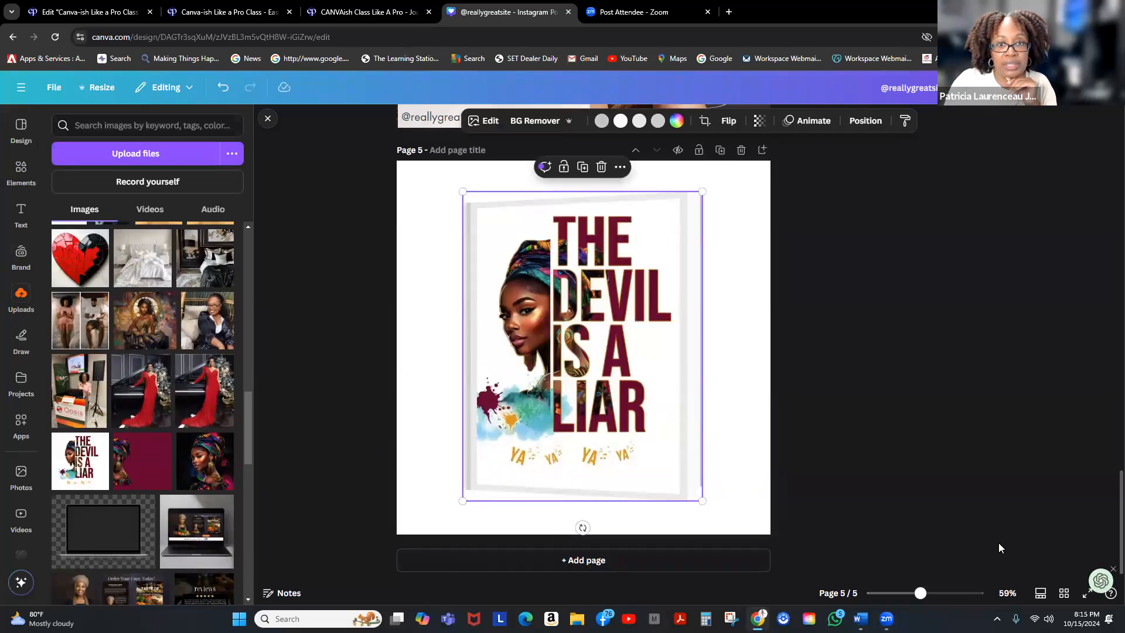
Set the background colour of page 5 to black from the document colours
click(747, 182)
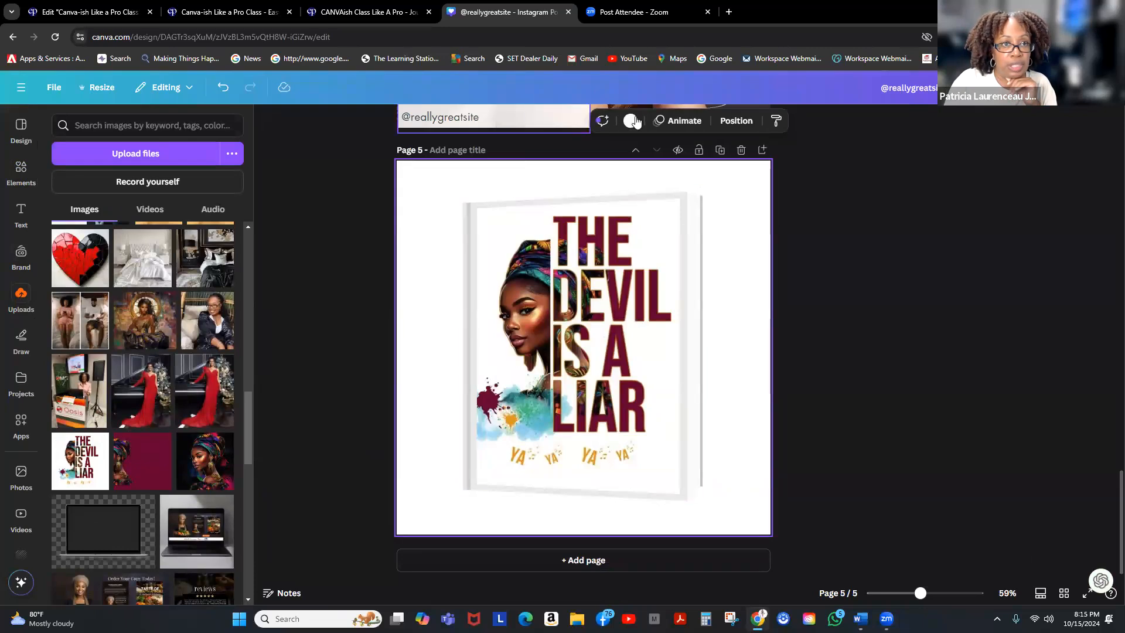
click(630, 120)
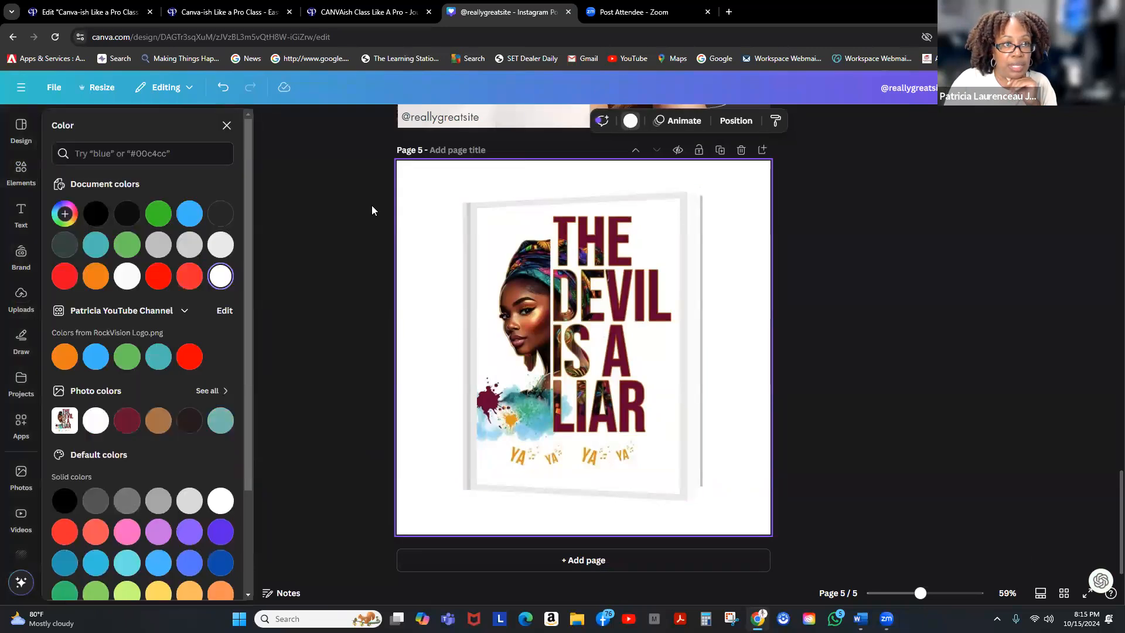
click(94, 218)
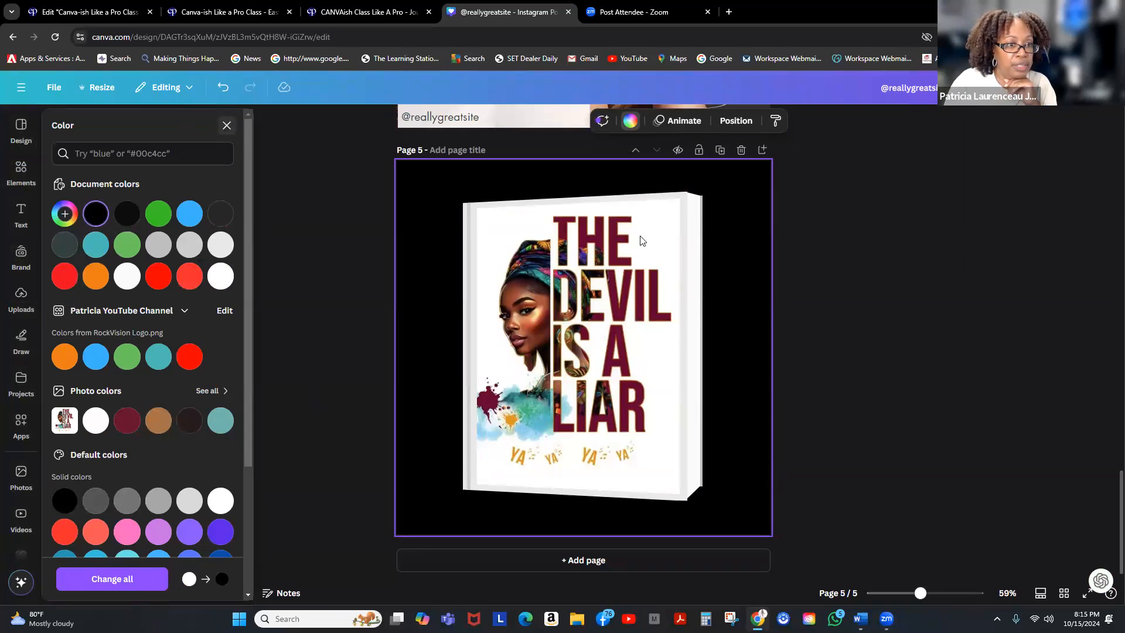
click(226, 125)
Look through the remaining uploaded images and return to the frame search results
scroll(147, 409, down, 4)
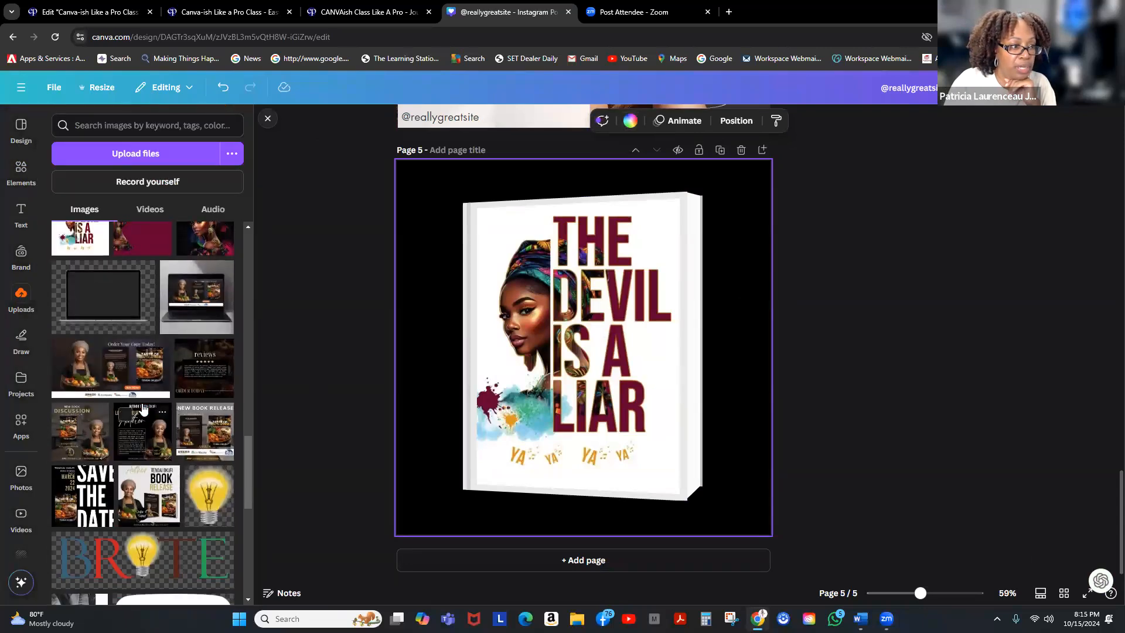
scroll(143, 409, down, 4)
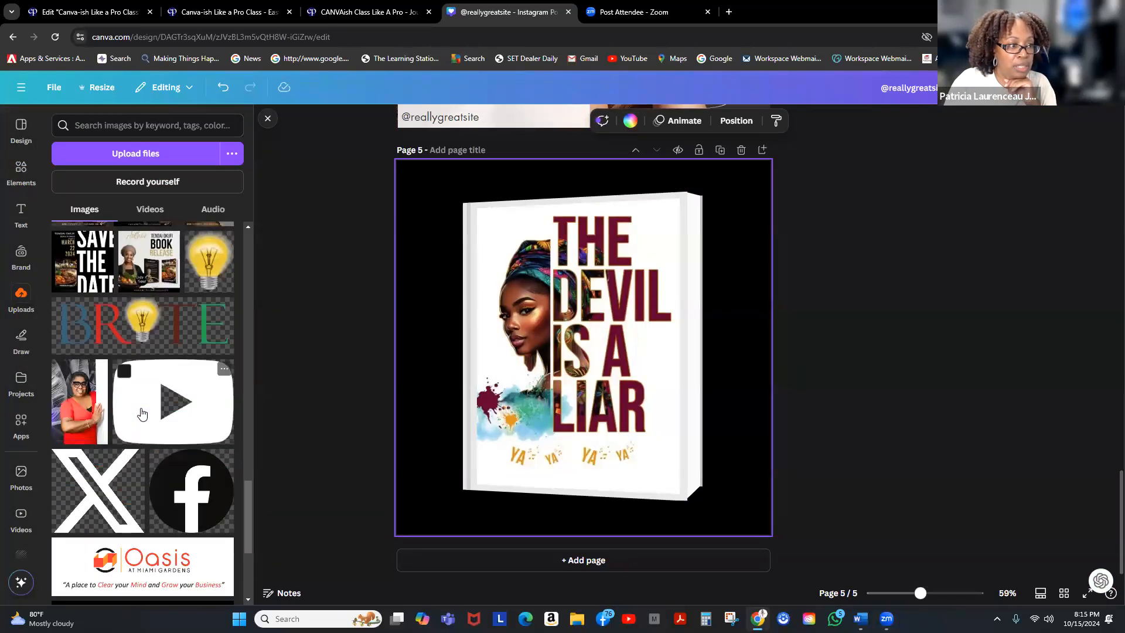
scroll(141, 413, down, 10)
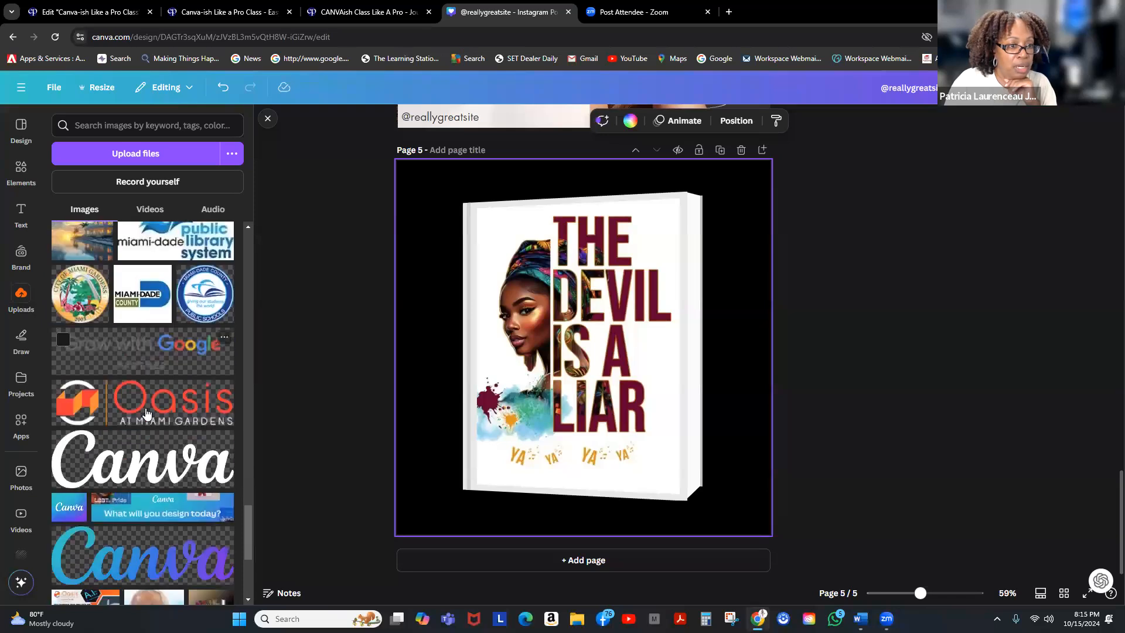
scroll(146, 412, down, 4)
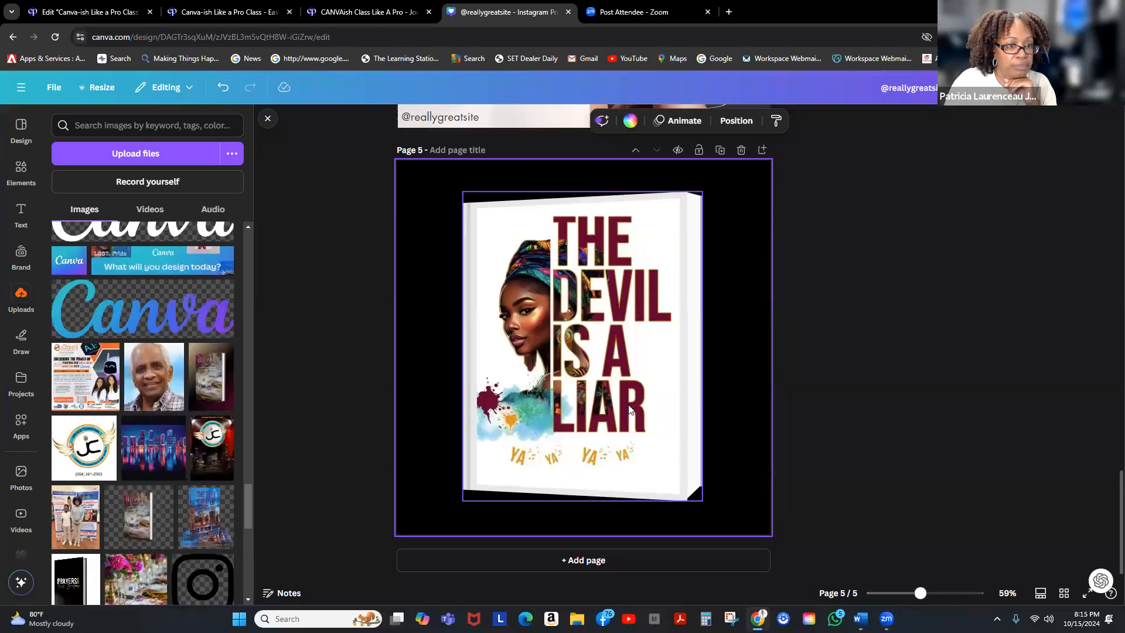
click(25, 172)
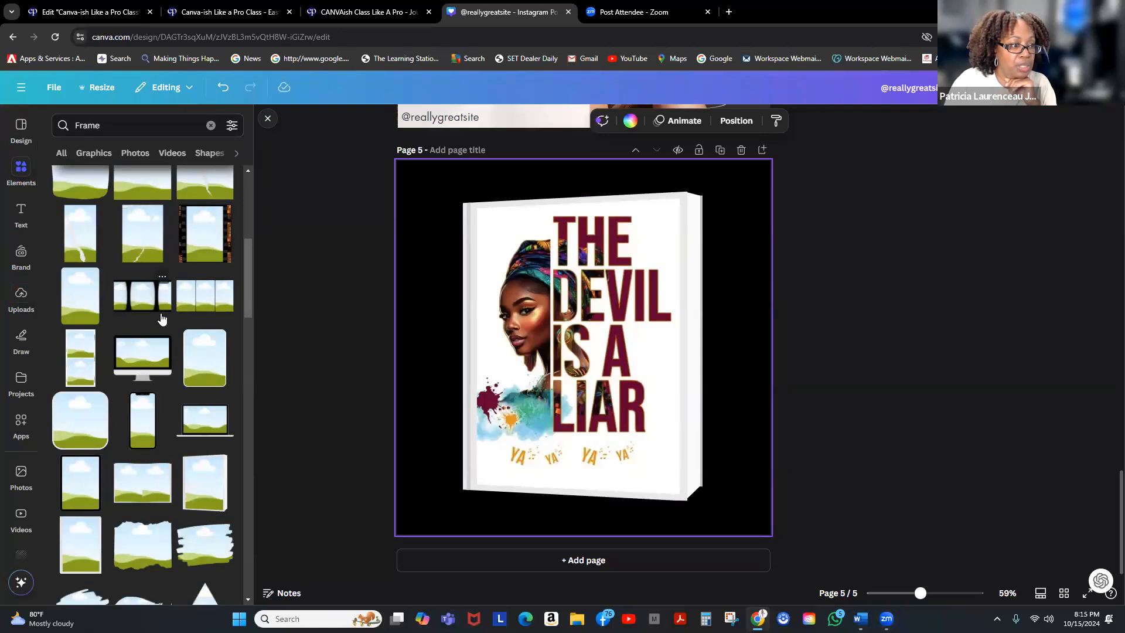
Add page 6 and insert the black tablet frame, enlarging it to fill most of the page height
scroll(162, 318, down, 2)
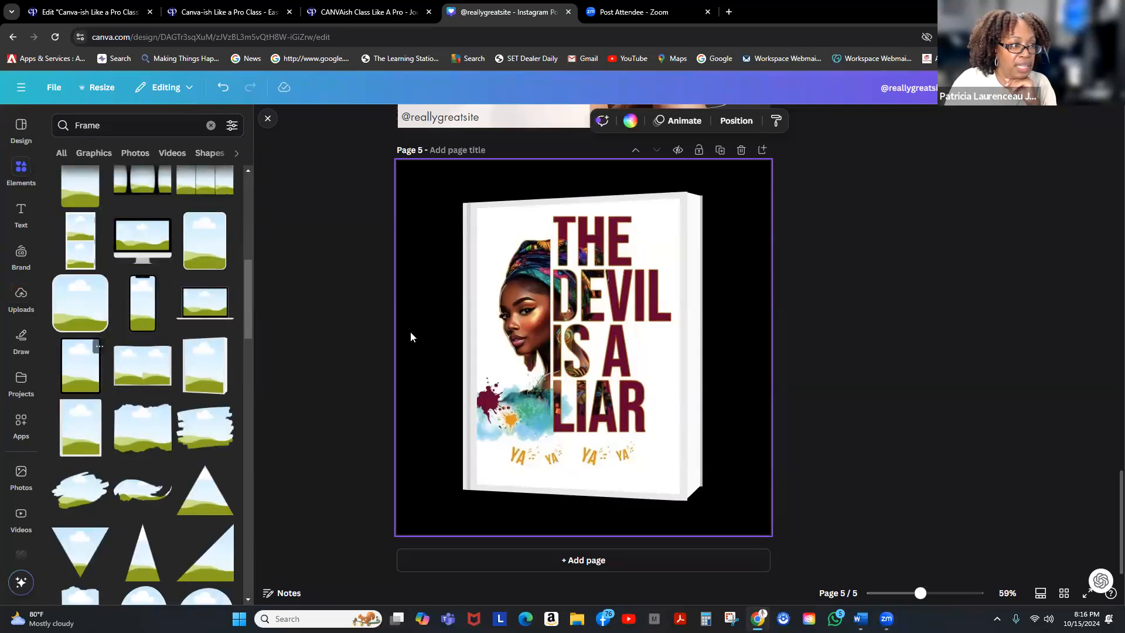
click(576, 561)
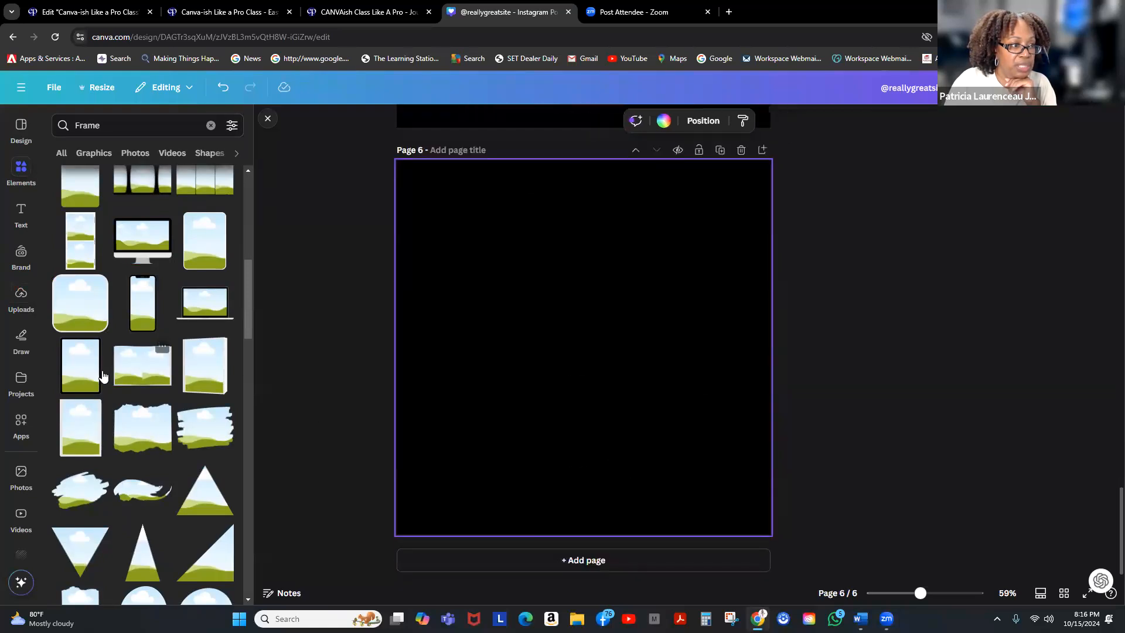
click(80, 370)
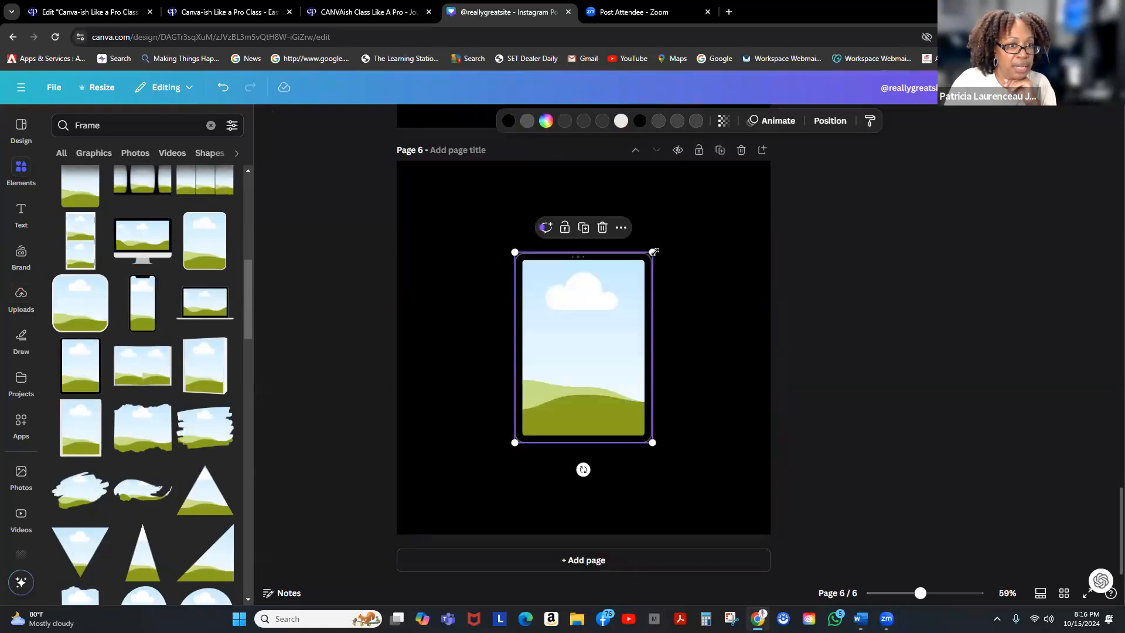
drag(687, 215, 714, 196)
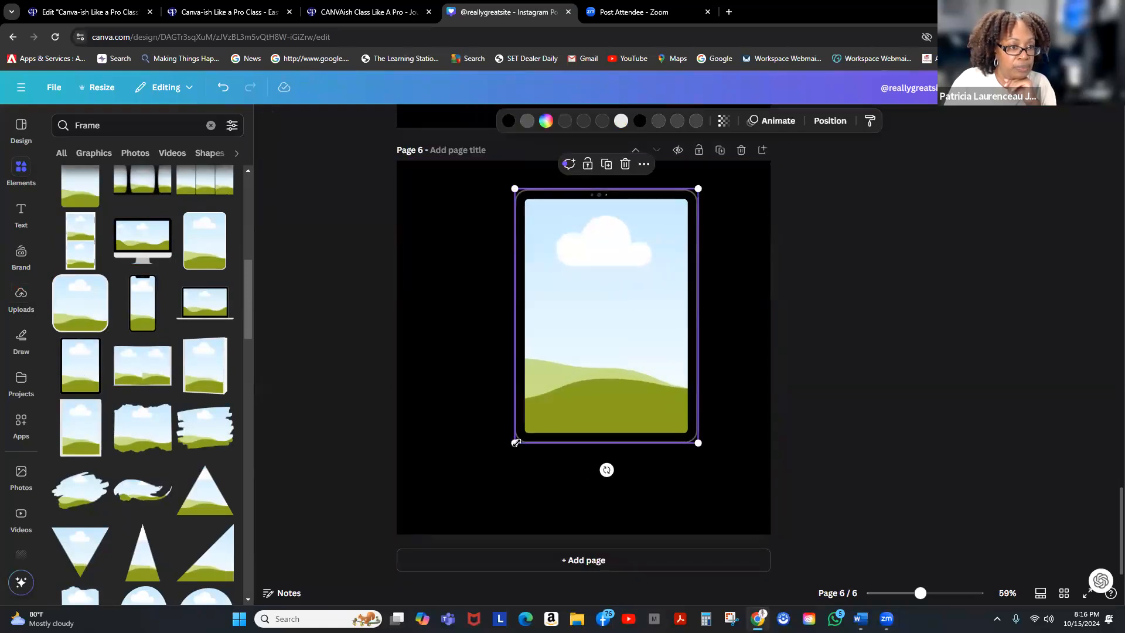
drag(512, 459, 469, 504)
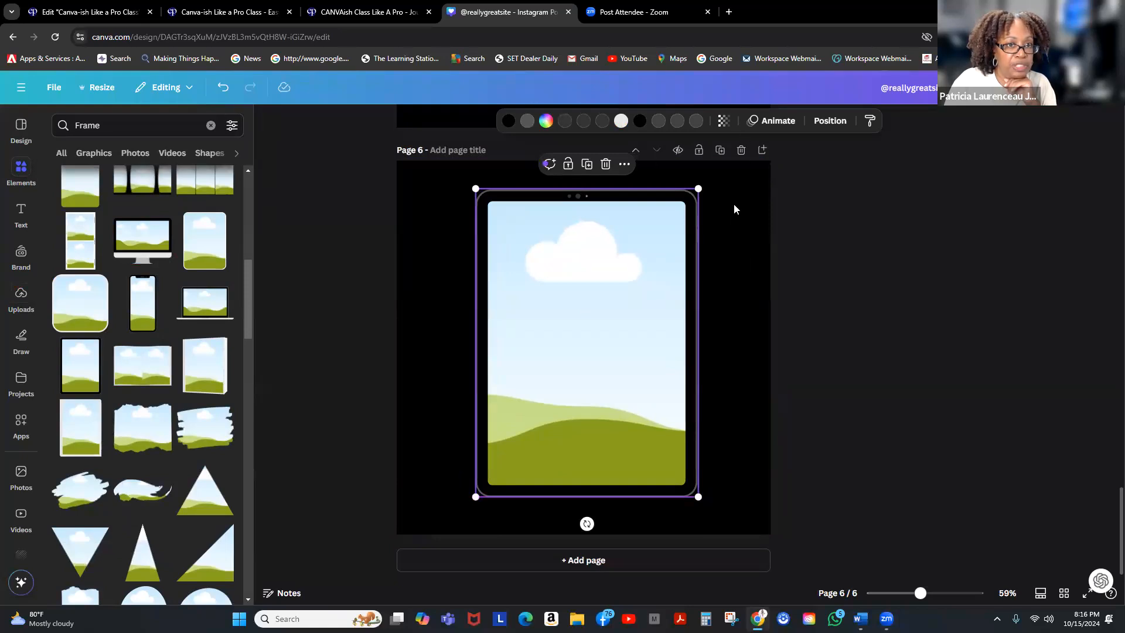
Set the background colour of page 6 to white from the default solid colours
click(597, 104)
click(745, 204)
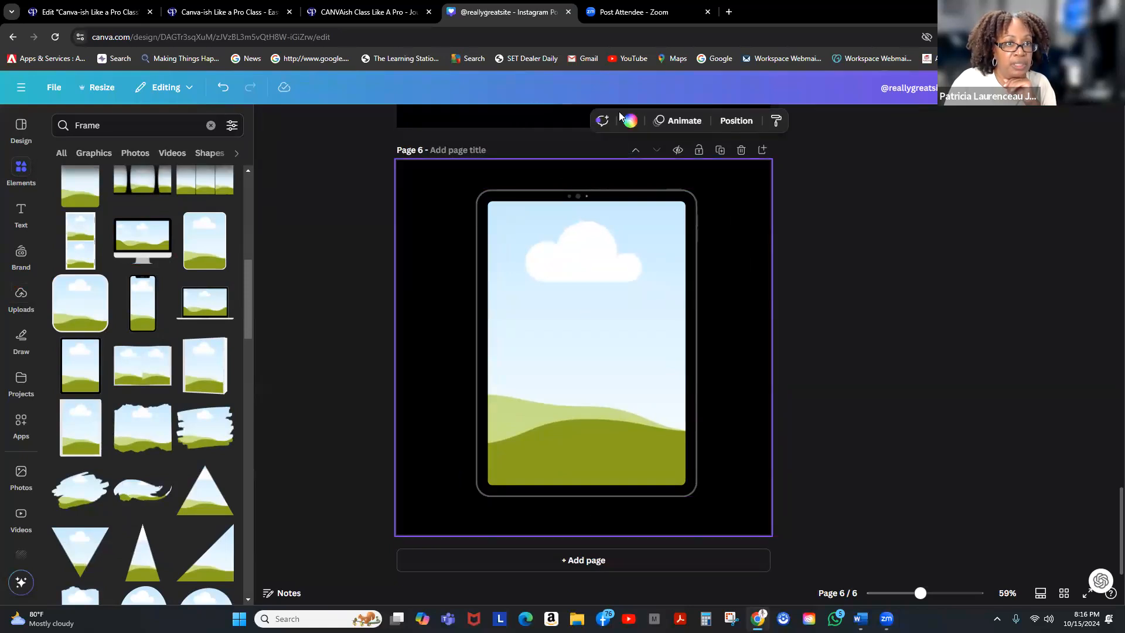
click(630, 121)
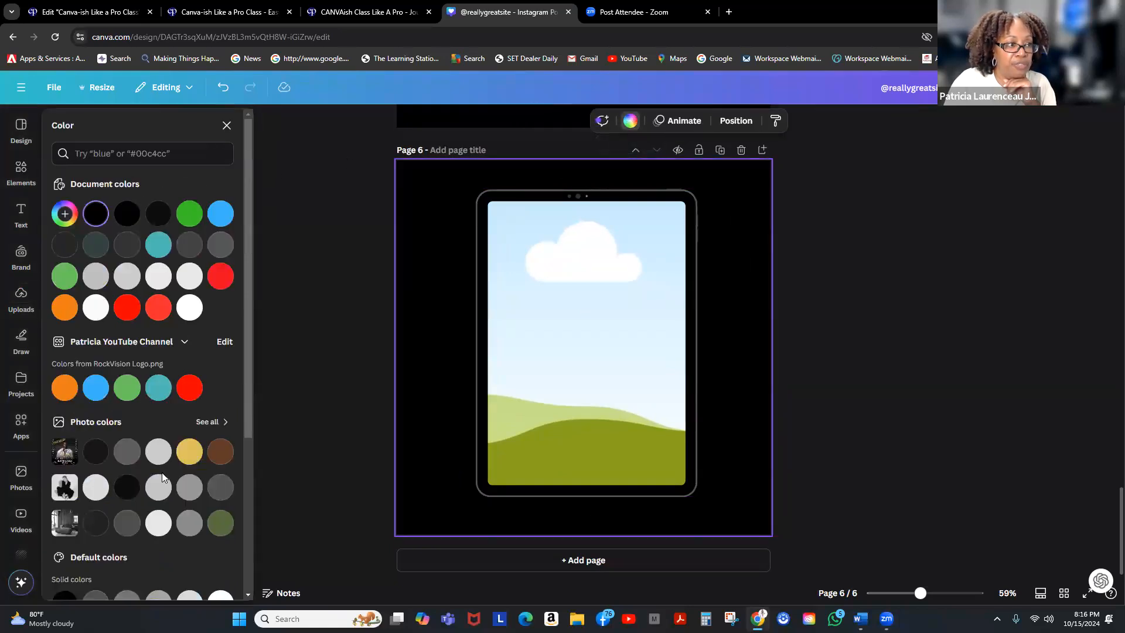
scroll(206, 423, down, 3)
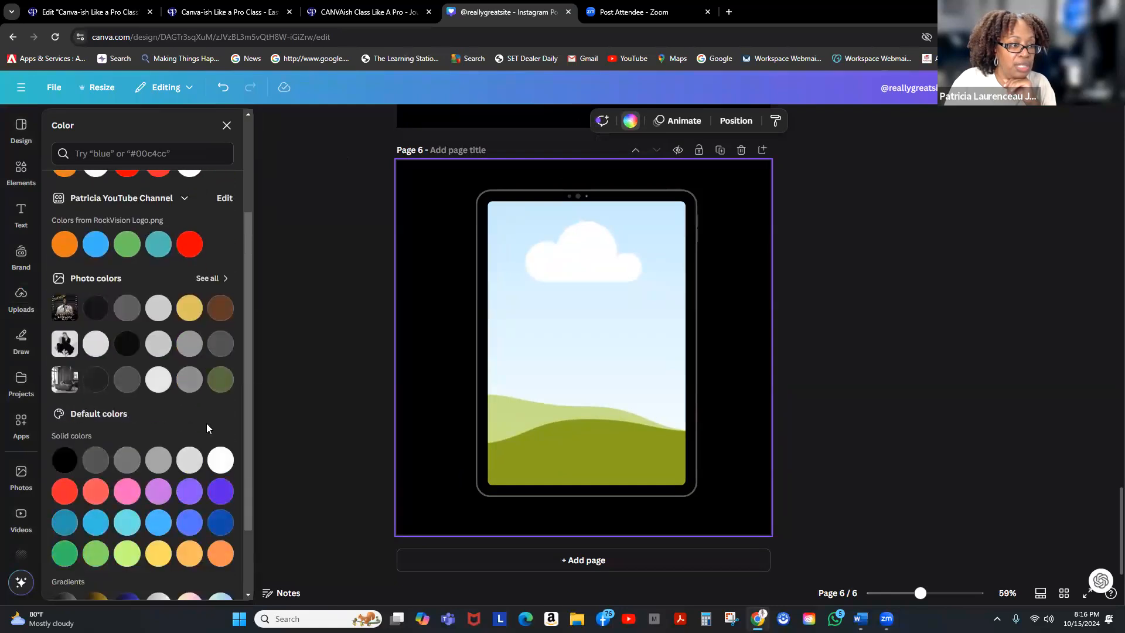
click(227, 432)
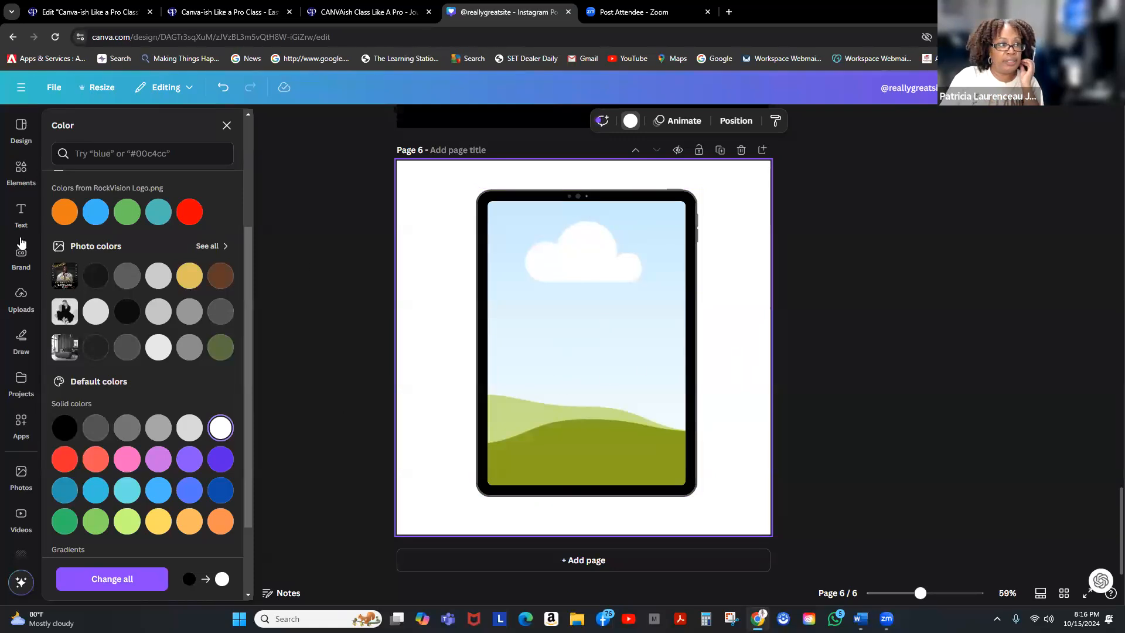
Fill the tablet frame on page 6 with the uploaded "This Is My Winning Season" book cover
click(19, 302)
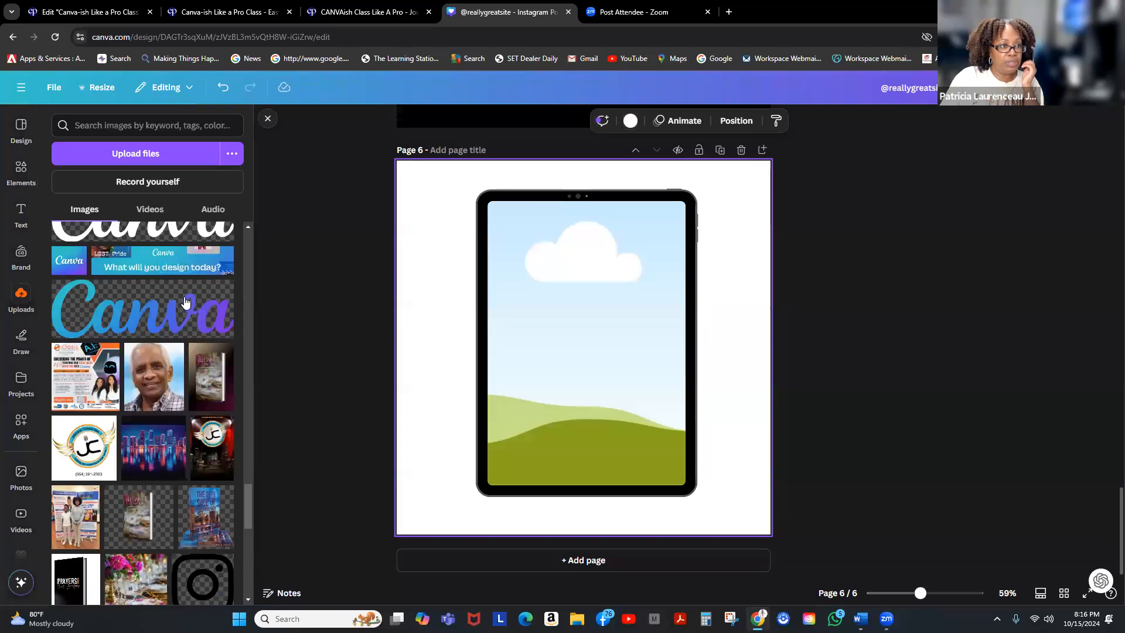
scroll(182, 297, down, 15)
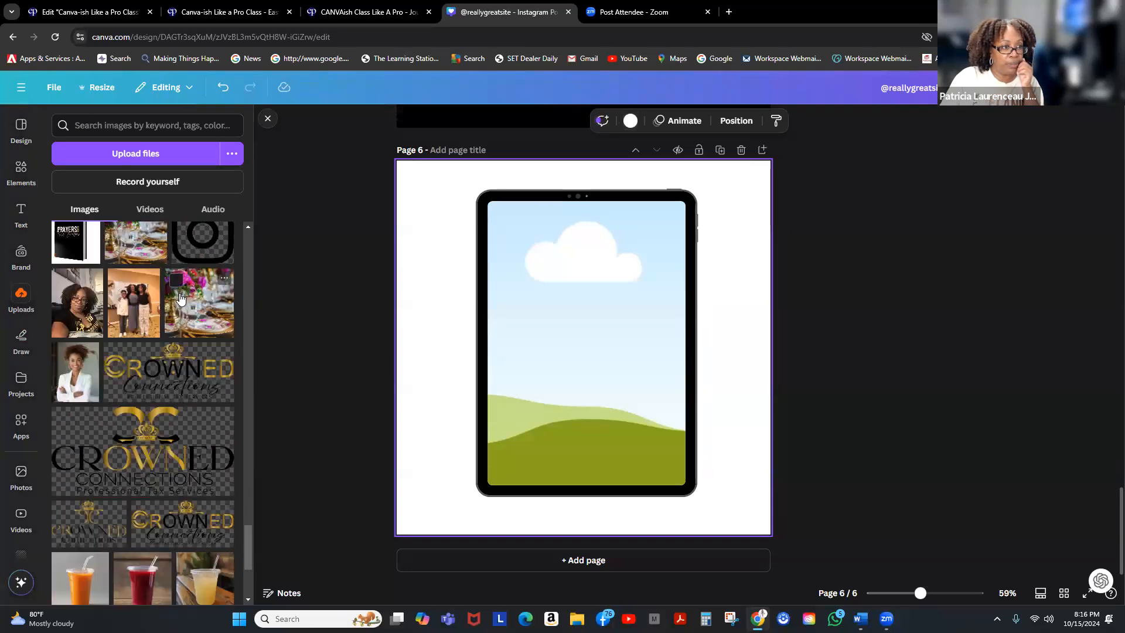
scroll(171, 296, down, 10)
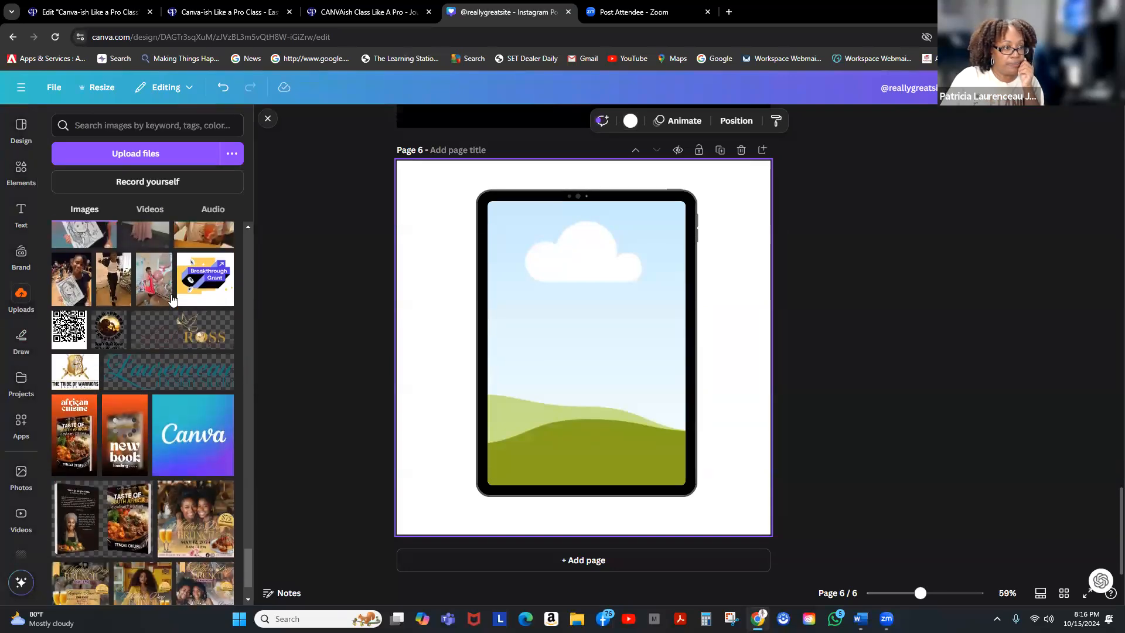
scroll(172, 298, down, 15)
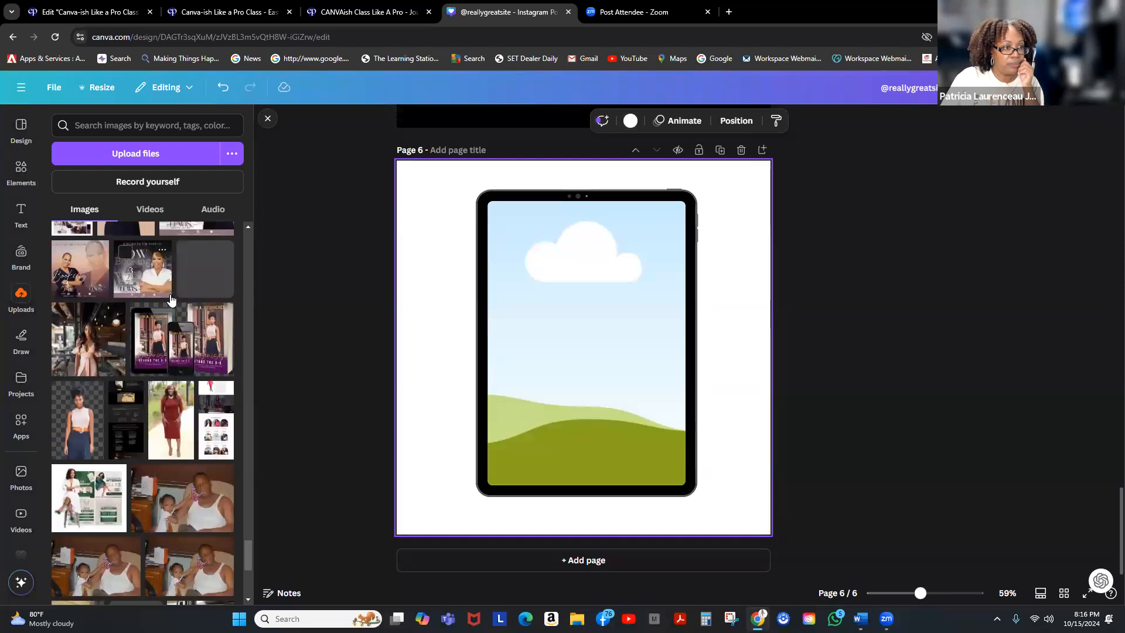
scroll(171, 299, down, 15)
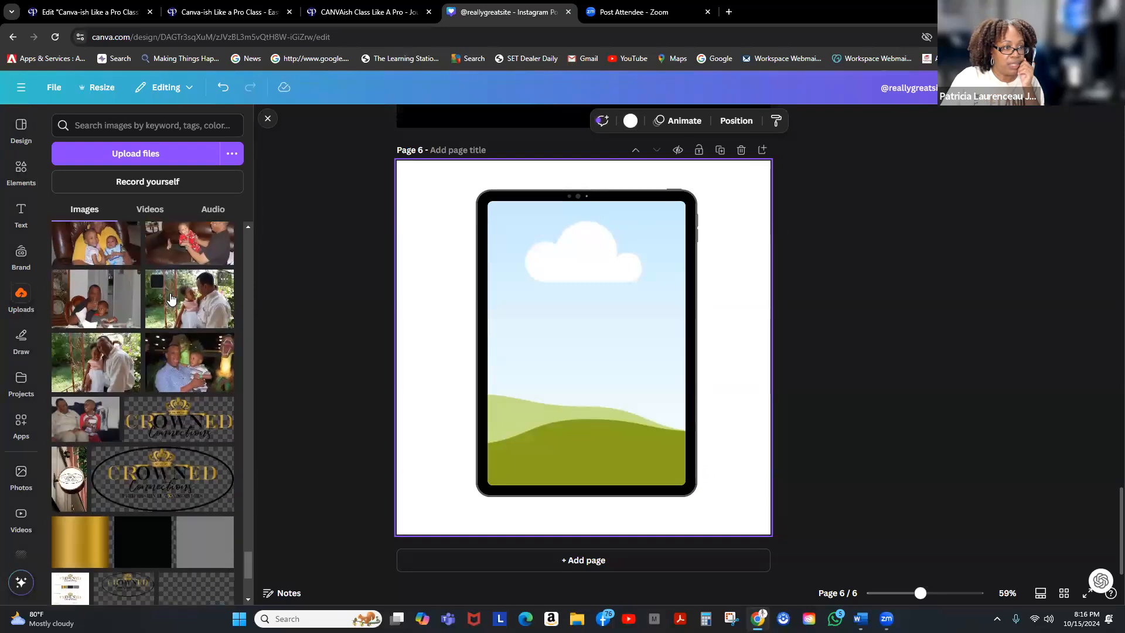
scroll(170, 299, down, 15)
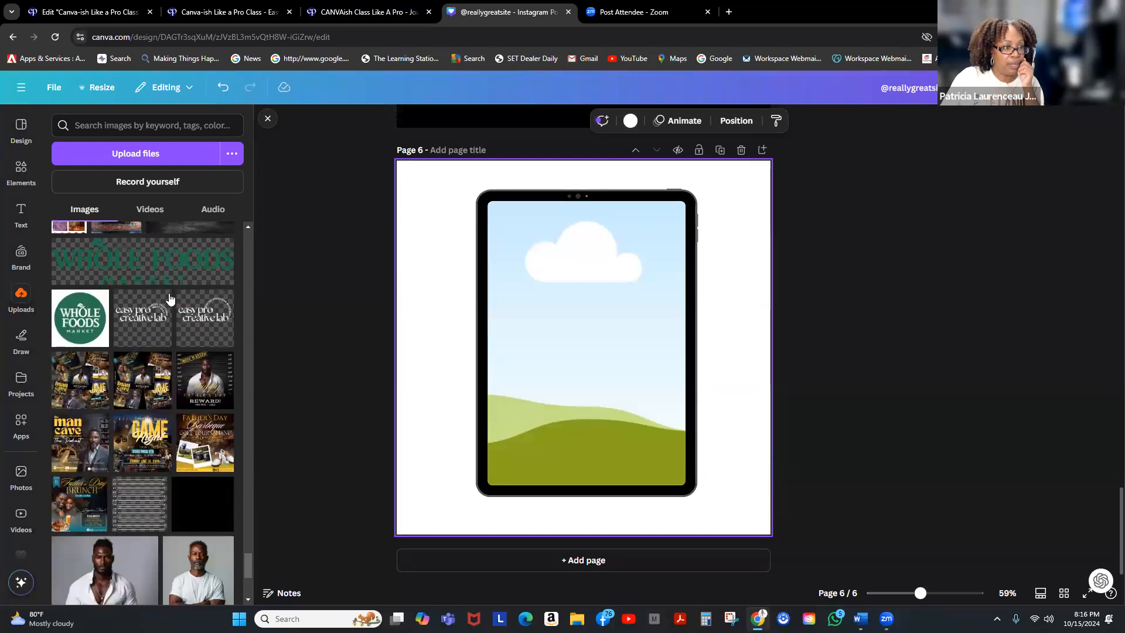
scroll(168, 299, down, 15)
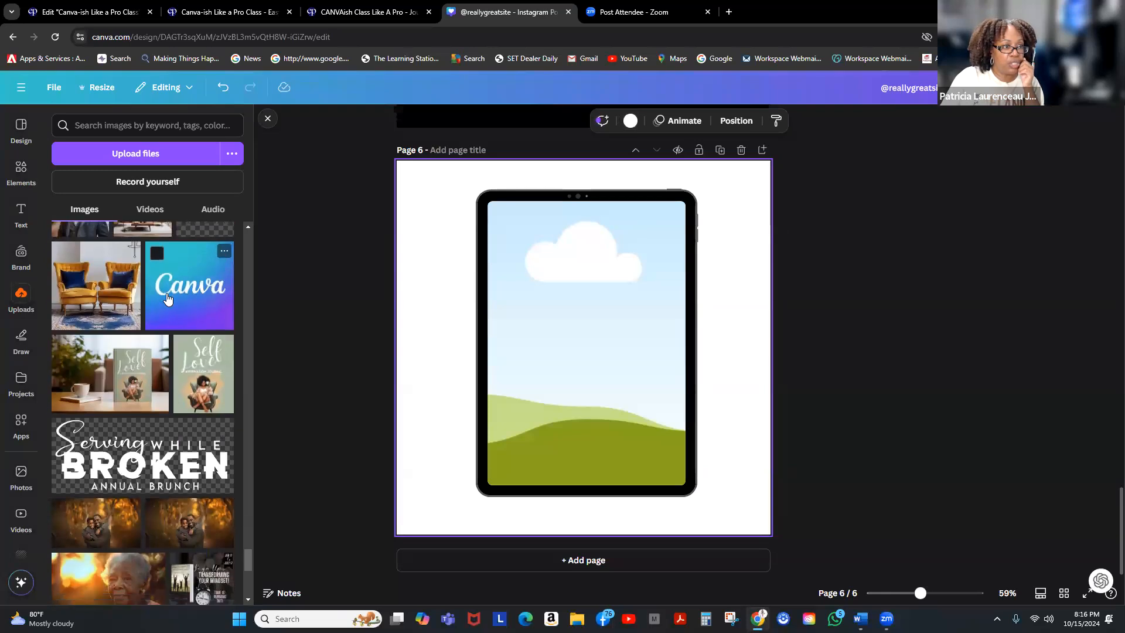
scroll(166, 294, down, 1)
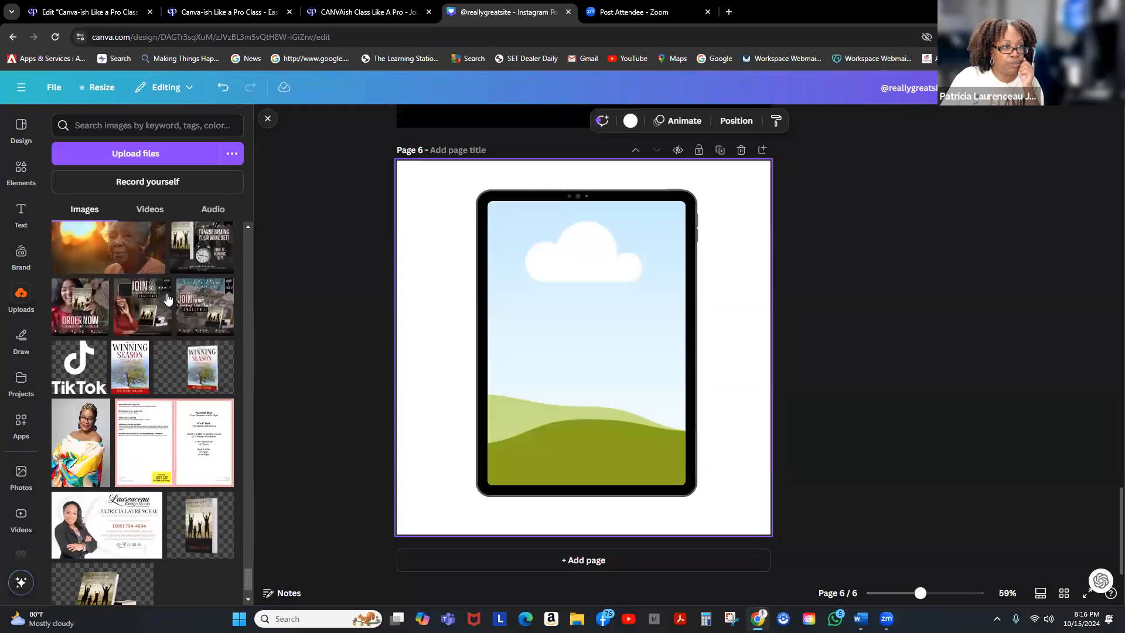
drag(131, 372, 592, 463)
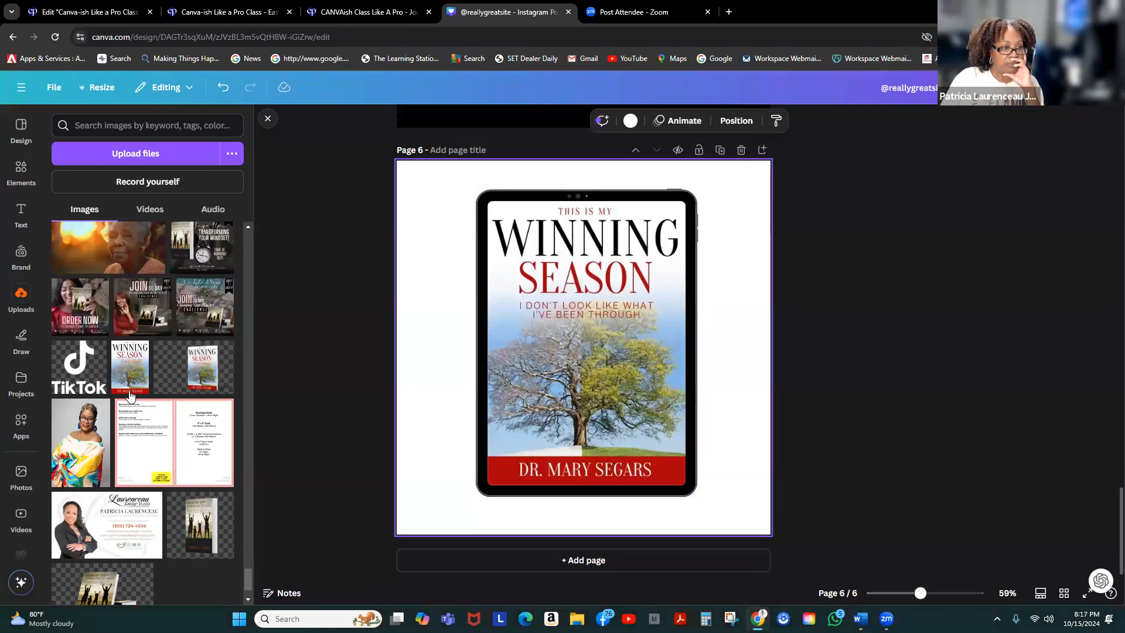
scroll(124, 396, down, 3)
scroll(132, 391, up, 1)
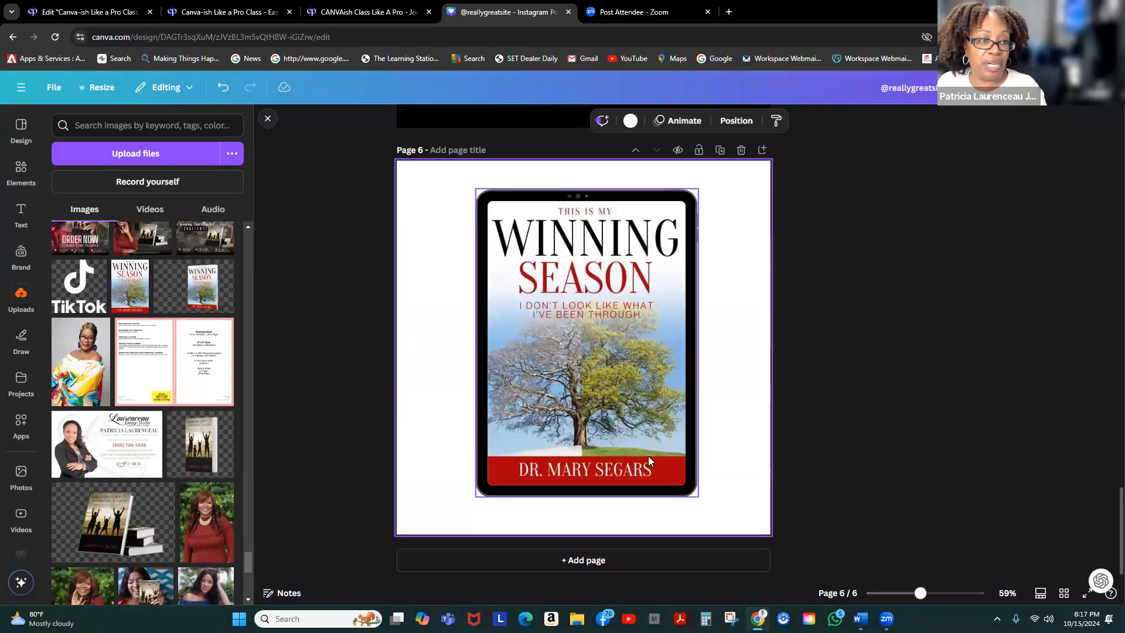
Look through the templates suggested as similar to the White Typo and Photo Motivational Instagram Post
click(22, 127)
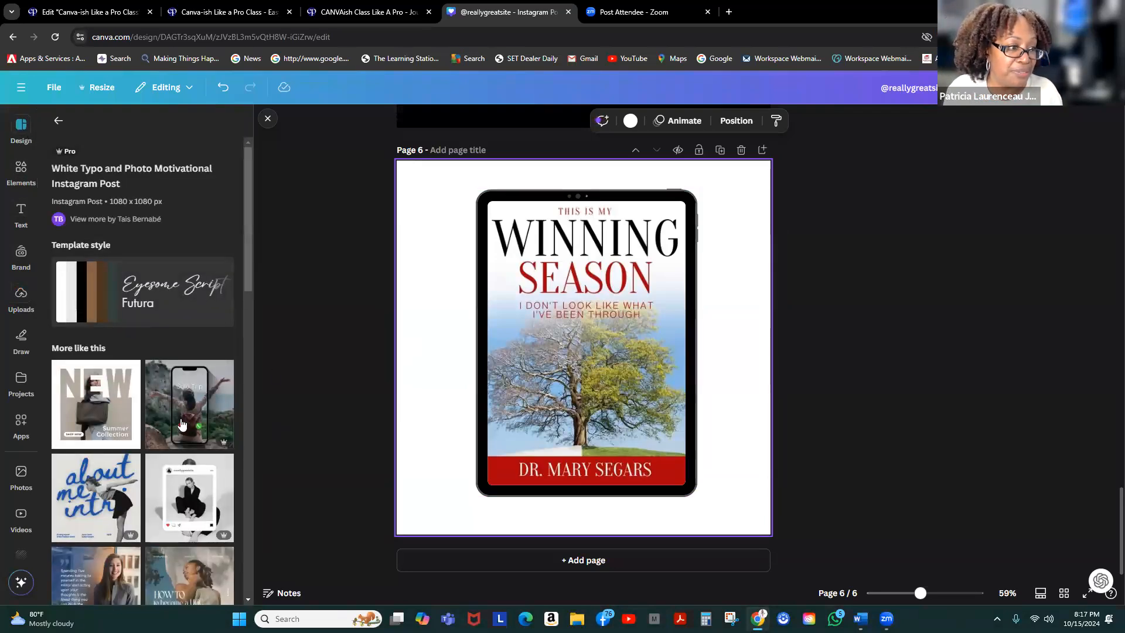
scroll(146, 369, down, 5)
scroll(147, 370, down, 4)
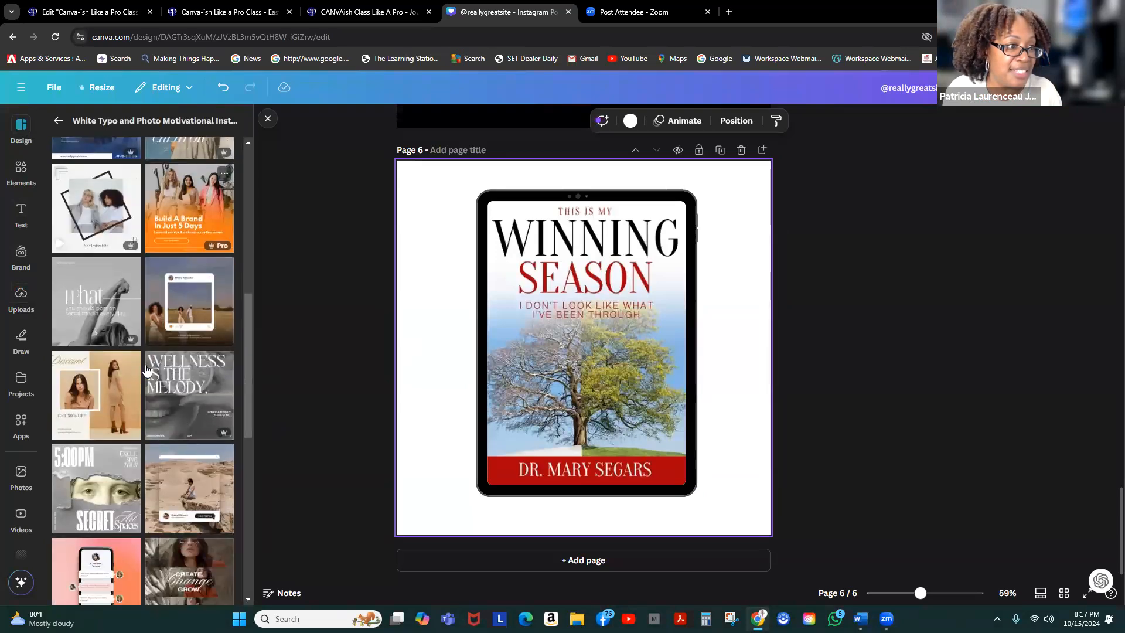
scroll(146, 369, down, 4)
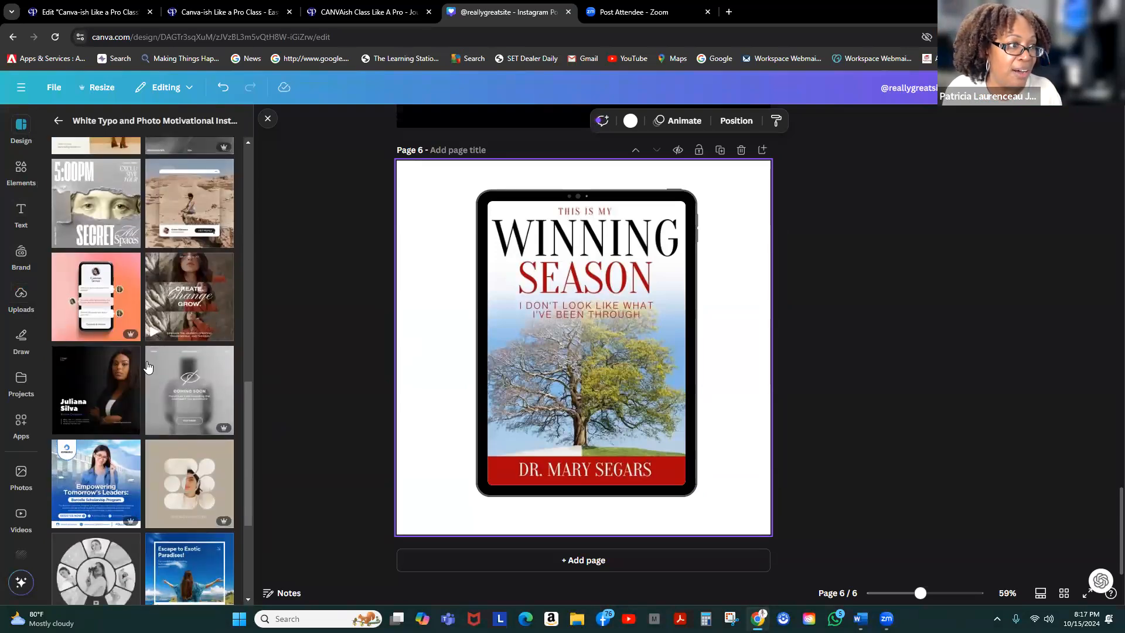
click(268, 119)
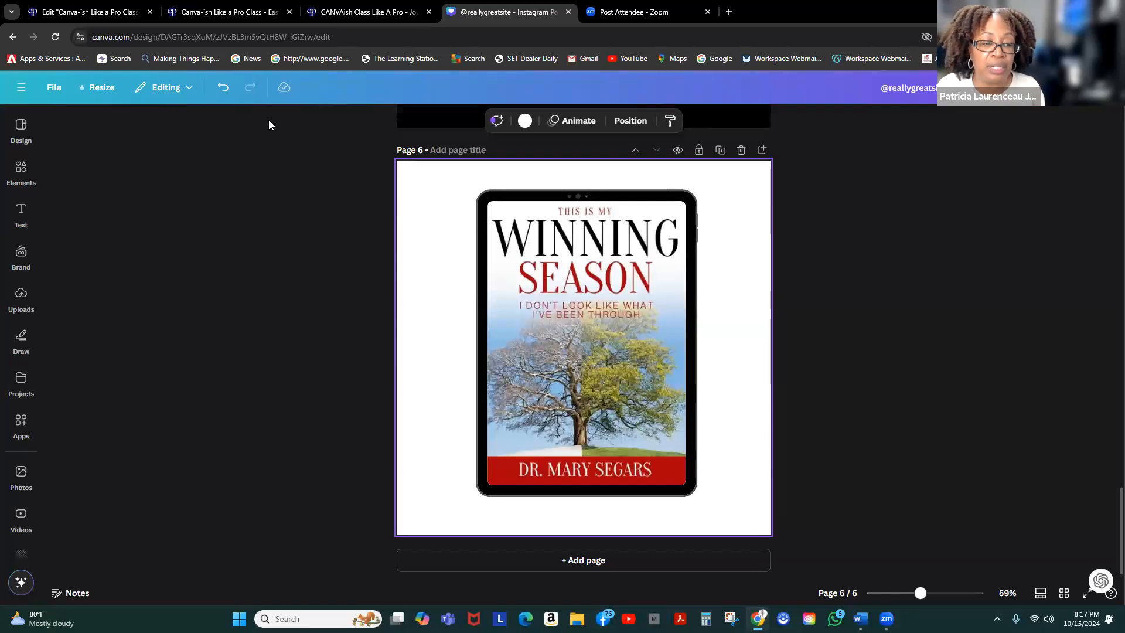
click(21, 126)
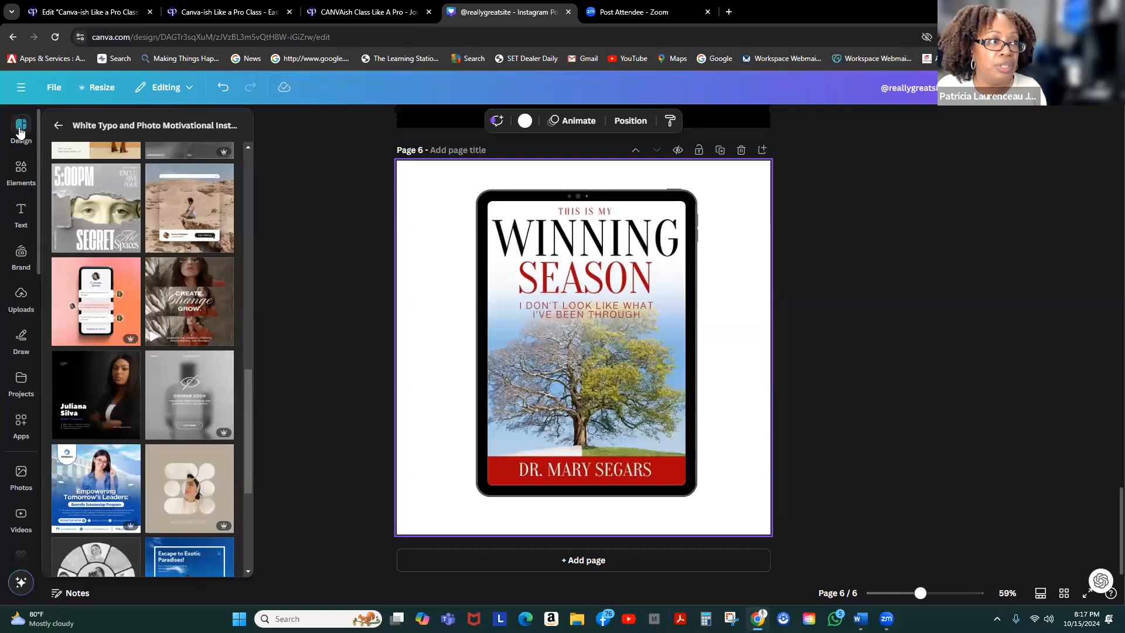
Leave the design for the Canva home page, open the template library and look through its categories
click(21, 87)
click(75, 94)
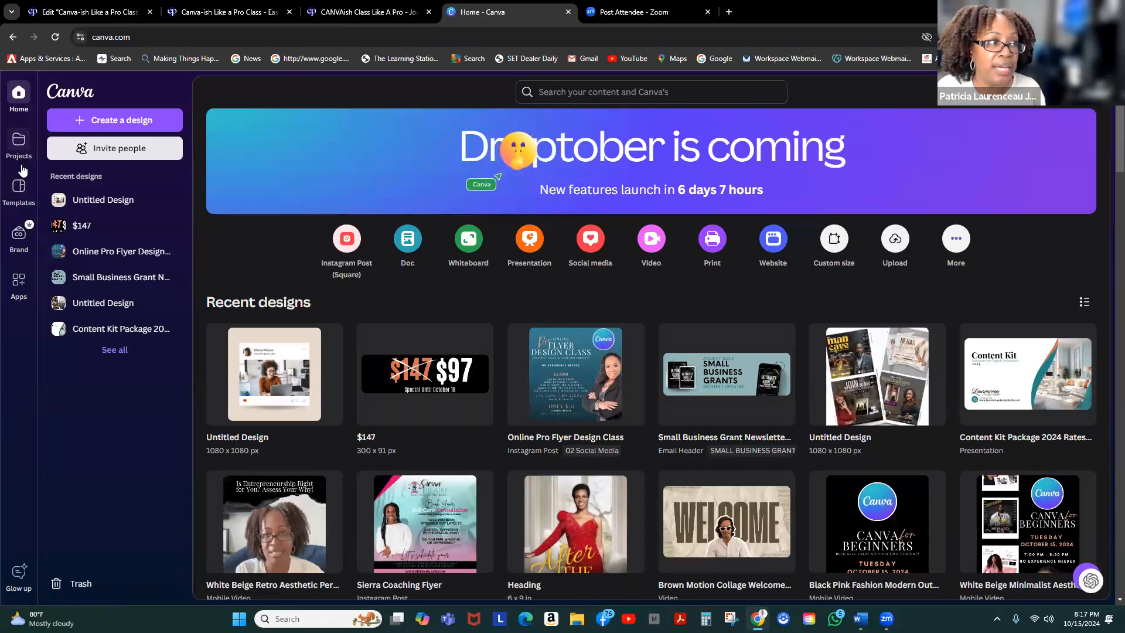
click(19, 191)
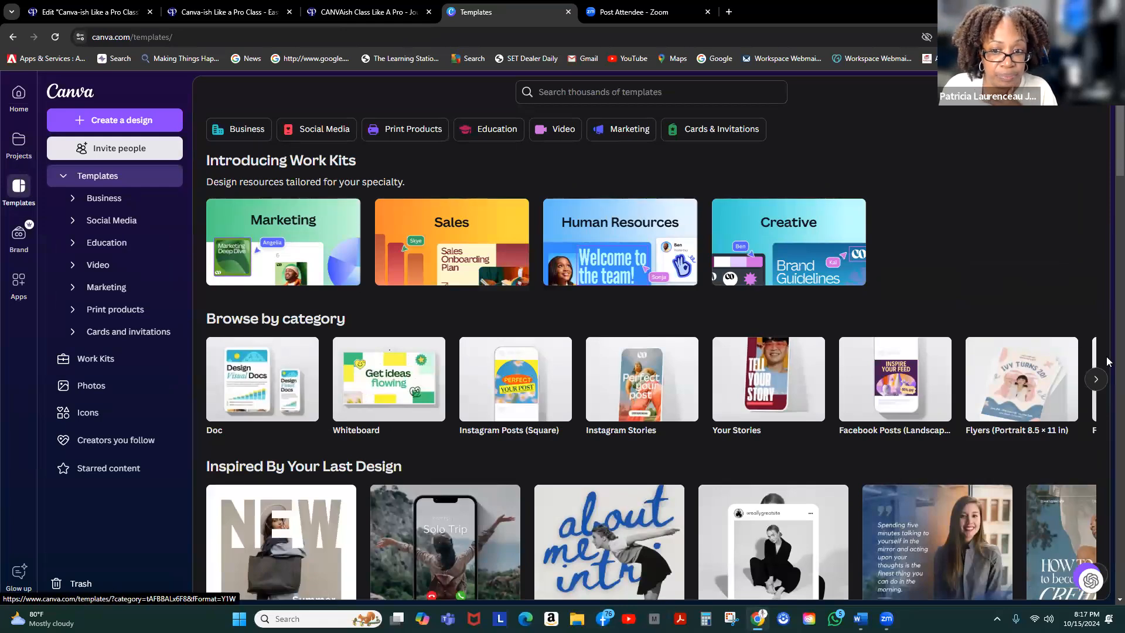
click(1095, 380)
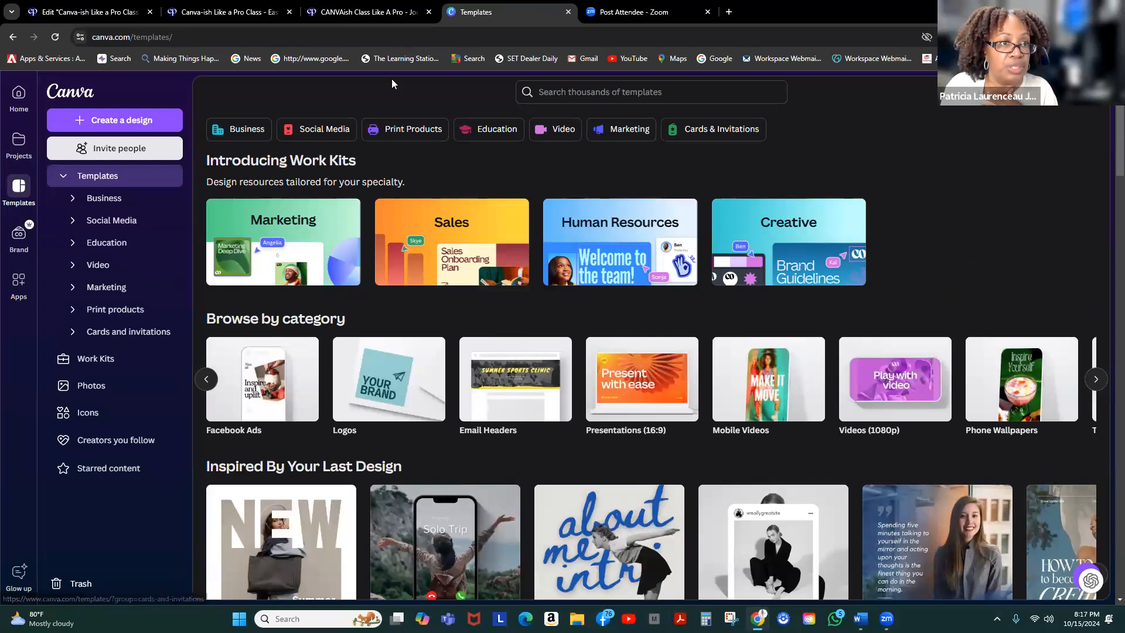
Search the template library for "reels" and open the 1080 × 1920 px Instagram Reel category
click(592, 93)
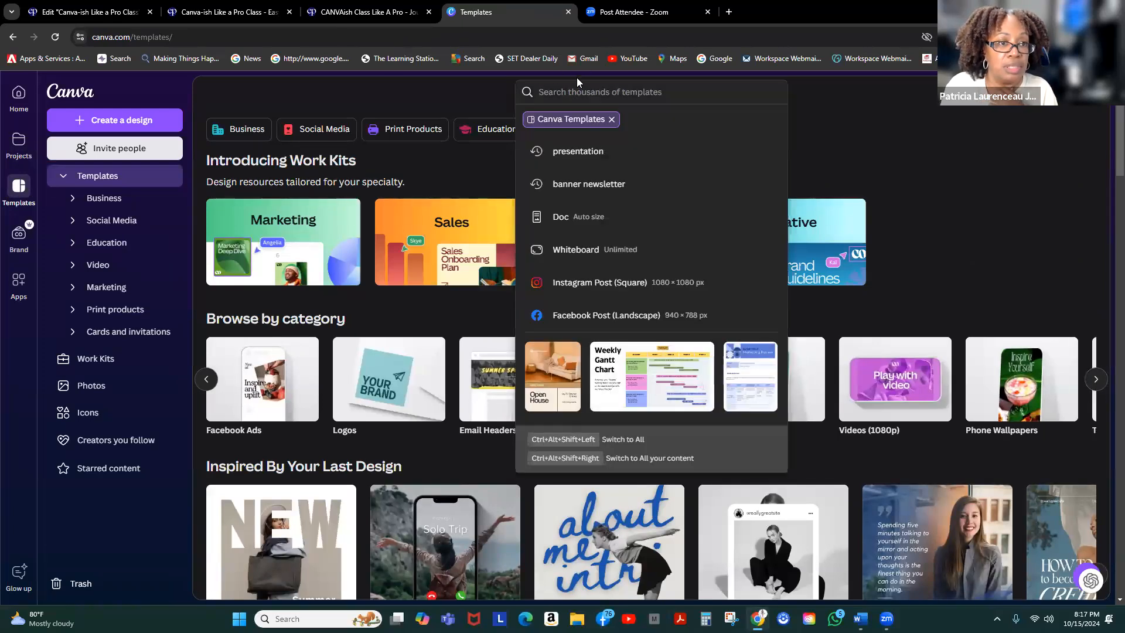
text(reels)
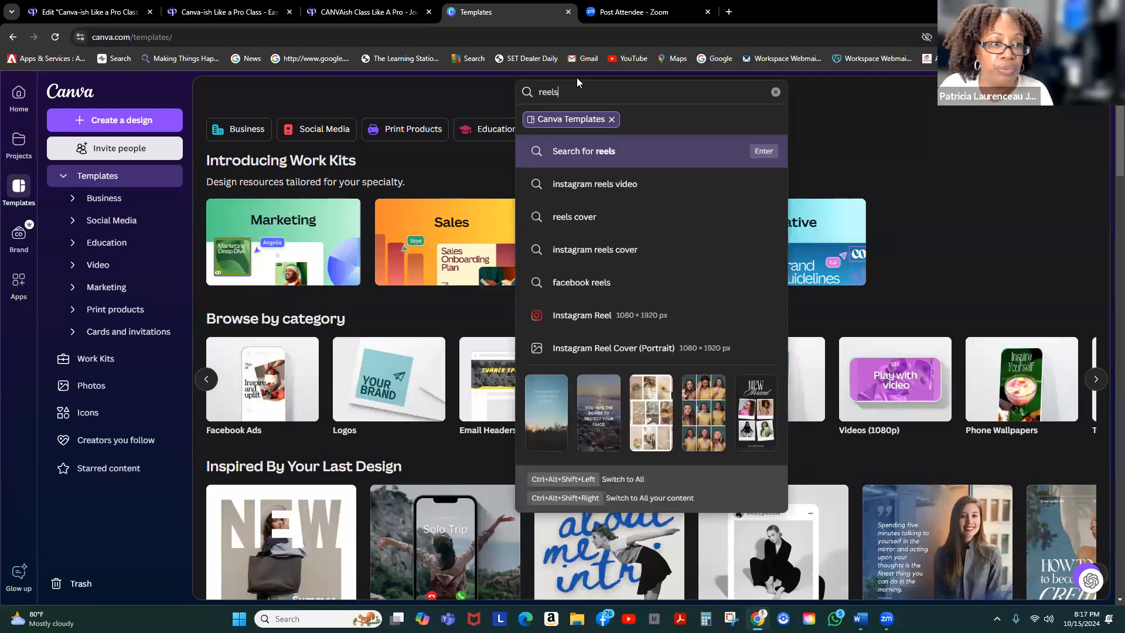
click(574, 317)
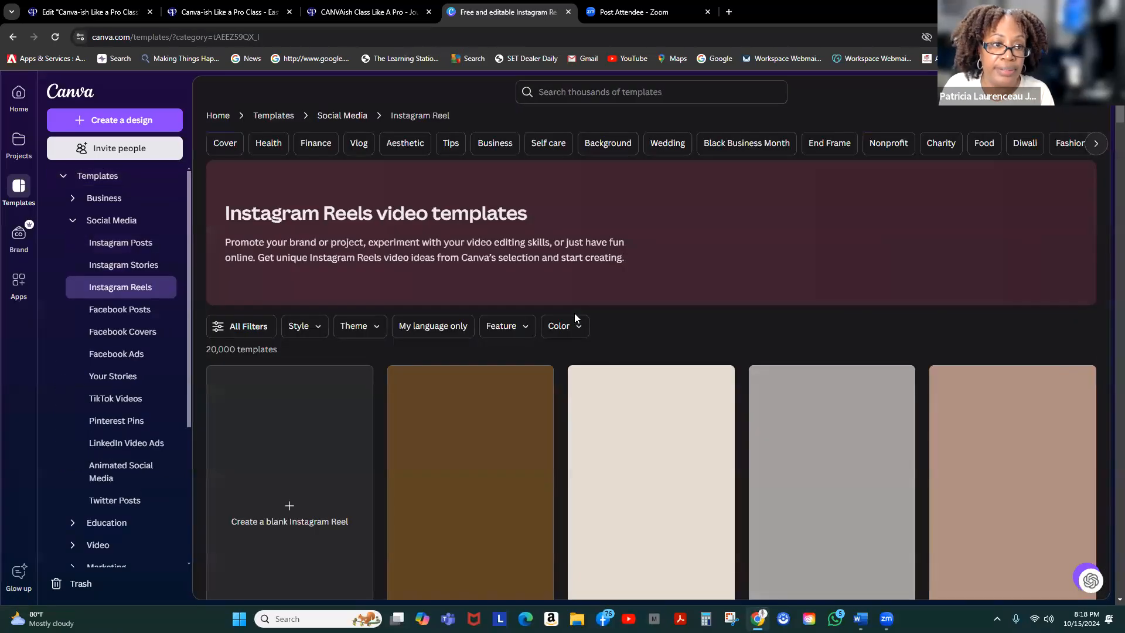
Look through the Instagram Reels video templates
scroll(584, 303, down, 5)
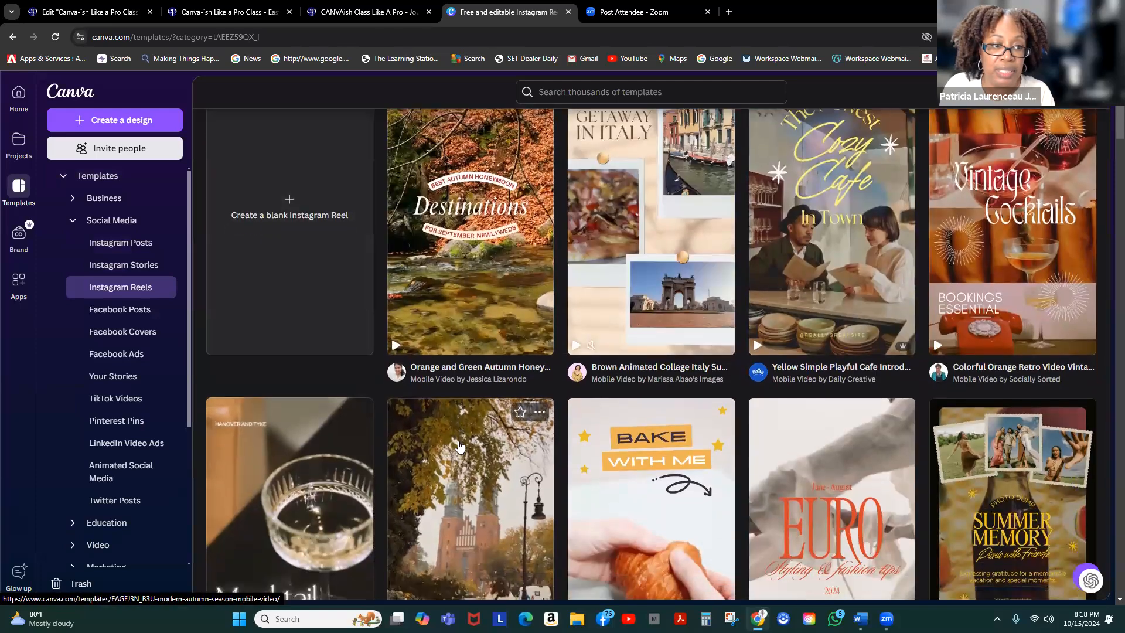
scroll(477, 445, down, 3)
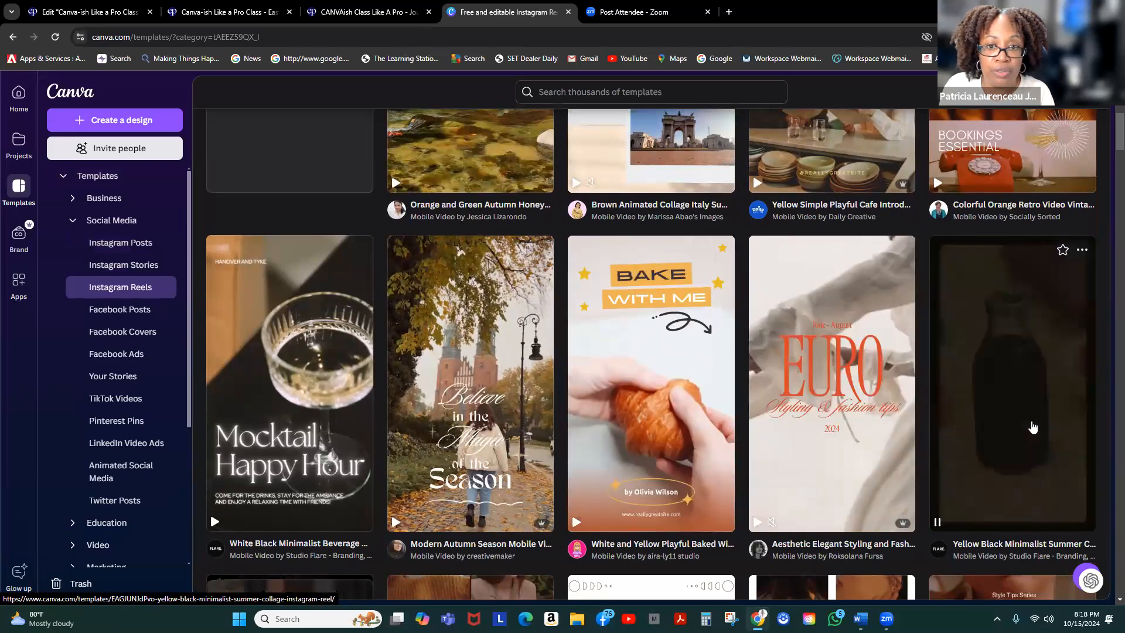
scroll(1028, 429, down, 1)
scroll(1028, 429, down, 3)
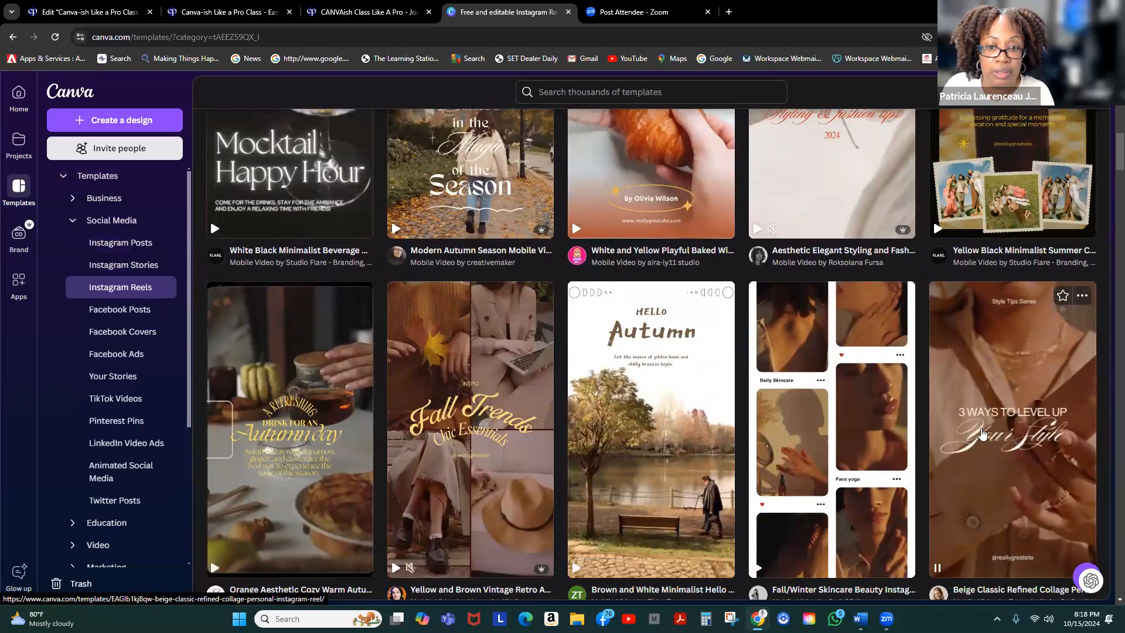
scroll(917, 419, down, 2)
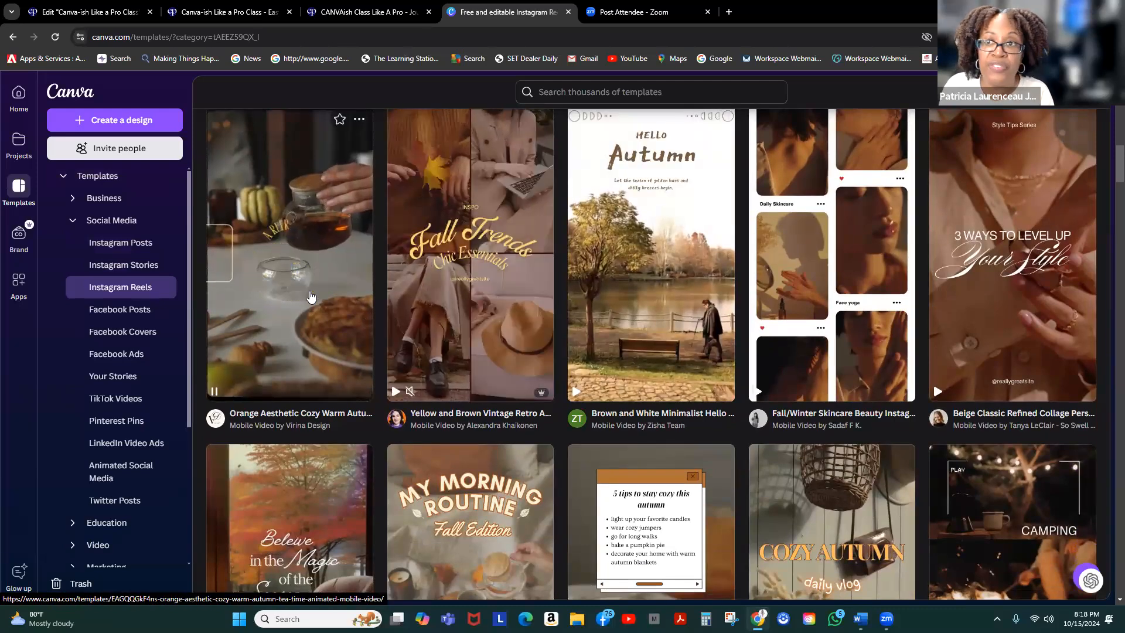
scroll(361, 312, down, 4)
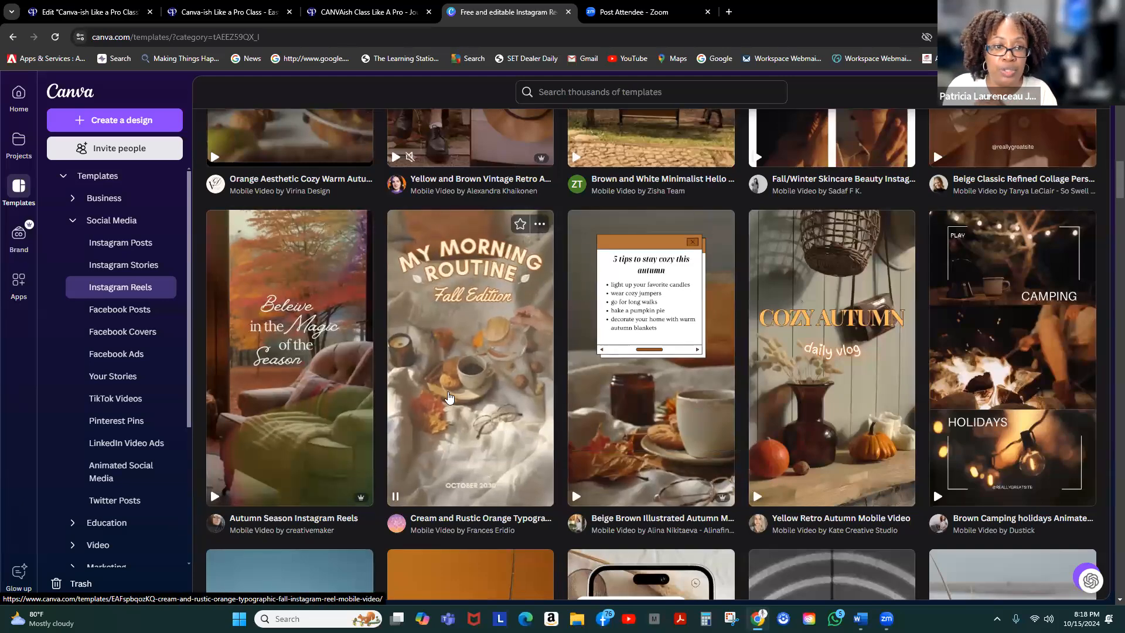
Open the Minimal Webinar Marketing Instagram Reel template for customizing and play the reel through
scroll(449, 397, down, 5)
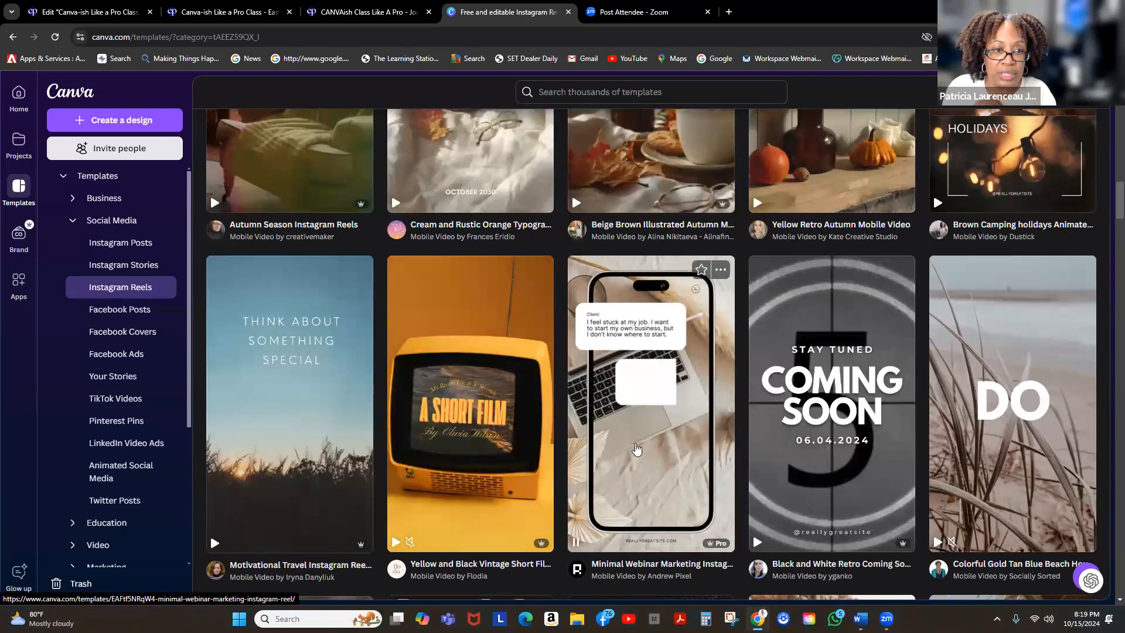
click(649, 441)
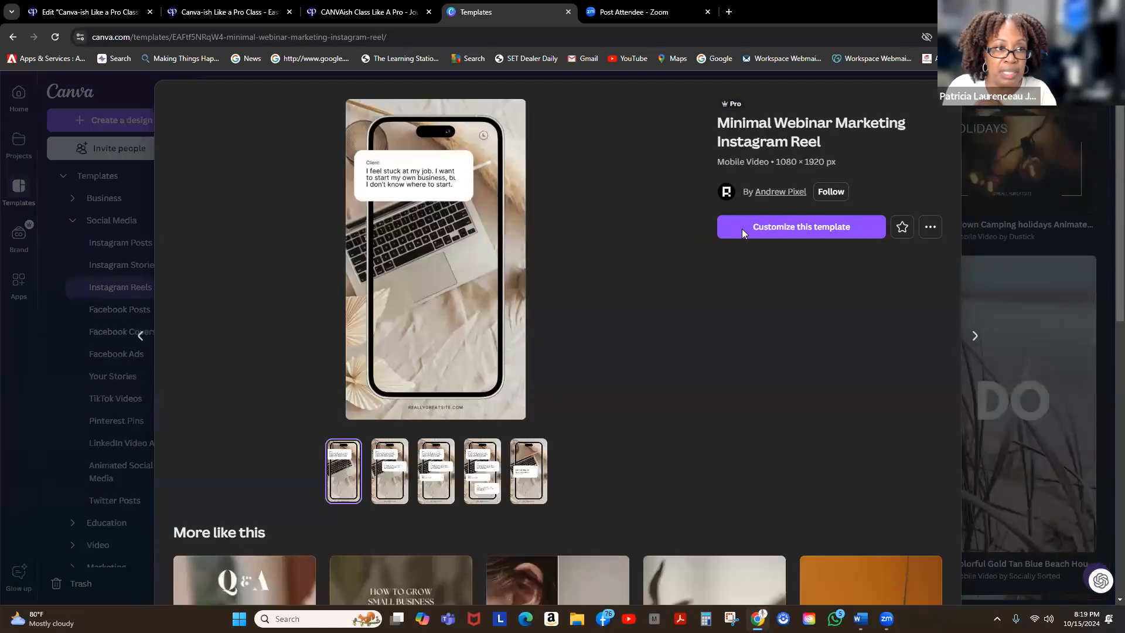
click(799, 226)
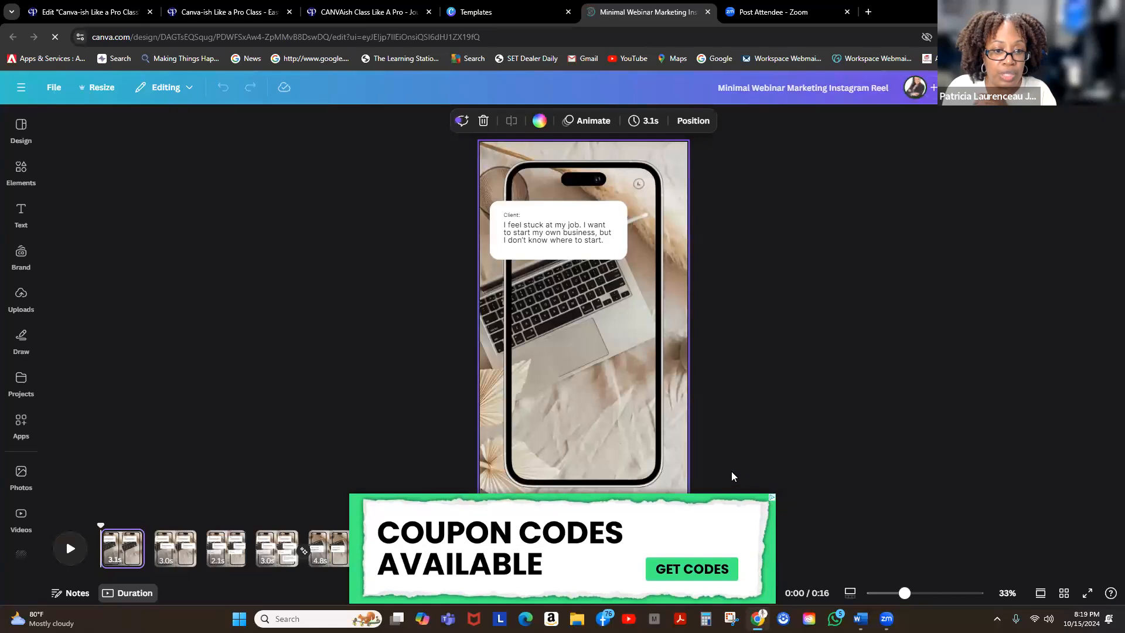
scroll(744, 407, down, 1)
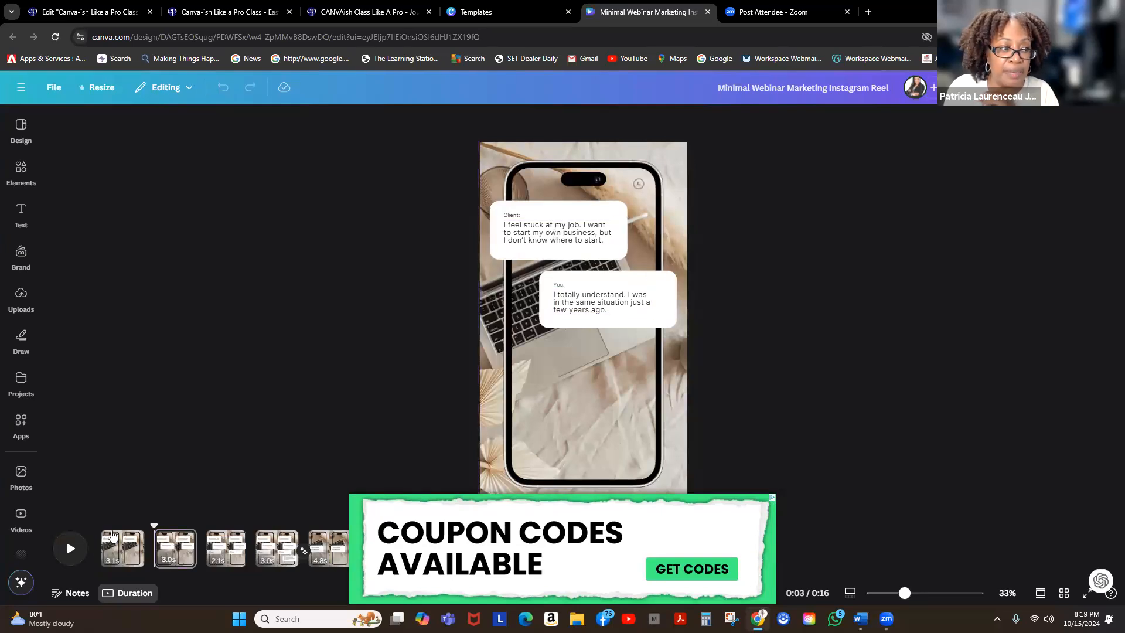
click(71, 549)
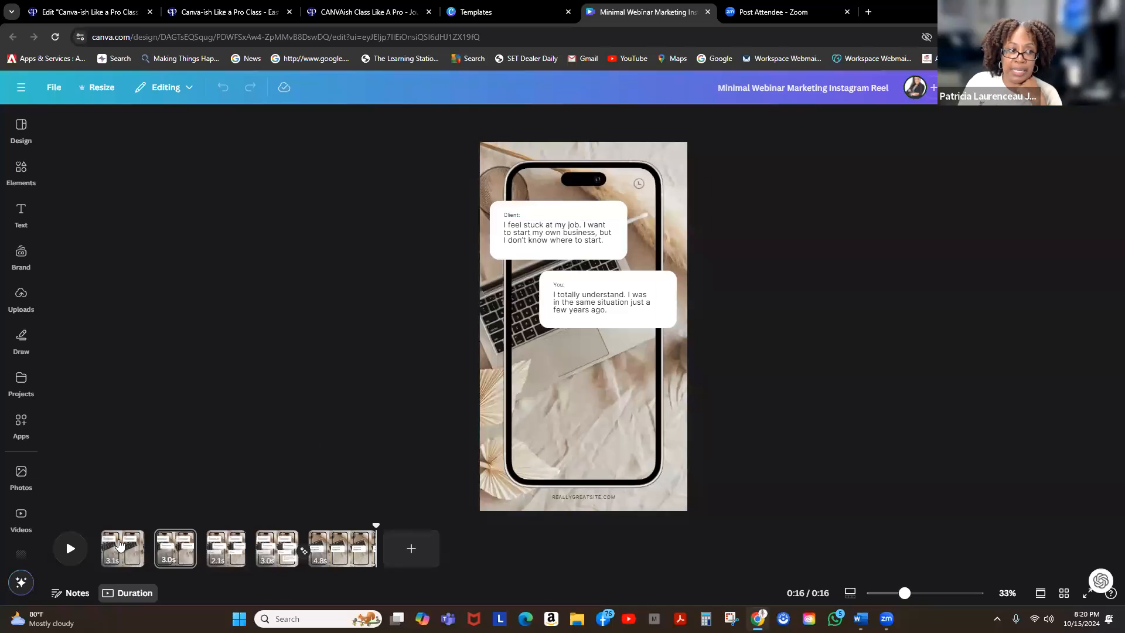
click(70, 550)
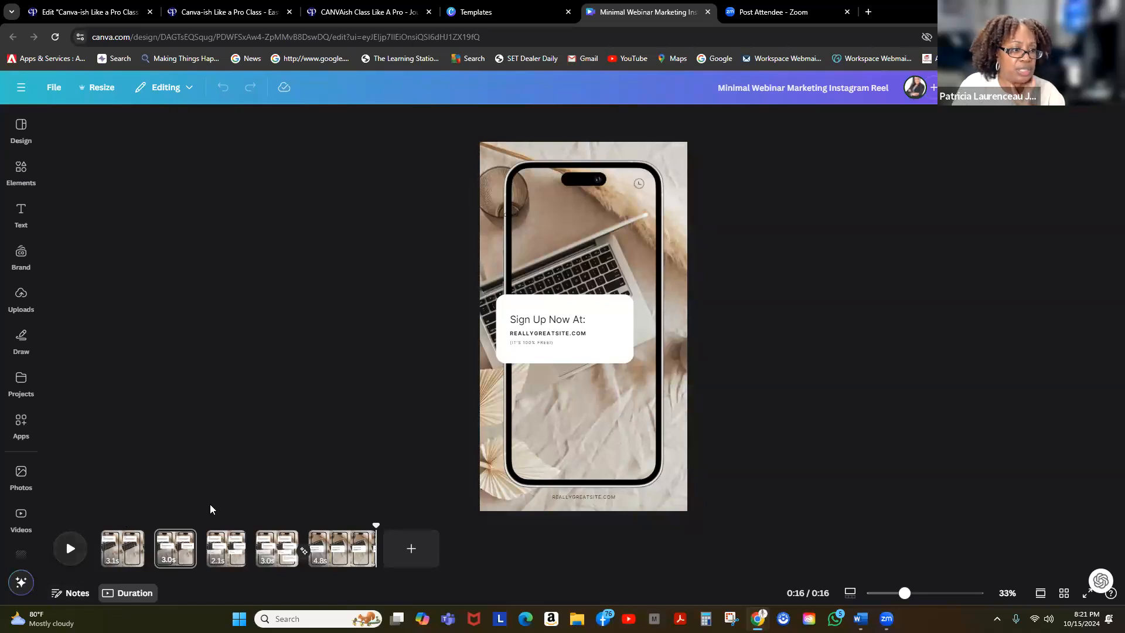
Look through the available design templates, the elements, and the uploaded images and videos
click(15, 130)
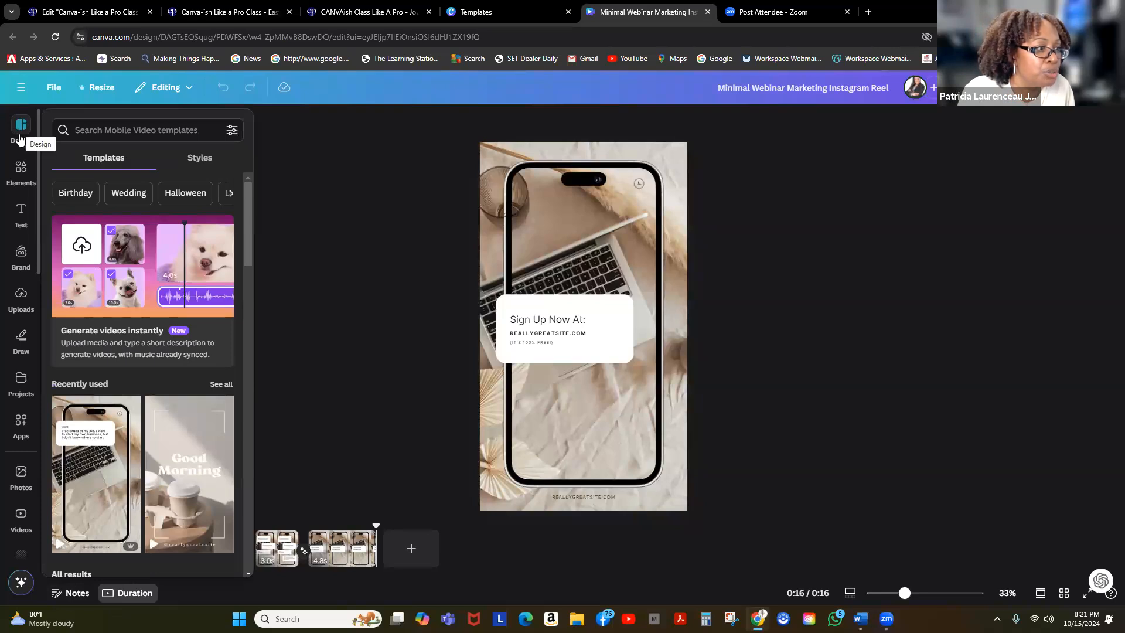
click(26, 191)
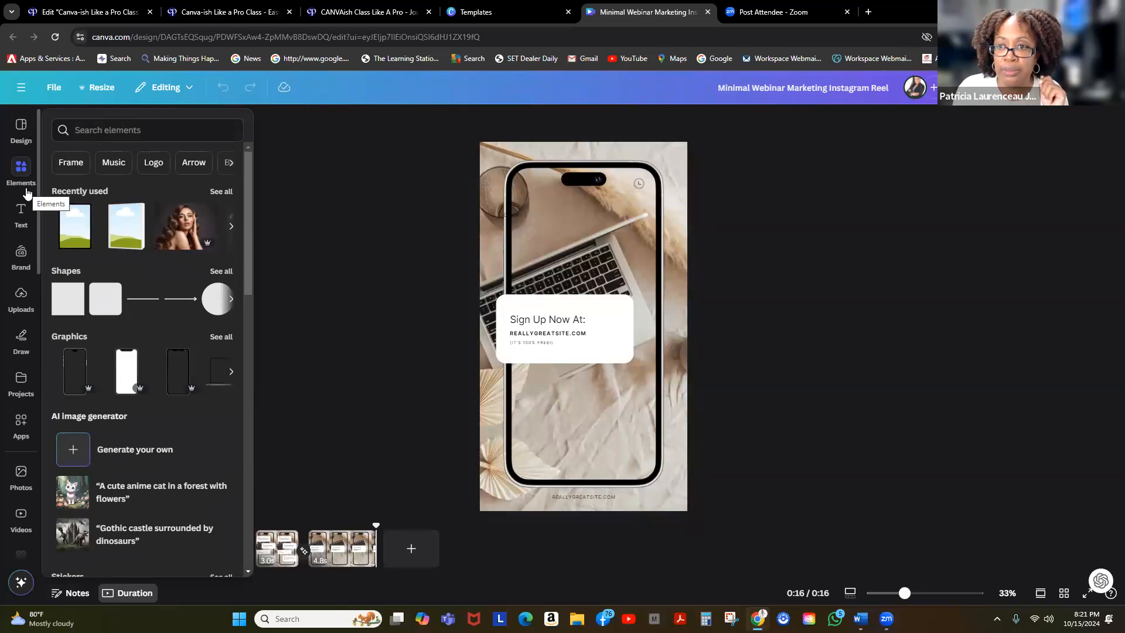
click(19, 297)
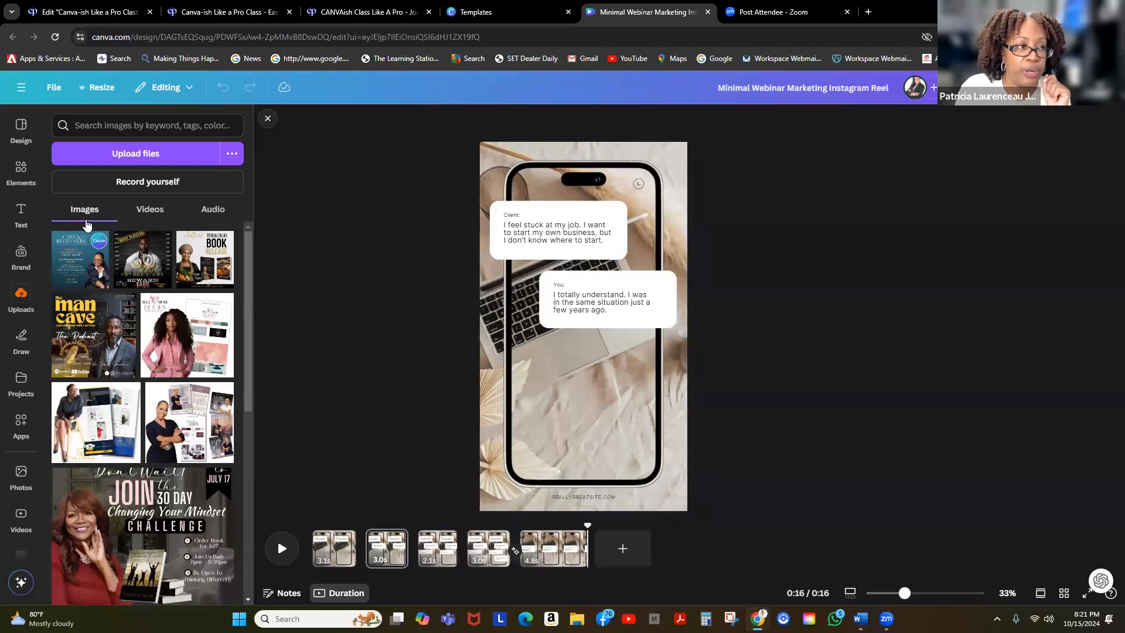
click(152, 211)
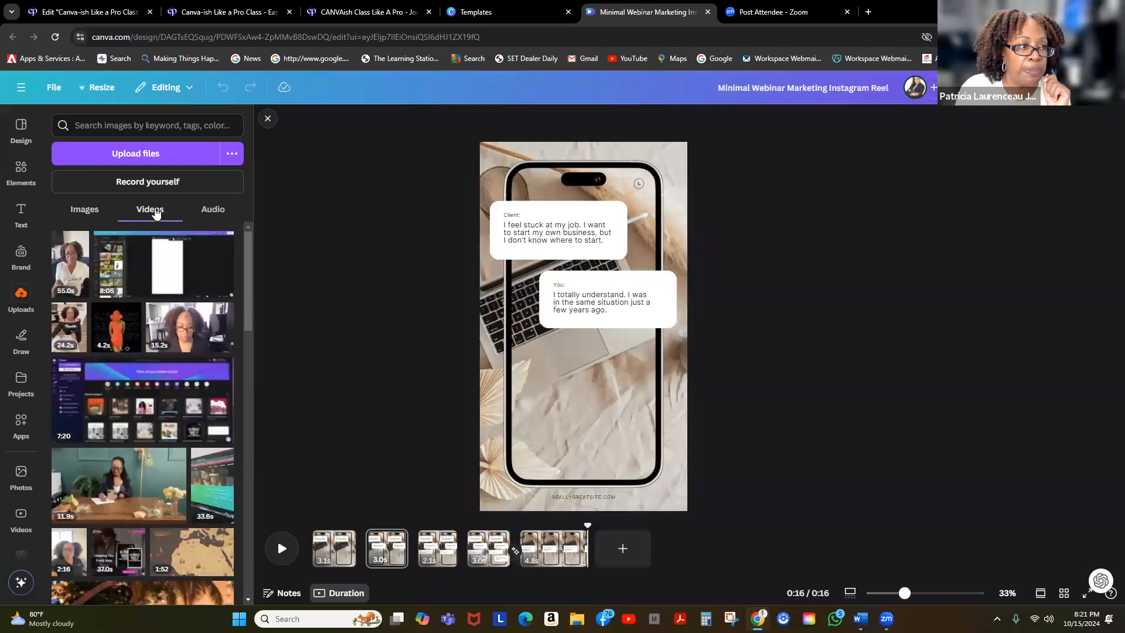
Add the uploaded Video-opening-jingle audio track to the reel's timeline and play back part of the reel with it
click(216, 216)
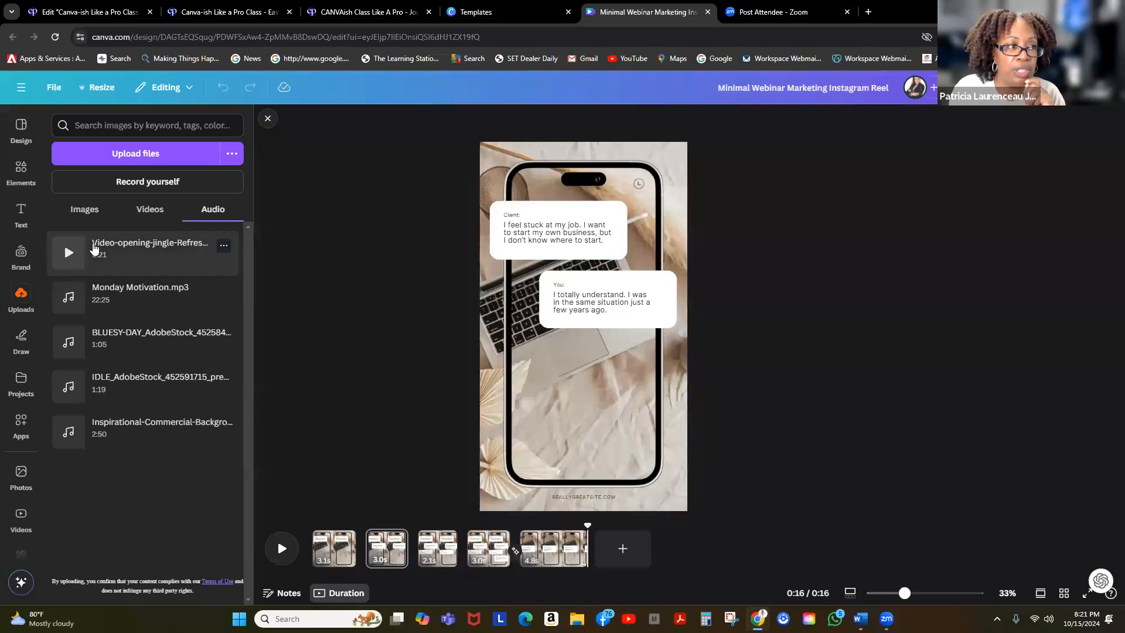
drag(126, 250, 395, 567)
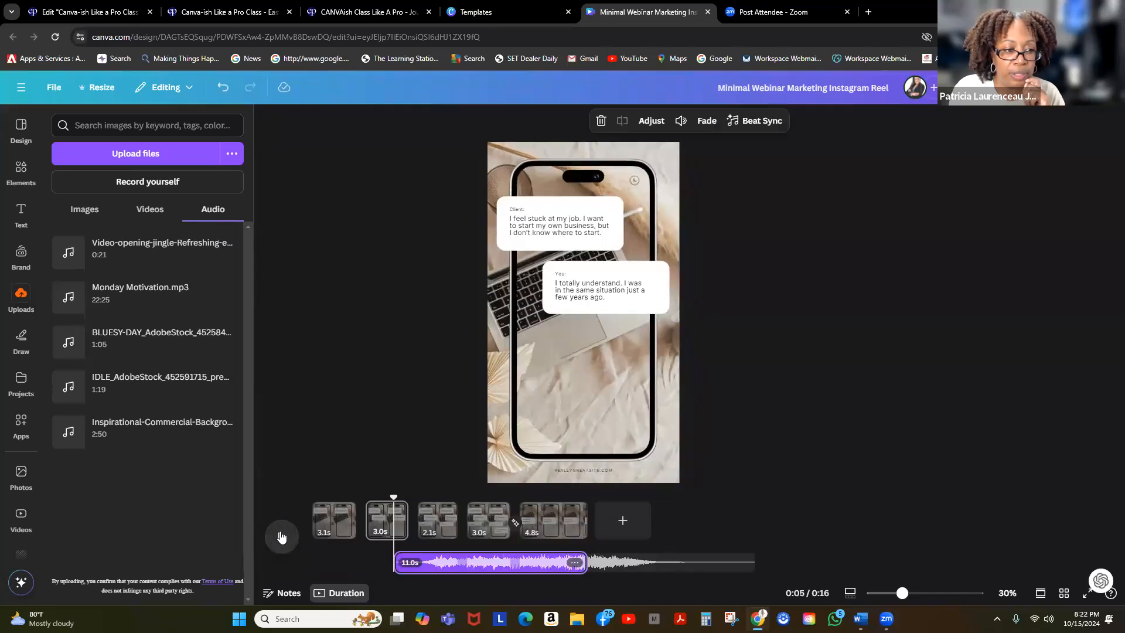
click(282, 537)
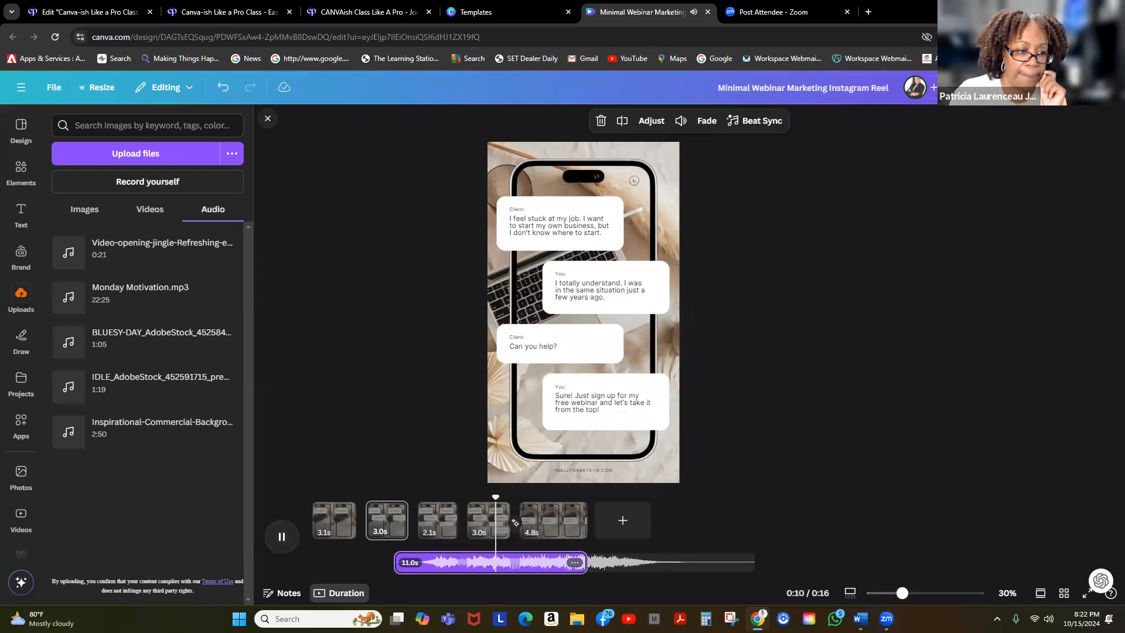
click(281, 539)
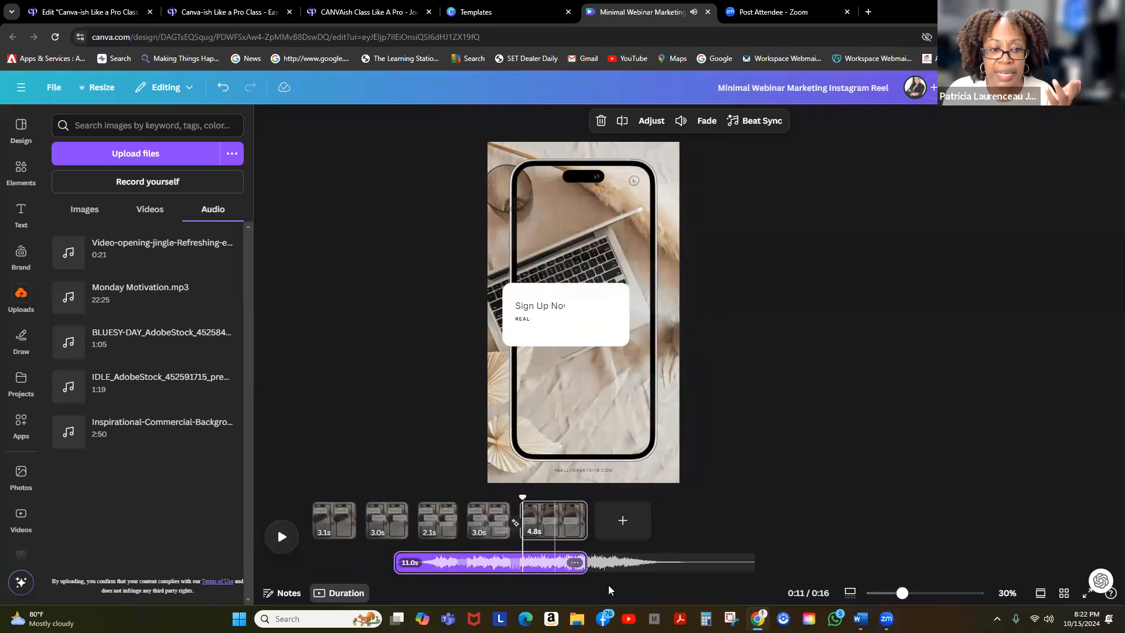
click(644, 562)
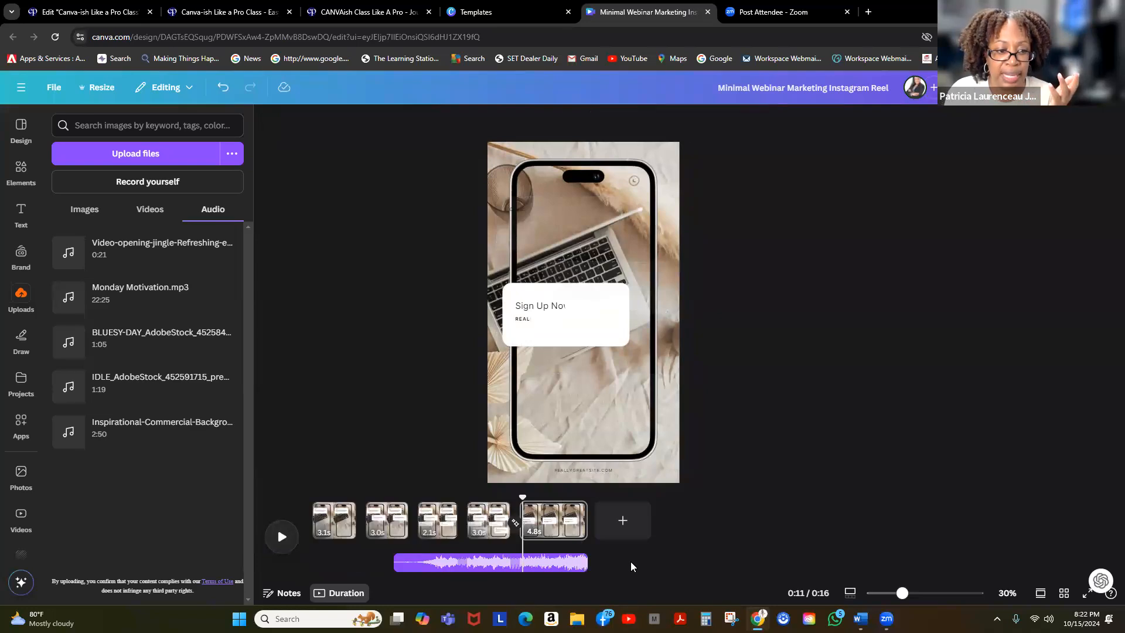
Align the audio track with the start of the first page so it spans the whole reel at 16.2 s
drag(571, 567, 492, 563)
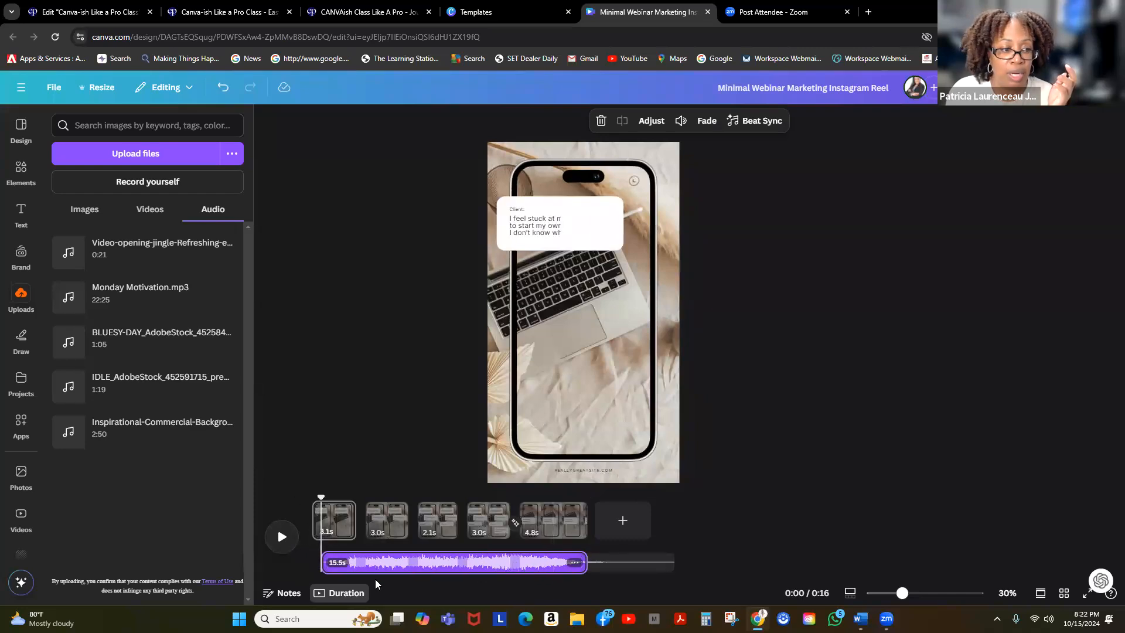
drag(397, 565, 372, 573)
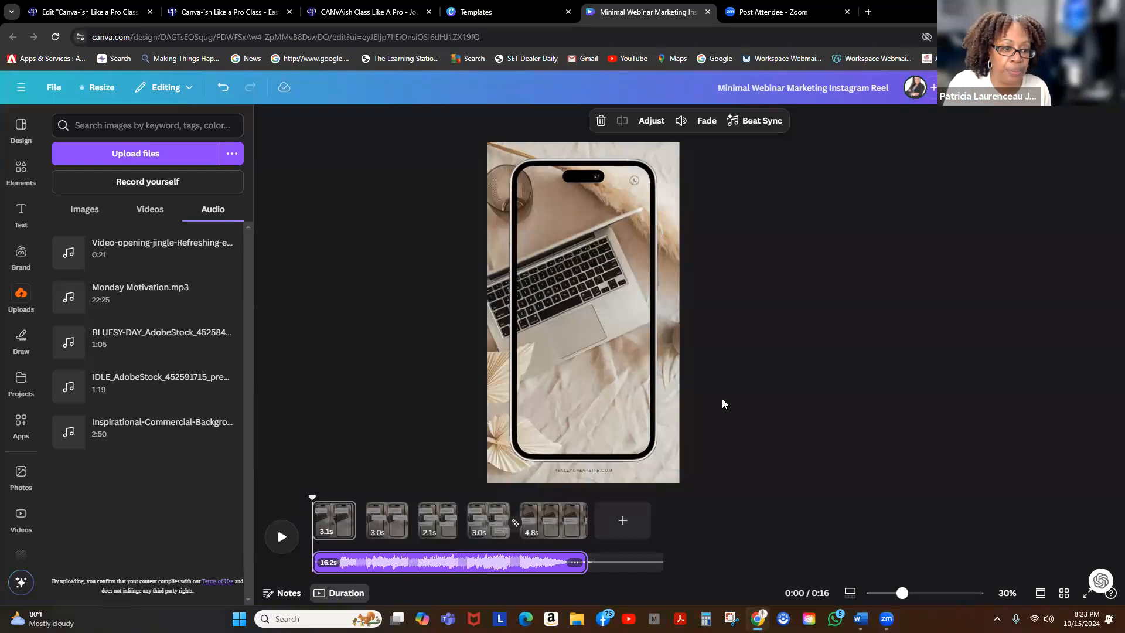
click(633, 565)
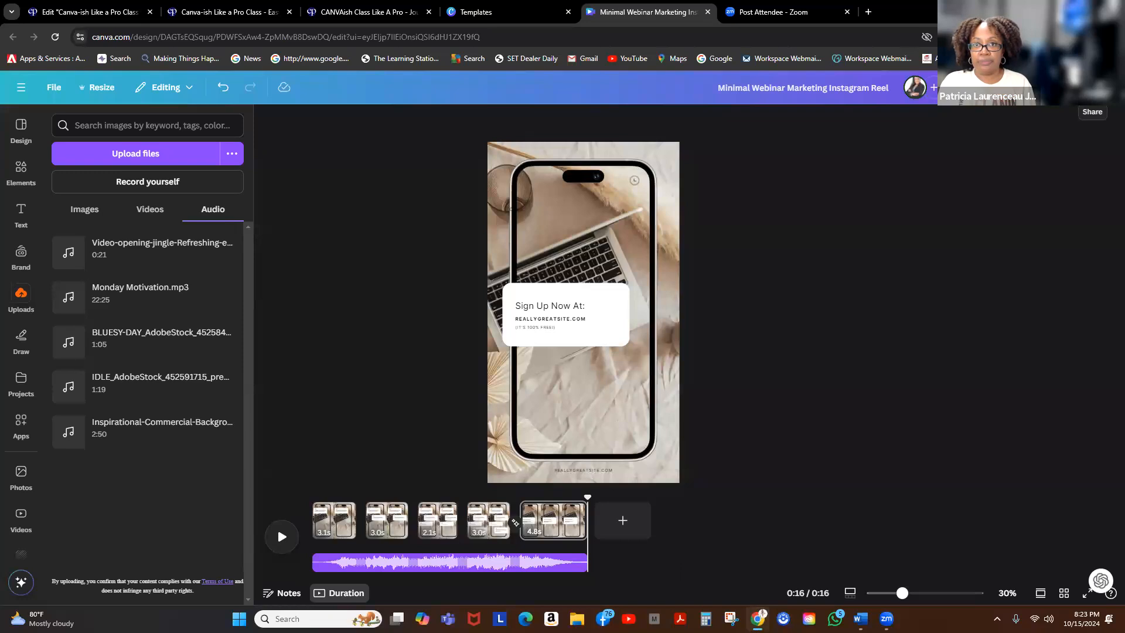
Open the reel's download options, try the JPG file type and set the type back to MP4 Video
click(1092, 87)
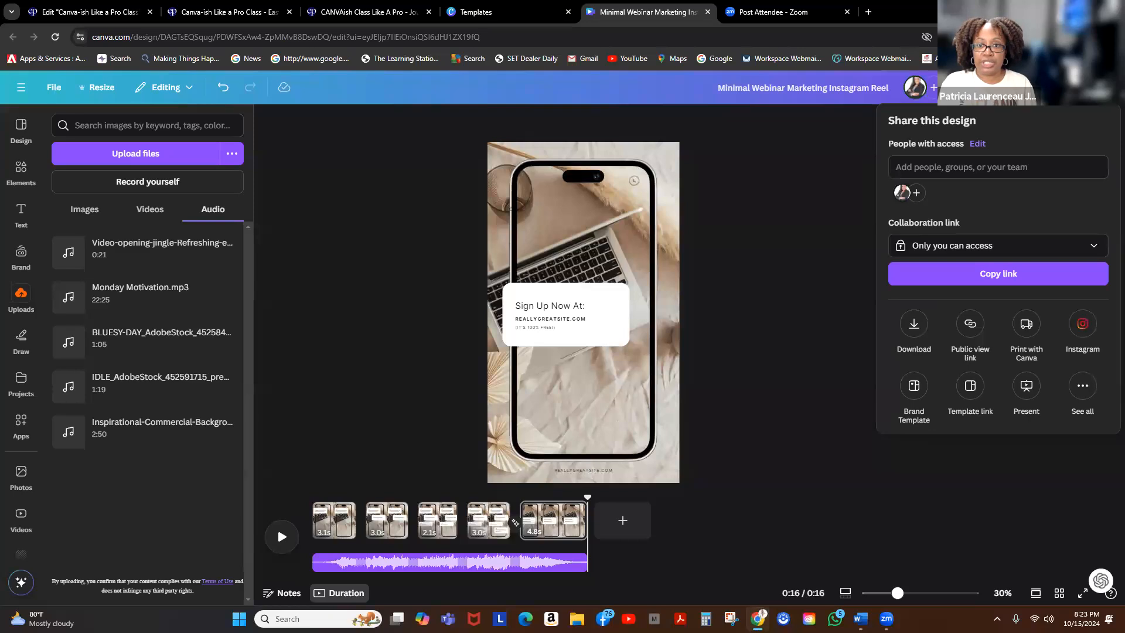
click(913, 328)
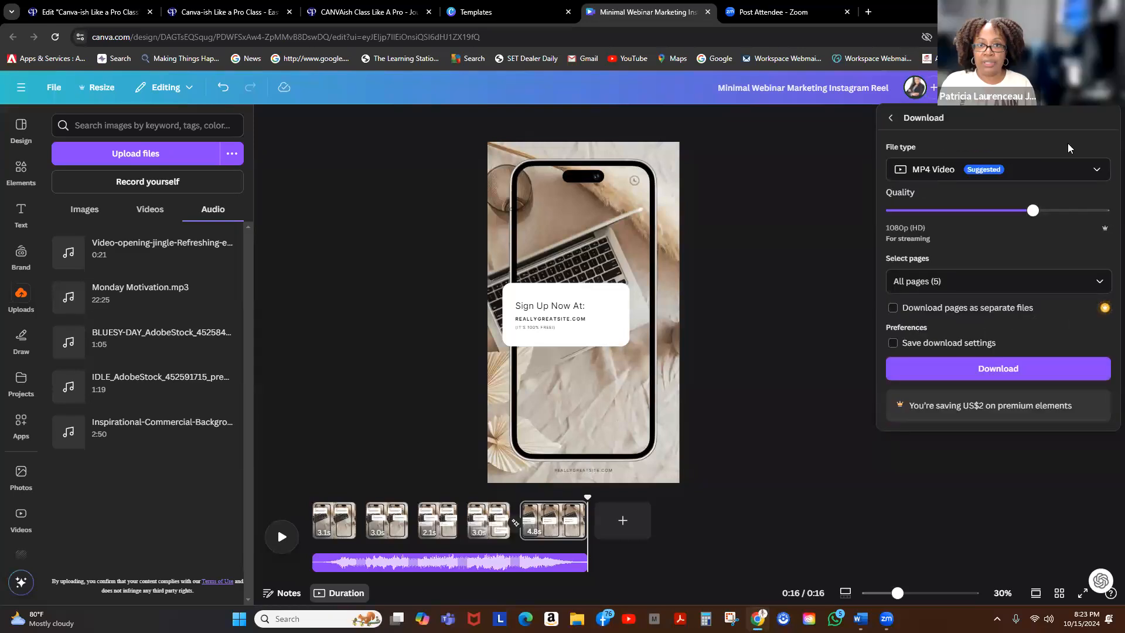
click(1095, 175)
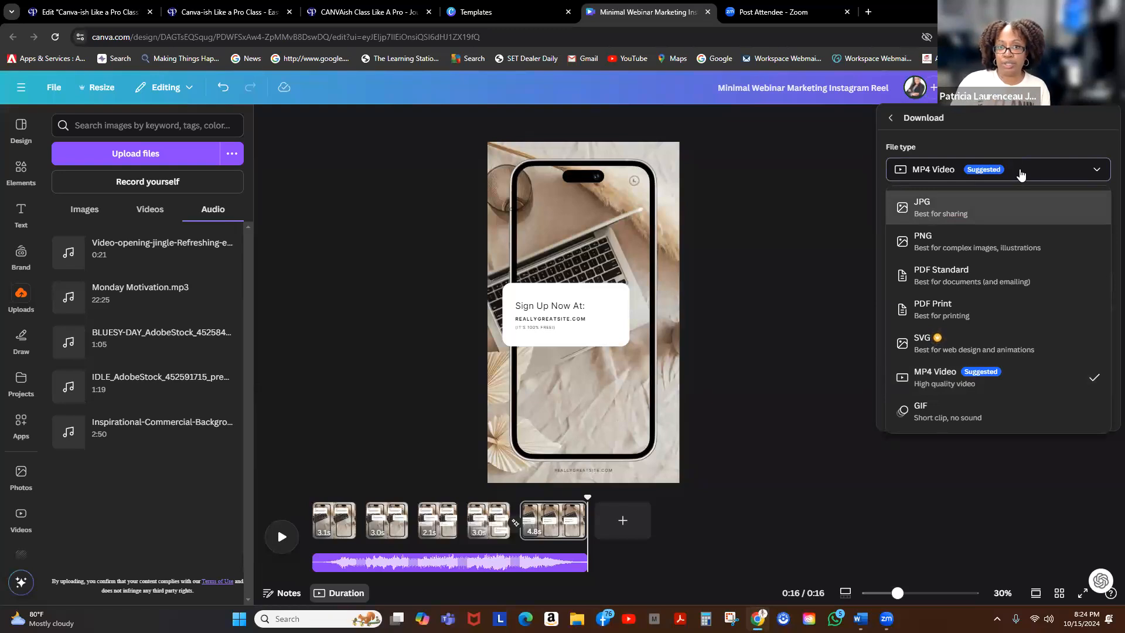
click(957, 215)
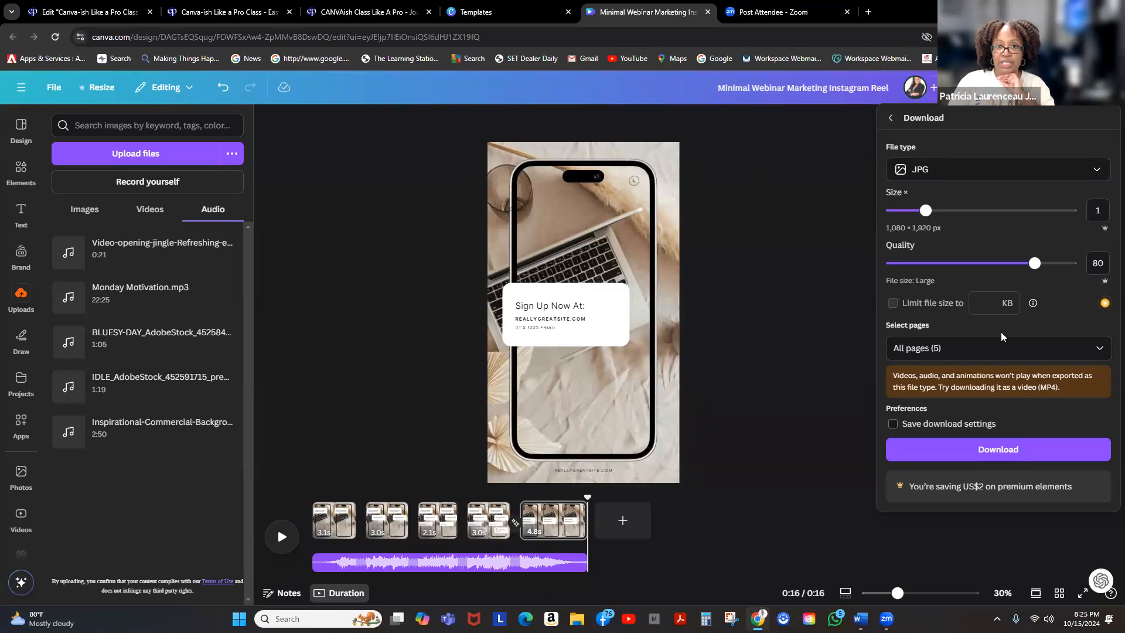
click(1097, 172)
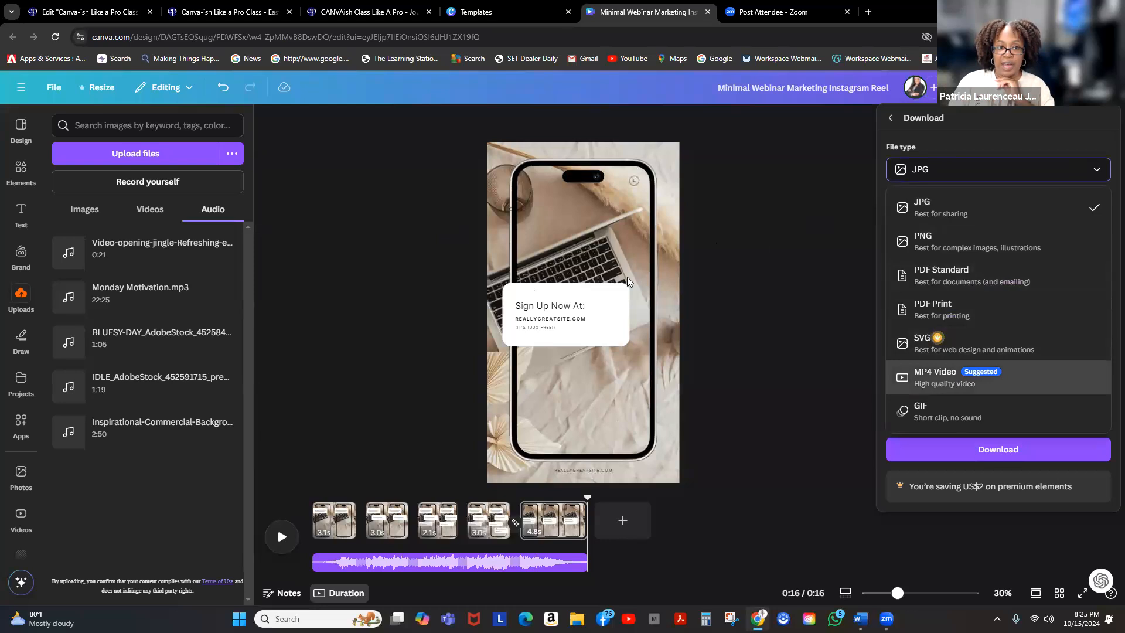
click(939, 377)
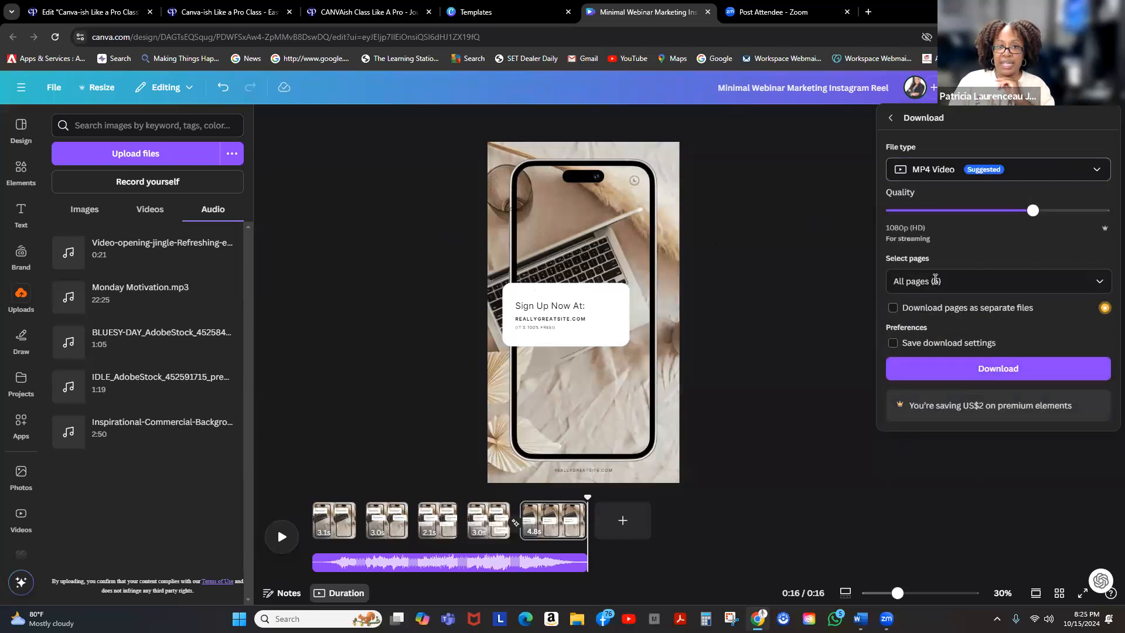
Review the page selection for the reel's download and keep all five pages included
click(1100, 285)
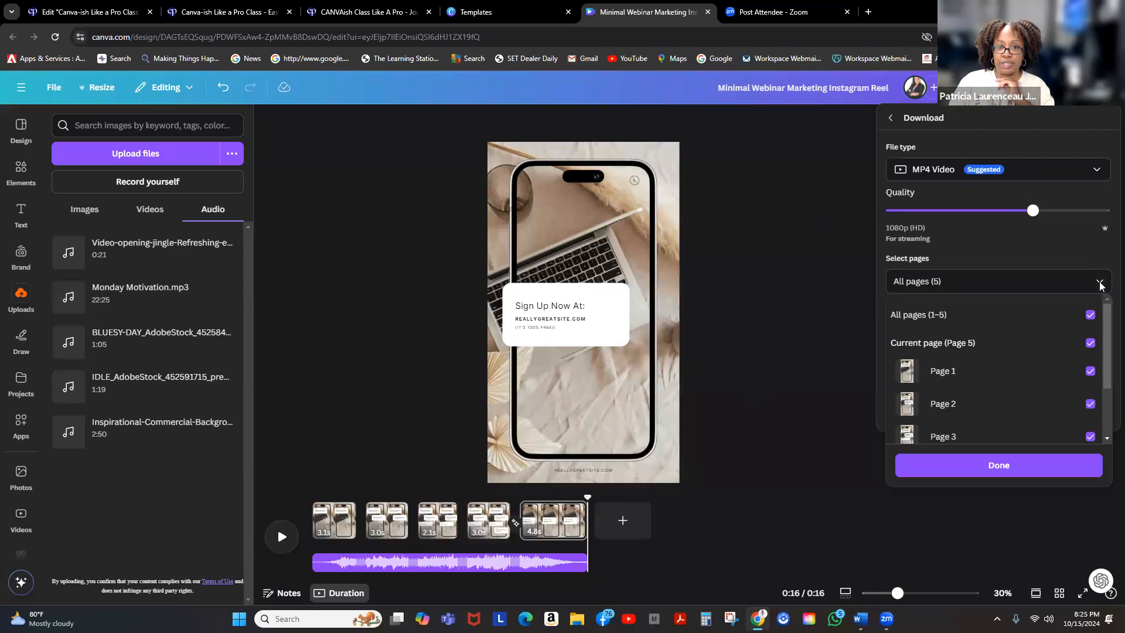
drag(1108, 342, 1108, 384)
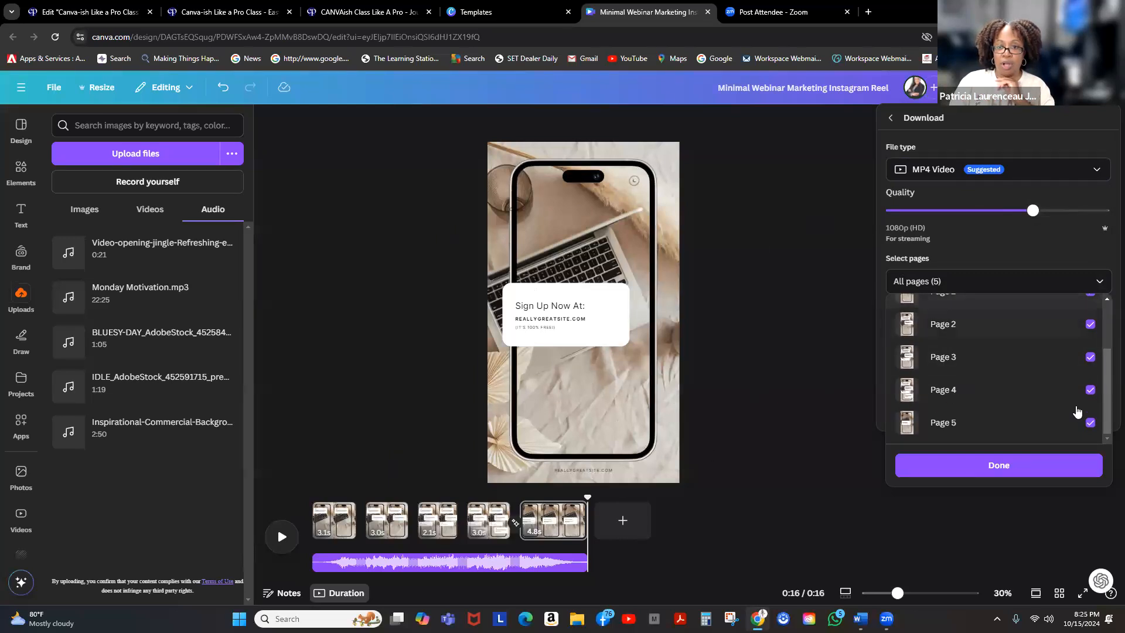
click(994, 469)
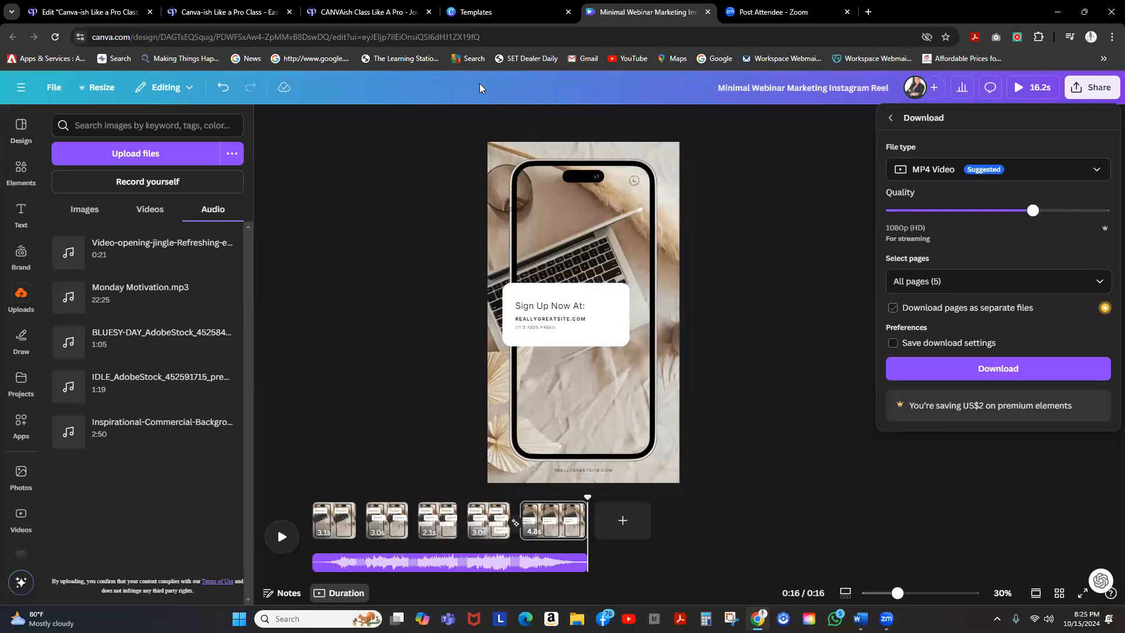
click(34, 94)
click(21, 89)
click(19, 93)
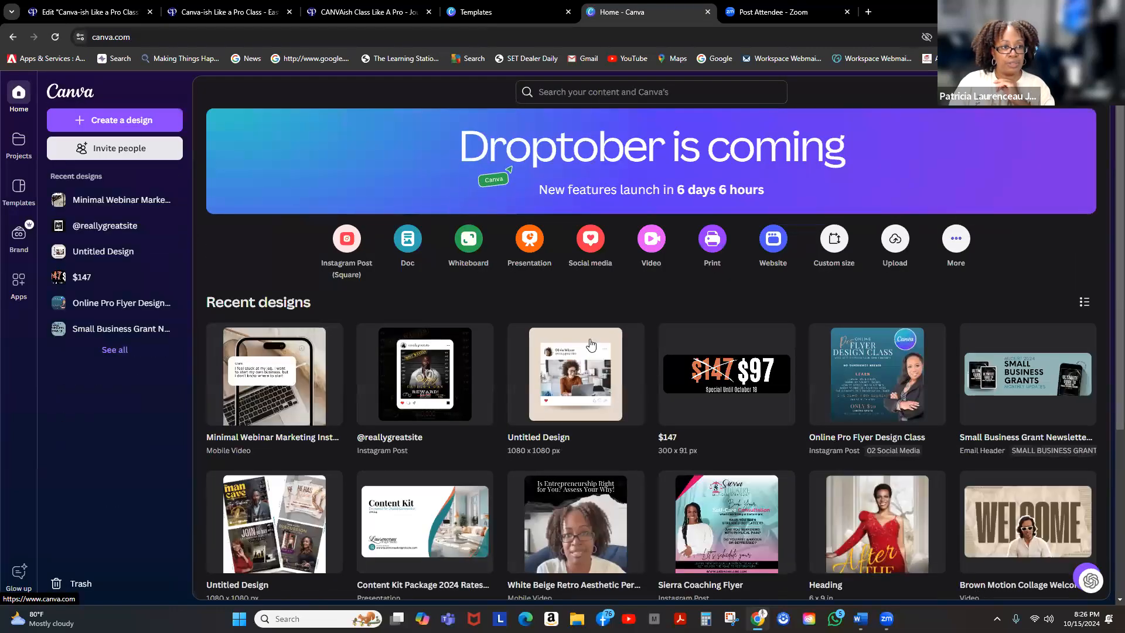
click(456, 372)
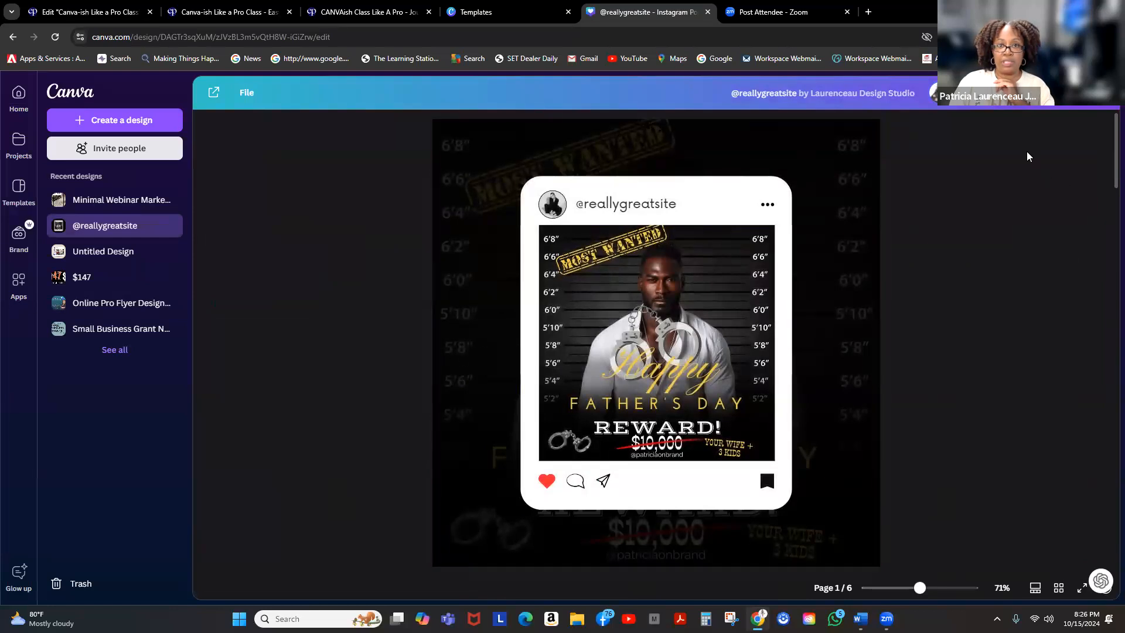
Open the post's download options and review the available file types, keeping PNG
click(1058, 93)
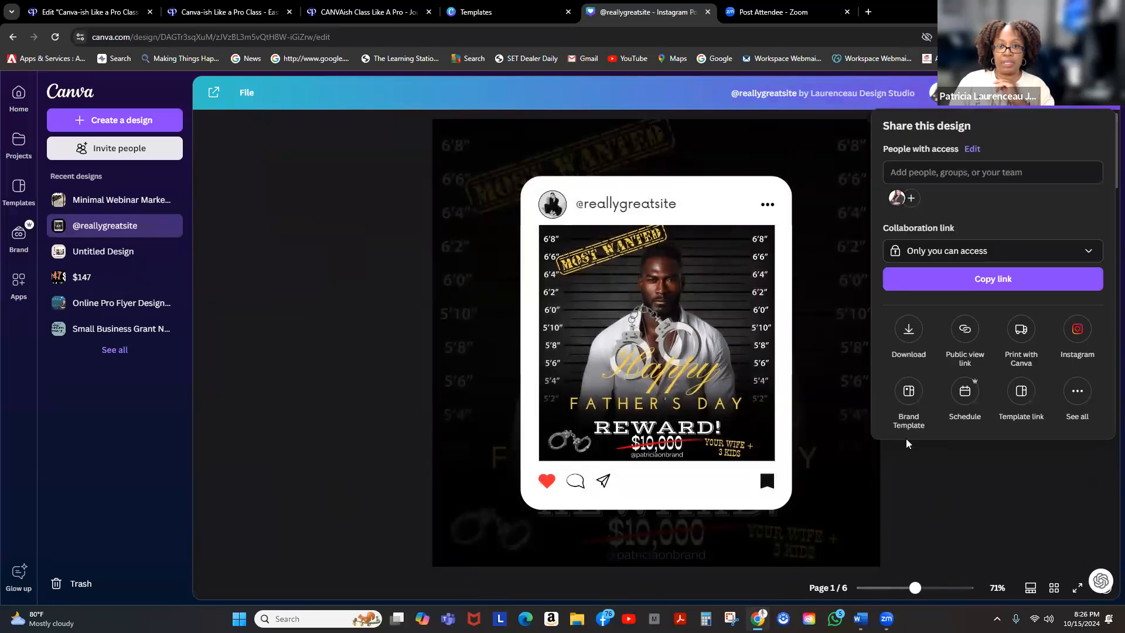
click(909, 335)
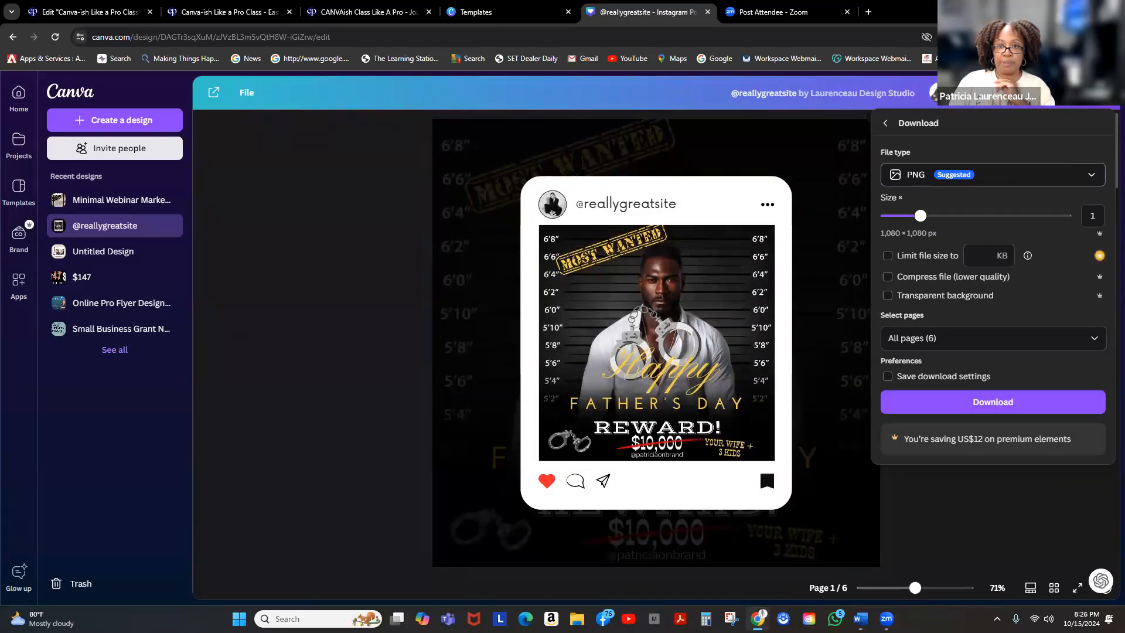
click(1092, 176)
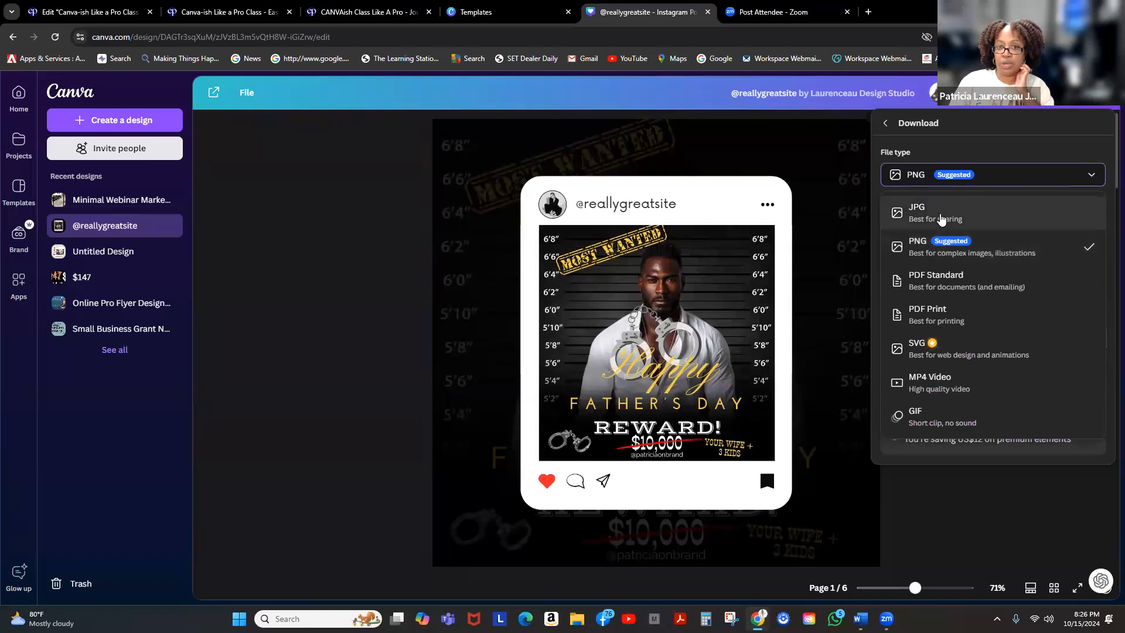
click(1054, 148)
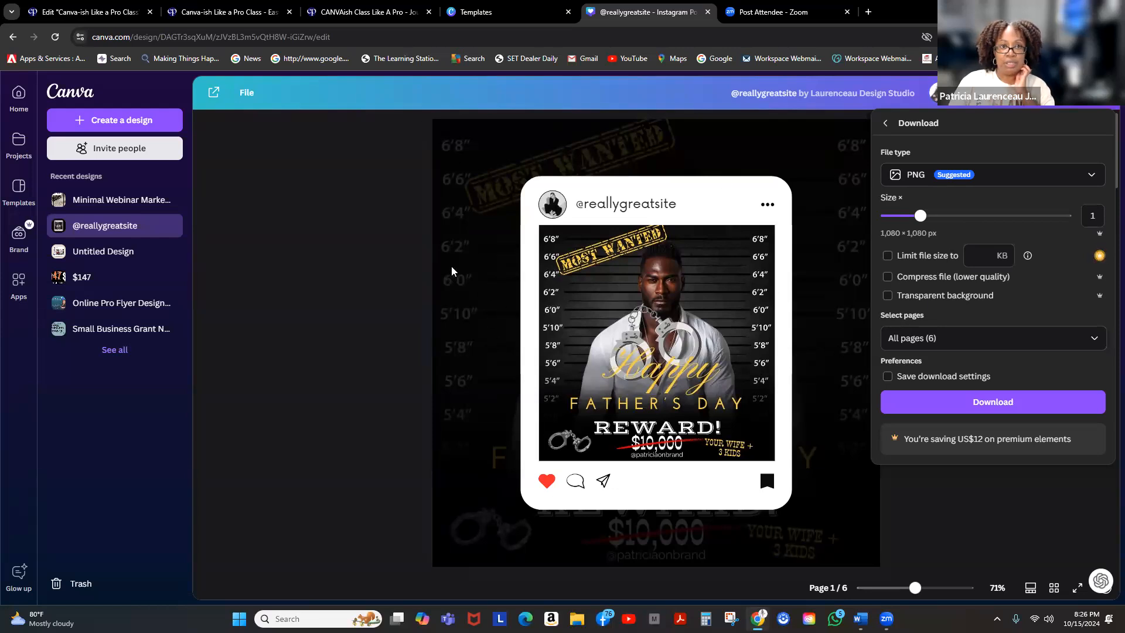
Limit the post's PNG download to page 1 only instead of all six pages and confirm the page selection
click(1093, 343)
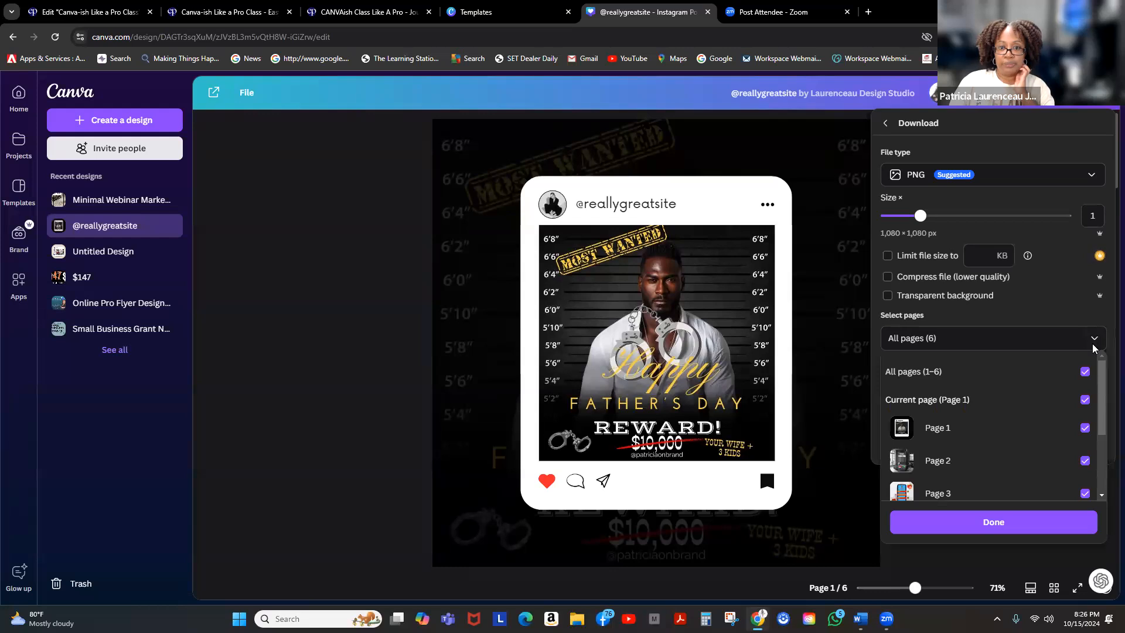
click(1085, 375)
click(1084, 429)
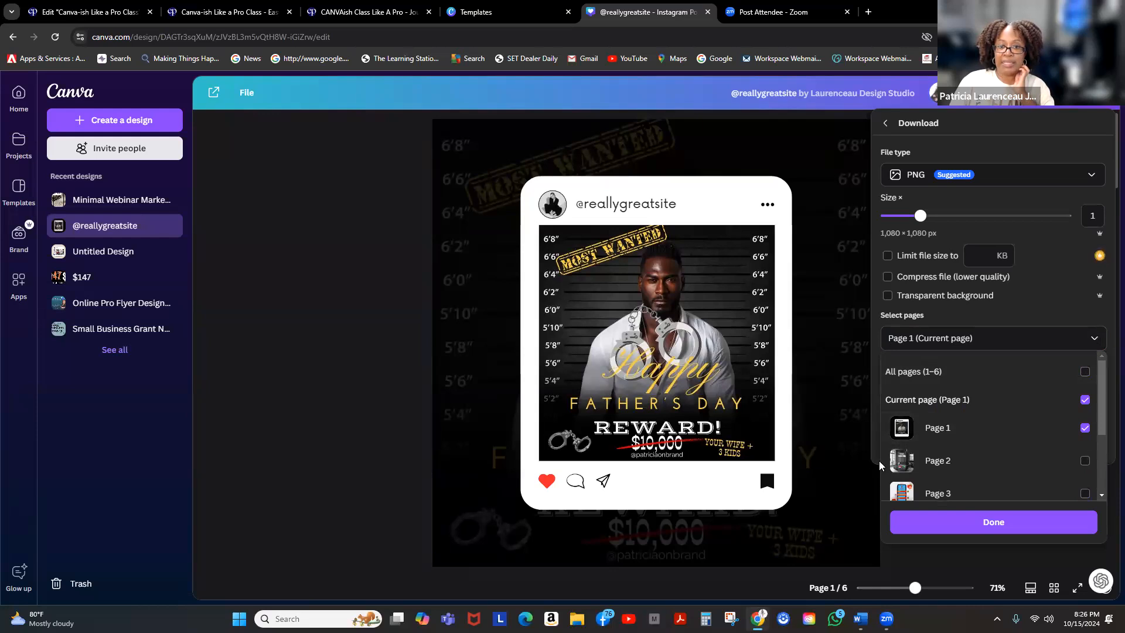
scroll(961, 433, down, 3)
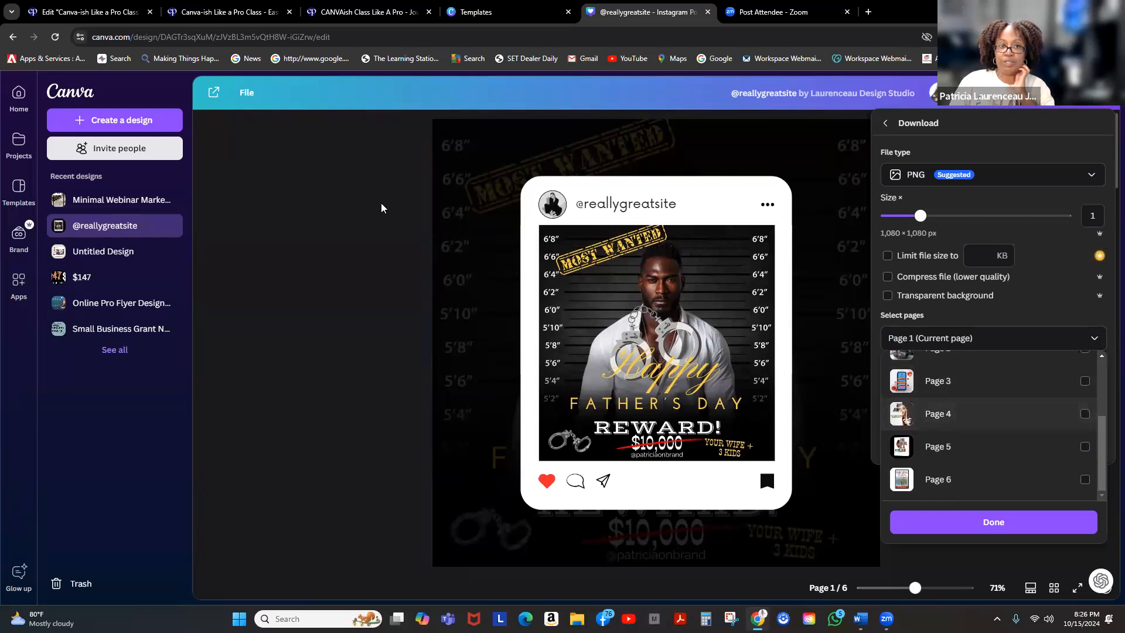
scroll(1046, 428, up, 3)
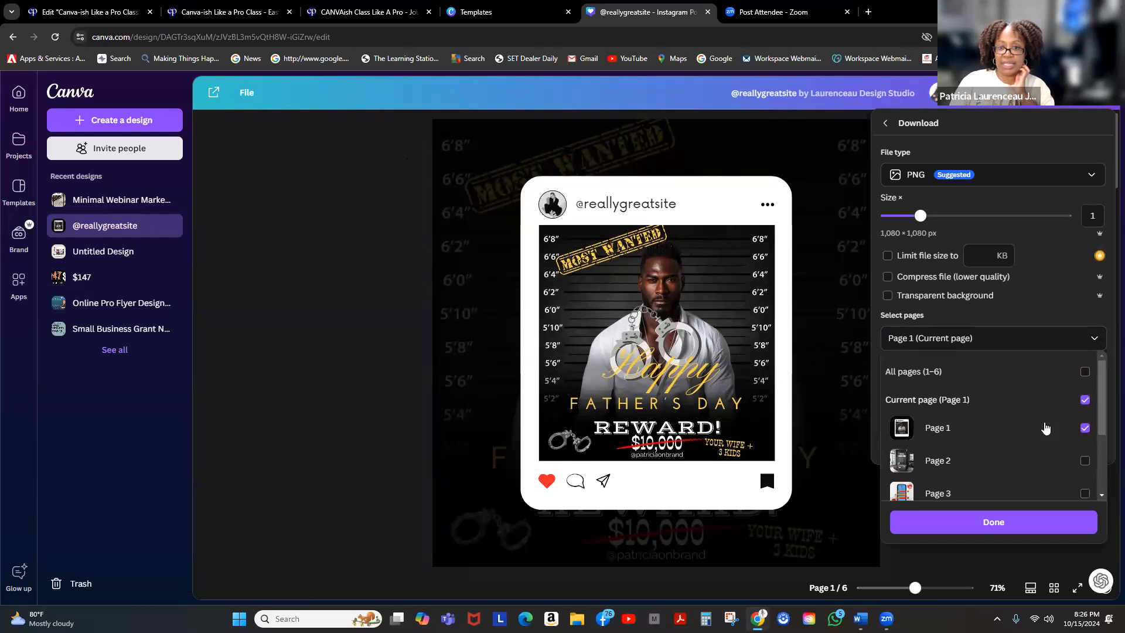
click(981, 529)
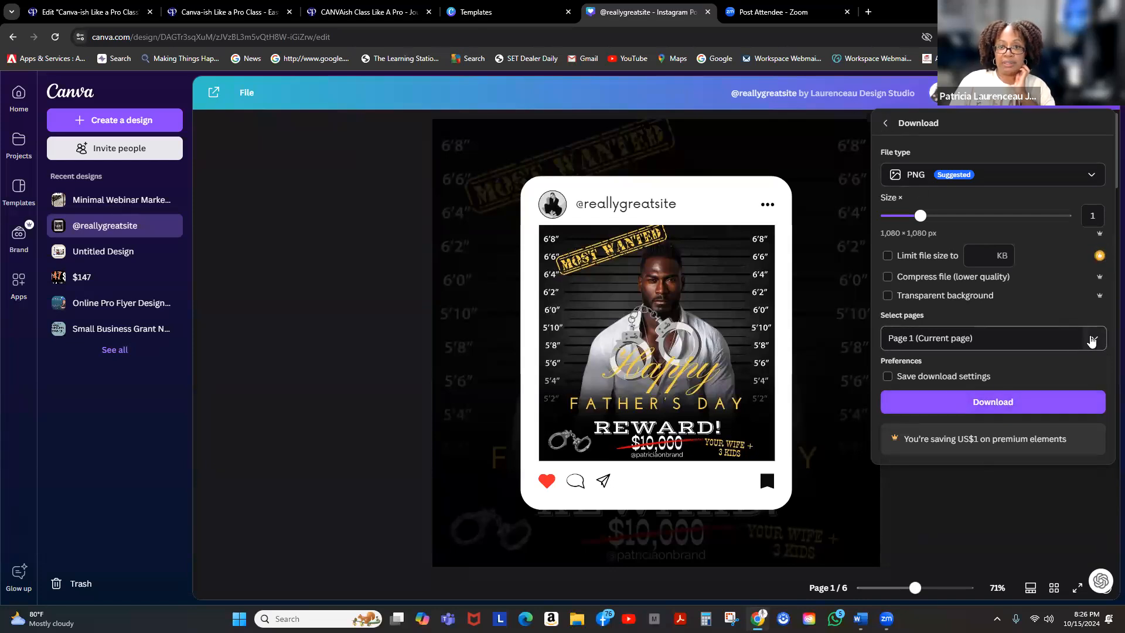
Leave the download options, browse the Print with Canva product catalog for the available print products, and close the catalog
click(887, 125)
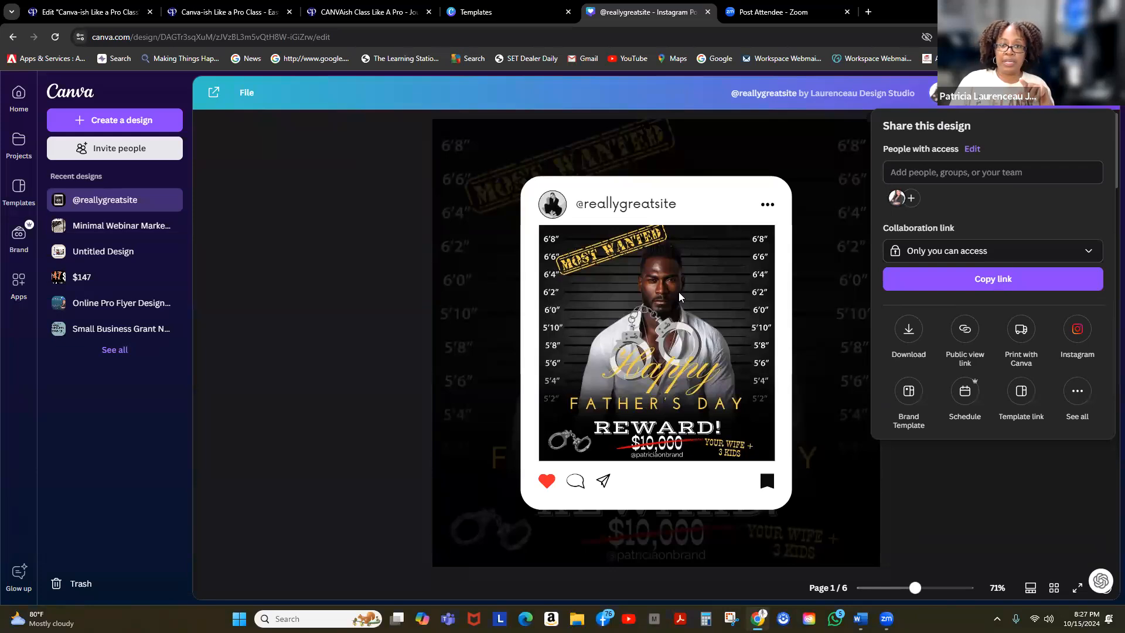
click(1021, 331)
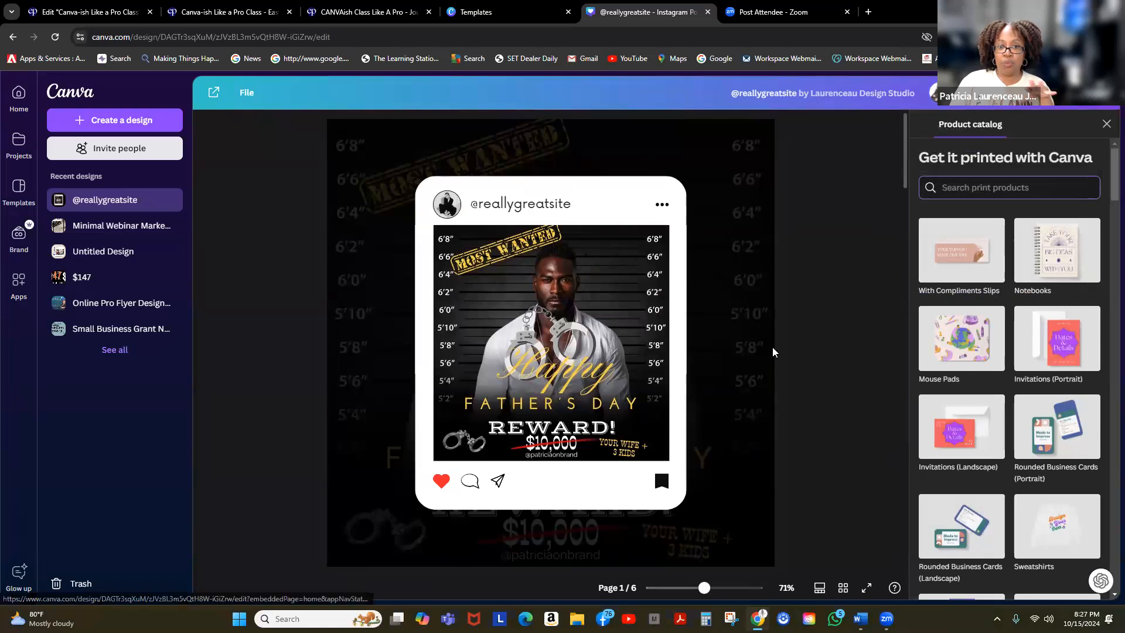
scroll(802, 362, down, 2)
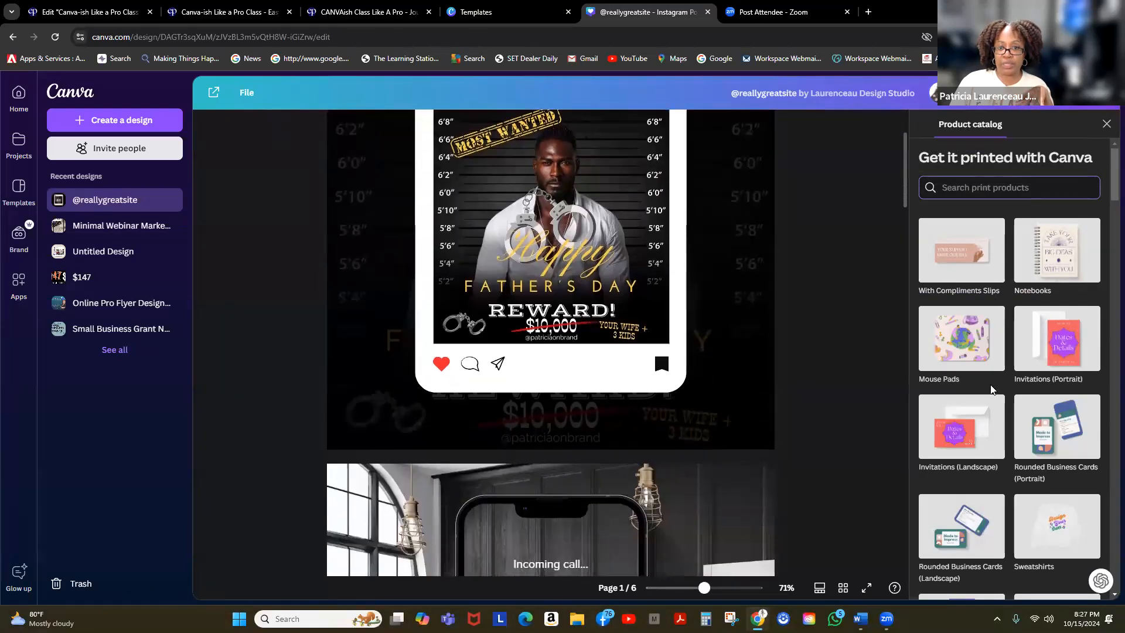
scroll(992, 390, down, 4)
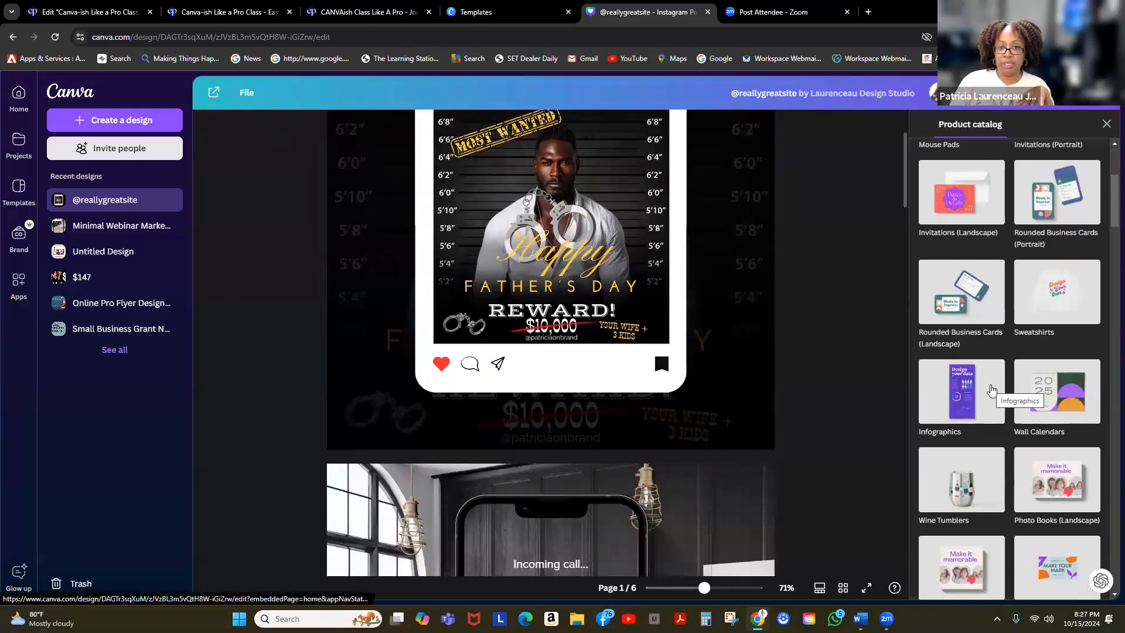
scroll(996, 392, down, 2)
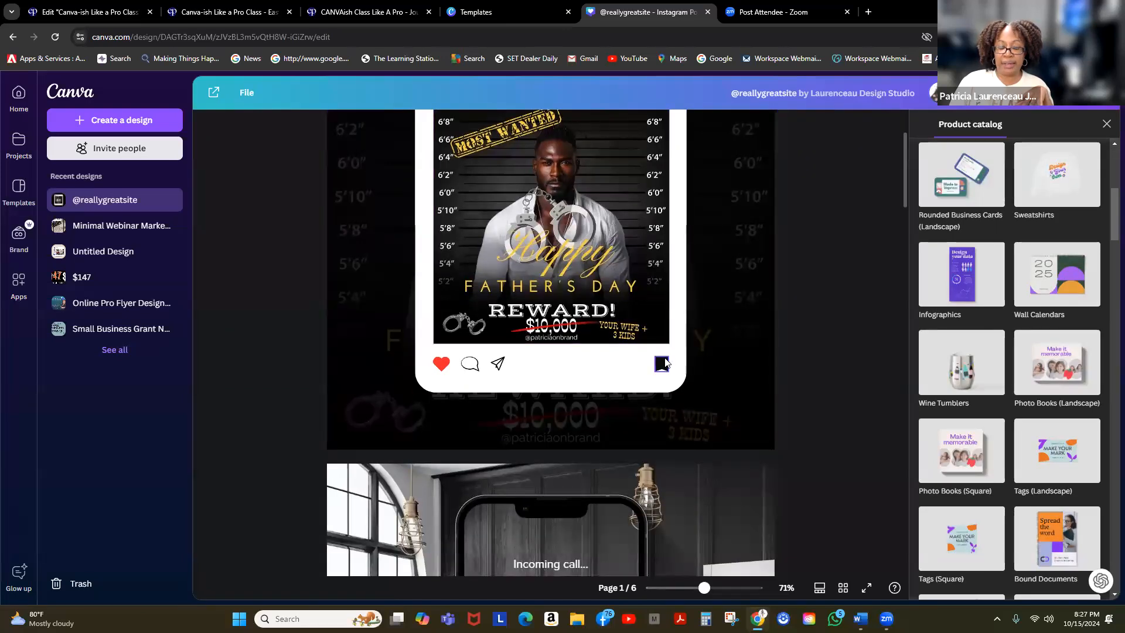
scroll(675, 359, up, 2)
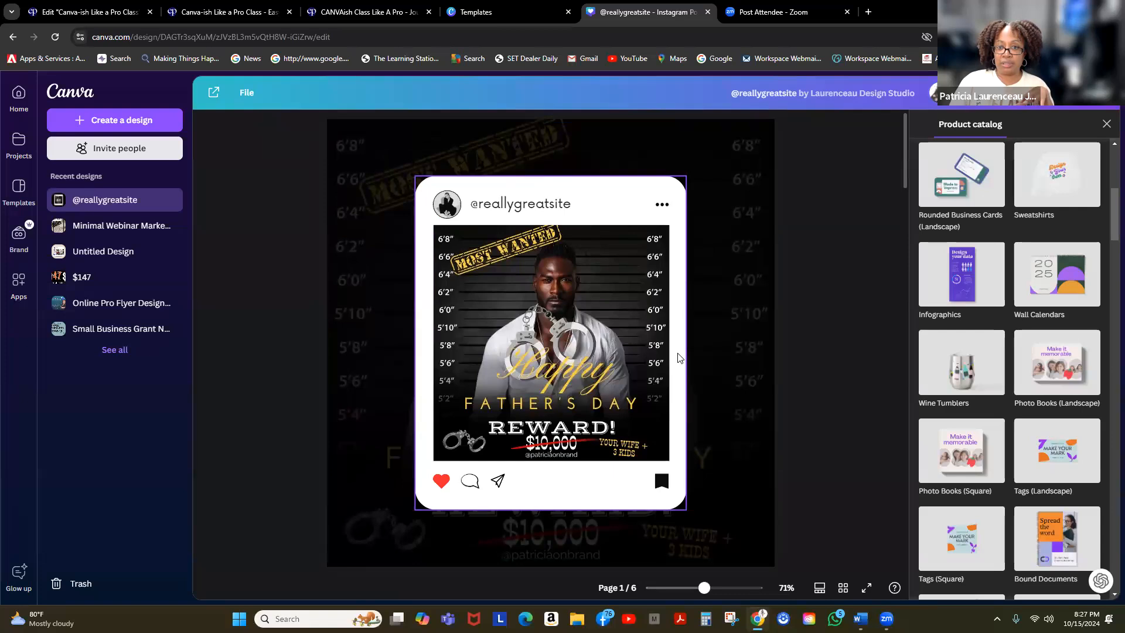
scroll(960, 328, down, 4)
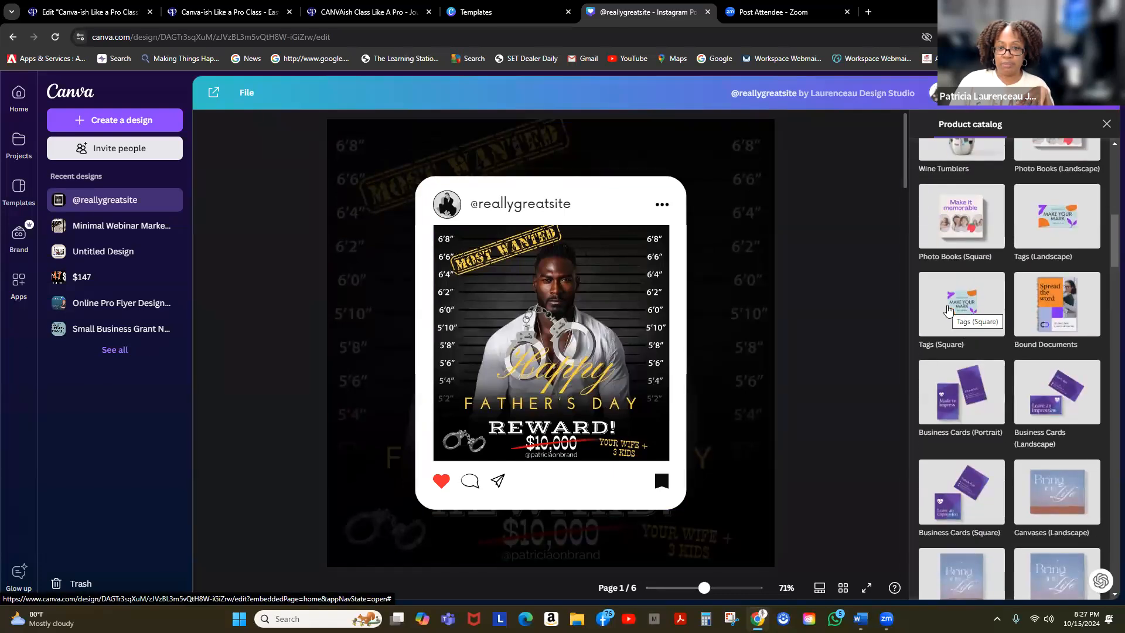
scroll(948, 309, down, 4)
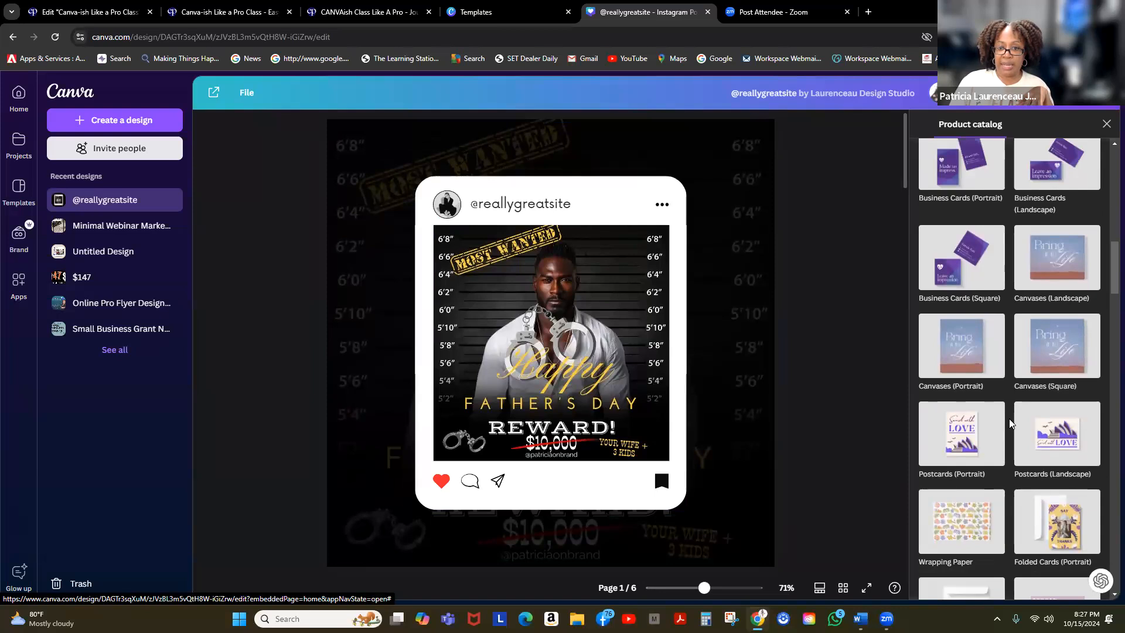
scroll(1009, 418, down, 4)
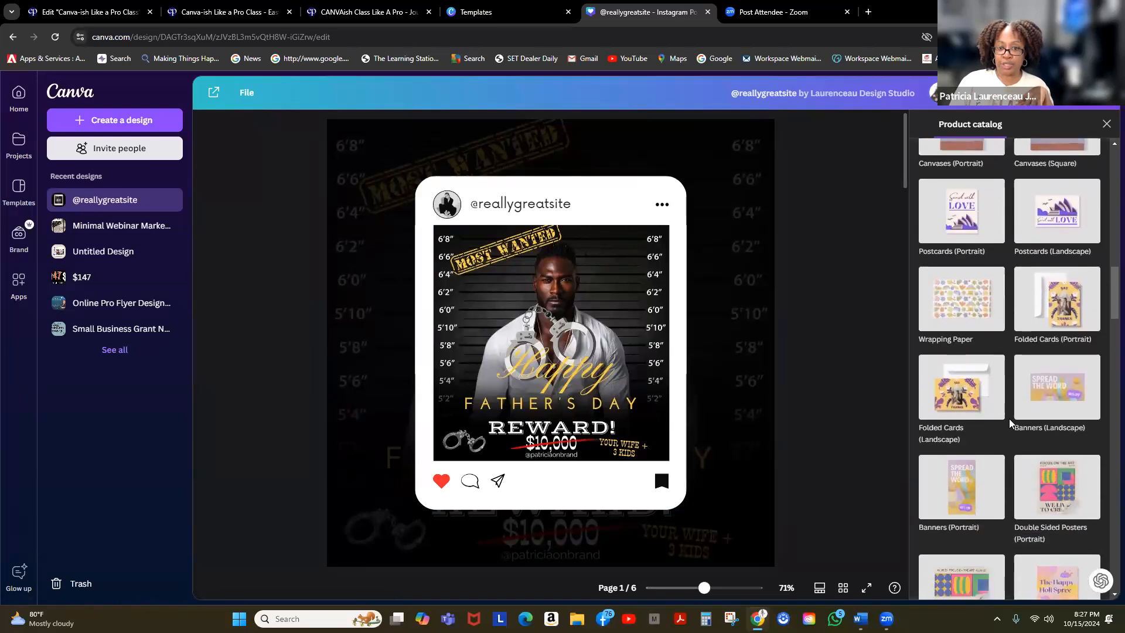
scroll(1009, 418, down, 1)
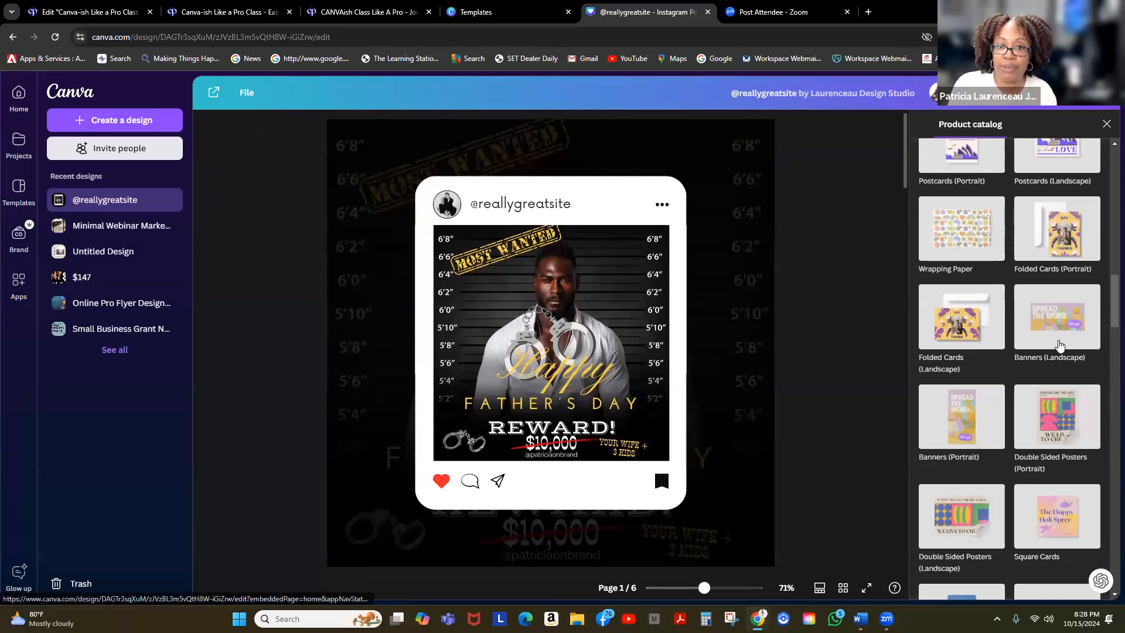
click(1107, 125)
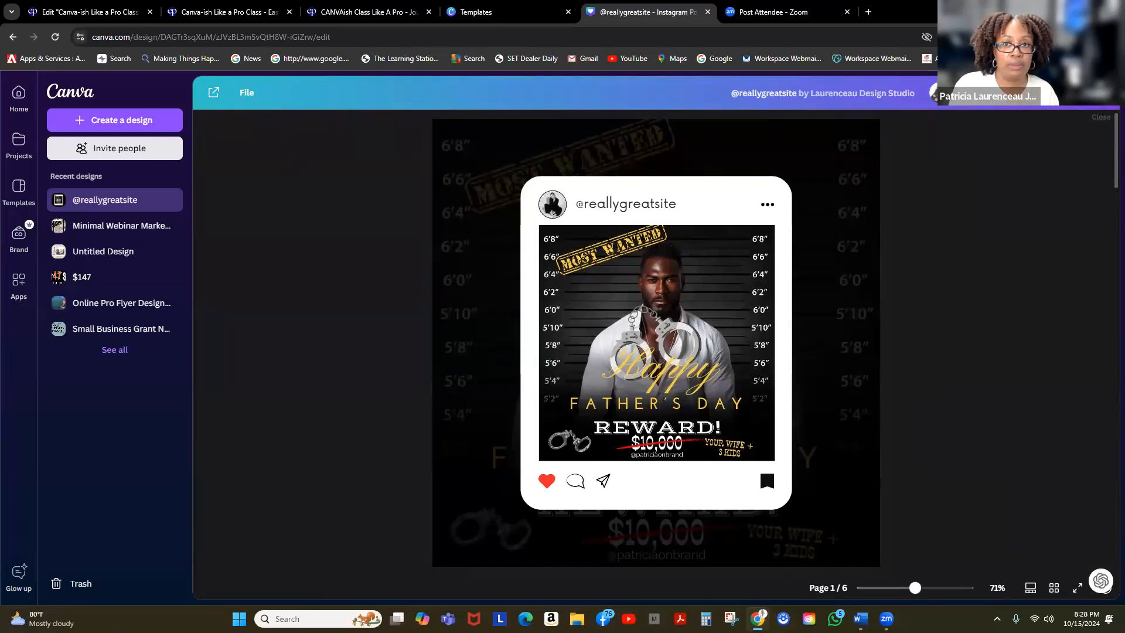
click(1107, 125)
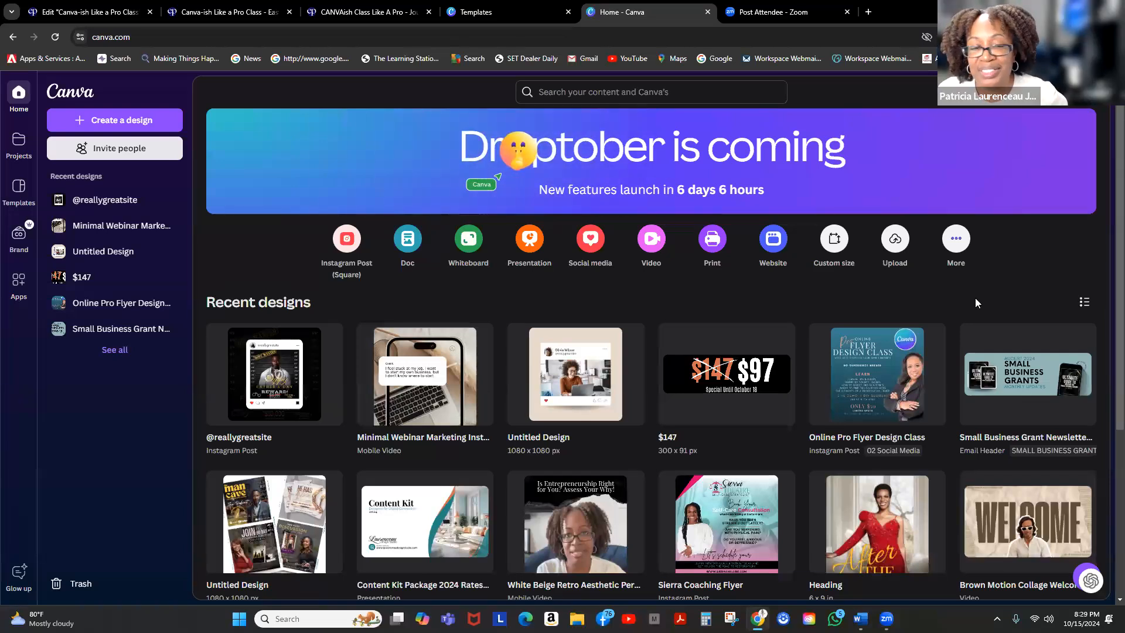
Open the Brand Kits page to view the existing kits and return to the Canva home page
mouse_move(973, 325)
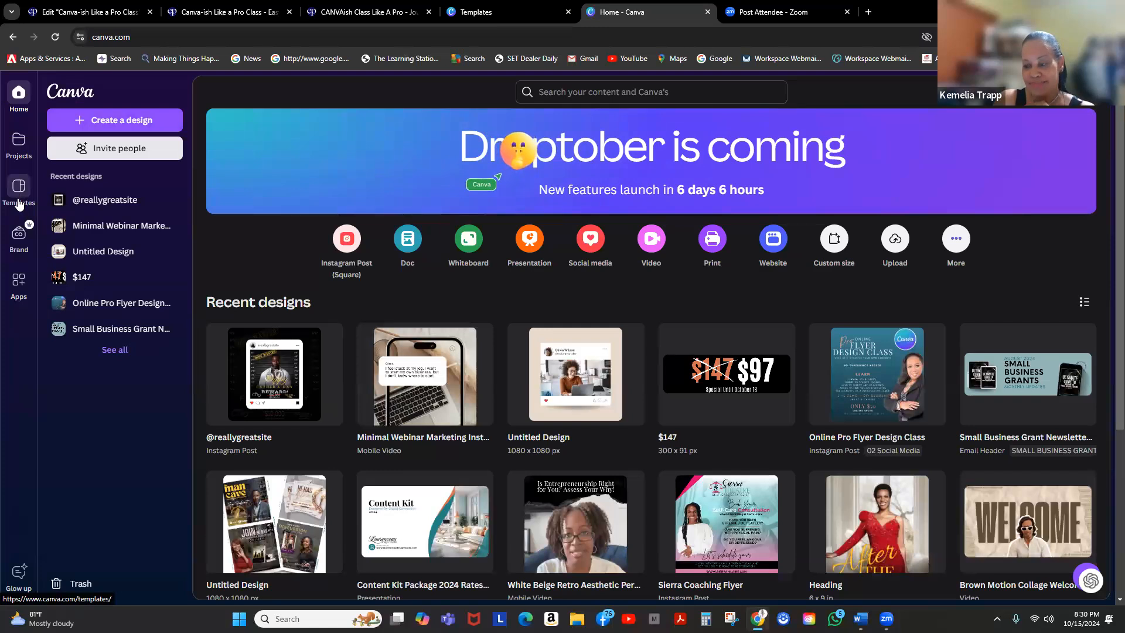
click(17, 237)
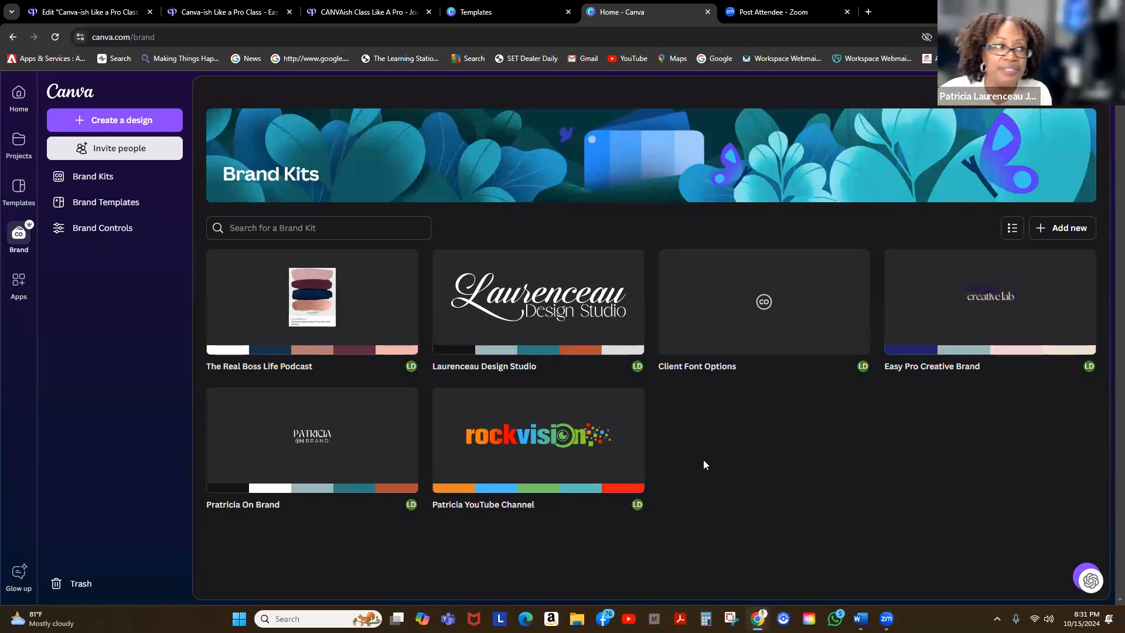
click(59, 92)
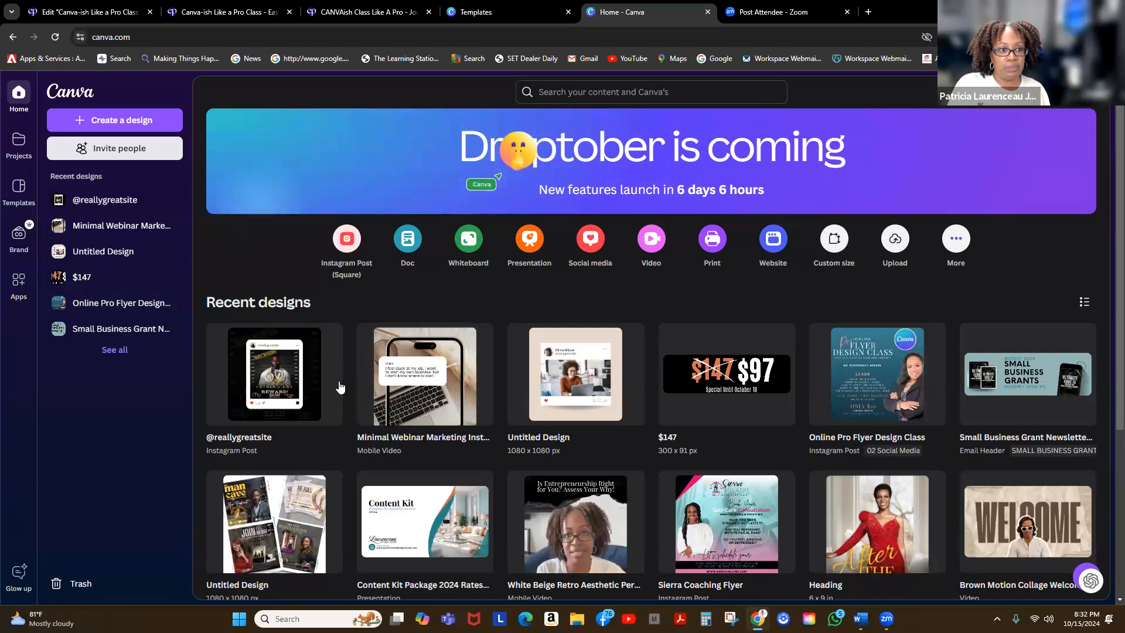
Look over the recent designs and check the Canva-ish Like a Pro class page, returning to the Canva home page
scroll(336, 384, down, 4)
scroll(645, 386, down, 1)
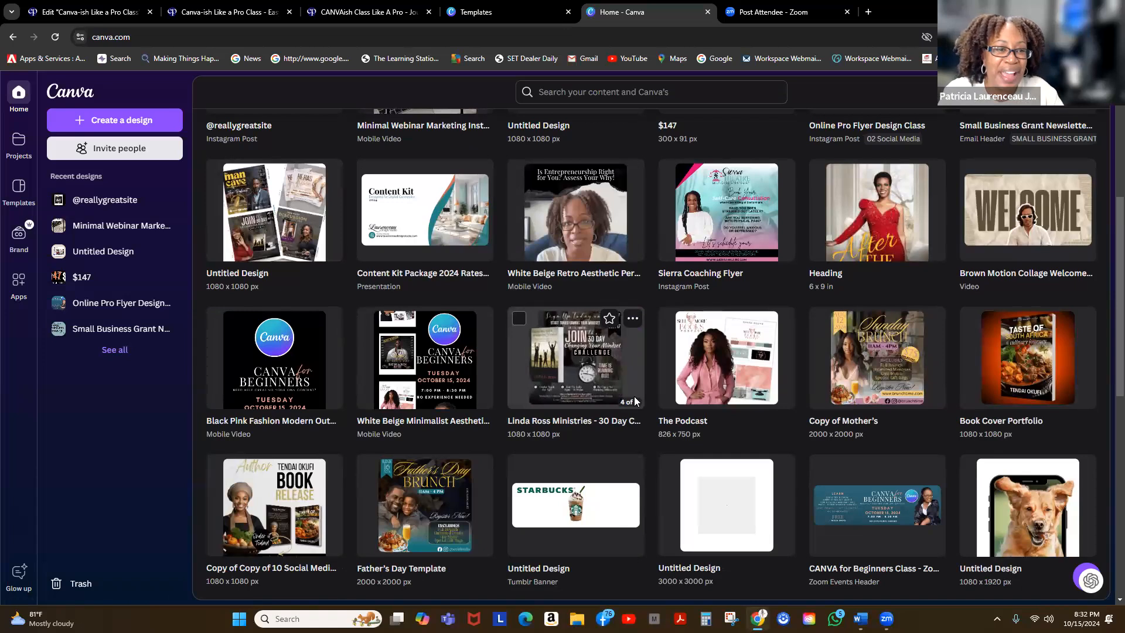
scroll(635, 401, up, 1)
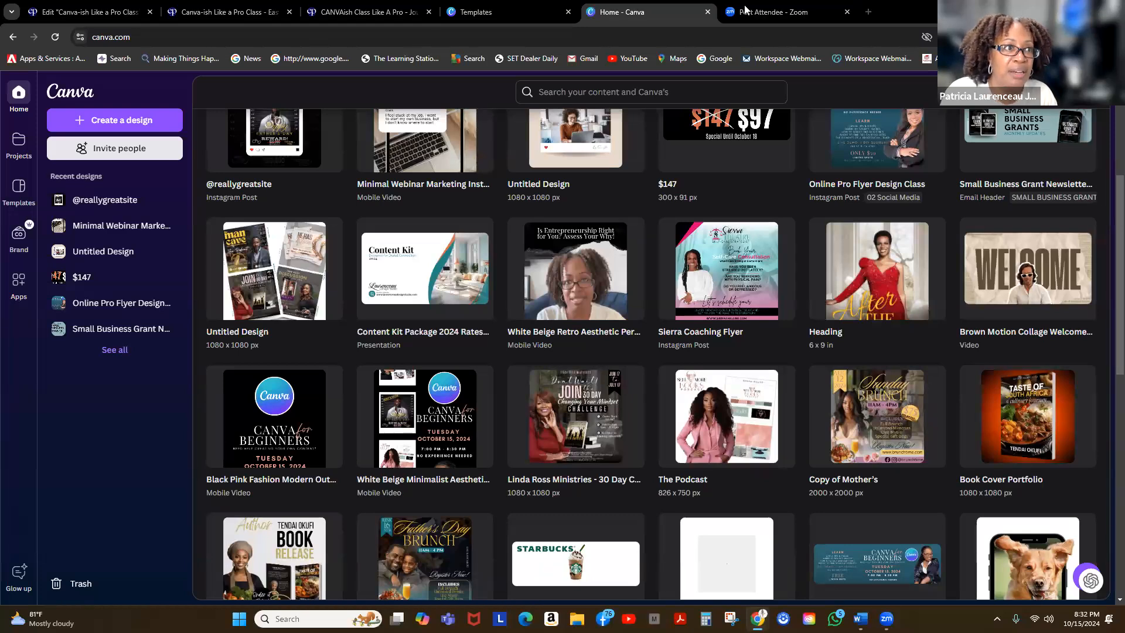
click(217, 13)
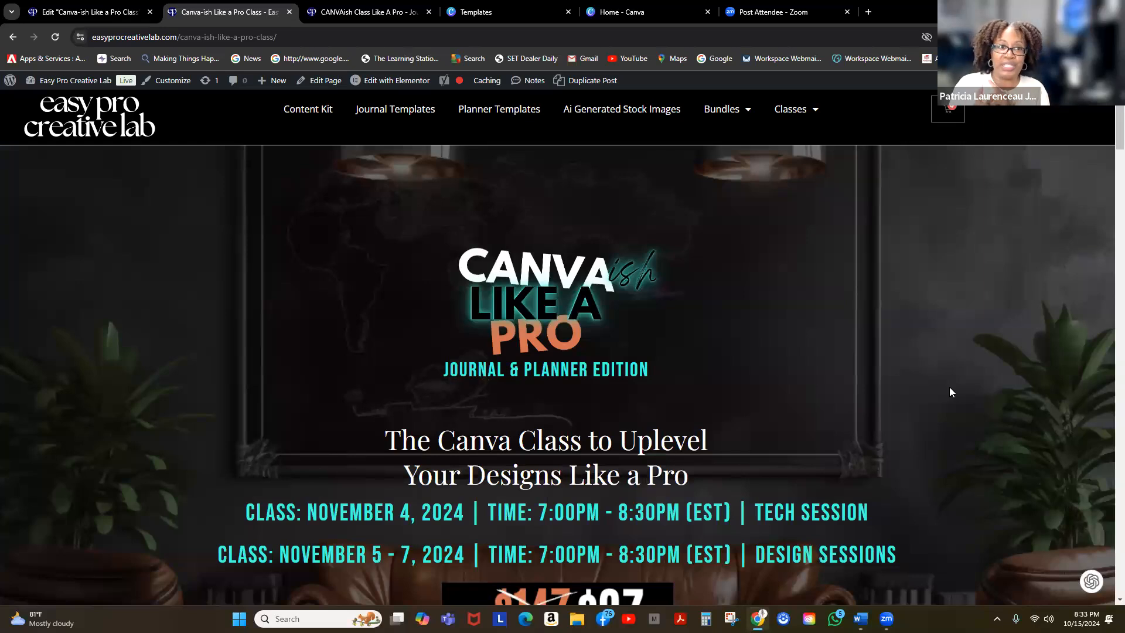
click(633, 18)
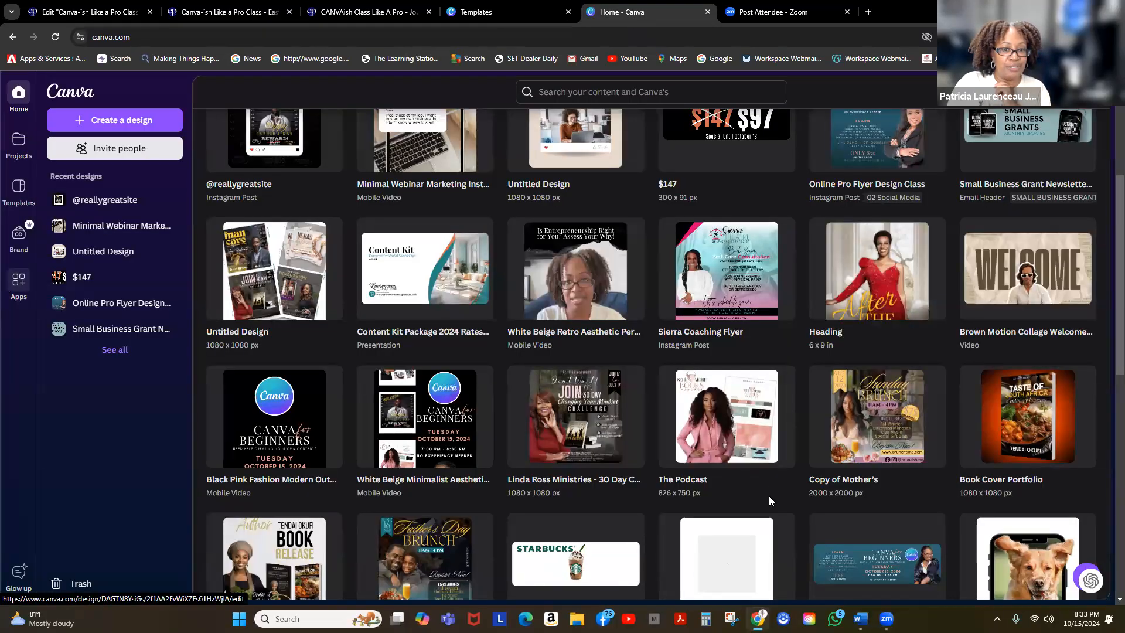
Examine the full list of recent designs on the home page and return to its beginning
scroll(738, 449, down, 6)
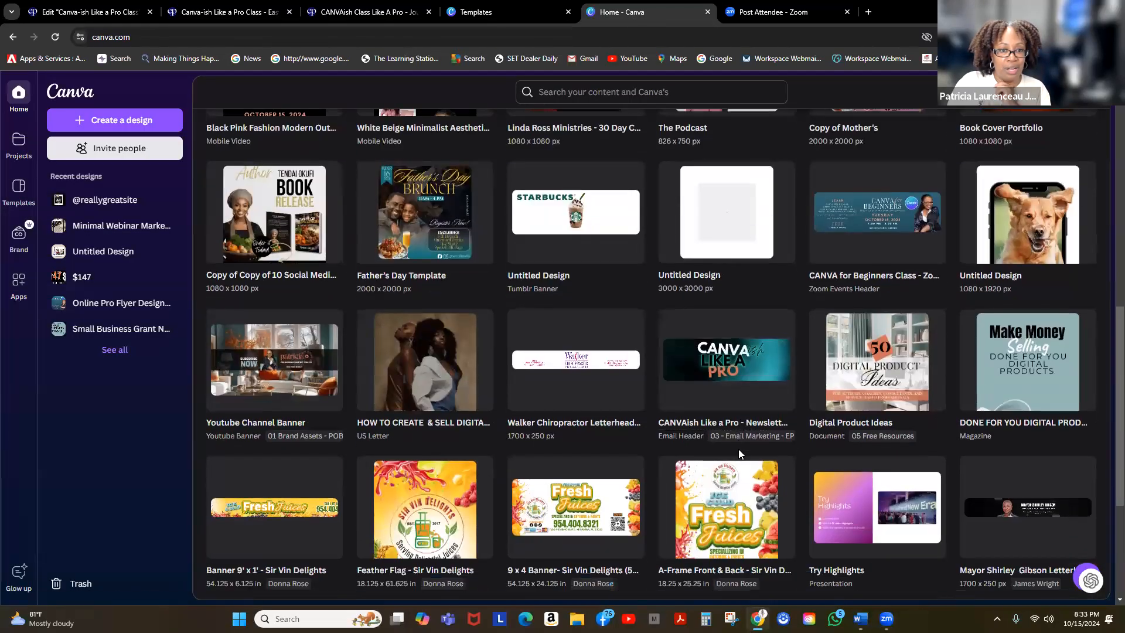
scroll(739, 449, down, 9)
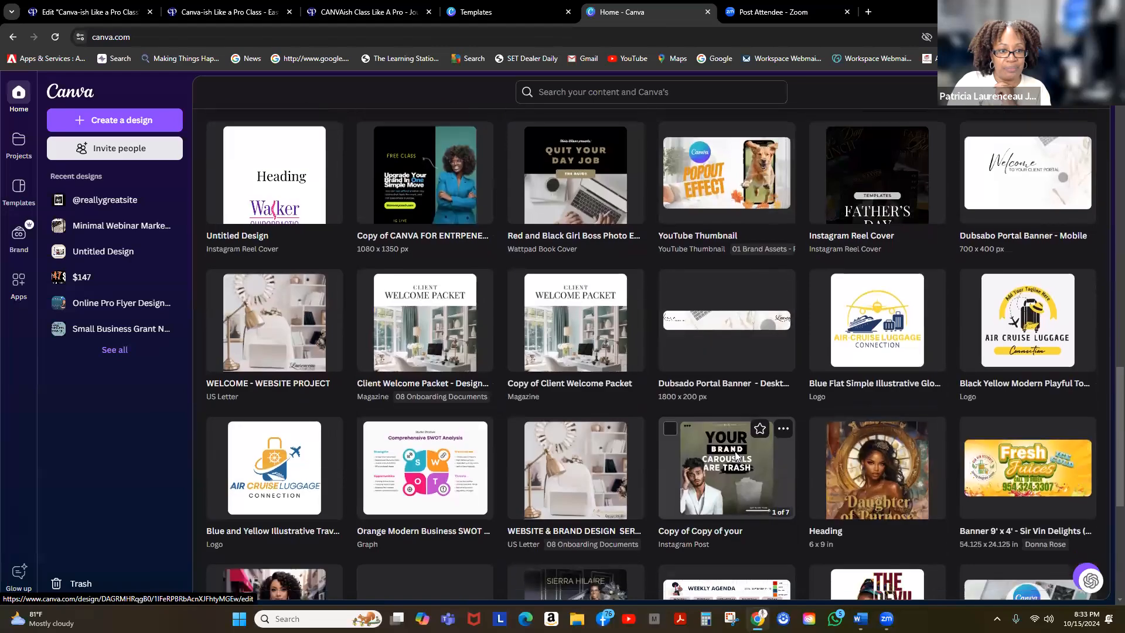
scroll(736, 456, down, 11)
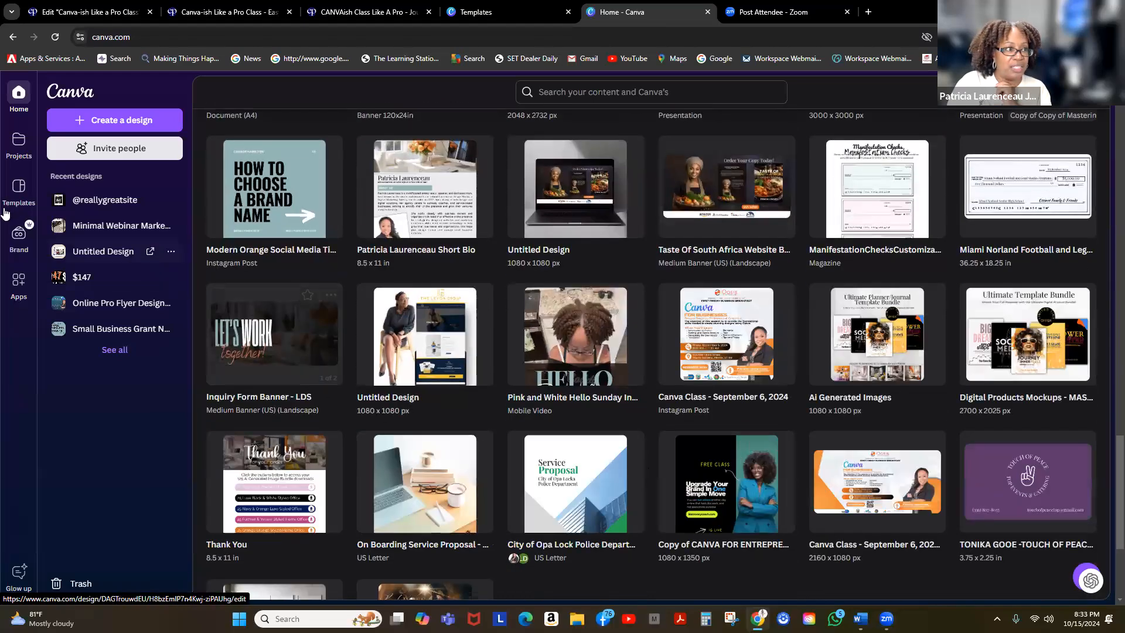
scroll(241, 336, up, 10)
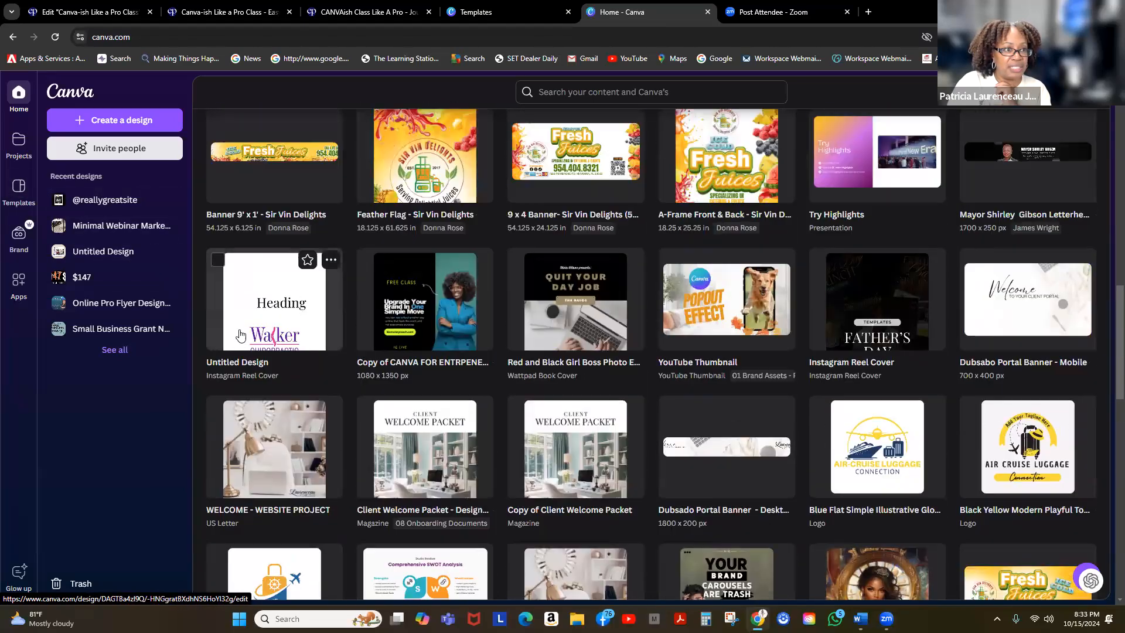
scroll(241, 336, up, 7)
scroll(241, 336, down, 6)
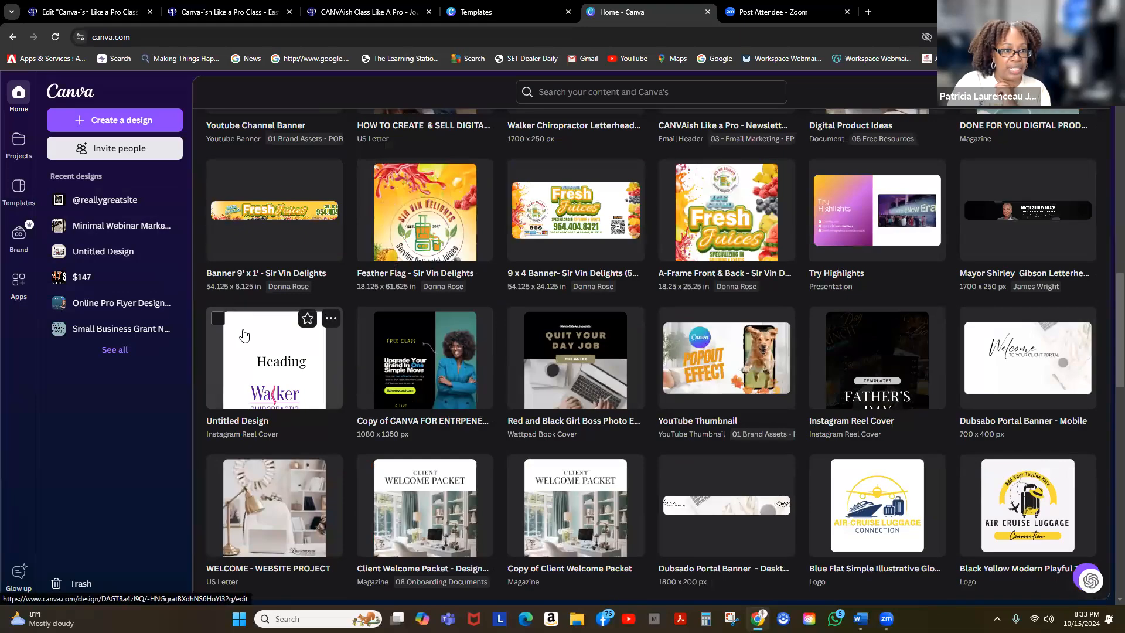
scroll(244, 334, up, 12)
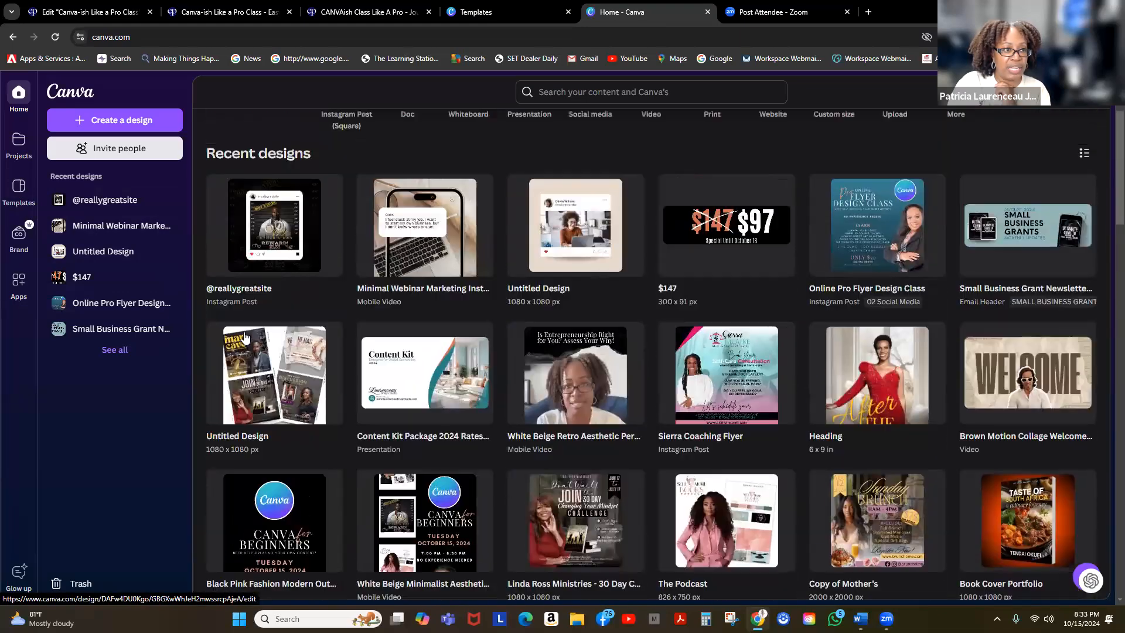
scroll(245, 338, up, 3)
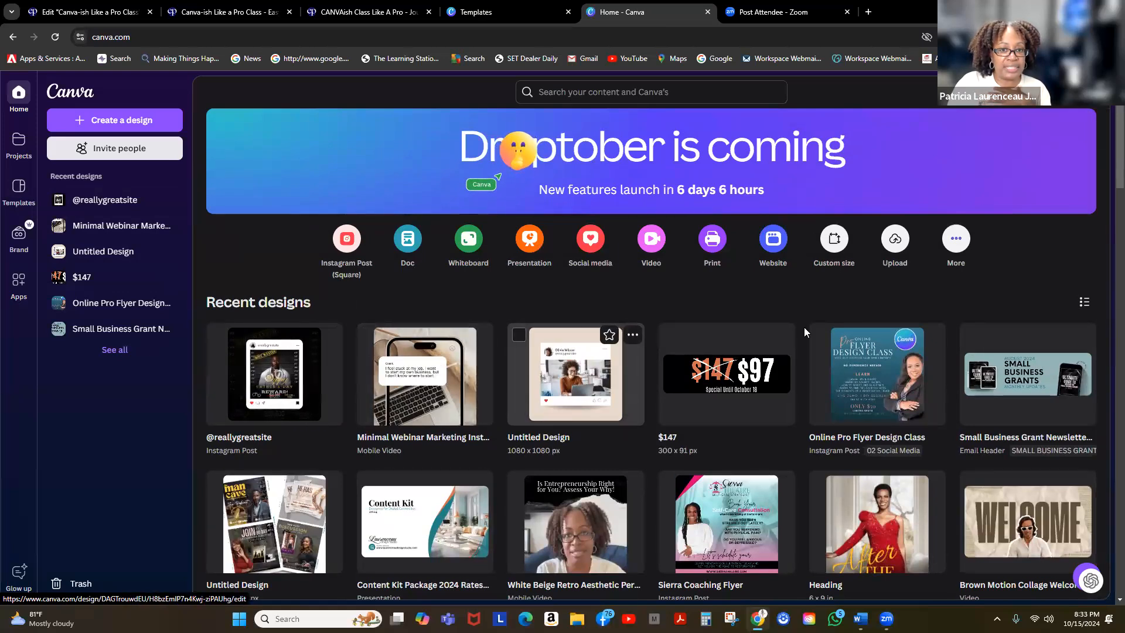
Open the recent Online Pro Flyer Design Class design and review its pages through to the last one
click(888, 370)
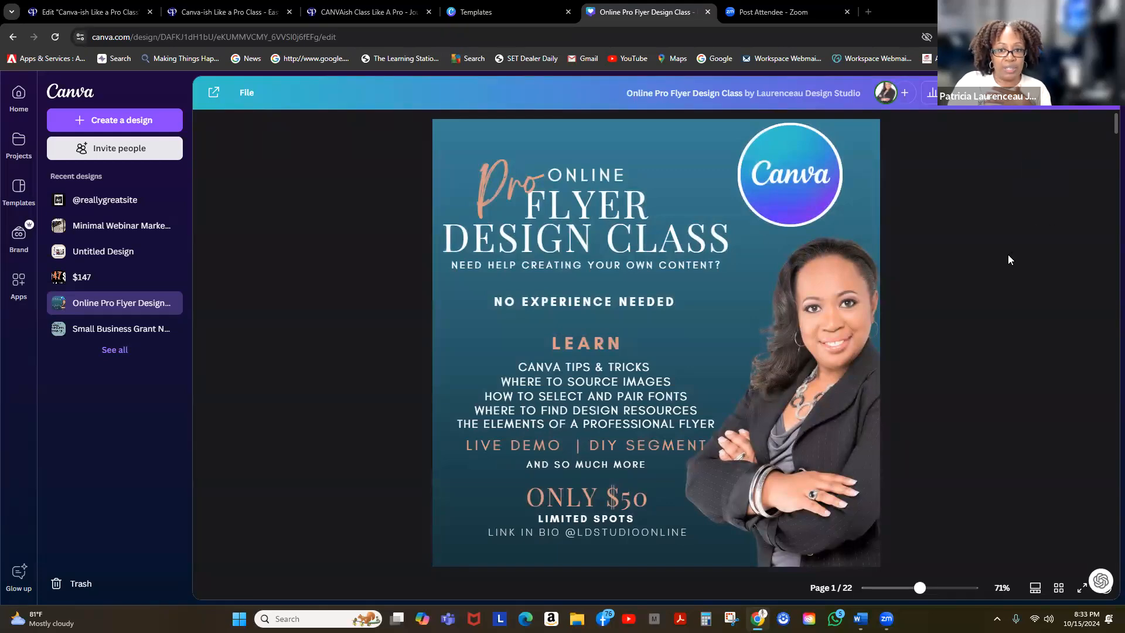
scroll(1008, 260, down, 20)
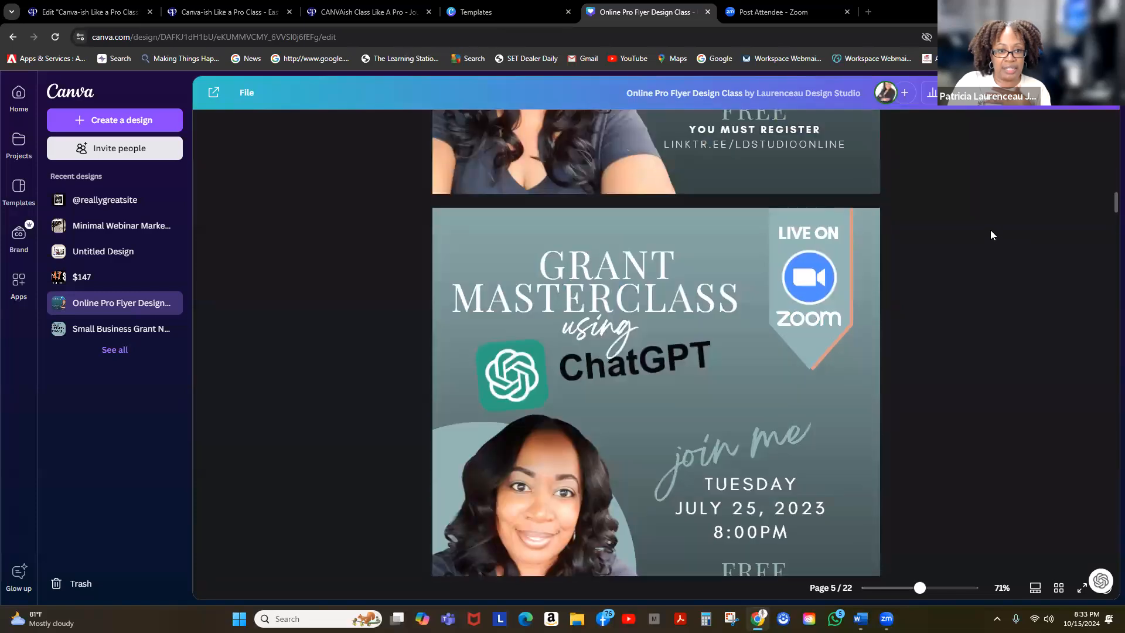
scroll(990, 235, down, 20)
scroll(978, 225, down, 20)
scroll(960, 220, down, 20)
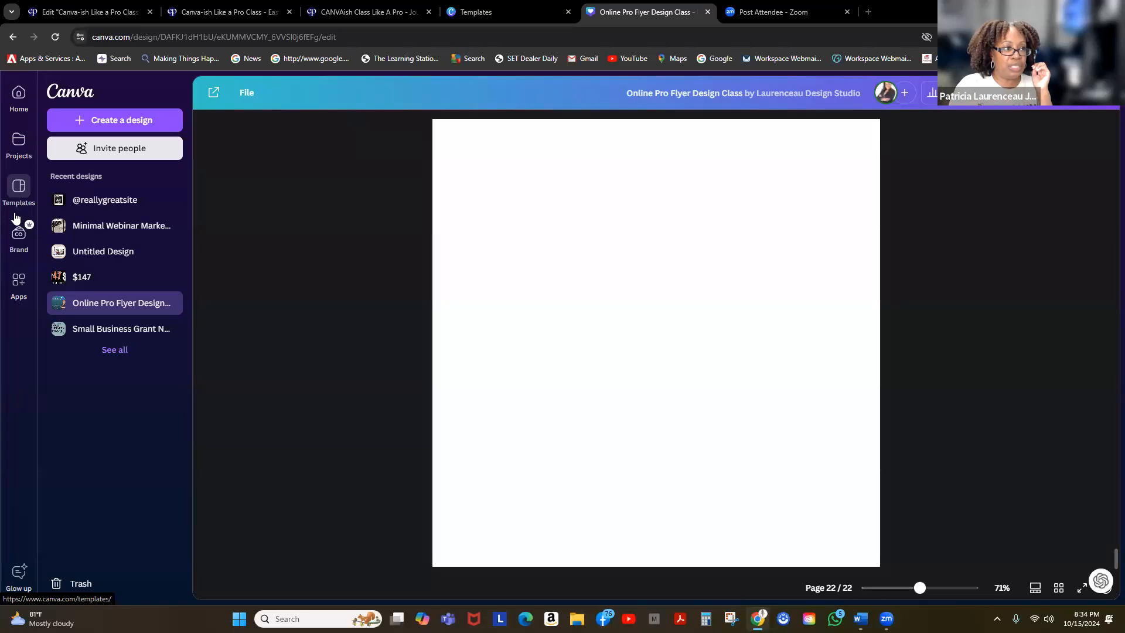
Open the Laurenceau Design Studio brand kit and look through its assets from the logos down to the graphics
click(18, 234)
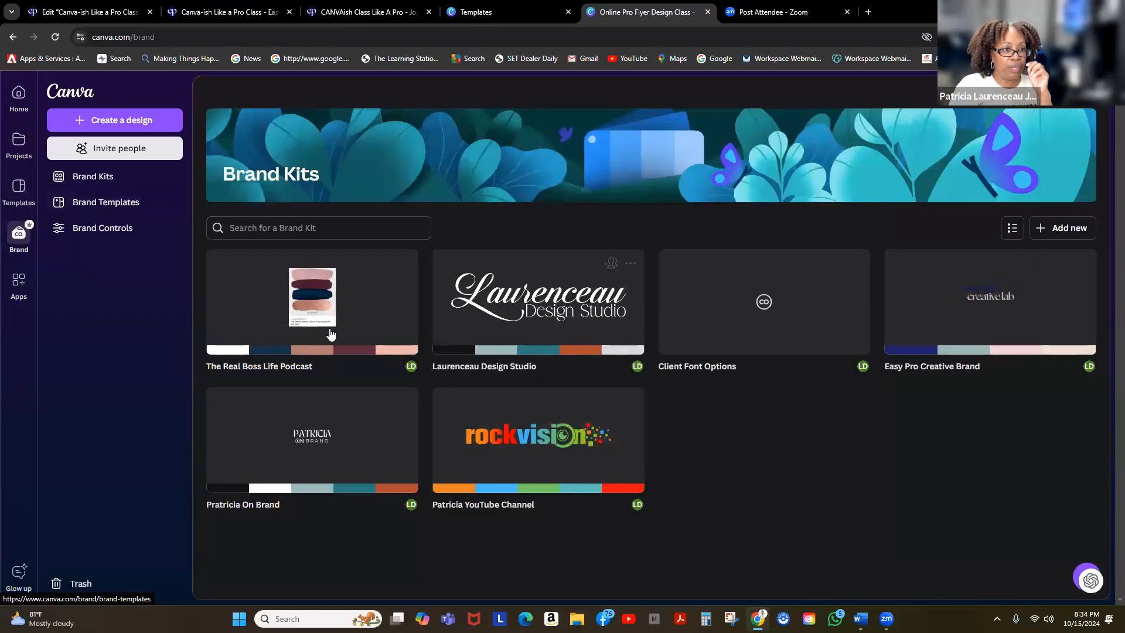
click(533, 305)
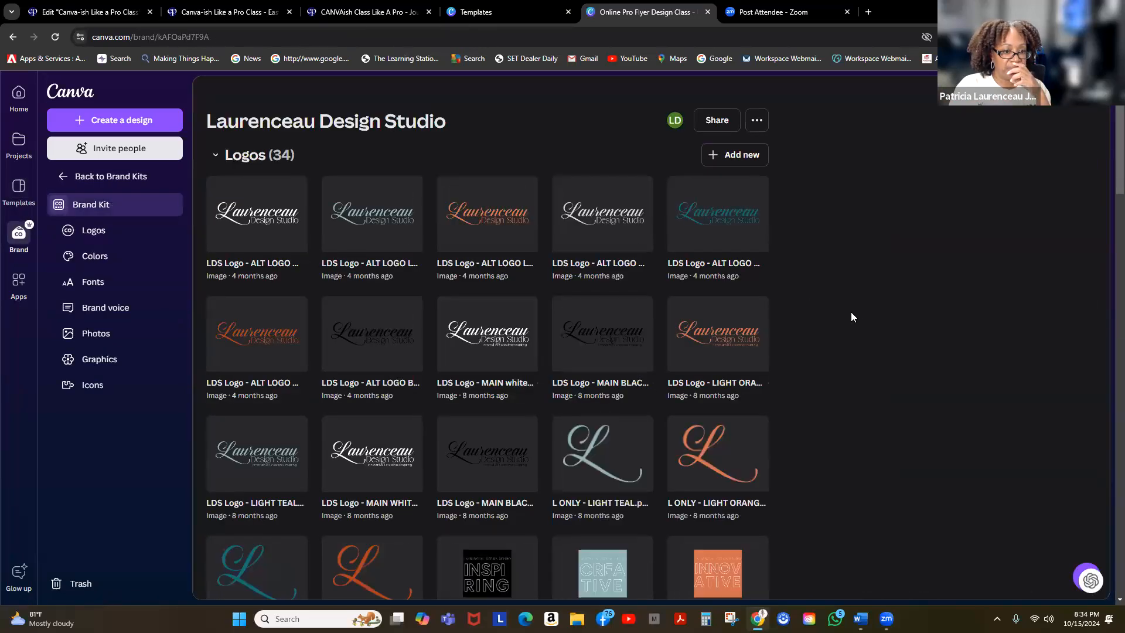
scroll(838, 310, down, 20)
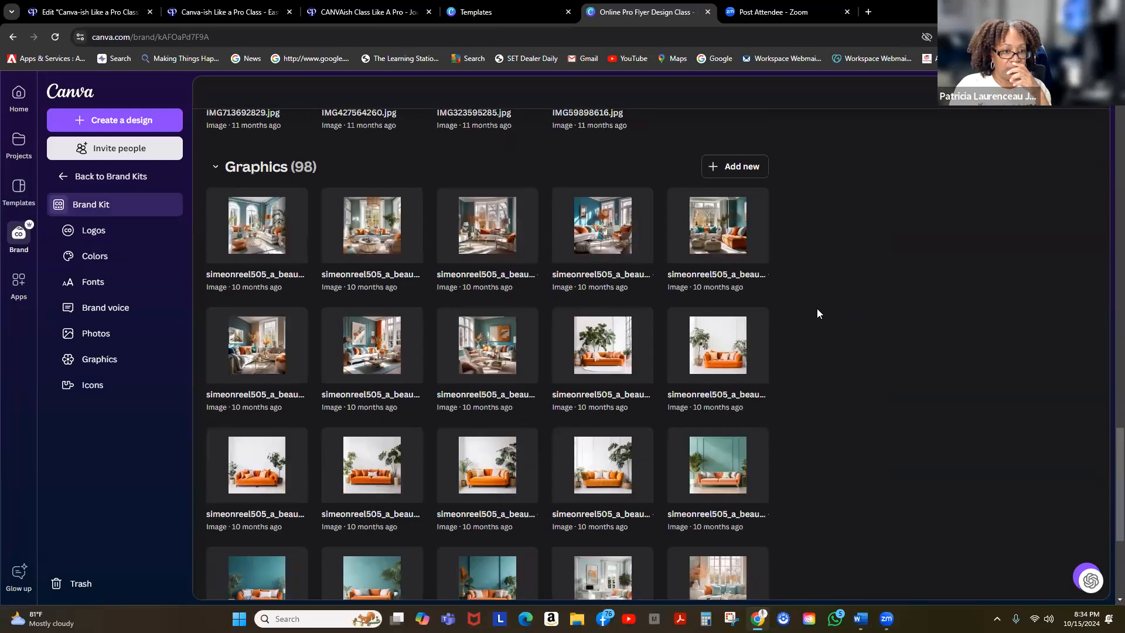
scroll(819, 314, down, 3)
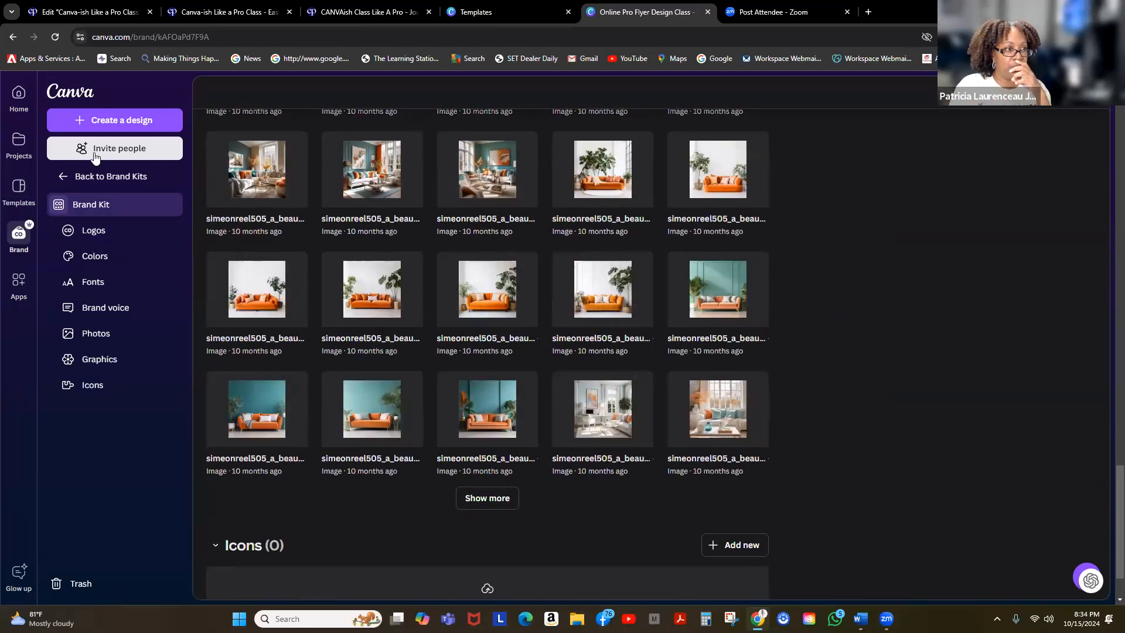
Return to the home page and create a blank custom-size design of 1080 × 1080 px
click(59, 93)
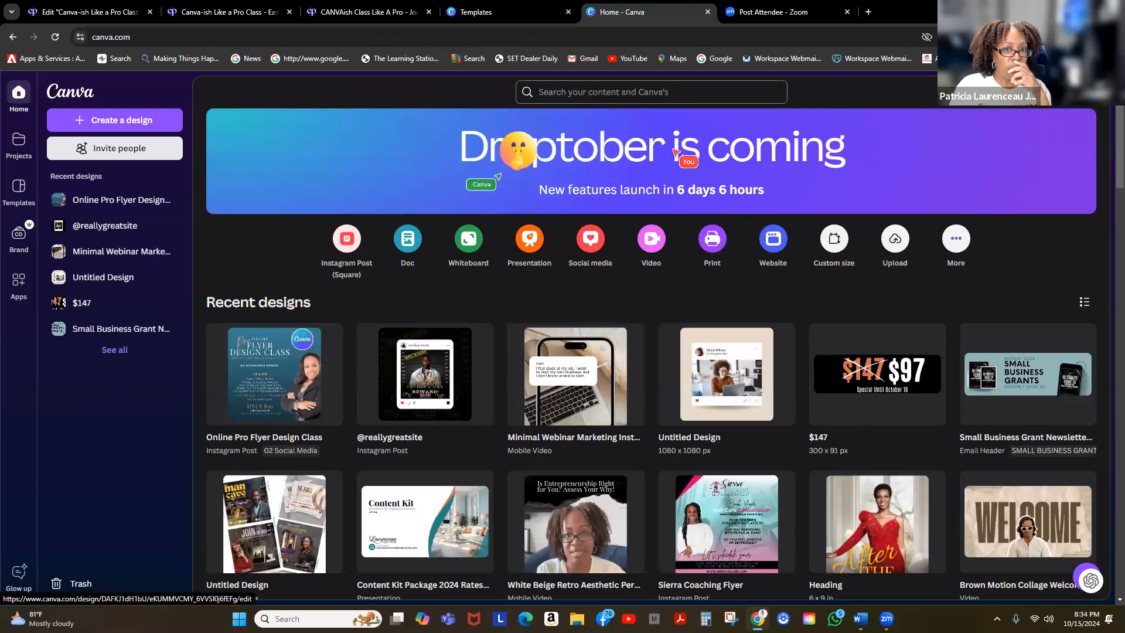
click(828, 236)
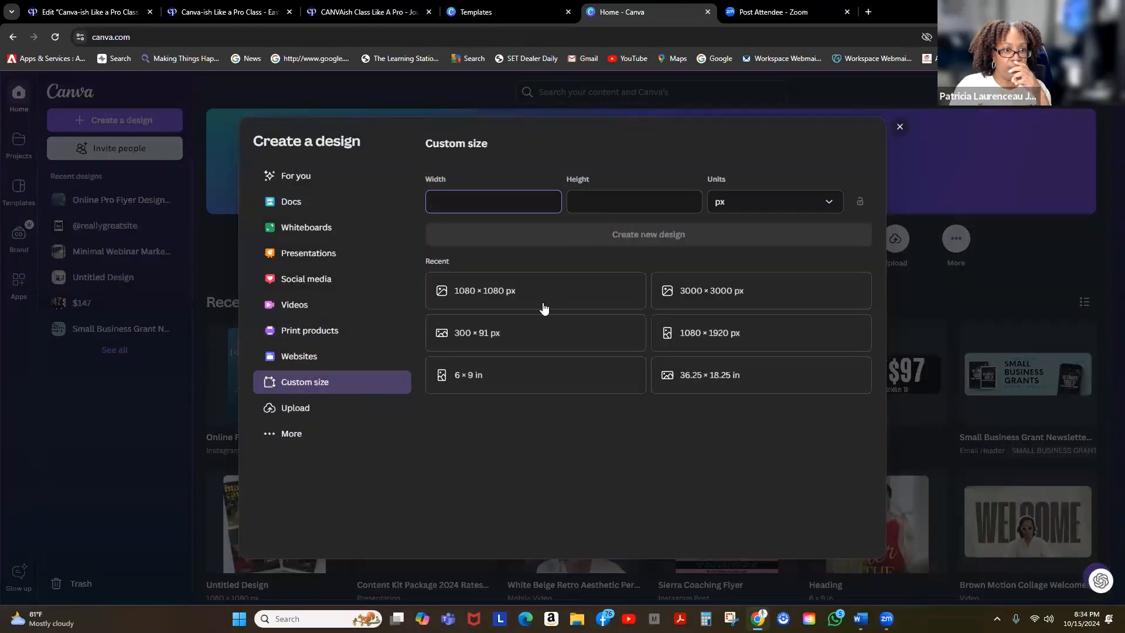
click(533, 288)
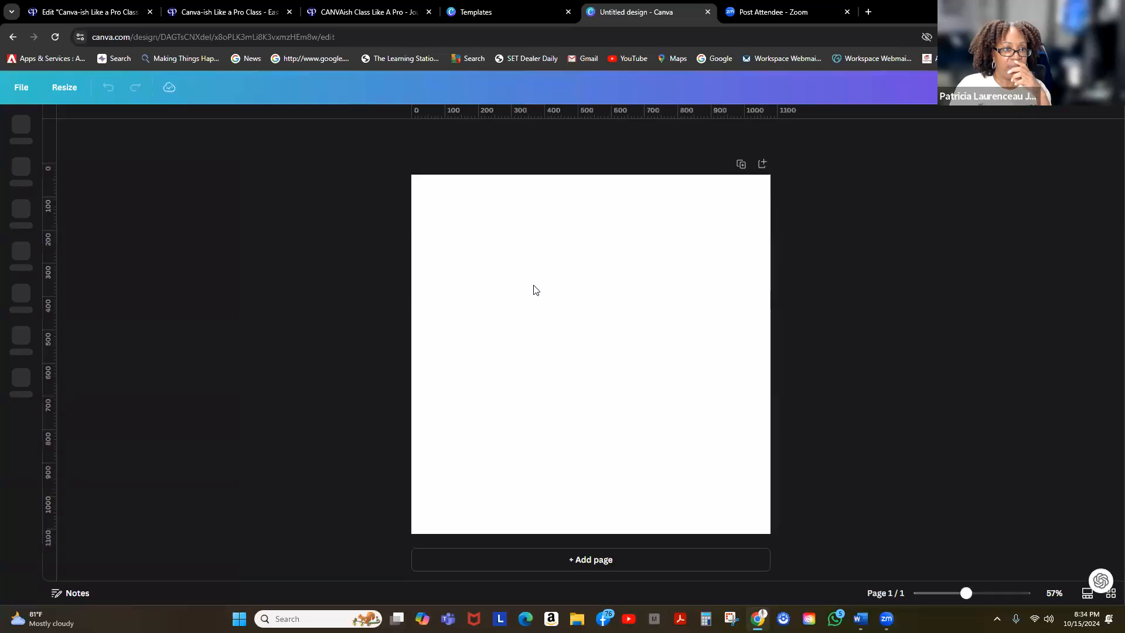
Look through the uploaded images available for the blank design
click(22, 296)
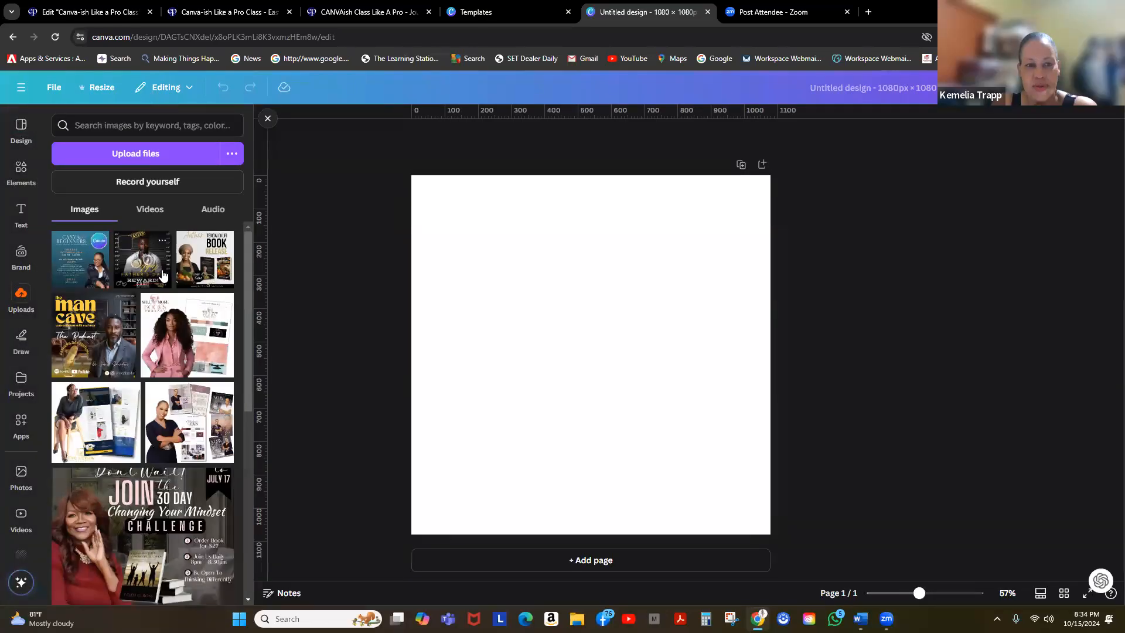
scroll(163, 275, down, 10)
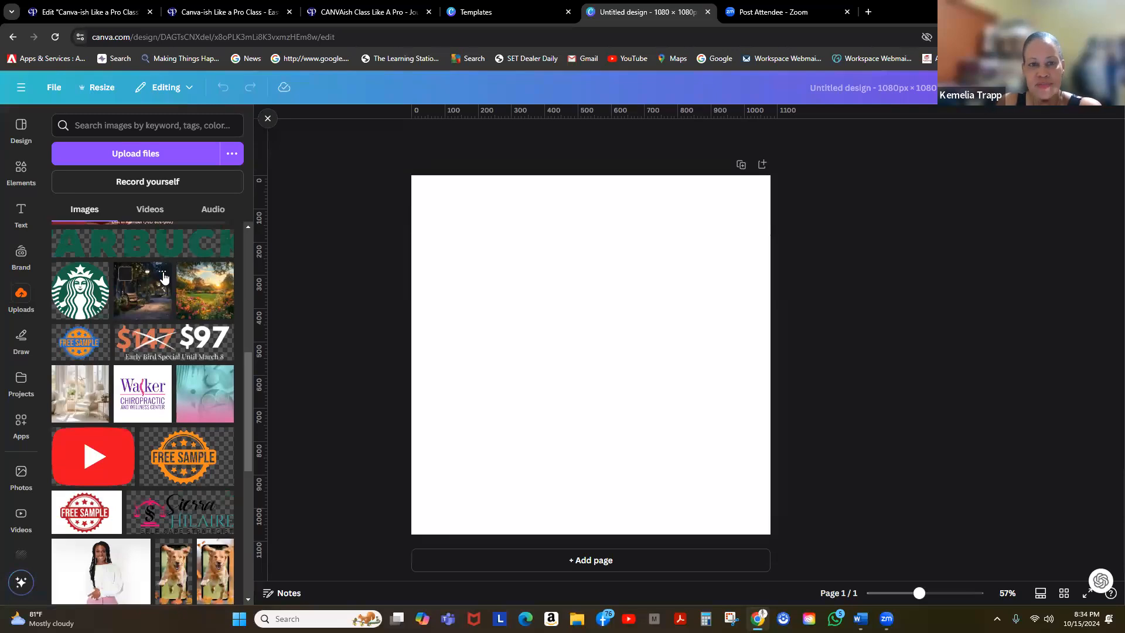
scroll(163, 277, up, 10)
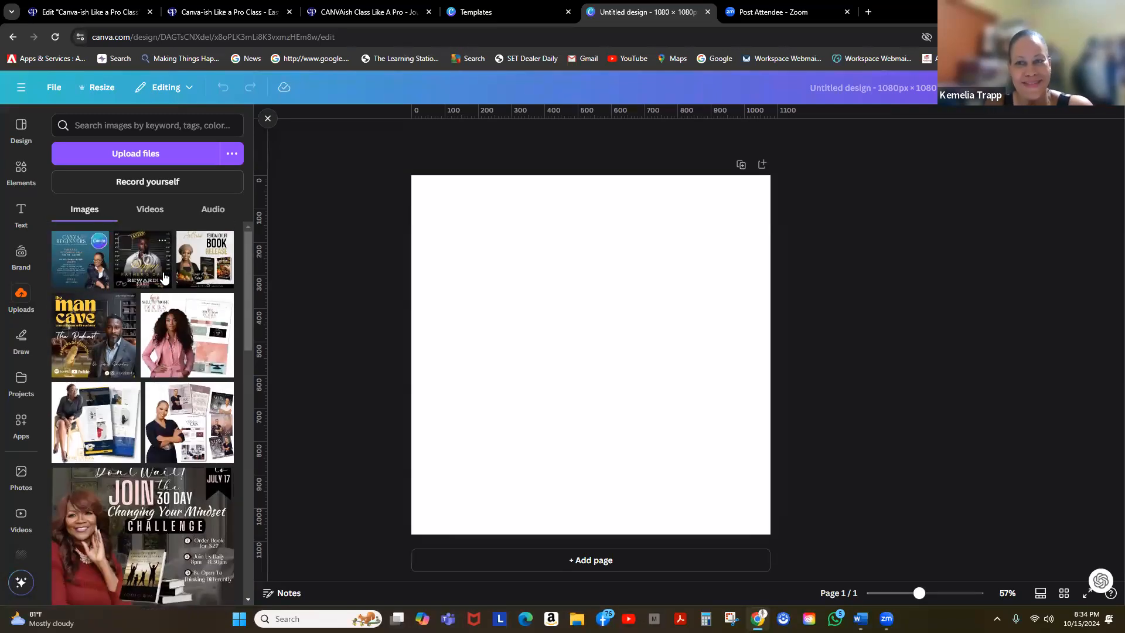
scroll(164, 277, down, 10)
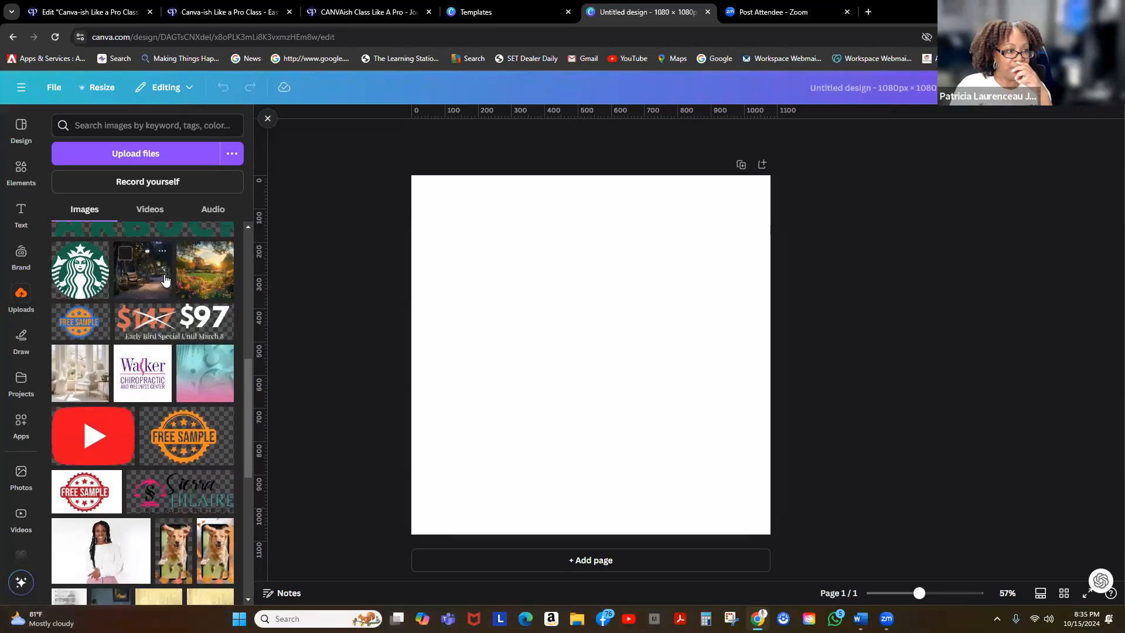
scroll(164, 279, up, 10)
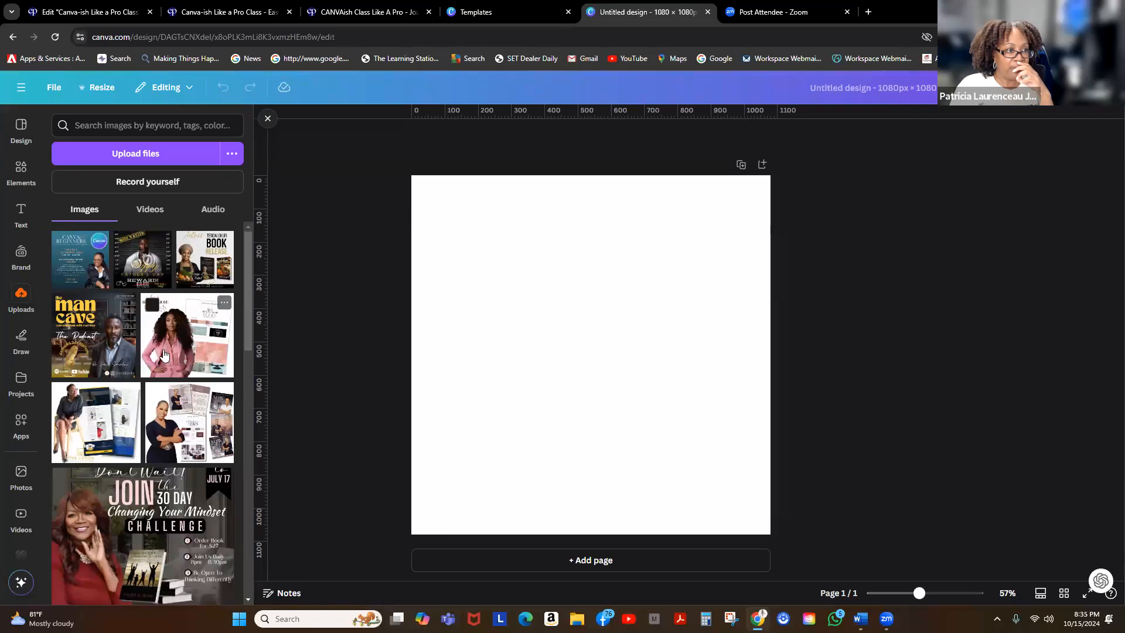
scroll(164, 355, down, 10)
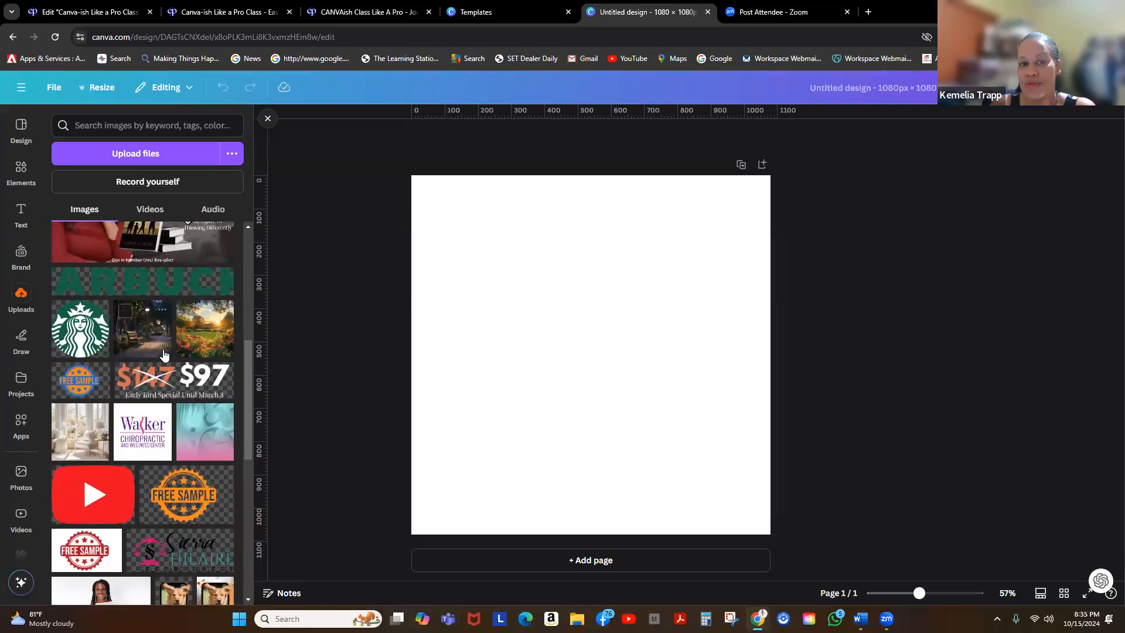
Switch the design's active brand kit to Laurenceau Design Studio
click(21, 253)
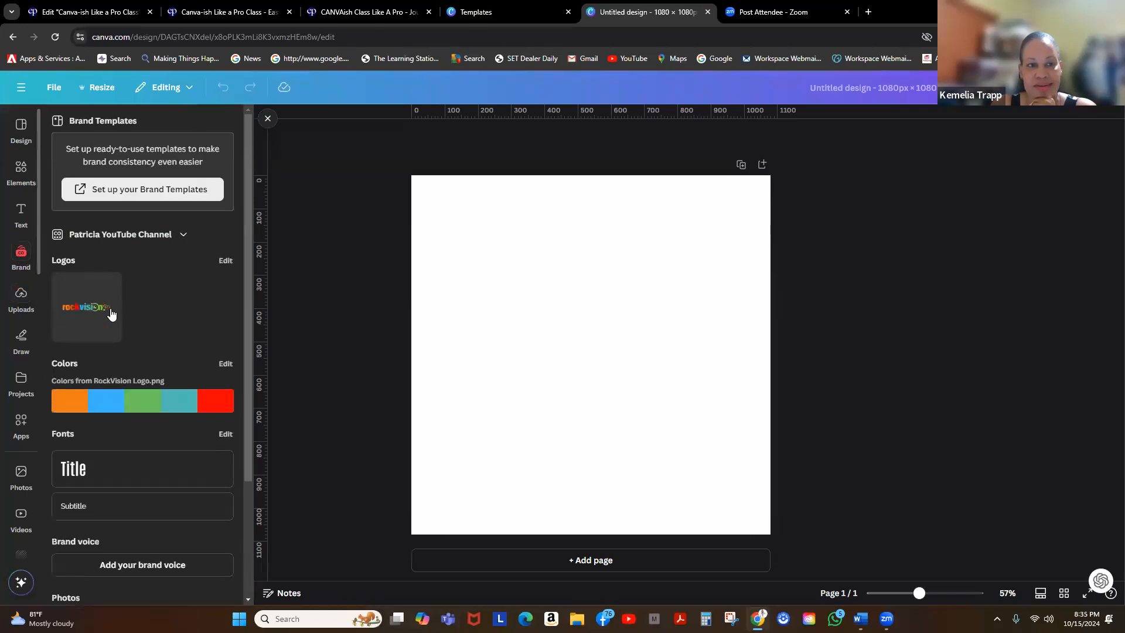
click(159, 235)
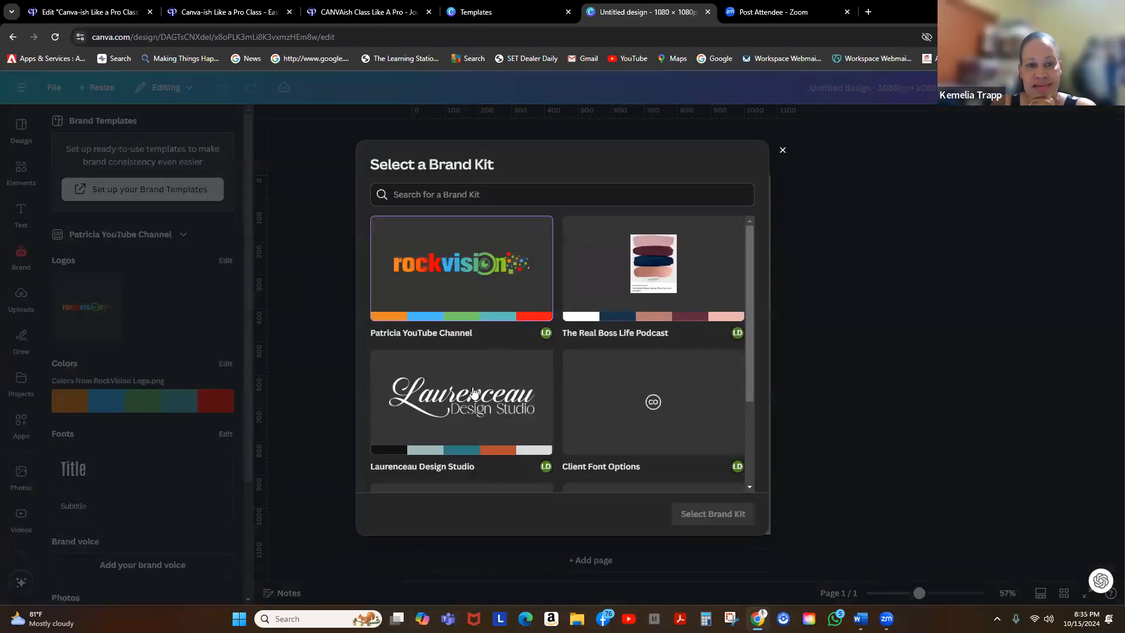
click(469, 389)
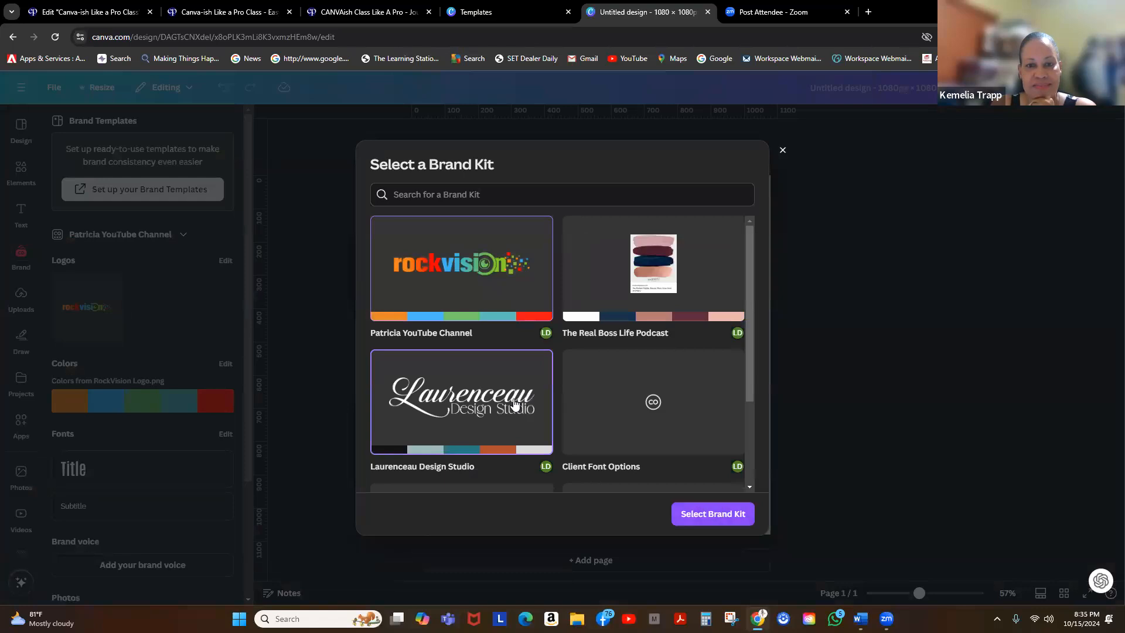
click(714, 513)
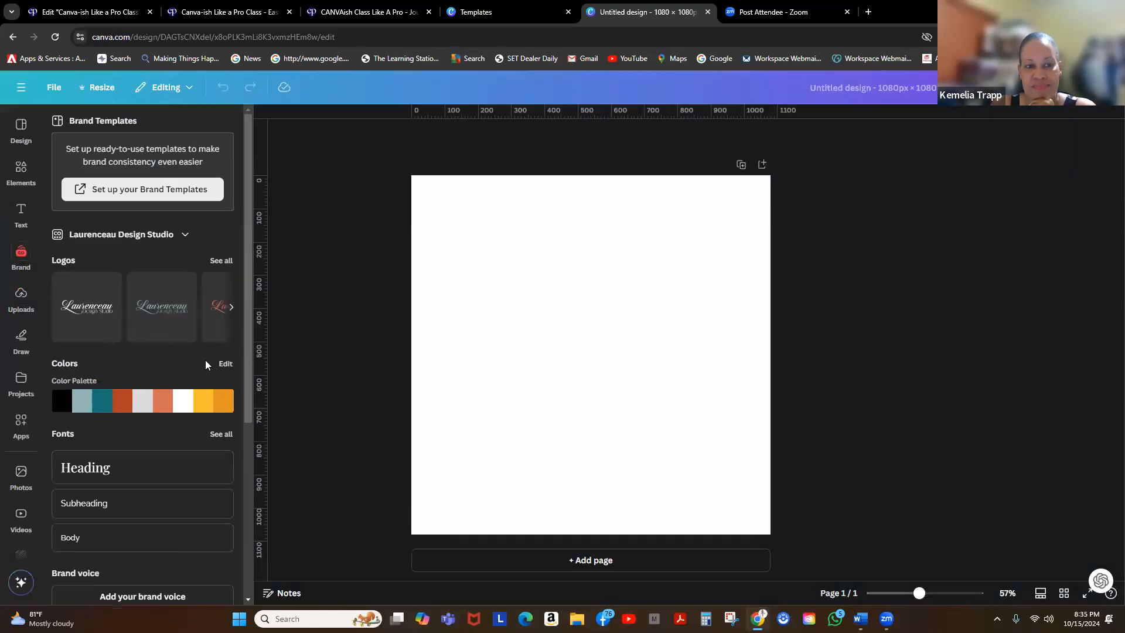
Add the living room graphic with the teal wall and orange pillows from the brand kit and enlarge it to cover the page
scroll(205, 359, down, 5)
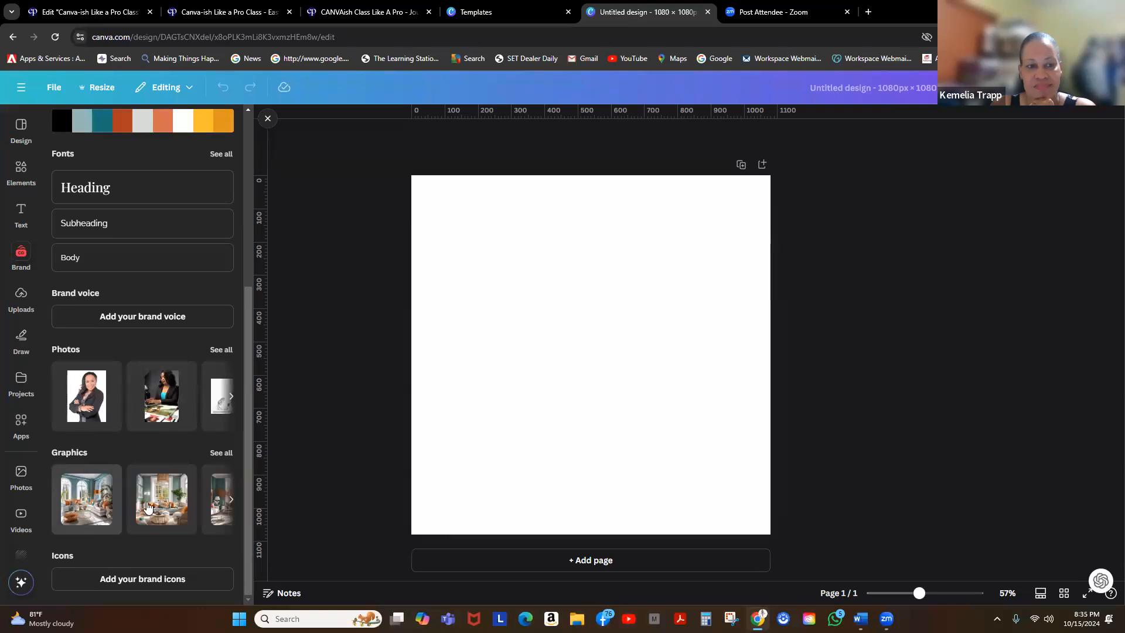
click(231, 500)
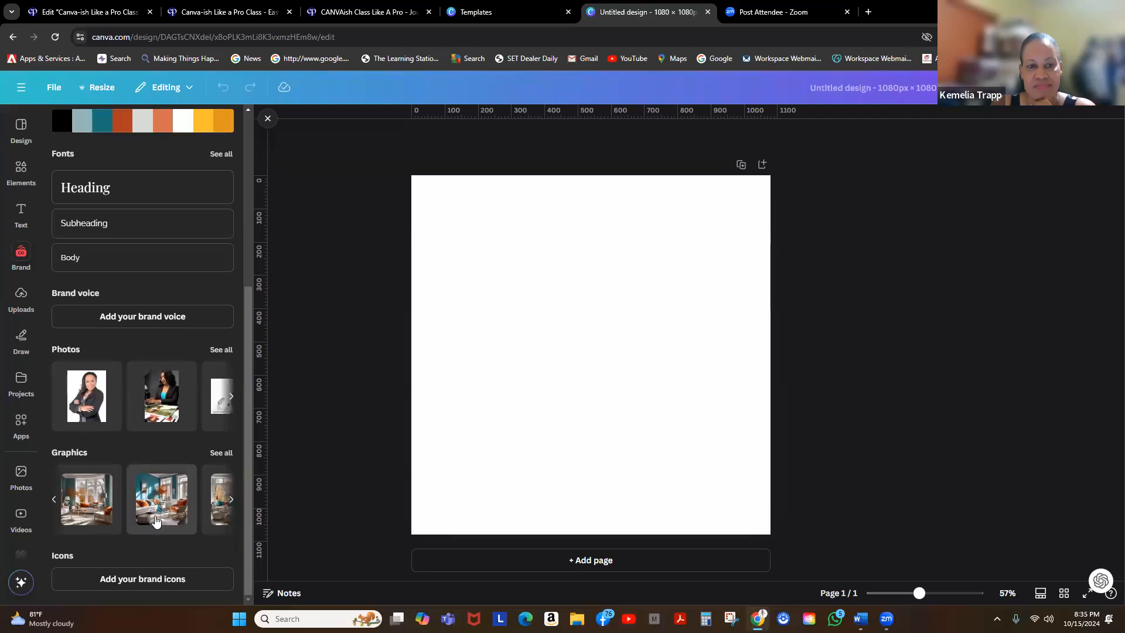
click(230, 501)
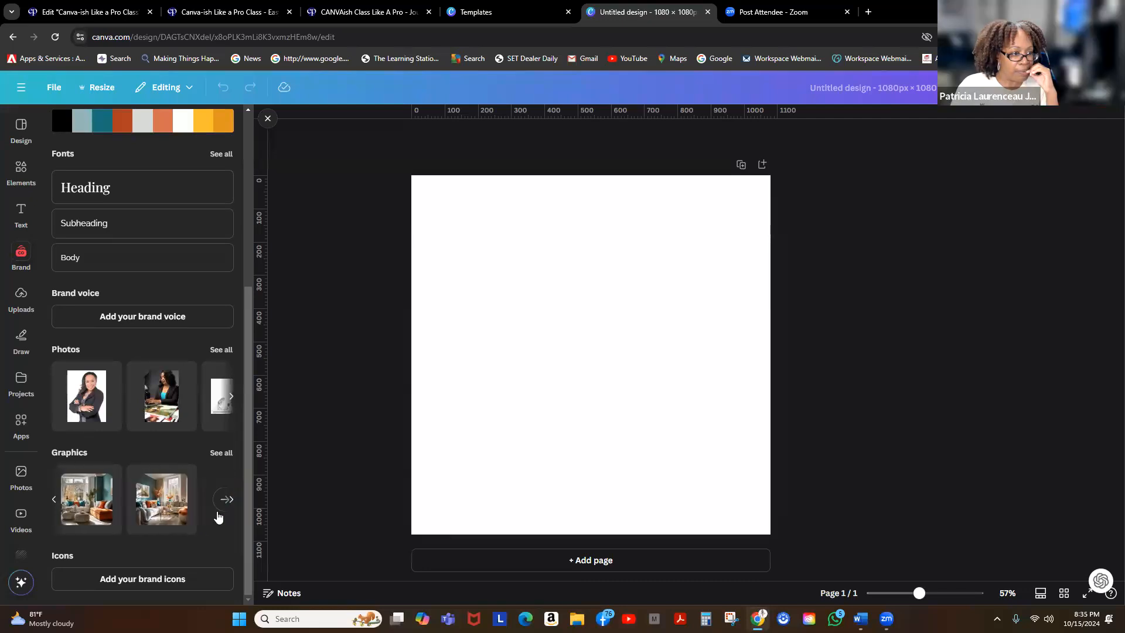
click(167, 507)
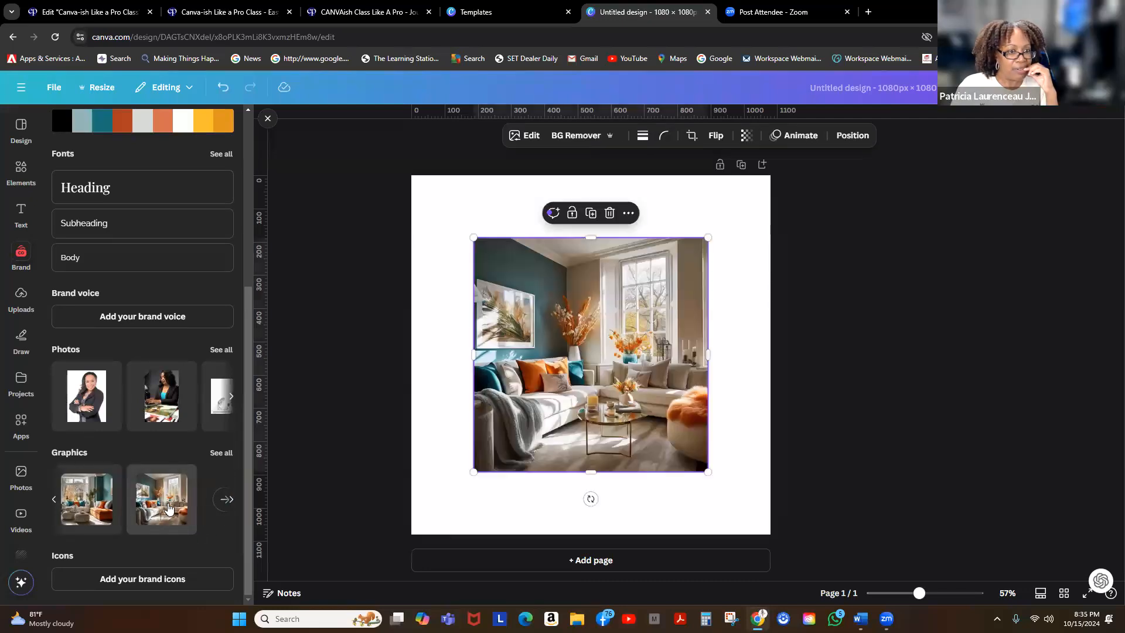
drag(723, 226, 781, 193)
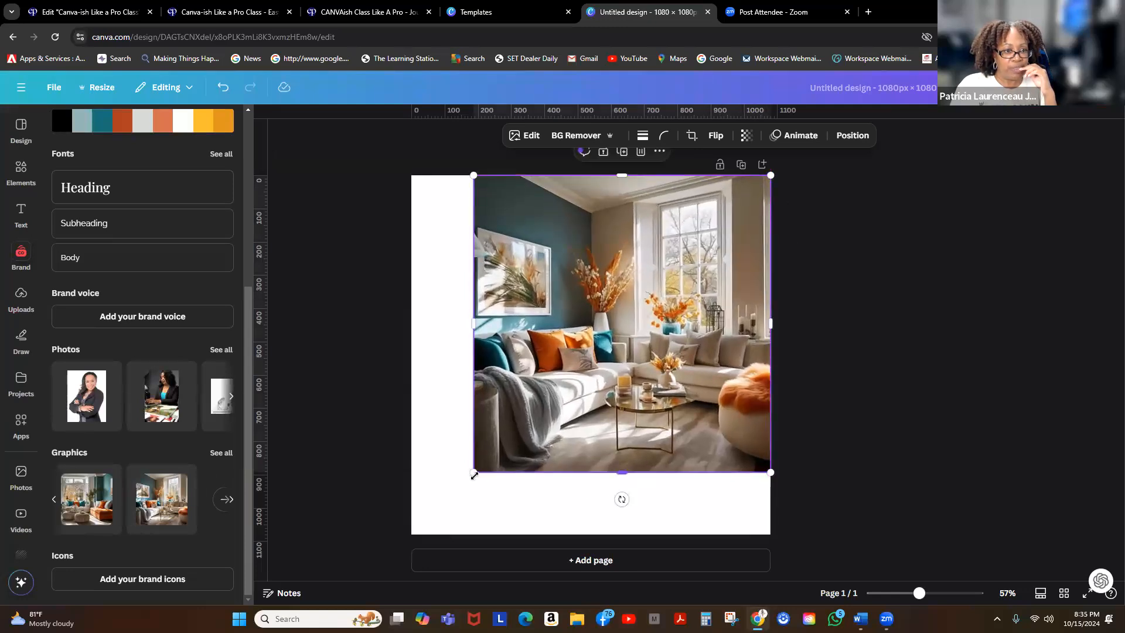
drag(433, 510, 398, 537)
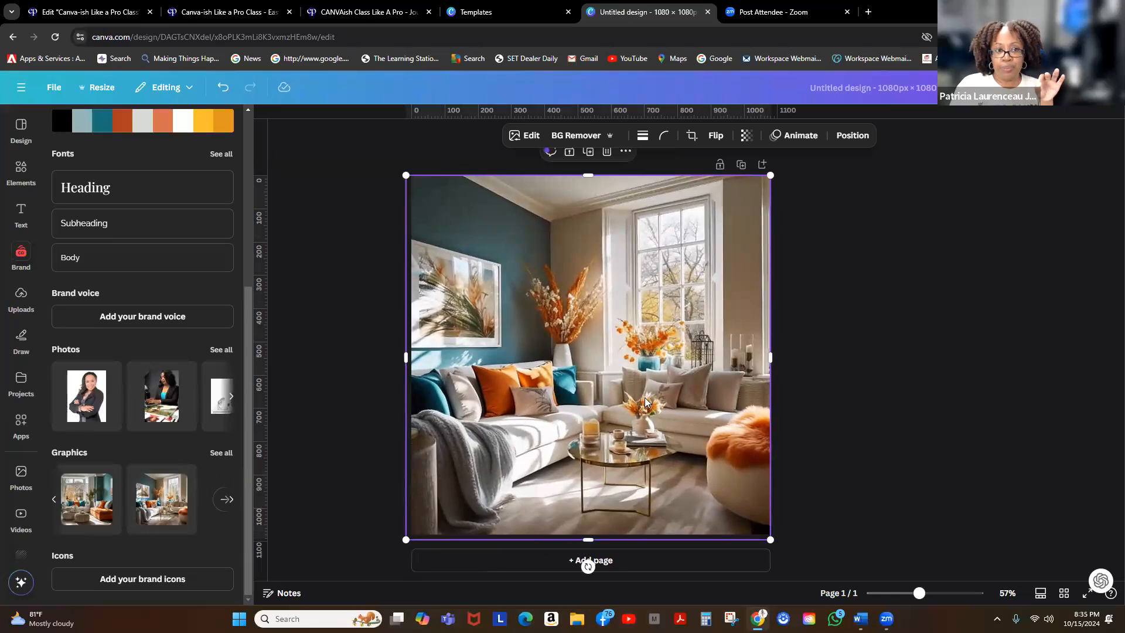
Set the page background behind the living room image to the brand palette's black, moving the image aside and back over the page
scroll(155, 309, up, 3)
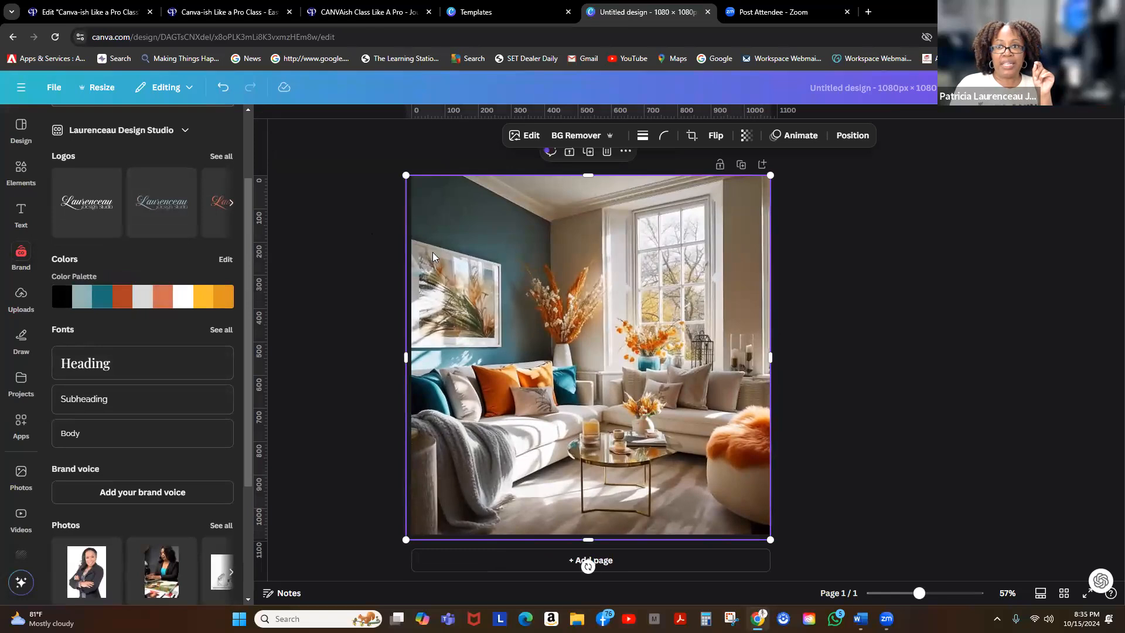
drag(452, 267, 511, 287)
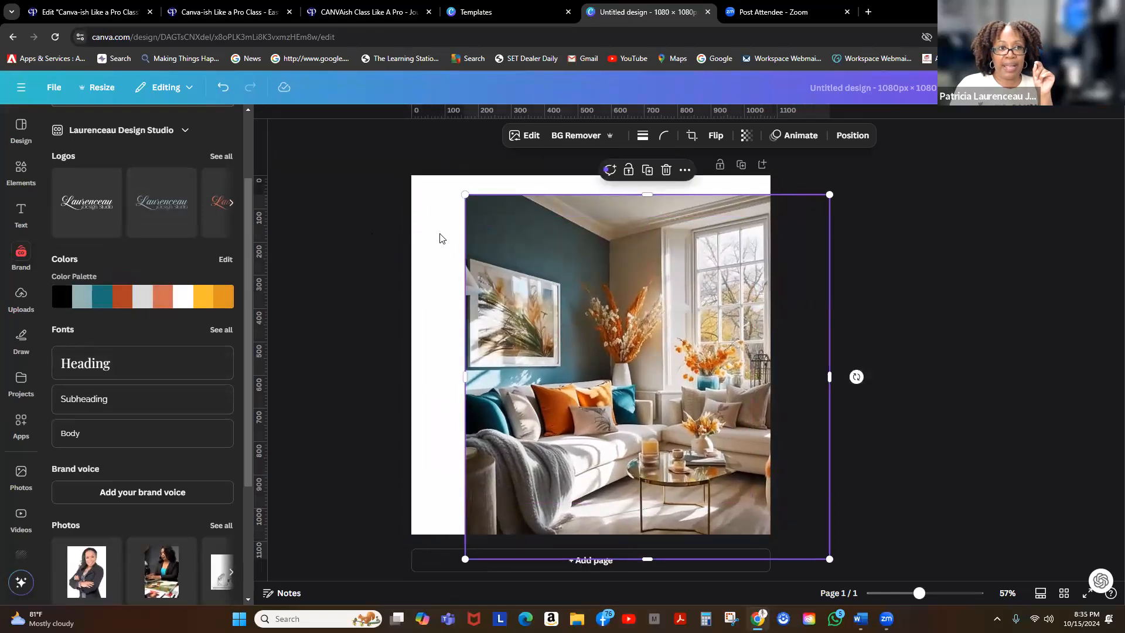
click(440, 238)
click(619, 135)
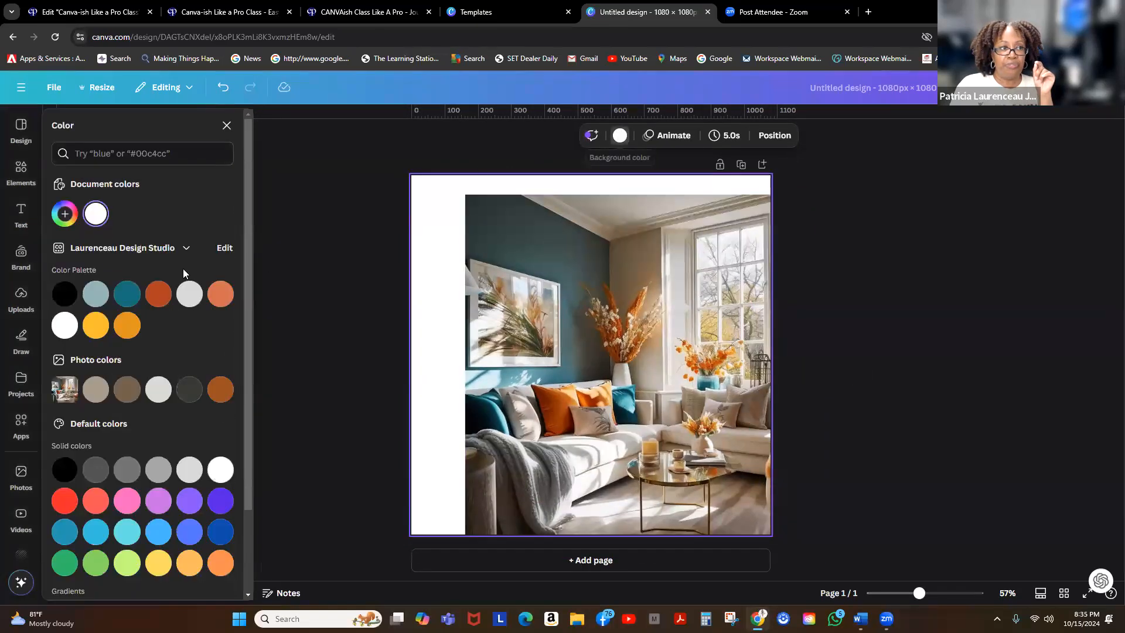
click(65, 294)
drag(530, 272, 502, 267)
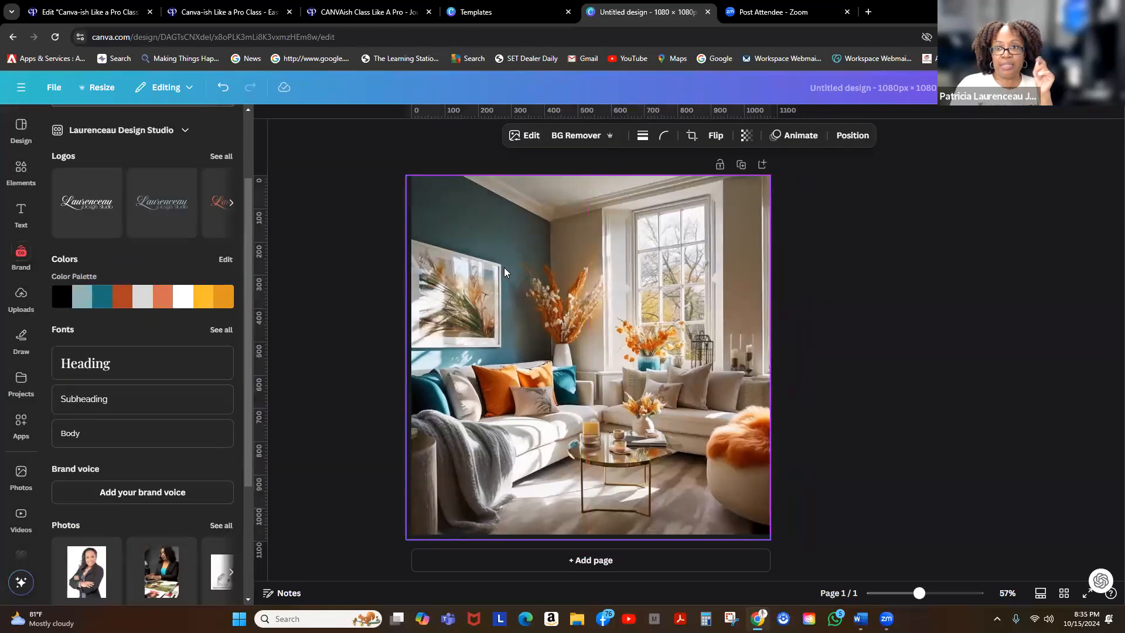
click(866, 272)
Reduce the living room image's opacity so that the black background darkens it
click(761, 181)
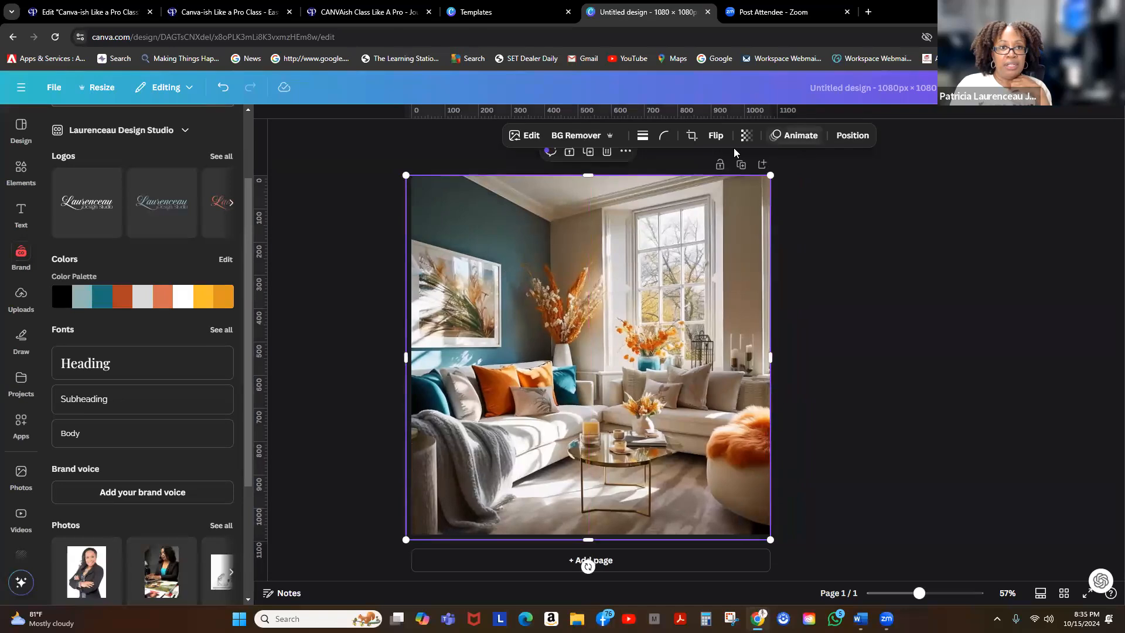
click(745, 136)
drag(757, 185, 731, 184)
click(826, 300)
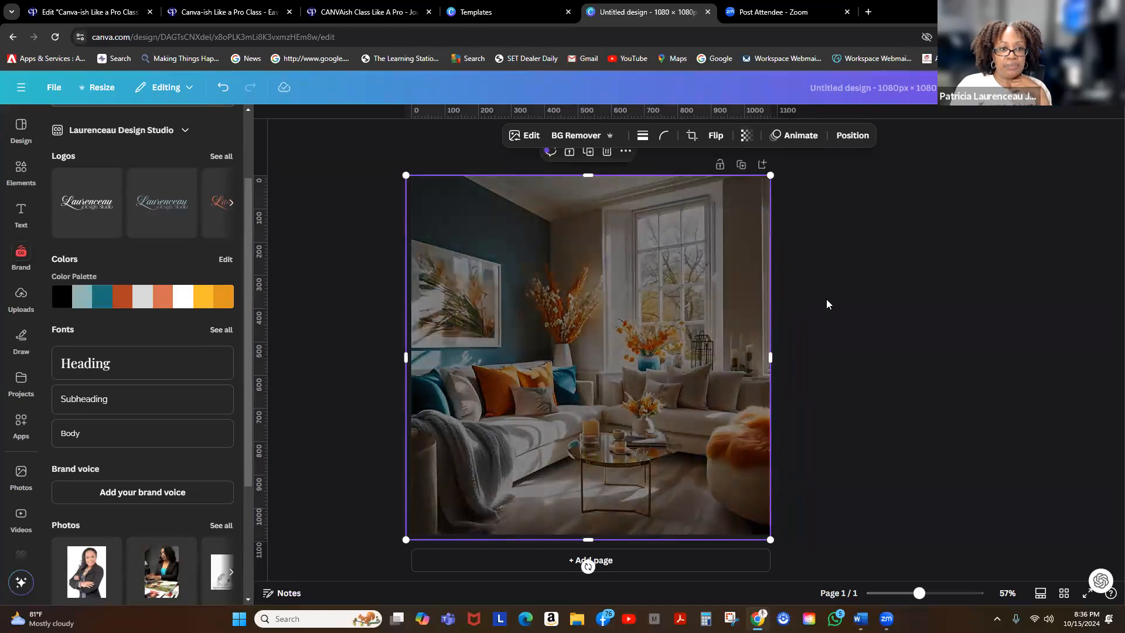
click(827, 301)
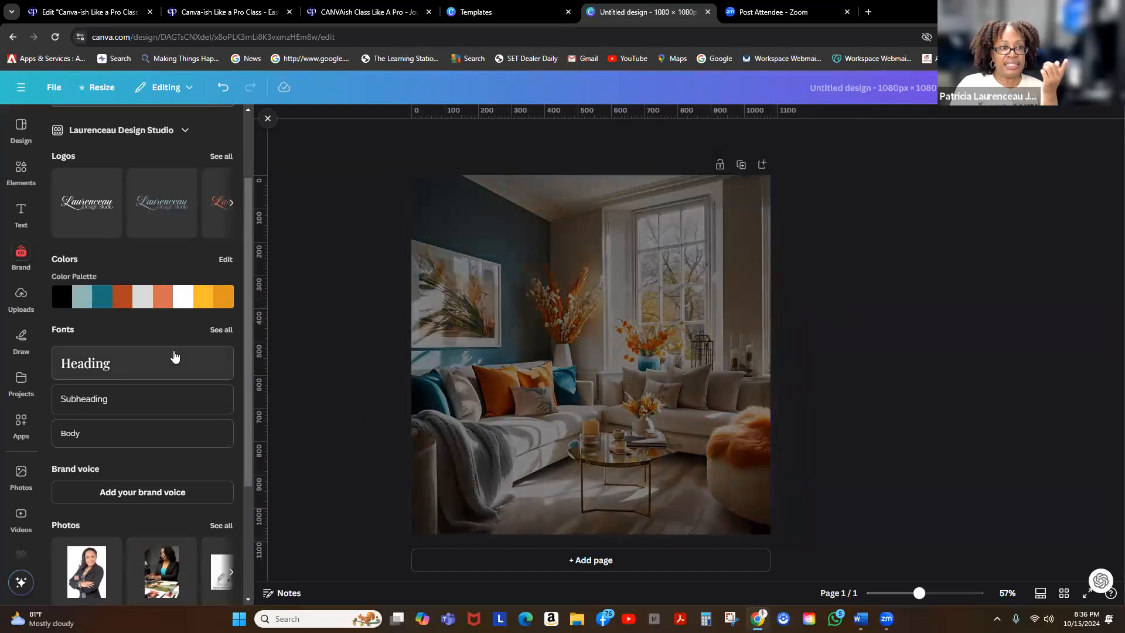
Examine the brand kit's remaining assets and the long list of uploaded images
scroll(174, 360, down, 3)
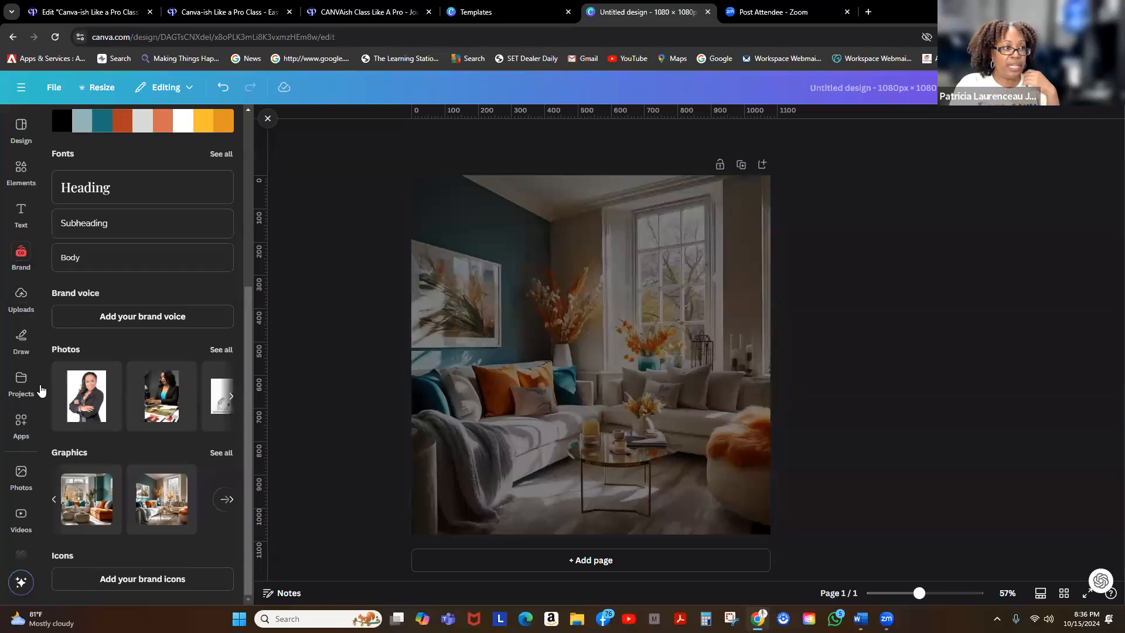
click(35, 305)
scroll(207, 407, down, 15)
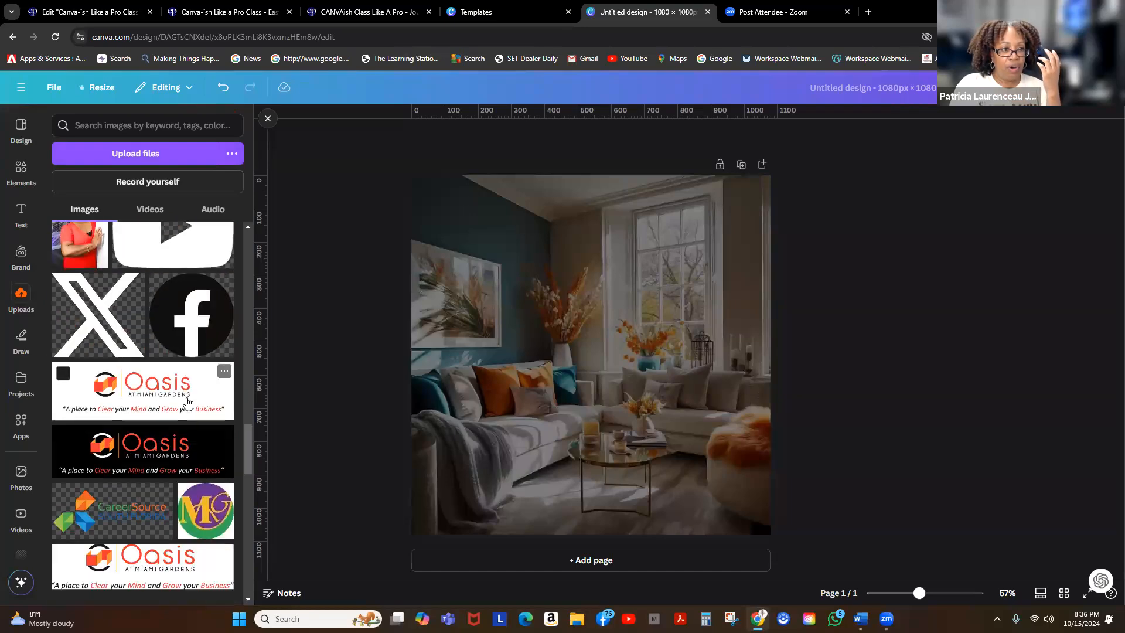
scroll(187, 402, down, 15)
scroll(183, 402, down, 15)
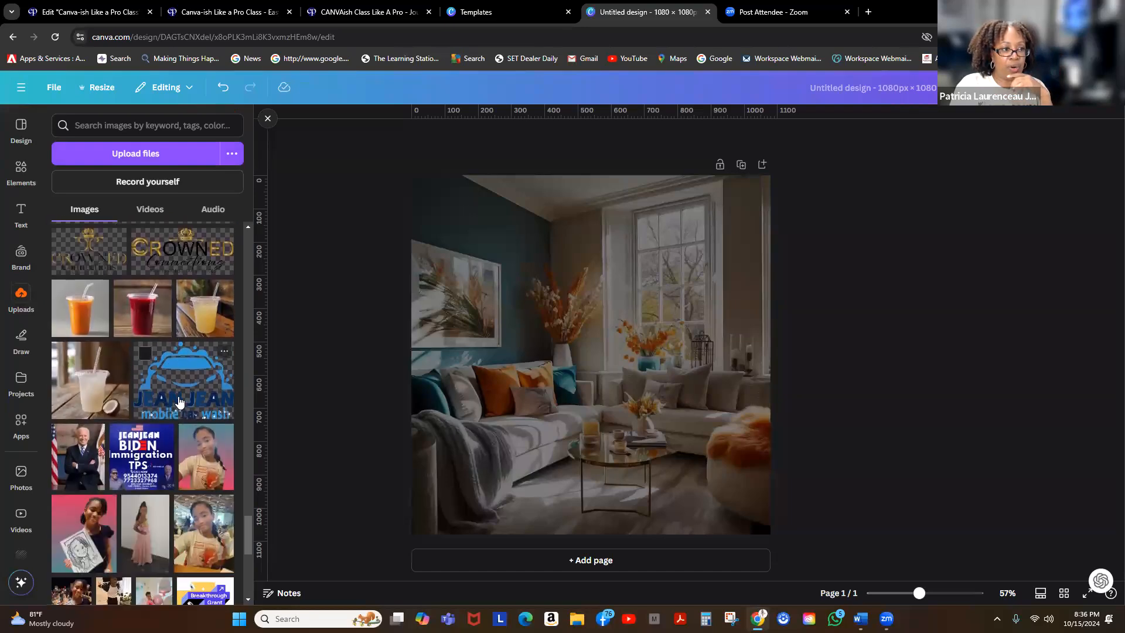
scroll(179, 402, down, 5)
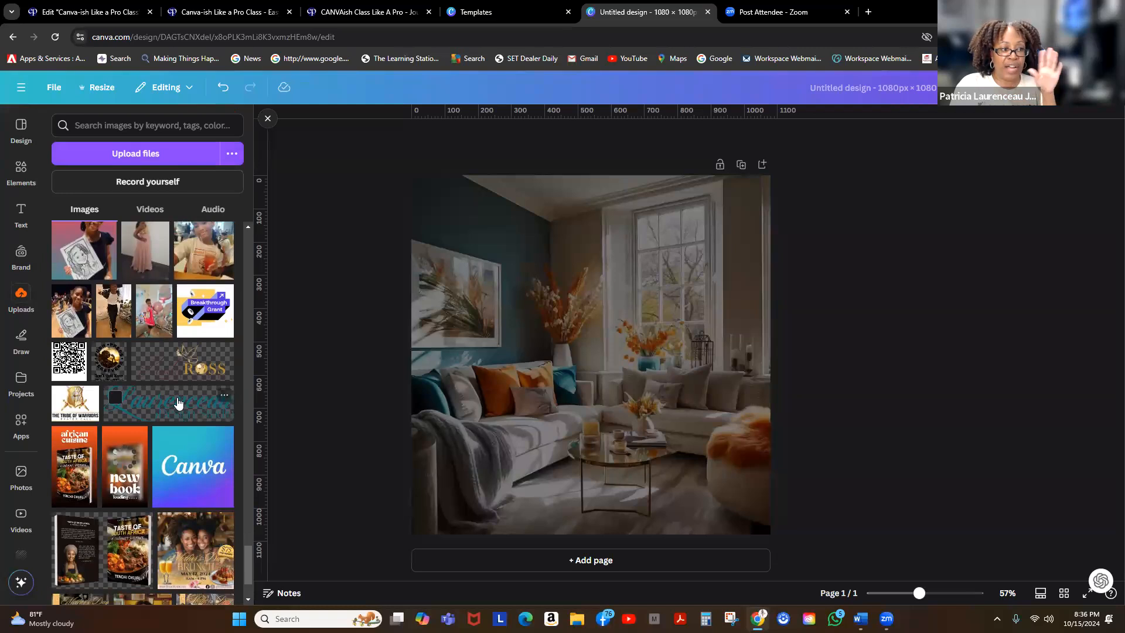
scroll(174, 399, down, 10)
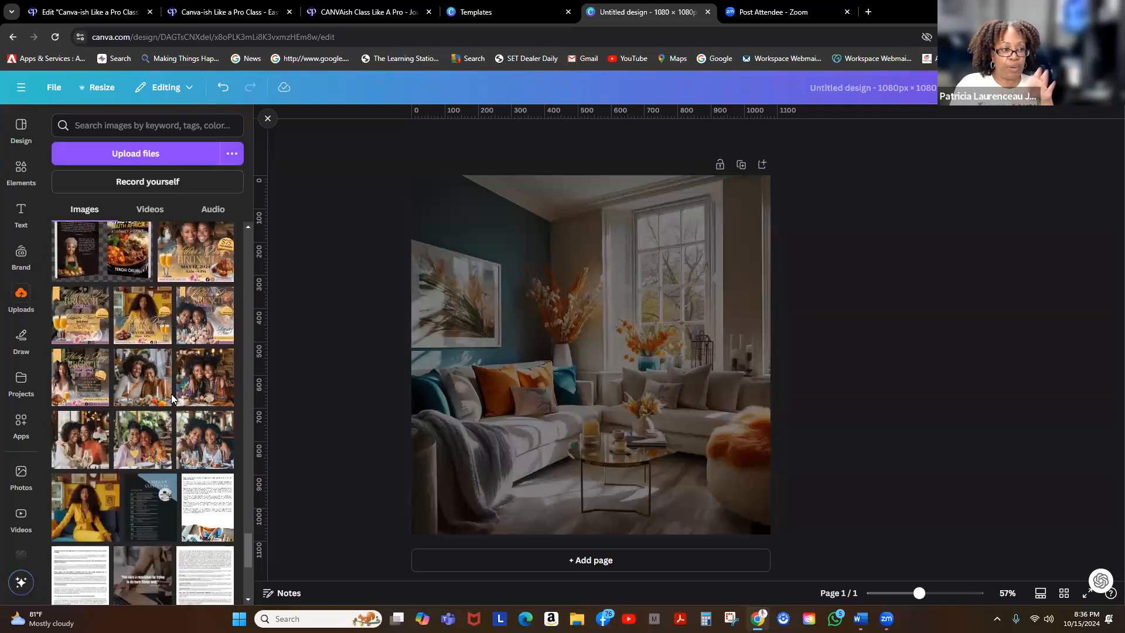
Look further through the uploaded images to find the AI-generated home office interiors
scroll(171, 398, down, 3)
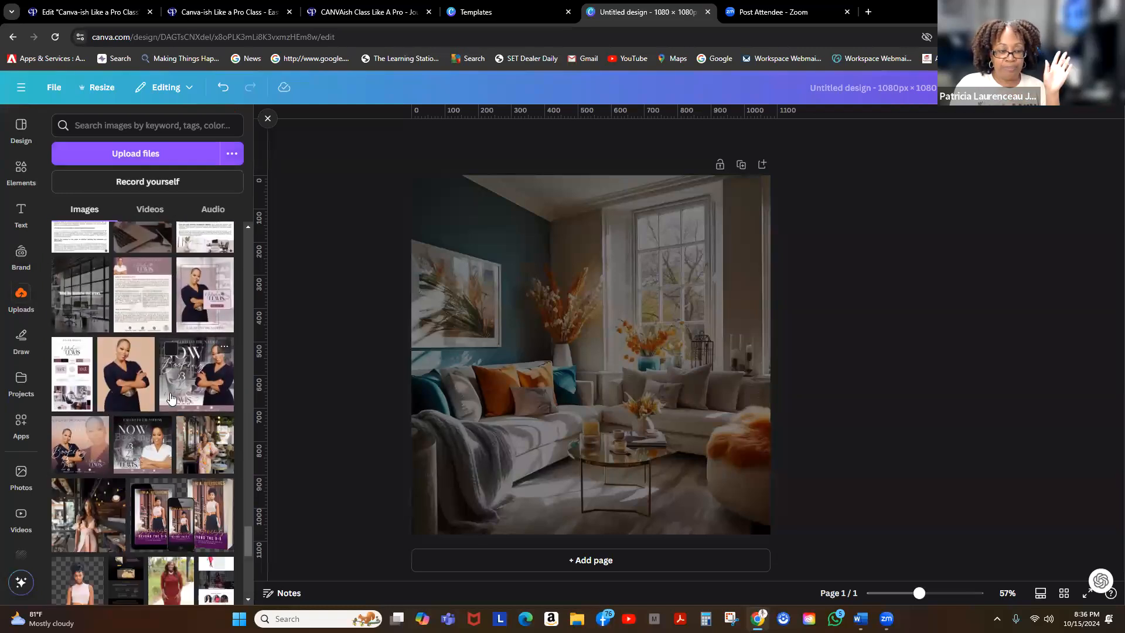
scroll(169, 396, down, 10)
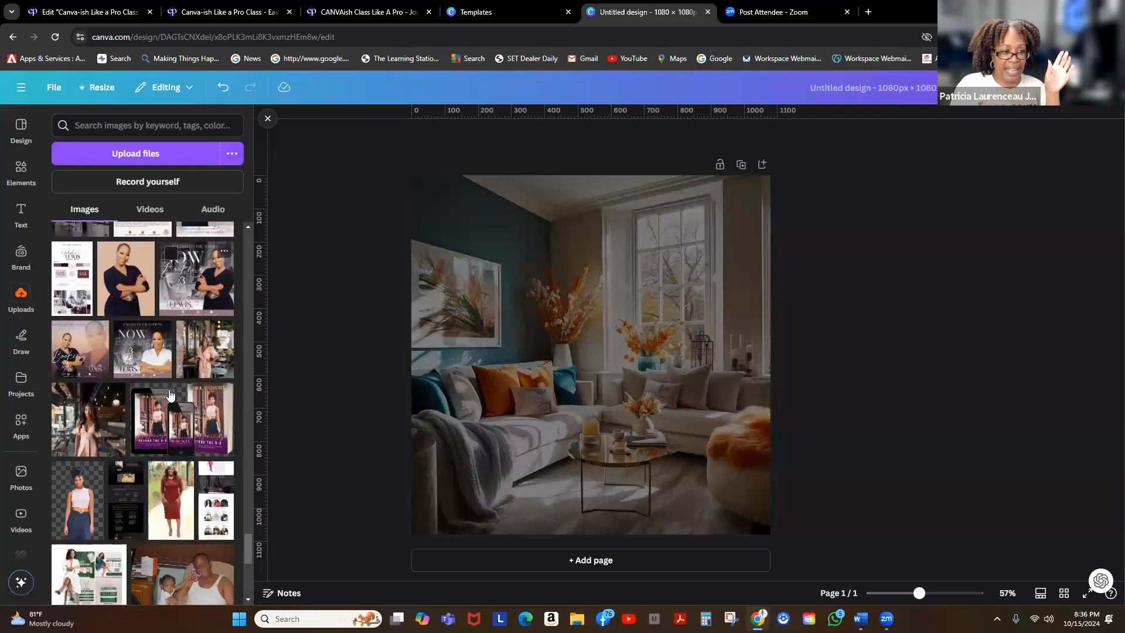
scroll(166, 396, down, 10)
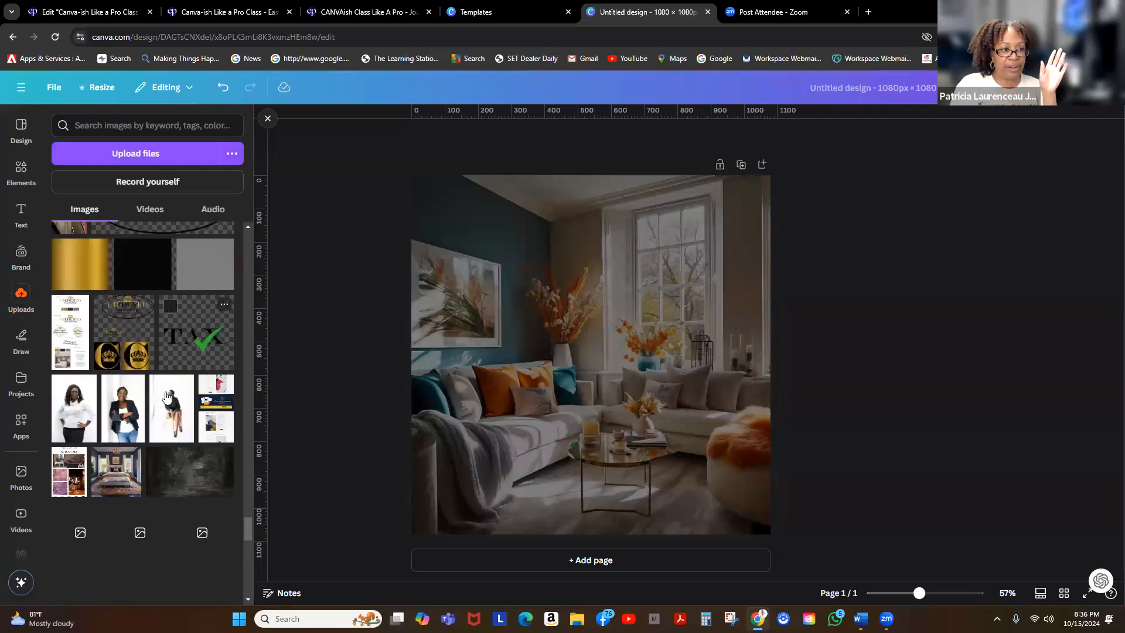
scroll(166, 393, down, 8)
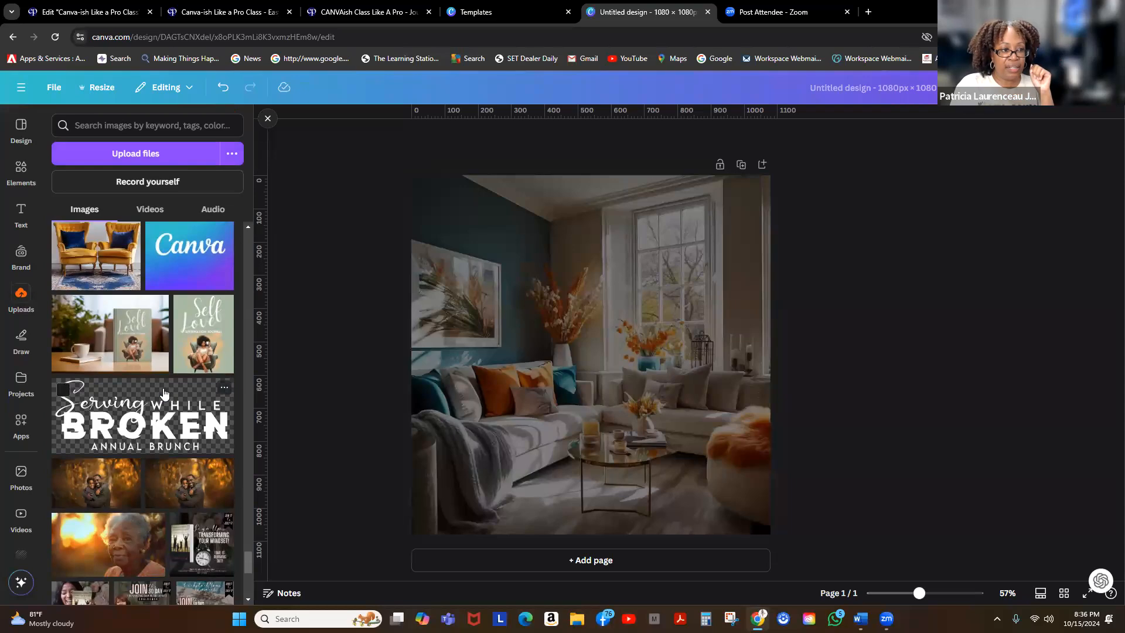
scroll(164, 392, down, 5)
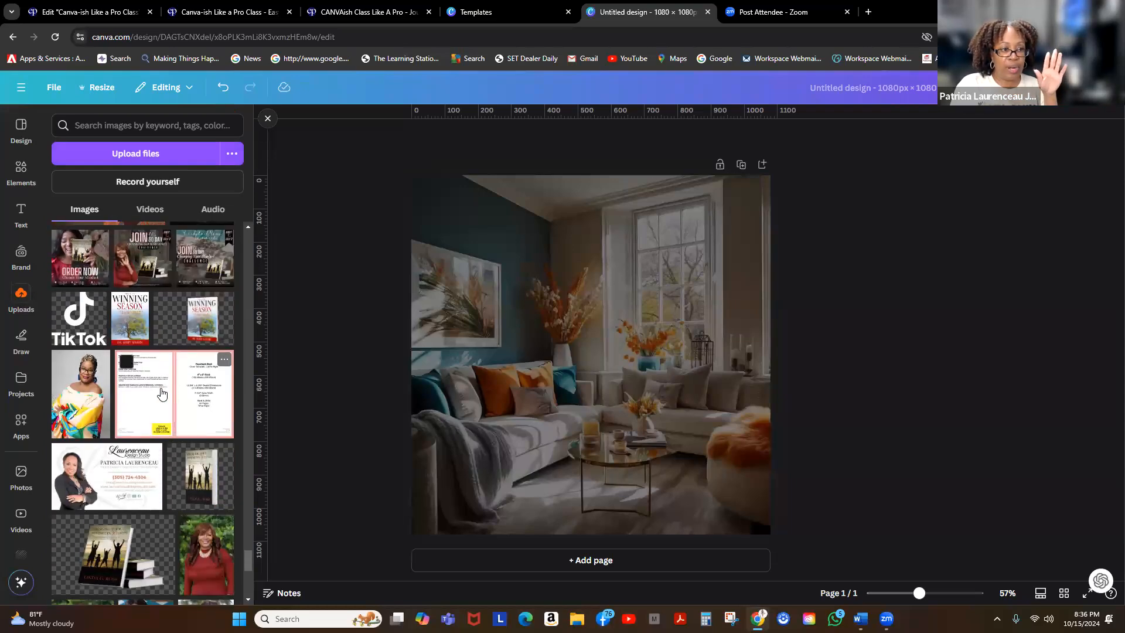
scroll(162, 393, down, 10)
scroll(163, 393, down, 10)
scroll(160, 391, down, 10)
scroll(160, 391, down, 5)
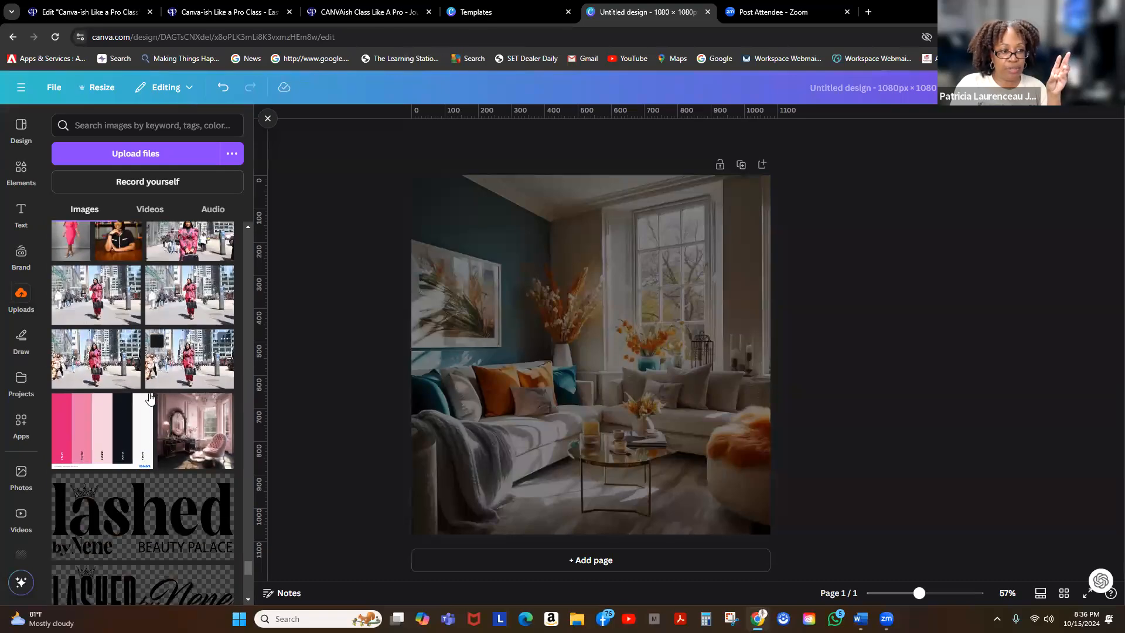
scroll(149, 398, down, 10)
scroll(147, 398, down, 10)
scroll(144, 398, down, 10)
scroll(144, 398, down, 10)
scroll(144, 397, down, 10)
scroll(141, 396, down, 3)
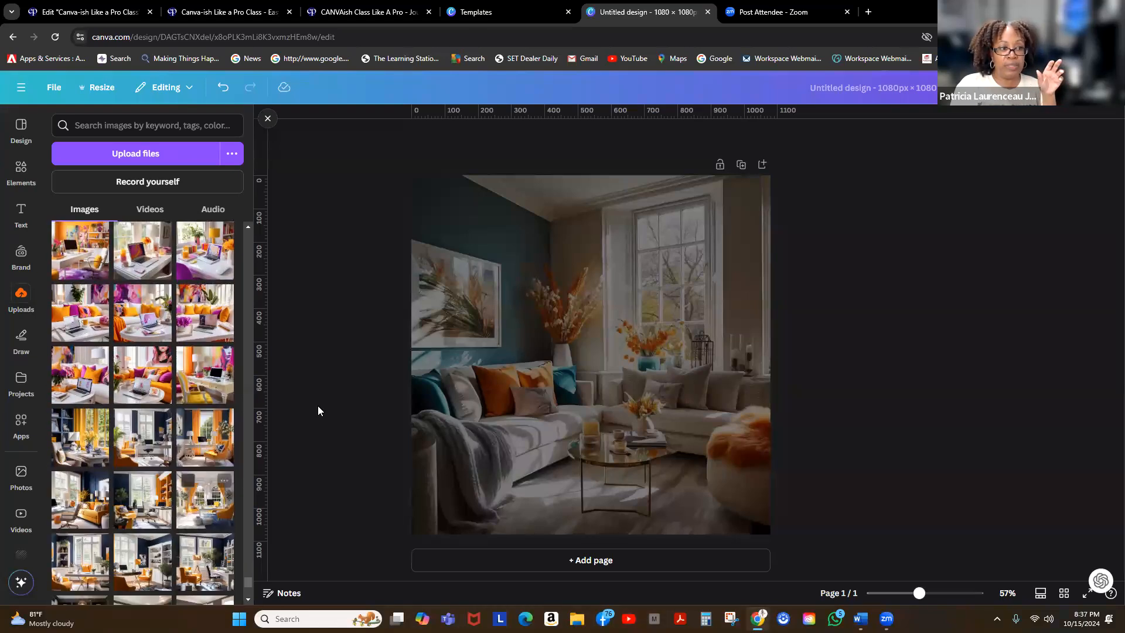
Add a second page with the enlarged laptop desk image, and cover it with the orange office image with the purple rug
click(591, 560)
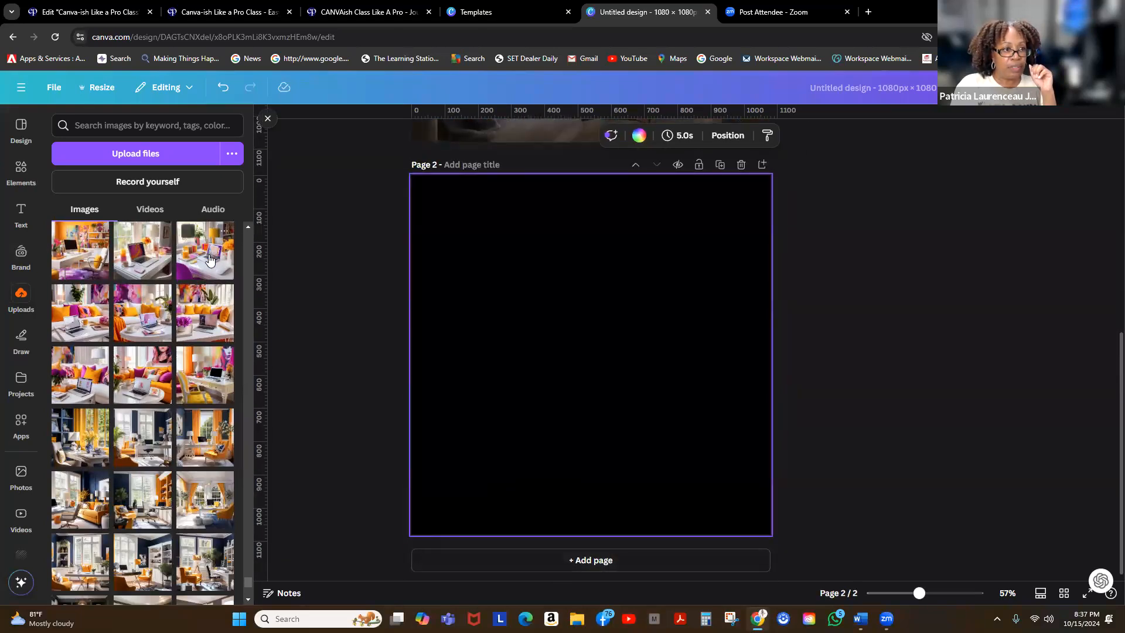
click(142, 251)
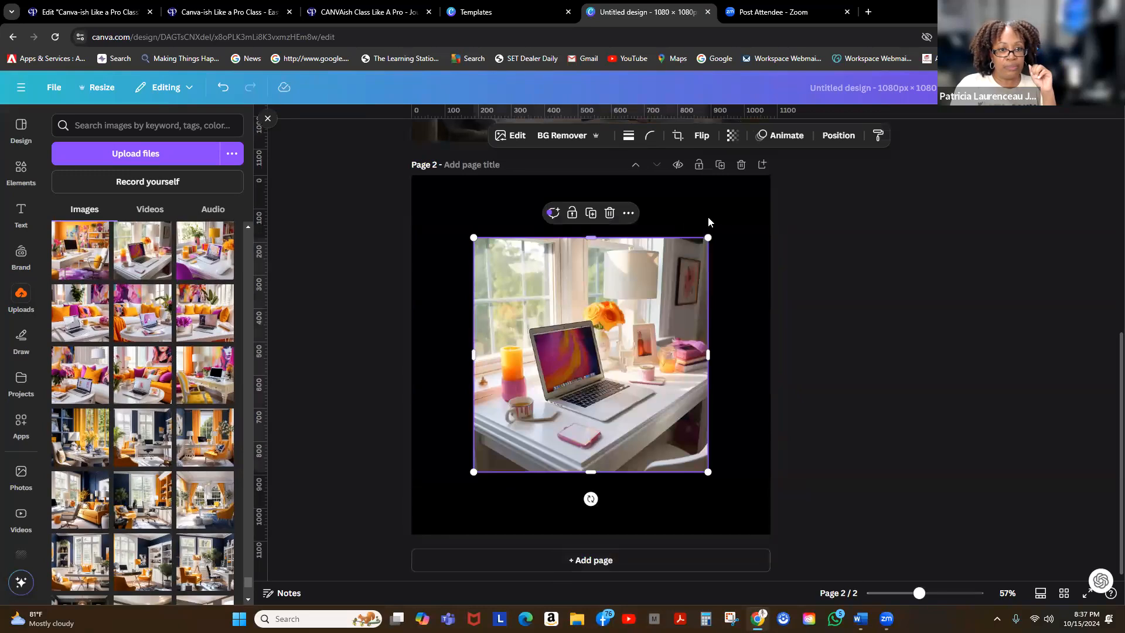
drag(707, 237, 758, 189)
click(75, 248)
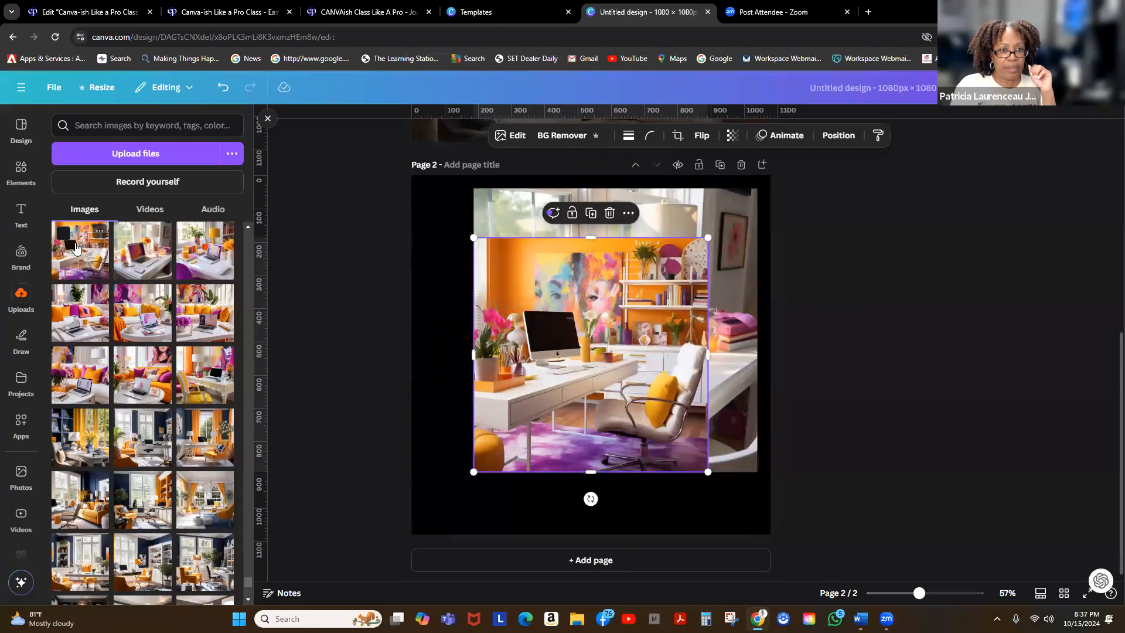
drag(712, 236, 799, 185)
drag(471, 473, 399, 545)
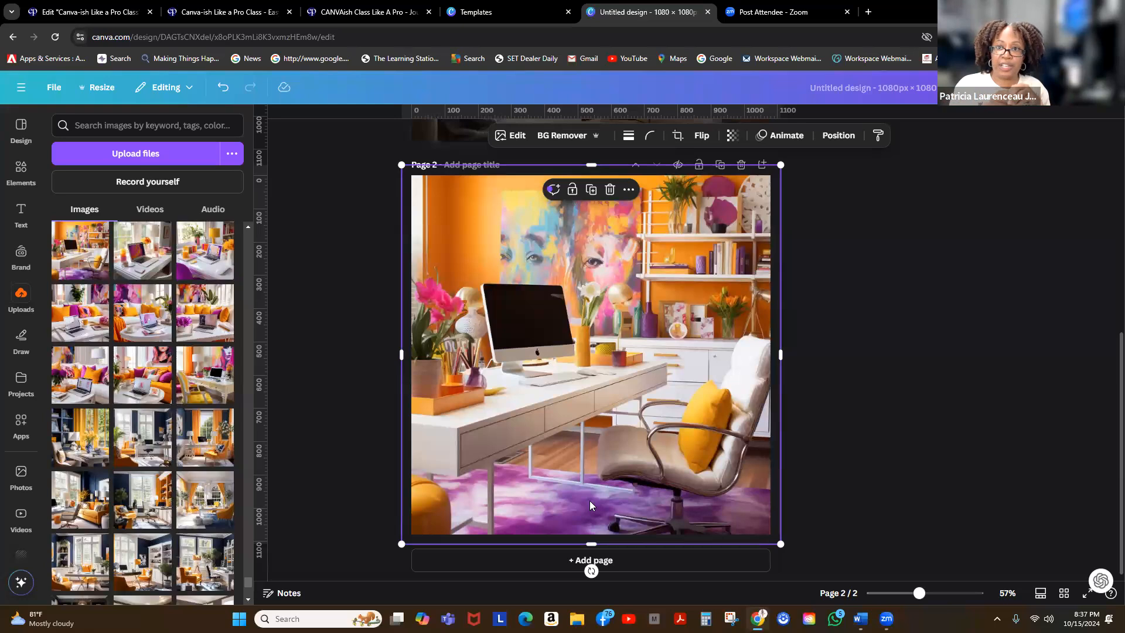
Add a third page and cover it with the navy and yellow office image with the flower vase
click(626, 565)
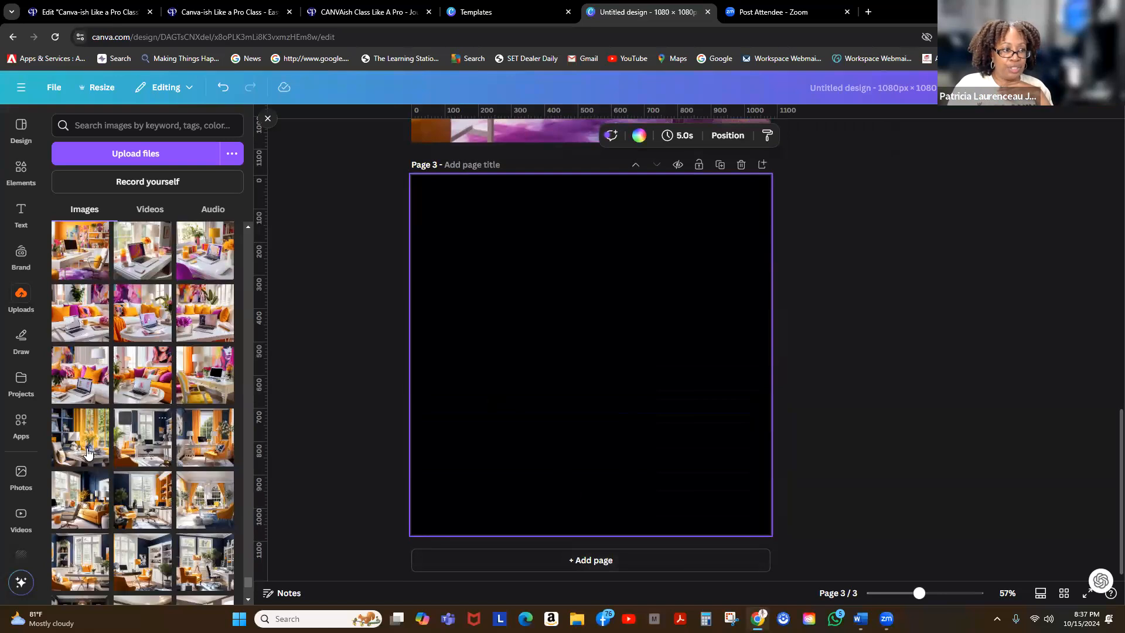
click(88, 451)
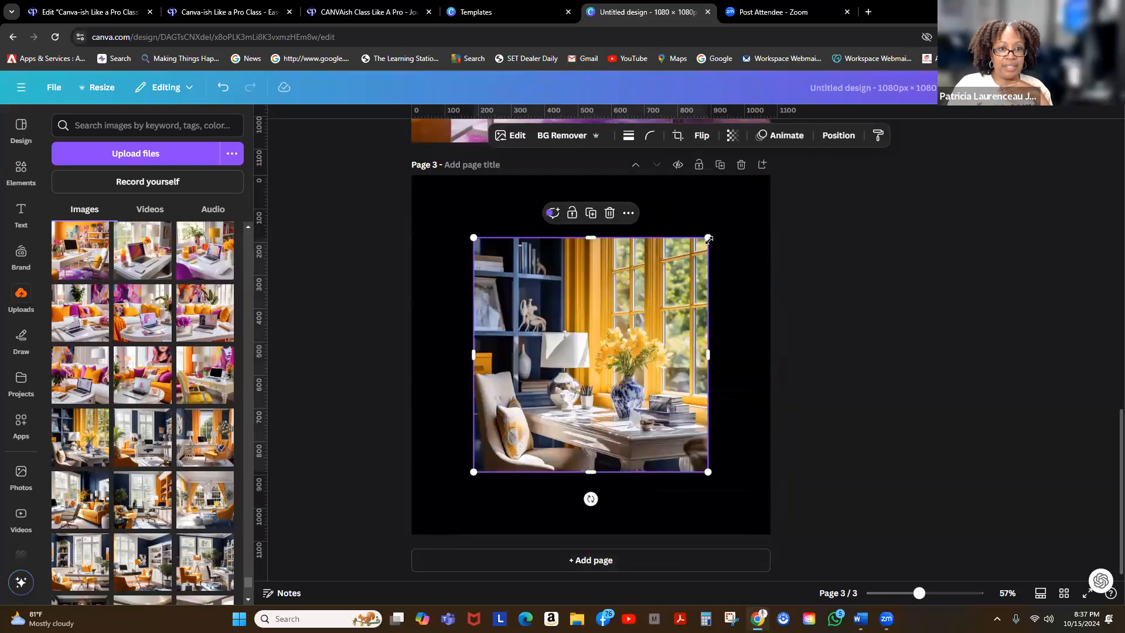
drag(708, 238, 788, 158)
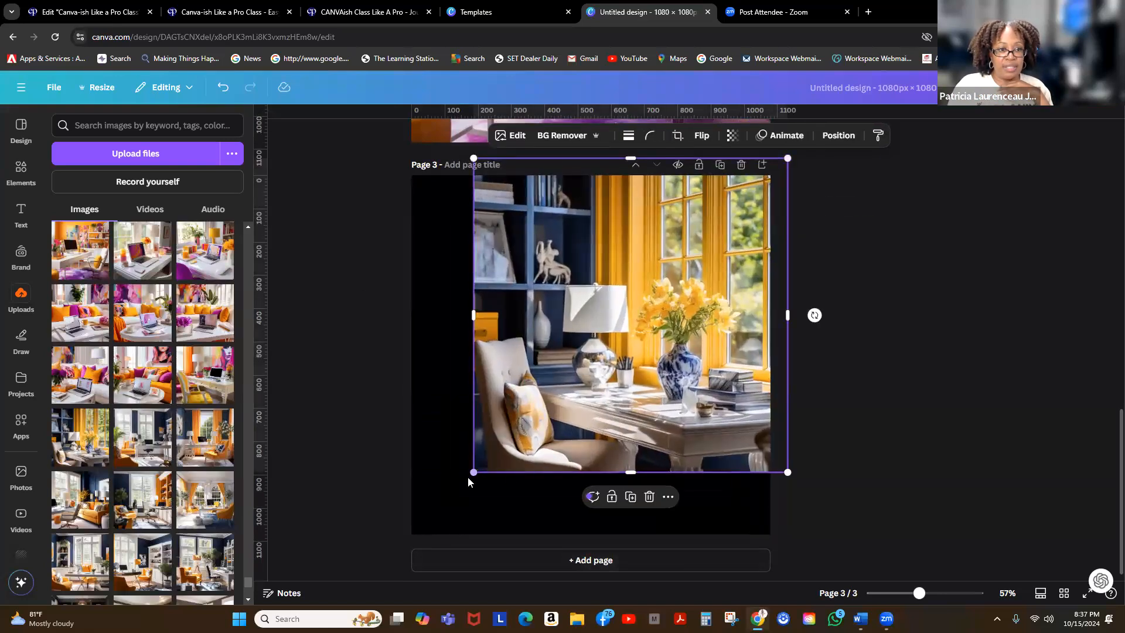
drag(473, 472, 392, 531)
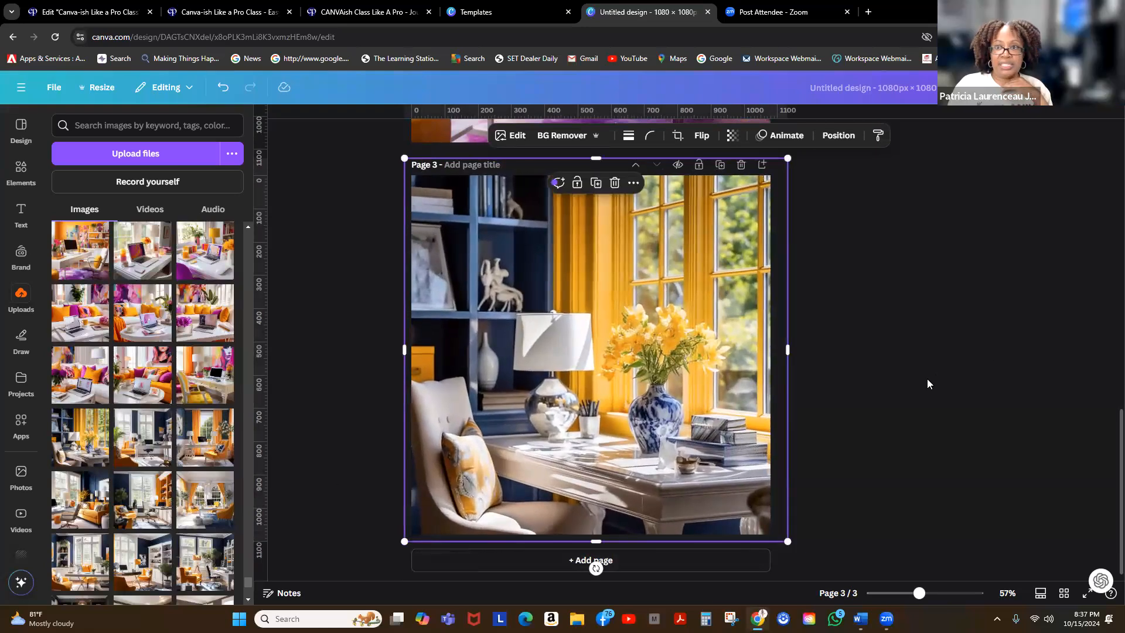
Add a fourth page and cover it with the dark office image with the zebra rug
scroll(182, 381, down, 5)
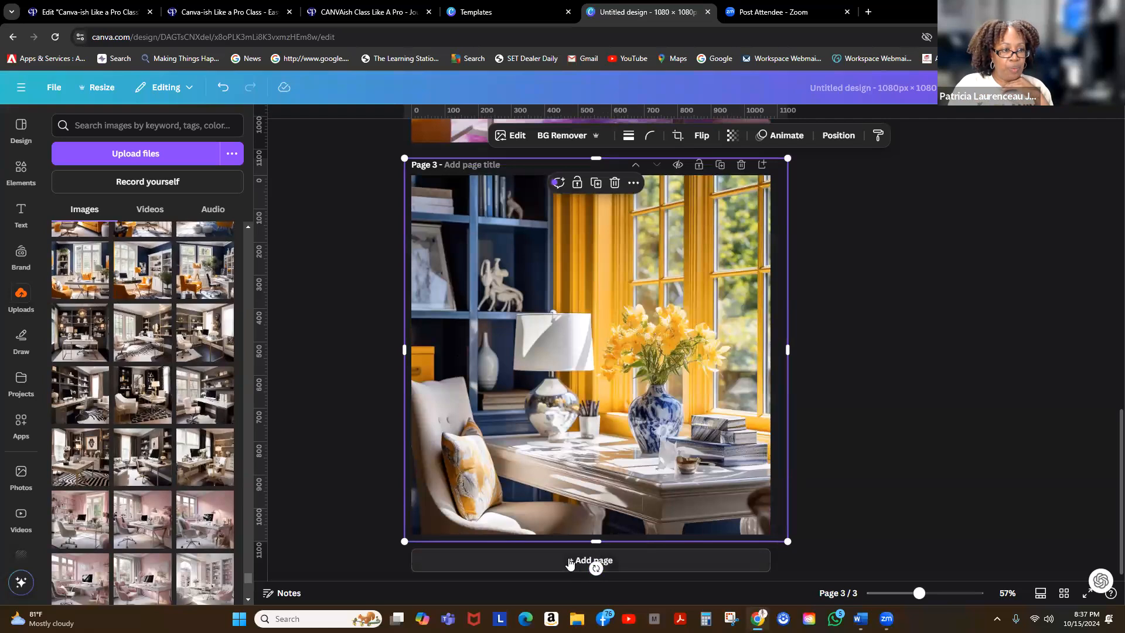
click(592, 561)
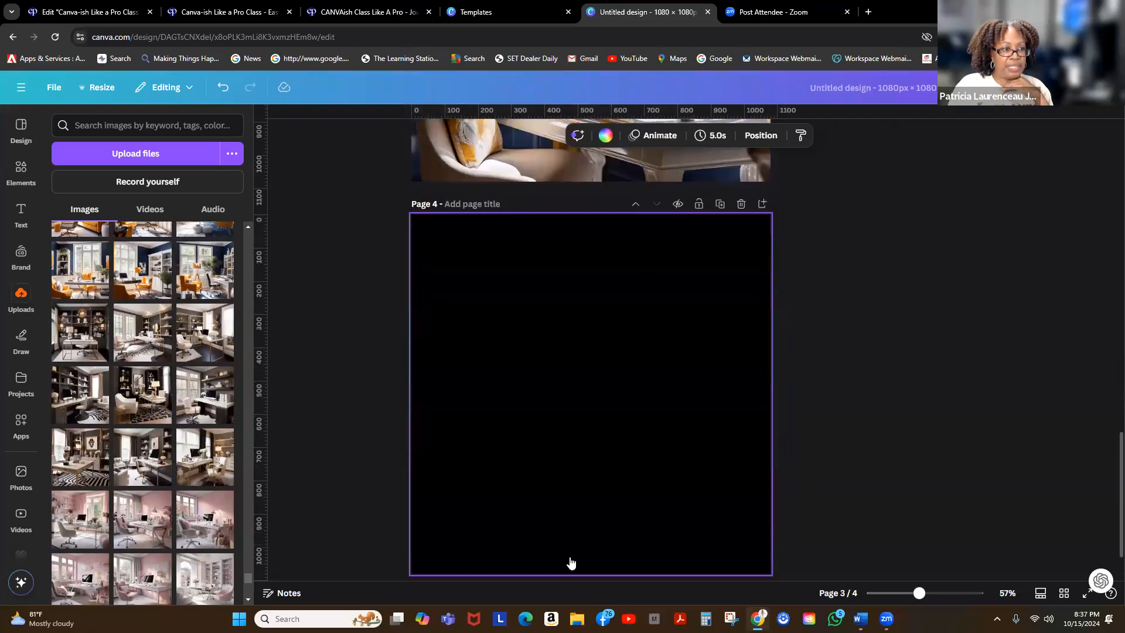
click(80, 402)
drag(709, 238, 796, 183)
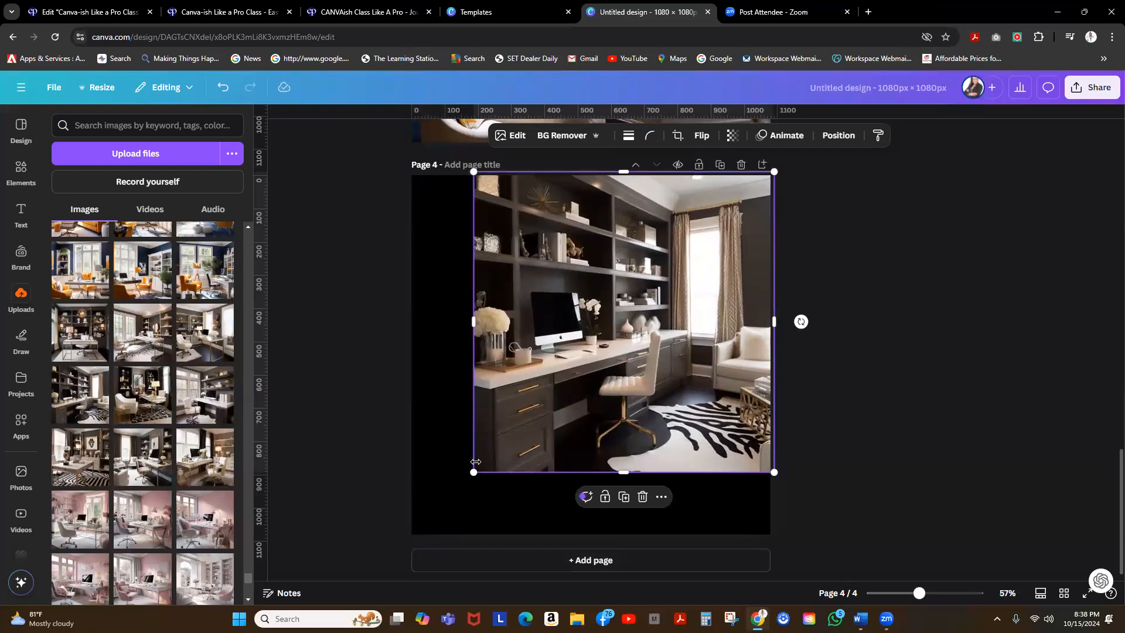
drag(475, 473, 399, 533)
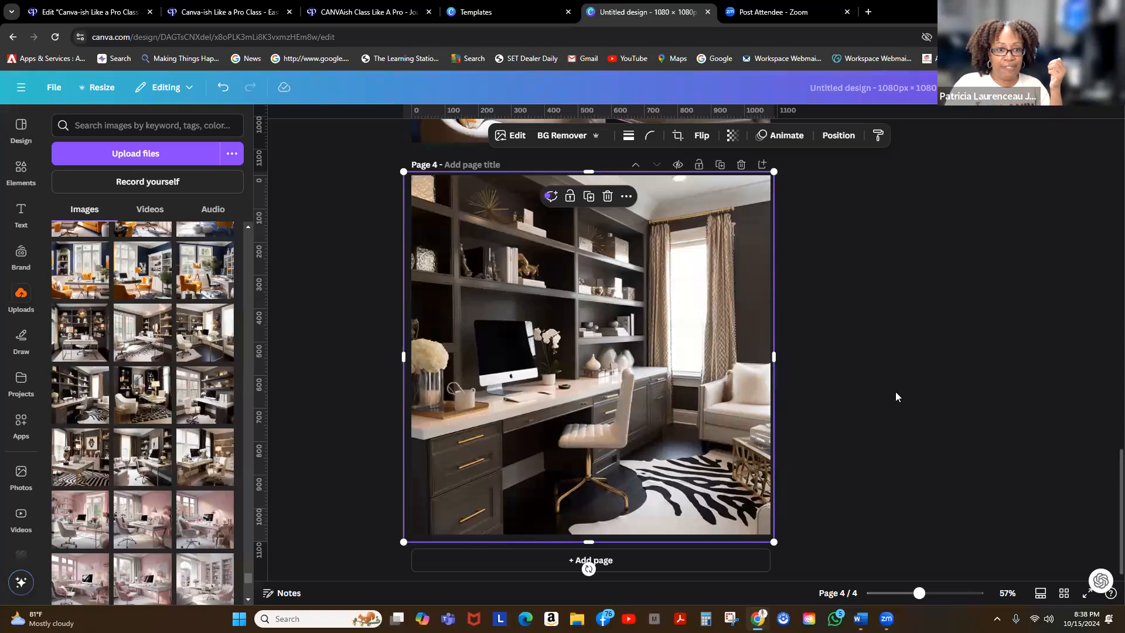
Add a fifth page and cover it with the pink office image with the gray chair
click(635, 560)
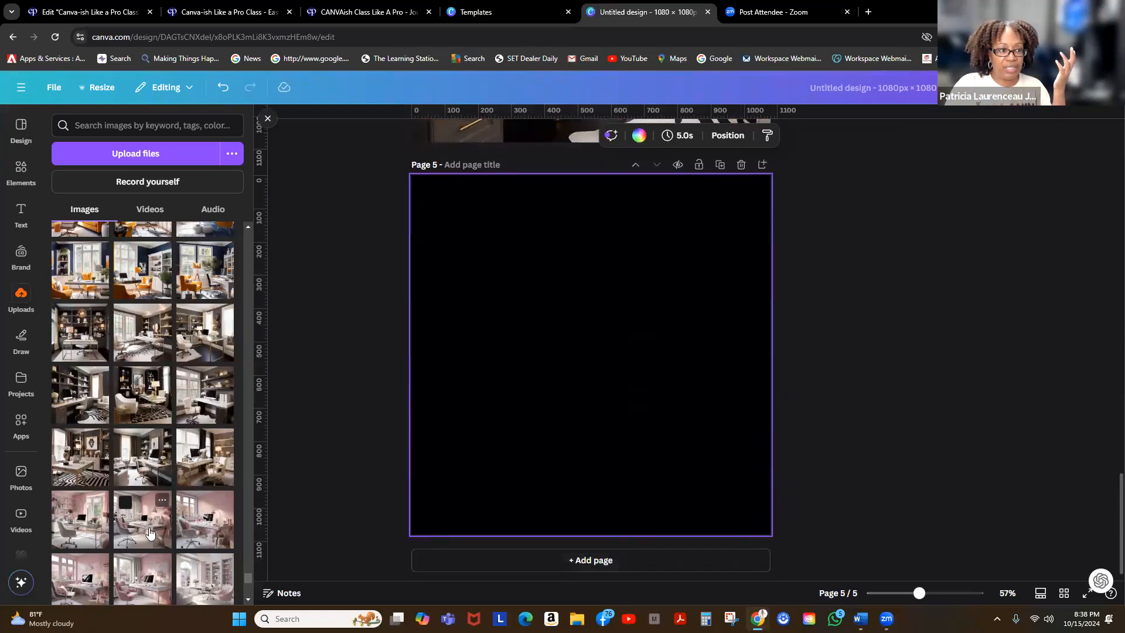
click(127, 530)
drag(708, 237, 782, 218)
drag(470, 472, 391, 555)
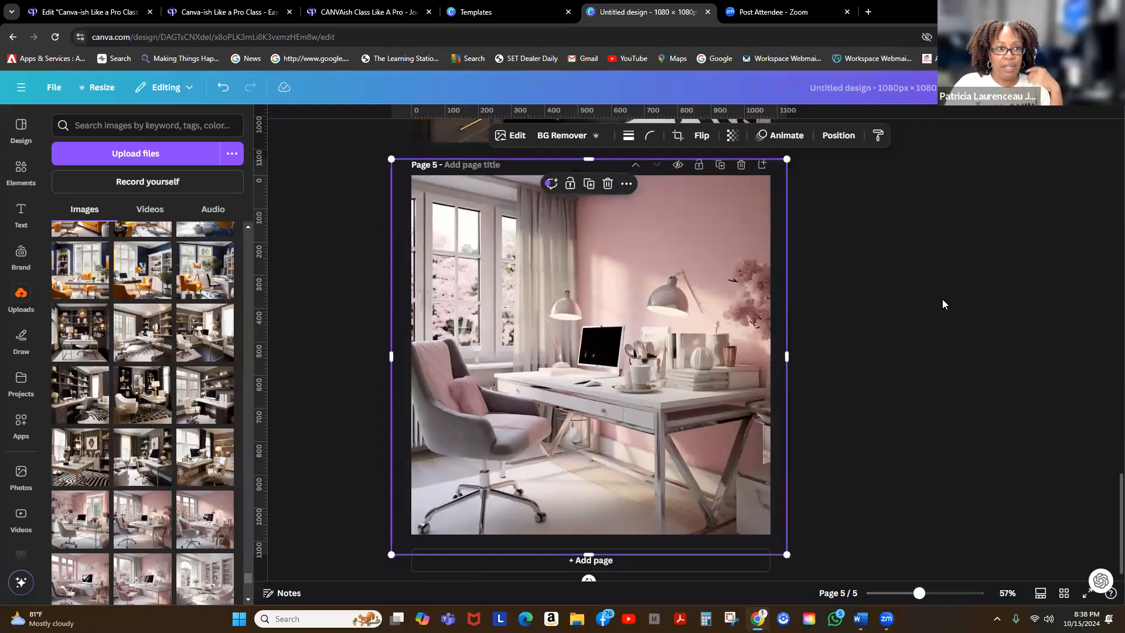
click(924, 360)
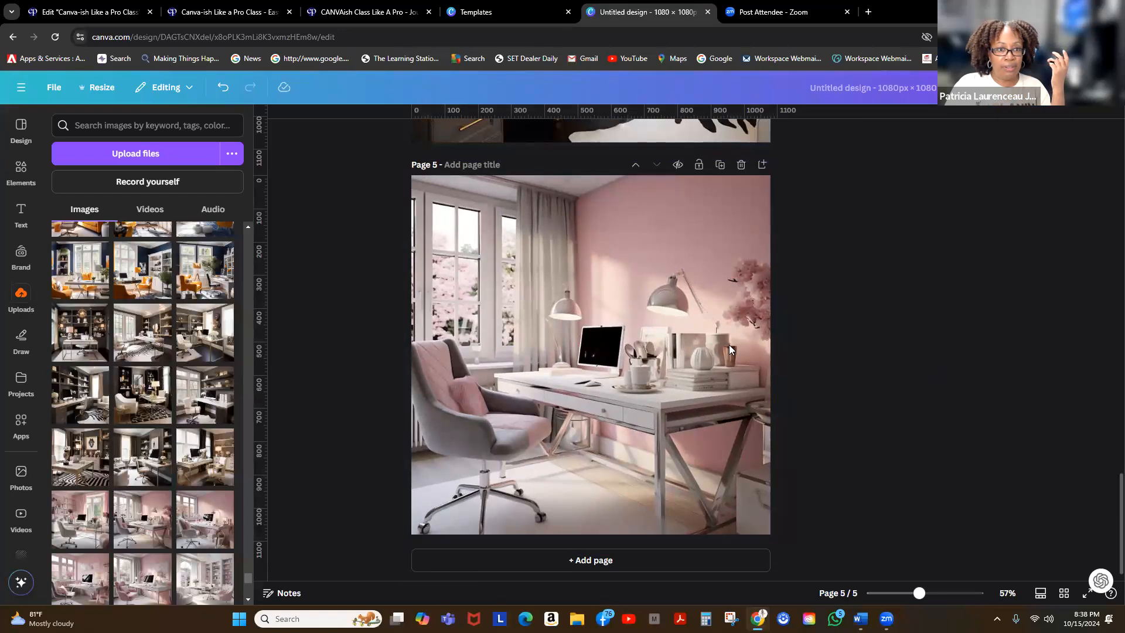
Add a sixth page and cover it with the rustic office image with the distressed orange wall
click(595, 560)
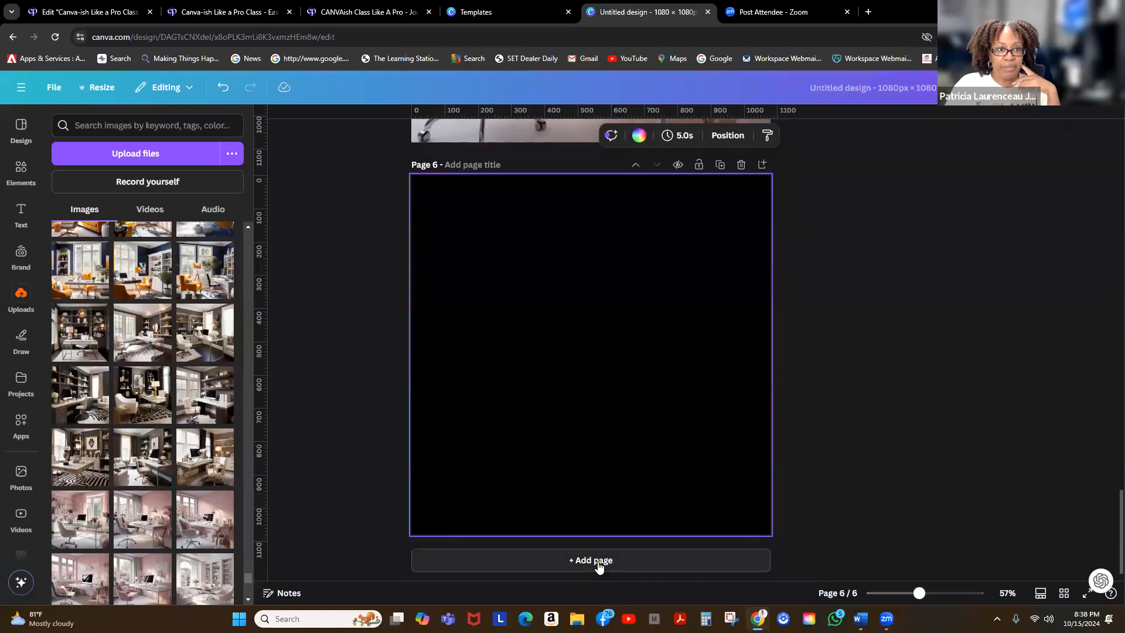
scroll(186, 502, down, 5)
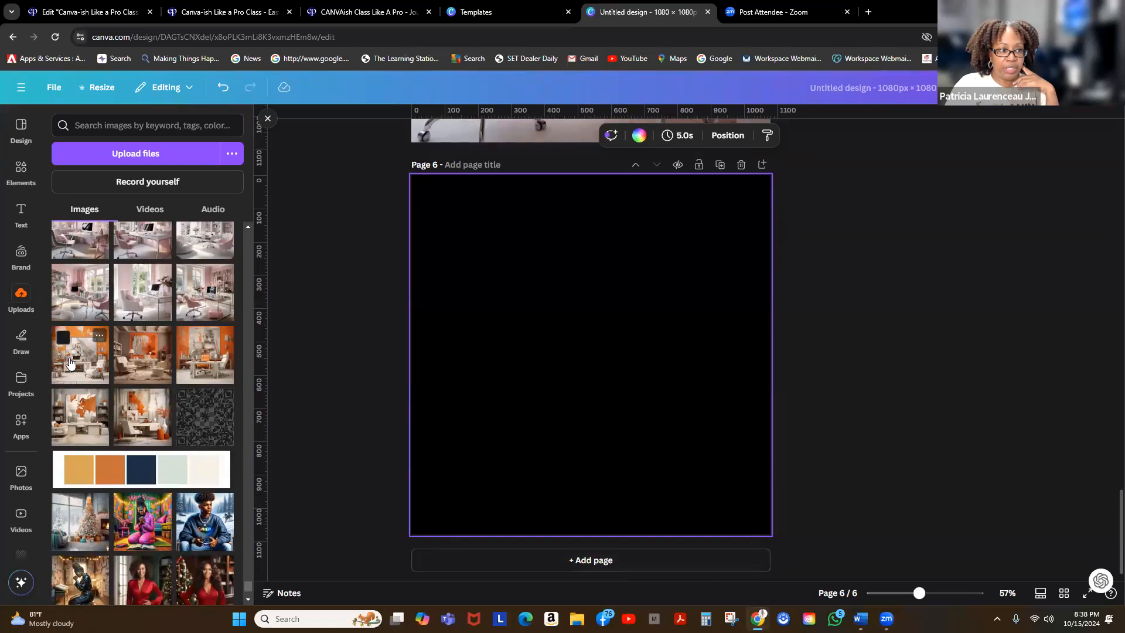
click(69, 363)
drag(706, 237, 786, 162)
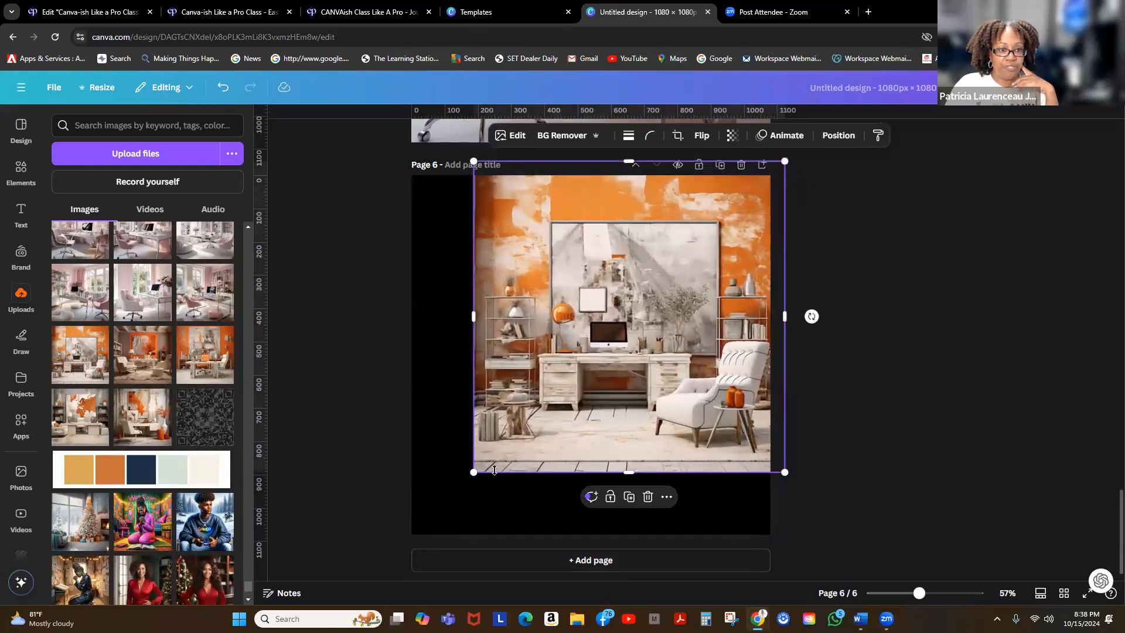
drag(474, 471, 401, 544)
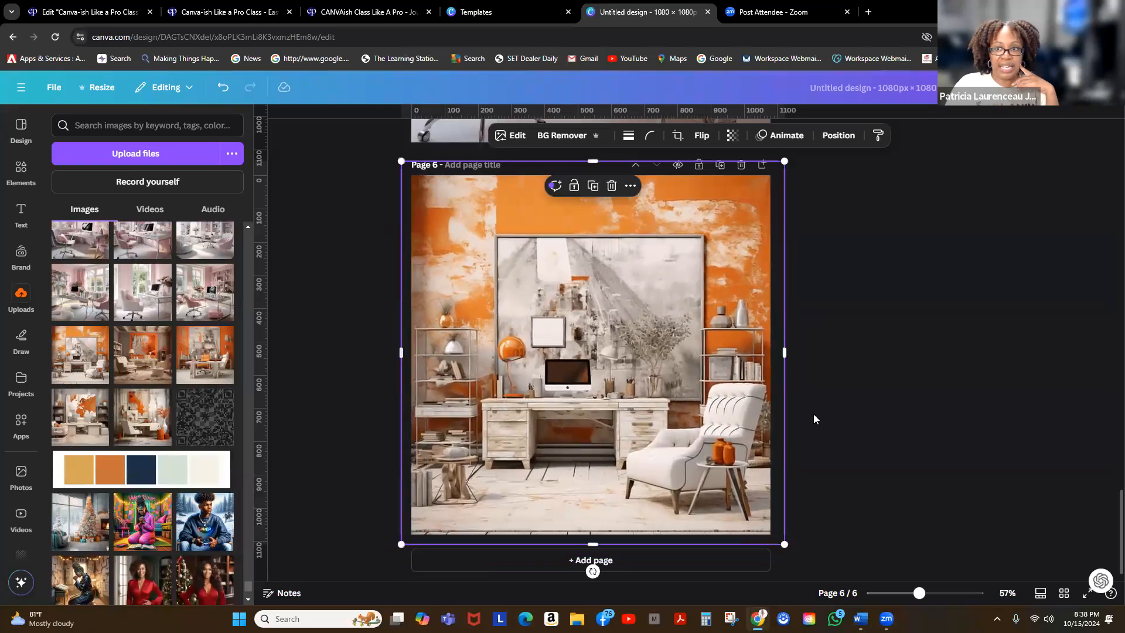
click(852, 366)
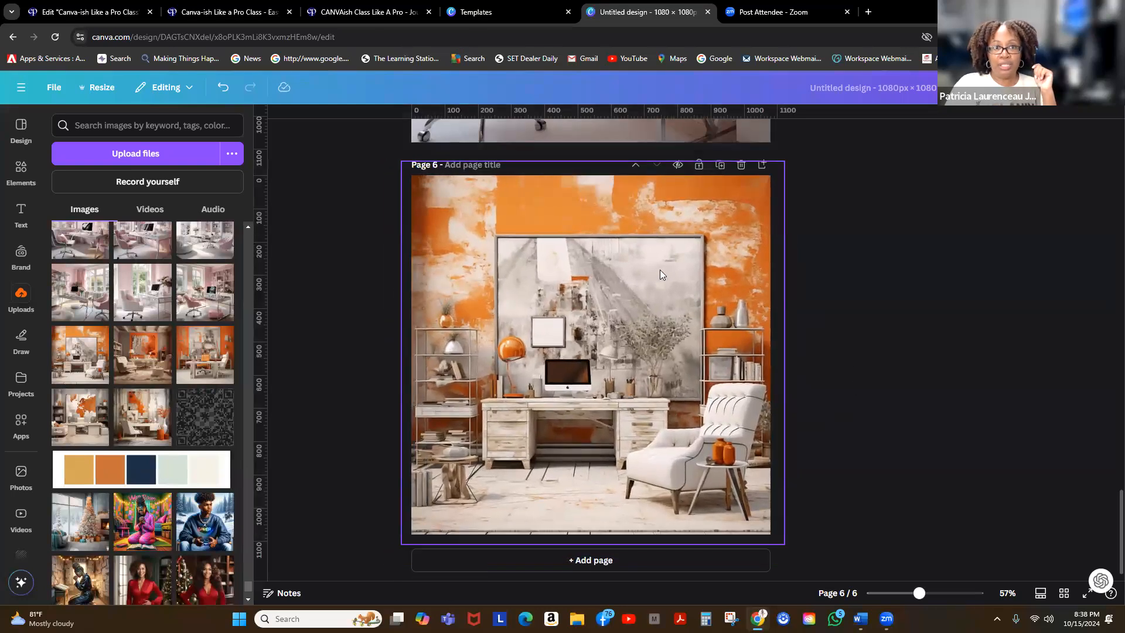
Set the transparency of the orange wall office image on page 6 to 47 so the black background darkens it
scroll(923, 278, up, 3)
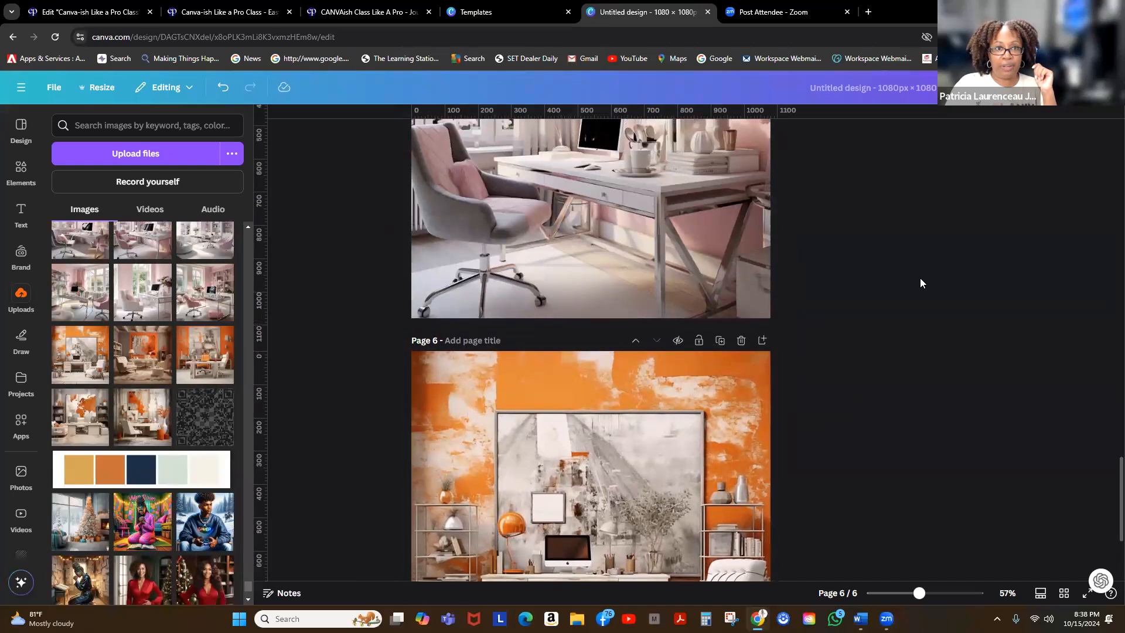
click(698, 441)
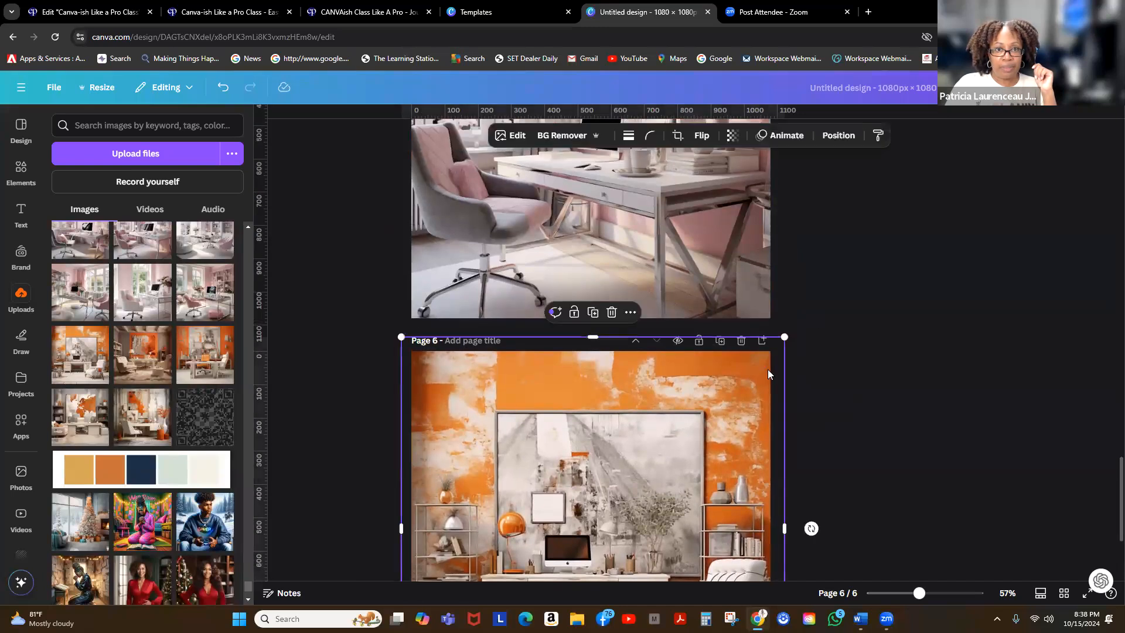
click(733, 136)
drag(762, 186, 714, 183)
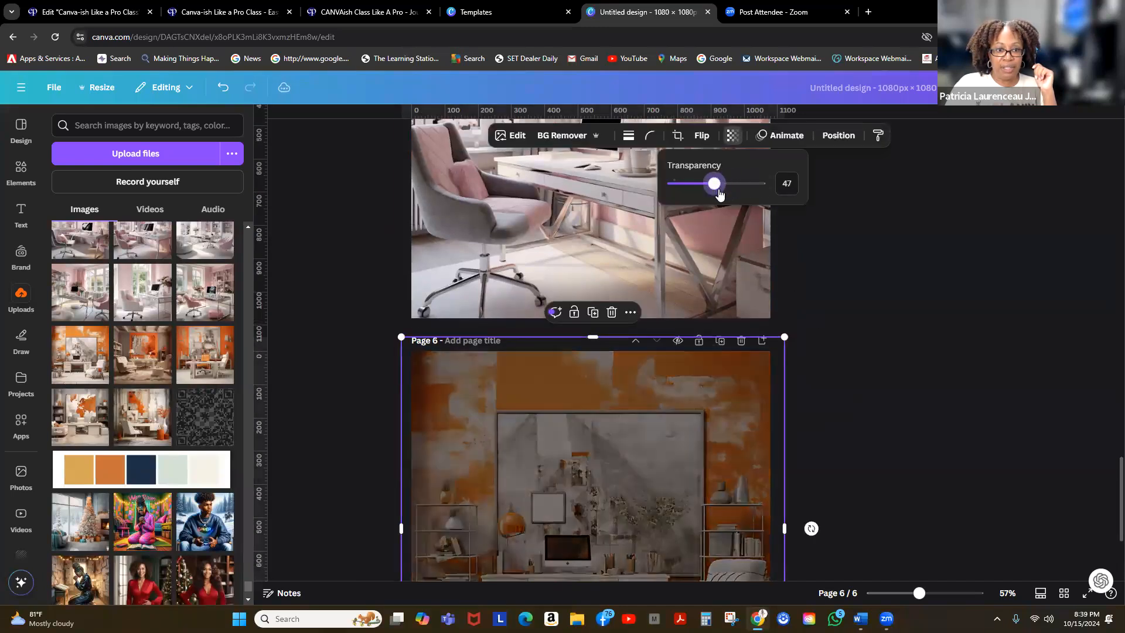
scroll(909, 334, down, 3)
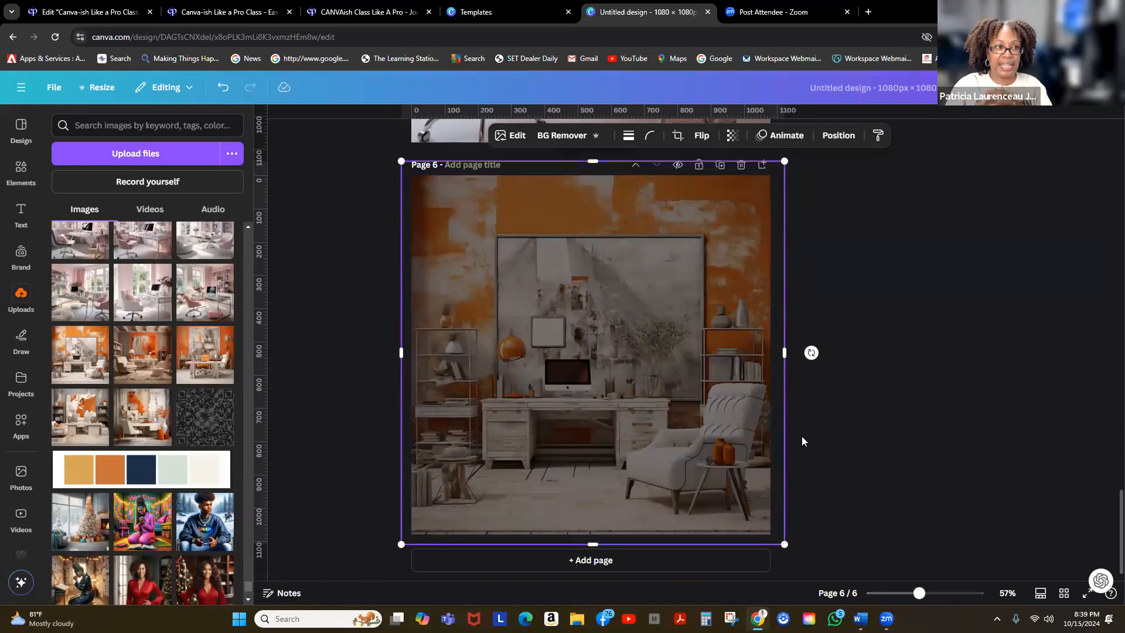
Switch to the Easy Pro Creative Lab web page for the Canva-ish Like a Pro class
click(235, 12)
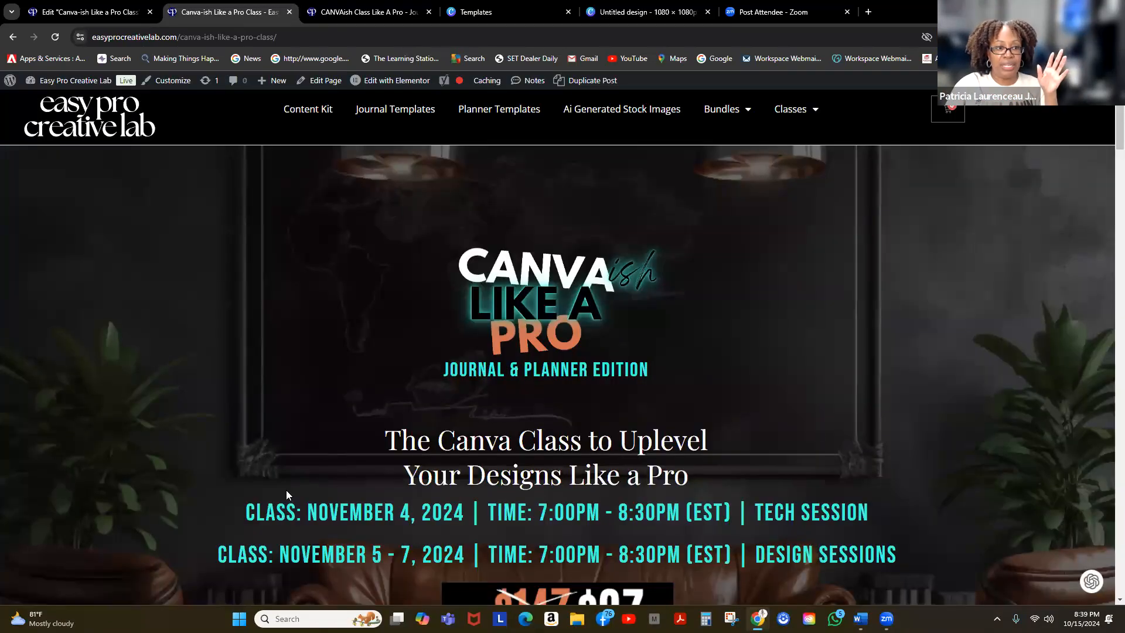